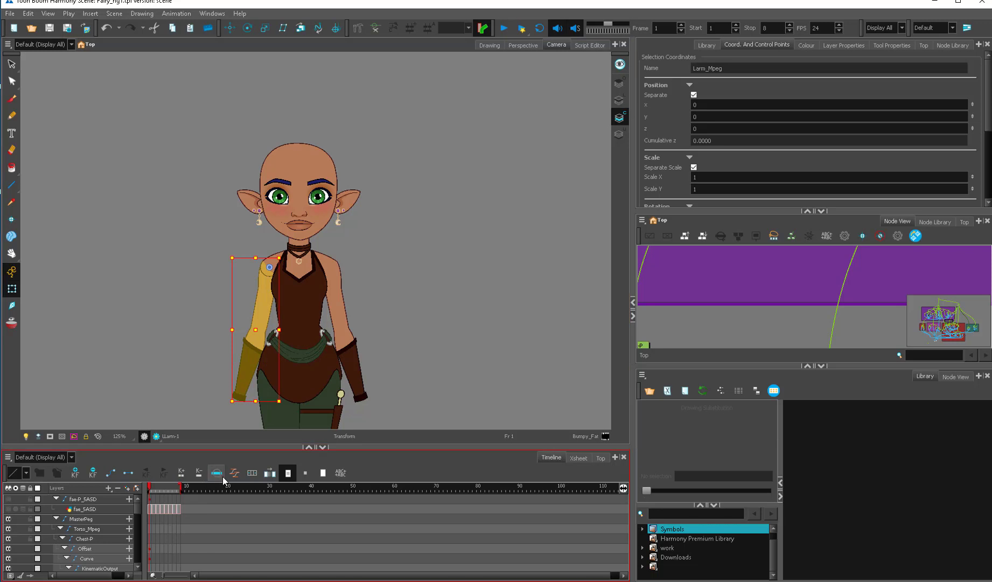
Examine the left arm peg and the chest drawing with its parent pegs by selecting them on the character.
left_click_drag(154, 486, 148, 491)
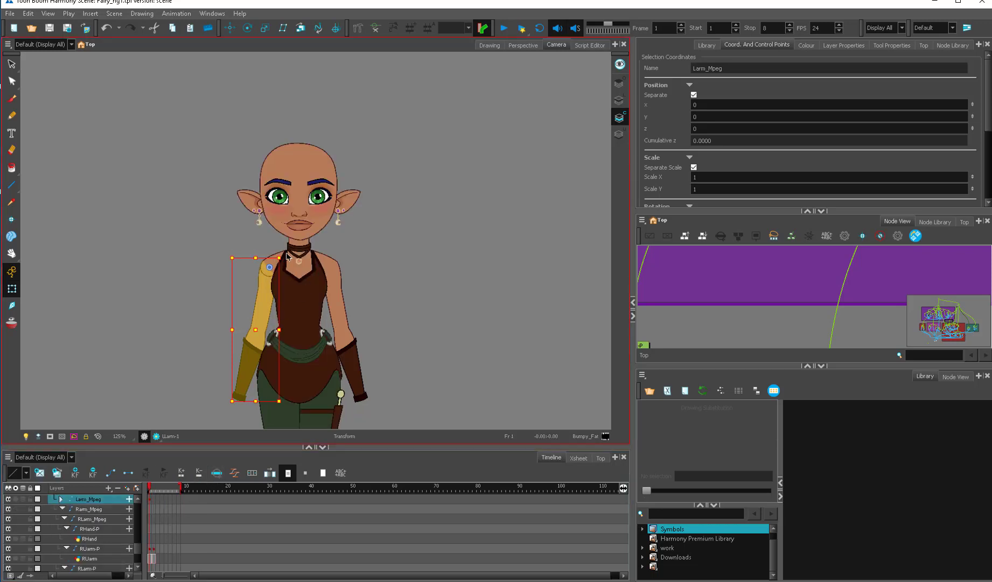
mouse_move(286, 255)
left_mouse_down()
mouse_move(287, 279)
mouse_move(290, 255)
left_mouse_up()
key("ctrl+z")
left_click(839, 334)
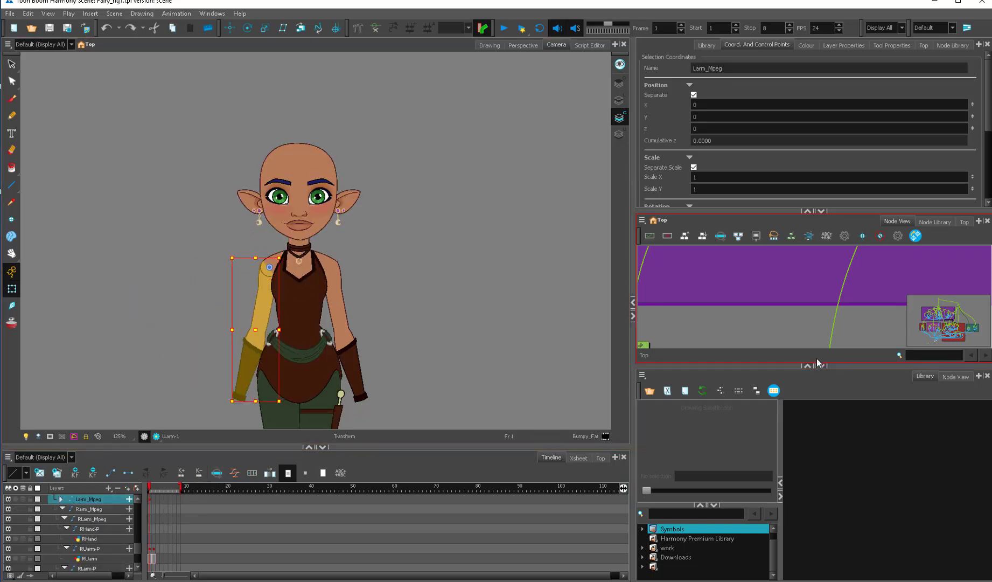
scroll(795, 312, "down", 5)
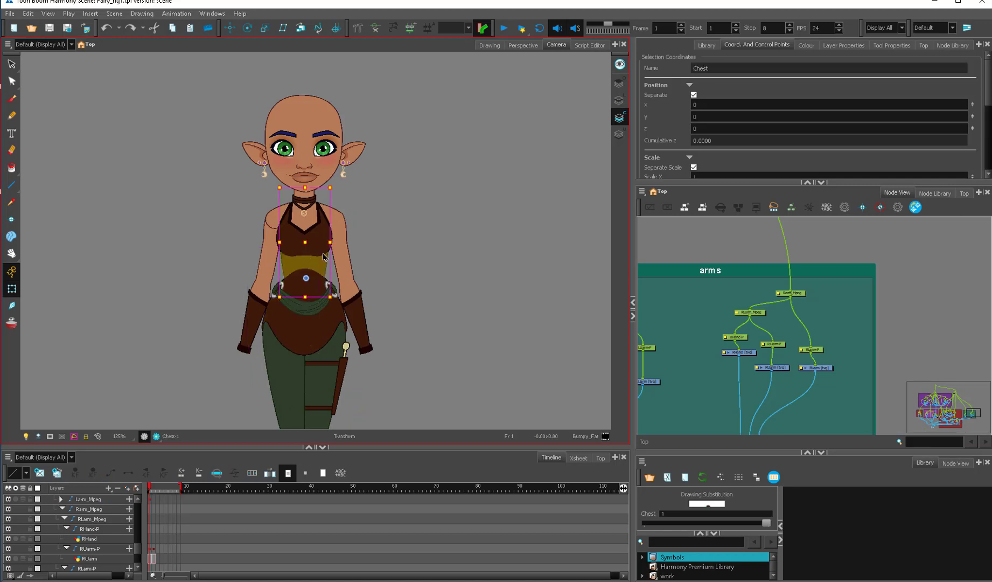
key("b")
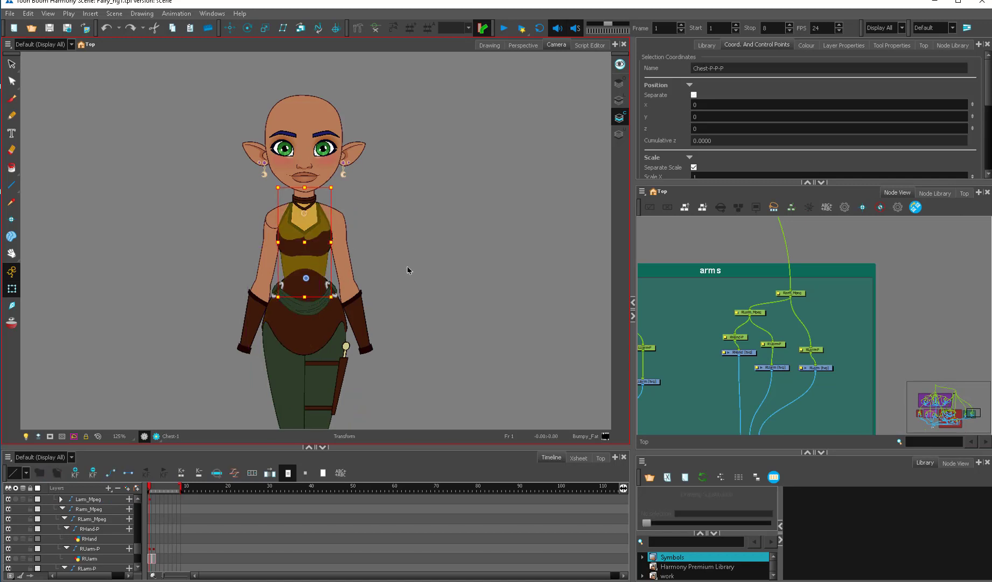
left_click_drag(375, 93, 422, 270)
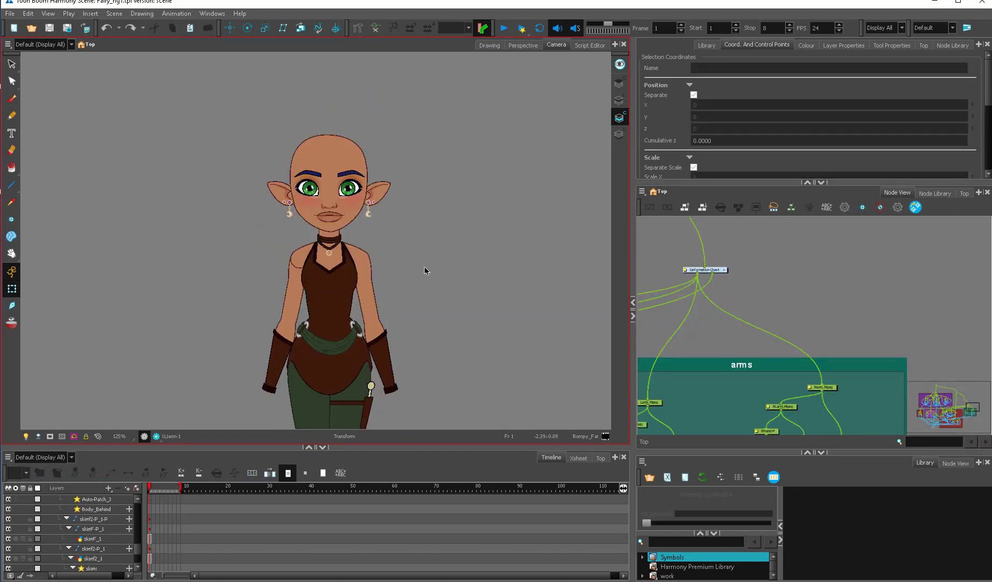
Examine how the left and right arm pegs connect to the chest deformation inside the arms group of the node network.
left_click(785, 283)
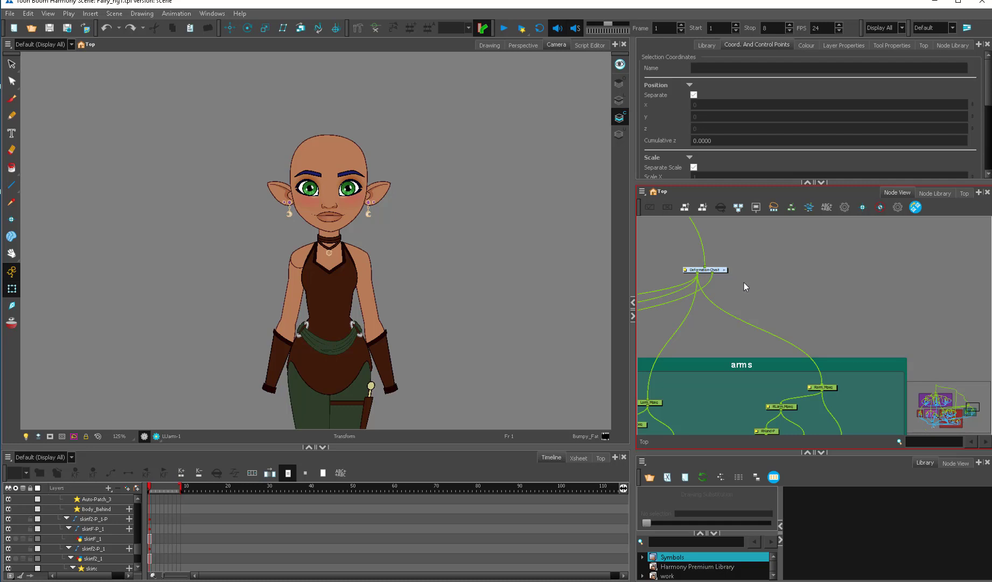
left_click(650, 401)
left_click(700, 334)
left_click_drag(828, 388, 824, 392)
left_click(779, 368)
left_click_drag(747, 385, 784, 319)
left_click_drag(691, 334, 701, 329)
left_click(686, 279)
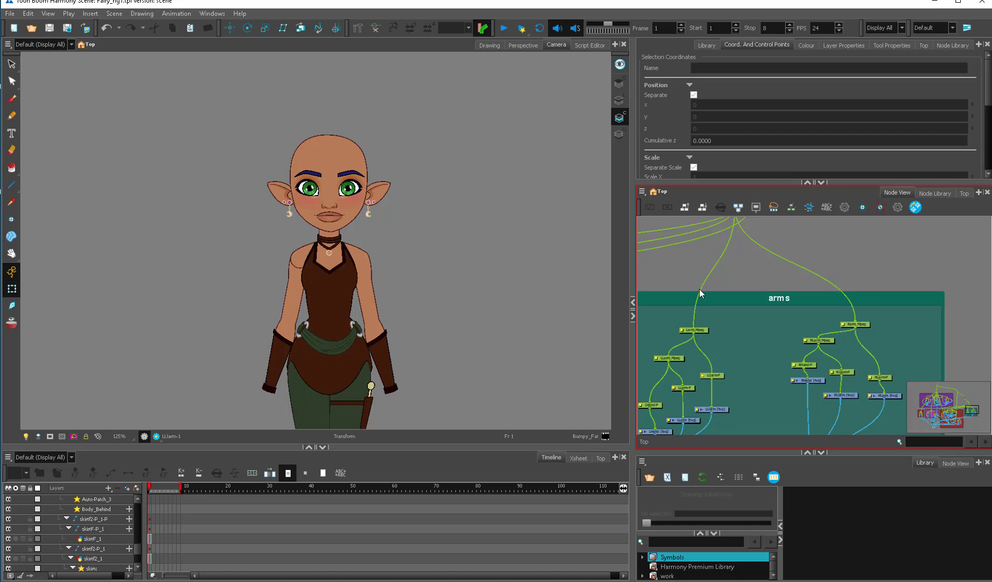
Compare the left arm peg, both shoulder drawings and the right arm peg by selecting each on the character.
left_click(703, 330)
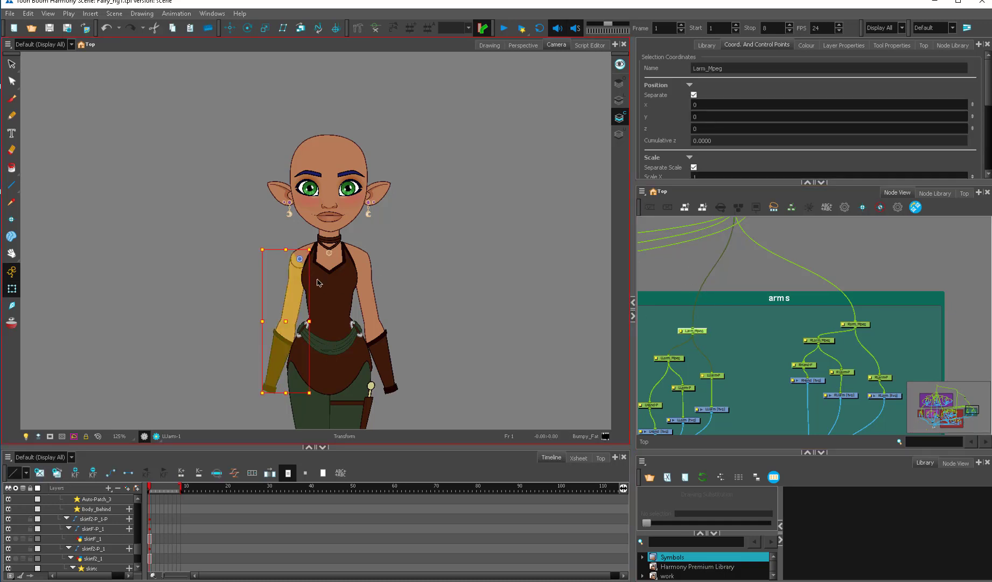
left_click(308, 247)
left_click(309, 248)
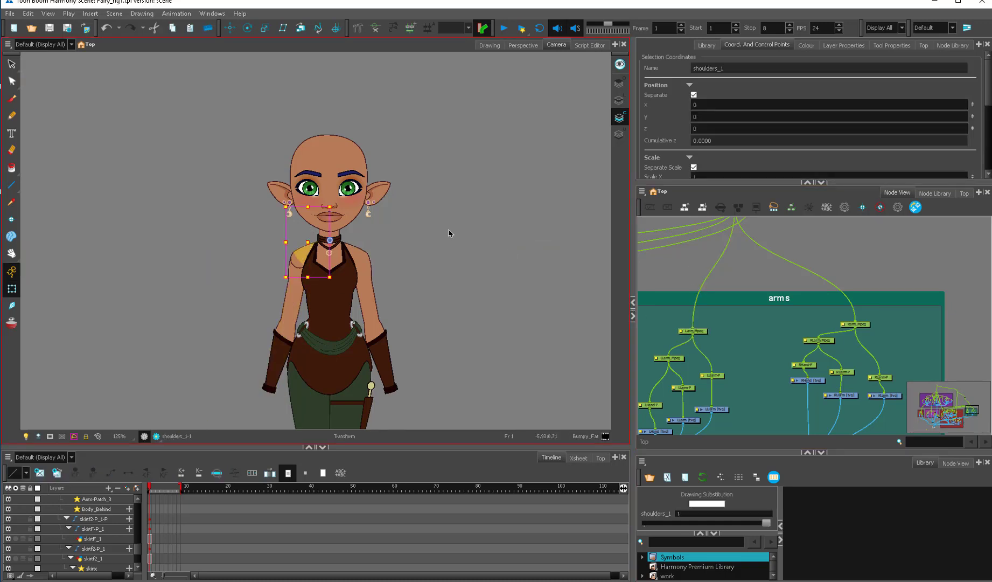
left_click(358, 249)
key("2")
key("2")
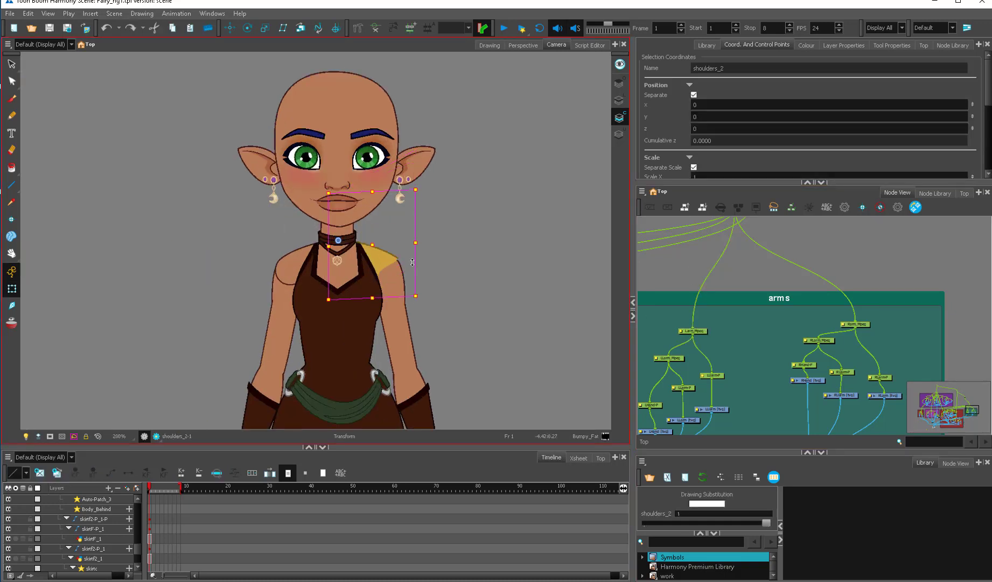
left_click(405, 270)
mouse_move(459, 255)
left_mouse_down()
mouse_move(415, 203)
mouse_move(386, 207)
mouse_move(471, 249)
left_mouse_up()
key("2")
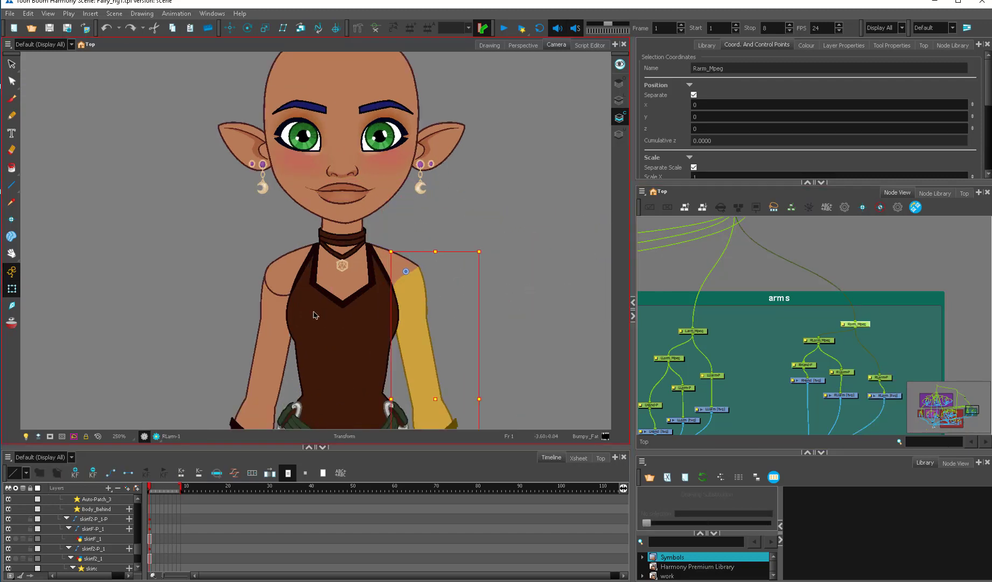
left_click(277, 320)
key("b")
key("1")
key("1")
left_click(726, 285)
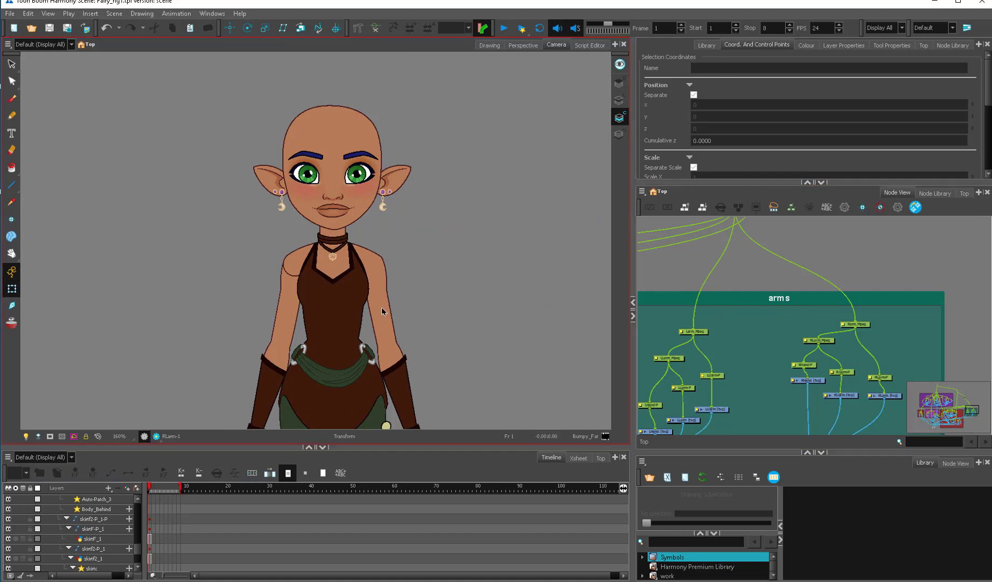
Select the right upper arm drawing on the character and locate its node in the arms group.
left_click(384, 303)
key("o")
left_click_drag(877, 355, 817, 362)
key("2")
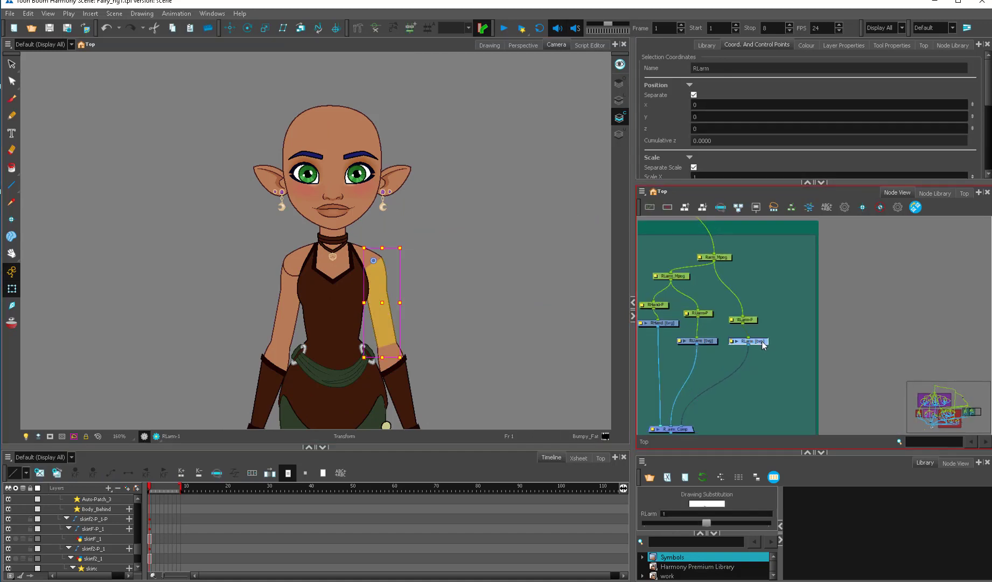
left_click_drag(762, 342, 755, 355)
left_click_drag(738, 452, 731, 373)
Show the current drawing on top and display the right upper arm's contour points on the Line Art layer with the Contour Editor.
key("alt+q")
key("2")
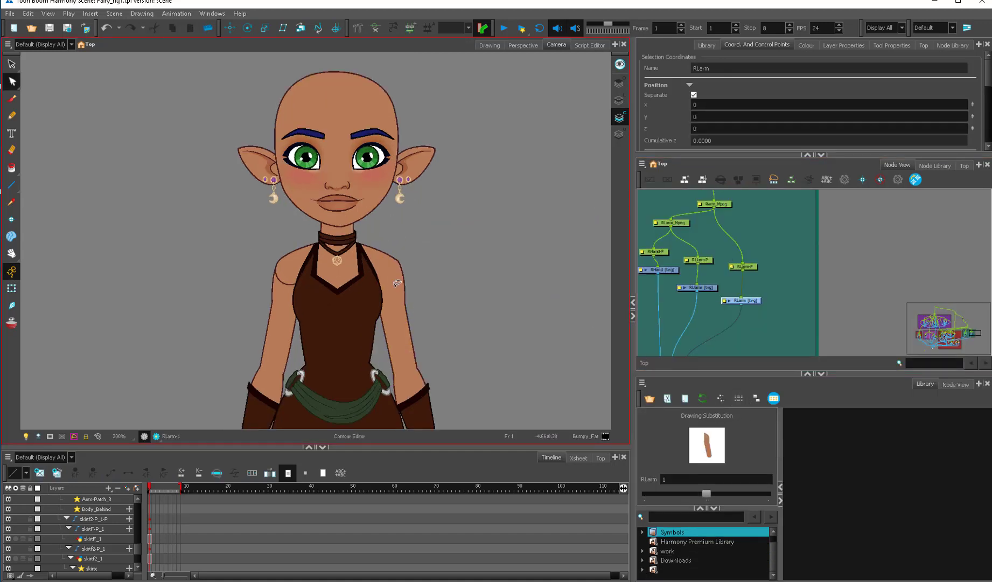
key("2")
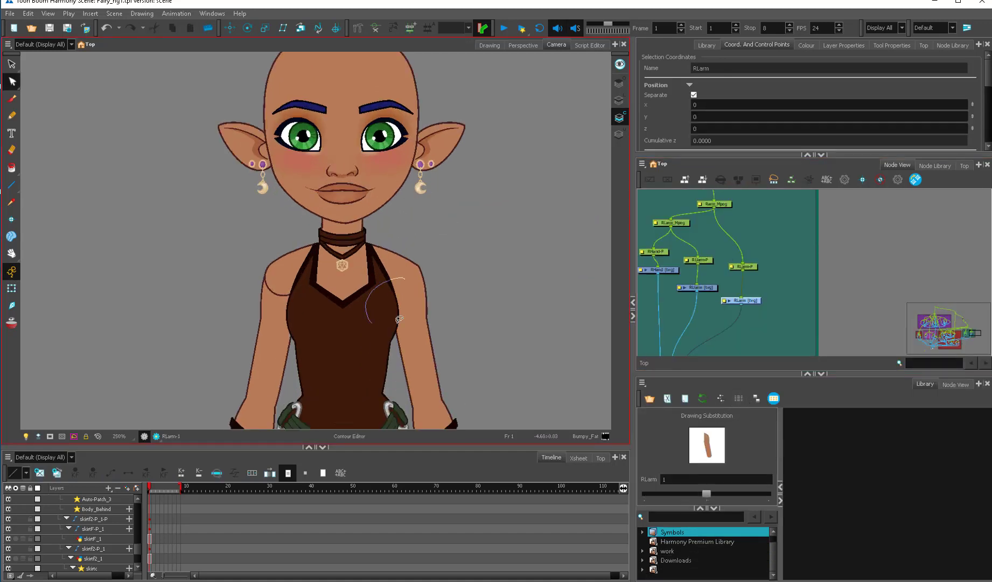
left_click_drag(434, 291, 374, 291)
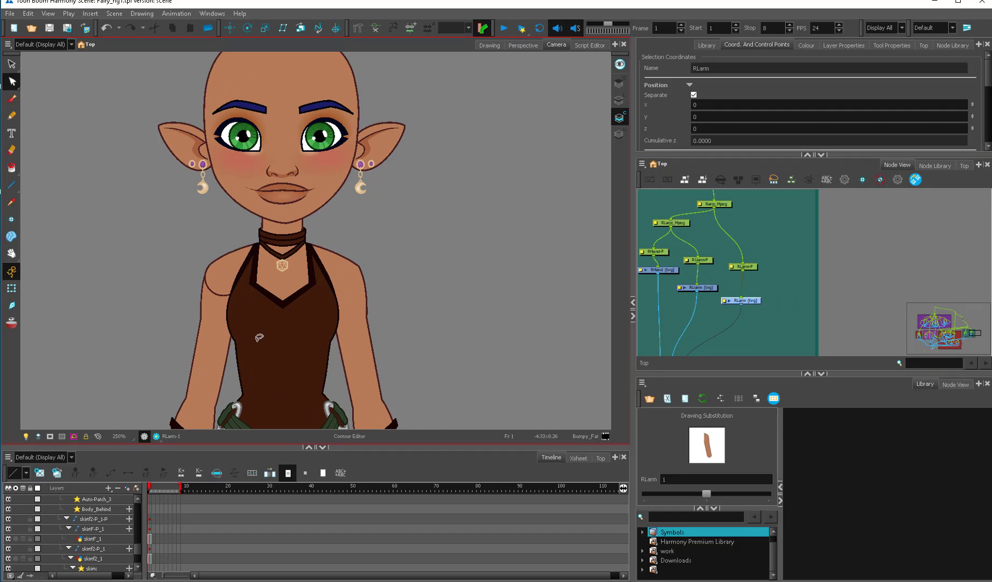
left_click(37, 435)
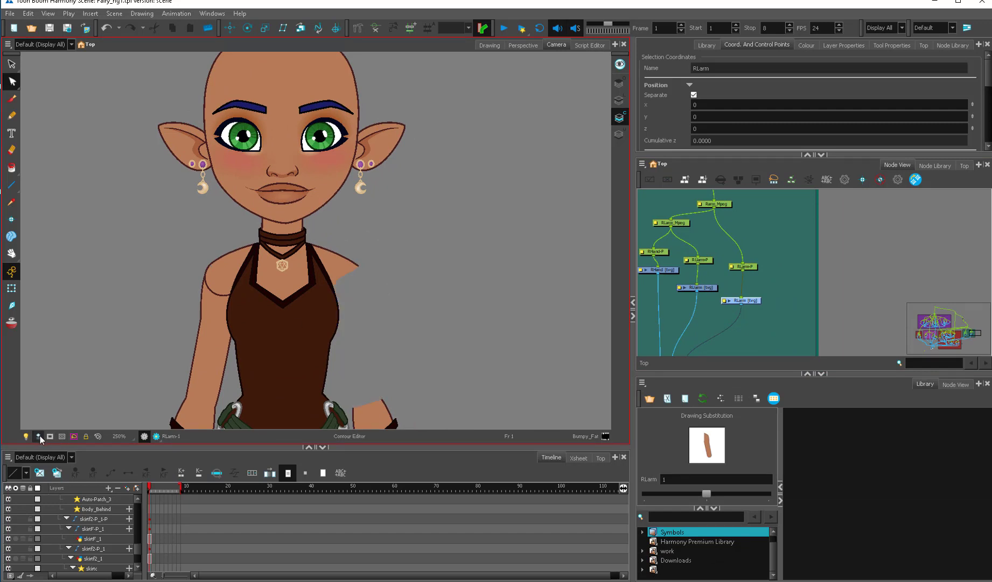
left_click(619, 101)
mouse_move(345, 292)
left_mouse_down()
mouse_move(341, 321)
mouse_move(351, 308)
left_mouse_up()
key("2")
key("2")
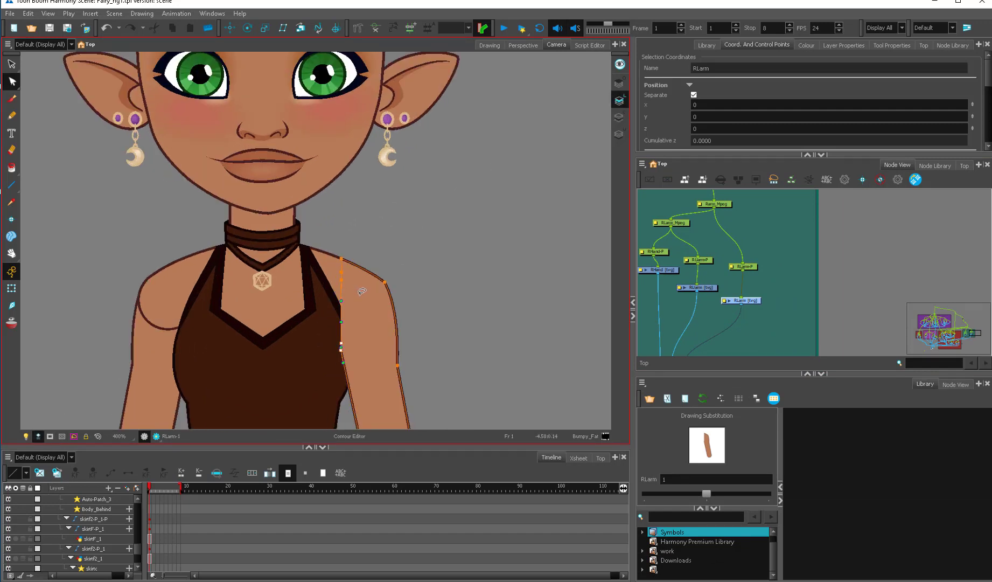
Examine the left upper arm's line art by selecting its round shoulder joint with the Select tool.
key("alt+s")
left_click(168, 303)
left_click_drag(366, 259, 441, 264)
key("2")
left_click(213, 320)
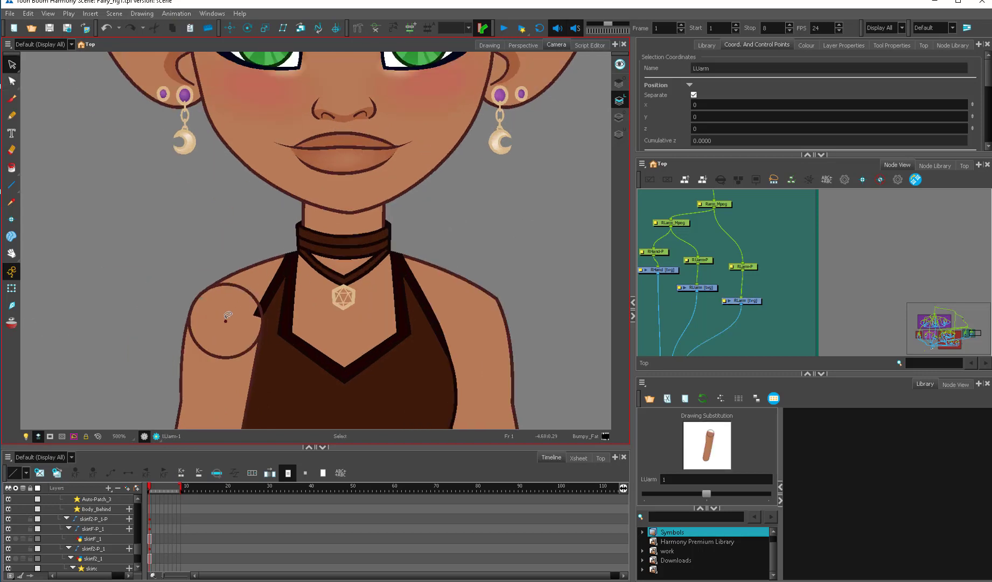
left_click(226, 317)
left_click(253, 290)
key("shift+t")
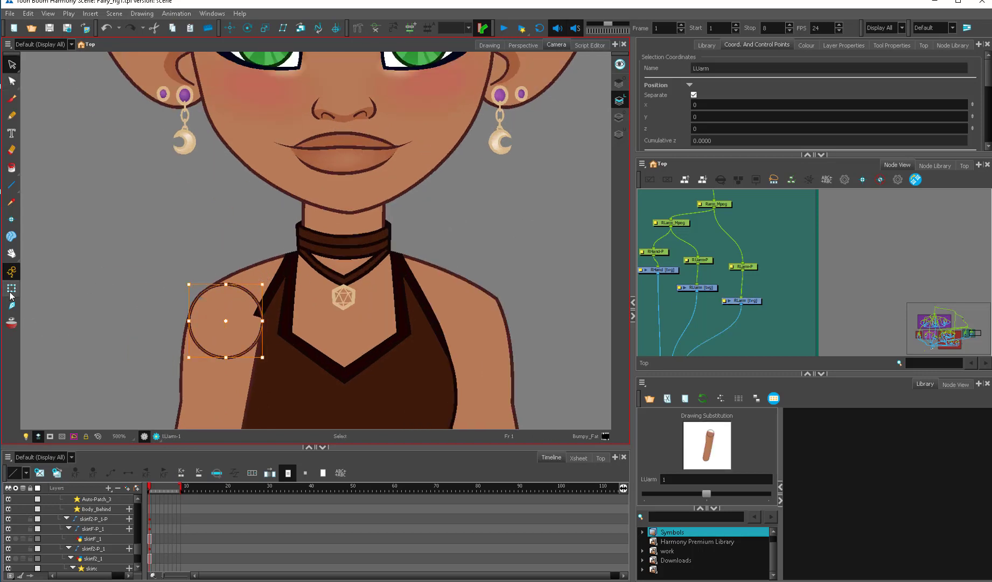
key("1")
key("1")
key("1")
key("1")
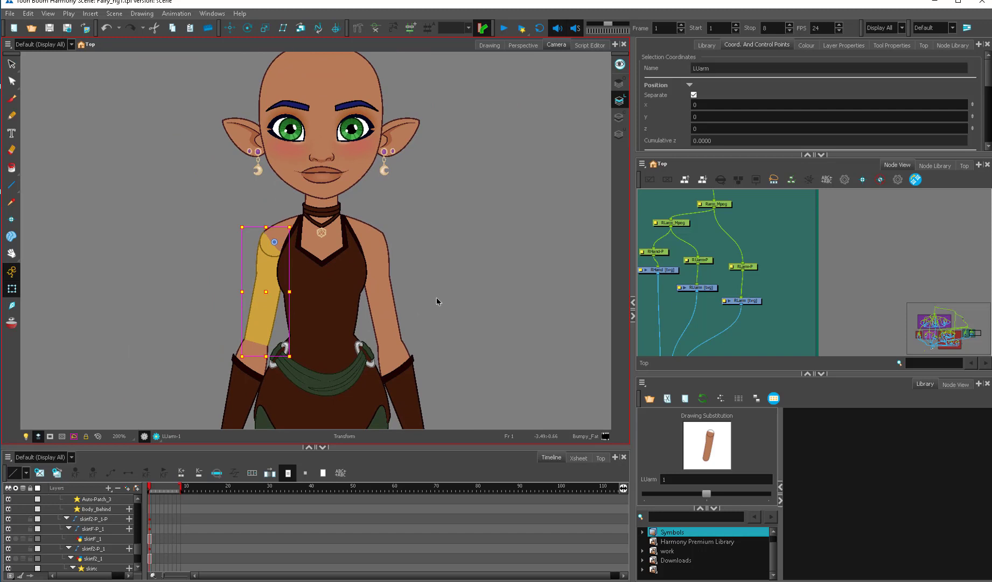
Select all of the left upper arm's artwork and copy it for reuse on the other arm.
key("alt+s")
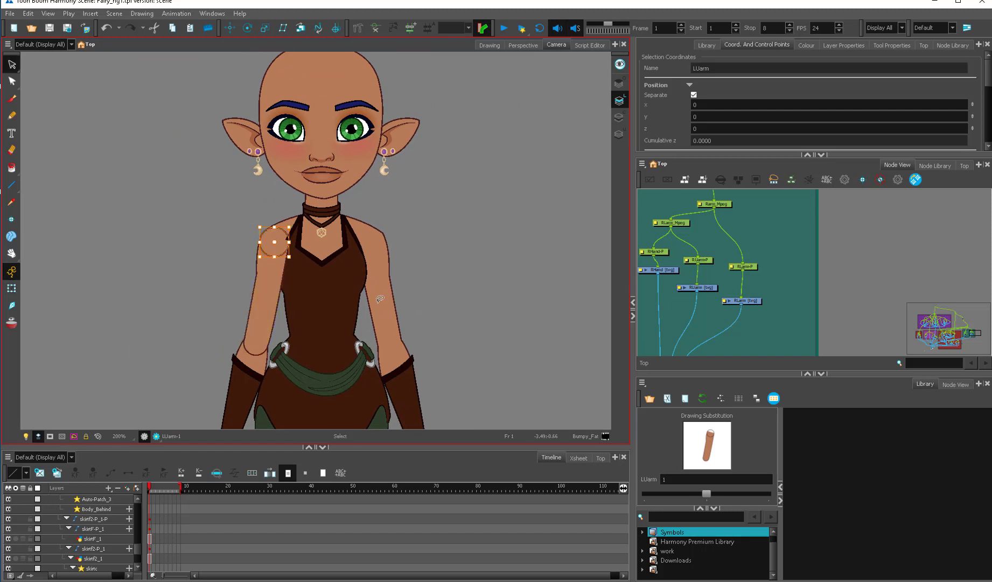
key("Delete")
key("ctrl+z")
key("ctrl+z")
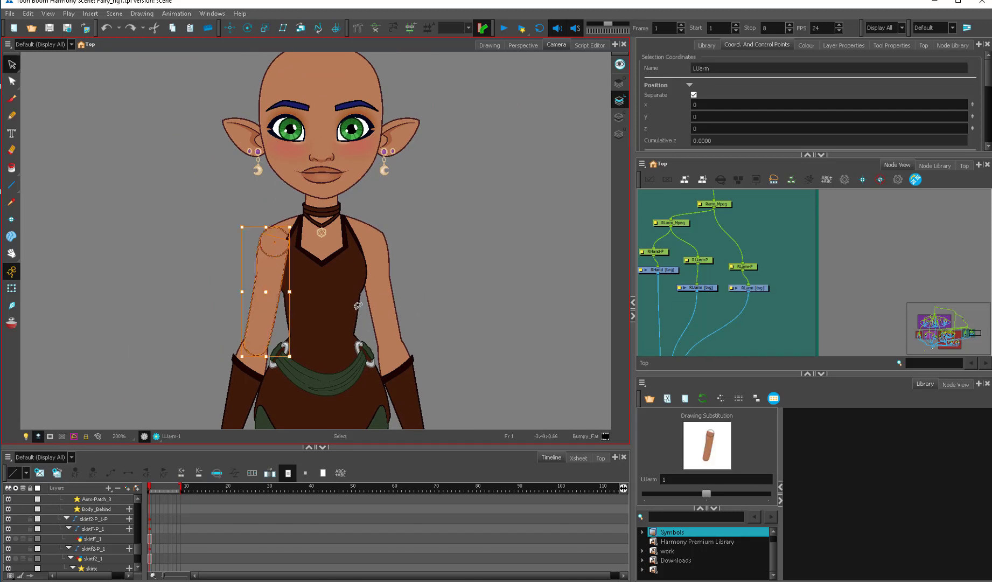
key("Right")
key("Down")
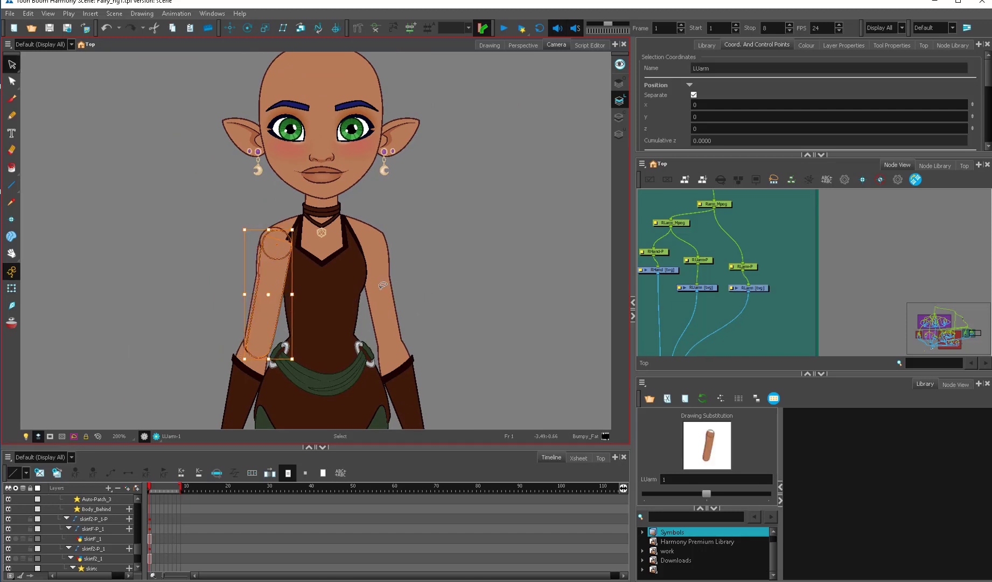
key("Delete")
Paste the copied arm artwork into the right upper arm drawing, flip it horizontally and place it beside the existing arm.
left_click(13, 288)
left_click(382, 283)
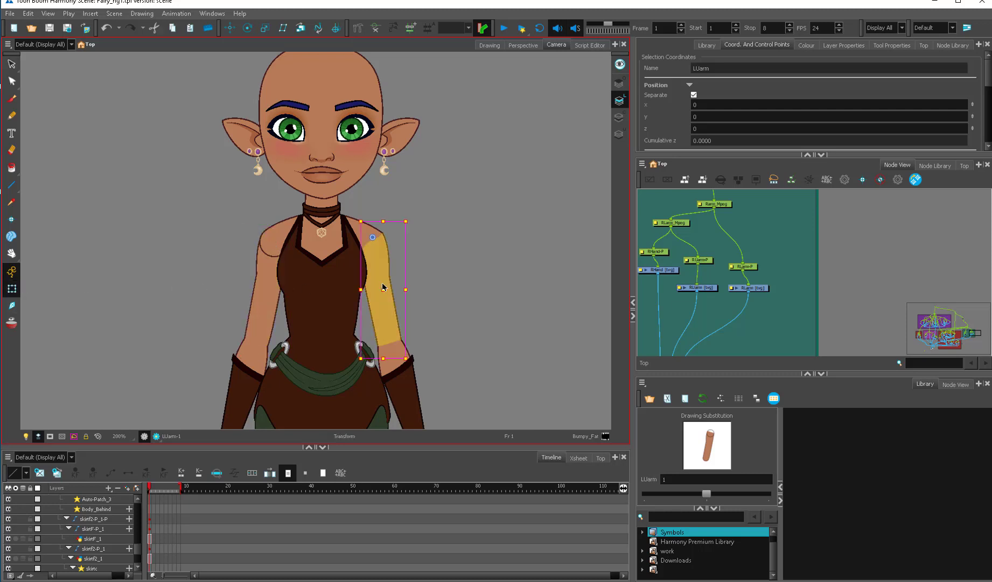
key("alt+s")
key("ctrl+v")
key("4")
left_click_drag(274, 284, 437, 284)
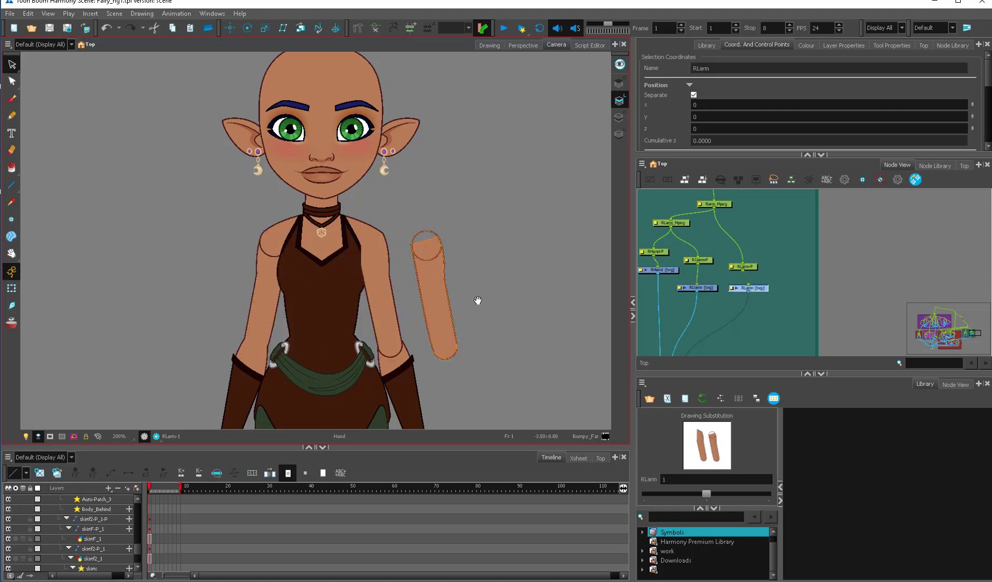
Move the mirrored arm artwork over the existing right upper arm, matching it at the shoulder and elbow.
scroll(476, 302, "up", 2)
scroll(398, 310, "up", 2)
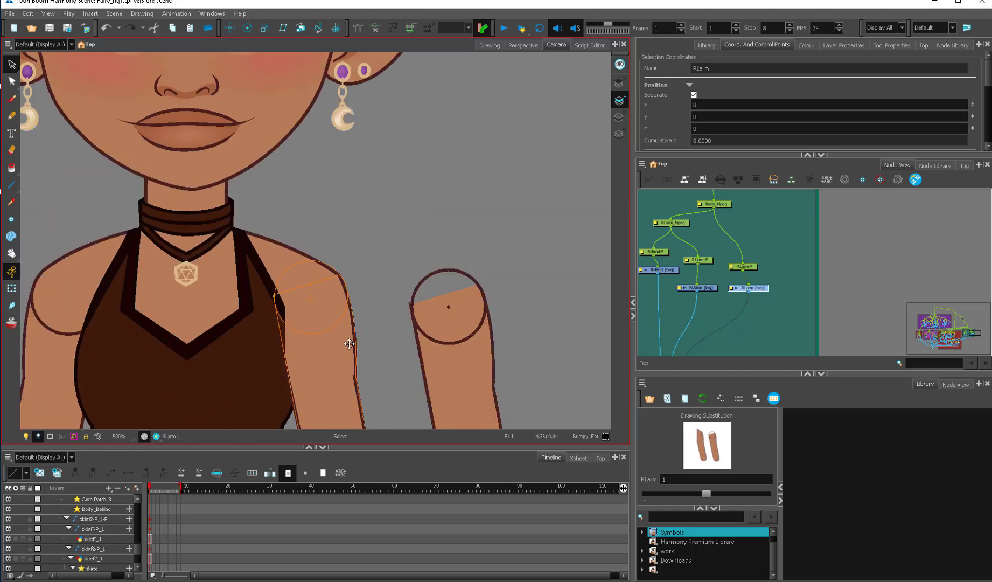
left_click_drag(350, 344, 350, 346)
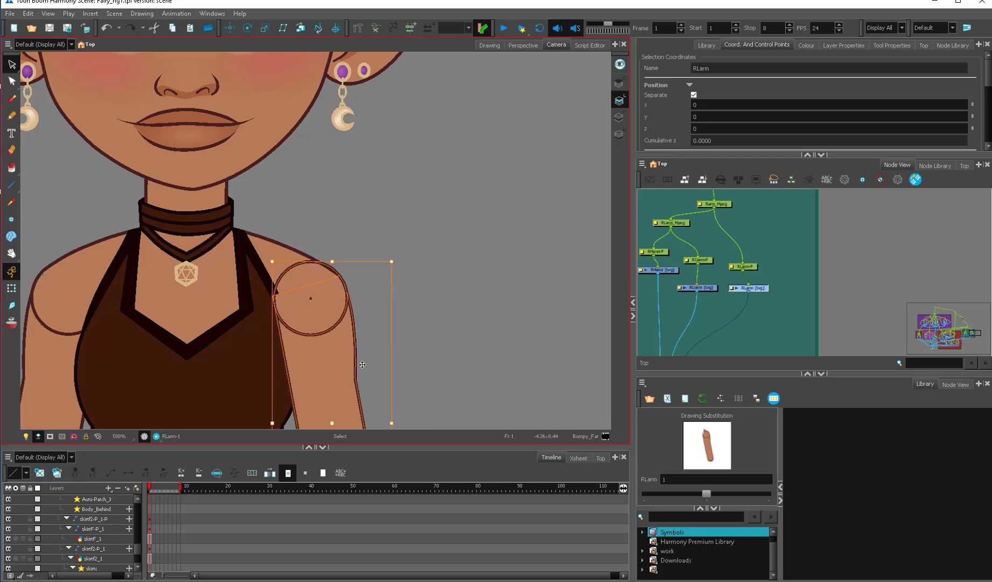
left_click_drag(386, 300, 379, 115)
left_click_drag(408, 343, 372, 265)
scroll(367, 280, "up", 1)
scroll(367, 279, "up", 2)
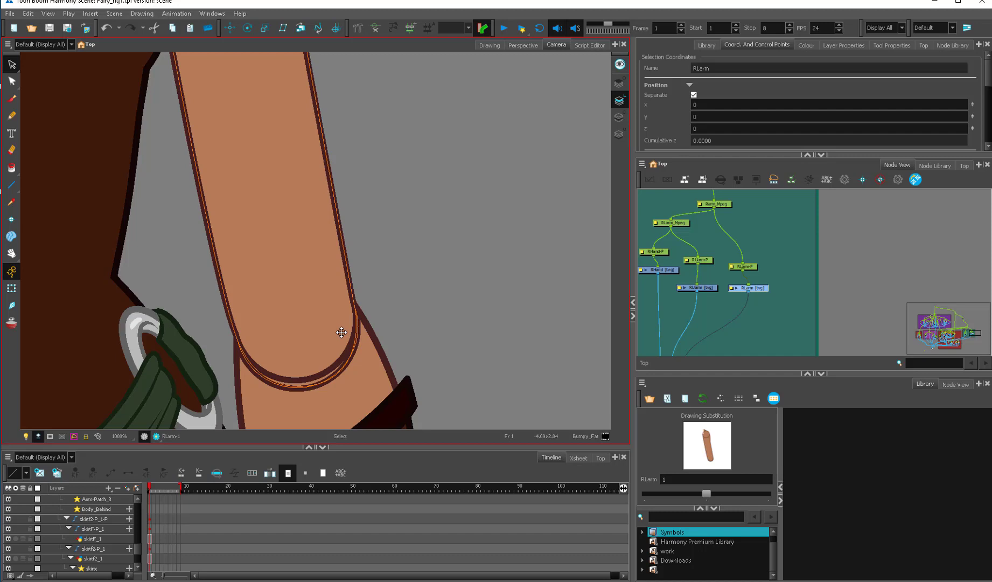
left_click(342, 332)
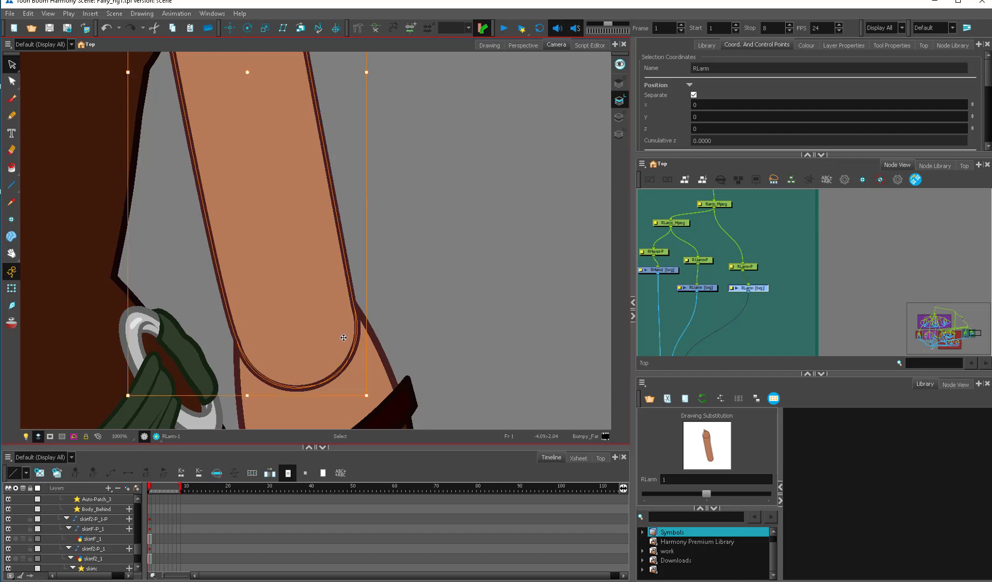
key("ctrl+z")
key("ctrl+z")
Cut the right shoulder circle from the Overlay layer, paste it onto the Line Art layer and nudge it slightly left and up.
key("space")
left_click_drag(328, 242, 391, 438)
scroll(362, 250, "down", 3)
key("space")
left_click_drag(372, 194, 377, 313)
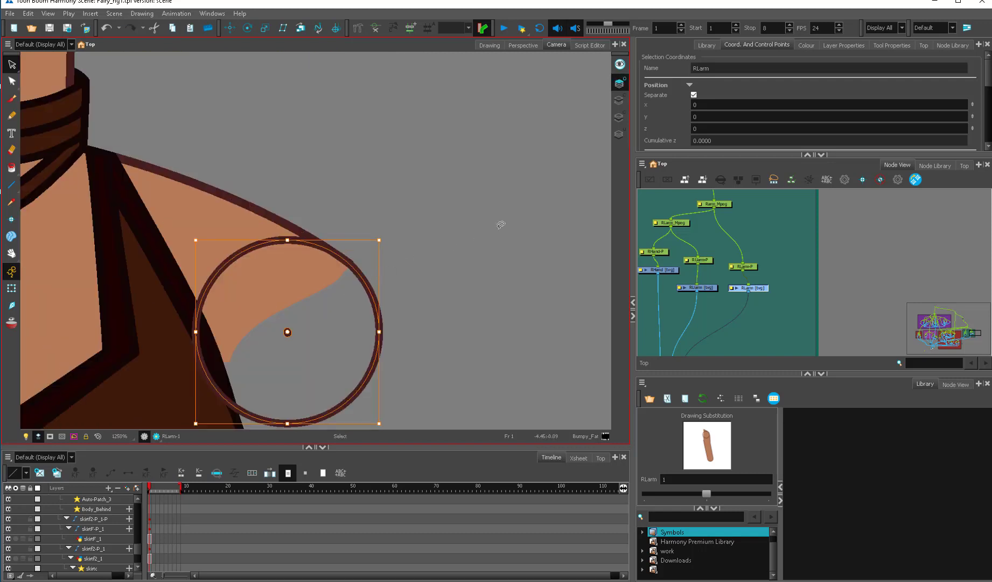
key("ctrl+x")
left_click(620, 100)
key("ctrl+v")
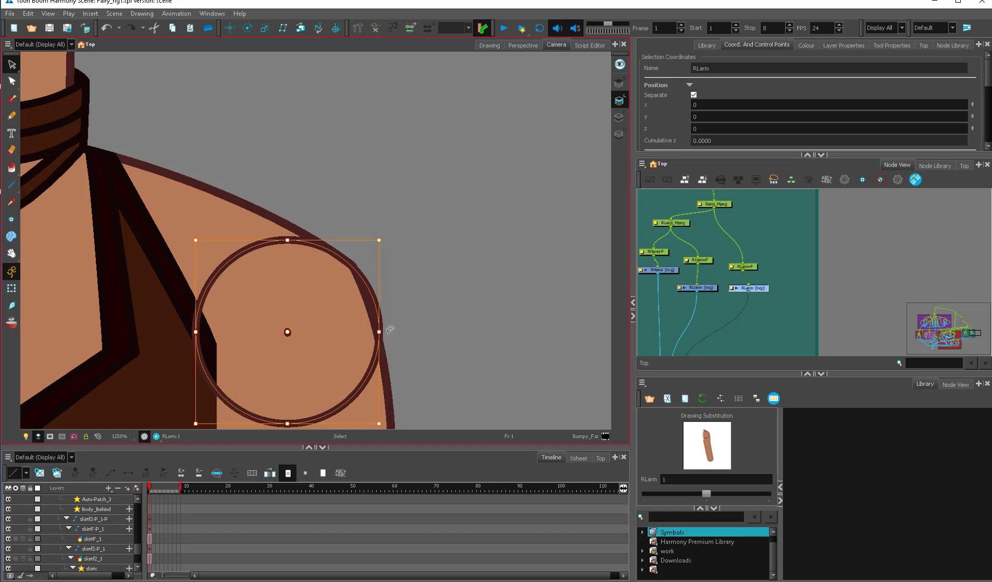
key("Left")
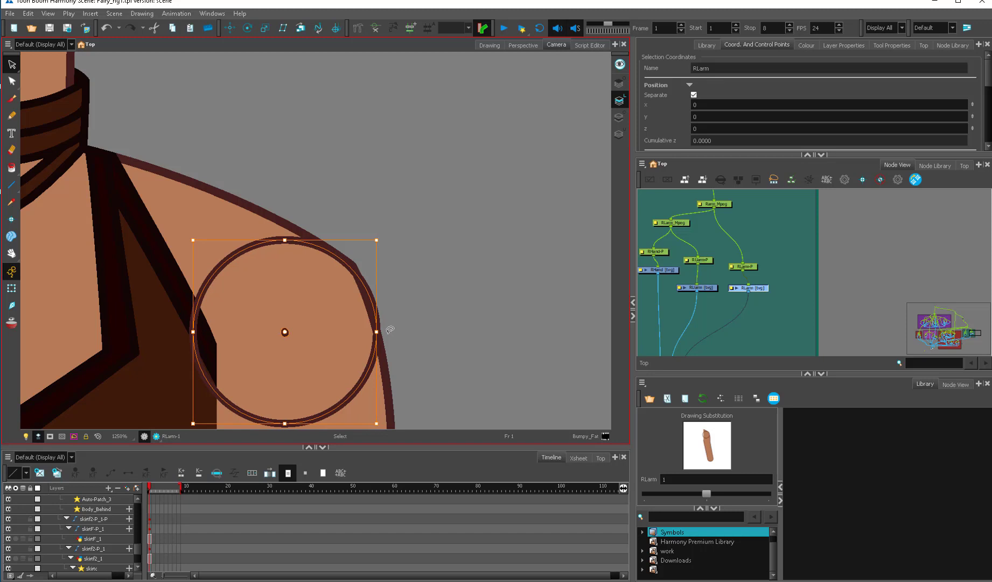
key("Up")
Deselect the shoulder circle with the Transform tool and review both arms on the whole character.
key("shift+t")
left_click(387, 329)
scroll(388, 330, "down", 10)
left_click_drag(323, 269, 355, 289)
scroll(380, 261, "up", 1)
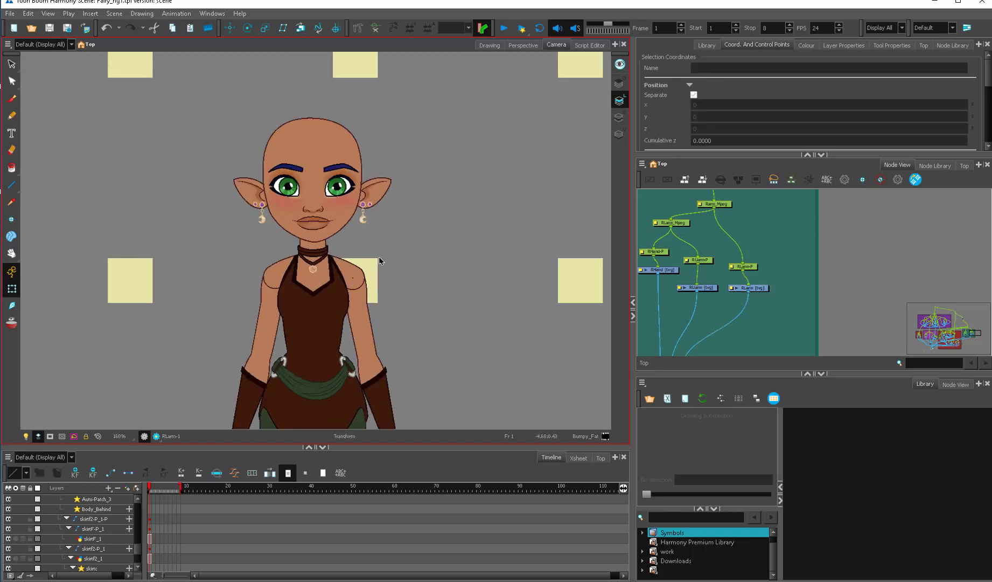
scroll(353, 280, "up", 1)
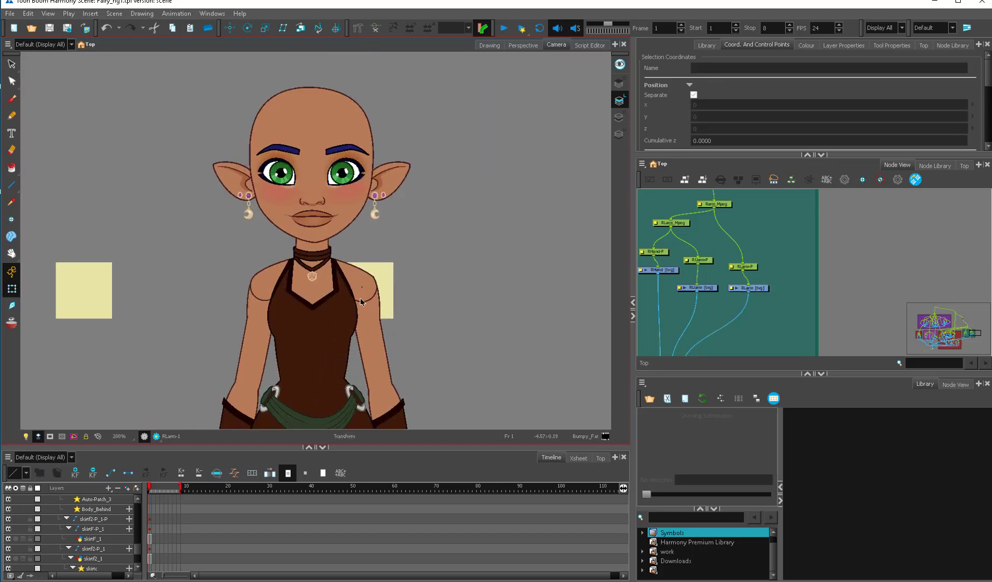
Rotate the left upper arm outward and up about its shoulder pivot to test the round joint, undoing the excess rotation.
left_click(267, 276)
scroll(267, 276, "up", 4)
left_click(157, 338)
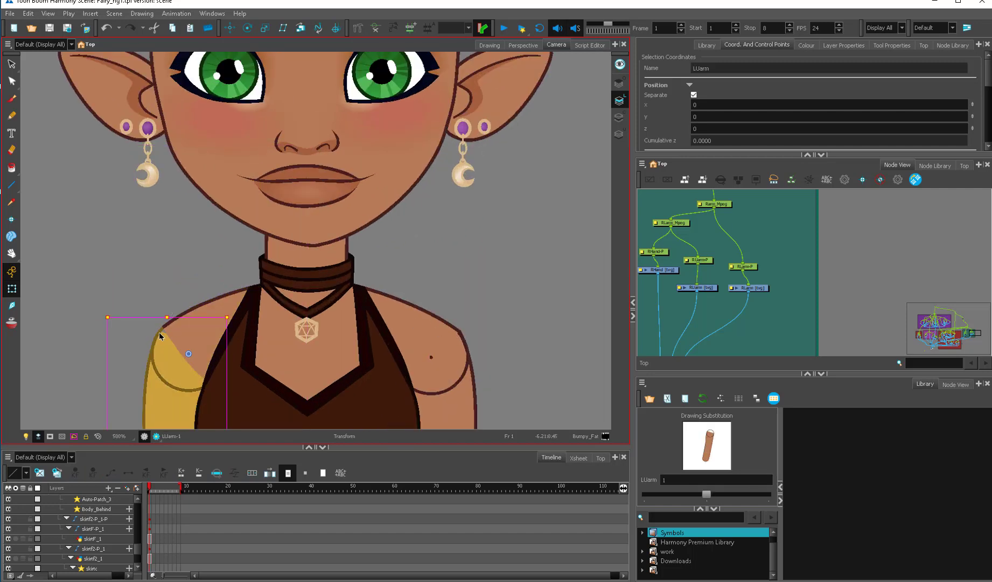
mouse_move(239, 318)
left_mouse_down()
mouse_move(237, 340)
mouse_move(210, 330)
left_mouse_up()
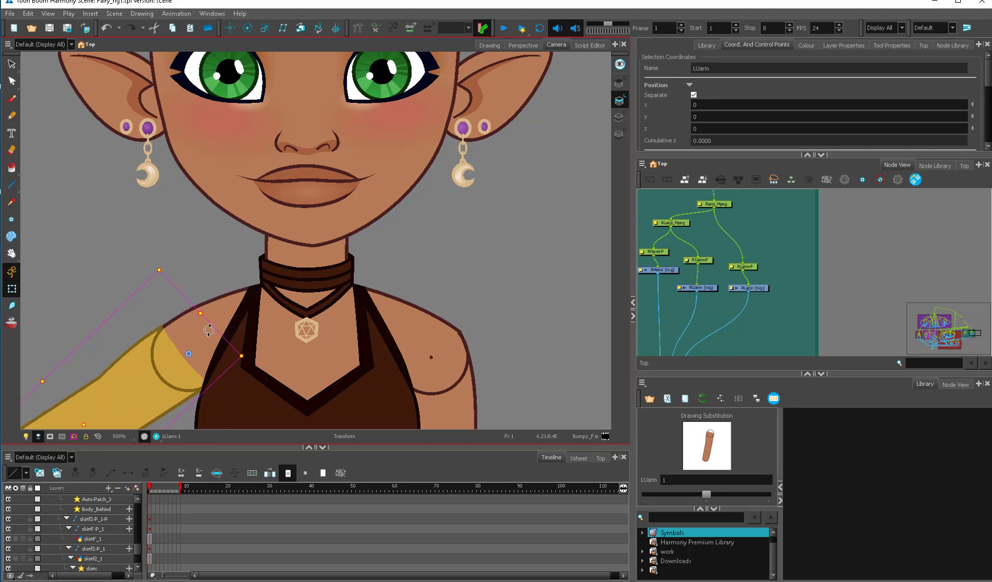
left_click_drag(247, 361, 229, 379)
key("ctrl+z")
left_click_drag(163, 360, 309, 330)
scroll(318, 291, "down", 3)
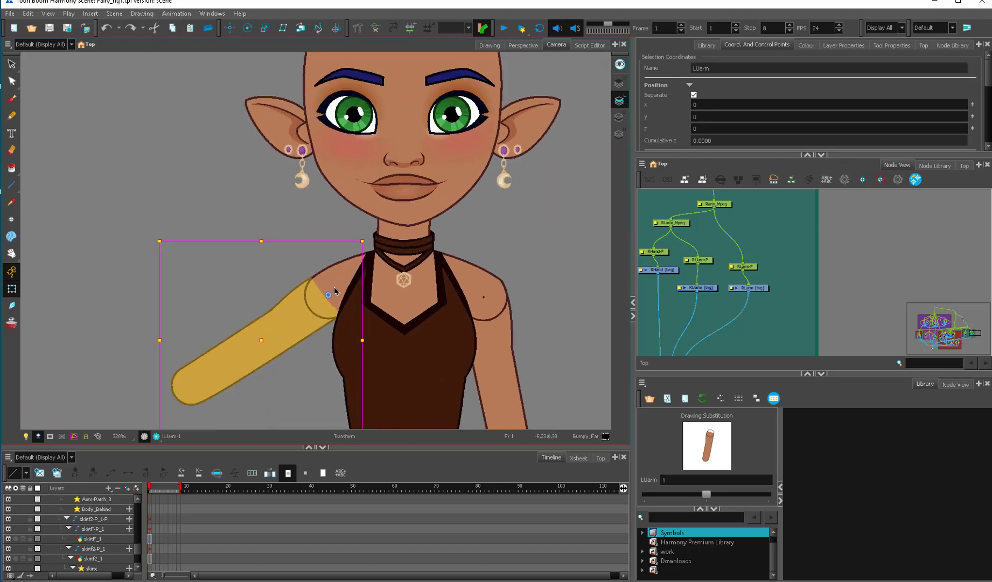
scroll(334, 286, "down", 2)
mouse_move(357, 347)
left_mouse_down()
mouse_move(330, 354)
mouse_move(380, 331)
left_mouse_up()
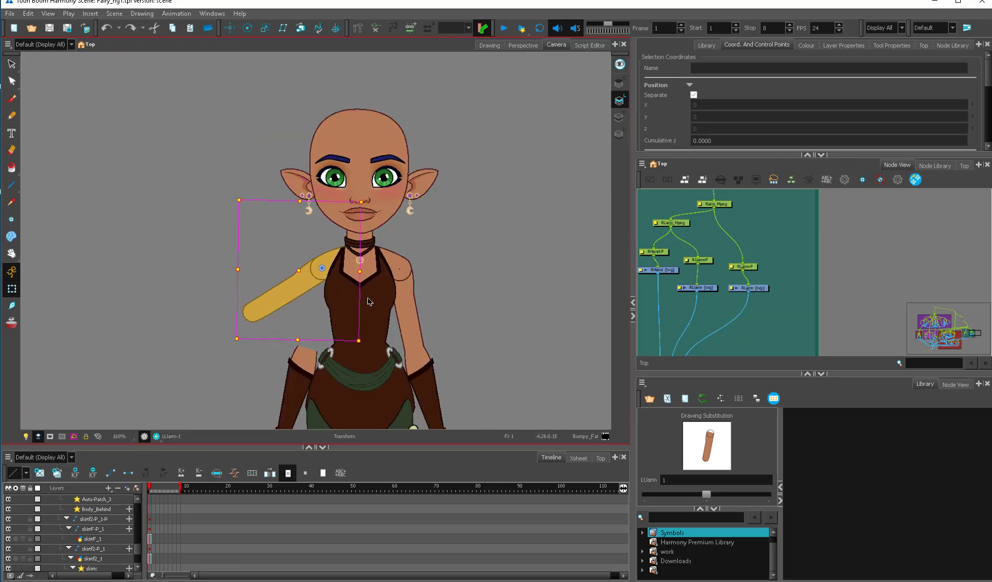
Try rotating the left shoulder piece slightly with the Transform tool and undo the rotation.
left_click(318, 248)
left_click_drag(365, 295, 341, 285)
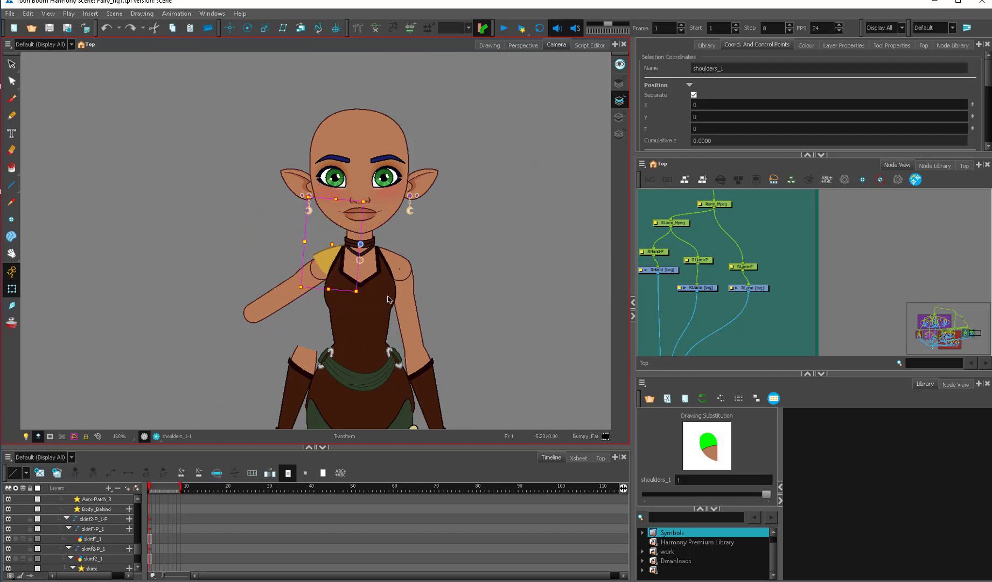
key("ctrl+z")
Locate the shoulders_1 drawing in the node view and bring its node and peg into close view.
left_click_drag(439, 275, 408, 312)
key("o")
left_click_drag(804, 299, 687, 294)
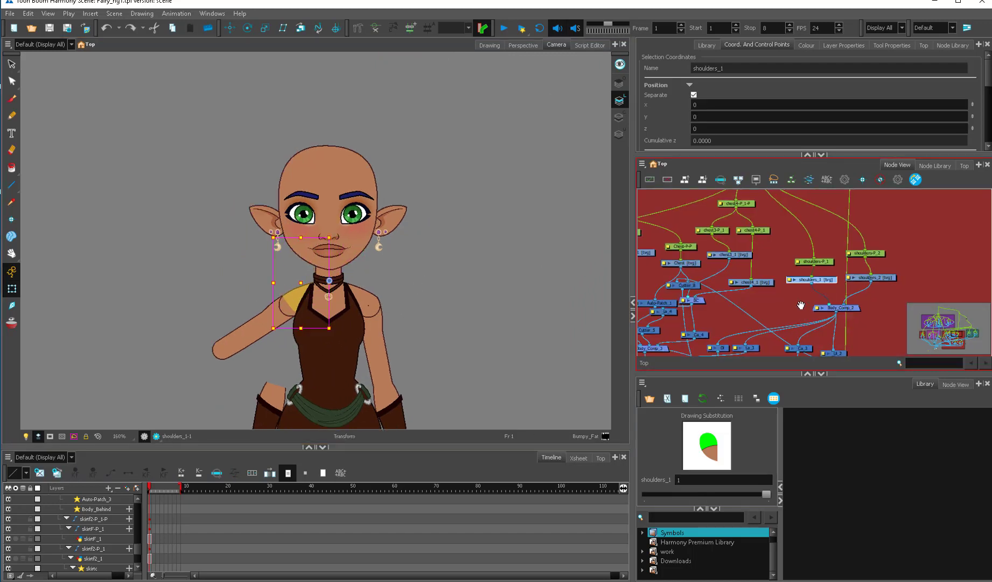
scroll(781, 323, "up", 2)
left_click_drag(695, 338, 693, 330)
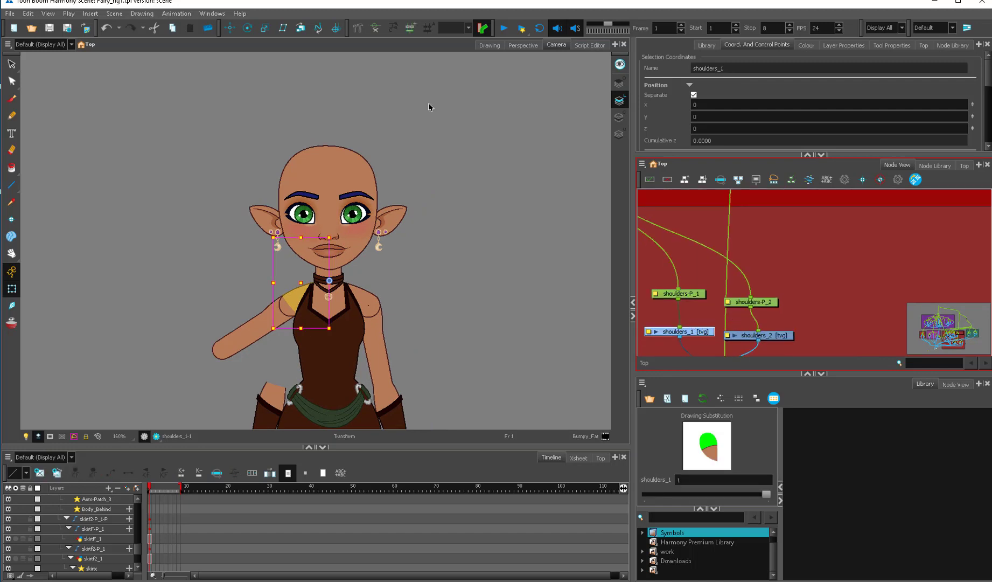
Create a curve deformer on the shoulders_1 drawing with the Rigging tool, running from the neck to the left shoulder tip.
left_click(358, 28)
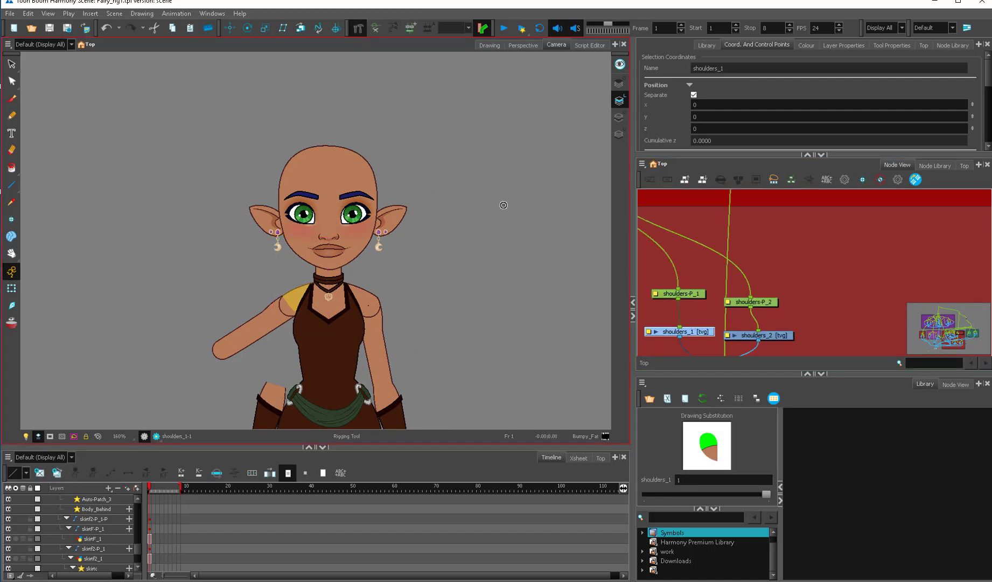
left_click(408, 32)
key("2")
key("2")
key("2")
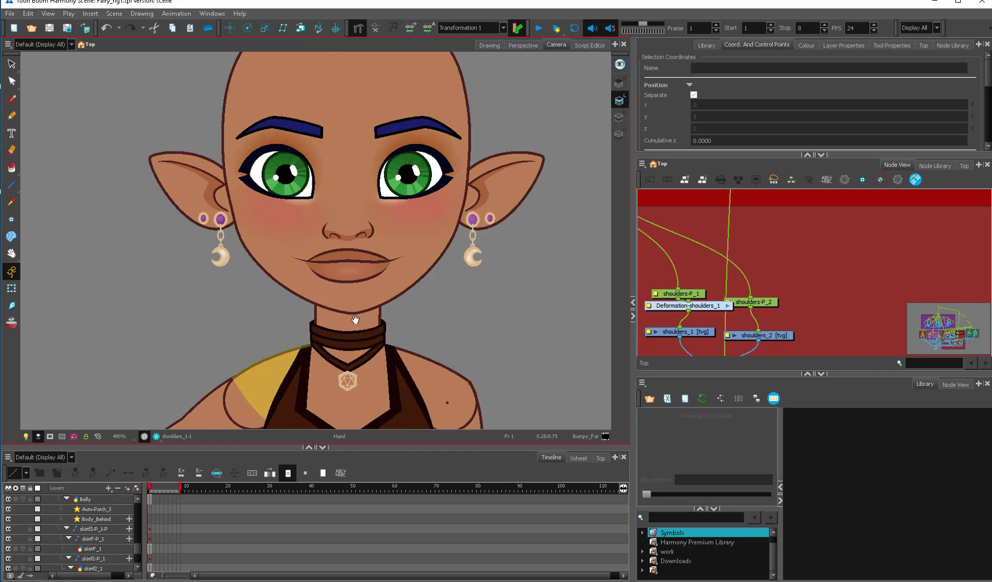
left_click_drag(355, 320, 370, 295)
key("2")
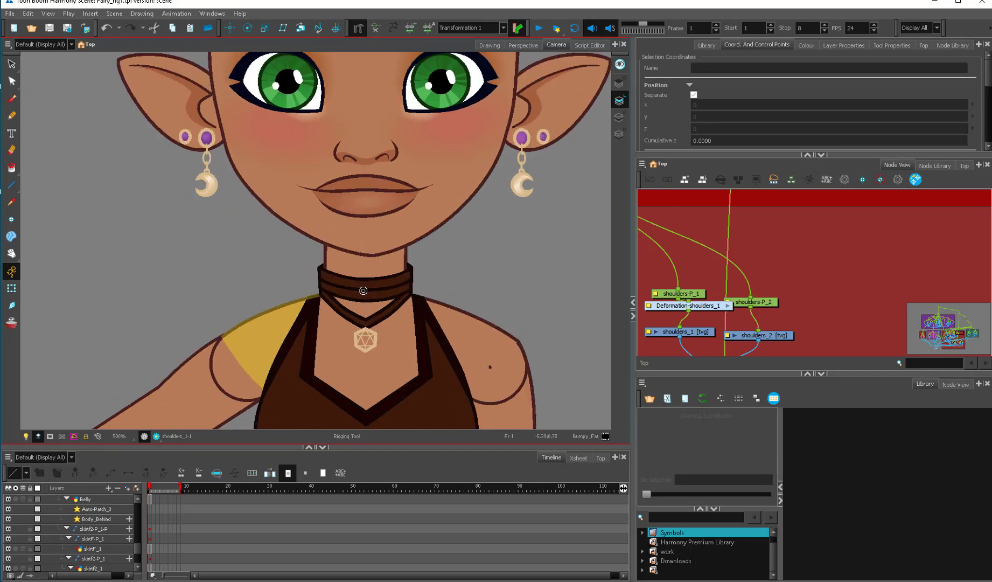
left_click(363, 291)
left_click_drag(221, 337, 259, 303)
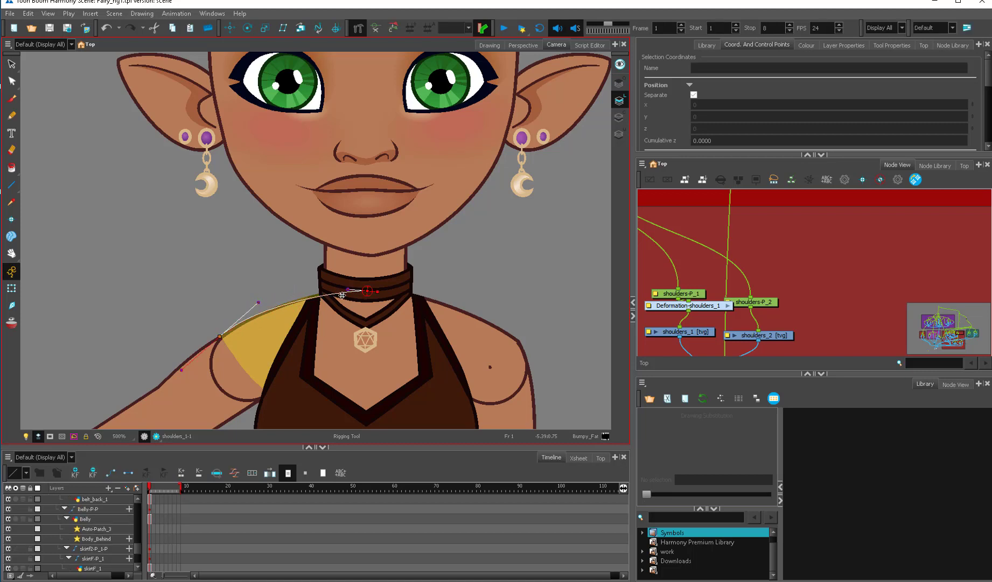
Adjust the curve deformer's handles and root point along the shoulder outline, then delete the whole shoulder deformation.
key("2")
key("2")
left_click_drag(366, 319, 352, 312)
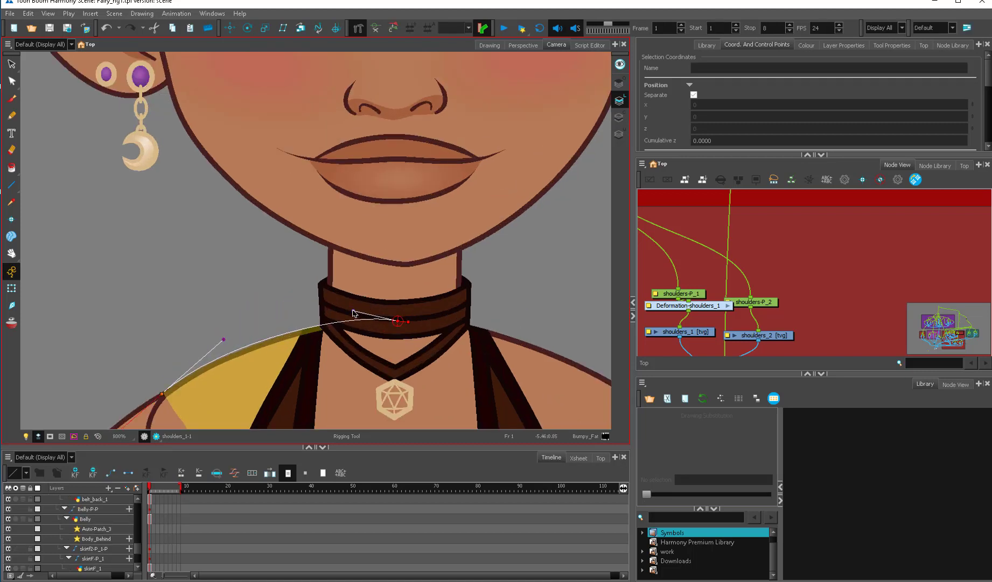
left_click_drag(223, 339, 218, 346)
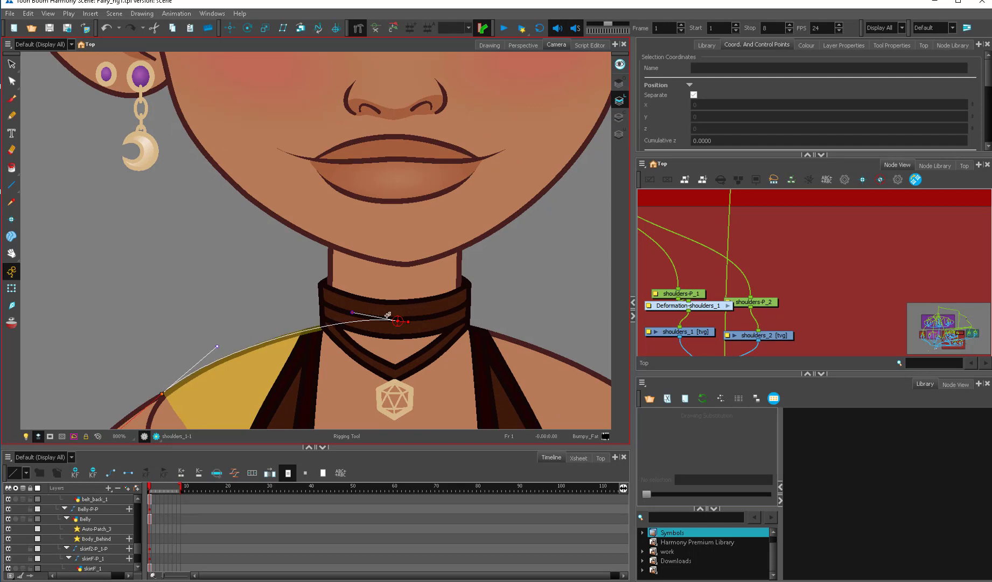
left_click_drag(398, 321, 397, 319)
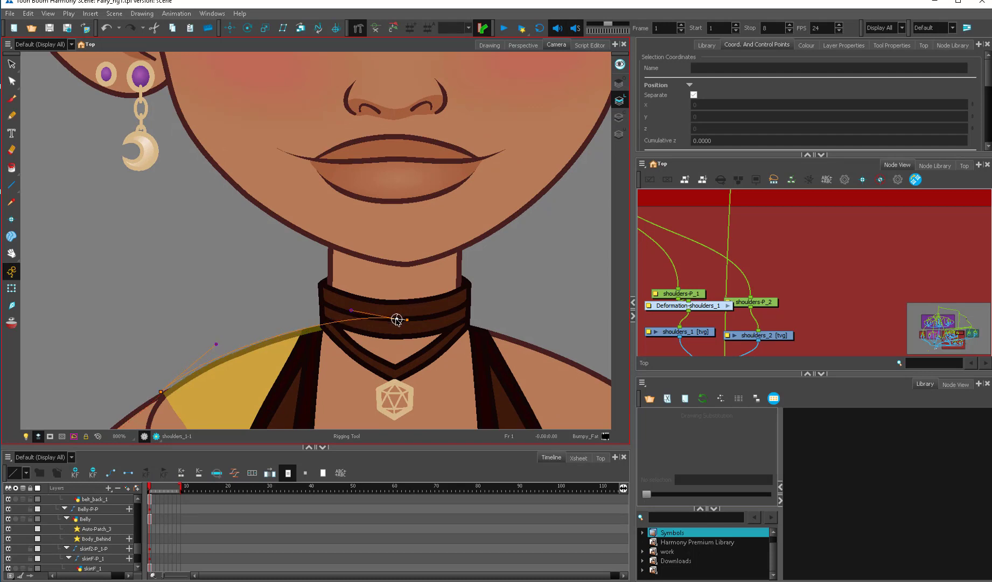
left_click(707, 309)
key("Delete")
Rebuild the left shoulder's curve deformer from the neck base to the shoulder tip, with its handles following the shoulder outline.
left_click(893, 45)
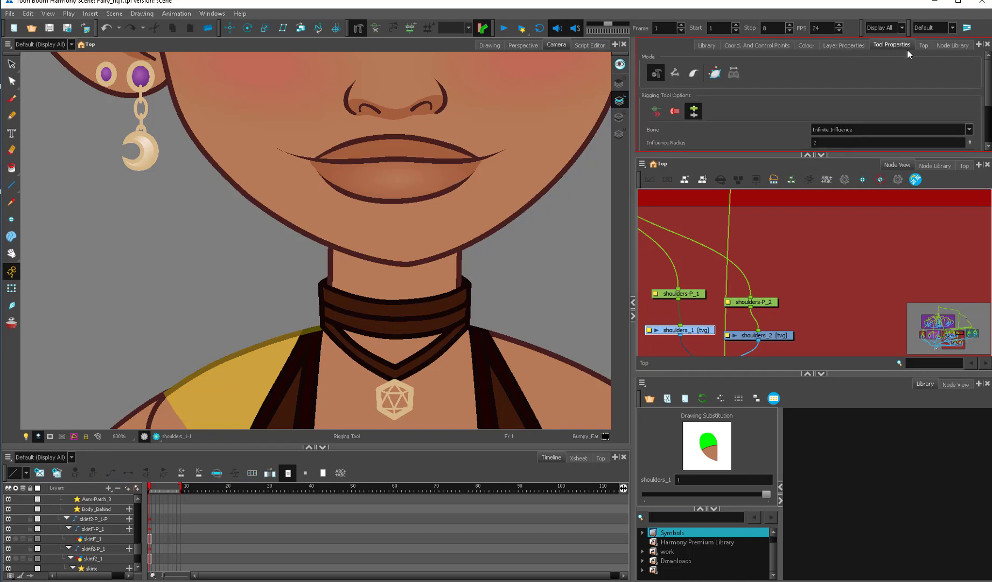
left_click(396, 314)
left_click(376, 314)
left_click_drag(161, 393, 189, 367)
left_click_drag(360, 315, 297, 320)
scroll(259, 272, "down", 4)
key("shift+t")
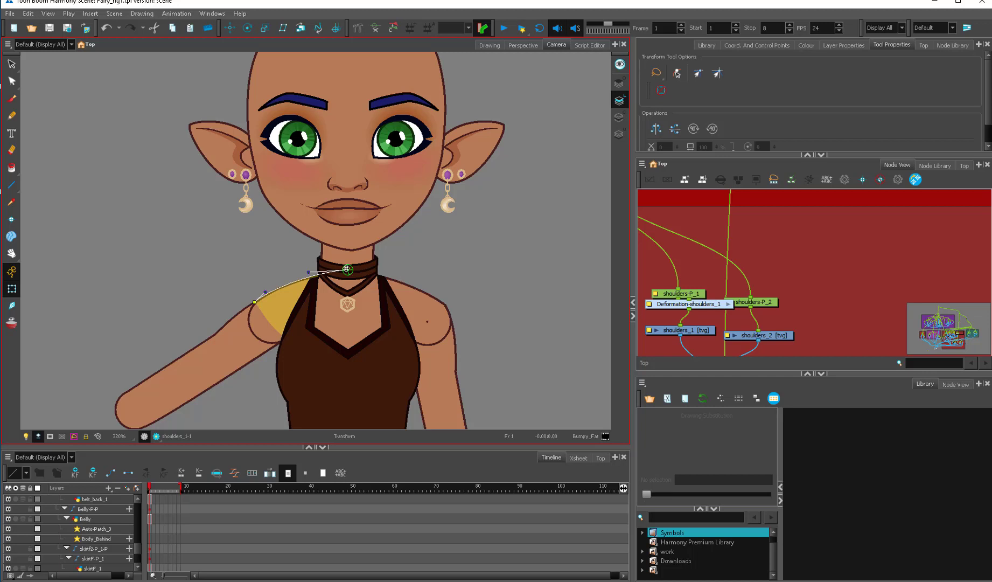
Try bending the left shoulder upward by raising the curve deformer's tip and handle.
scroll(241, 328, "up", 2)
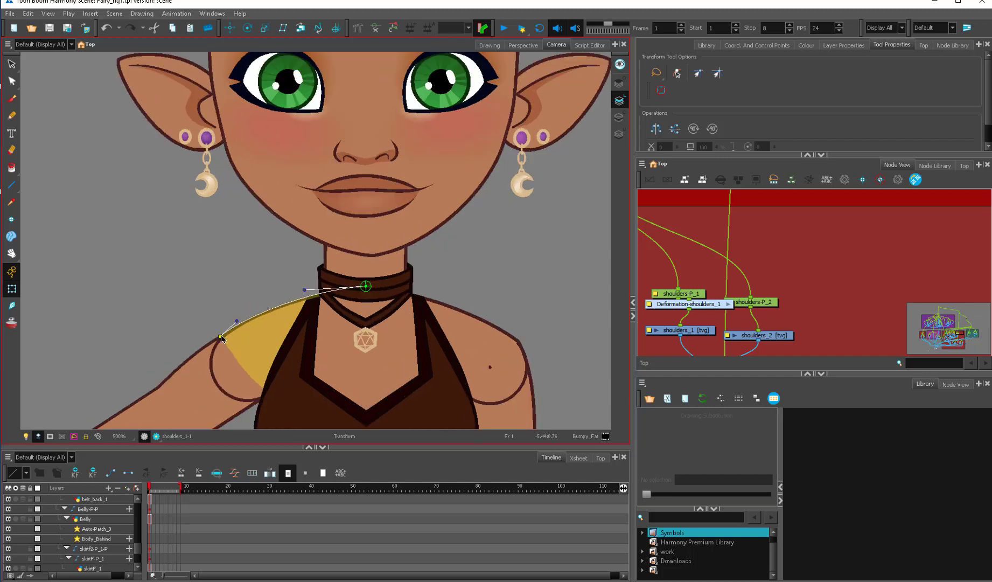
left_click_drag(221, 337, 235, 244)
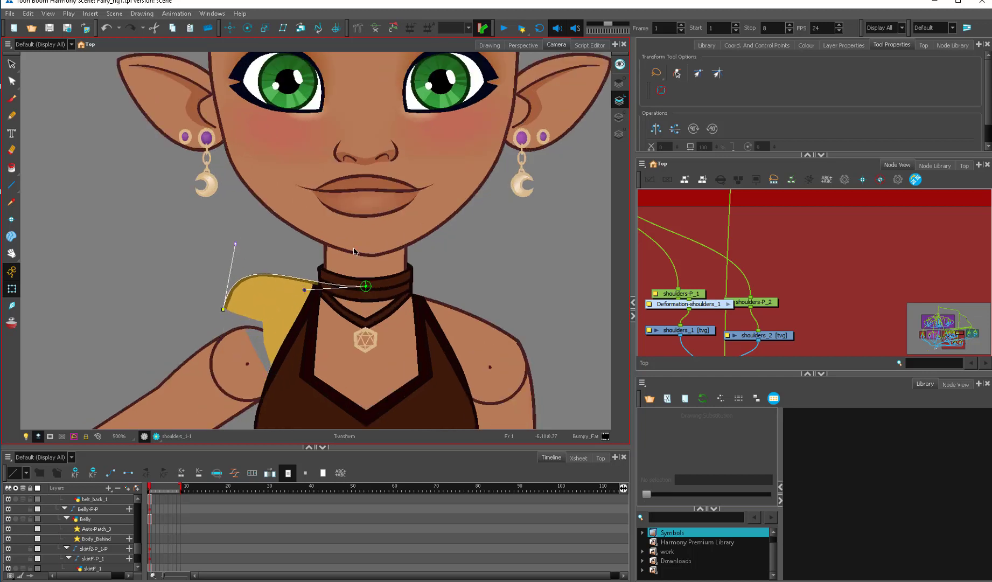
scroll(354, 251, "down", 3)
scroll(259, 322, "up", 1)
Rotate the left upper arm until it points up above shoulder level and inspect the gap beneath the joint.
left_click(251, 335)
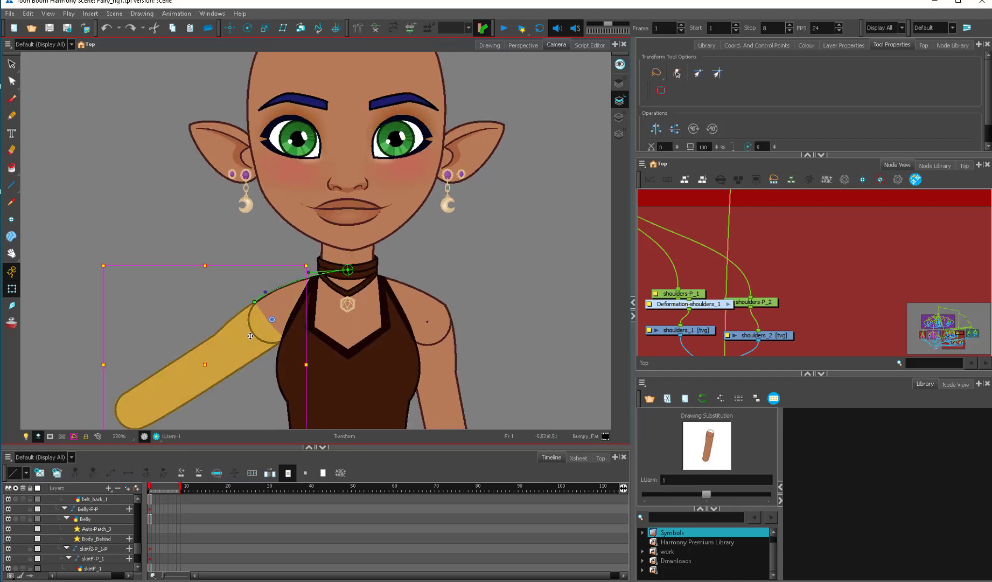
scroll(294, 268, "down", 2)
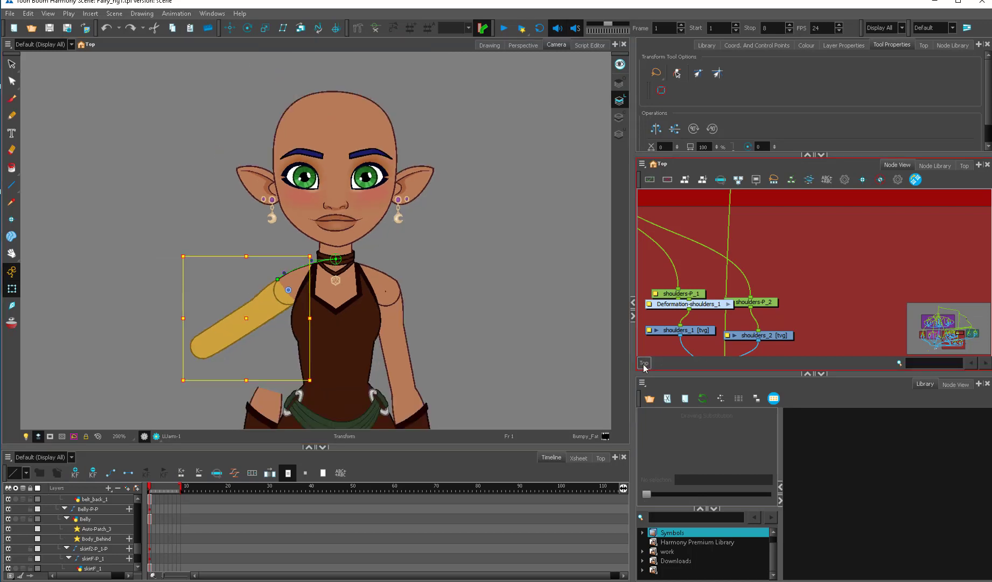
left_click(956, 336)
left_click_drag(316, 259, 318, 312)
left_click(268, 352)
scroll(334, 328, "up", 2)
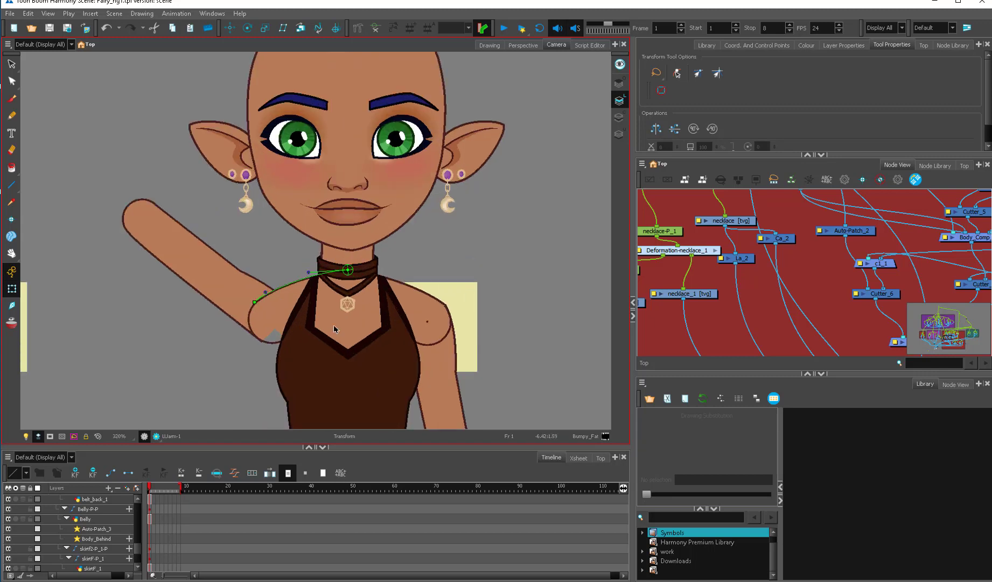
left_click(259, 301)
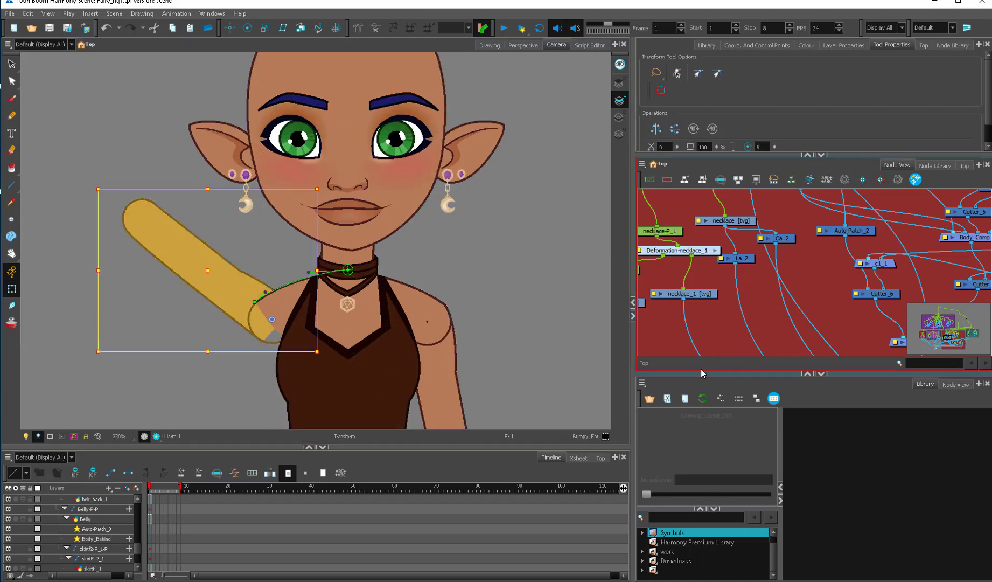
Import asdf.tpl from the work library folder beside the main Composite and connect its drawing to that Composite.
left_click_drag(950, 337, 934, 347)
mouse_move(880, 299)
left_mouse_down()
mouse_move(844, 301)
mouse_move(782, 281)
left_mouse_up()
left_click(700, 508)
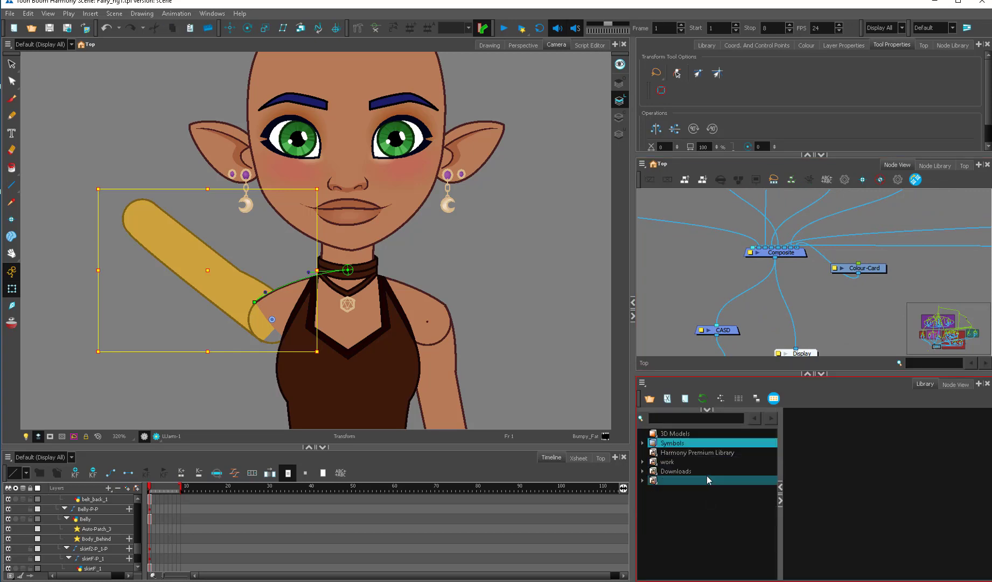
left_click(711, 475)
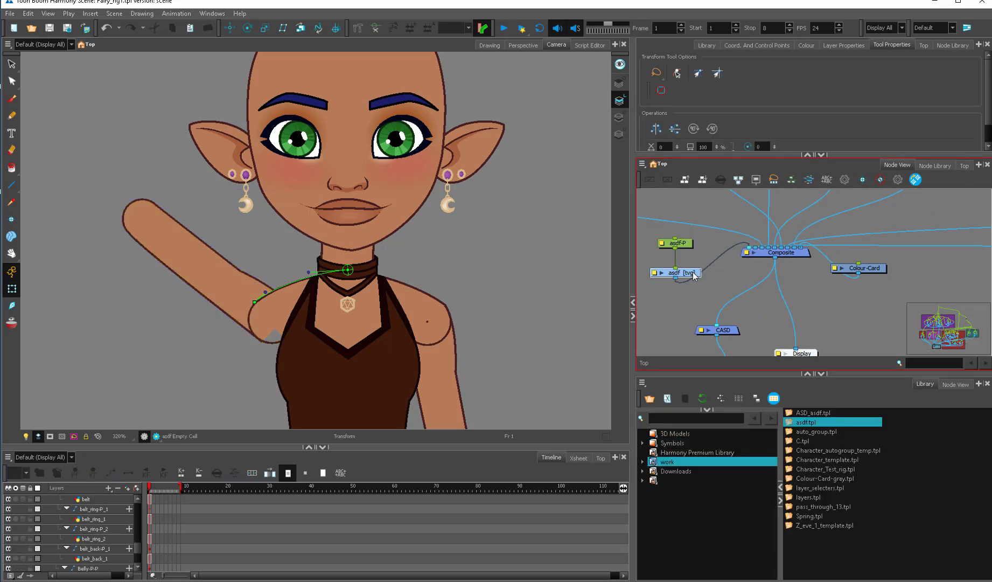
Sketch a simple figure with a head, smiling face, neck and oval body beside the character, undoing misplaced brush strokes.
left_click(11, 99)
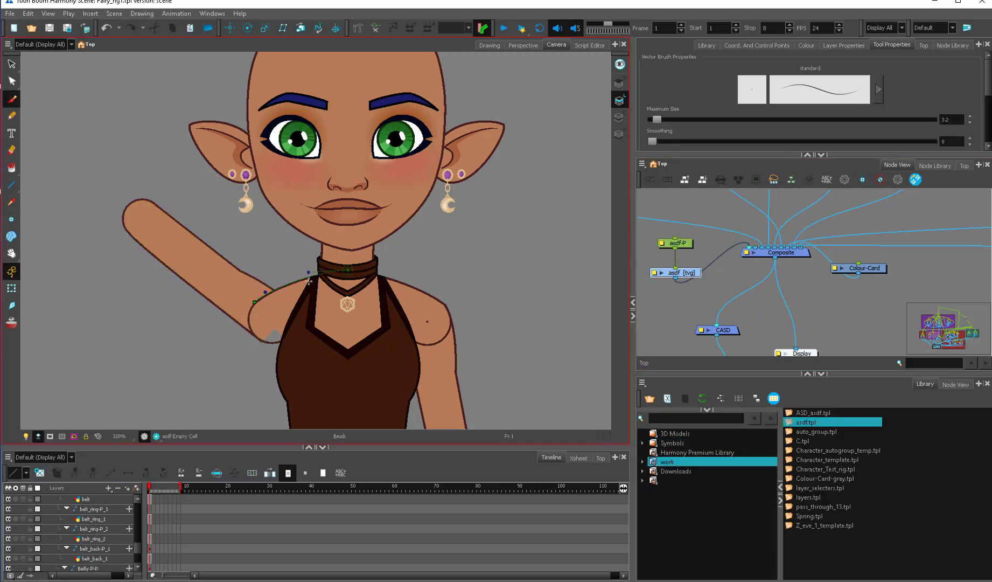
key("2")
key("1")
key("1")
key("1")
key("1")
key("1")
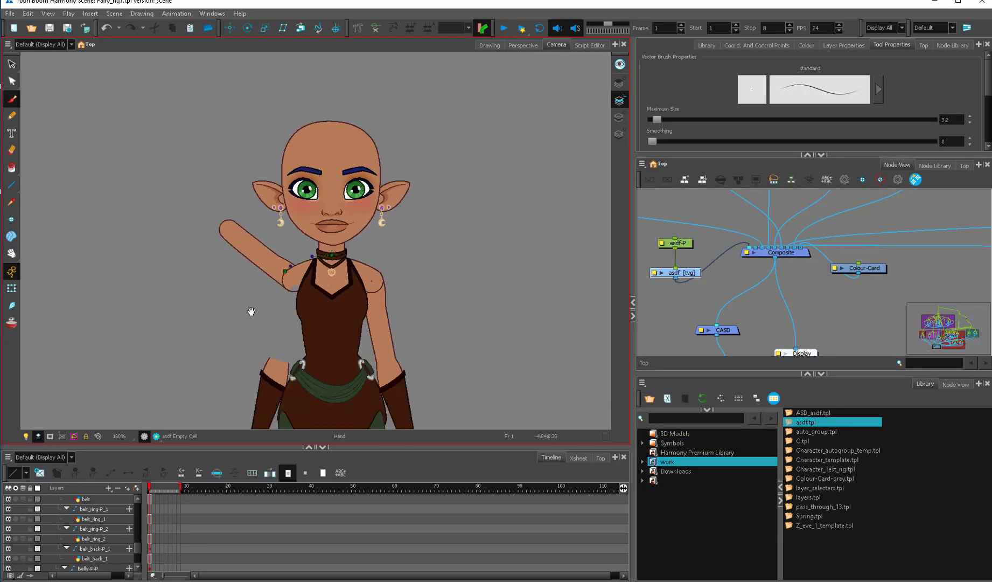
left_click_drag(217, 276, 303, 311)
mouse_move(439, 307)
left_mouse_down()
mouse_move(277, 320)
mouse_move(392, 296)
left_mouse_up()
mouse_move(367, 258)
left_mouse_down()
mouse_move(405, 330)
mouse_move(367, 258)
left_mouse_up()
left_click_drag(369, 164, 372, 164)
left_click_drag(361, 191, 361, 199)
left_click_drag(371, 189, 371, 197)
mouse_move(359, 218)
left_mouse_down()
mouse_move(378, 218)
mouse_move(357, 261)
left_mouse_up()
key("ctrl+z")
key("ctrl+z")
key("ctrl+z")
key("ctrl+z")
key("ctrl+z")
key("ctrl+z")
key("ctrl+z")
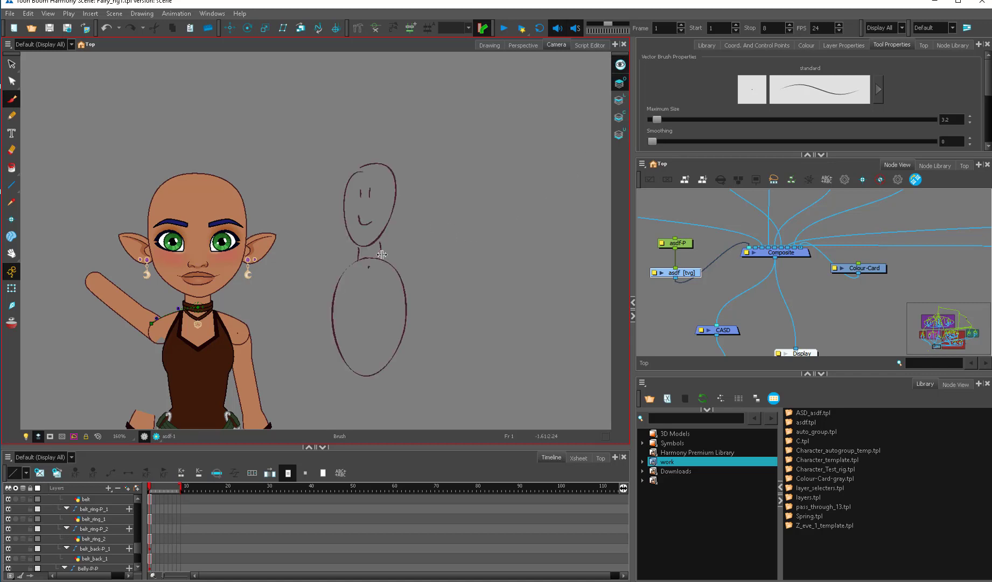
Sketch a horizontal arm with a round shoulder joint and centre dot on the figure, then select the arm strokes.
mouse_move(382, 256)
left_mouse_down()
mouse_move(415, 263)
mouse_move(450, 364)
left_mouse_up()
mouse_move(412, 263)
left_mouse_down()
mouse_move(424, 365)
mouse_move(453, 310)
mouse_move(403, 277)
left_mouse_up()
left_click(404, 278)
key("alt+s")
left_click_drag(460, 265, 410, 218)
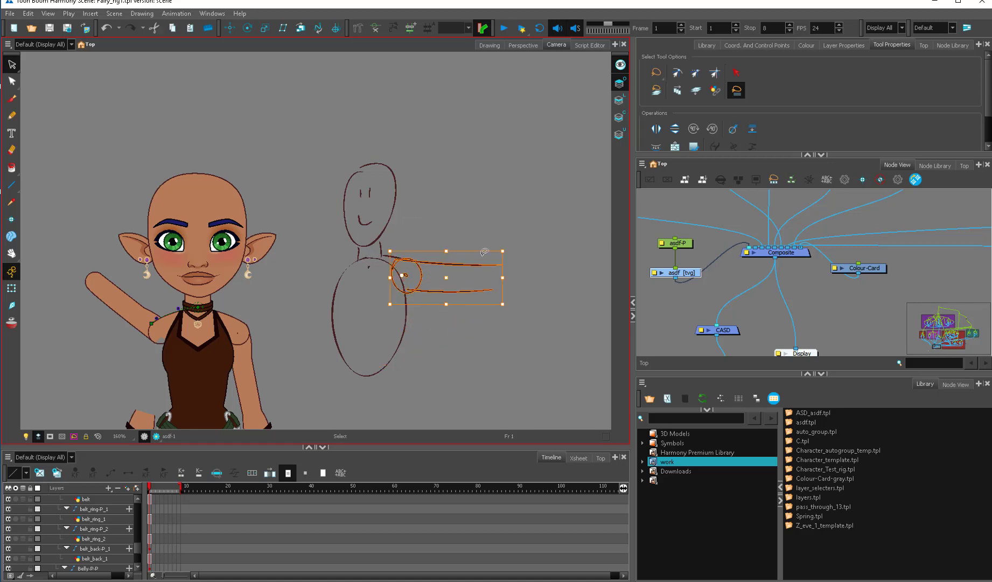
Mark the top of the sketched shoulder with an arrow and rotate the arm strokes upright about the joint's centre dot.
key("alt+b")
left_click_drag(370, 267, 406, 259)
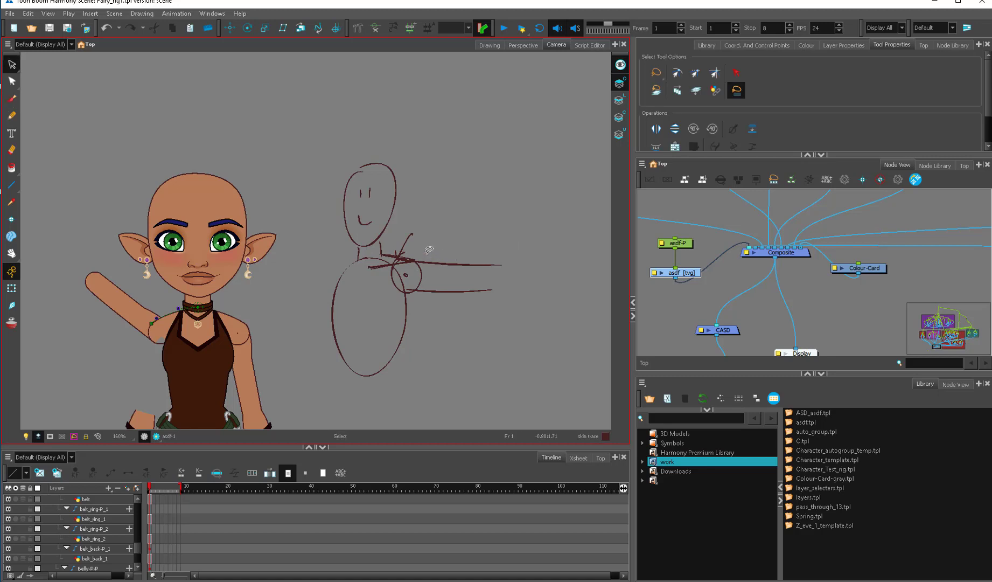
key("alt+s")
left_click(407, 276)
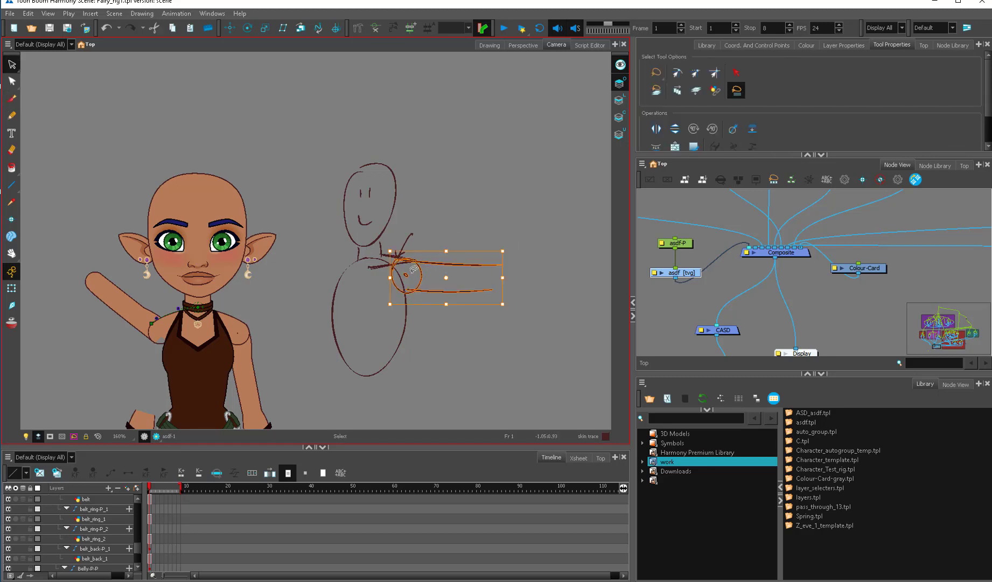
left_click(449, 366)
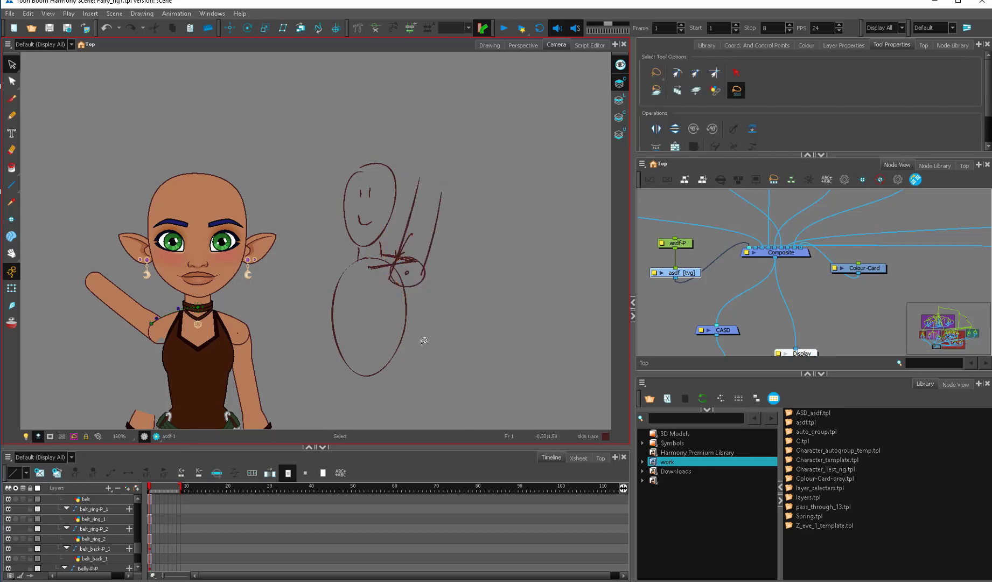
scroll(407, 279, "up", 2)
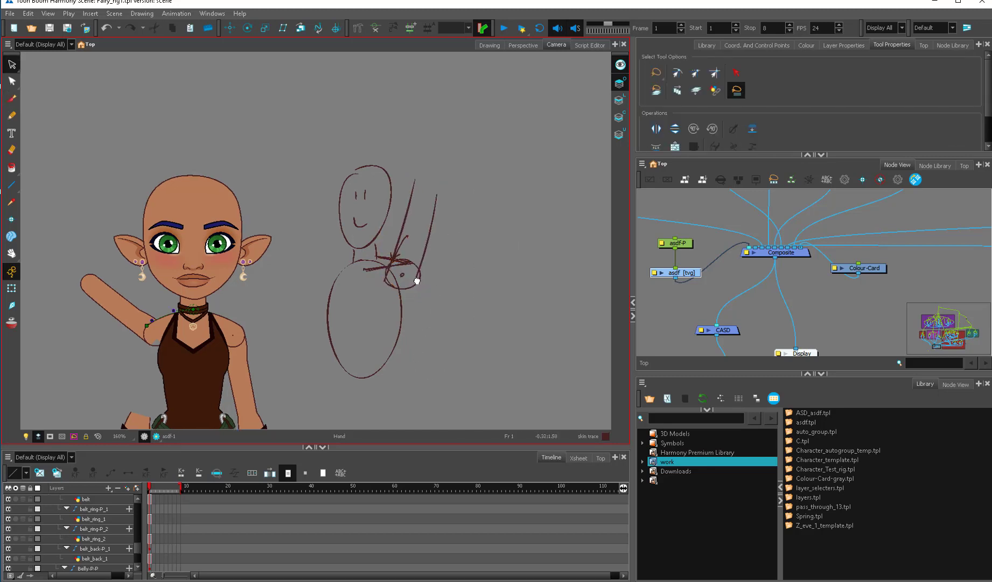
Hatch the area between the sketched neck and the raised arm, then switch to the Eraser tool.
key("alt+b")
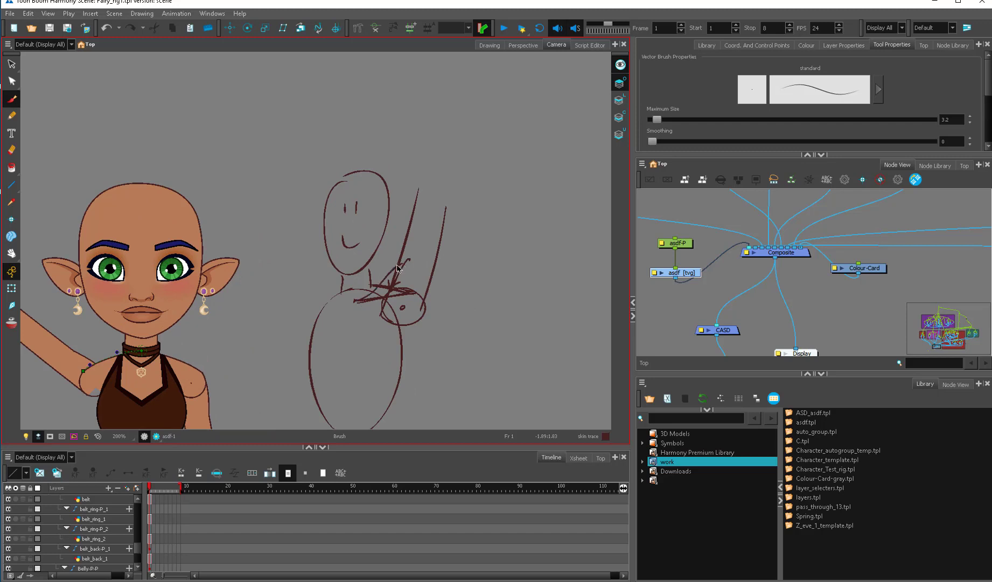
left_click_drag(397, 268, 349, 308)
key("alt+e")
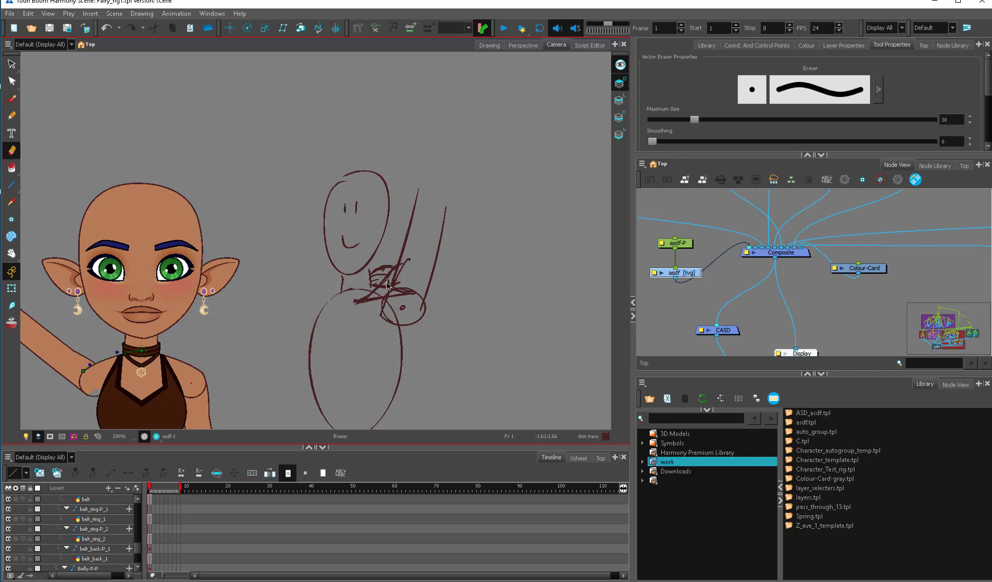
Draw curved brush lines from the raised arm and shoulder joint down across the sketched figure's chest.
key("alt+b")
left_click_drag(348, 310, 344, 388)
left_click_drag(386, 300, 354, 376)
left_click_drag(398, 263, 351, 363)
mouse_move(351, 303)
left_mouse_down()
mouse_move(345, 375)
mouse_move(376, 301)
left_mouse_up()
left_click_drag(398, 261, 351, 347)
left_click_drag(387, 301, 382, 331)
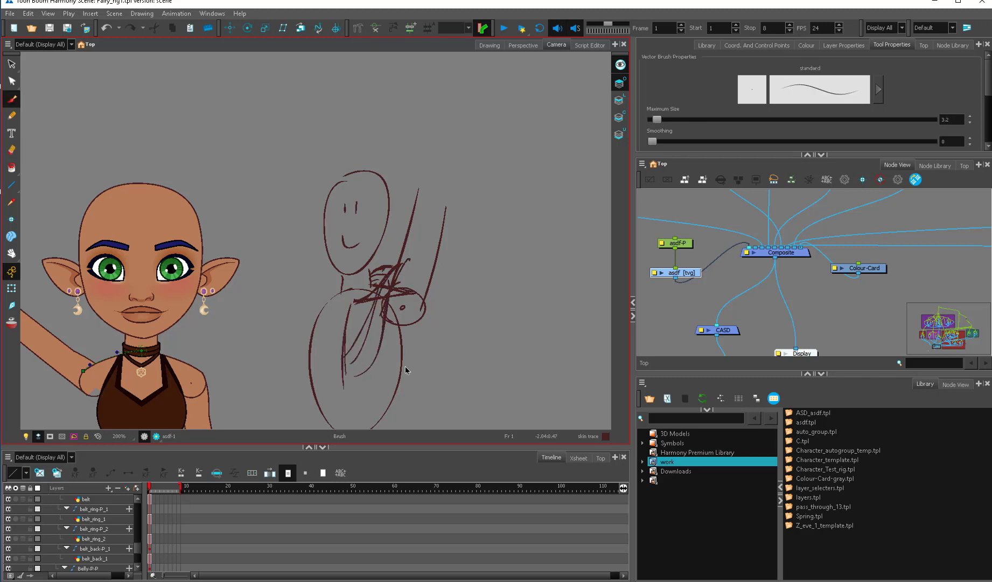
Draw brush lines down the outer side of the sketched torso and curve several more across its chest.
mouse_move(426, 285)
left_mouse_down()
mouse_move(432, 252)
mouse_move(398, 367)
left_mouse_up()
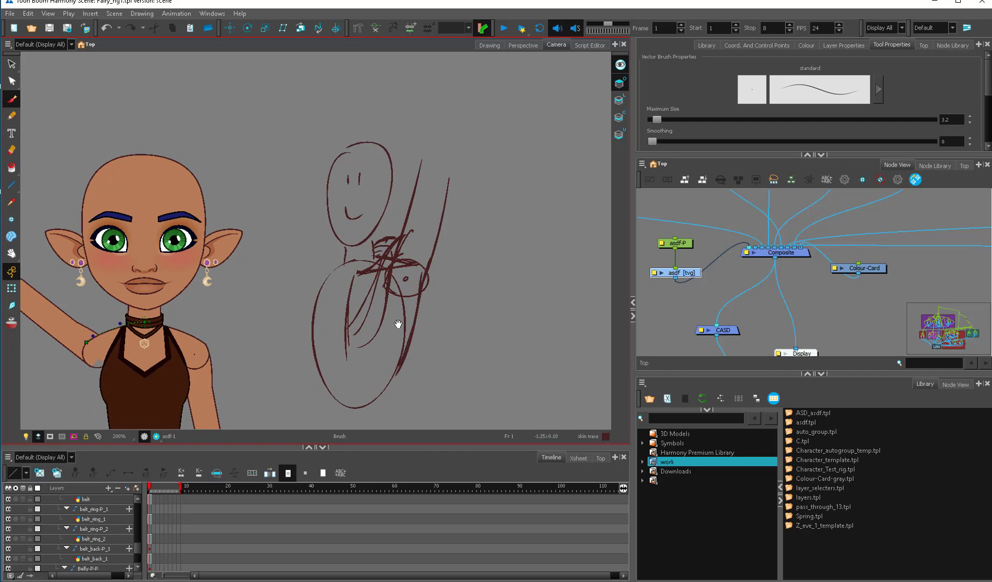
left_click_drag(403, 318, 378, 397)
mouse_move(399, 298)
left_mouse_down()
mouse_move(394, 320)
mouse_move(350, 368)
left_mouse_up()
left_click_drag(401, 339, 359, 379)
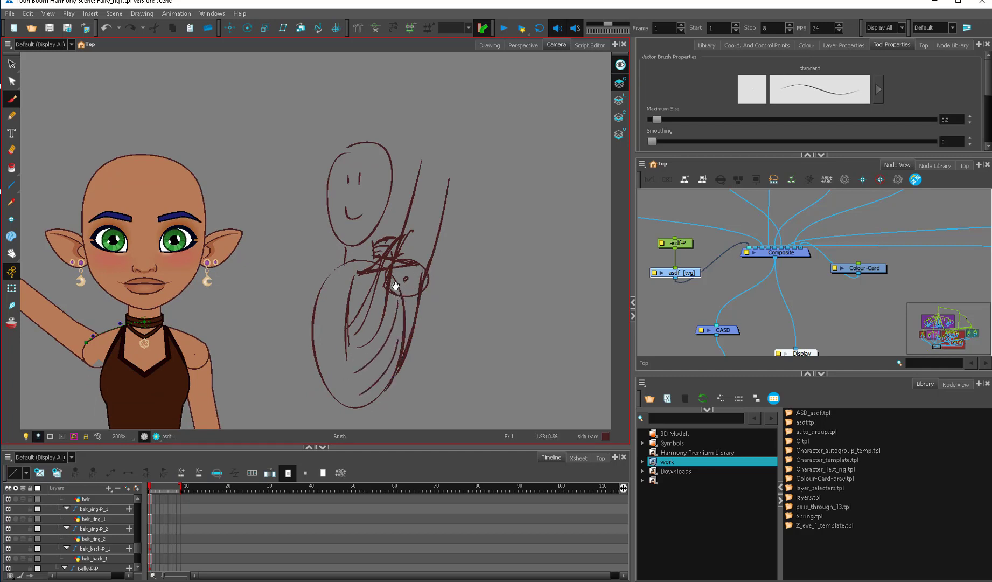
Reinforce the sketched shoulder joint and raised arm with extra strokes, and draw an oval beside the arm.
left_click_drag(399, 277, 391, 305)
left_click_drag(425, 265, 414, 306)
left_click_drag(437, 220, 419, 296)
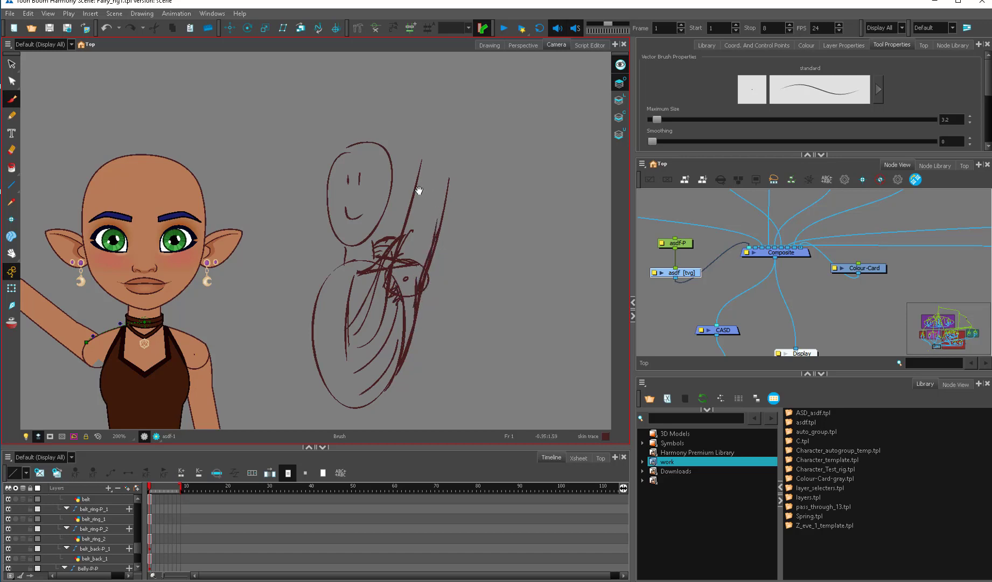
left_click_drag(416, 188, 403, 231)
mouse_move(440, 214)
left_mouse_down()
mouse_move(414, 304)
mouse_move(481, 264)
mouse_move(433, 268)
left_mouse_up()
mouse_move(504, 253)
left_mouse_down()
mouse_move(536, 269)
mouse_move(457, 262)
left_mouse_up()
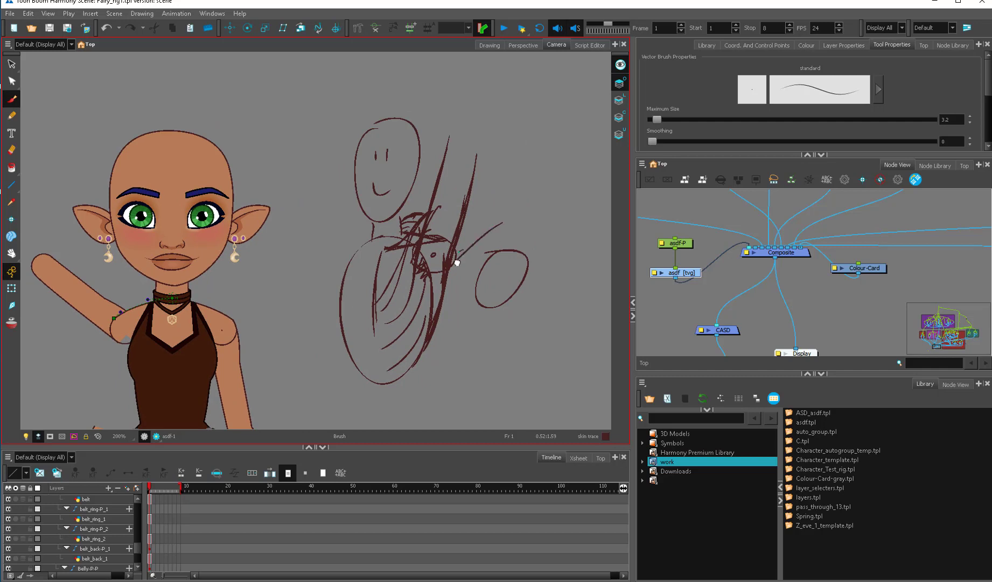
mouse_move(429, 213)
left_mouse_down()
mouse_move(410, 254)
mouse_move(424, 230)
left_mouse_up()
Select the sketched arm, joint and chest strokes and delete them to clear the illustration.
key("alt+s")
left_click_drag(539, 237, 352, 294)
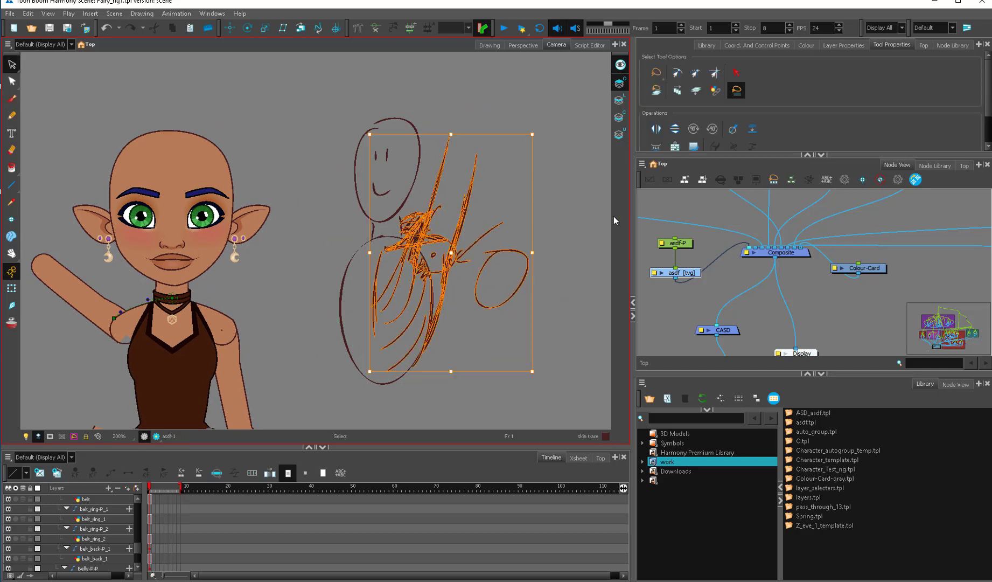
key("Delete")
key("2")
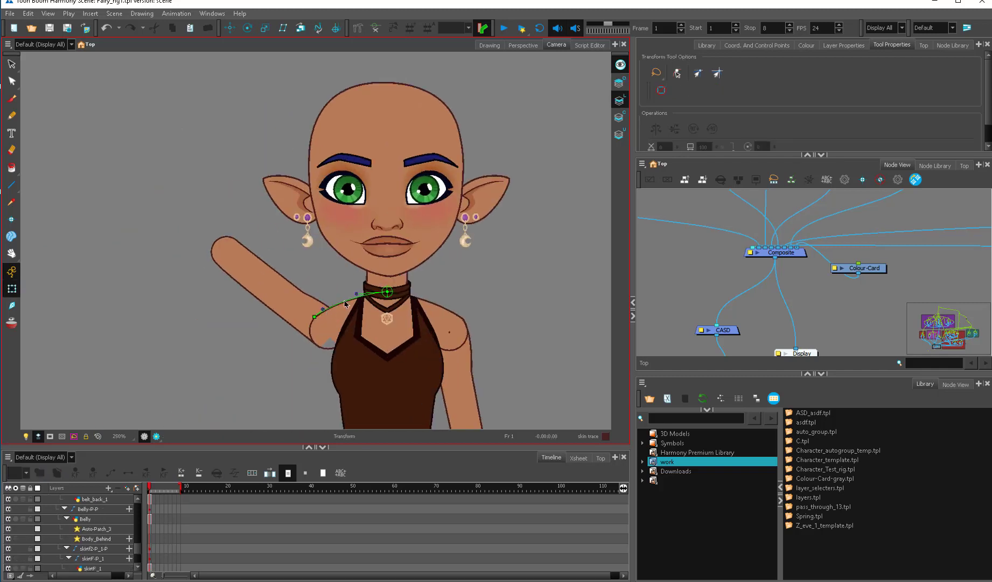
Raise the outer end of the fairy's L-side shoulder curve and move the whole arm up to meet it.
left_click_drag(405, 300, 348, 288)
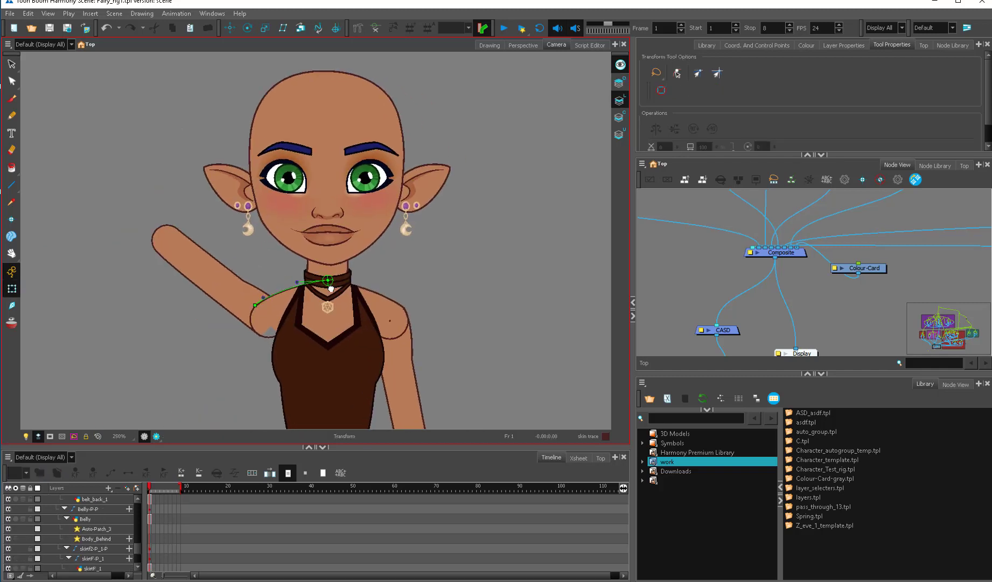
key("2")
left_click_drag(244, 322, 273, 279)
left_click(237, 320)
key("b")
left_click_drag(237, 320, 258, 299)
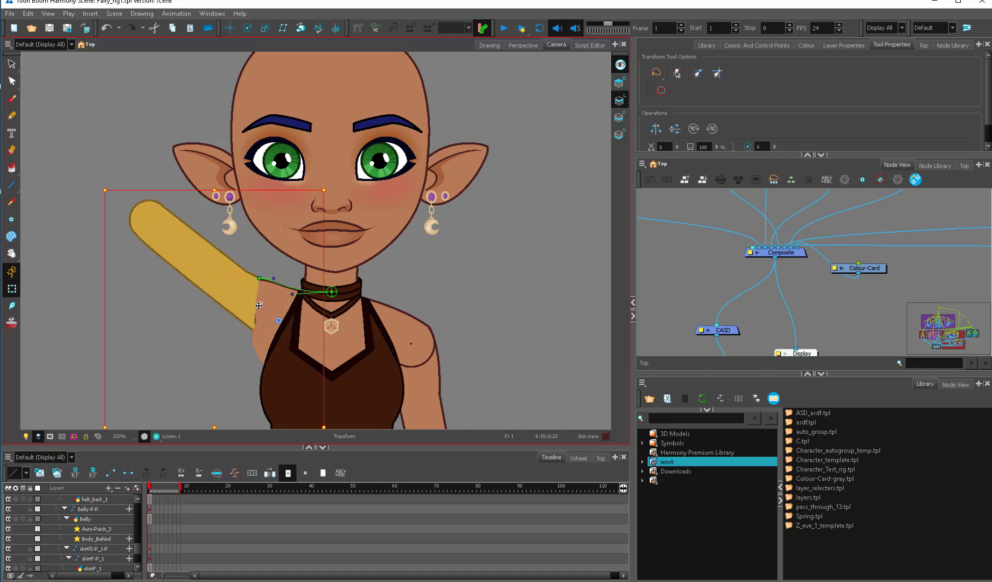
Rotate the L-side arm more upright and nudge it against the end of the raised shoulder curve.
left_click_drag(327, 187, 361, 205)
left_click_drag(249, 278, 240, 287)
left_click(261, 279)
left_click(260, 280)
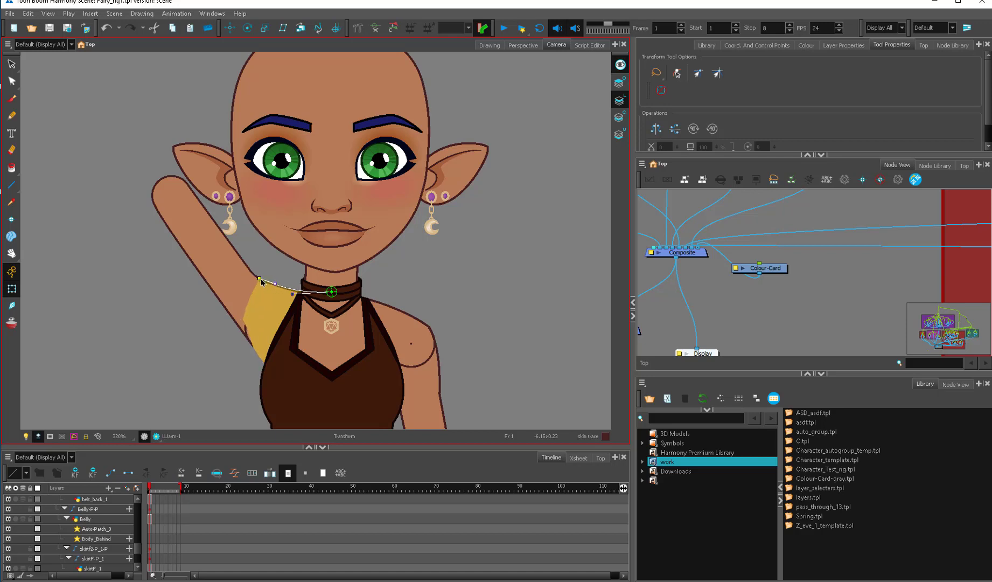
left_click(280, 264)
scroll(388, 247, "down", 2)
scroll(345, 280, "up", 2)
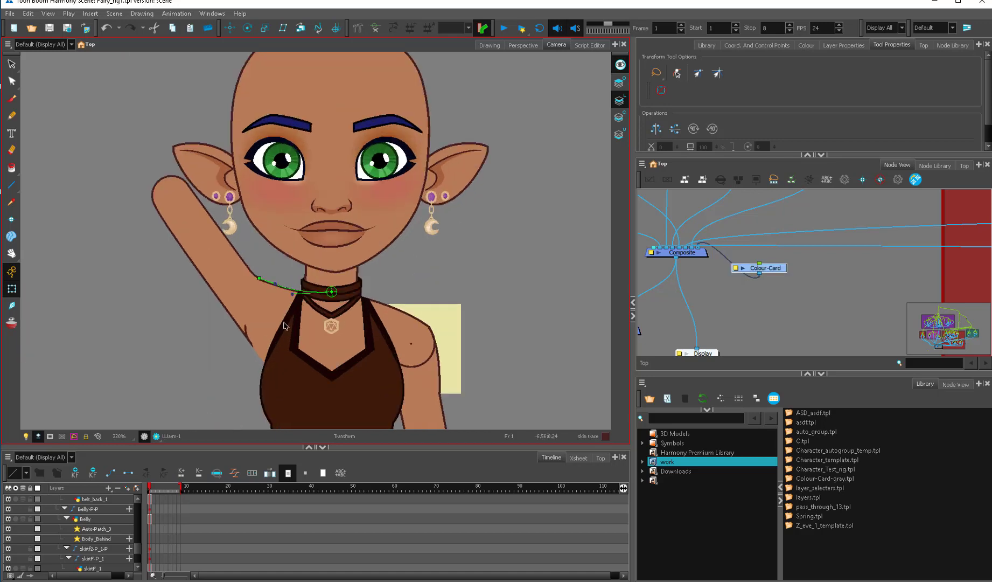
Try the Brush tool on the upper arm and shoulder drawings, sampling the shoulder outline's colour.
left_click(245, 333)
left_click_drag(271, 331, 304, 268)
key("alt+b")
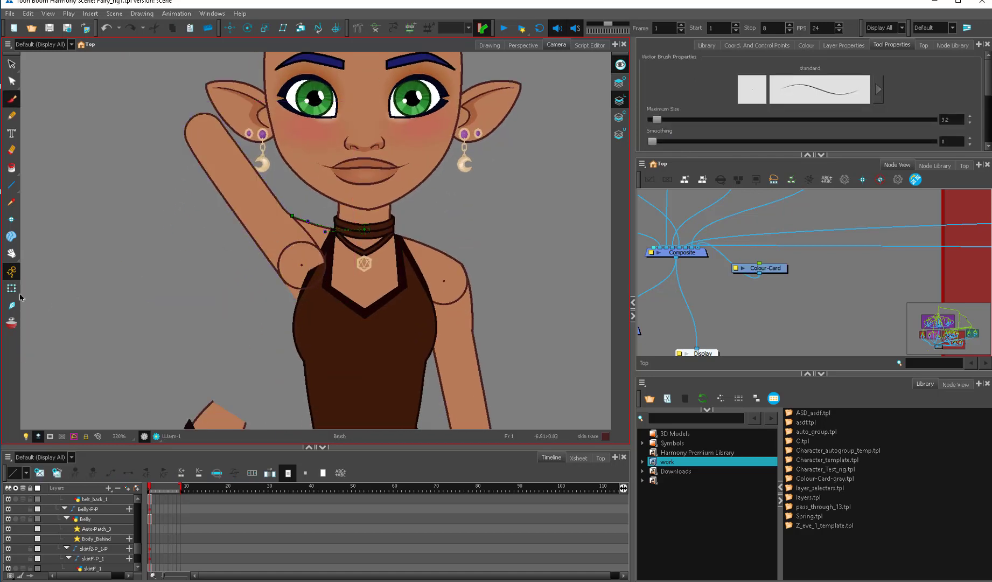
left_click(15, 291)
left_click(310, 245)
key("alt+b")
scroll(311, 255, "up", 2)
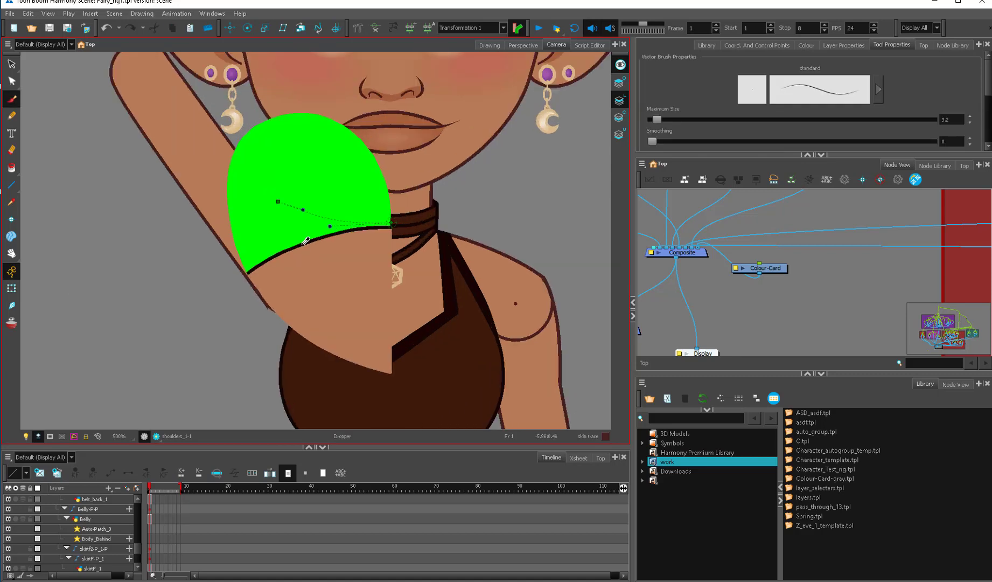
left_click(303, 245)
key("shift+t")
key("alt+b")
left_click(12, 288)
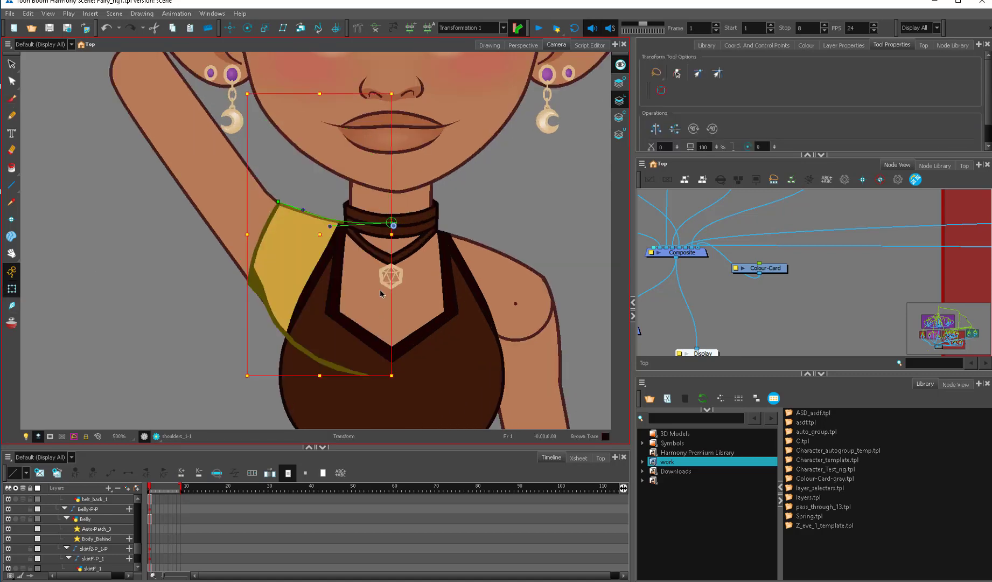
left_click(179, 317)
key("ctrl+z")
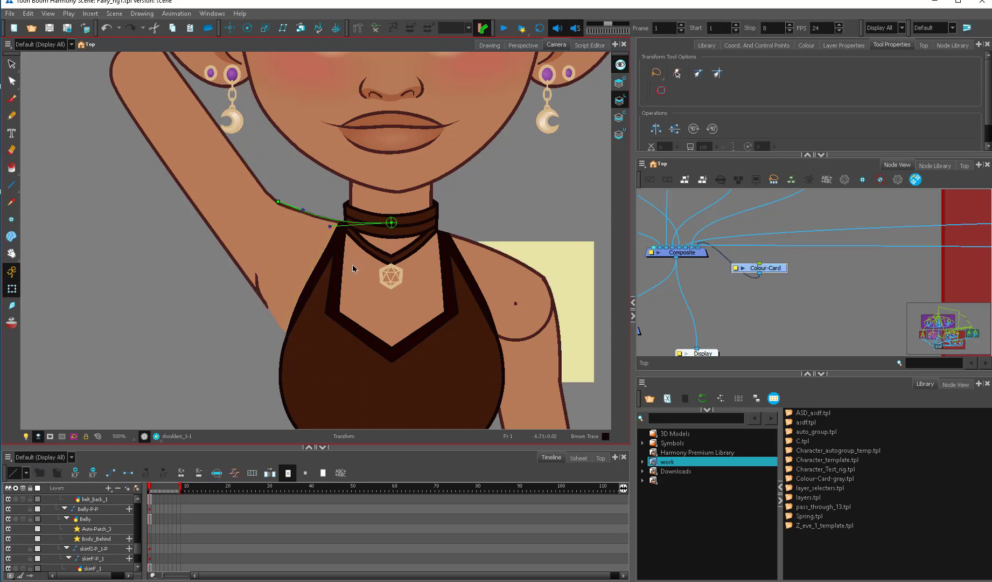
Fine-tune the outer end of the raised shoulder curve so it meets the arm's outline.
scroll(313, 238, "down", 4)
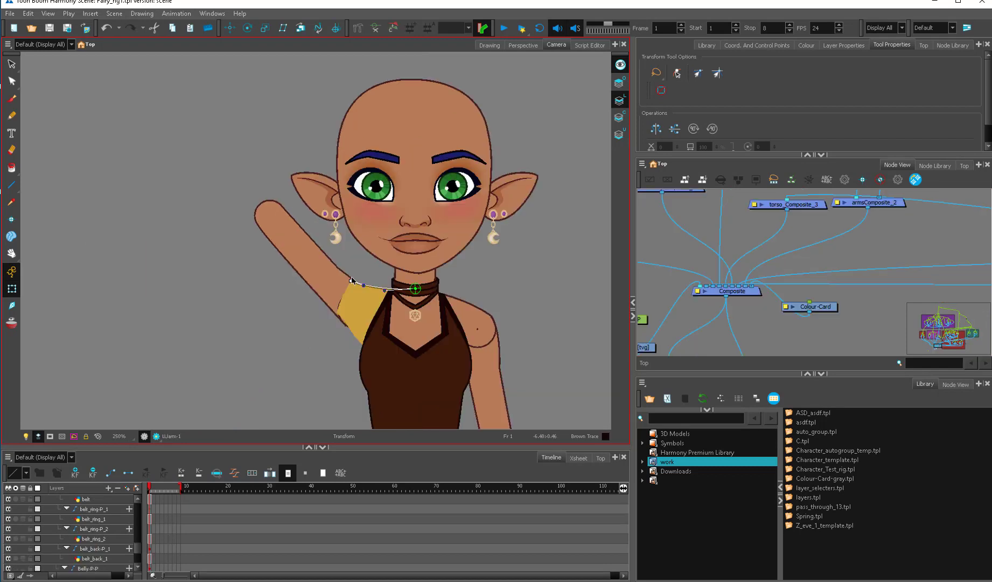
left_click_drag(354, 279, 356, 281)
left_click(370, 273)
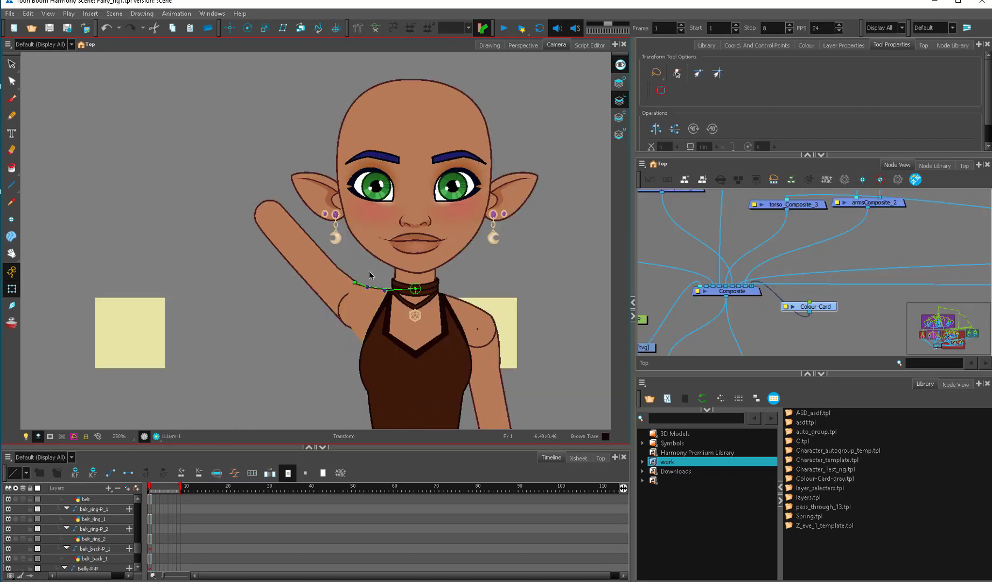
On the asdf drawing, reduce the brush size to 2.1 and sketch crease lines over the raised shoulder and armpit.
left_click(679, 328)
key("alt+b")
scroll(390, 243, "up", 3)
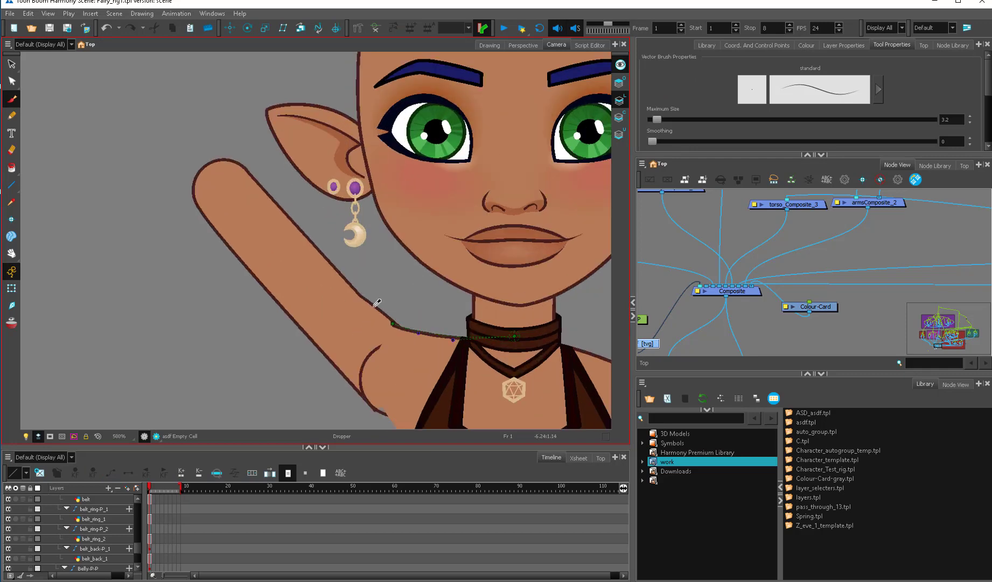
scroll(377, 303, "down", 2)
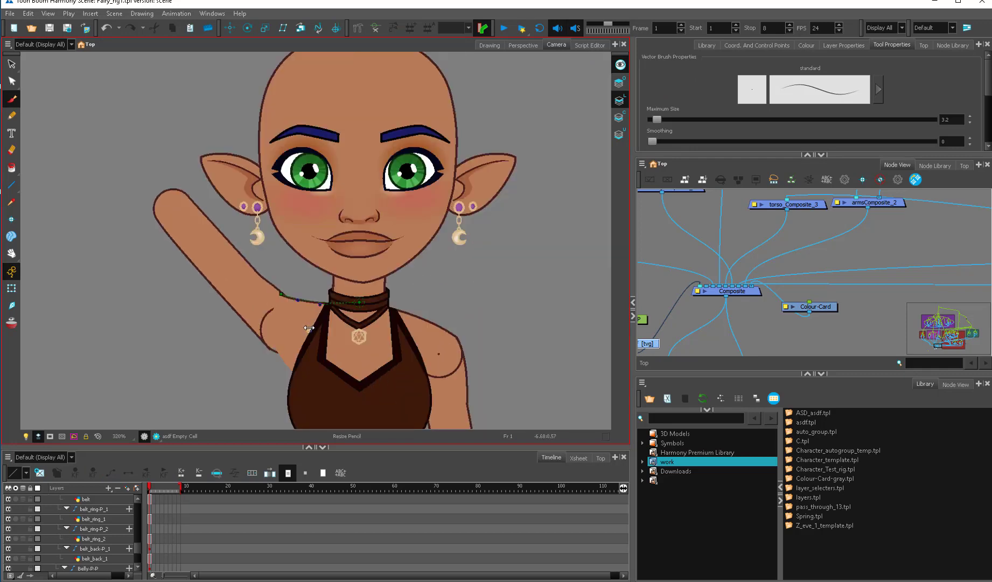
left_click_drag(308, 328, 303, 329)
mouse_move(293, 369)
left_mouse_down()
mouse_move(286, 324)
mouse_move(292, 376)
left_mouse_up()
left_click_drag(275, 284, 312, 337)
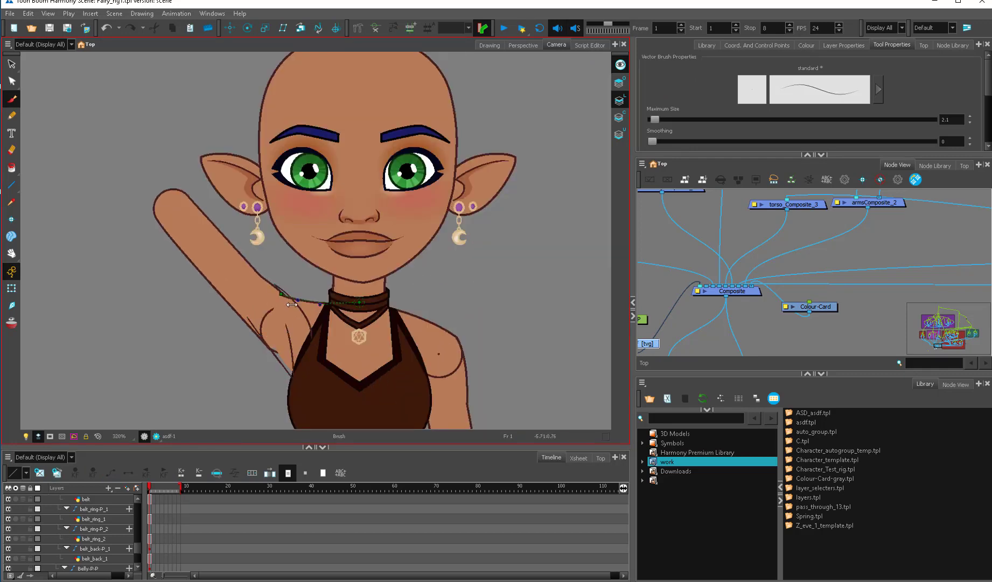
Select all crease strokes on the asdf drawing and delete them.
key("alt+s")
key("ctrl+a")
key("Delete")
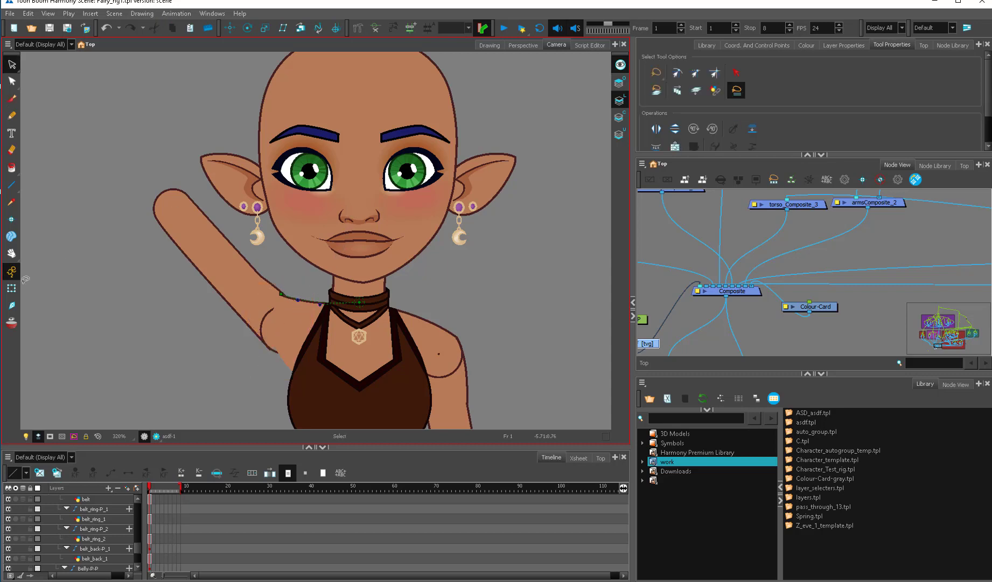
Adjust the raised shoulder curve's handles and pull its outer end closer to the neck.
left_click(15, 293)
left_click(305, 292)
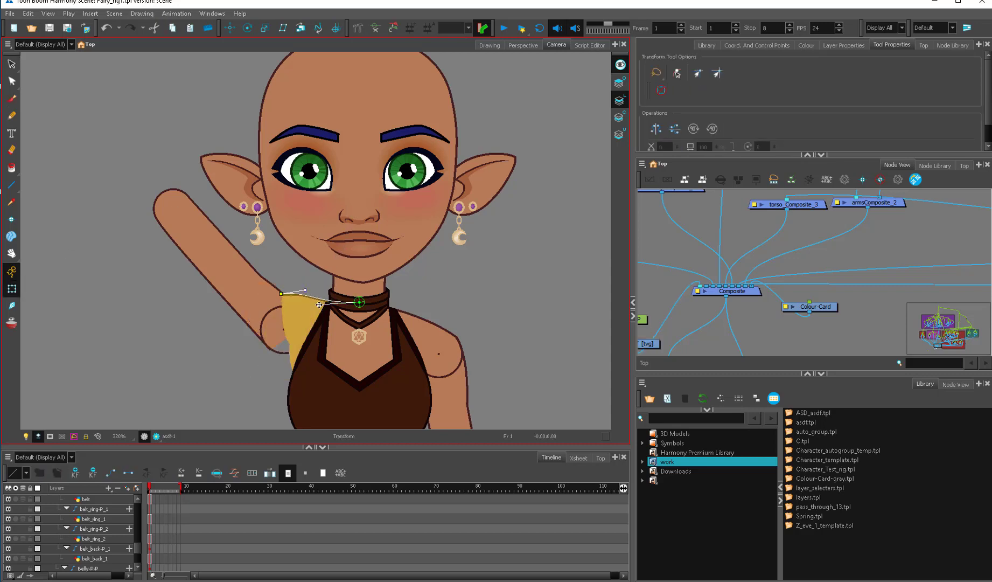
left_click_drag(319, 305, 325, 297)
left_click_drag(237, 269, 317, 290)
left_click(293, 298)
left_click(316, 274)
scroll(310, 283, "down", 2)
scroll(323, 283, "up", 1)
scroll(323, 286, "up", 1)
Rotate the whole L-side arm further upright against the raised shoulder and check the pose on the full figure.
left_click(289, 311)
key("b")
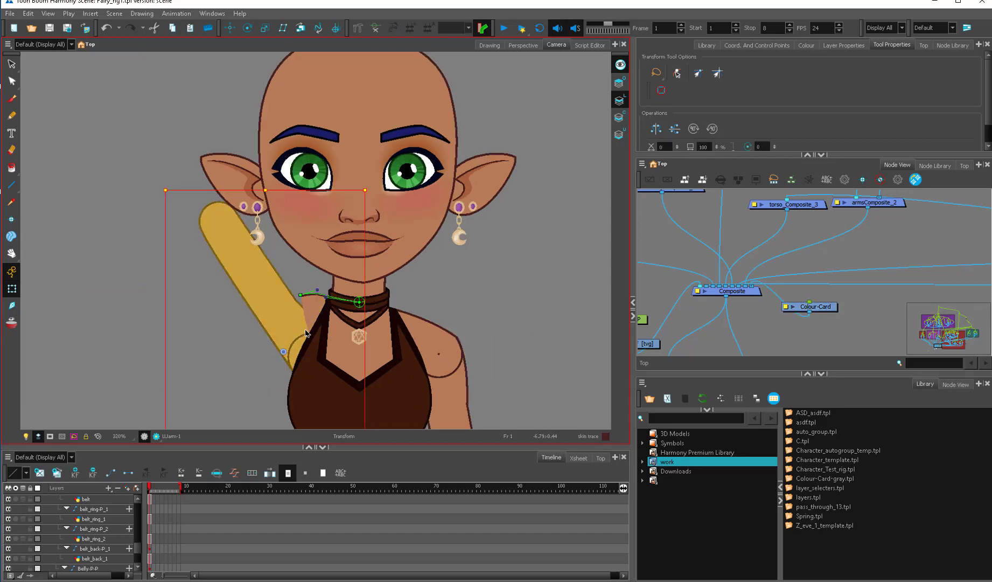
left_click(308, 282)
scroll(310, 301, "down", 2)
scroll(314, 307, "up", 1)
key("alt+s")
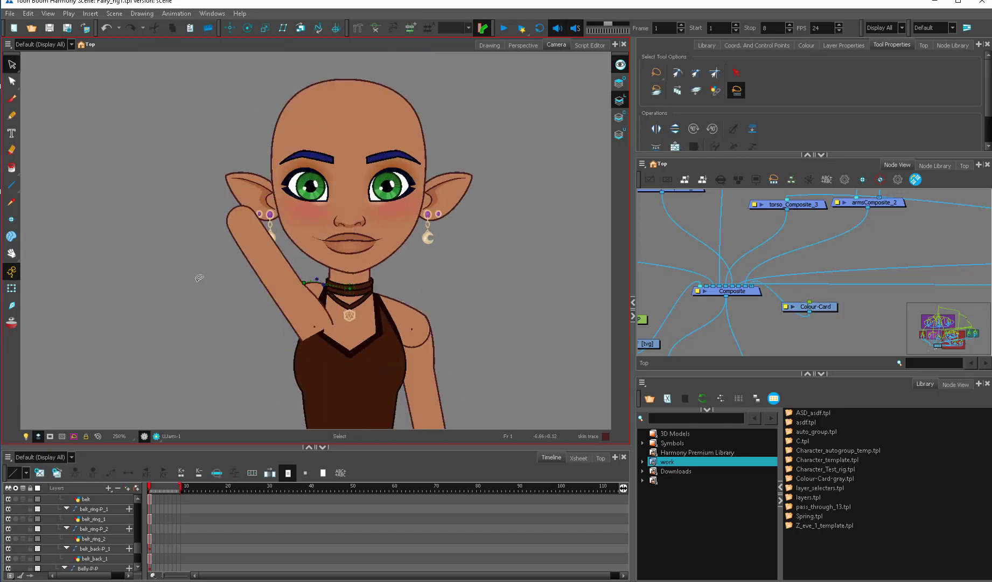
left_click(11, 288)
left_click(143, 362)
scroll(162, 356, "down", 3)
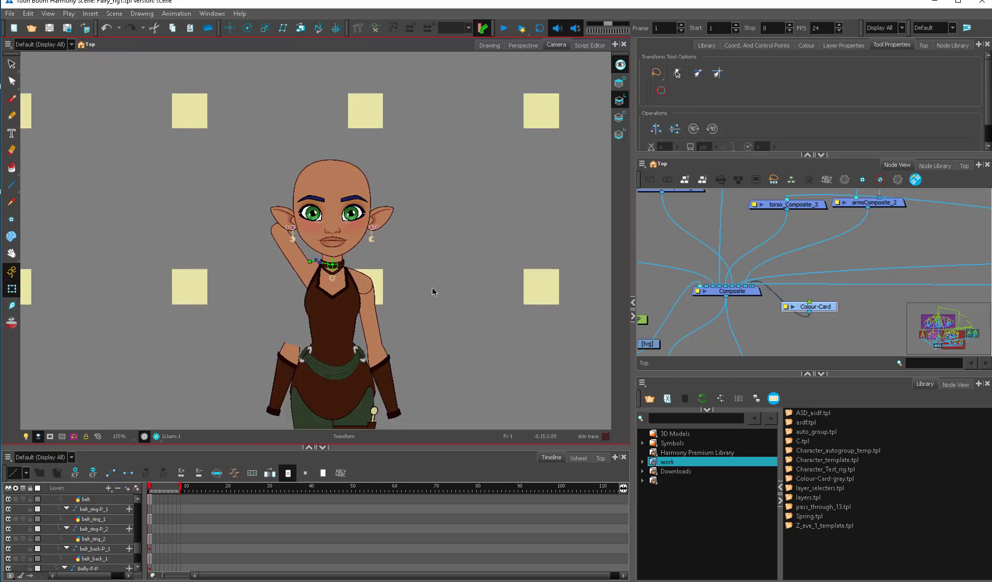
scroll(316, 281, "up", 4)
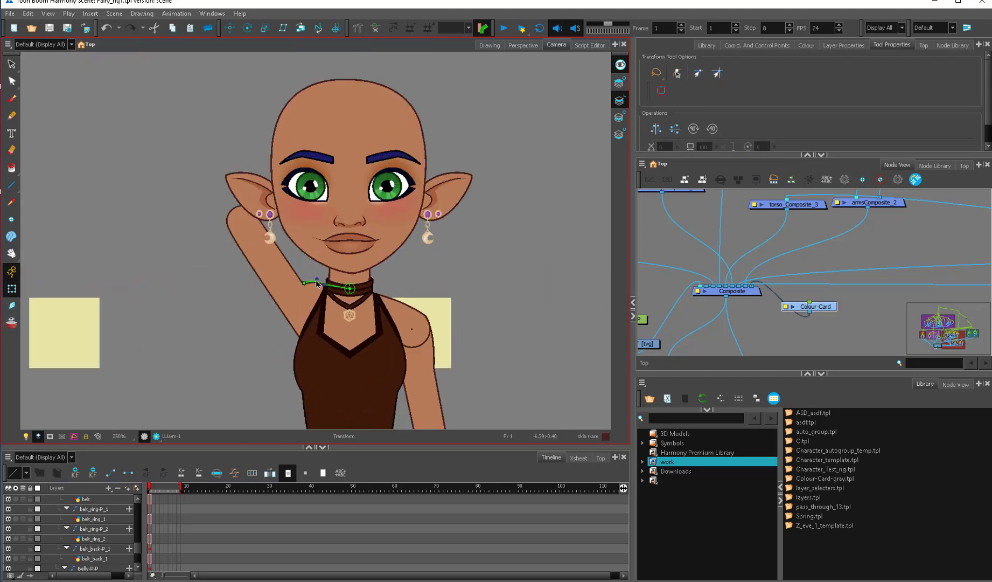
Undo the test pose changes to return the L-side arm and shoulder to their rest position.
key("ctrl+z")
key("ctrl+z")
key("ctrl+z")
key("ctrl+z")
key("ctrl+z")
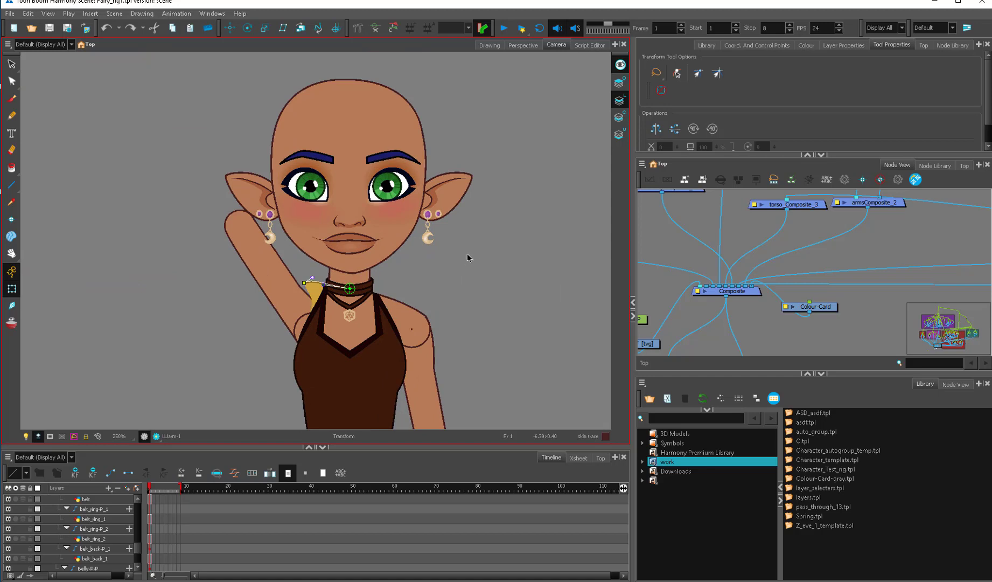
key("ctrl+z")
key("ctrl+z")
key("ctrl+z")
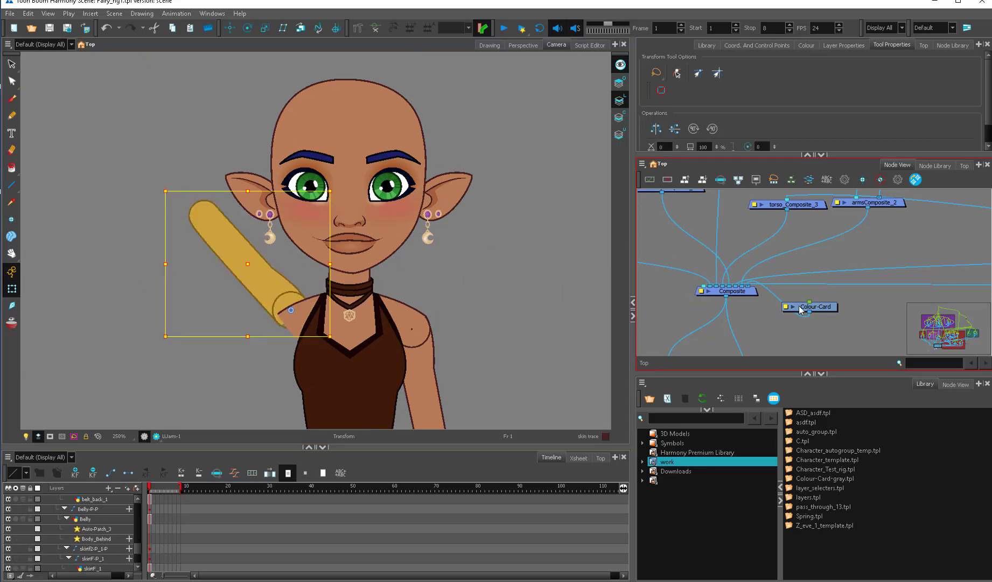
key("o")
key("ctrl+z")
key("ctrl+z")
key("ctrl+z")
left_click(803, 211)
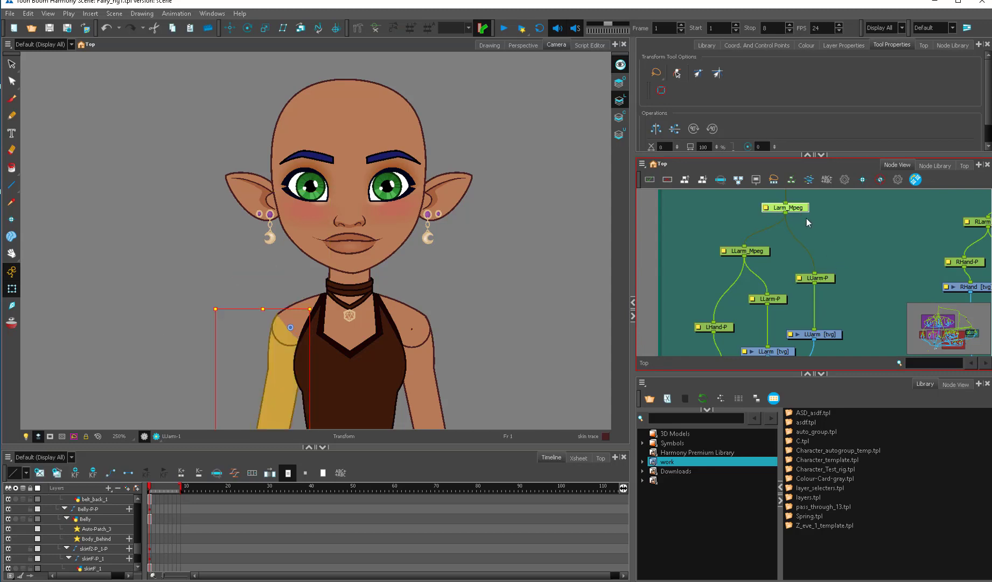
Move the pivot of Rarm_Mpeg onto the dot at the centre of the opposite shoulder joint.
left_click(553, 230)
scroll(485, 258, "down", 2)
left_click_drag(420, 296, 426, 246)
scroll(425, 203, "up", 1)
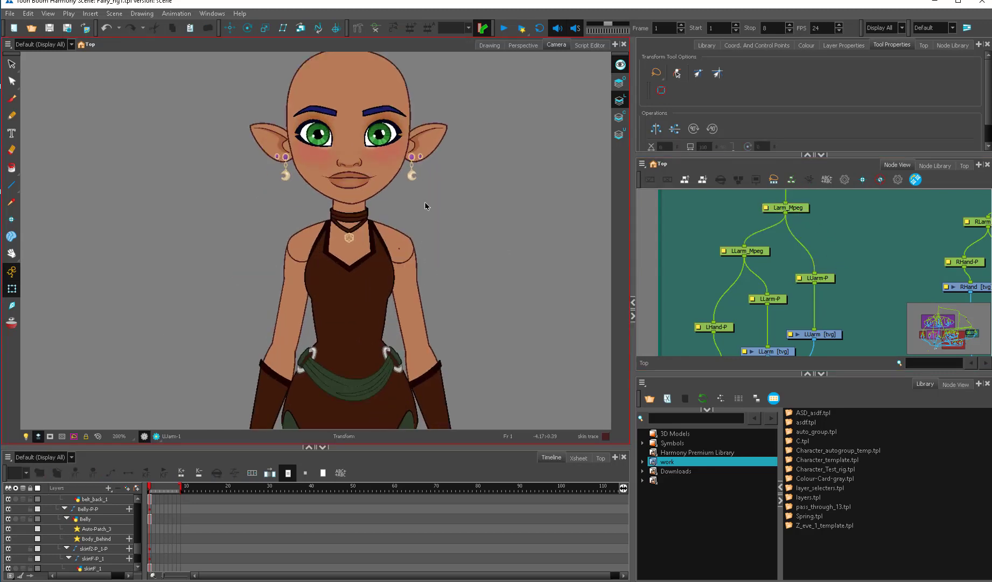
left_click(405, 265)
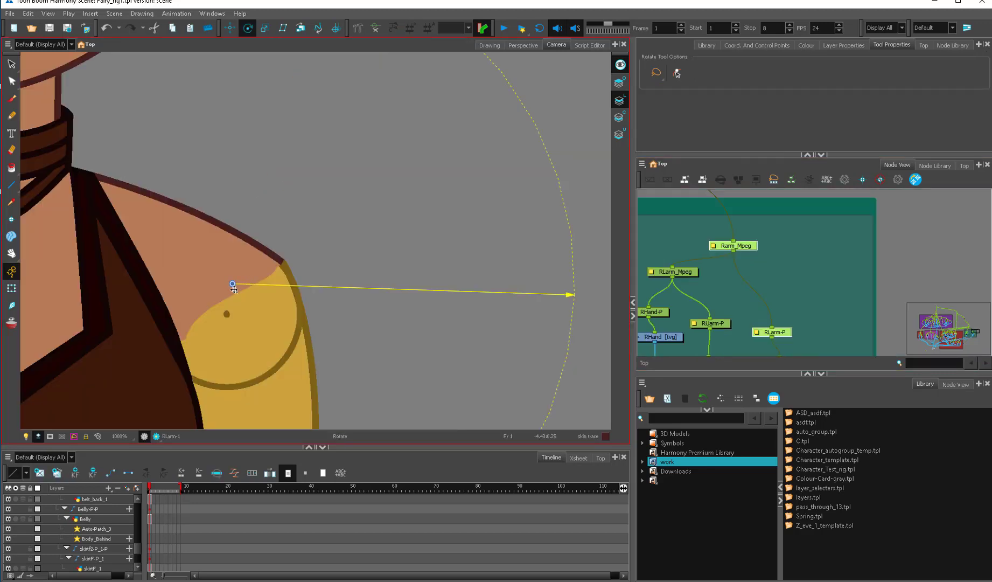
left_click_drag(230, 284, 227, 315)
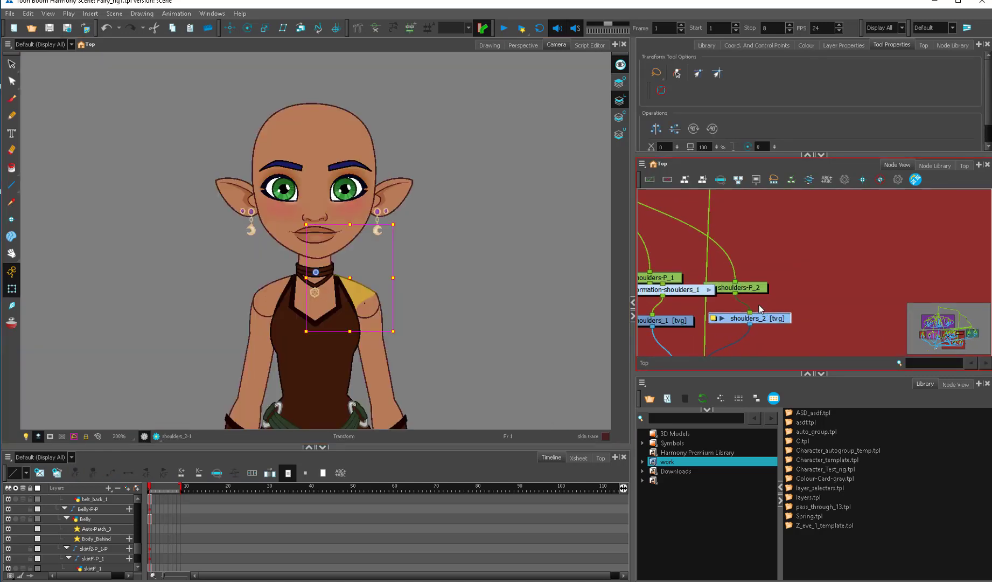
Add a curve deformer to the shoulders_2 drawing, running from the centre of the neck to the outer shoulder point.
left_click(377, 29)
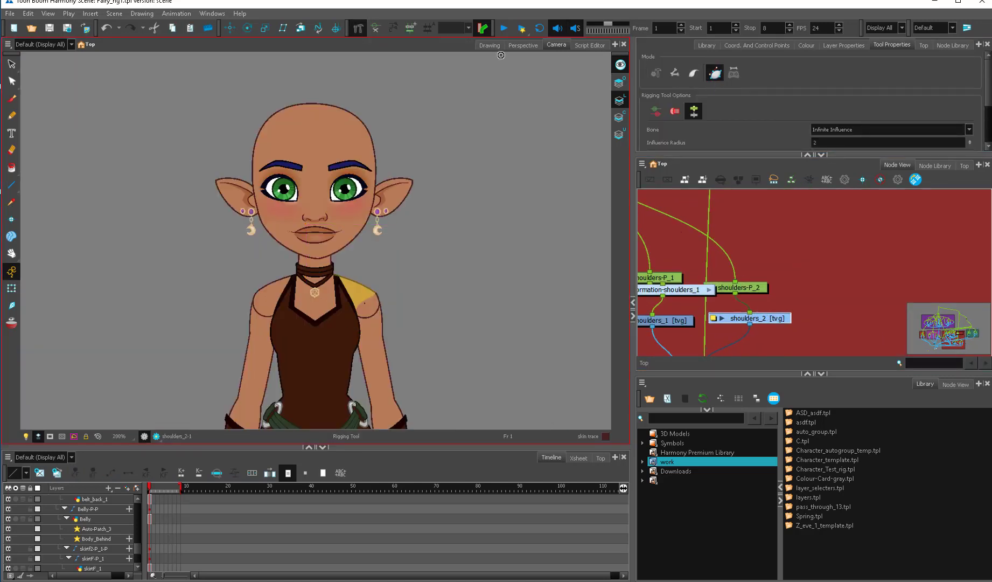
left_click(412, 28)
scroll(357, 261, "up", 1)
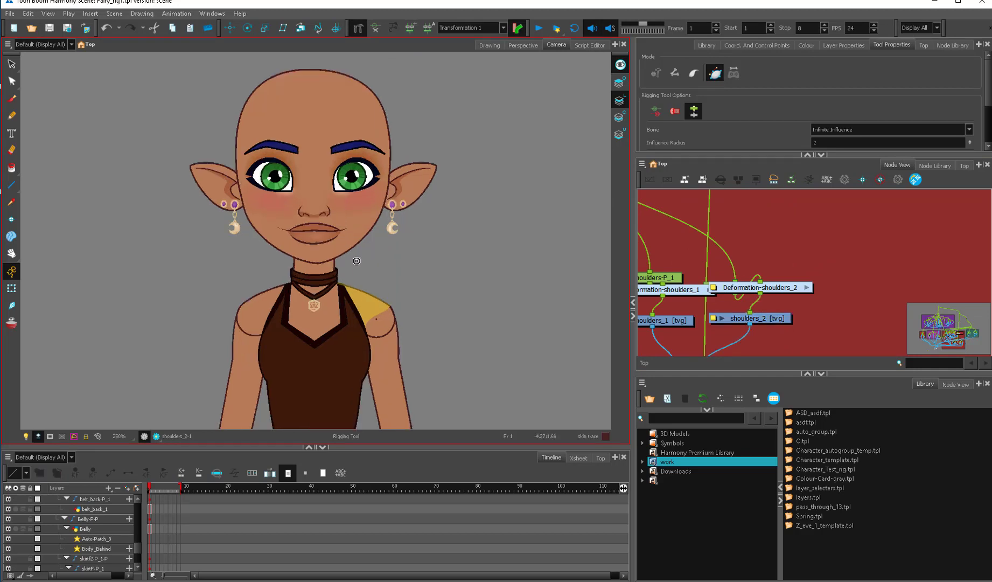
scroll(357, 260, "up", 5)
key("shift+t")
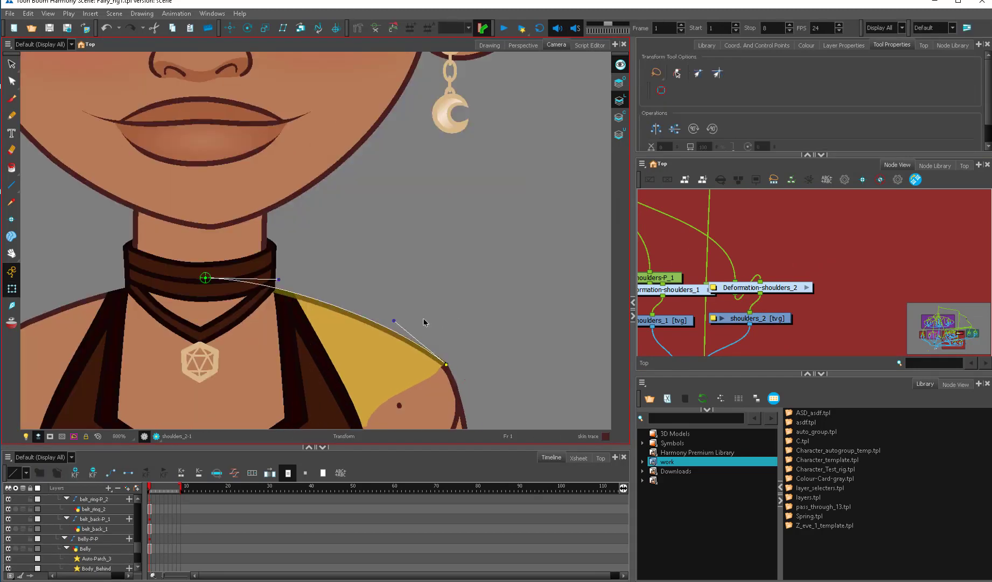
left_click(278, 279)
key("alt+9")
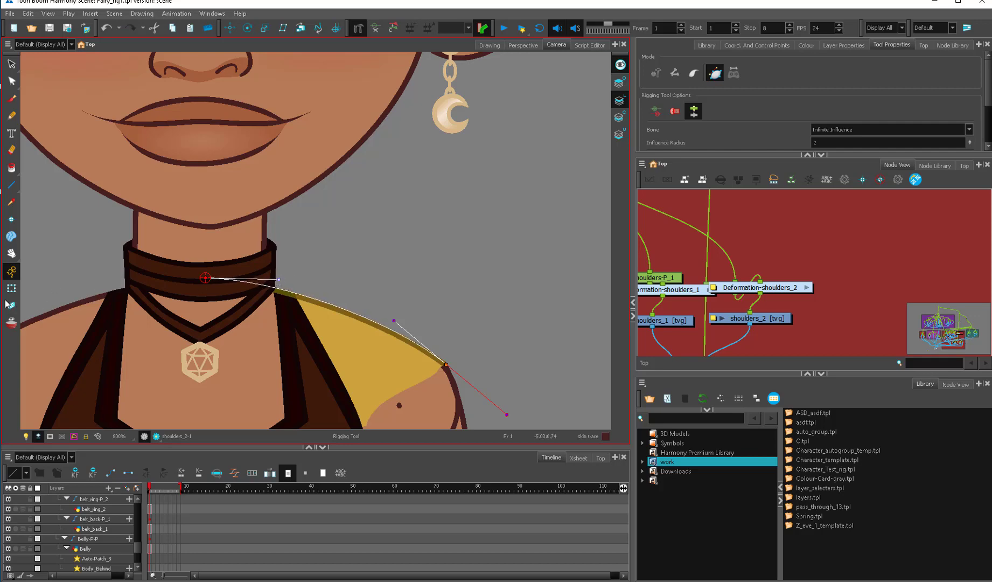
key("shift+t")
scroll(406, 321, "down", 7)
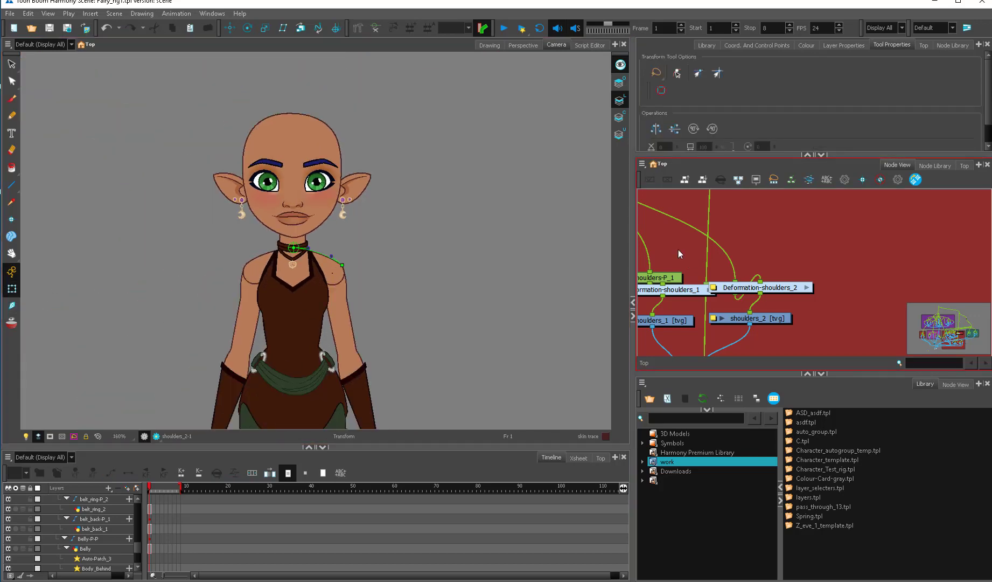
Add the asdf.tpl library template to the node network and connect it to the Composite as a spare drawing layer.
scroll(356, 299, "down", 1)
key("space")
left_click_drag(378, 270, 399, 311)
scroll(394, 326, "up", 3)
scroll(405, 345, "down", 3)
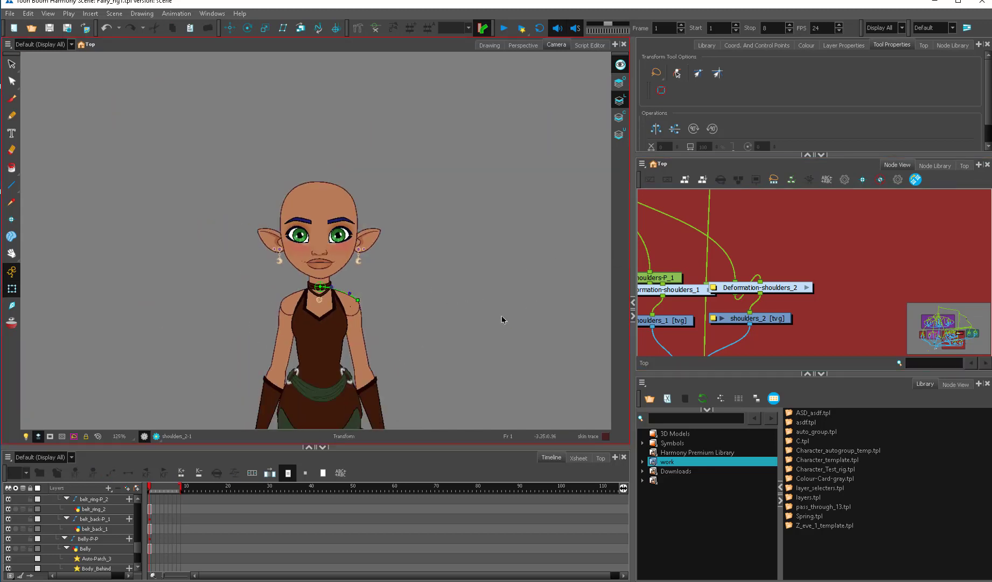
left_click_drag(467, 296, 414, 268)
scroll(409, 266, "up", 1)
key("alt+b")
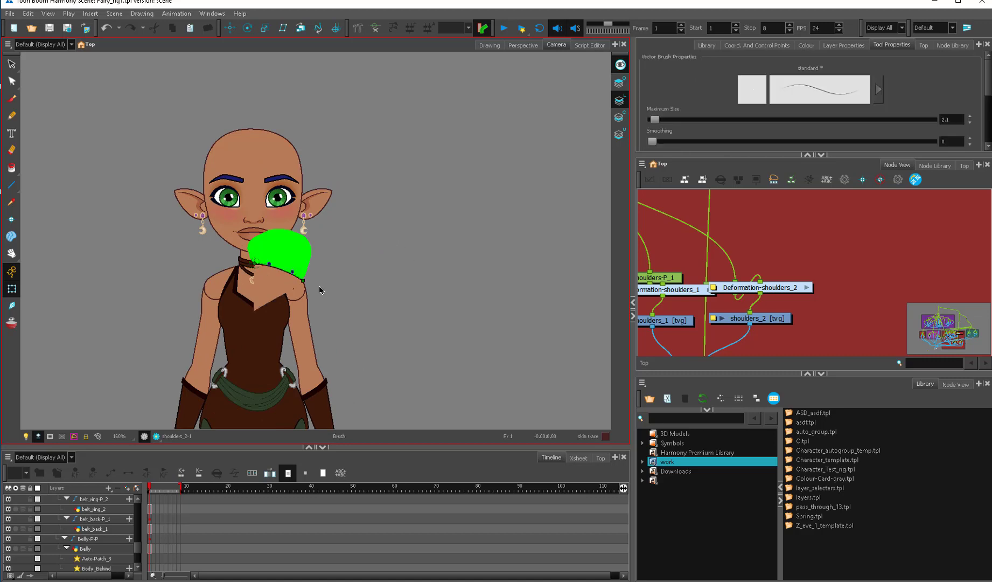
scroll(290, 287, "up", 2)
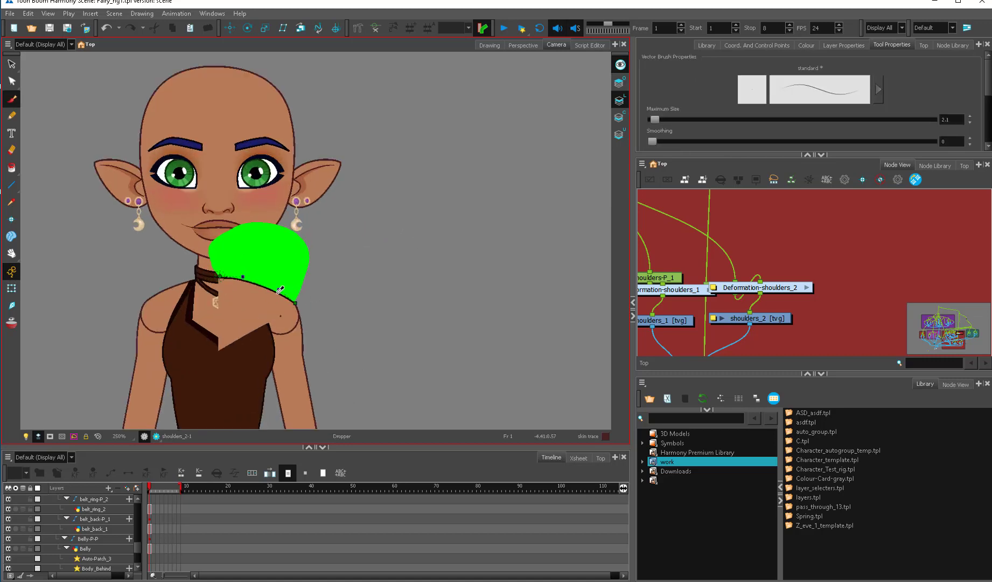
left_click(937, 346)
scroll(771, 318, "down", 1)
left_click_drag(709, 304, 750, 304)
left_click_drag(806, 422, 792, 300)
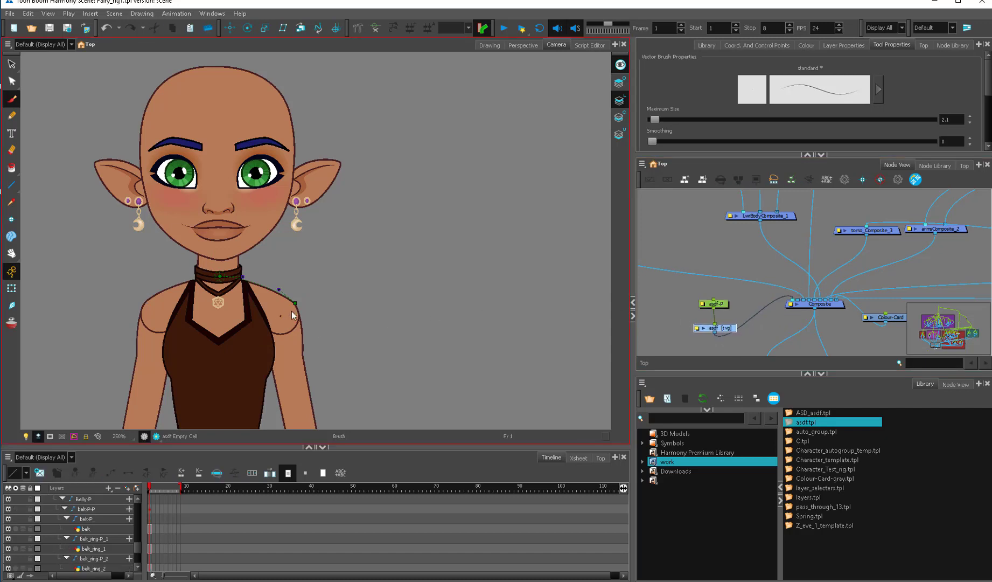
Sketch a shoulder line, a rounded chest shape and an upper arm in the empty area beside the character.
mouse_move(442, 291)
left_mouse_down()
mouse_move(343, 342)
mouse_move(430, 261)
left_mouse_up()
key("o")
left_click_drag(288, 264, 494, 254)
mouse_move(315, 263)
left_mouse_down()
mouse_move(437, 352)
mouse_move(465, 254)
left_mouse_up()
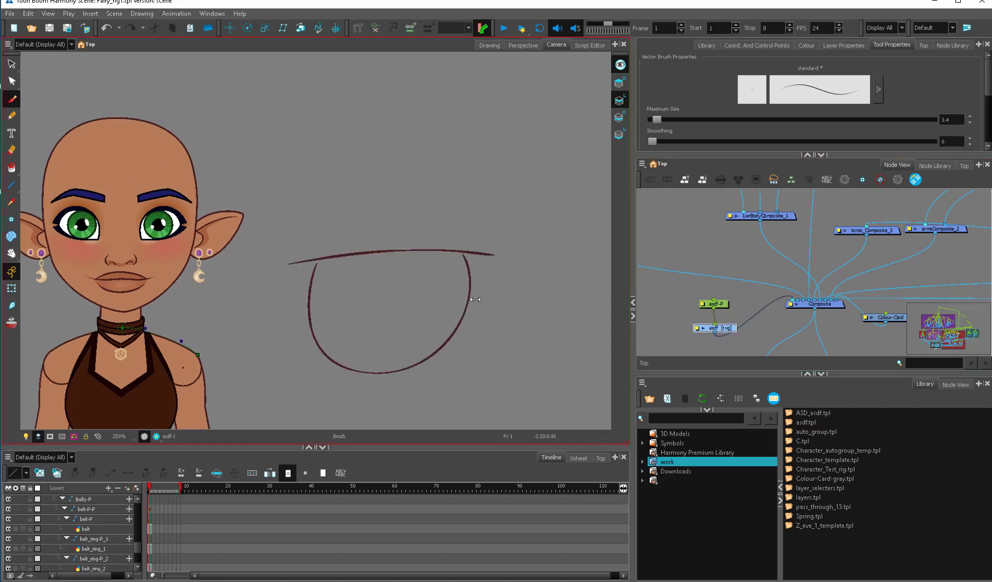
left_click_drag(458, 341, 431, 305)
mouse_move(495, 254)
left_mouse_down()
mouse_move(525, 277)
mouse_move(507, 340)
left_mouse_up()
left_click_drag(444, 339, 421, 292)
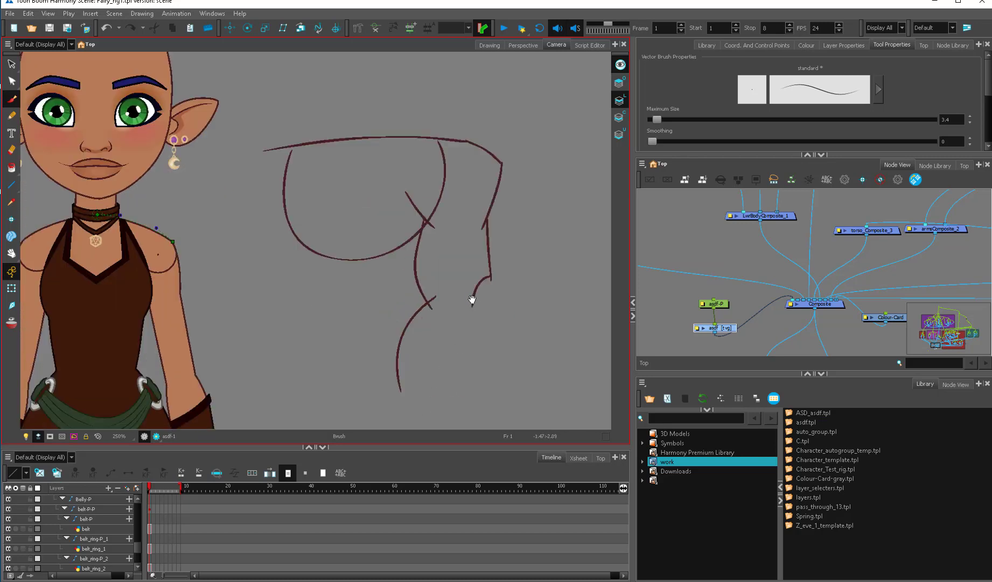
Extend the sketched arm with a forearm and hand, and mark the shoulder corner with an arrow.
left_click_drag(472, 299, 474, 319)
mouse_move(463, 354)
left_mouse_down()
mouse_move(397, 434)
mouse_move(427, 366)
left_mouse_up()
mouse_move(409, 330)
left_mouse_down()
mouse_move(395, 379)
mouse_move(373, 380)
mouse_move(348, 406)
left_mouse_up()
mouse_move(348, 406)
left_mouse_down()
mouse_move(379, 395)
mouse_move(372, 439)
mouse_move(397, 373)
mouse_move(352, 380)
mouse_move(358, 388)
mouse_move(383, 373)
mouse_move(375, 405)
left_mouse_up()
left_click_drag(419, 363, 406, 429)
key("1")
left_click_drag(420, 105, 385, 242)
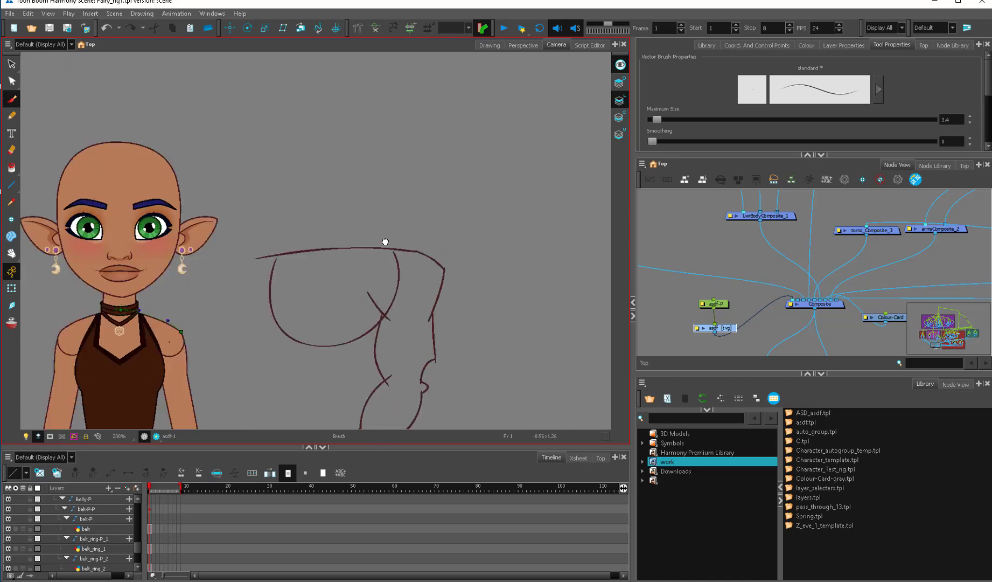
mouse_move(449, 211)
left_mouse_down()
mouse_move(428, 238)
mouse_move(436, 246)
left_mouse_up()
scroll(535, 250, "down", 4)
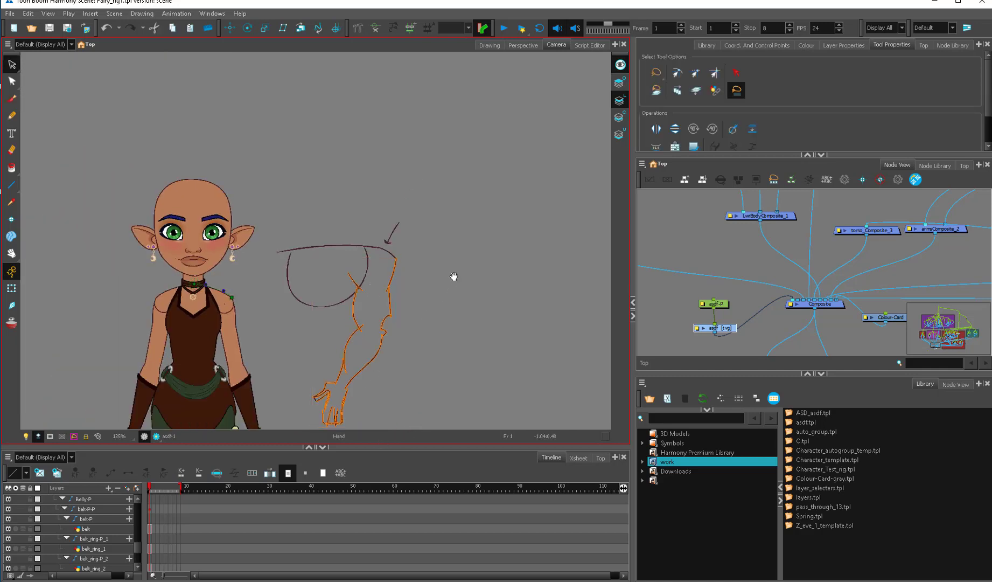
scroll(417, 265, "up", 2)
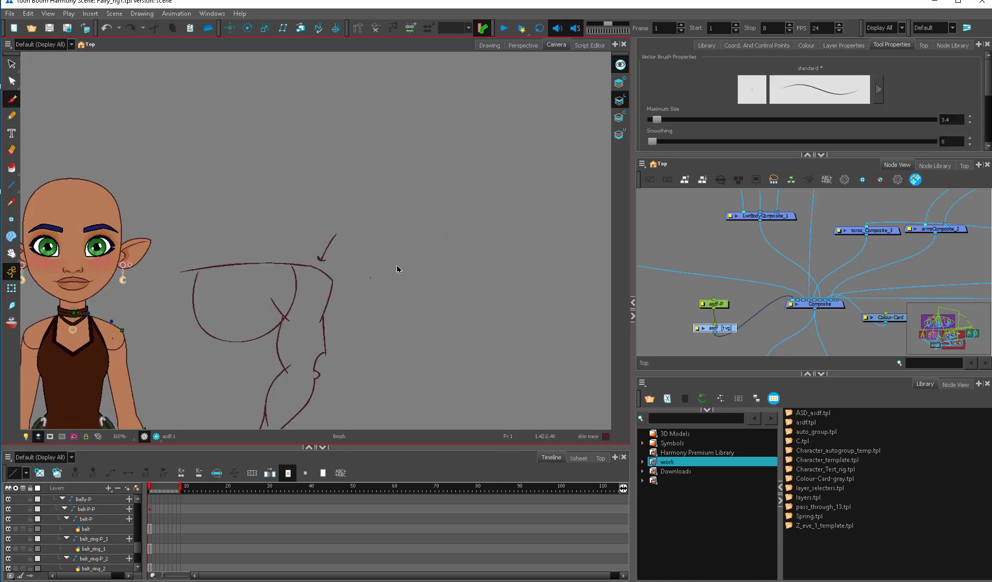
Sketch a second shoulder beside the first, with a joint oval and a raised arm crossing the shoulder line.
left_click_drag(370, 276, 466, 241)
mouse_move(469, 247)
left_mouse_down()
mouse_move(414, 338)
mouse_move(386, 344)
left_mouse_up()
left_click_drag(407, 270, 381, 346)
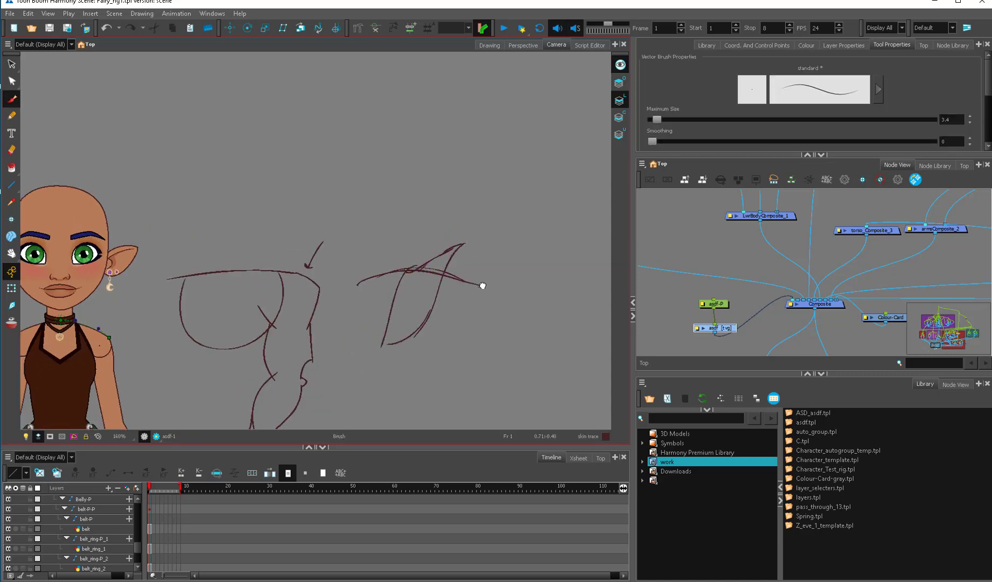
left_click_drag(485, 270, 461, 320)
left_click_drag(429, 385, 407, 393)
left_click_drag(462, 244, 451, 251)
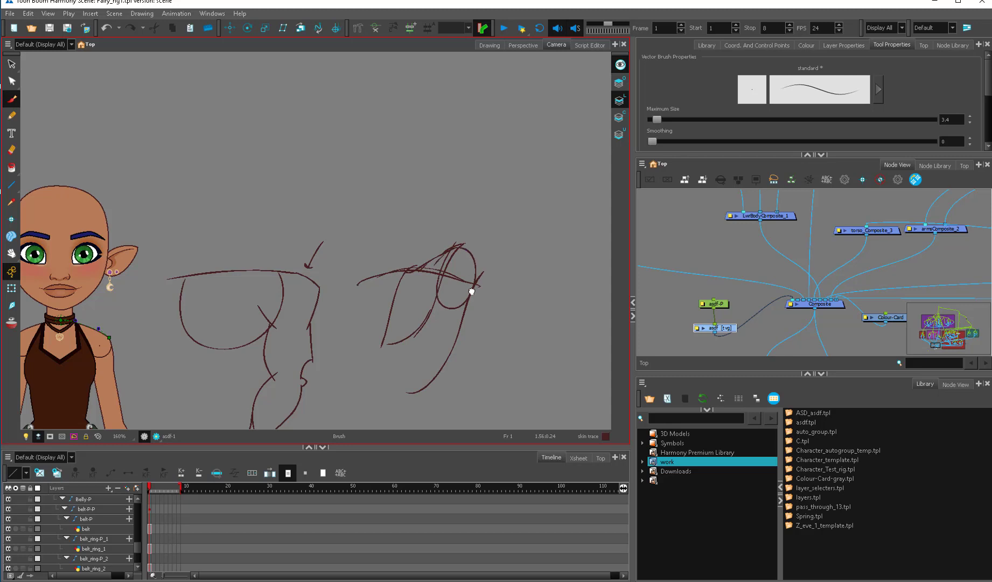
mouse_move(471, 293)
left_mouse_down()
mouse_move(501, 202)
mouse_move(446, 286)
left_mouse_up()
left_click_drag(474, 176, 452, 246)
left_click_drag(503, 216, 477, 277)
left_click_drag(459, 317, 411, 395)
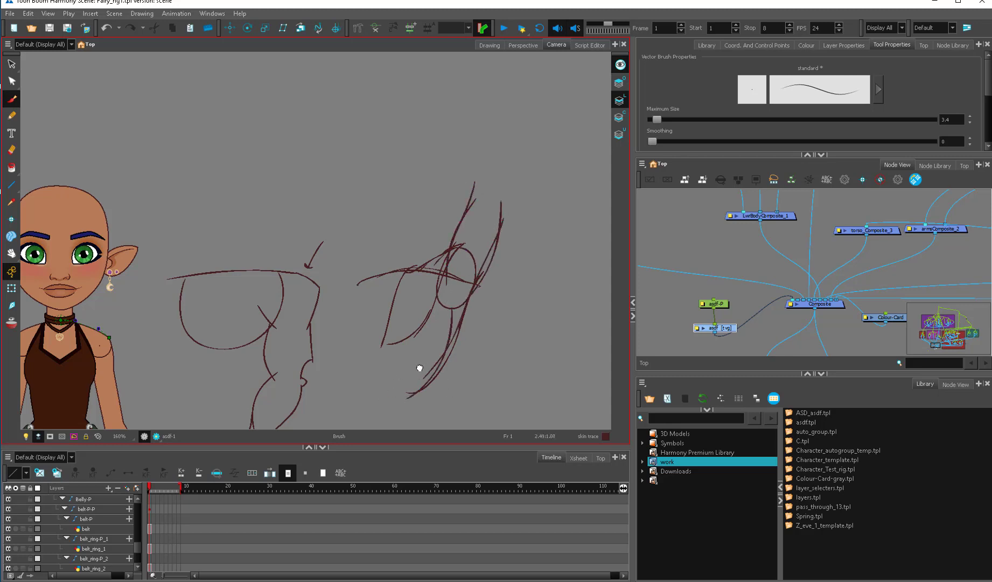
left_click_drag(489, 289, 486, 290)
Select both shoulder sketches and delete them from the asdf drawing.
key("shift+z")
key("alt+s")
mouse_move(443, 195)
left_mouse_down()
mouse_move(387, 383)
mouse_move(418, 266)
left_mouse_up()
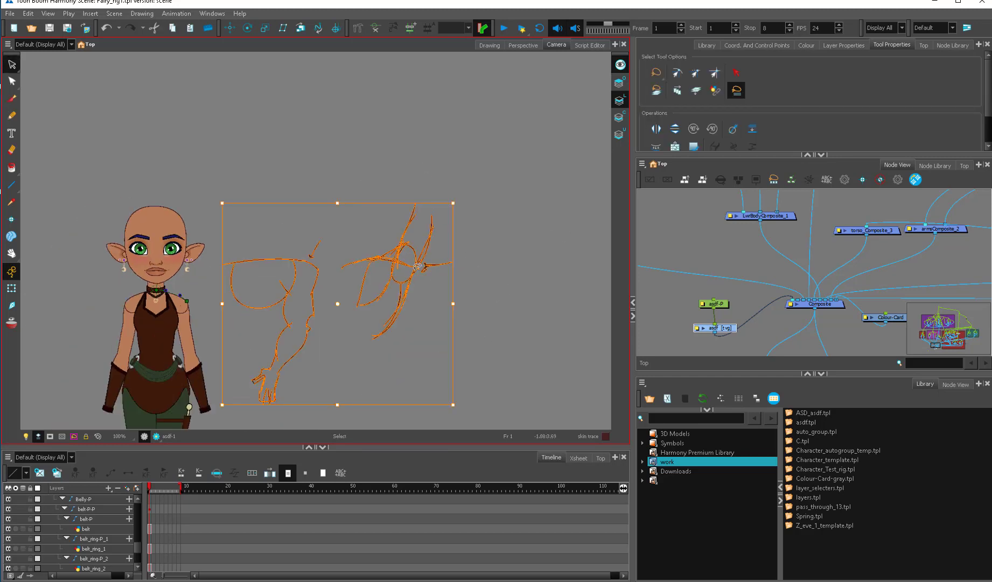
key("Delete")
left_click_drag(323, 335, 438, 276)
key("2")
mouse_move(420, 301)
left_mouse_down()
mouse_move(465, 343)
mouse_move(458, 310)
left_mouse_up()
key("Delete")
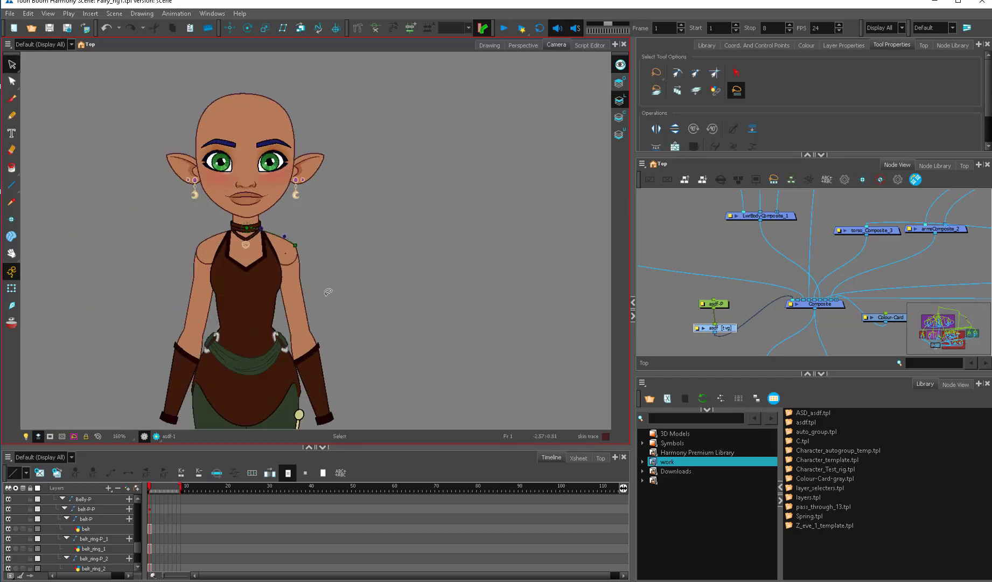
Select the whole arm beneath the new shoulder curve, test rotating it upward and undo the rotation.
left_click_drag(328, 292, 388, 280)
key("2")
key("2")
key("2")
left_click(394, 277)
left_click(11, 288)
key("2")
left_click(476, 257)
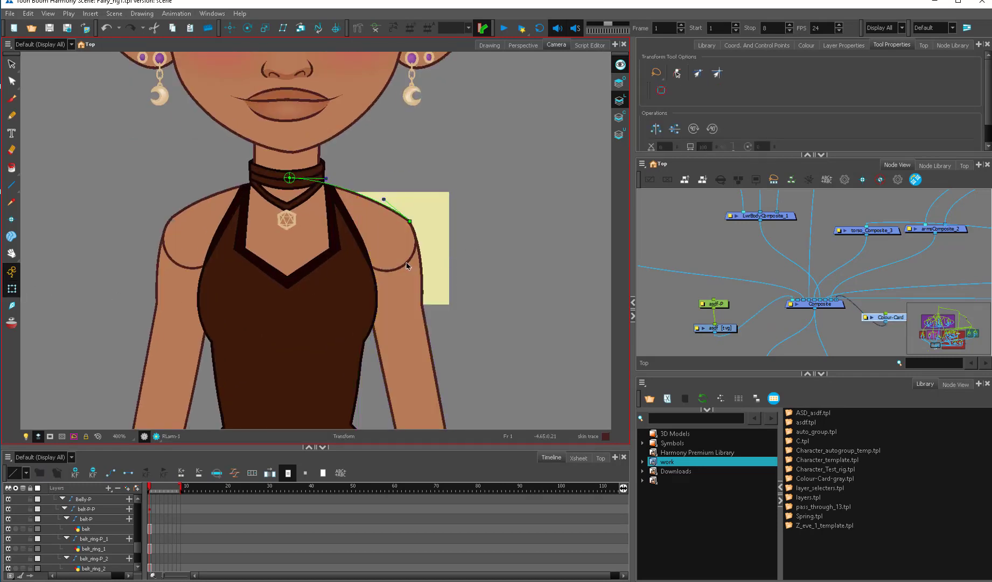
left_click(408, 266)
key("b")
key("1")
key("1")
left_click_drag(395, 415, 388, 222)
key("ctrl+z")
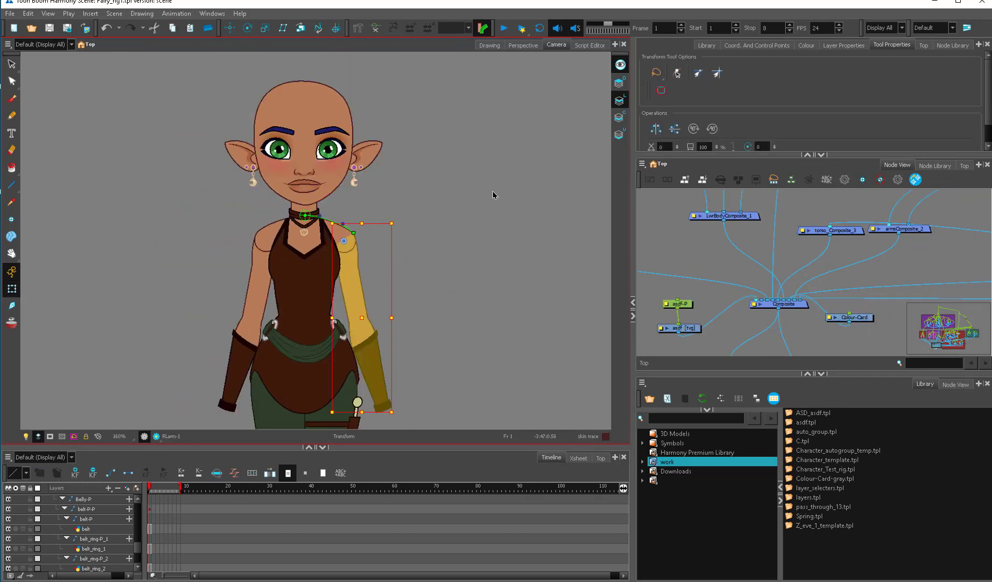
Sketch an oval body with an attached arm, a joint dot and an arrow at the shoulder beside the character.
mouse_move(502, 204)
left_mouse_down()
mouse_move(329, 227)
mouse_move(337, 216)
left_mouse_up()
key("alt+b")
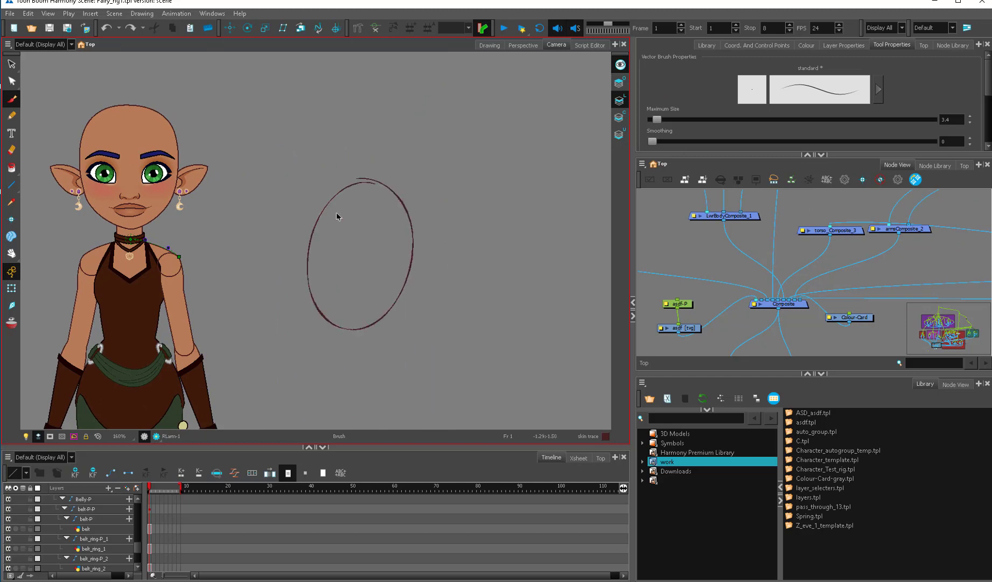
mouse_move(407, 210)
left_mouse_down()
mouse_move(429, 265)
mouse_move(415, 358)
left_mouse_up()
left_click_drag(419, 261, 429, 358)
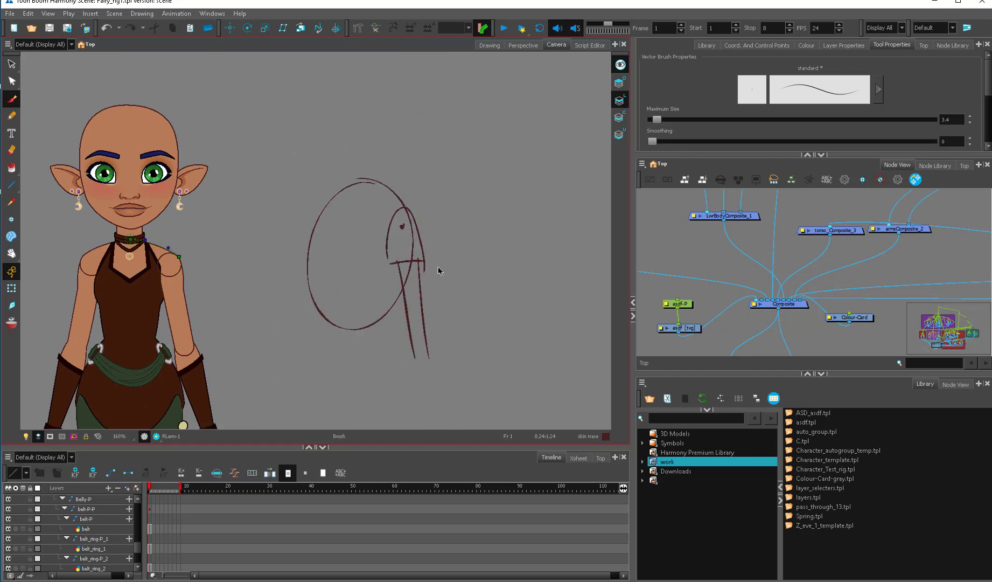
mouse_move(458, 250)
left_mouse_down()
mouse_move(463, 299)
mouse_move(472, 296)
left_mouse_up()
mouse_move(424, 205)
left_mouse_down()
mouse_move(403, 231)
mouse_move(418, 253)
mouse_move(349, 241)
mouse_move(356, 379)
mouse_move(373, 245)
left_mouse_up()
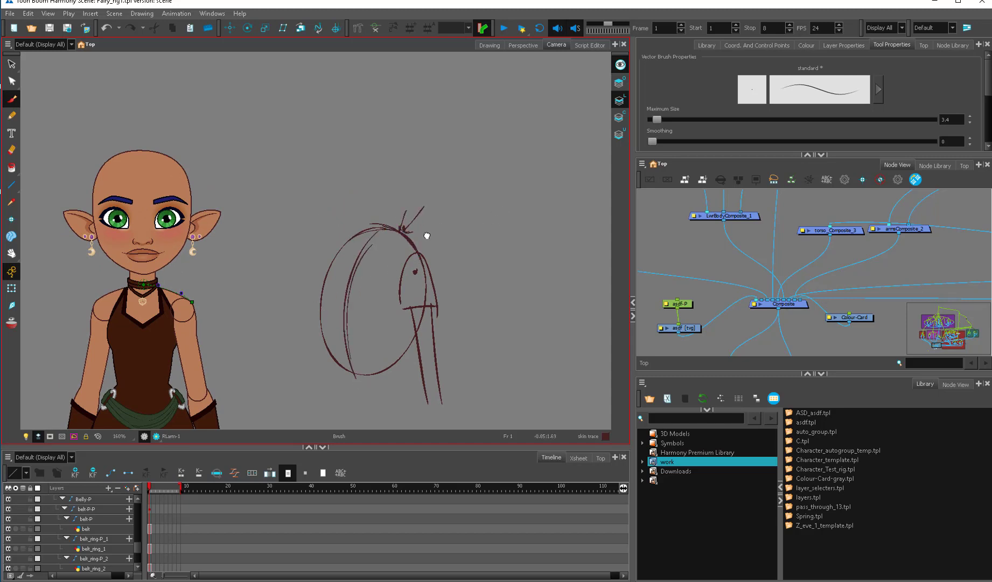
Add a last stroke to the oval body sketch, select the whole sketch and delete it.
key("alt+s")
key("ctrl+a")
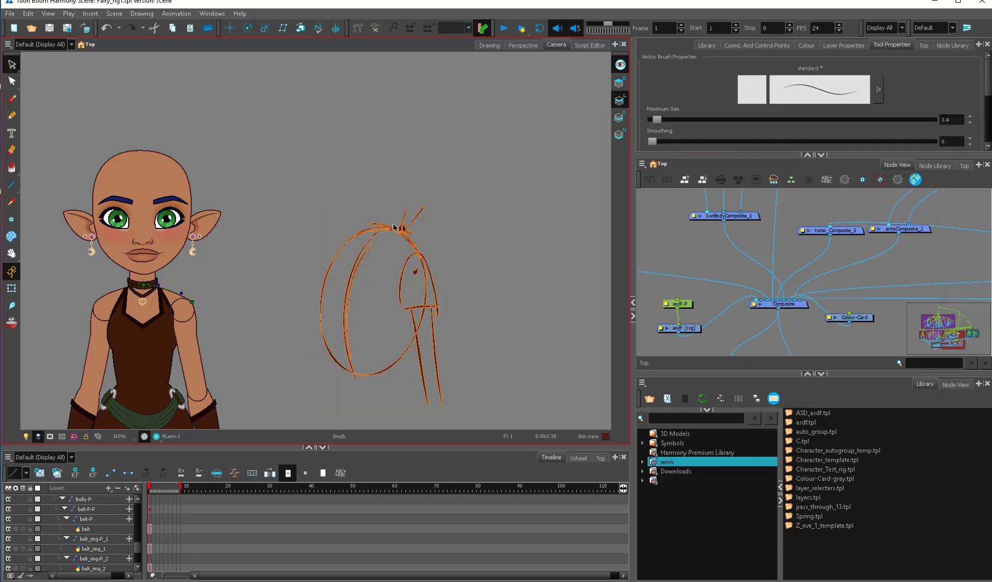
key("alt+b")
mouse_move(387, 228)
left_mouse_down()
mouse_move(321, 327)
mouse_move(424, 296)
mouse_move(344, 252)
left_mouse_up()
key("alt+s")
mouse_move(417, 197)
left_mouse_down()
mouse_move(351, 240)
mouse_move(463, 232)
left_mouse_up()
key("Delete")
Sketch an egg-shaped character with two eyes, a waist line and a bent arm, with an arrow at the shoulder.
mouse_move(312, 297)
left_mouse_down()
mouse_move(384, 273)
mouse_move(302, 299)
left_mouse_up()
key("alt+b")
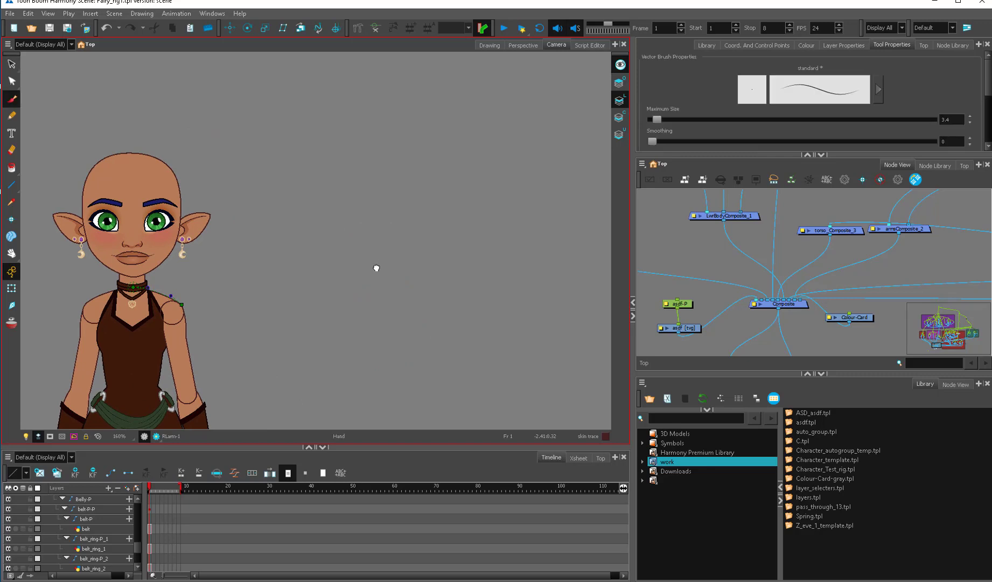
left_click_drag(377, 268, 357, 316)
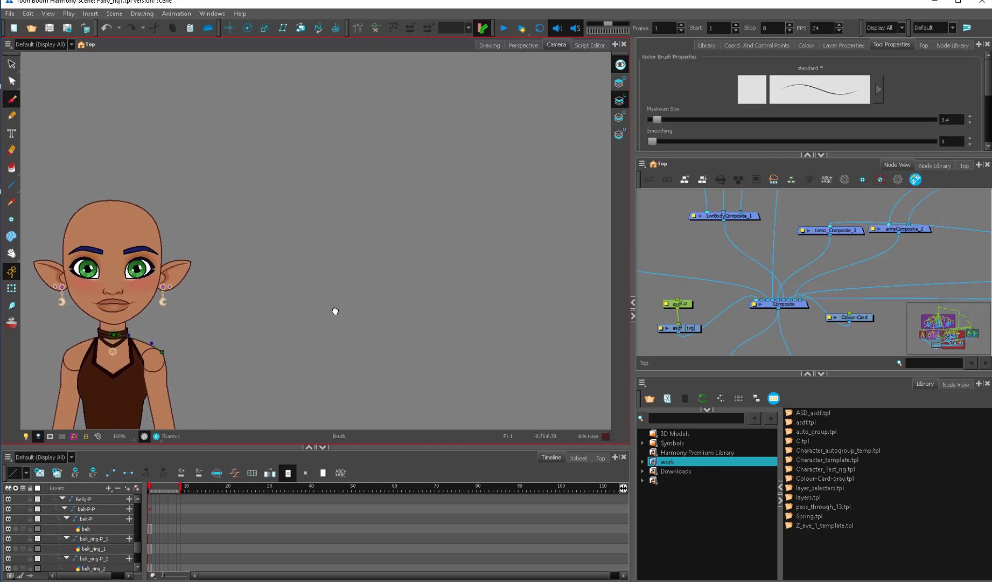
mouse_move(375, 247)
left_mouse_down()
mouse_move(295, 221)
mouse_move(372, 217)
left_mouse_up()
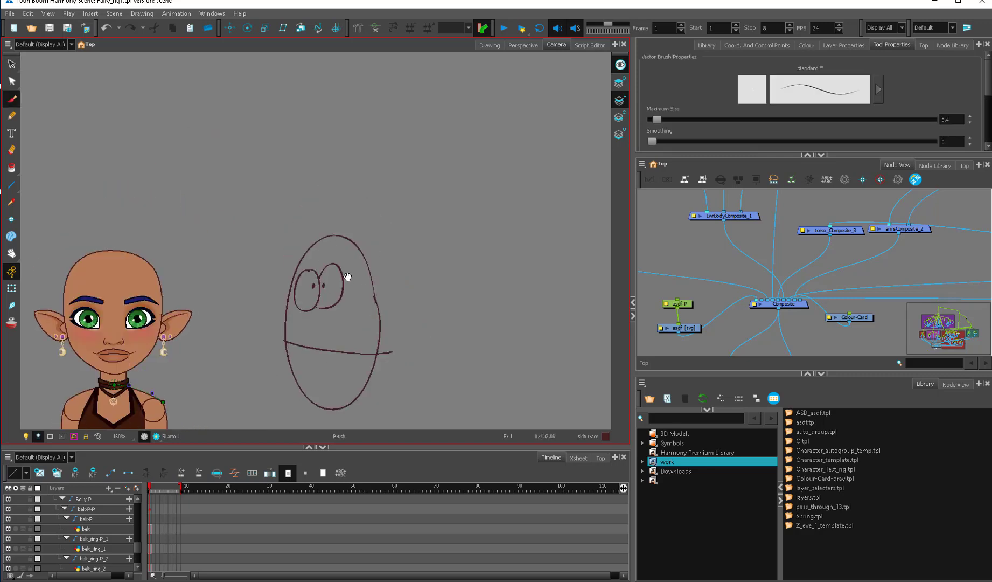
mouse_move(360, 353)
left_mouse_down()
mouse_move(395, 355)
mouse_move(368, 315)
mouse_move(411, 312)
mouse_move(411, 300)
mouse_move(447, 312)
mouse_move(450, 292)
mouse_move(442, 319)
left_mouse_up()
left_click_drag(442, 261, 424, 284)
left_click_drag(425, 276, 433, 282)
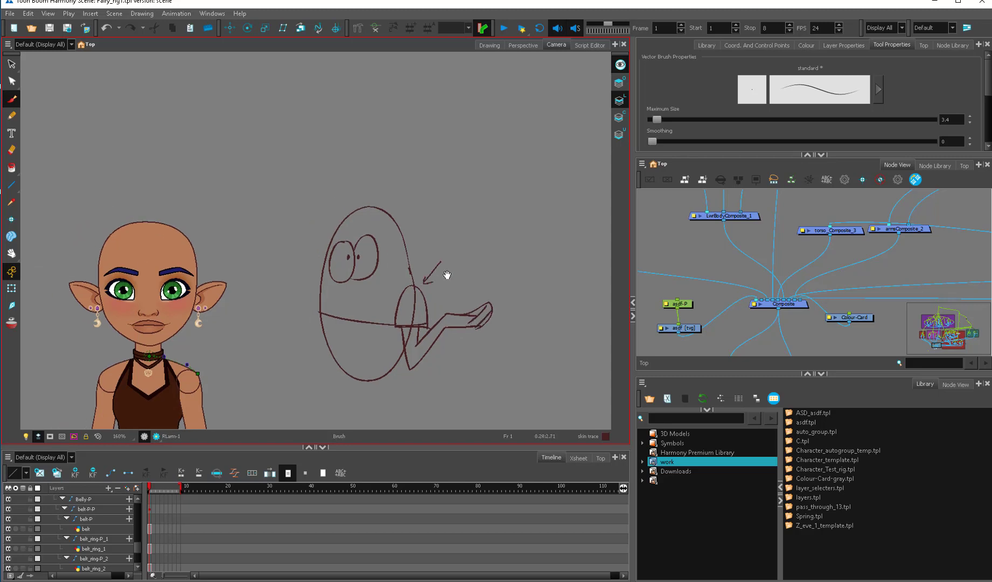
left_click_drag(354, 284, 344, 297)
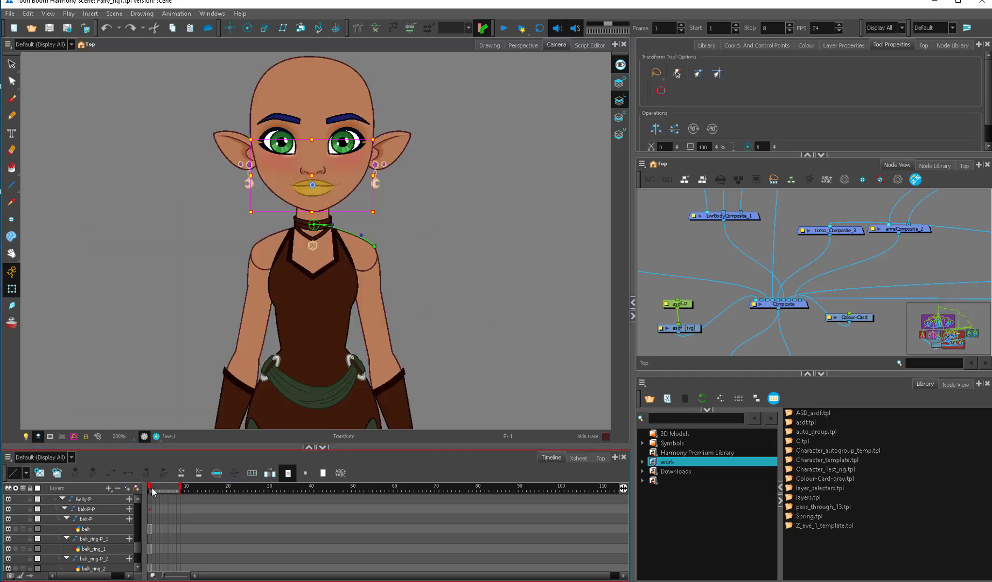
Select the lip artwork of the jaw drawing and pull the mouth corners in slightly.
scroll(267, 371, "up", 3)
key("alt+s")
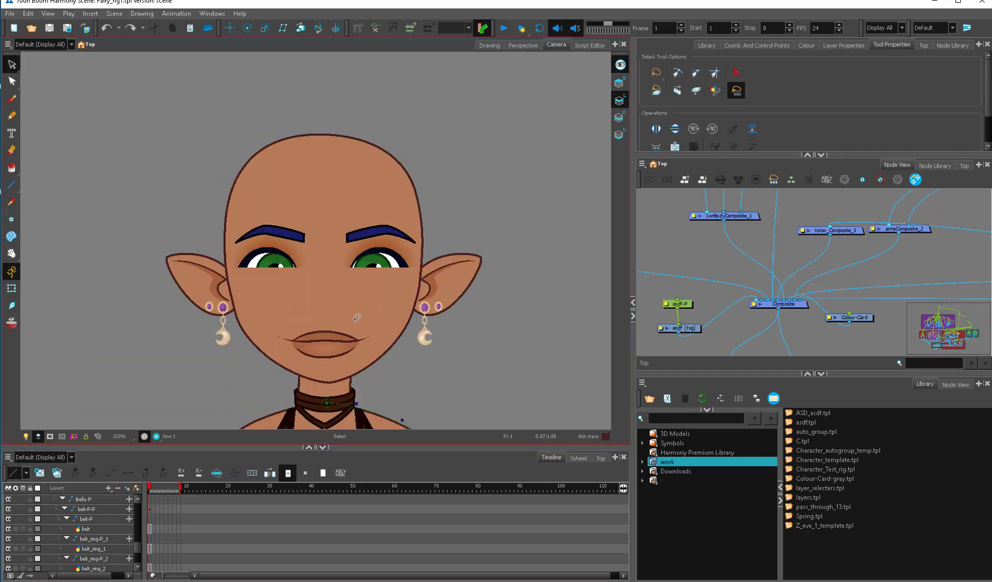
left_click(267, 371)
left_click_drag(329, 353, 329, 357)
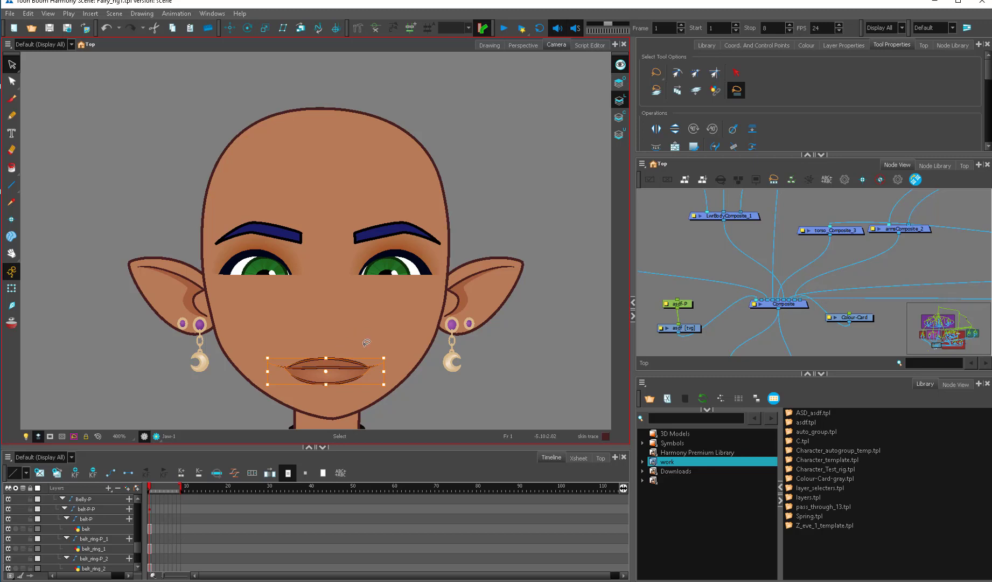
left_click(11, 290)
left_click(111, 379)
scroll(445, 340, "down", 2)
scroll(334, 354, "up", 1)
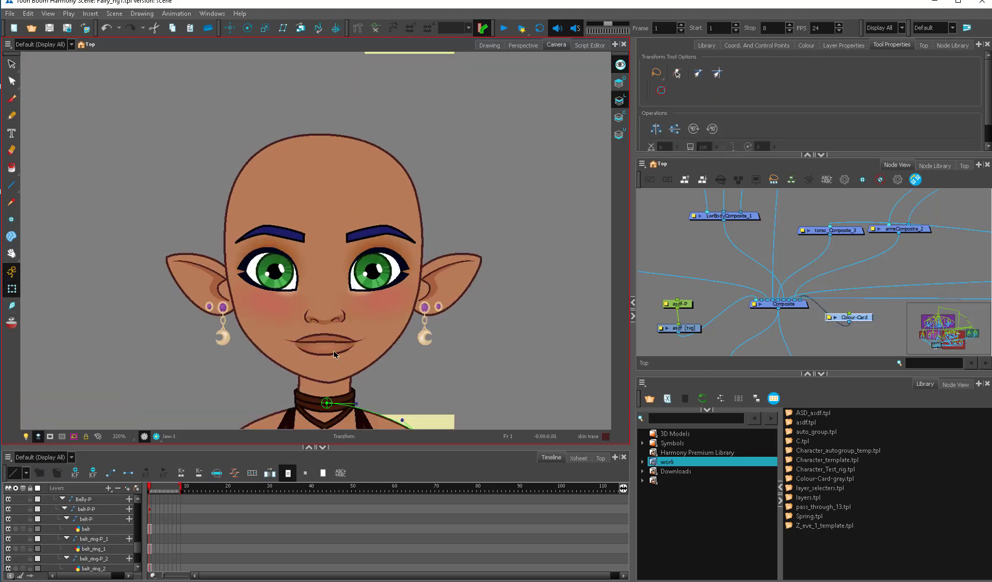
Reselect the lip artwork, narrow the mouth a little further and check it on the whole face.
scroll(333, 353, "up", 1)
key("alt+s")
left_click(356, 367)
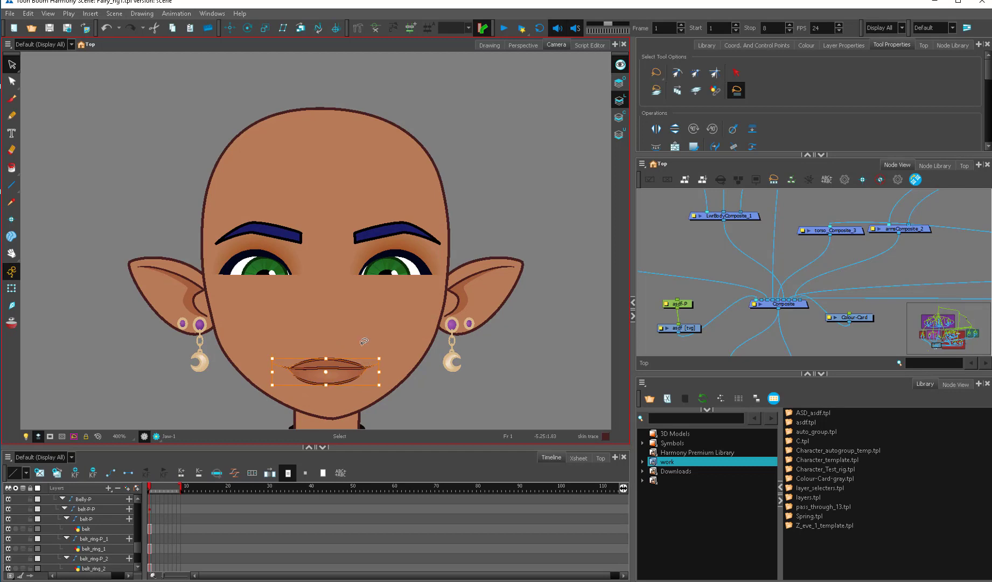
left_click(11, 289)
left_click(82, 361)
scroll(524, 317, "down", 4)
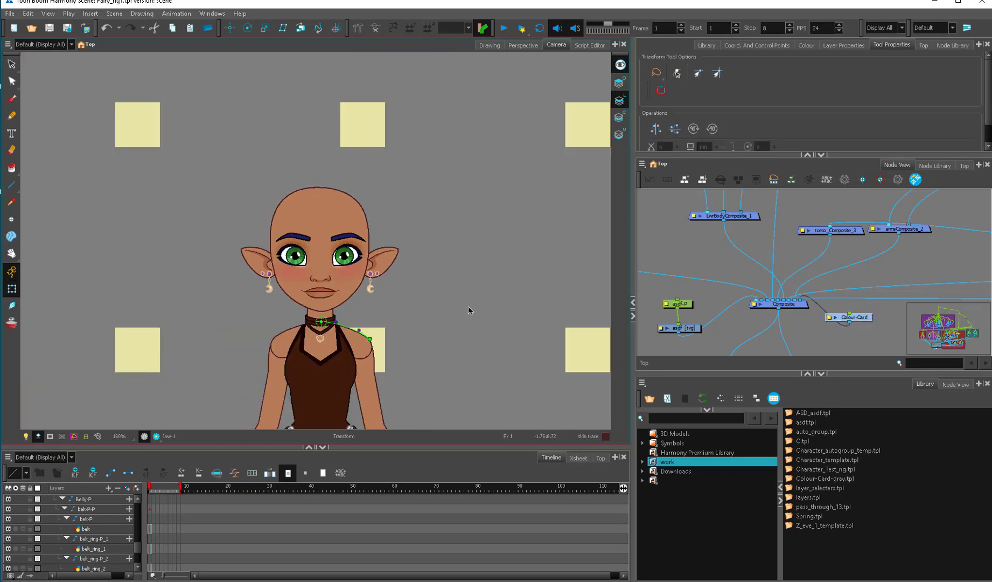
Try moving the fairy's lower leg and thigh through their parent pegs and undo each test.
scroll(414, 291, "down", 2)
left_click_drag(350, 399, 350, 276)
left_click(310, 330)
left_click(317, 380)
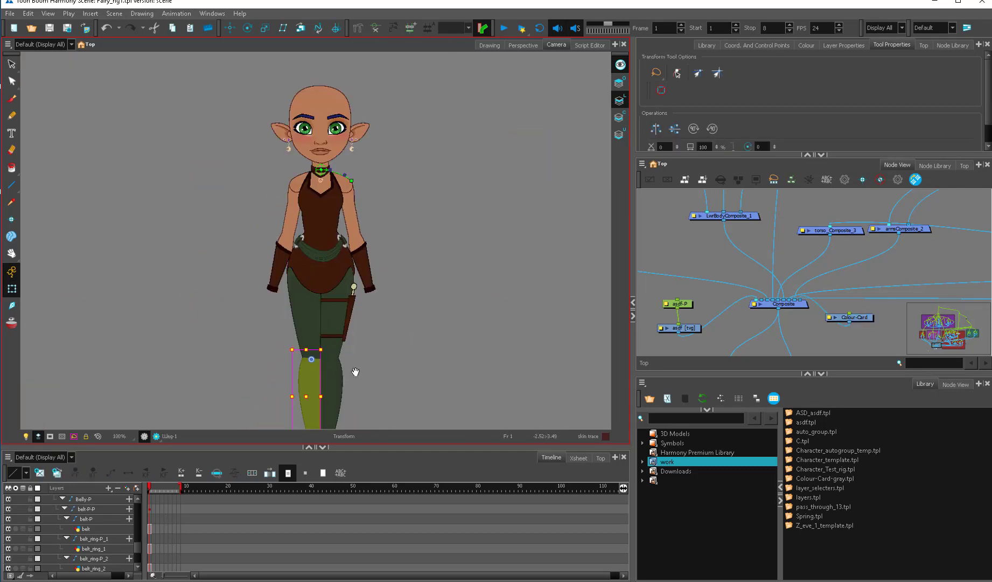
left_click_drag(330, 348, 365, 312)
key("ctrl+z")
left_click(334, 345)
key("b")
key("ctrl+z")
left_click(377, 274)
scroll(365, 309, "up", 1)
left_click(337, 313)
key("b")
scroll(381, 246, "down", 1)
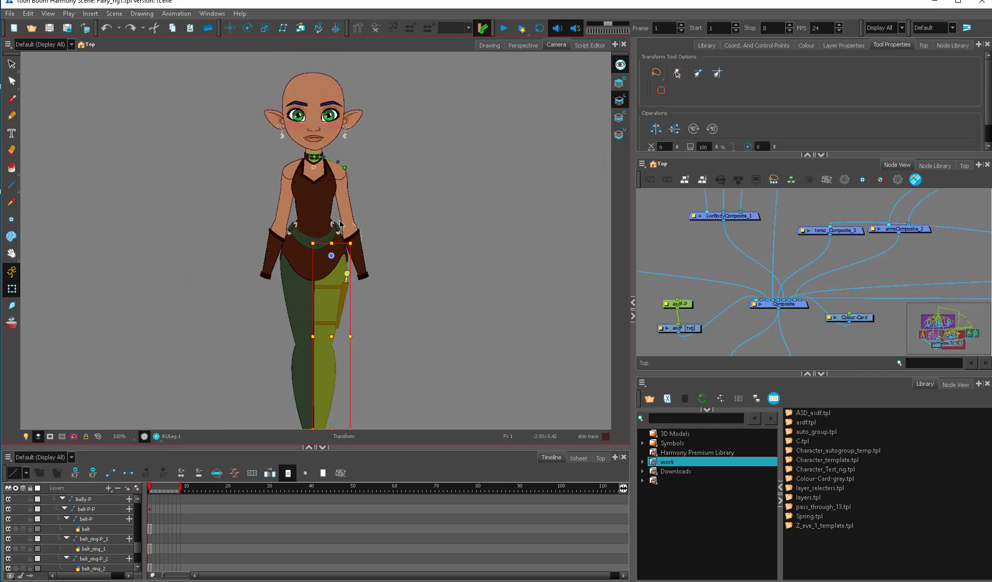
Reselect the thigh with its parent peg, test its movement from the hip and undo the test.
mouse_move(341, 225)
left_mouse_down()
mouse_move(374, 241)
mouse_move(327, 220)
left_mouse_up()
left_click(390, 259)
left_click(334, 294)
key("b")
left_click(384, 255)
left_click(335, 291)
key("b")
key("ctrl+z")
Select the two front skirt pieces and examine their drawings and pegs in the node network.
left_click(338, 255)
scroll(400, 243, "up", 2)
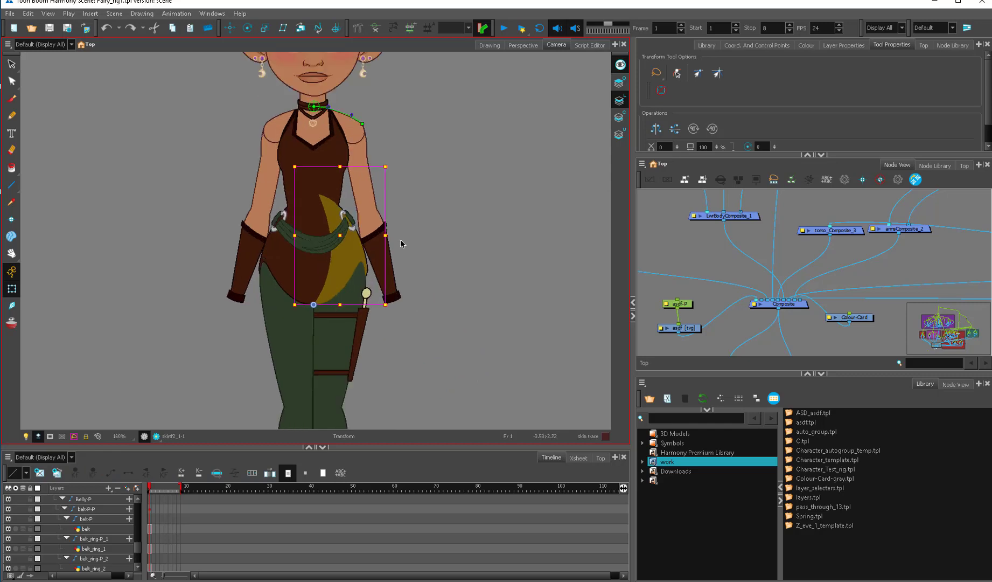
left_click_drag(394, 152, 387, 195)
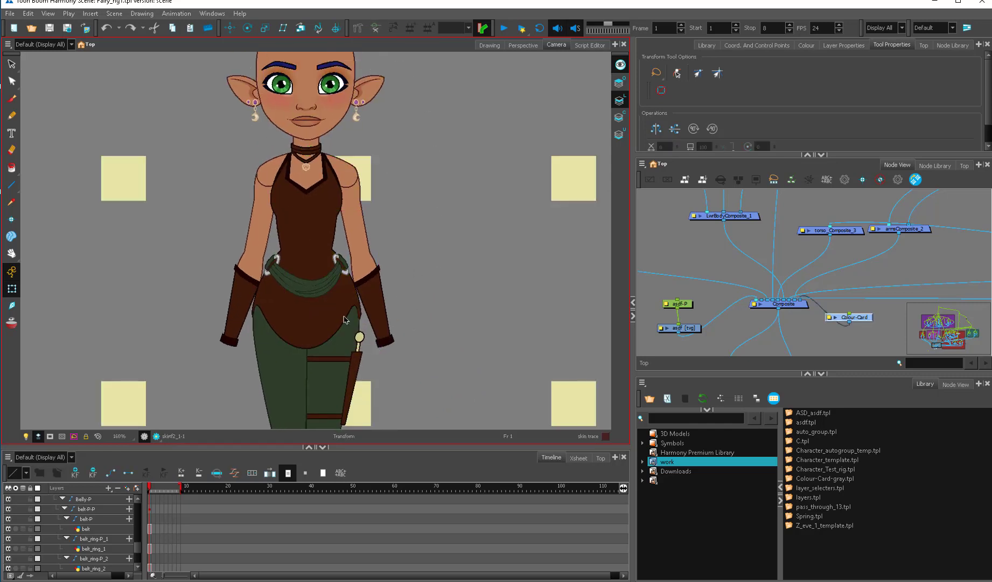
key("o")
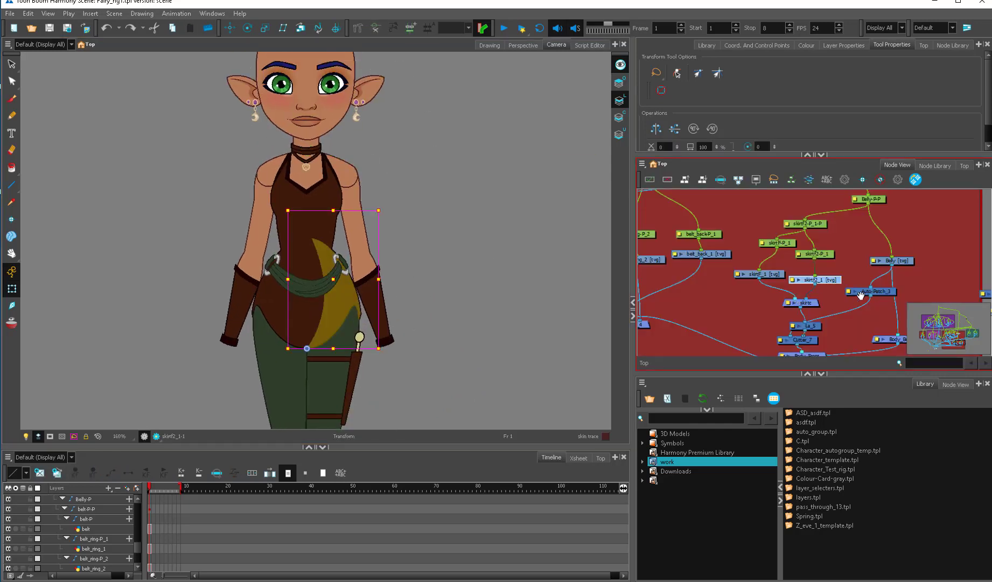
scroll(792, 320, "up", 1)
left_click_drag(857, 292, 773, 306)
left_click(712, 307)
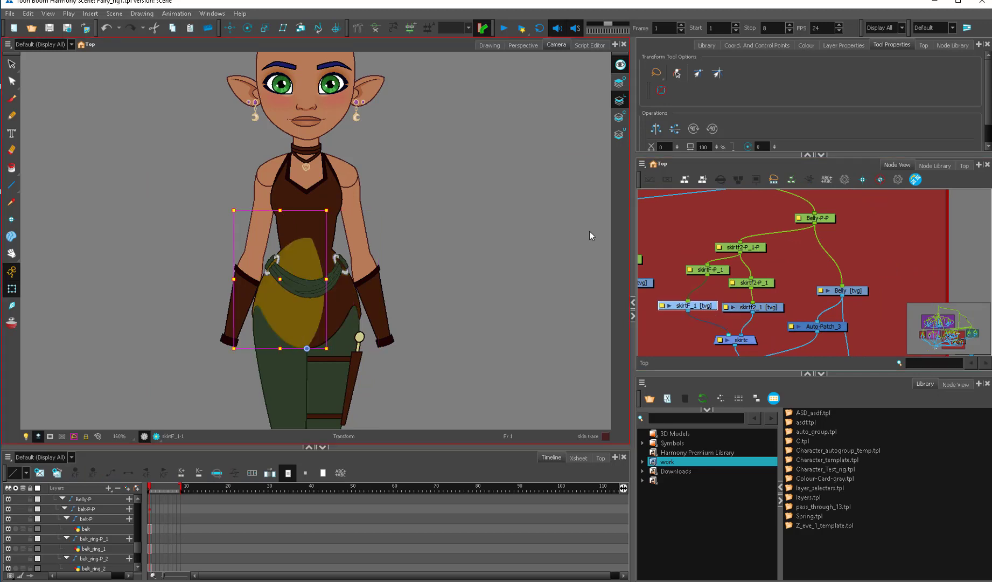
Try stretching the whole front skirt downward through its parent peg and undo it.
key("b")
key("b")
mouse_move(378, 354)
left_mouse_down()
mouse_move(398, 343)
mouse_move(396, 356)
mouse_move(358, 377)
mouse_move(414, 373)
mouse_move(380, 372)
left_mouse_up()
key("ctrl+z")
key("b")
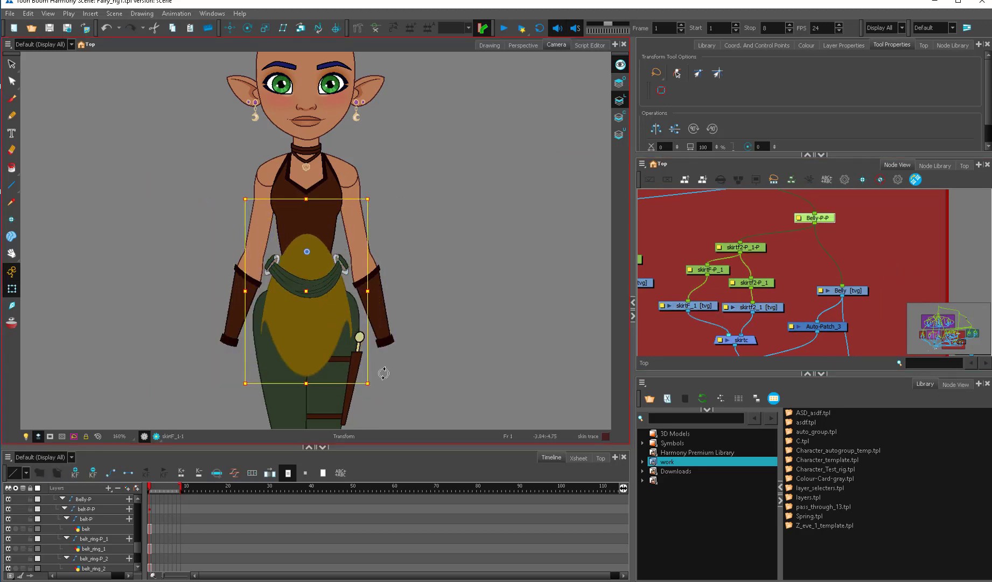
key("ctrl+z")
Select the belt and each front skirt piece in turn, and examine the full shape of the skirtf2_1 drawing.
left_click(320, 282)
scroll(426, 246, "up", 1)
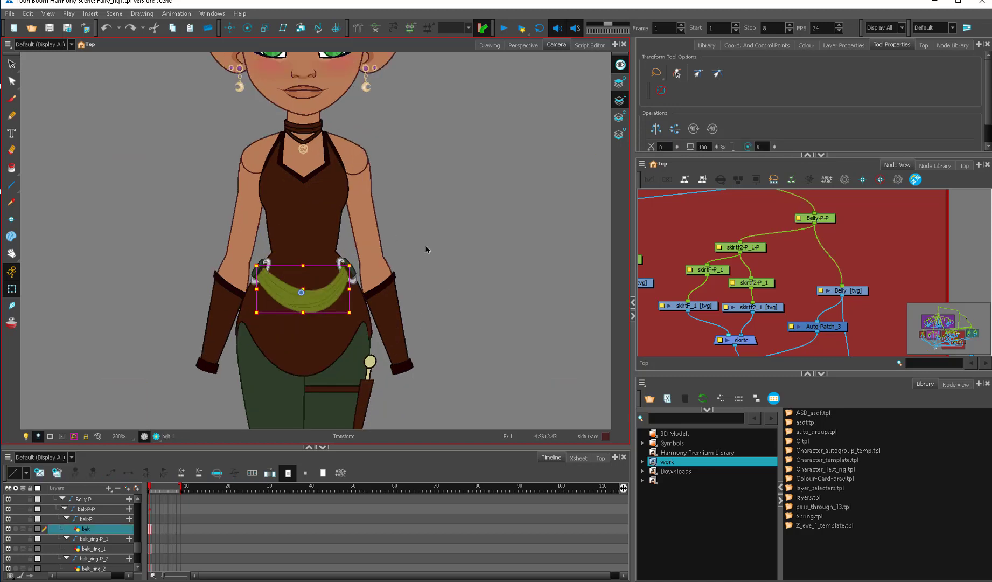
scroll(425, 249, "up", 1)
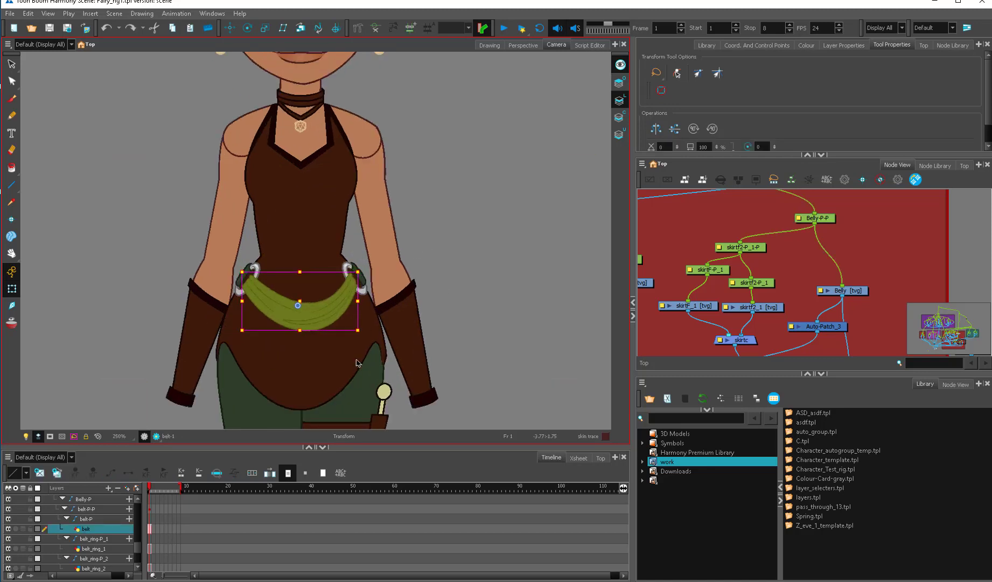
left_click(349, 356)
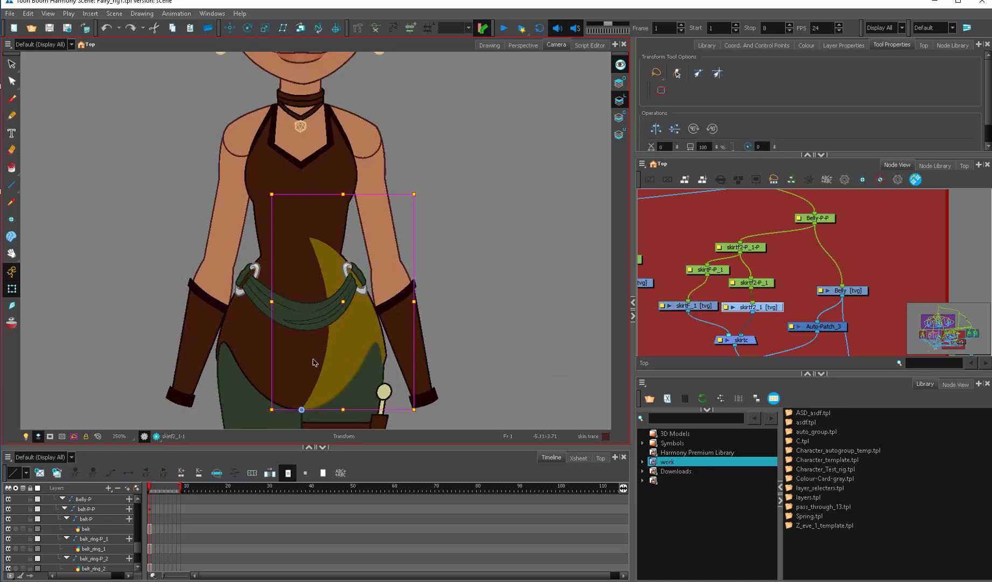
left_click(314, 360)
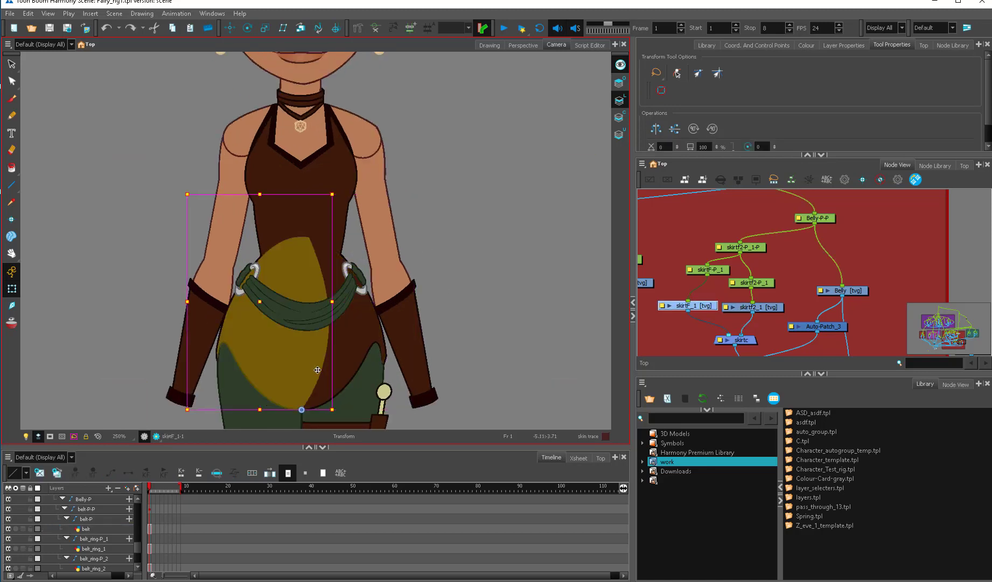
left_click(328, 379)
left_click_drag(776, 302, 761, 271)
key("alt+s")
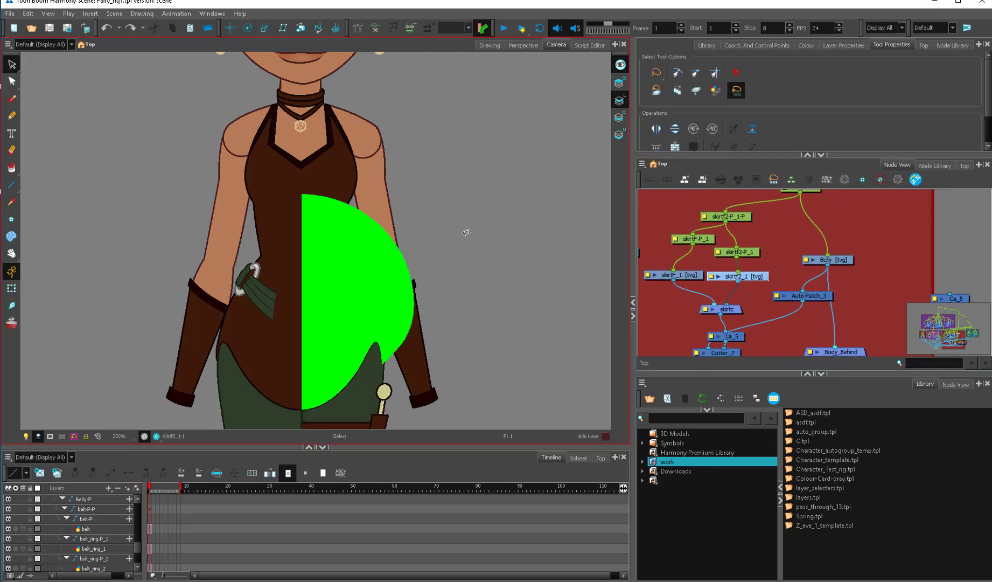
Try stretching the skirtf2_1 piece downward through its own peg and undo it.
left_click(11, 288)
key("2")
key("b")
key("b")
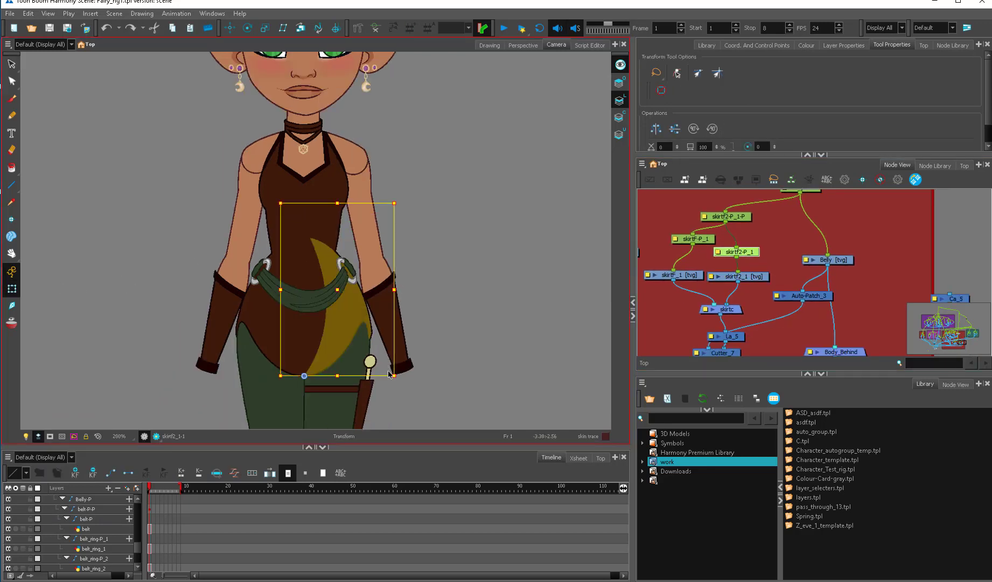
mouse_move(394, 376)
left_mouse_down()
mouse_move(428, 328)
mouse_move(392, 410)
left_mouse_up()
key("ctrl+z")
Choose the asdf drawing layer and brush a small curved outline with side strokes beside the character.
left_click(471, 224)
key("2")
key("2")
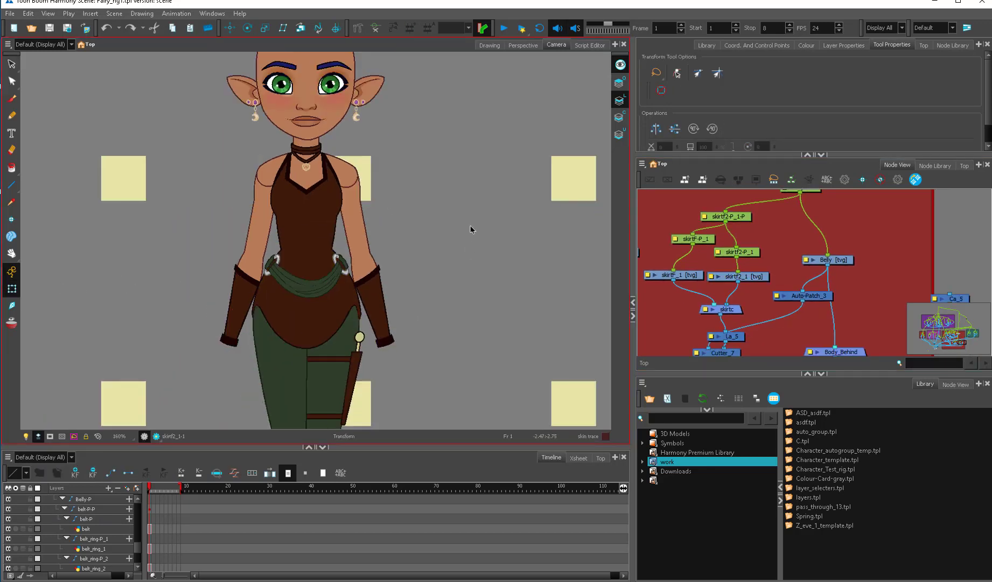
key("alt+b")
left_click_drag(432, 240, 375, 273)
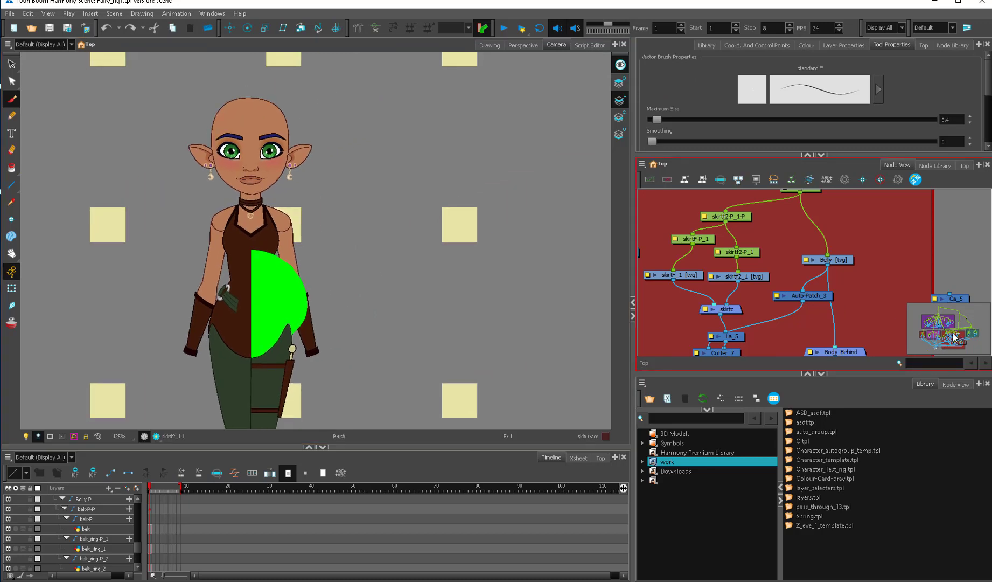
left_click_drag(953, 337, 933, 346)
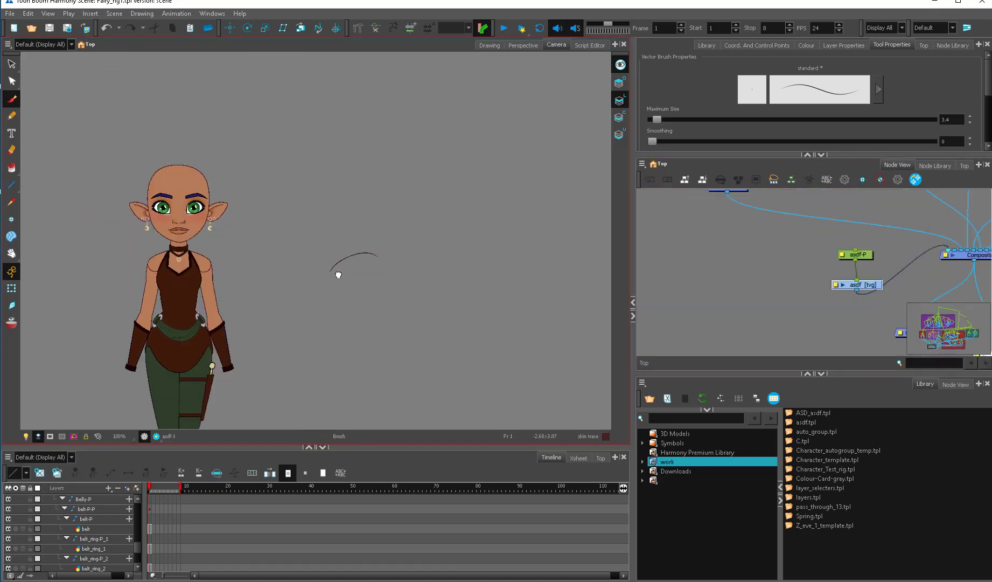
left_click_drag(331, 271, 353, 326)
left_click_drag(377, 256, 377, 314)
left_click_drag(379, 312, 381, 266)
left_click_drag(379, 268, 424, 298)
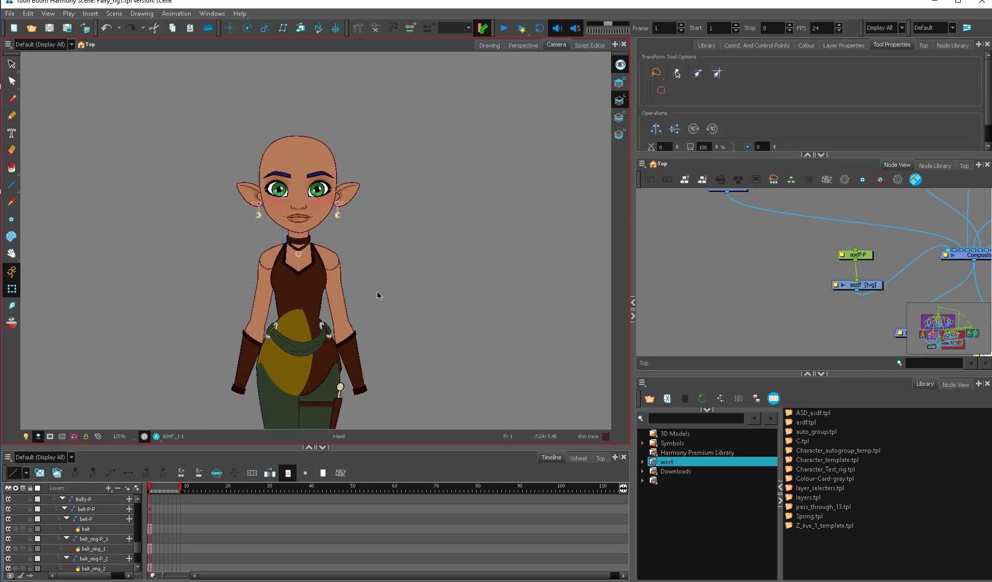
Select the jaw with its parent peg, try transforming it and undo the change.
scroll(341, 281, "up", 1)
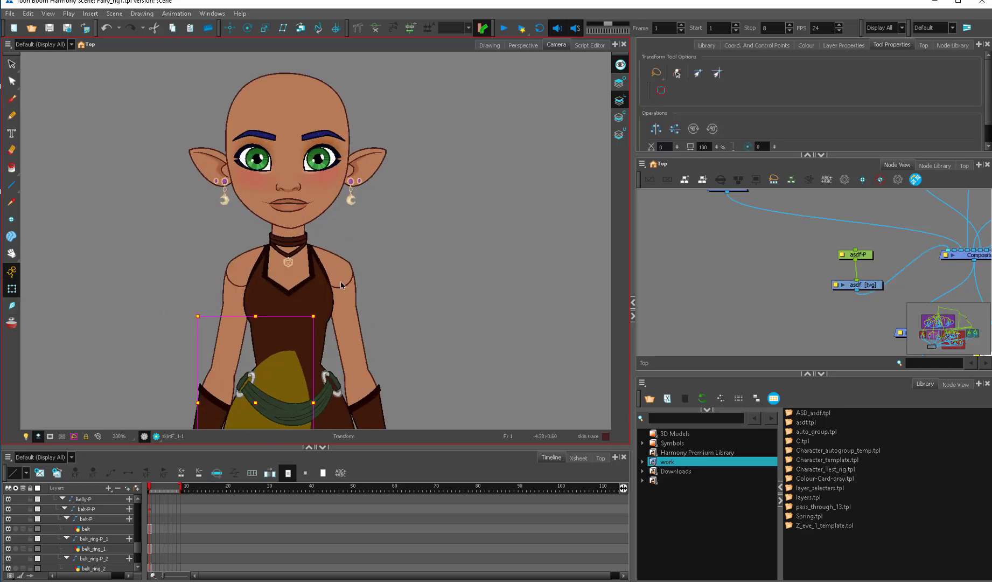
scroll(327, 279, "up", 1)
left_click(326, 279)
left_click(327, 280)
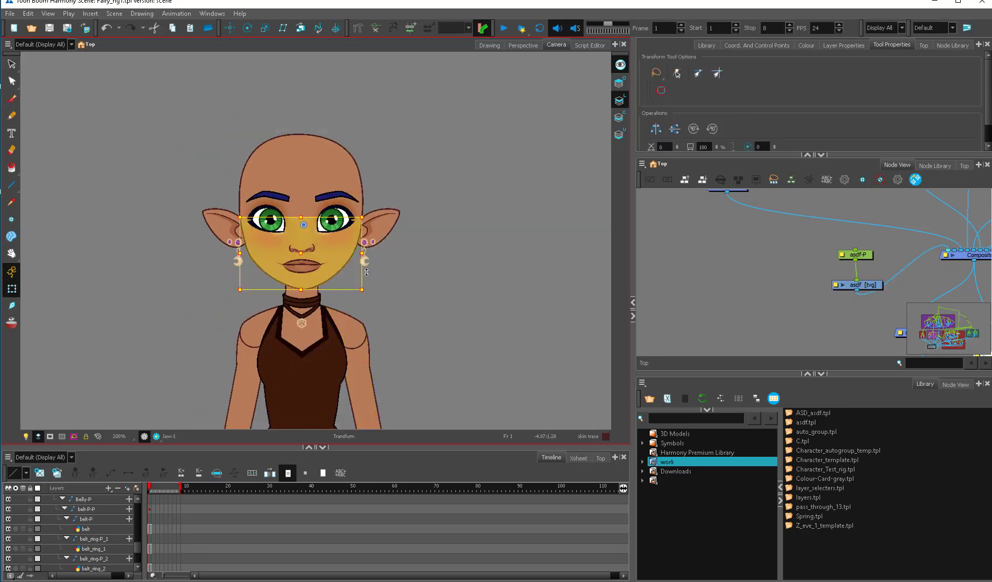
key("b")
left_click_drag(407, 301, 381, 318)
key("ctrl+z")
Try stretching each ear from its outer corner through its parent peg and undo it.
left_click(379, 232)
key("b")
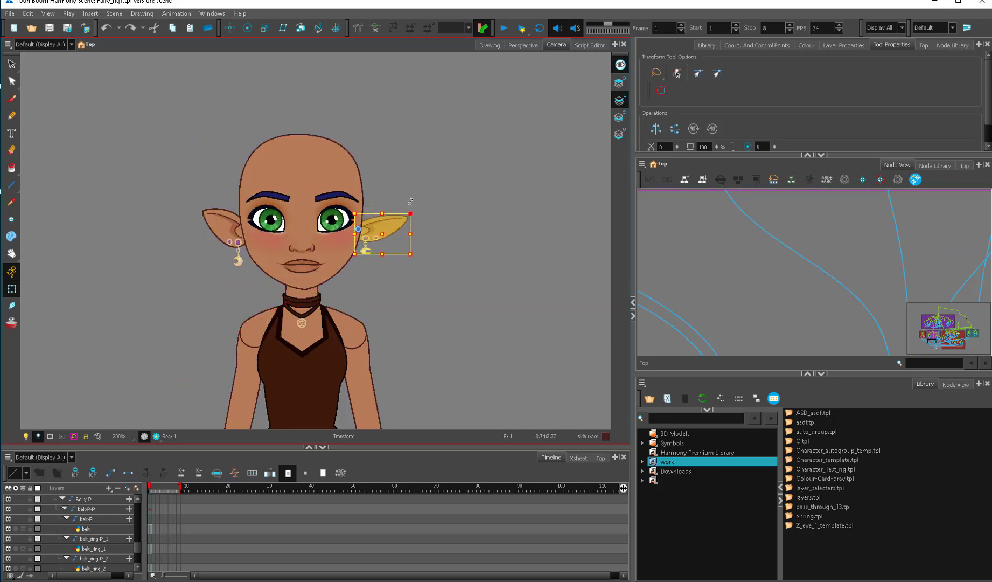
left_click(233, 233)
left_click_drag(200, 207, 186, 217)
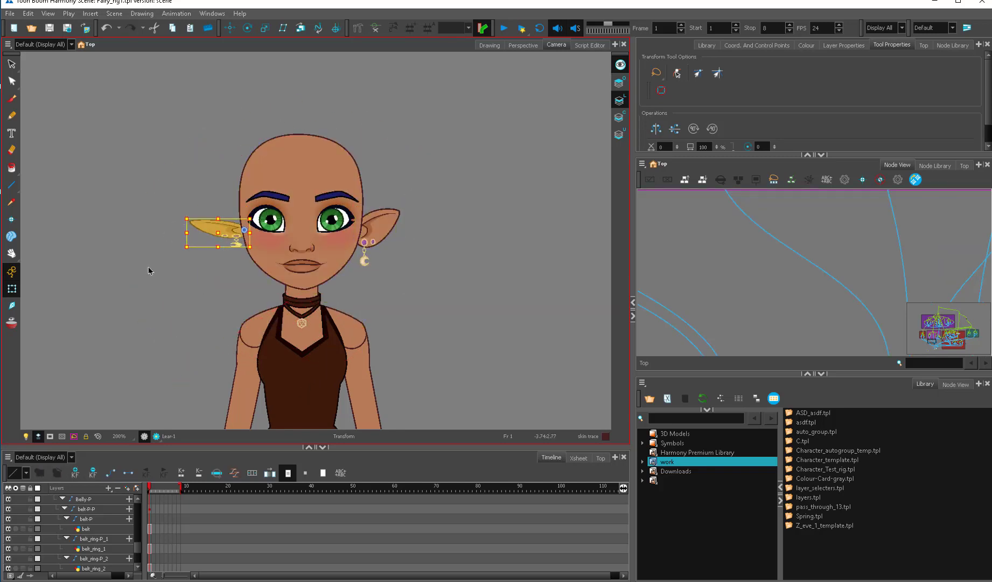
key("ctrl+z")
Select the nose, try stretching both eyes upward together and undo the stretch.
left_click(309, 245)
scroll(309, 246, "up", 2)
left_click(309, 248)
scroll(375, 285, "up", 1)
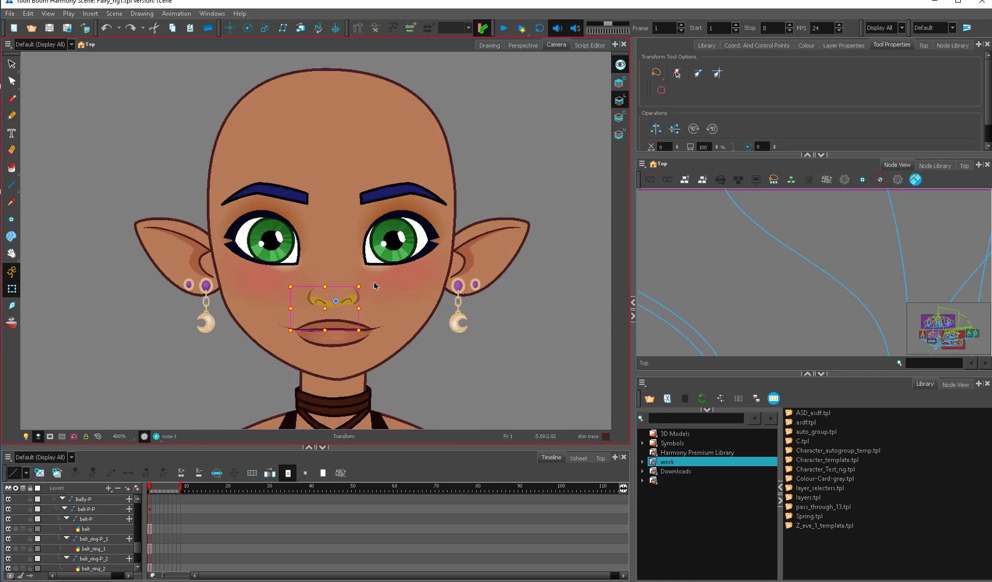
left_click(392, 217)
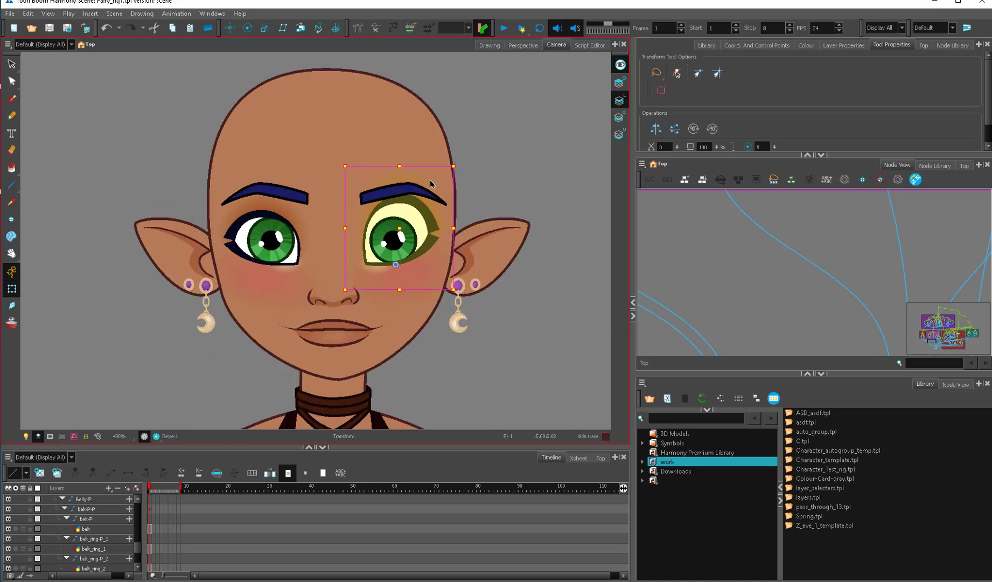
left_click(291, 212, "ctrl")
left_click_drag(333, 189, 341, 155)
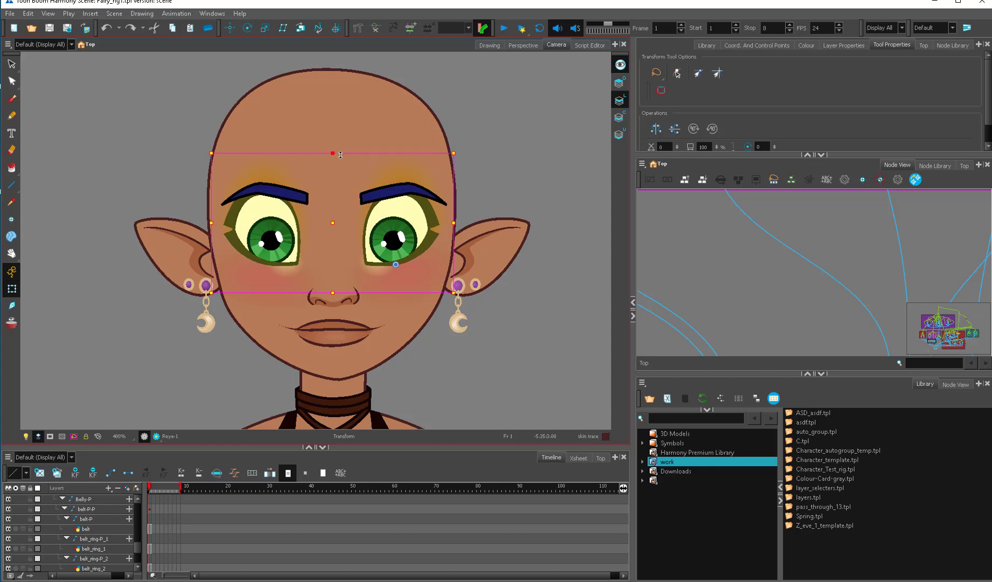
left_click(608, 207)
key("ctrl+z")
Select the left upper arm's drawing and delete the artwork picked at its shoulder end.
scroll(361, 124, "down", 5)
scroll(307, 240, "up", 2)
left_click(305, 283)
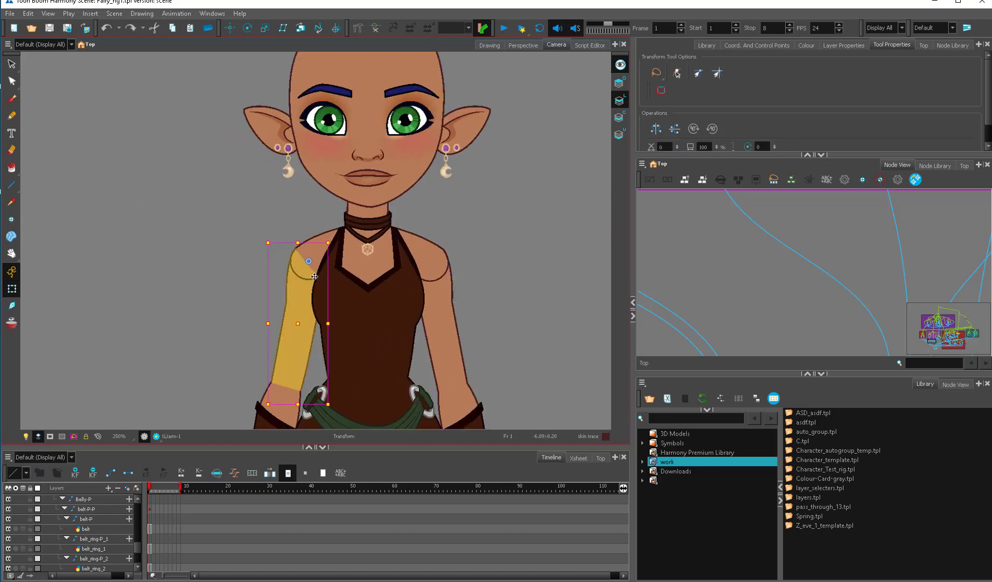
key("alt+s")
left_click(325, 273)
key("Delete")
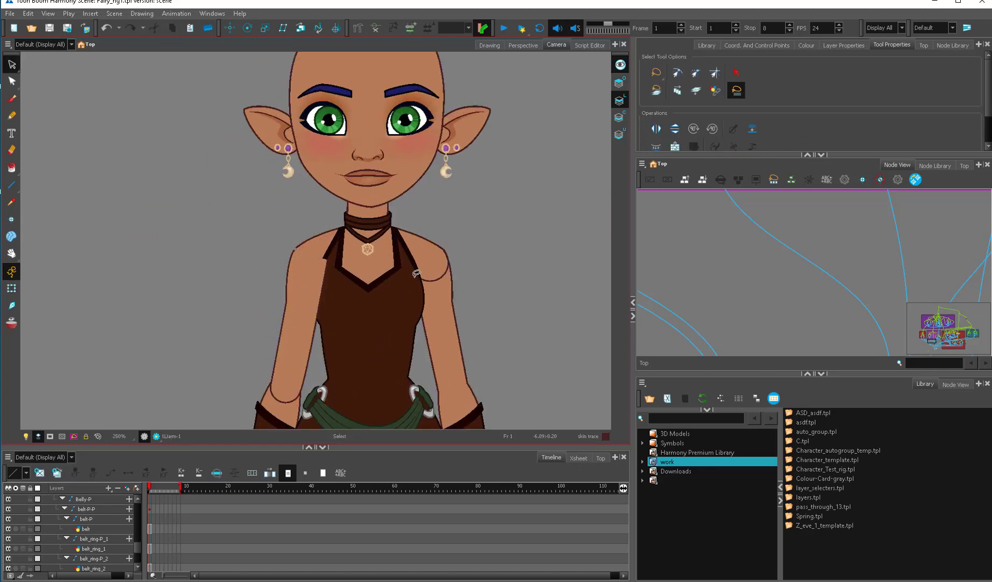
Reshape the straight top edge of the left upper arm's fill into a curve that follows the shoulder circle.
scroll(311, 237, "up", 3)
left_click(490, 45)
left_click_drag(252, 228, 502, 230)
key("alt+q")
scroll(291, 242, "up", 8)
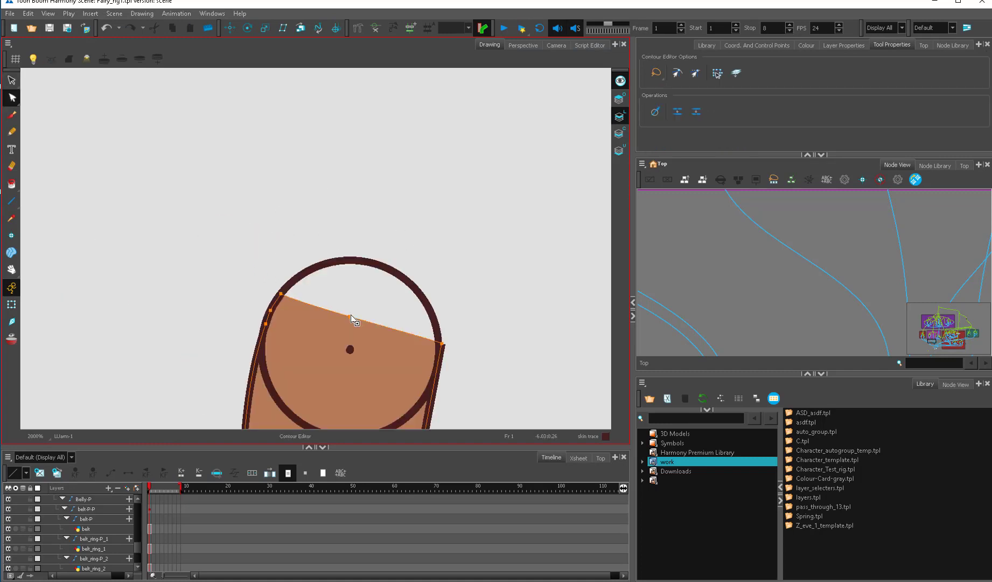
left_click_drag(351, 319, 371, 263)
left_click(281, 294)
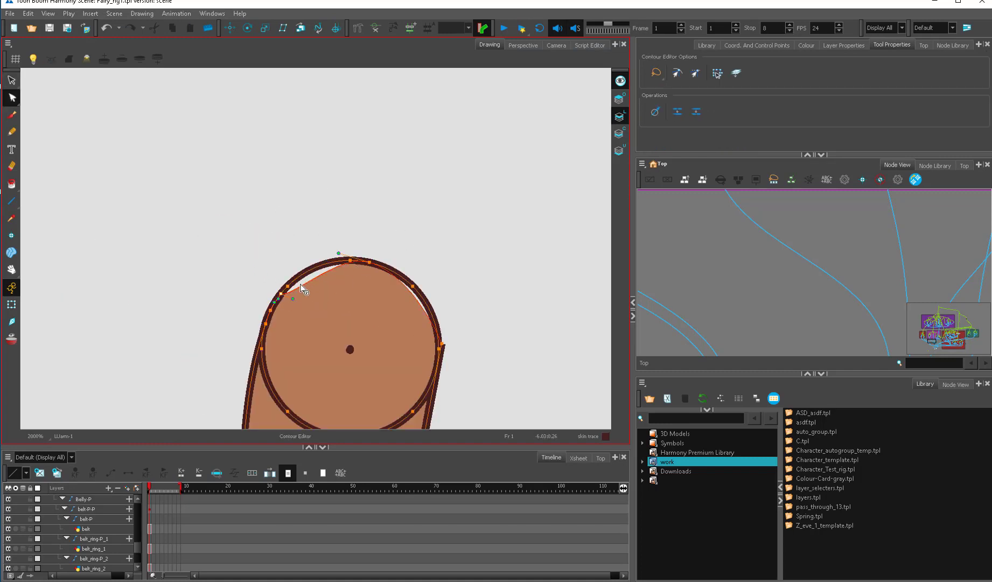
left_click_drag(439, 323, 442, 325)
Cut away the lower arcs of the shoulder circle that lie inside the left upper arm.
key("alt+t")
scroll(439, 326, "down", 2)
left_click(298, 352)
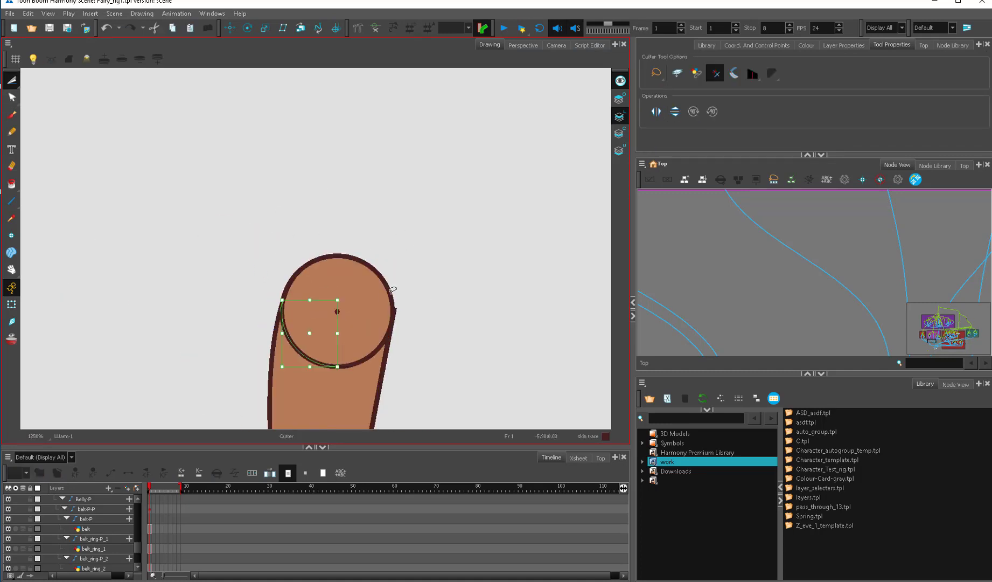
key("Delete")
left_click(377, 351)
key("Delete")
key("ctrl+z")
scroll(396, 313, "up", 3)
key("alt+e")
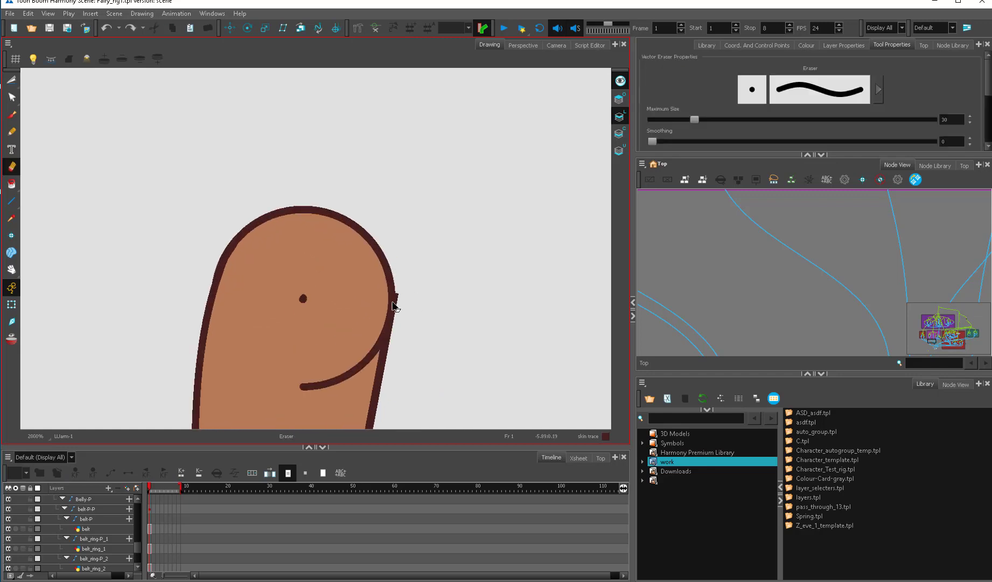
key("ctrl+shift+z")
Clean up the outline junction beside the left upper arm's shoulder circle and check the arm on the character.
key("alt+q")
scroll(393, 312, "up", 2)
left_click(400, 315)
key("alt+shift+q")
left_click(556, 45)
key("alt+s")
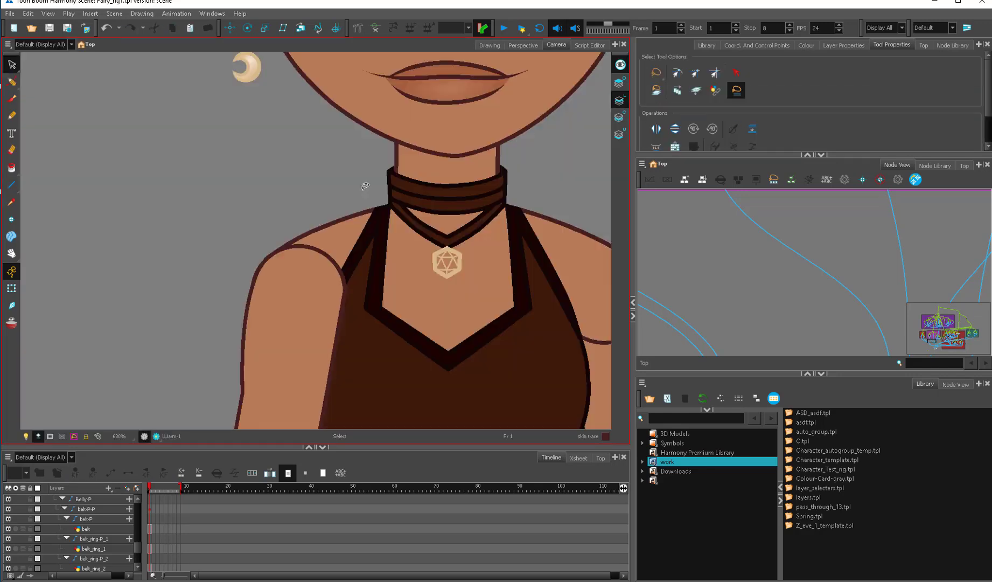
Open the right upper arm's drawing and delete the pointed outline above its shoulder circle.
left_click(302, 329)
left_click(489, 45)
scroll(808, 275, "down", 3)
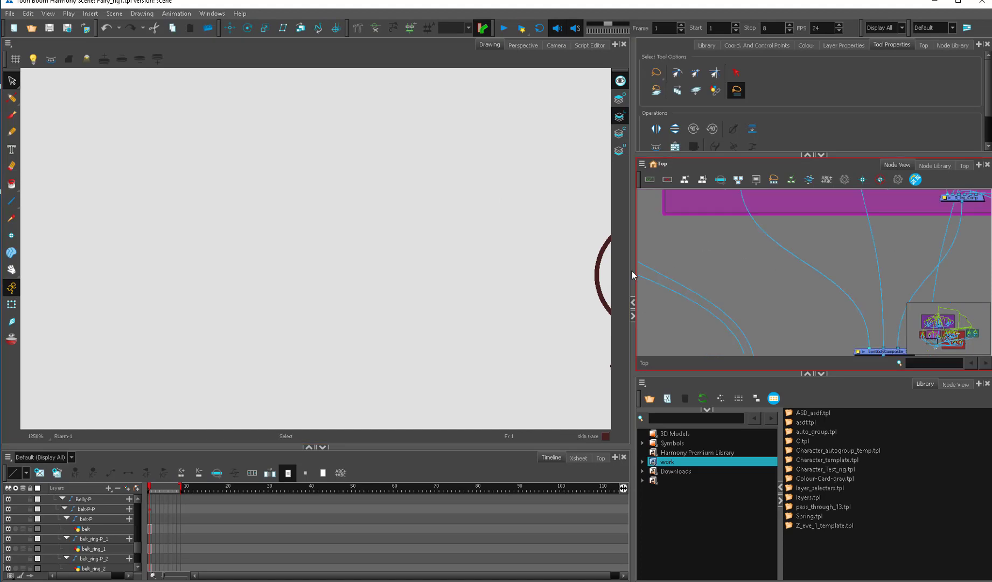
left_click_drag(549, 260, 202, 262)
scroll(338, 243, "up", 2)
scroll(339, 243, "down", 1)
key("alt+q")
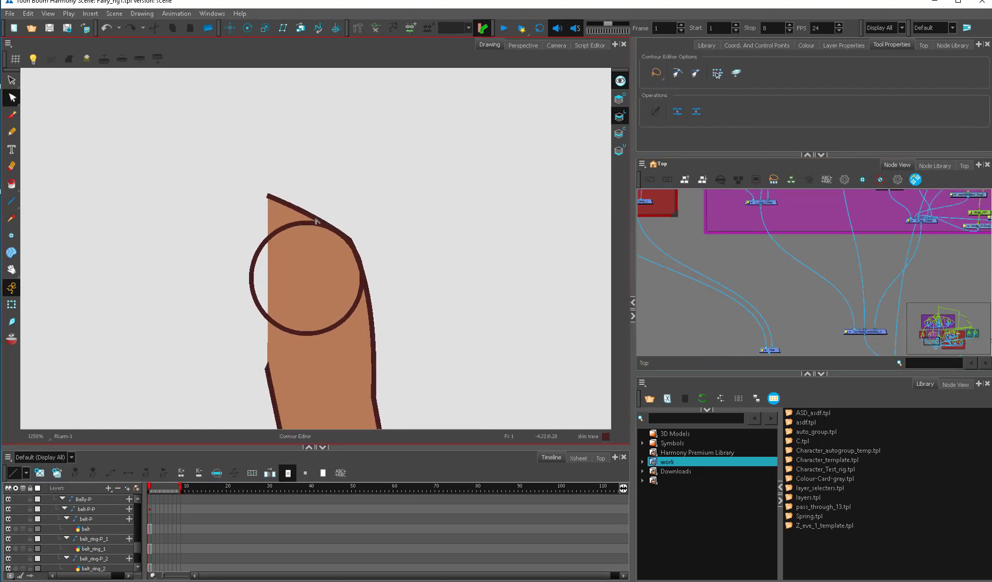
left_click(317, 213)
key("Delete")
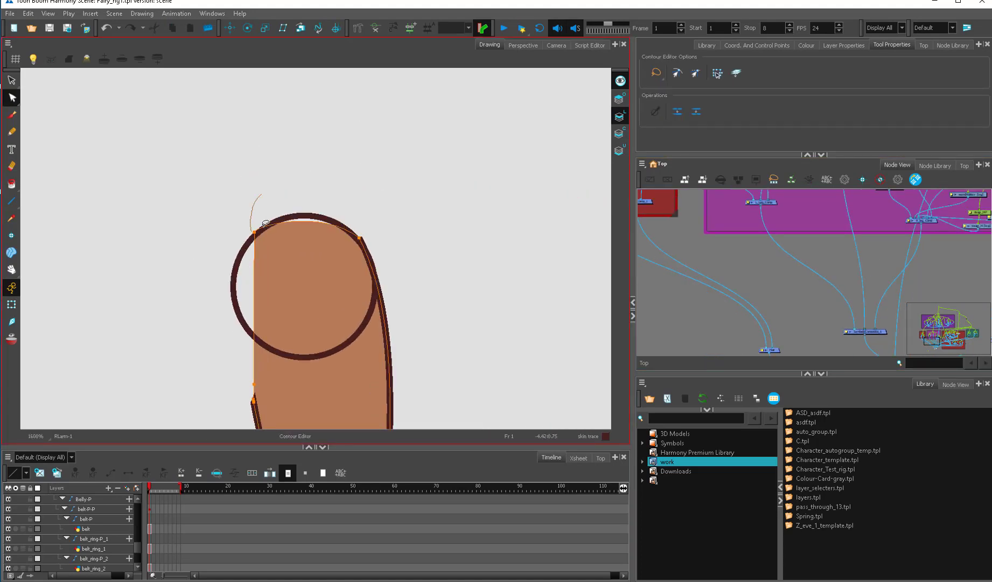
Delete the surplus fill points along the right upper arm's inner edge and align the remaining corner with the arm outline.
left_click_drag(264, 225, 289, 193)
key("Delete")
left_click_drag(293, 304, 307, 202)
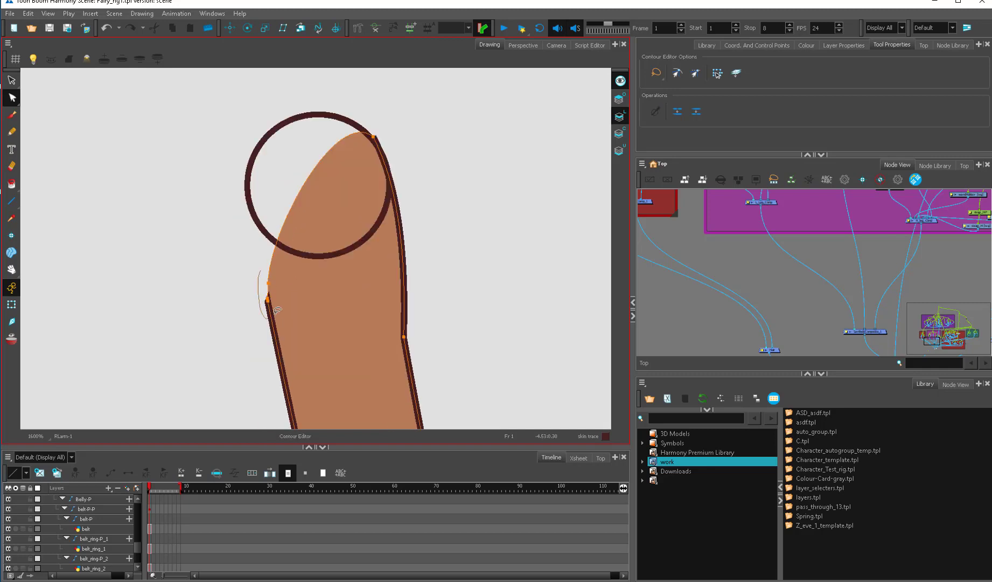
key("alt+e")
left_click(249, 299)
key("alt+q")
left_click(275, 337)
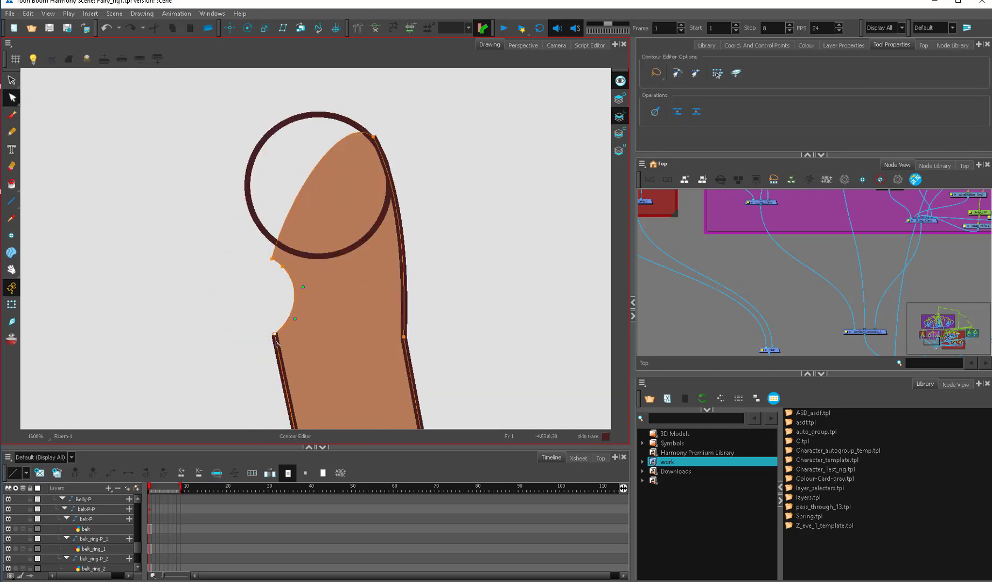
key("Delete")
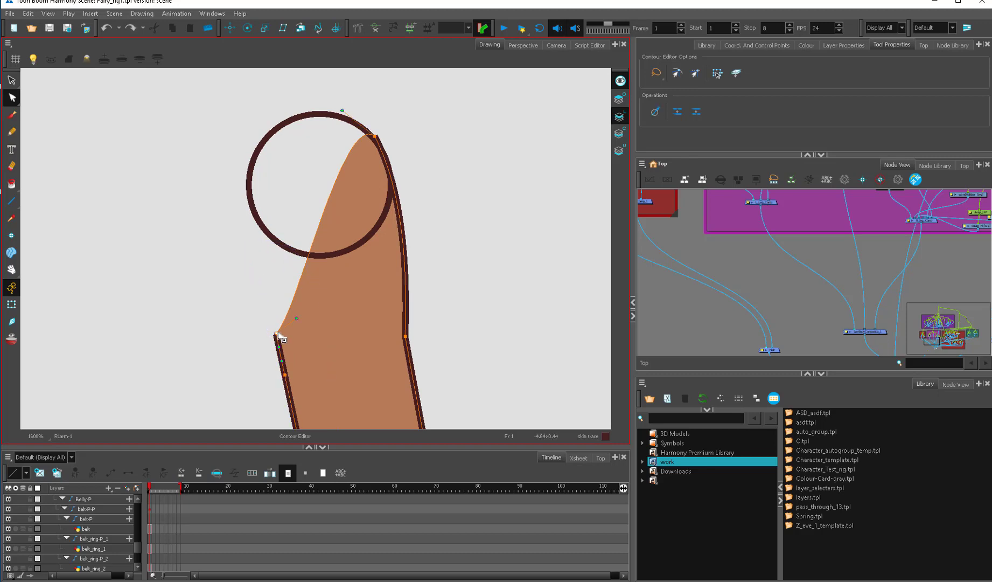
mouse_move(277, 334)
left_mouse_down()
mouse_move(254, 200)
mouse_move(271, 335)
left_mouse_up()
Bend the slanted top edge of the right upper arm's fill into a curve that follows the shoulder circle.
scroll(279, 207, "up", 2)
scroll(264, 280, "up", 1)
left_click(298, 286)
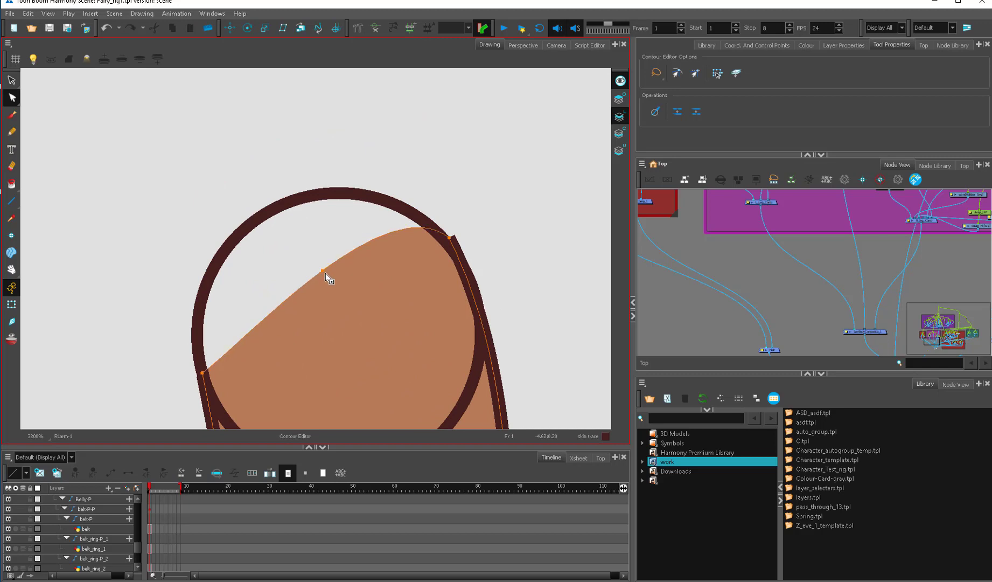
left_click_drag(326, 274, 286, 210)
left_click(203, 374)
left_click_drag(224, 360, 184, 276)
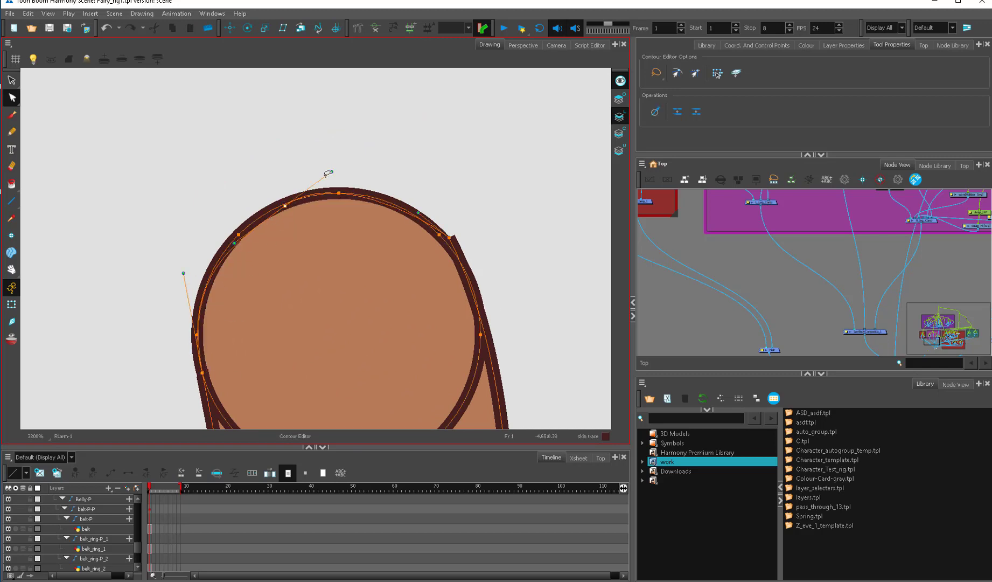
left_click_drag(328, 173, 335, 177)
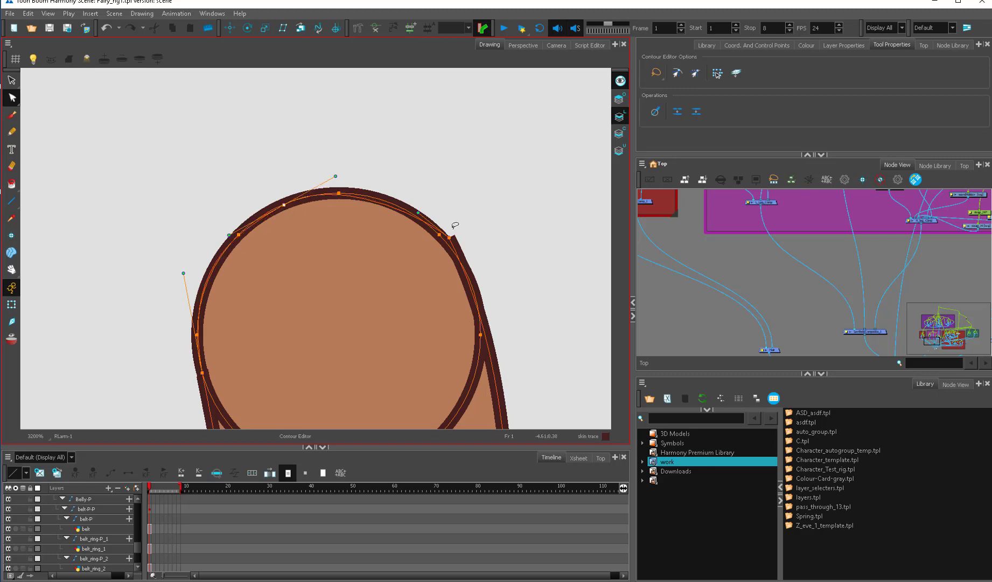
Remove the protruding corner point on the arm's outer side and curve the fill edge along the shoulder circle.
key("space")
left_click_drag(455, 225, 382, 220)
left_click(402, 286)
key("ctrl+z")
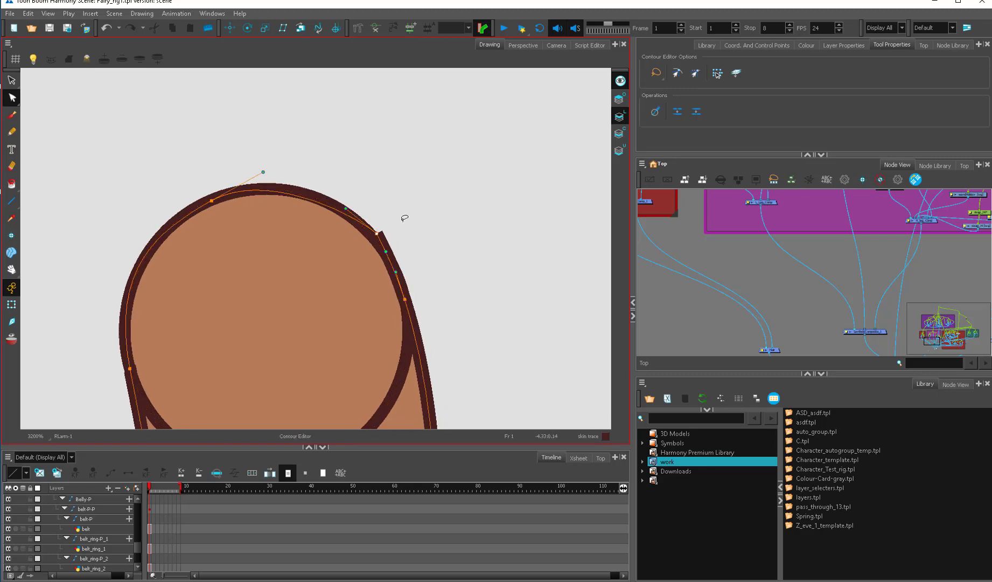
key("Delete")
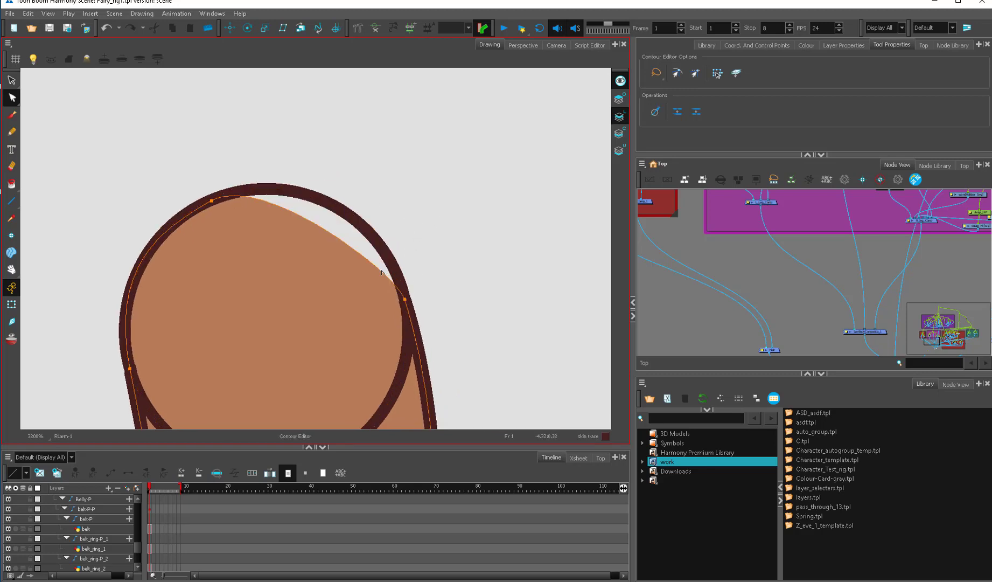
left_click_drag(362, 225, 363, 224)
scroll(402, 207, "down", 3)
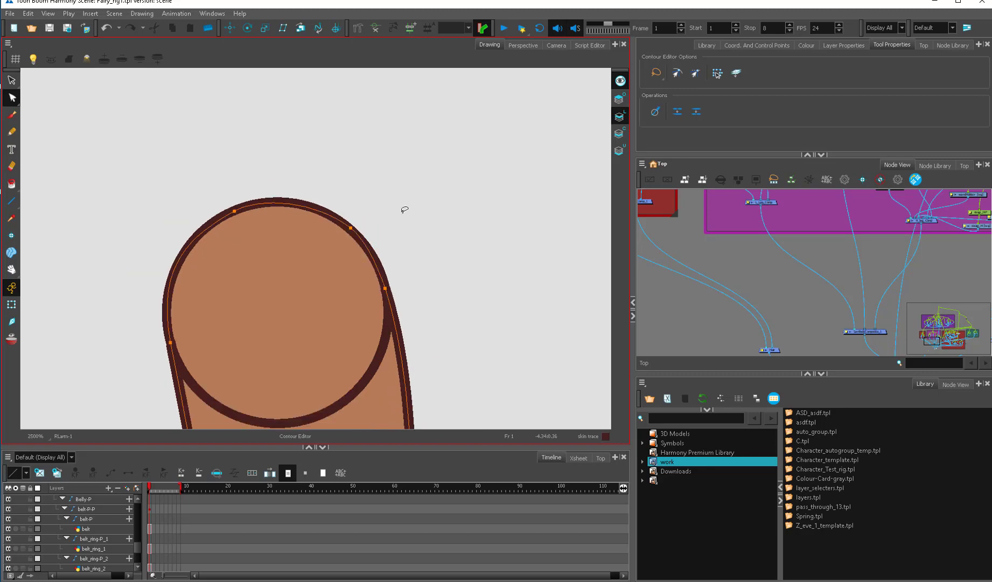
Cut the right upper arm's fill from the line art and paste it into the colour art.
key("alt+s")
left_click(342, 313)
key("ctrl+x")
key("ctrl+v")
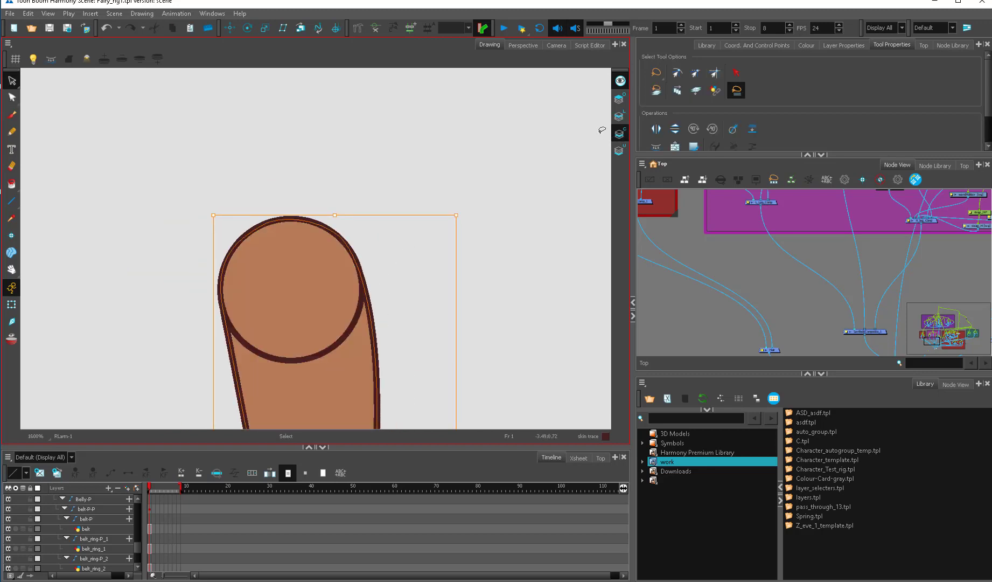
key("Escape")
left_click(620, 116)
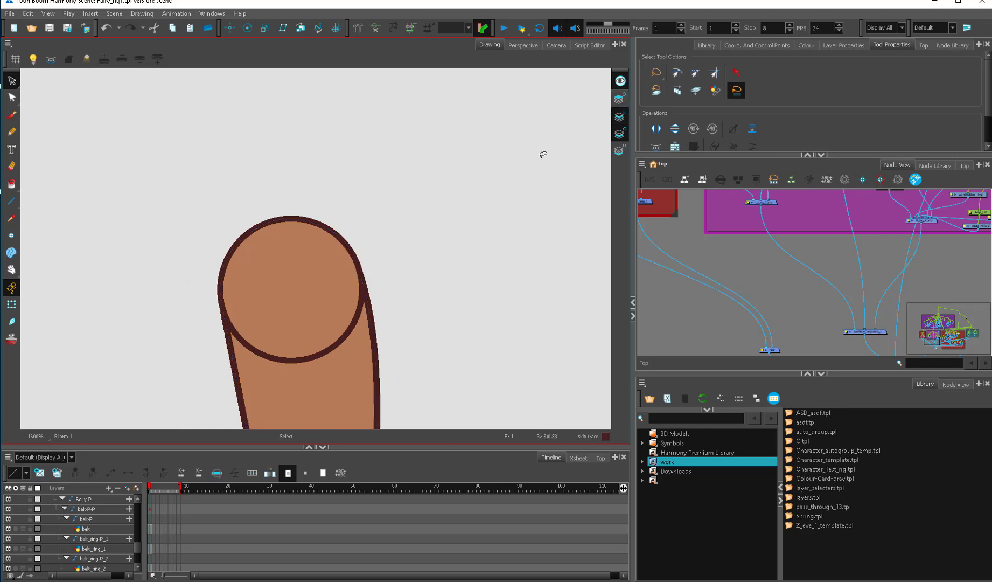
Cut away the lower arcs of the shoulder circle that lie inside the right upper arm.
left_click(345, 338)
scroll(334, 338, "up", 1)
key("alt+e")
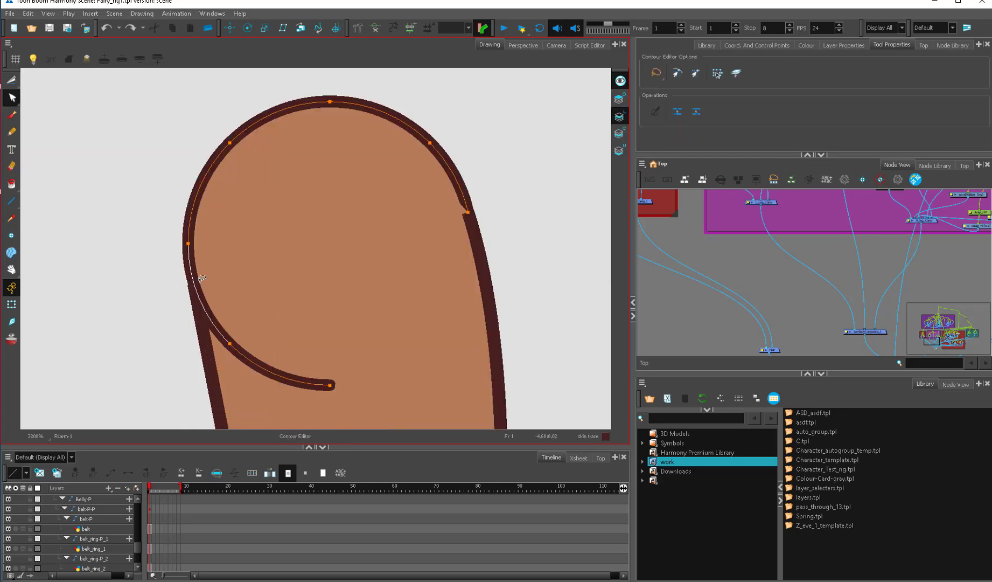
left_click_drag(302, 404, 353, 366)
key("Delete")
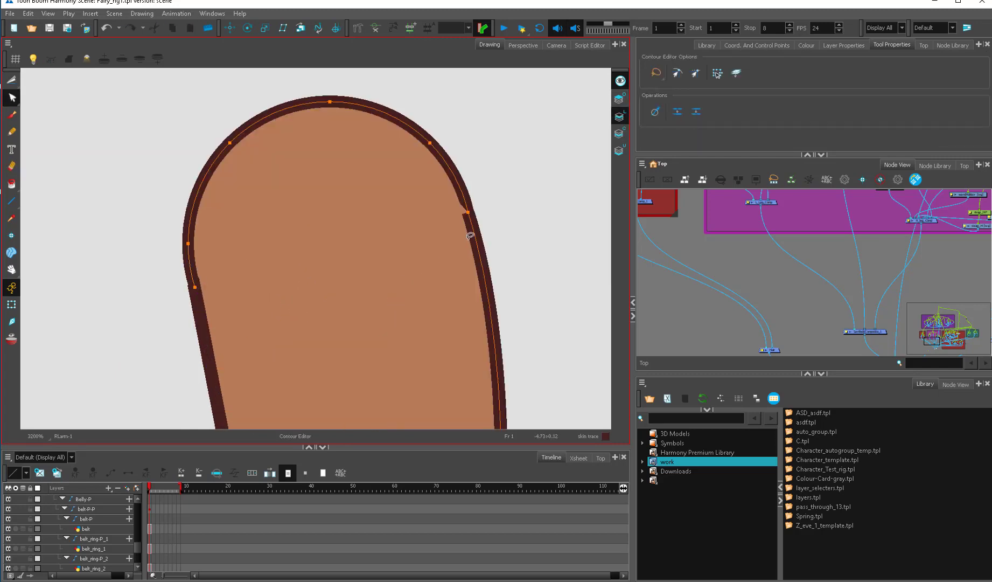
Even out the outline junctions where the right upper arm's rounded end meets its sides with the Pencil Editor.
mouse_move(416, 278)
left_mouse_down()
mouse_move(255, 402)
mouse_move(299, 403)
left_mouse_up()
key("2")
key("2")
key("alt+shift+q")
left_click_drag(329, 350, 372, 257)
key("1")
key("1")
key("1")
left_click_drag(162, 304, 323, 317)
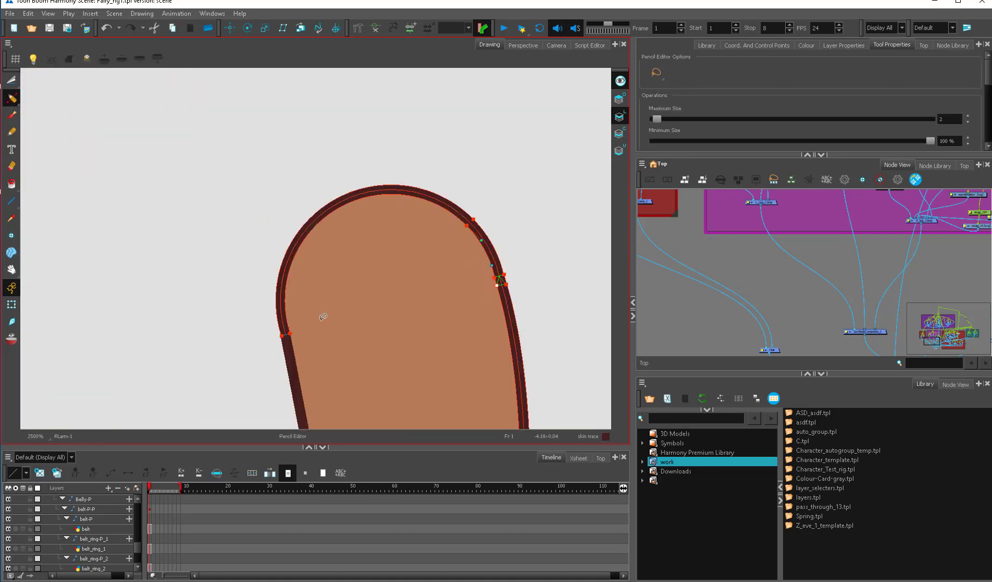
key("2")
key("1")
key("1")
left_click(538, 224)
Examine on the character how the right shoulder's outline and the upper arm's rounded end line up.
left_click(557, 45)
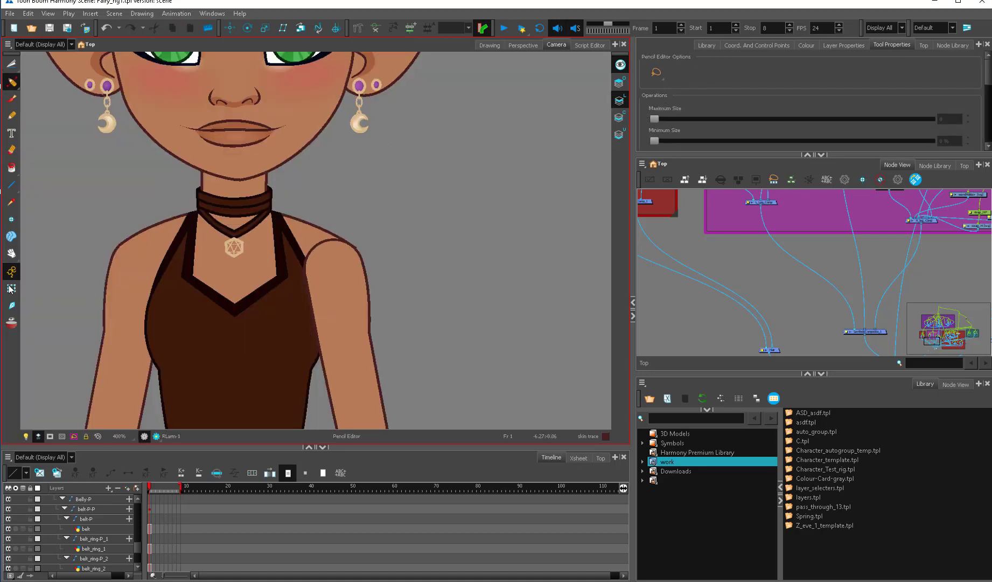
left_click(10, 290)
key("1")
key("1")
key("1")
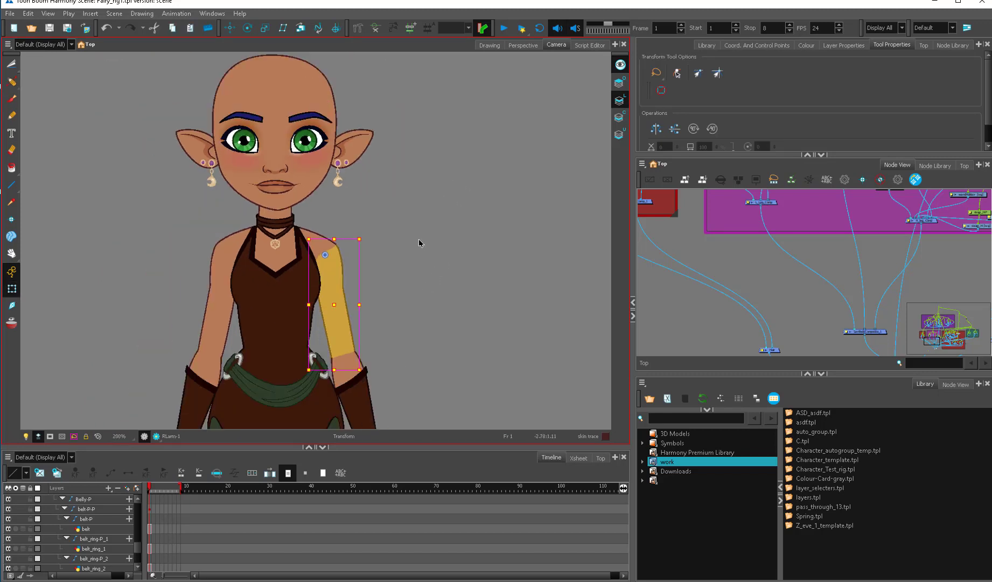
key("b")
key("2")
key("2")
key("2")
left_click(339, 244)
left_click_drag(411, 251, 394, 270)
key("2")
key("2")
key("2")
key("2")
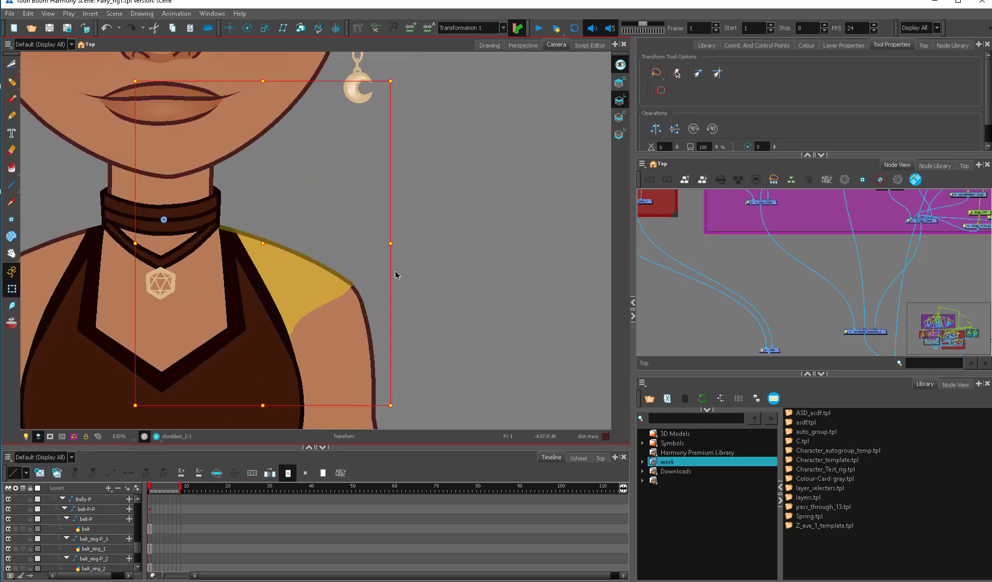
key("alt+q")
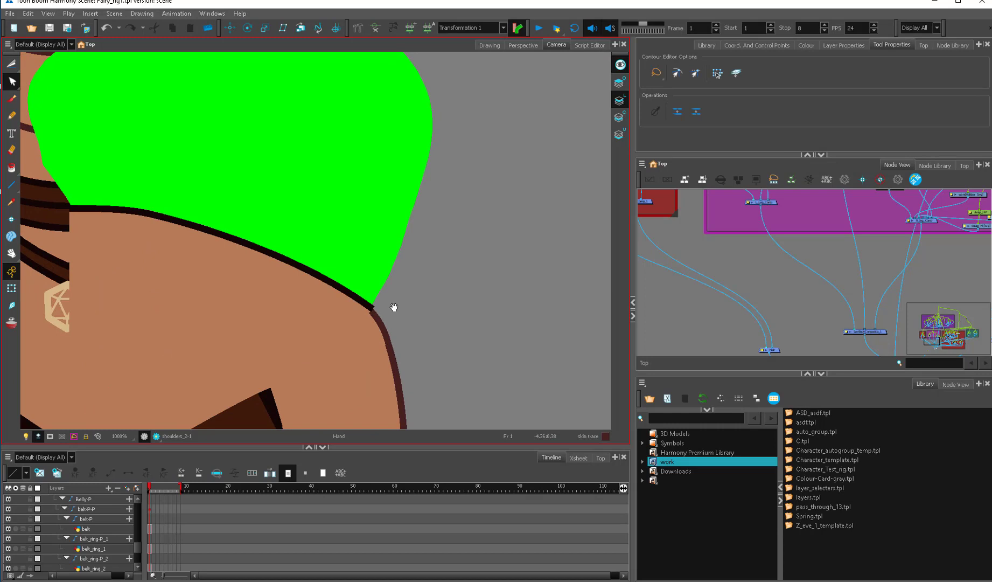
left_click_drag(395, 307, 408, 294)
key("shift+t")
left_click(401, 287)
key("alt+q")
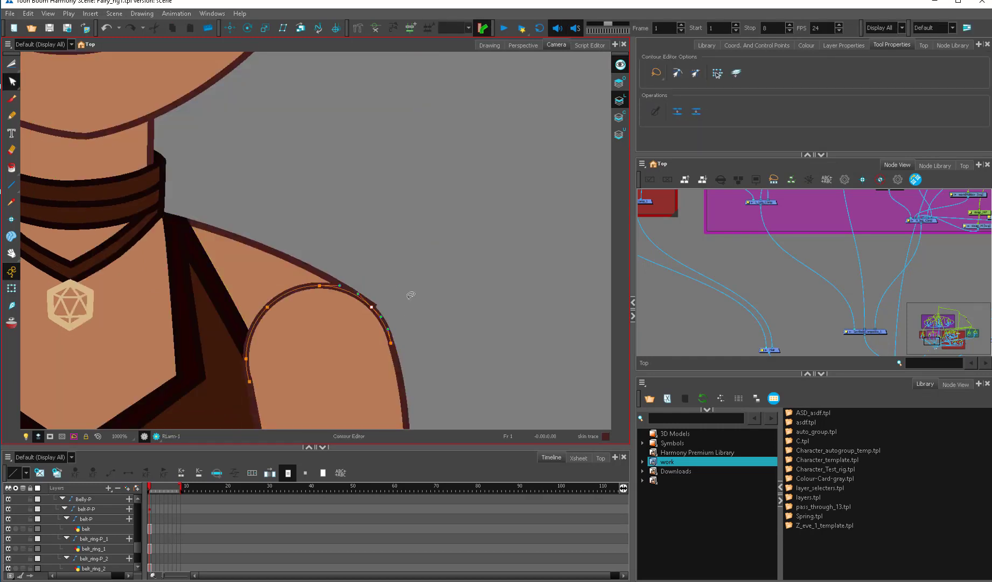
Locate the right shoulder drawing in the node network and delete its Deformation-shoulders_2 node.
key("2")
key("shift+t")
left_click(348, 299)
key("o")
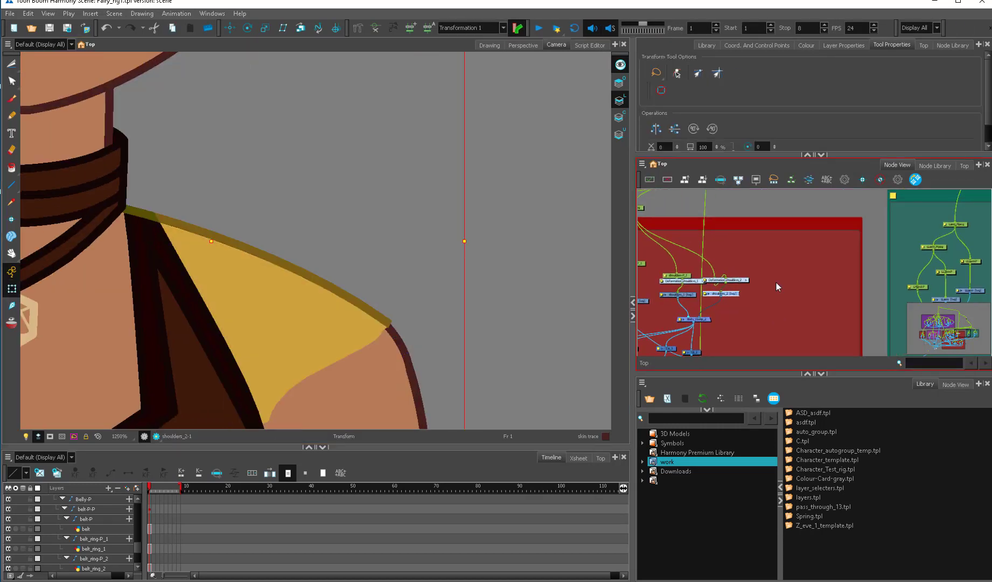
key("2")
key("2")
left_click(664, 285)
key("Delete")
Pull the lower corner of the shoulder's green underlay patch back to the end of the black shoulder outline.
key("alt+q")
key("2")
key("2")
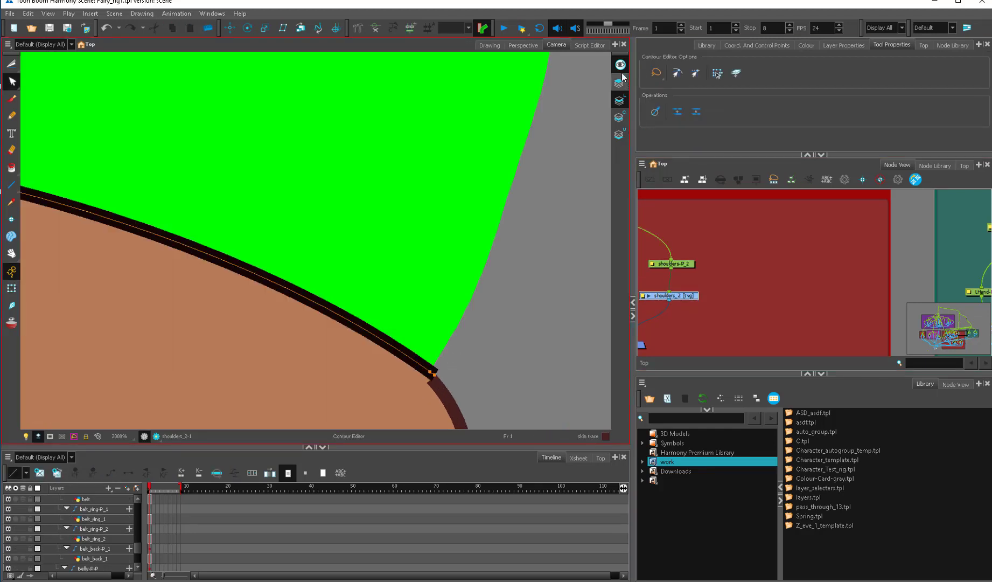
key("alt+s")
key("alt+q")
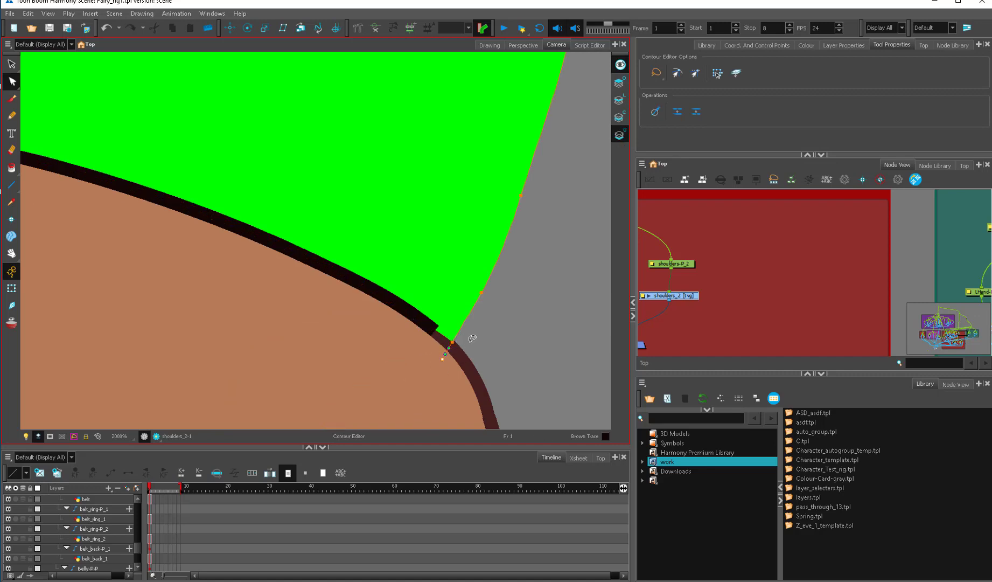
left_click_drag(453, 342, 433, 330)
left_click(481, 293)
left_click(560, 246)
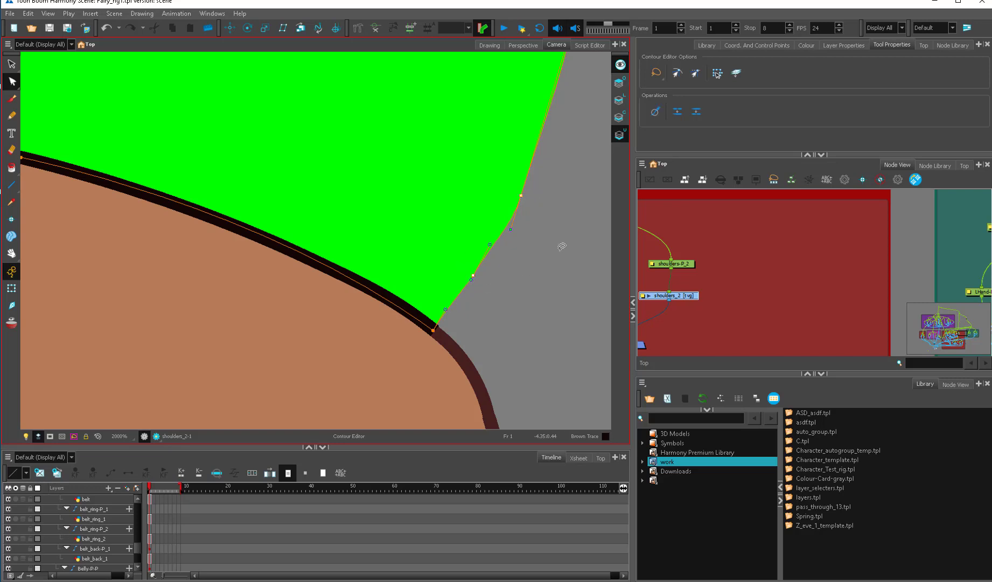
Rotate the right arm outward and raise it with its shoulder to test how the joint behaves.
scroll(552, 232, "down", 5)
scroll(425, 223, "down", 1)
left_click_drag(404, 179, 454, 212)
left_click(12, 288)
left_click(739, 280)
scroll(374, 324, "down", 1)
scroll(374, 323, "down", 2)
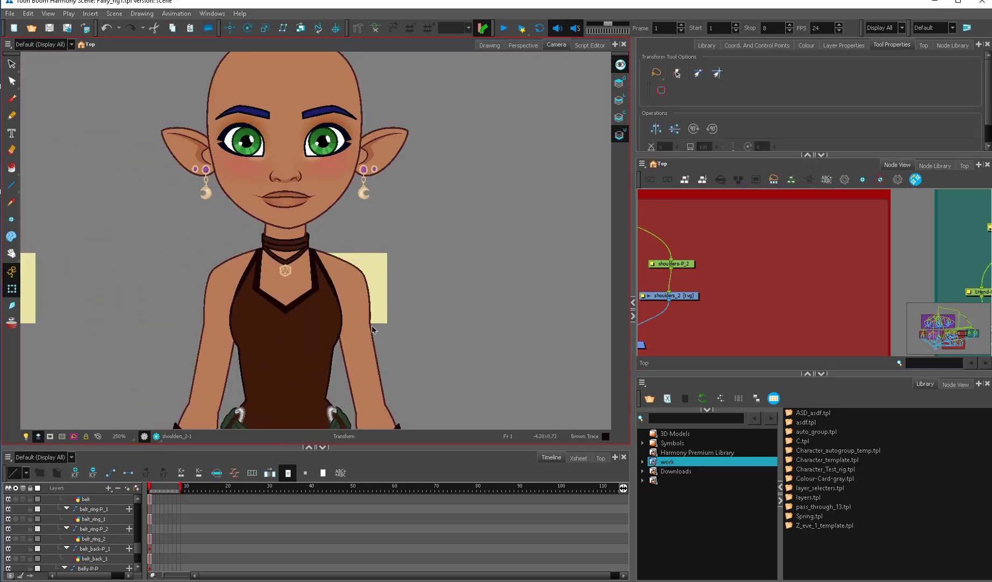
left_click(361, 323)
scroll(442, 194, "down", 3)
left_click(379, 250)
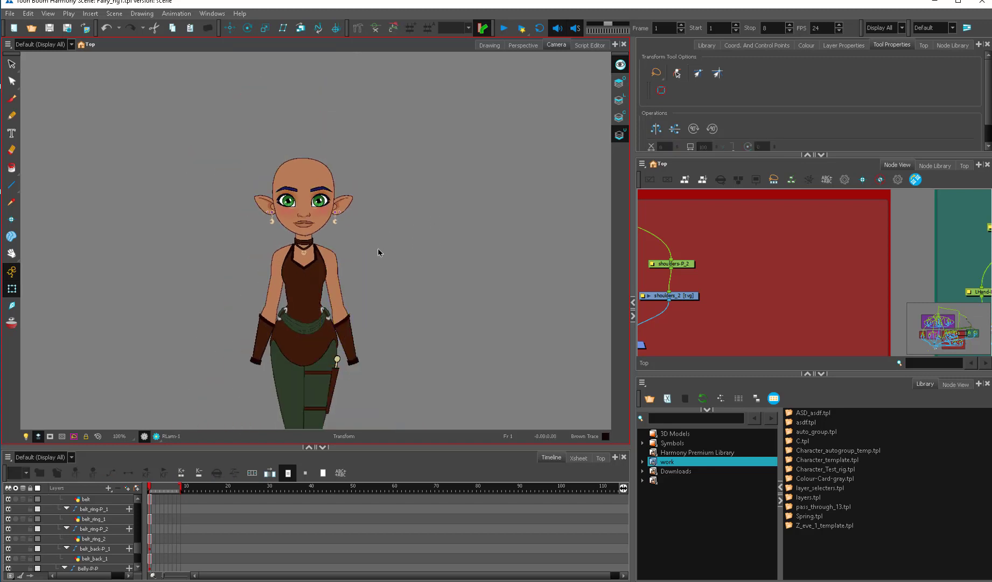
left_click(338, 283)
key("b")
left_click_drag(377, 258, 357, 212)
scroll(345, 254, "up", 1)
left_click(332, 261)
left_click_drag(505, 370, 510, 301)
scroll(330, 279, "up", 2)
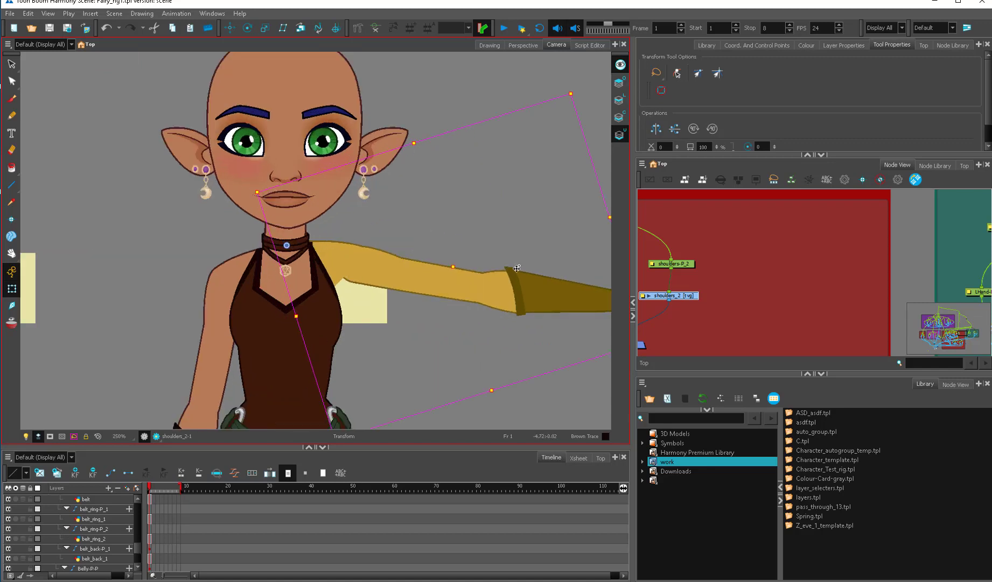
scroll(518, 267, "up", 1)
Undo the shoulder and arm test rotations and select the right shoulder.
key("ctrl+z")
scroll(593, 262, "down", 1)
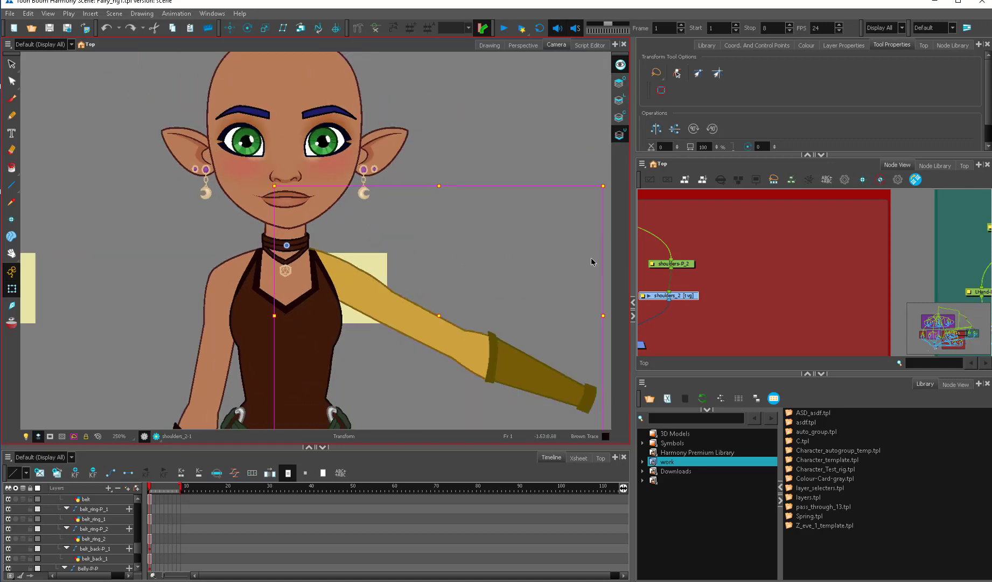
left_click(712, 243)
left_click(340, 262)
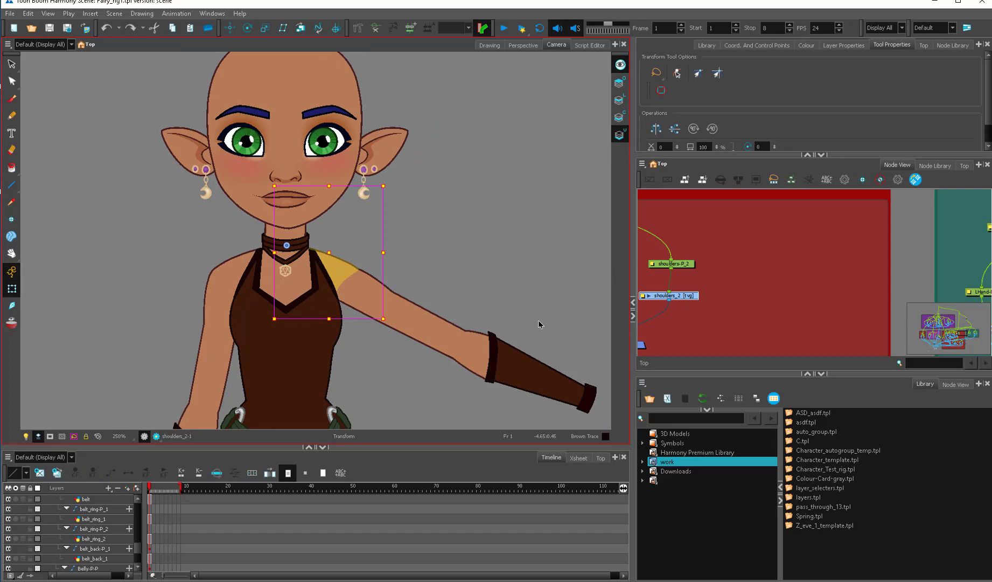
left_click(512, 364)
left_click(385, 296)
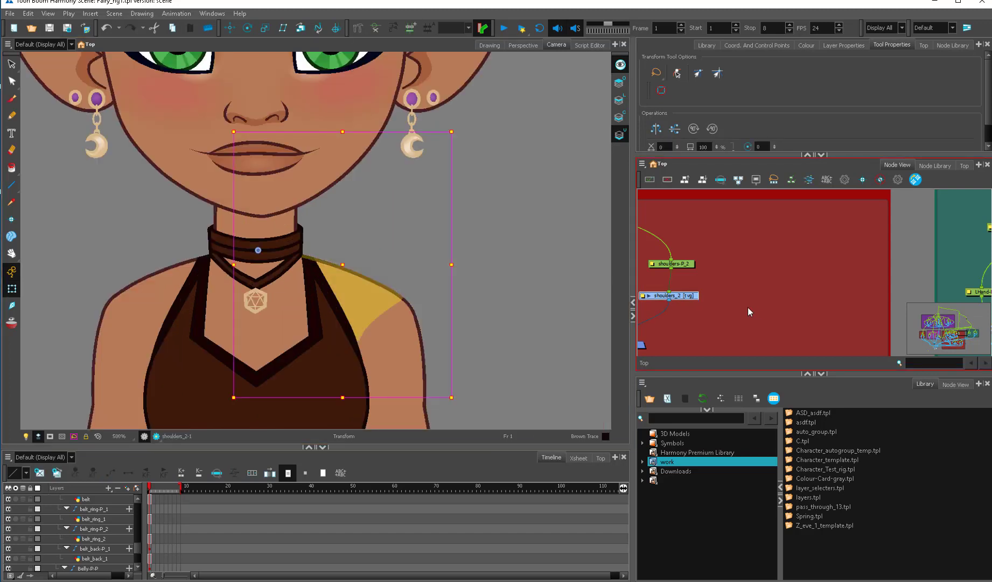
Open the shoulders_2 drawing, delete the notch point on its colour art's lower edge and bend that edge into a smooth outward curve.
left_click_drag(652, 306, 798, 290)
scroll(327, 229, "down", 2)
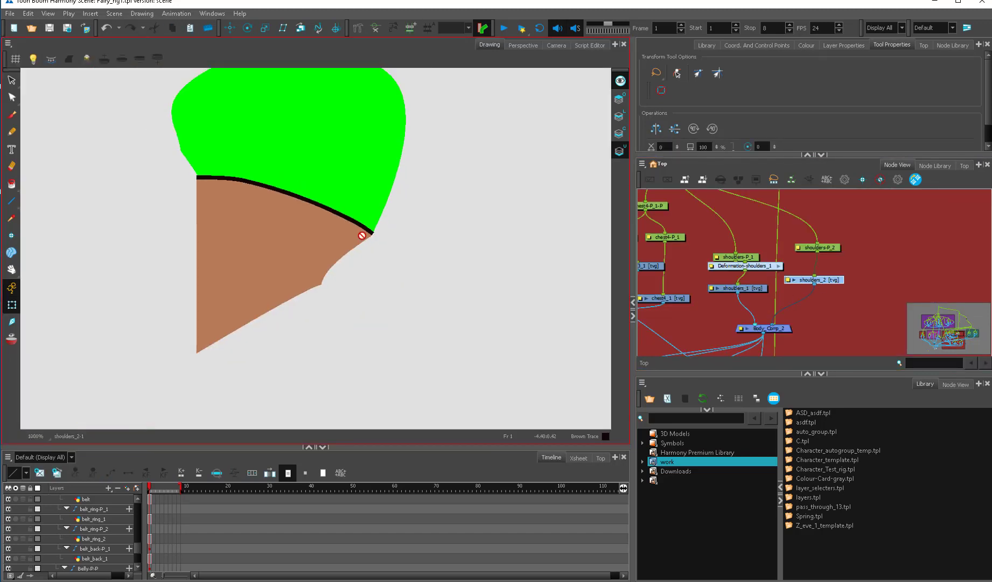
key("alt+q")
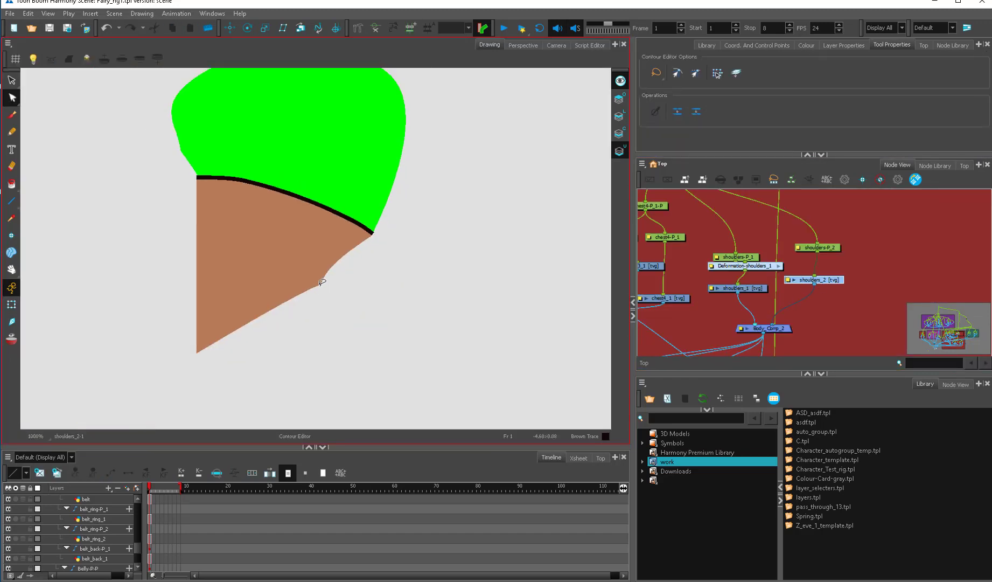
left_click(619, 133)
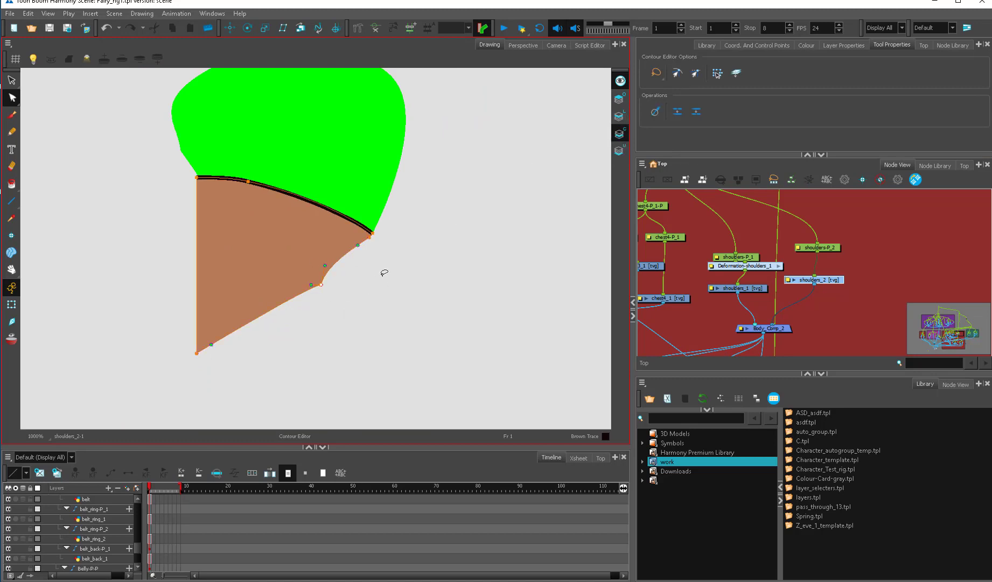
key("Delete")
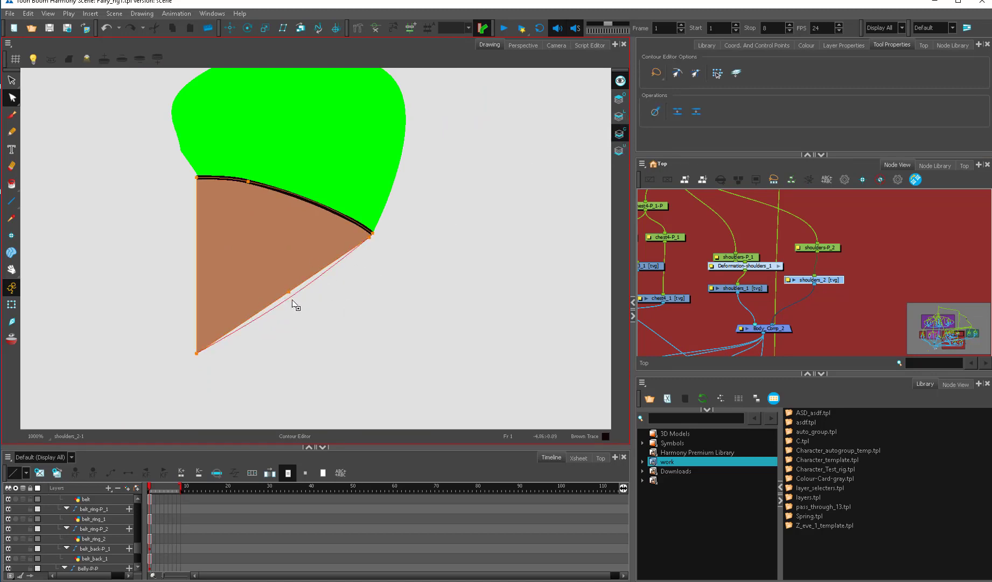
left_click_drag(292, 300, 295, 305)
Draw a straight skin-trace line along the shoulder's lower edge on the shoulders_2 line art layer, starting at the bottom corner.
key("2")
left_click(12, 201)
key("2")
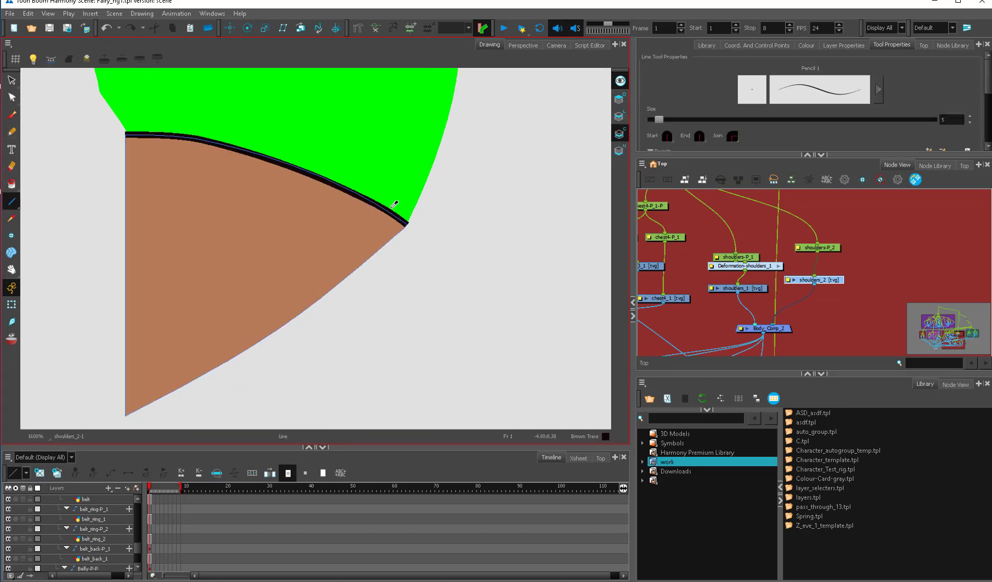
left_click(617, 115)
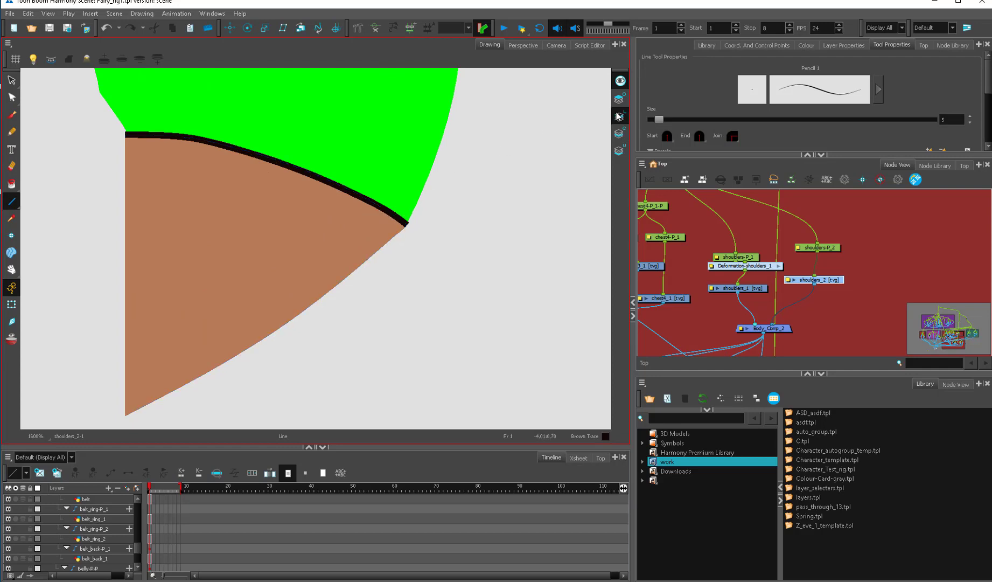
left_click(620, 81)
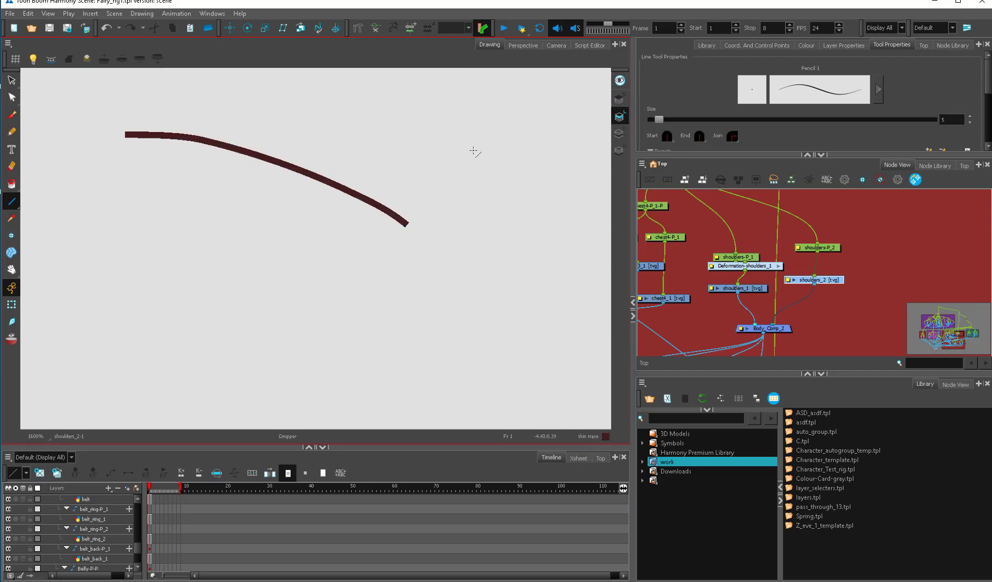
left_click_drag(167, 374, 378, 244)
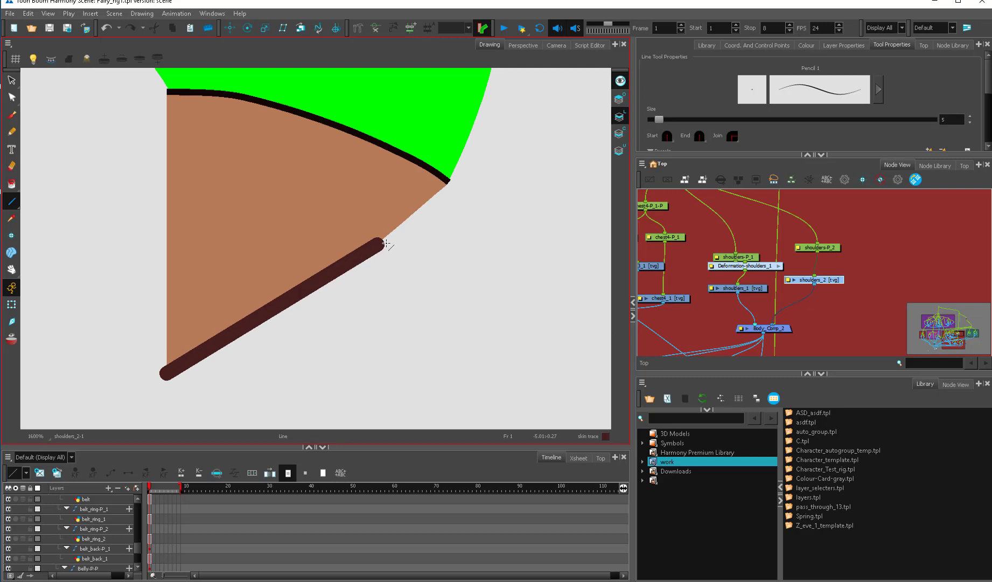
Taper the upper end of the new lower-edge line to a point with the Pencil Editor.
key("alt+q")
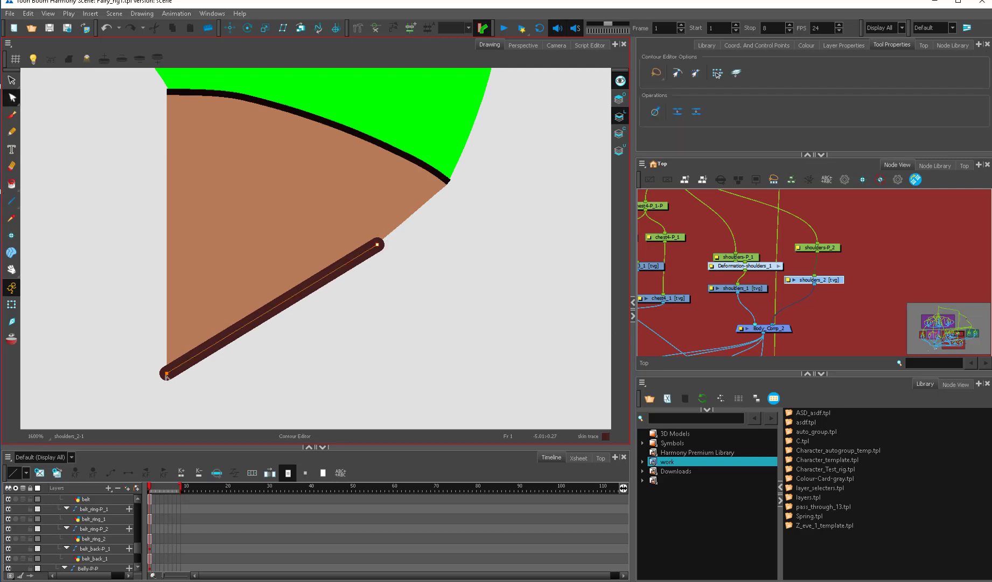
key("alt+shift+q")
left_click(381, 246)
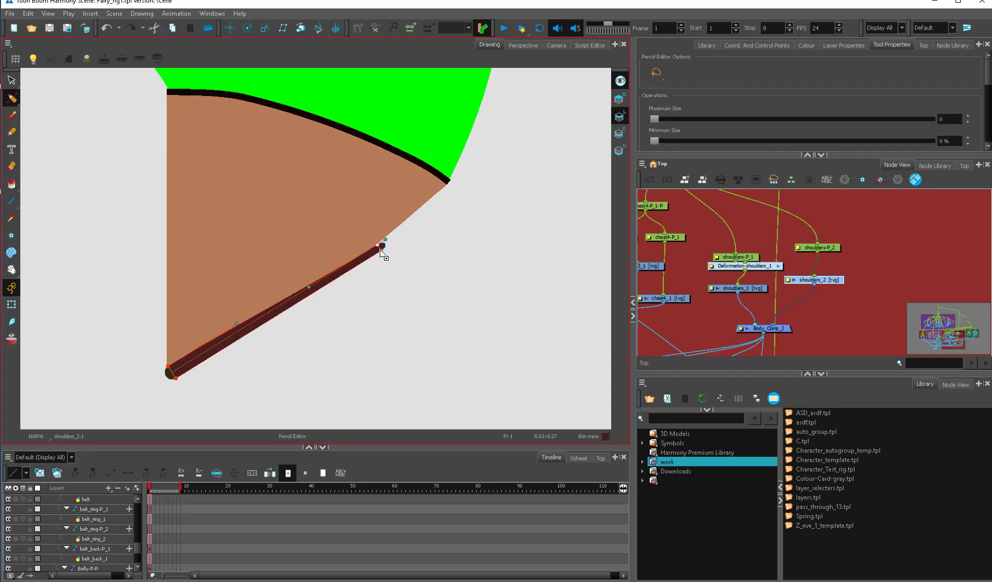
left_click_drag(311, 291, 277, 313)
left_click_drag(378, 245, 377, 237)
key("alt+q")
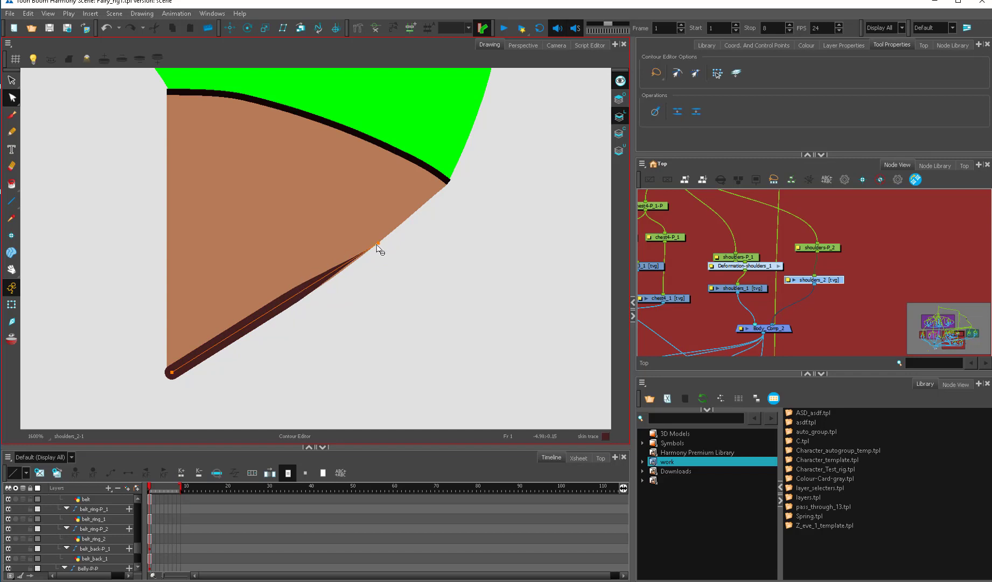
key("alt+shift+q")
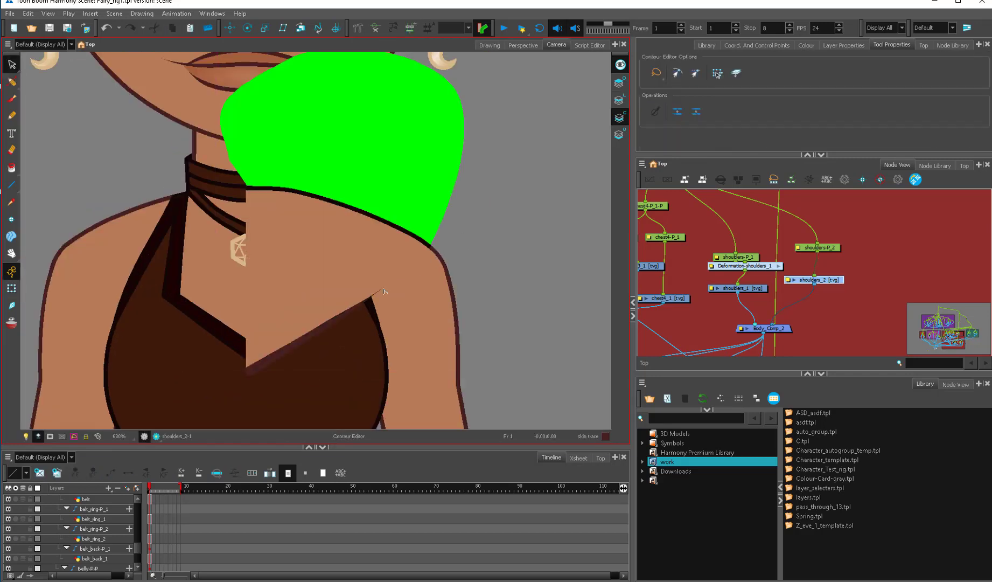
Extend the tapered line's upper end toward the arm and bend the line outward to follow the shoulder's curved lower edge.
scroll(385, 292, "up", 1)
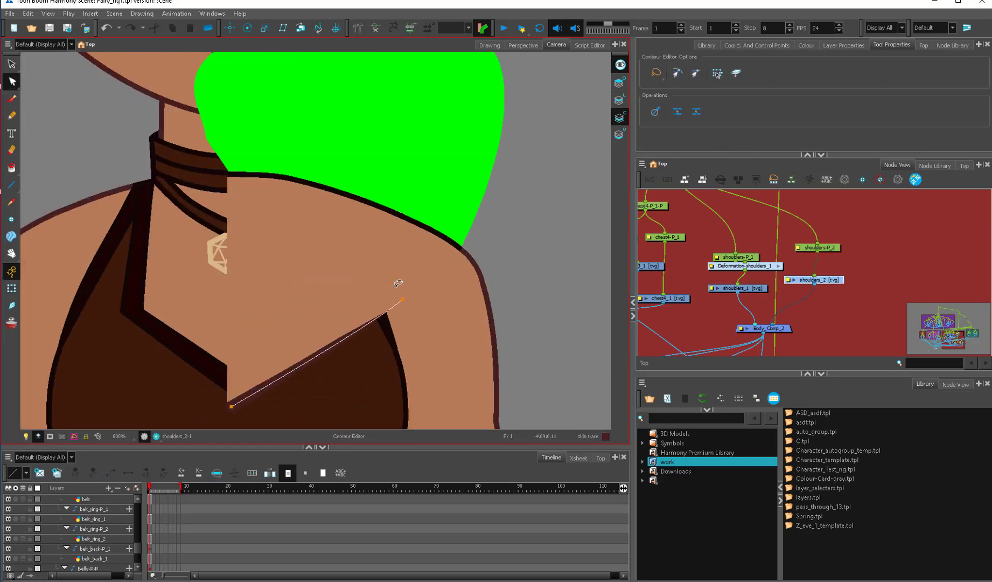
left_click(401, 293)
left_click_drag(365, 327, 346, 353)
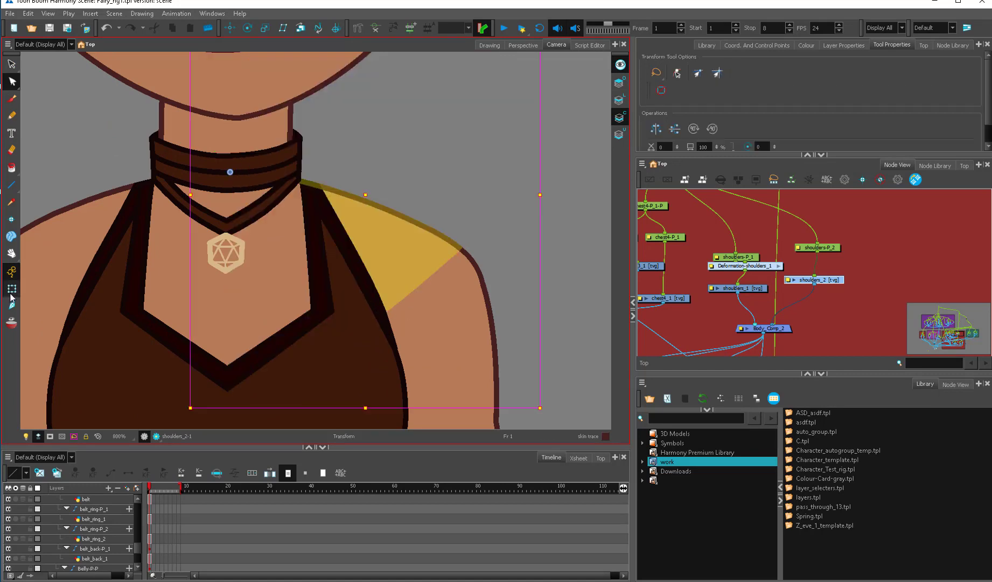
Raise the right arm outward and rig shoulders_2 with a curve deformation running from the neck to the shoulder's outer tip.
scroll(386, 294, "down", 3)
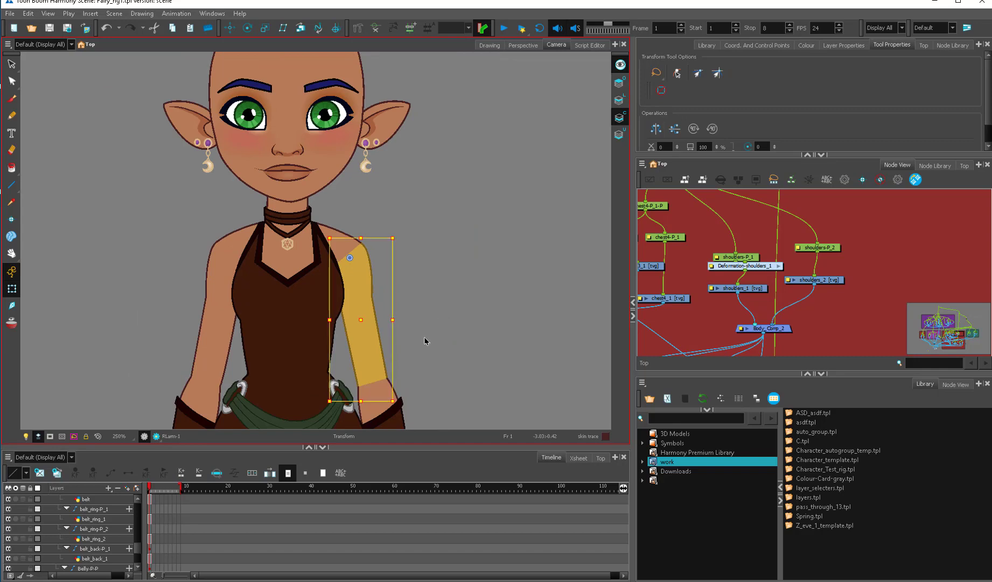
left_click_drag(425, 341, 367, 172)
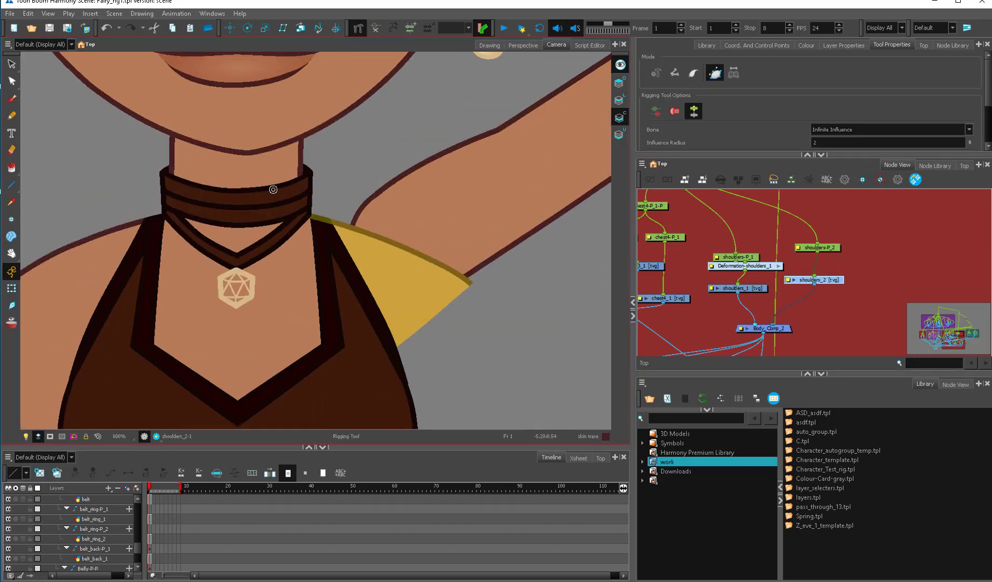
left_click_drag(240, 206, 285, 203)
left_click_drag(470, 281, 567, 347)
key("2")
key("2")
key("2")
key("2")
left_click_drag(397, 119, 394, 204)
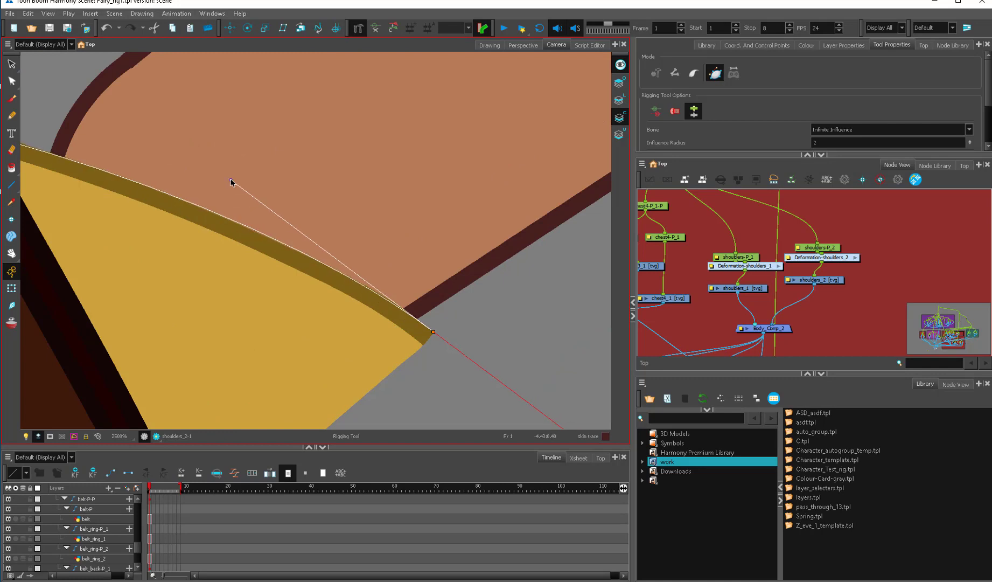
Test the shoulder deformation by moving its end point and handles to meet the raised arm, and lift the arm further.
key("shift+t")
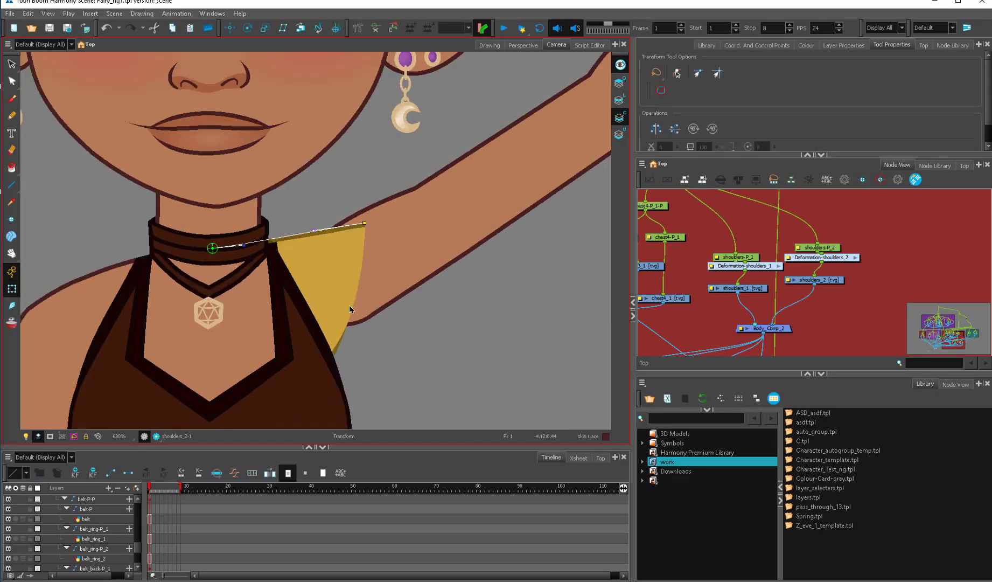
key("1")
key("1")
key("2")
left_click_drag(354, 227, 272, 225)
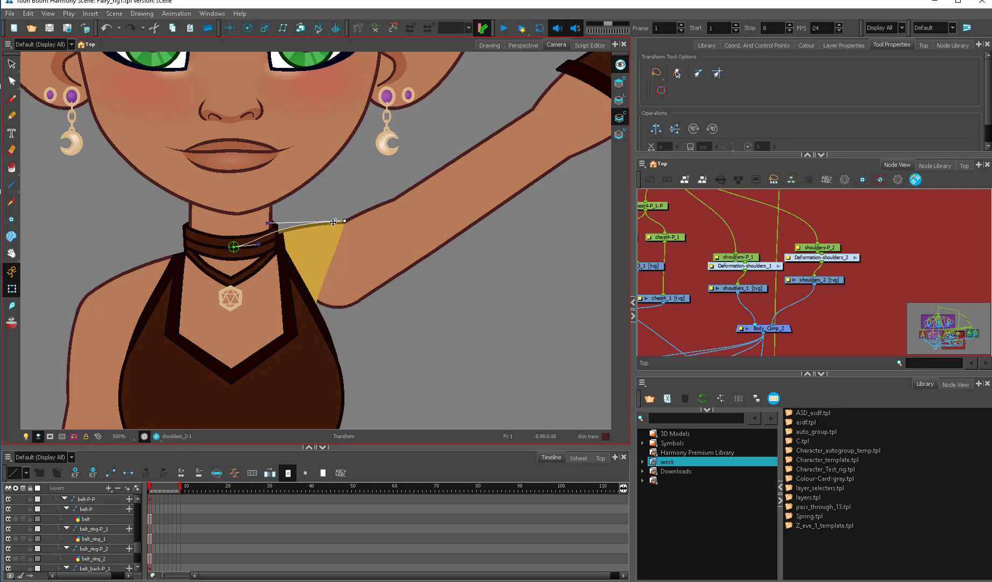
left_click_drag(334, 221, 333, 226)
left_click_drag(259, 228, 252, 245)
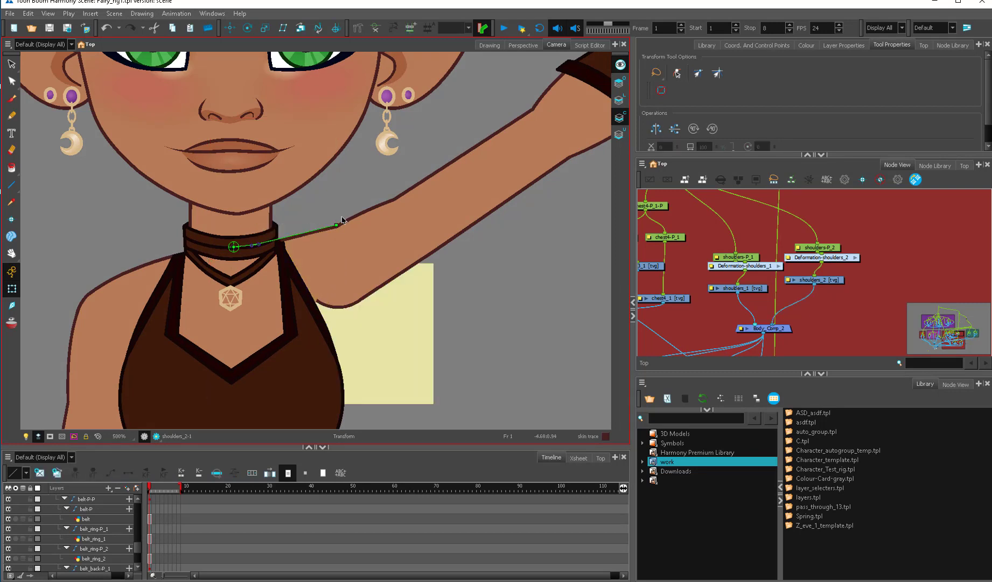
left_click_drag(336, 225, 348, 185)
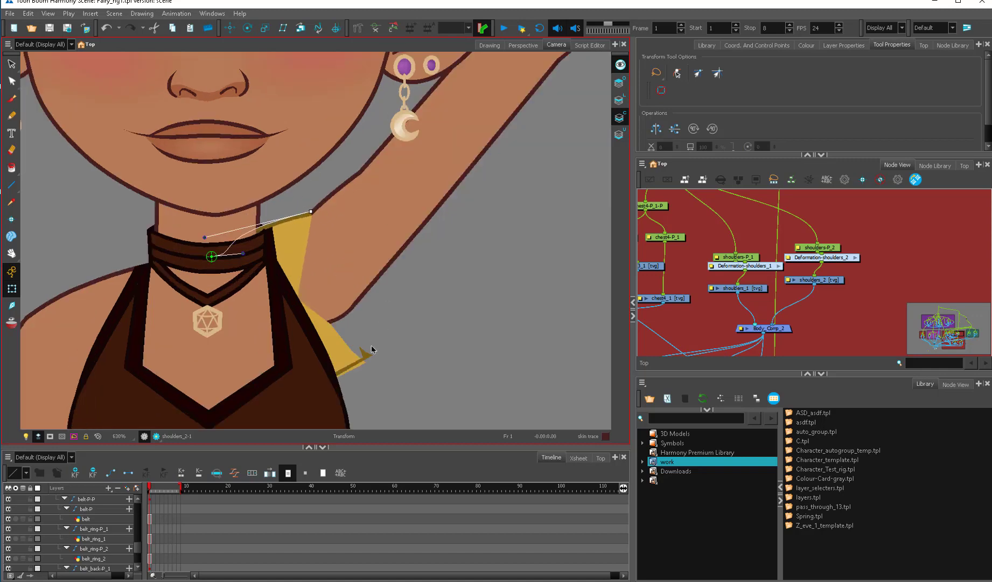
Undo the last arm raise and reset the right arm and the shoulders_2 deformation to their rest pose.
scroll(376, 328, "down", 1)
scroll(428, 232, "down", 1)
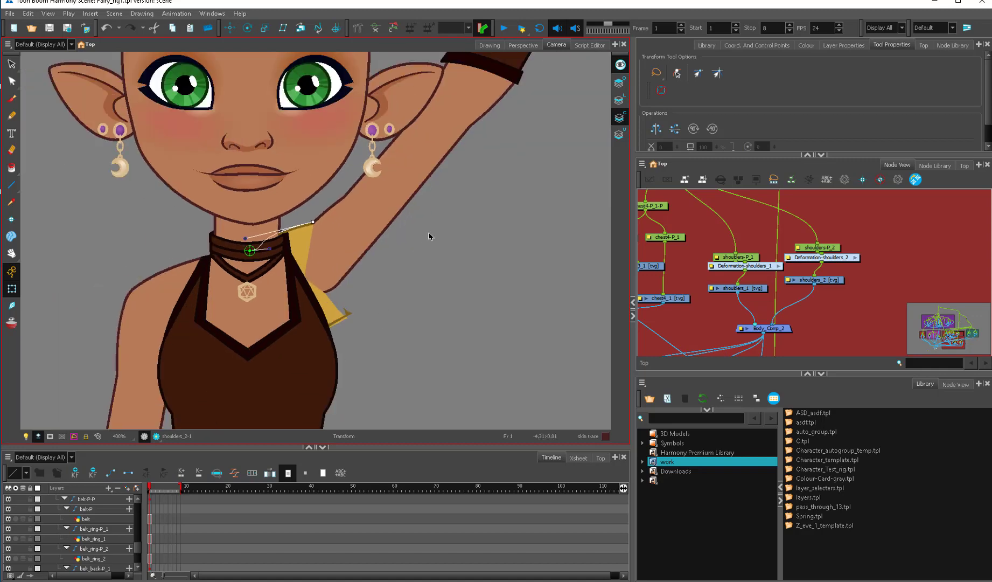
scroll(430, 226, "down", 2)
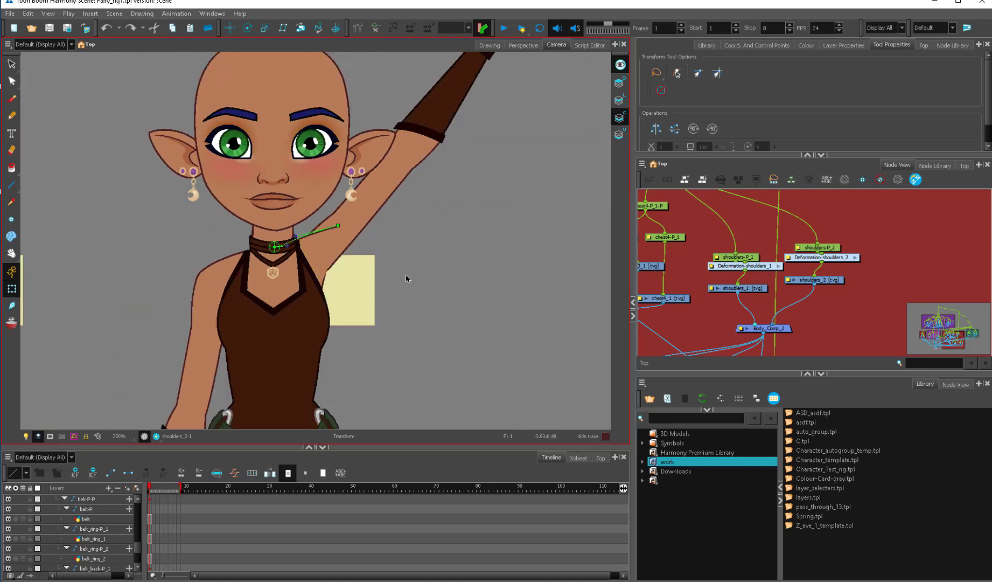
left_click(406, 278)
key("ctrl+z")
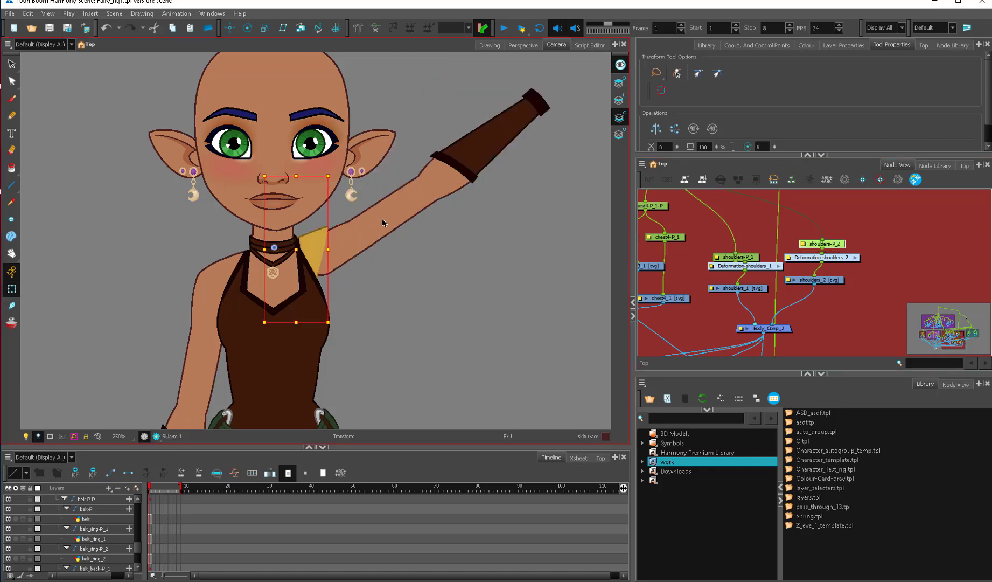
left_click(389, 212)
key("b")
key("shift+r")
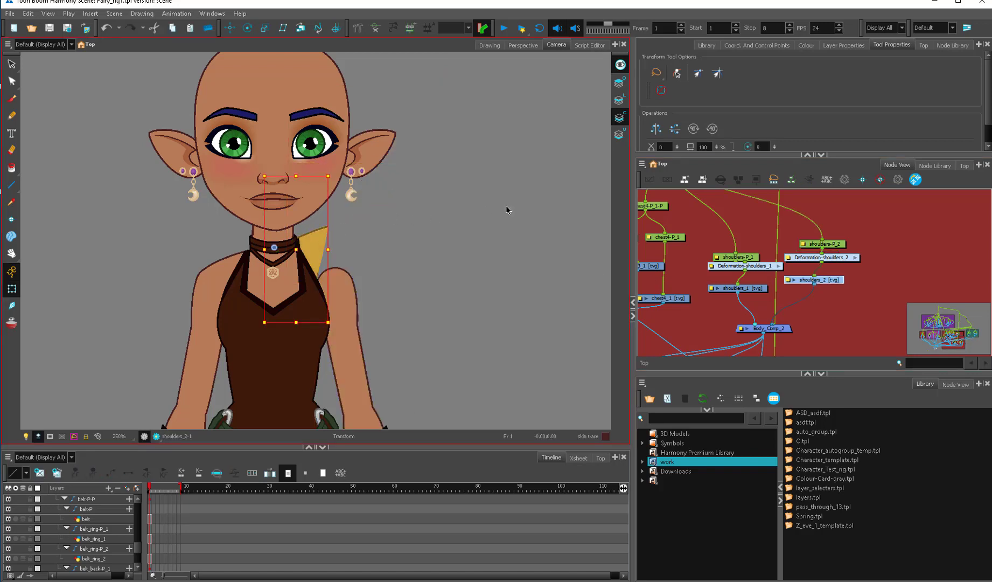
left_click(853, 255)
left_click(394, 29)
left_click(342, 281)
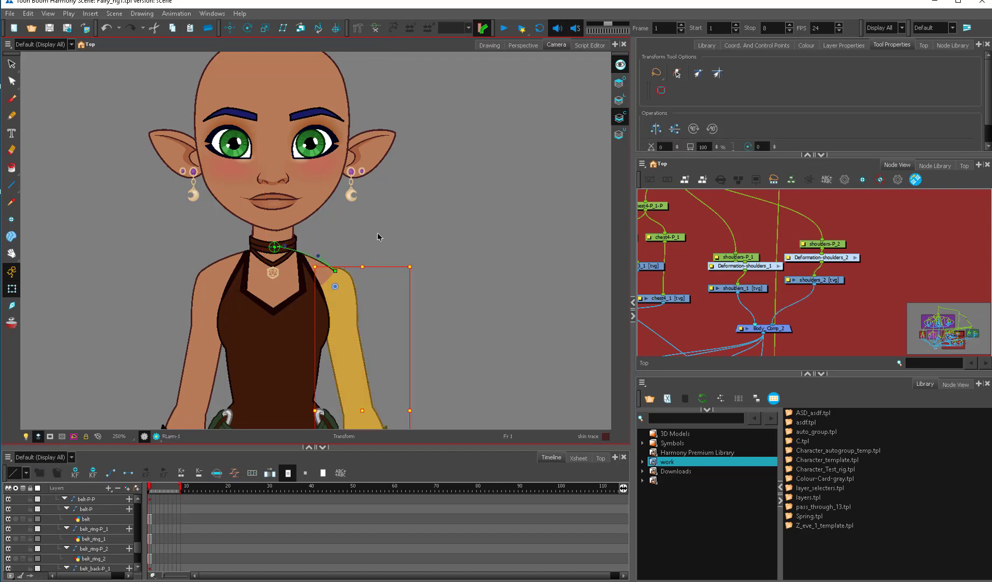
Hide the shoulder deformation controls and clear the selection.
left_click(329, 271)
key("b")
key("b")
left_click_drag(348, 245, 360, 245)
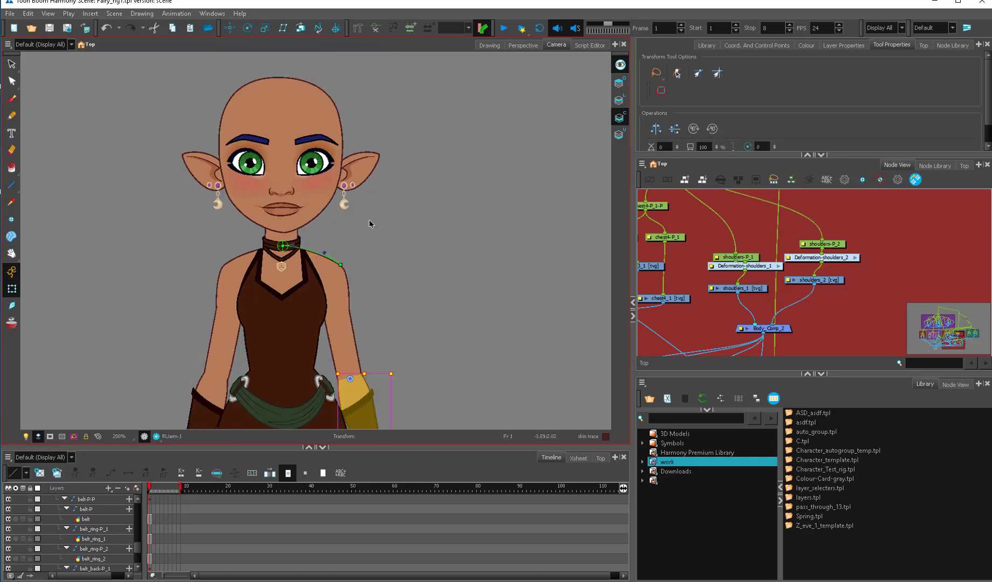
scroll(369, 219, "down", 2)
key("shift+c")
left_click(696, 279)
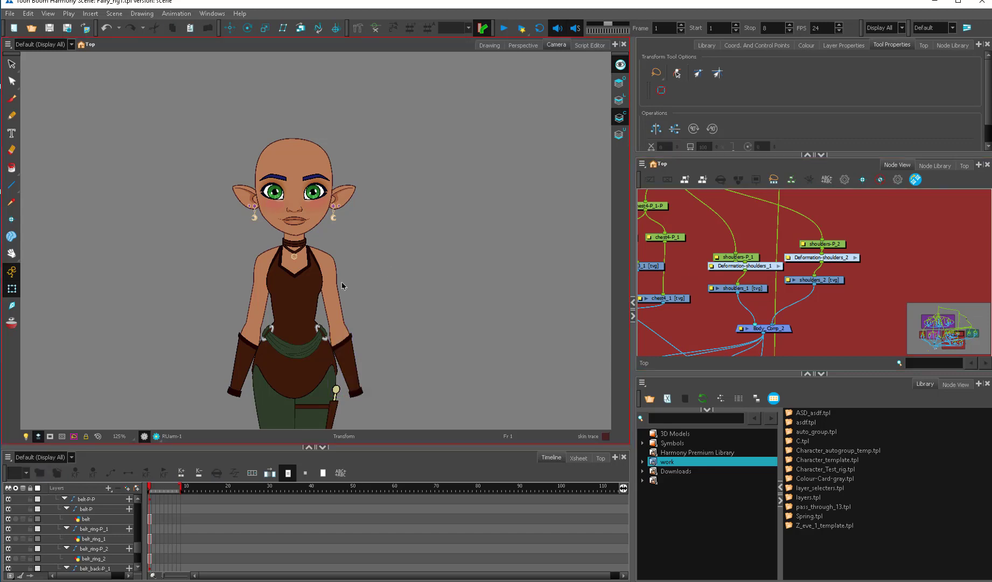
Rotate the whole upper body from the chest as a rig test and undo the rotation.
scroll(354, 307, "up", 1)
scroll(355, 309, "down", 1)
scroll(355, 310, "down", 1)
left_click_drag(355, 310, 374, 286)
left_click(323, 220)
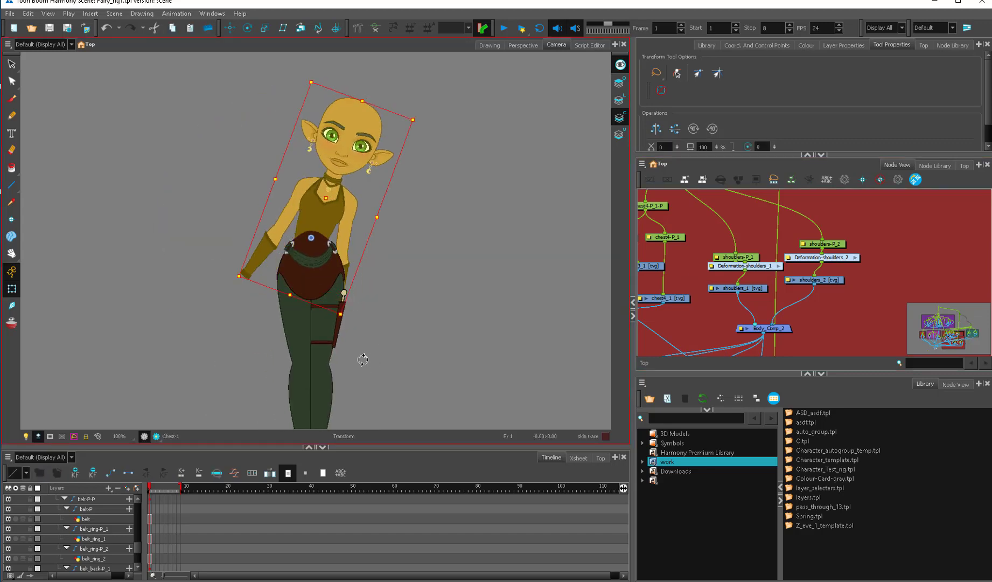
key("ctrl+z")
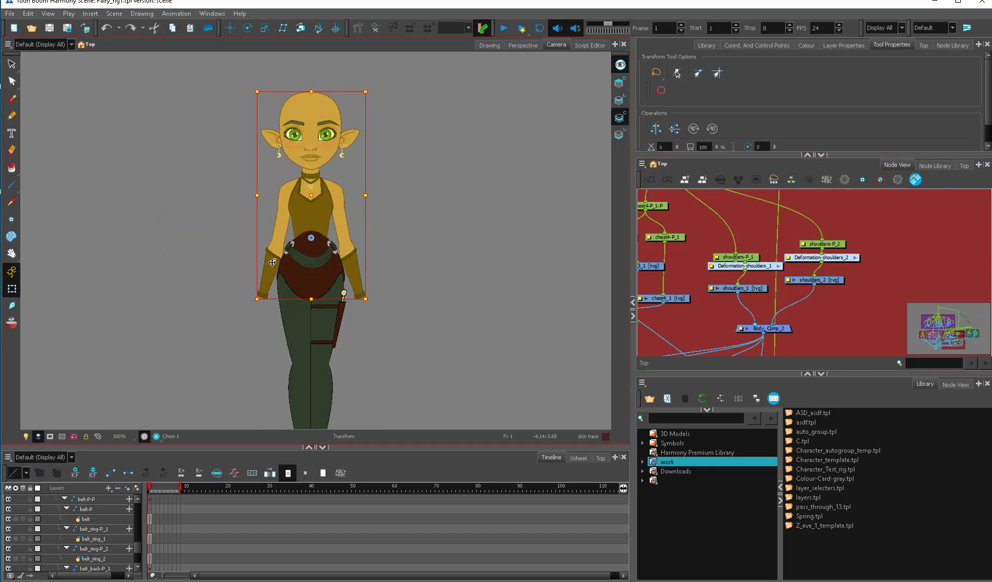
Test swinging the left forearm across the body and undo the move.
left_click(270, 259)
scroll(291, 297, "up", 2)
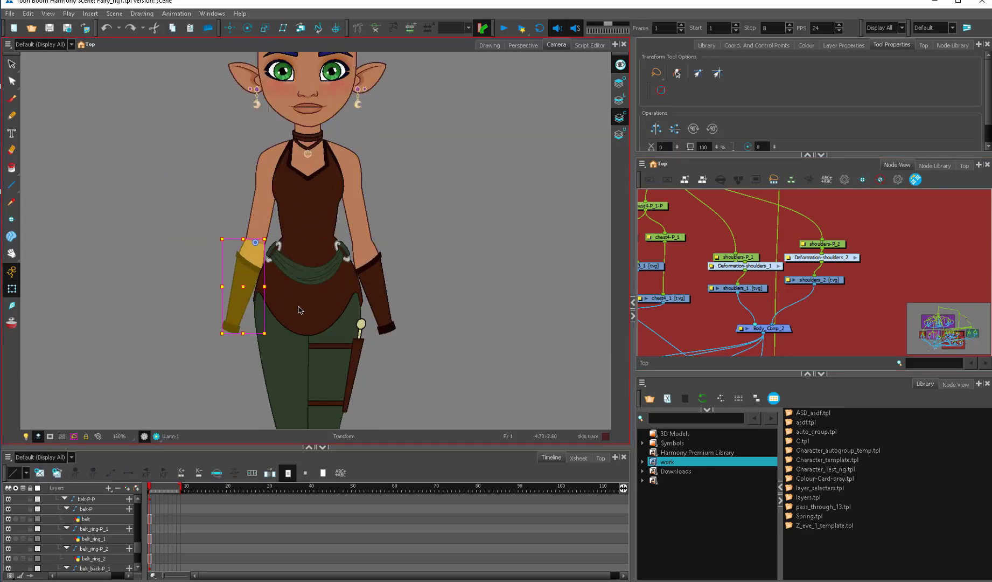
left_click_drag(268, 336, 348, 237)
key("ctrl+z")
Locate the left forearm drawing in the node network and duplicate the L_arm_Comp composite.
key("o")
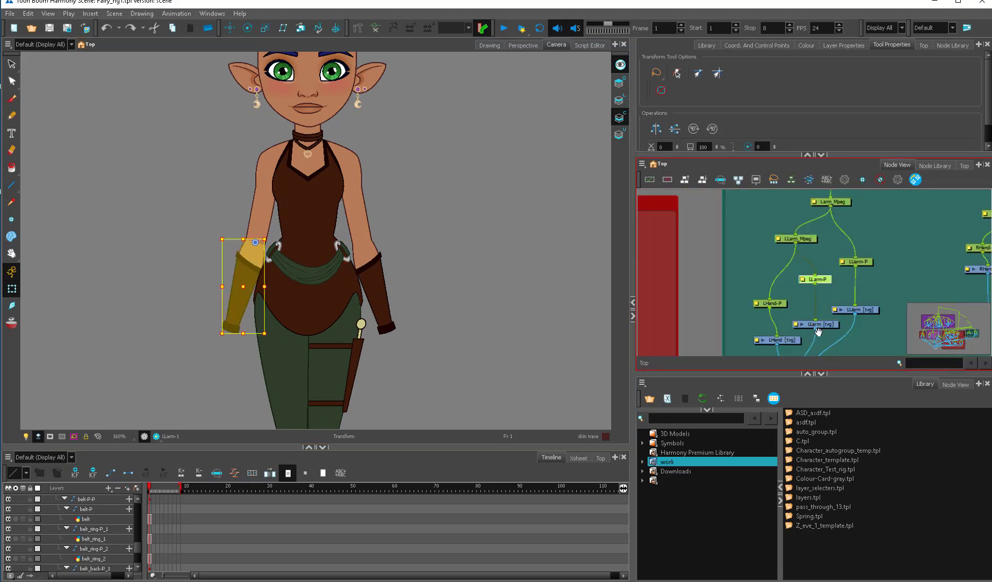
left_click_drag(832, 338, 753, 241)
left_click(744, 281)
key("ctrl+c")
key("ctrl+v")
Reconnect the left forearm and LHand drawings to L_arm_Comp_1 and place that composite beneath the original L_arm_Comp.
left_click(728, 253)
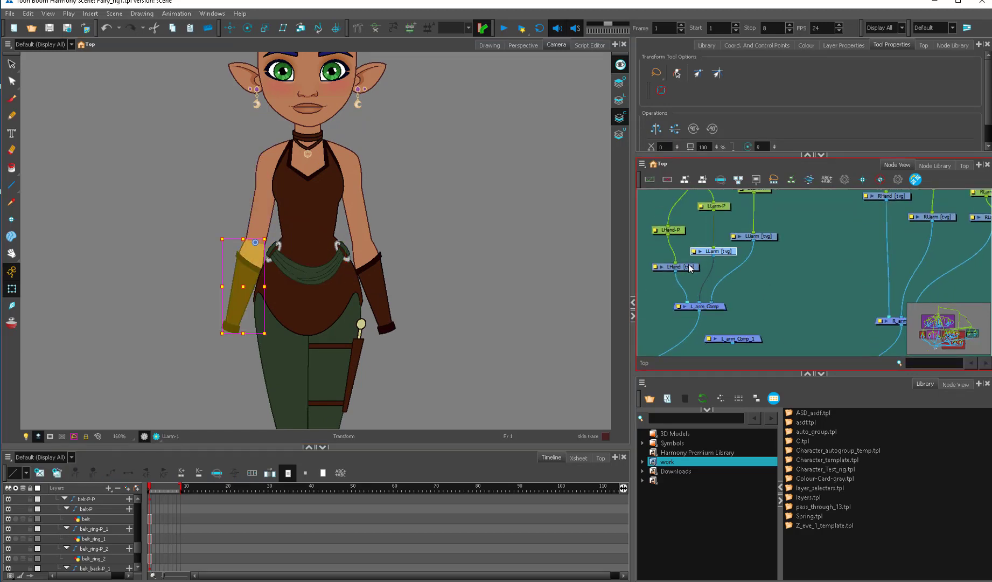
left_click(690, 269)
scroll(698, 277, "down", 1)
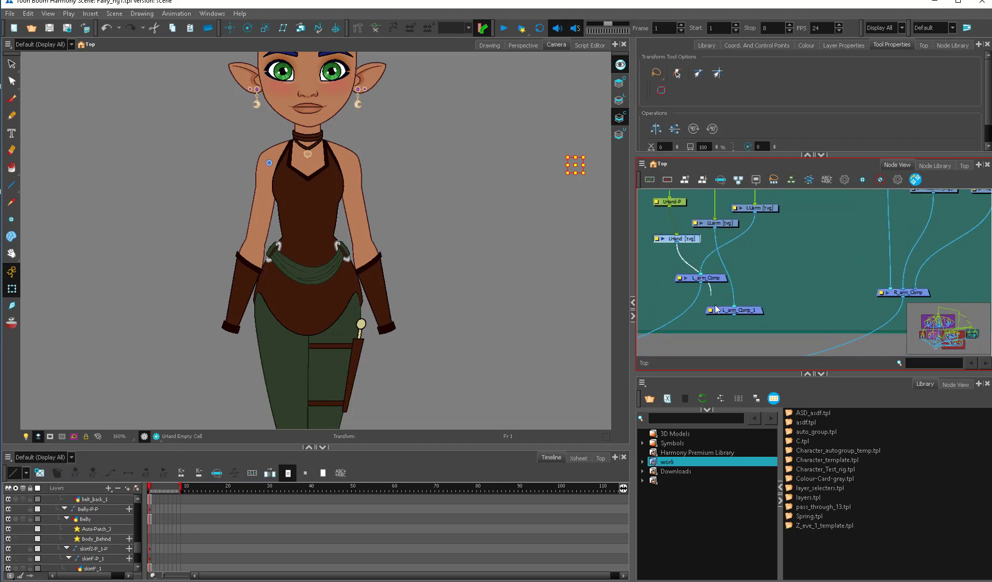
left_click_drag(716, 308, 722, 307)
left_click_drag(723, 310, 675, 301)
Duplicate R_arm_Comp and reconnect the right forearm and hand drawings to the R_arm_Comp_1 copy.
left_click(901, 292)
key("ctrl+c")
key("ctrl+v")
left_click_drag(911, 274, 771, 327)
scroll(733, 333, "down", 2)
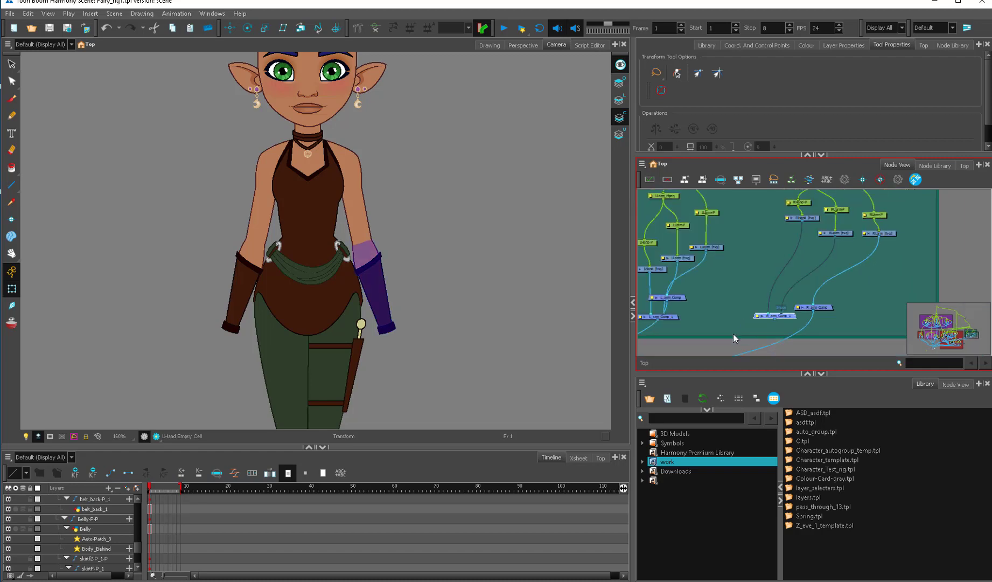
Enlarge the node network and connect the duplicated left arm composite to the main character composite below the Lowerbody group.
scroll(733, 334, "down", 1)
left_click(727, 335)
left_click_drag(691, 338, 819, 265)
scroll(816, 279, "down", 2)
left_click_drag(731, 299, 874, 252)
scroll(921, 257, "down", 2)
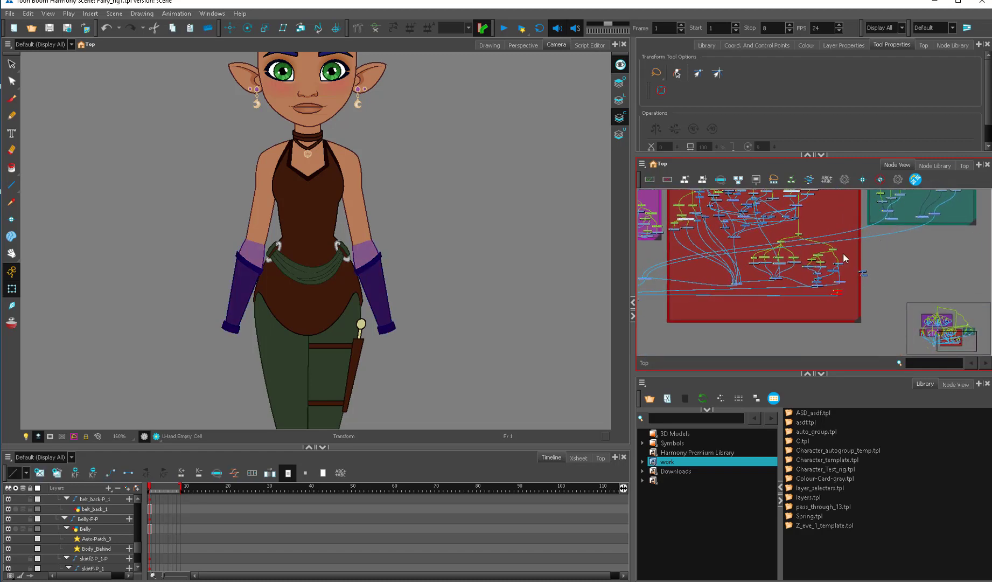
left_click_drag(739, 285, 811, 283)
scroll(815, 283, "up", 2)
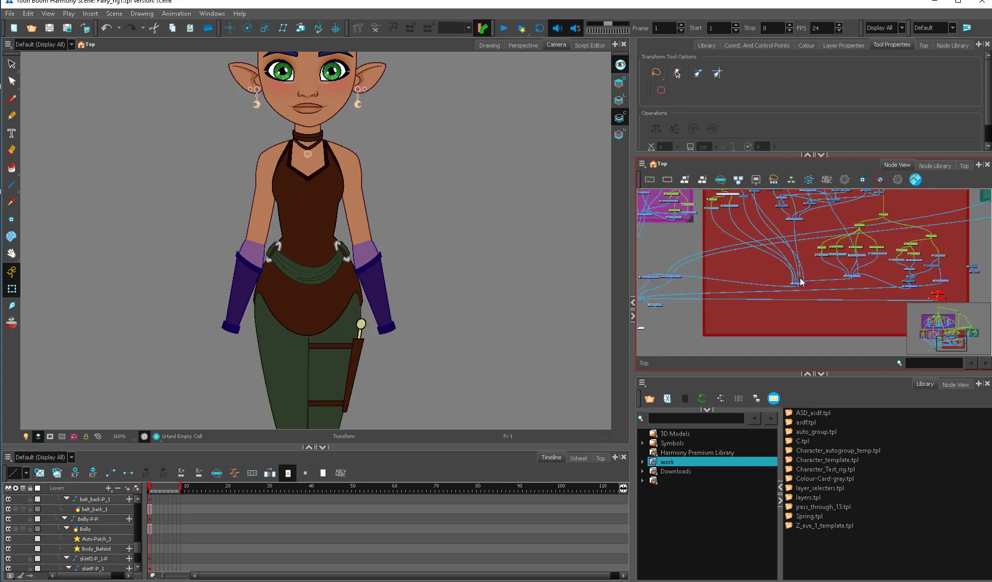
key("super+Up")
key("grave")
scroll(548, 353, "up", 2)
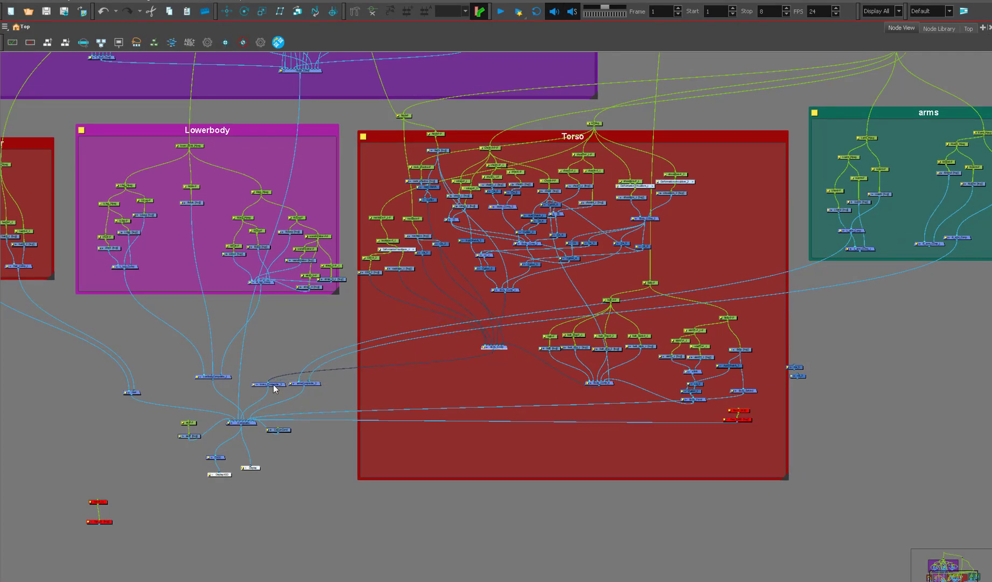
left_click_drag(274, 385, 275, 381)
left_click_drag(860, 251, 238, 421)
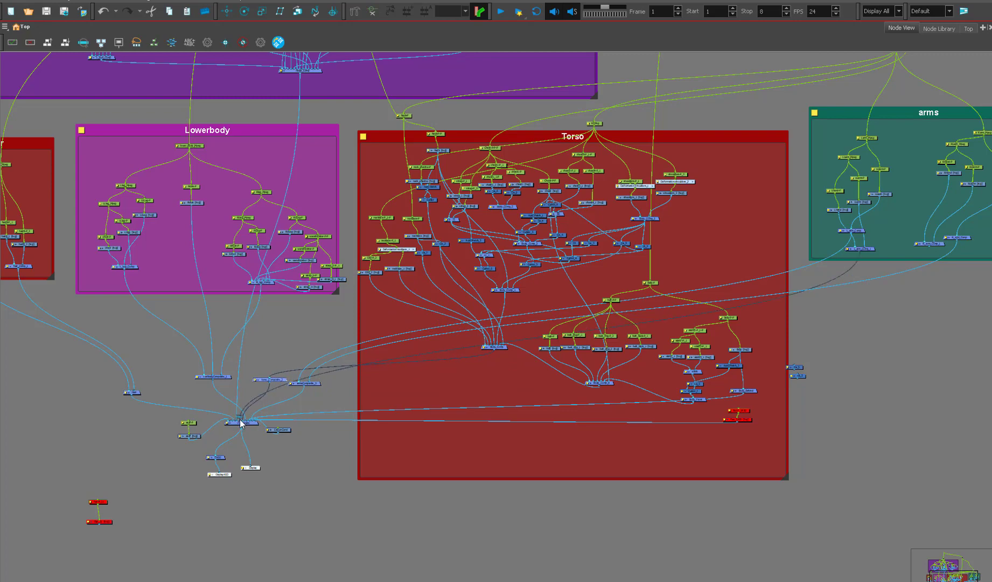
Connect the duplicated right arm composite to the main character composite, and move LwrBodyComposite_1 closer to that composite.
left_click_drag(929, 246, 244, 424)
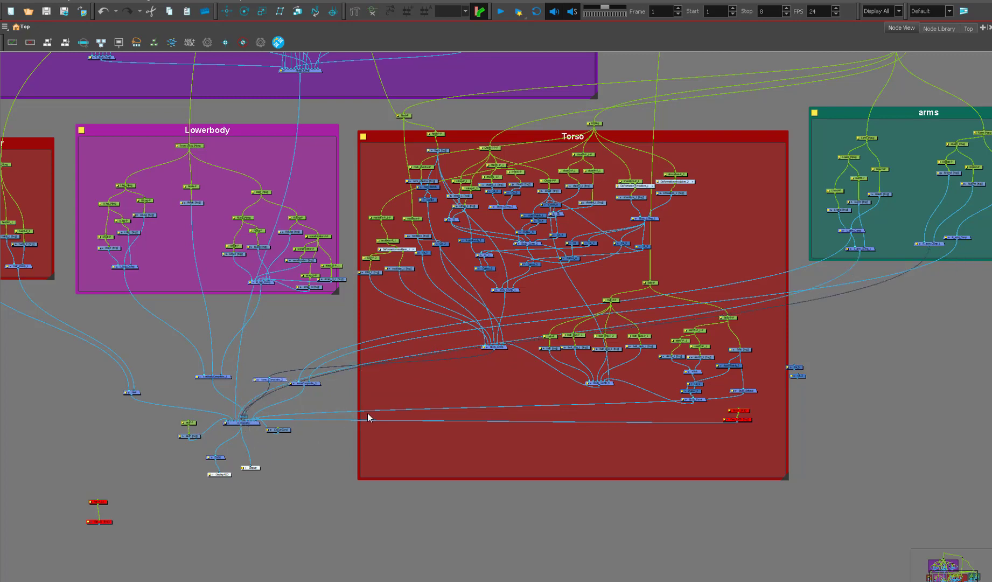
key("ctrl+f")
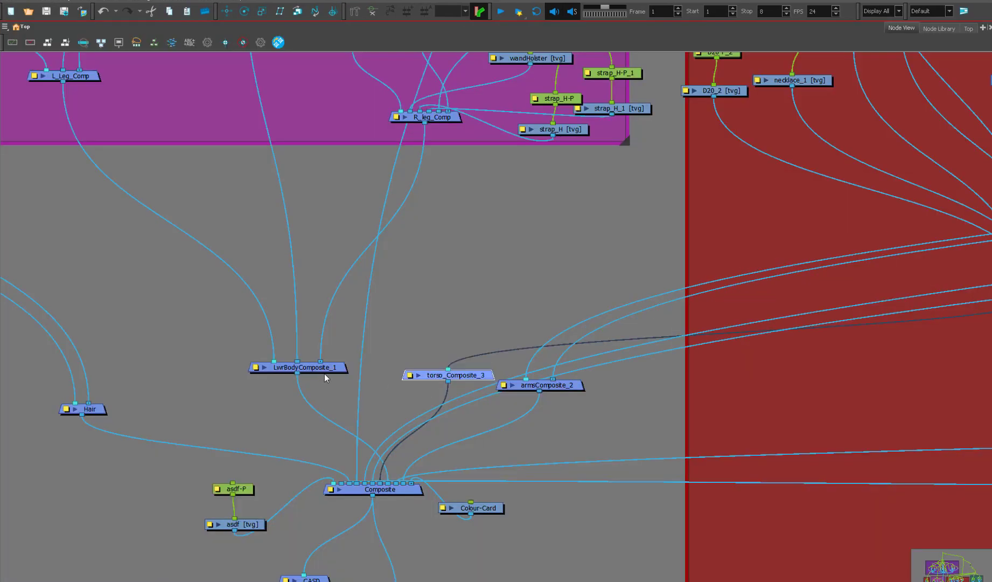
left_click_drag(325, 374, 333, 382)
scroll(451, 398, "down", 1)
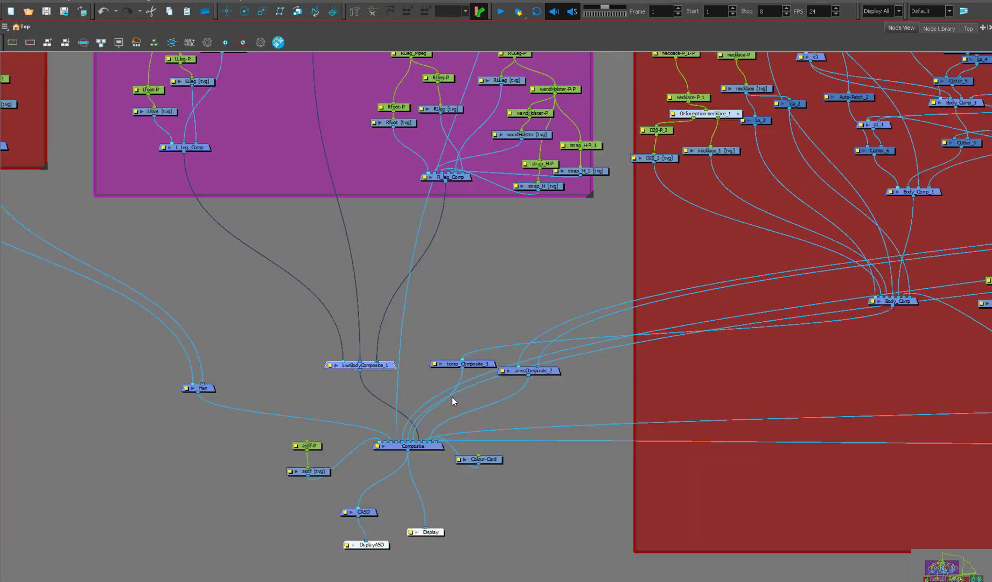
key("ctrl+f")
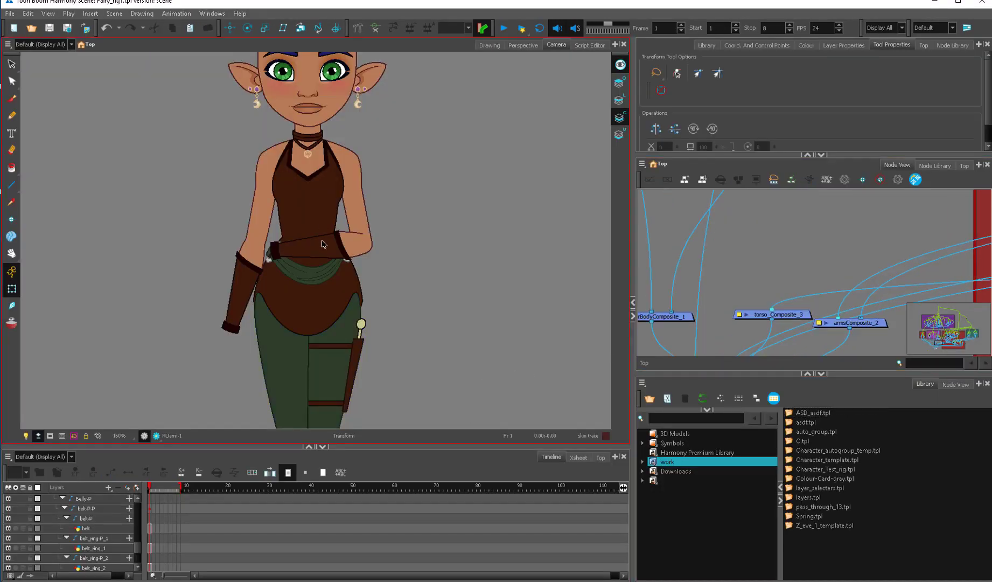
Test the arm layering by swinging the right arm outward with its forearm across the torso and raising the left forearm over the chest.
left_click(321, 240)
left_click_drag(374, 214, 382, 228)
left_click(367, 291)
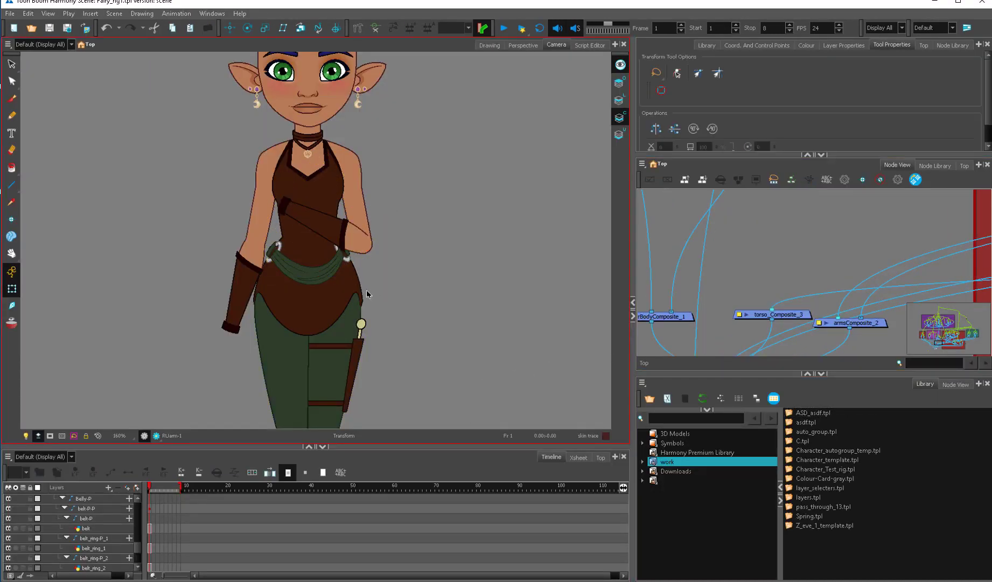
left_click(355, 240)
left_click_drag(380, 279, 397, 254)
left_click(345, 231)
scroll(317, 240, "up", 1)
left_click(221, 310)
left_click_drag(260, 361, 237, 226)
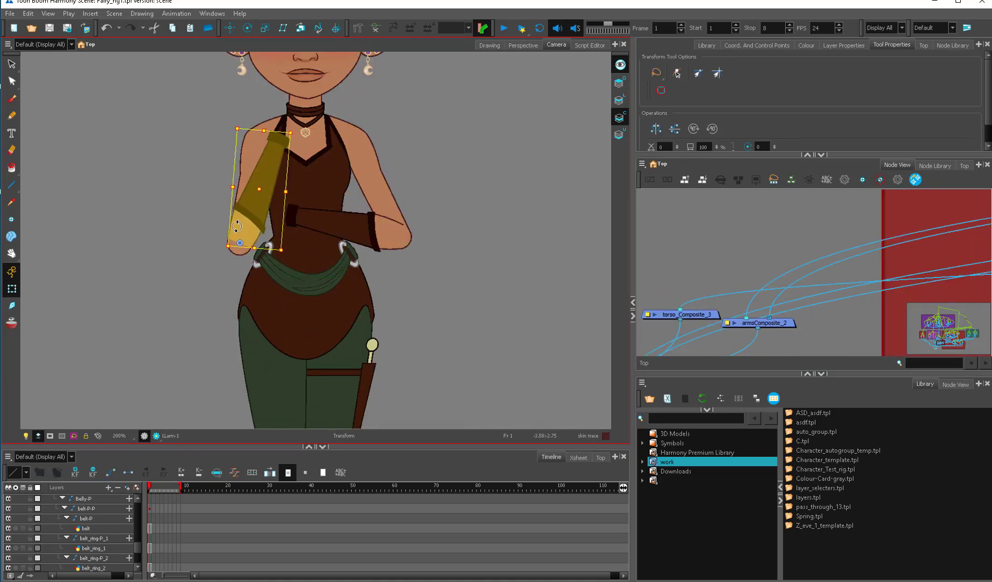
Spread both upper arms outward with both forearms across the waist to check how they overlap the body.
left_click(443, 189)
scroll(443, 188, "down", 1)
left_click_drag(354, 239, 377, 344)
scroll(377, 343, "down", 1)
left_click(364, 319)
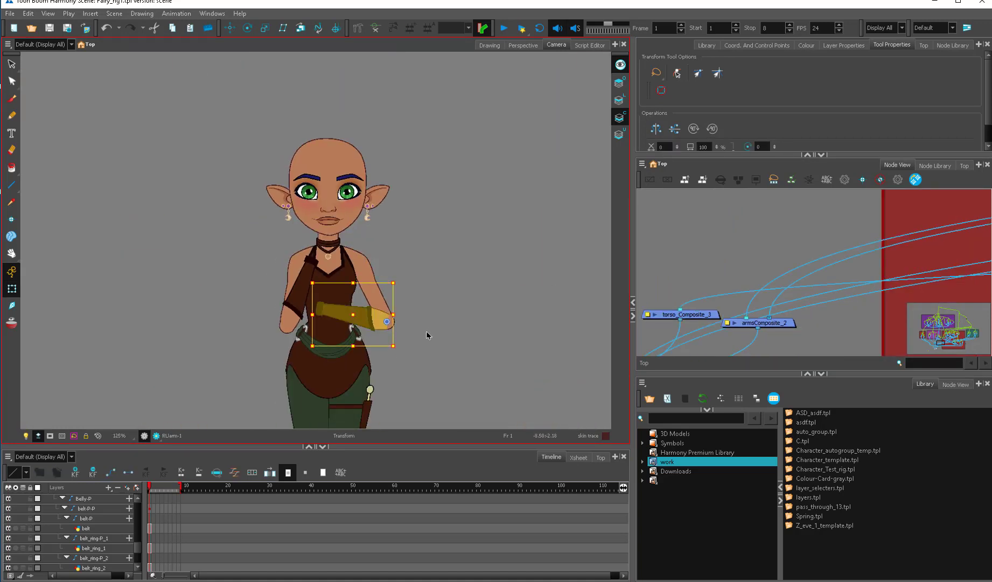
left_click(427, 335)
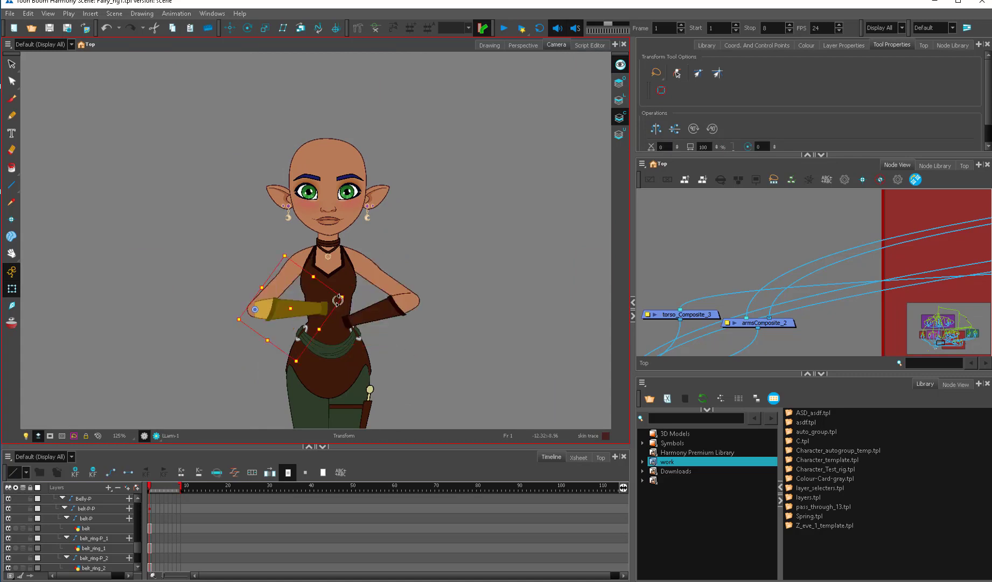
left_click(387, 336)
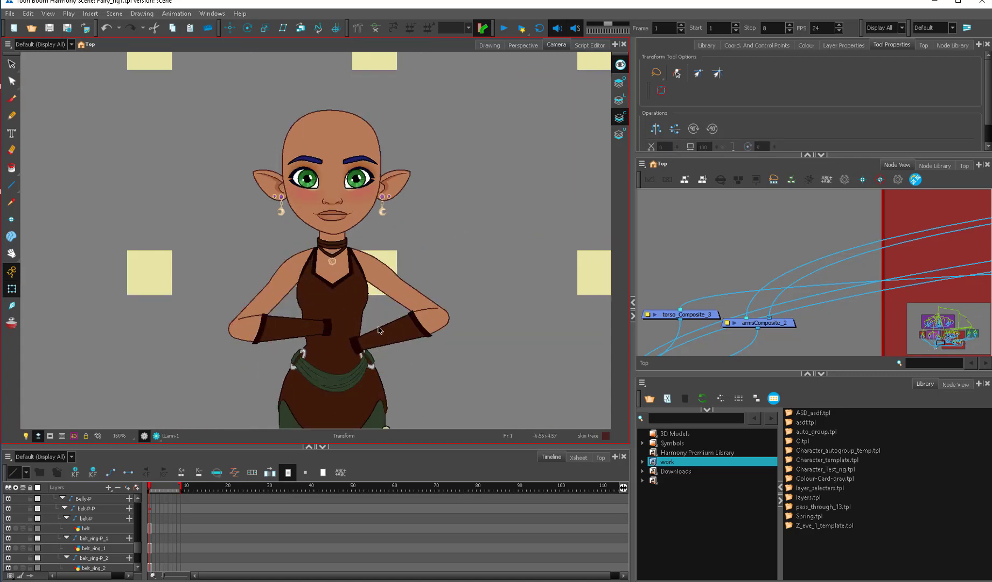
scroll(388, 314, "up", 2)
scroll(434, 331, "down", 2)
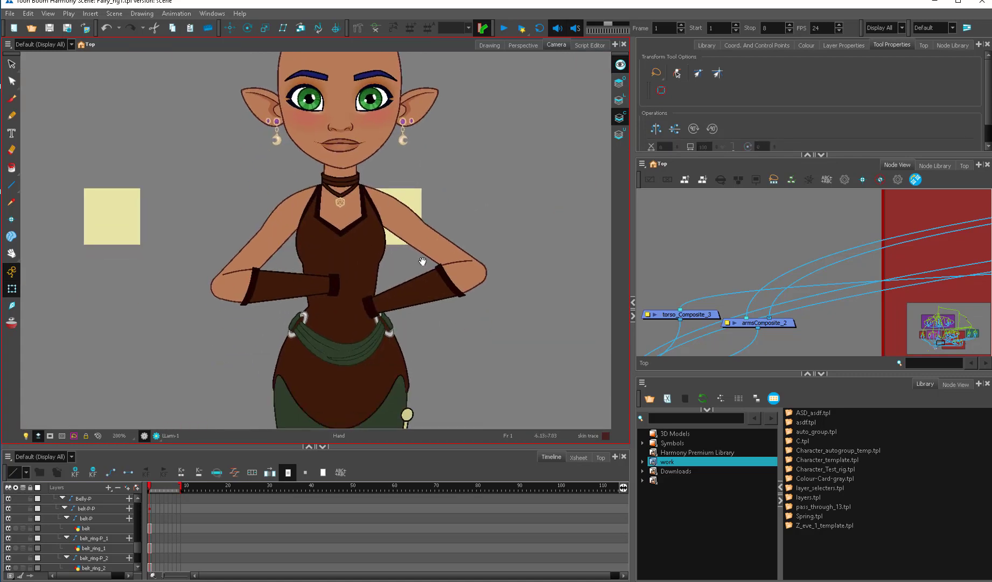
Try a lighter brown for the bracer2 colour with hue 17, saturation 54 and value 57.
left_click(301, 273)
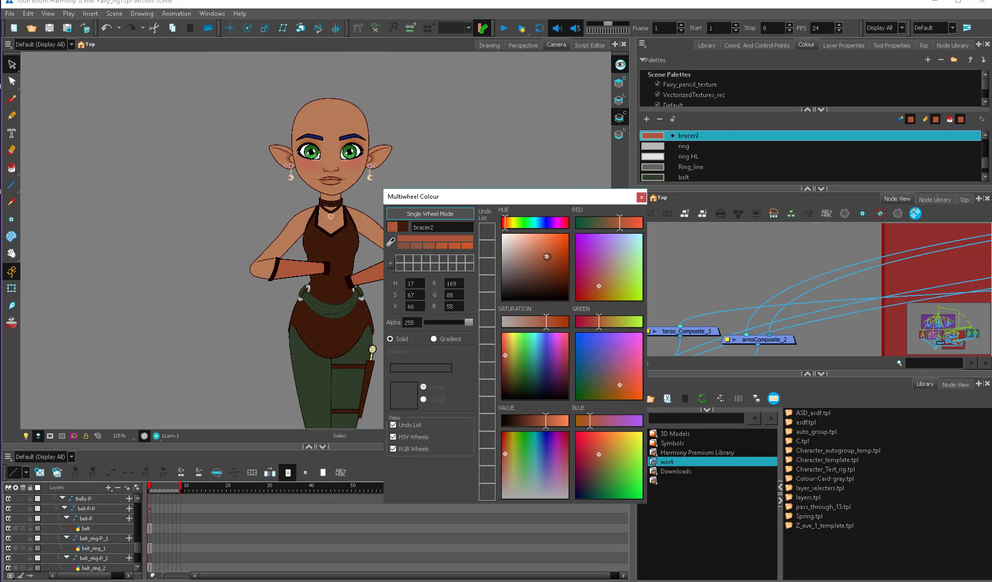
left_click_drag(547, 257, 536, 265)
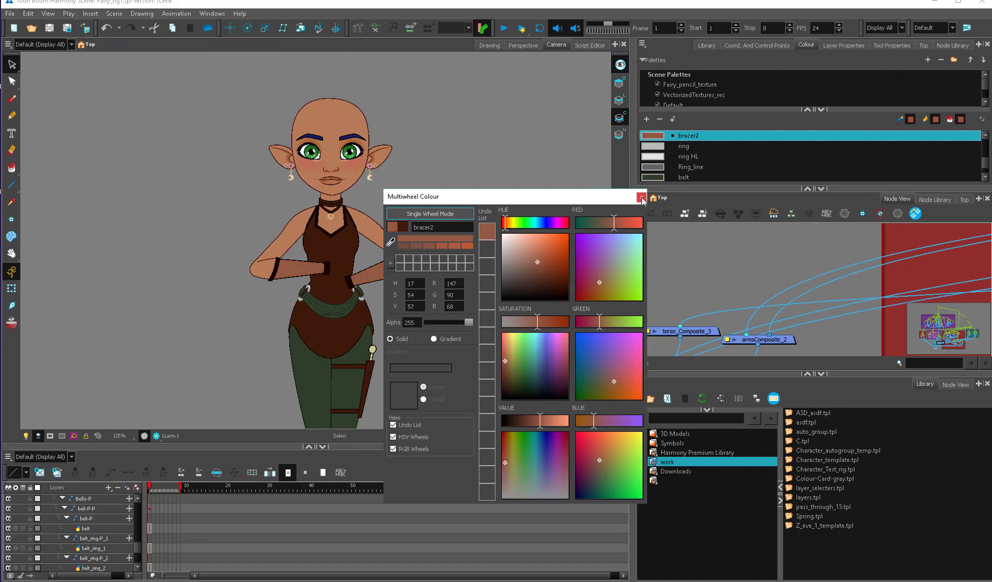
left_click(642, 198)
scroll(335, 252, "up", 1)
Try a light tan for the bracer1 colour, and revert the bracer colour and arm pose tests.
left_click(332, 269)
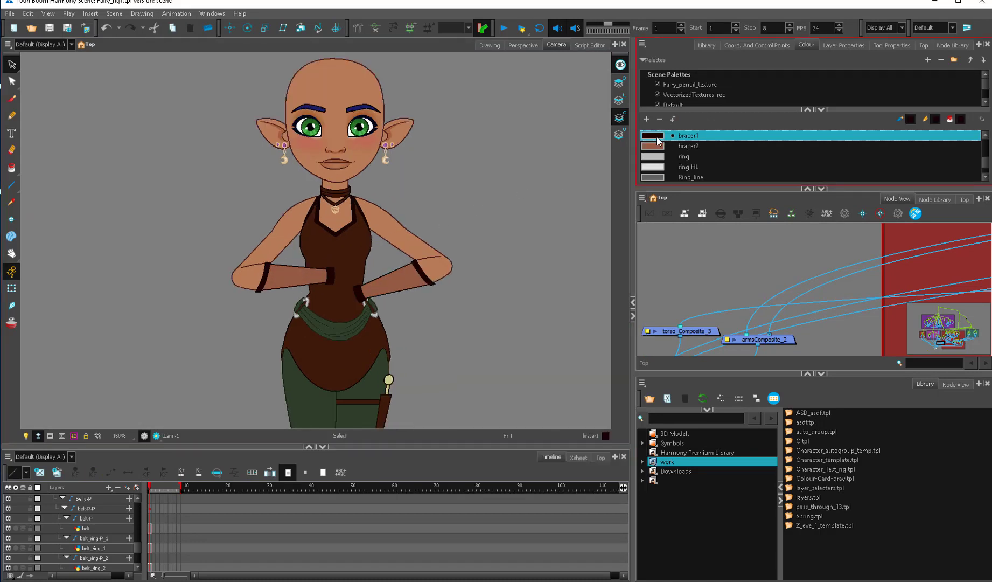
double_click(653, 135)
left_click(516, 257)
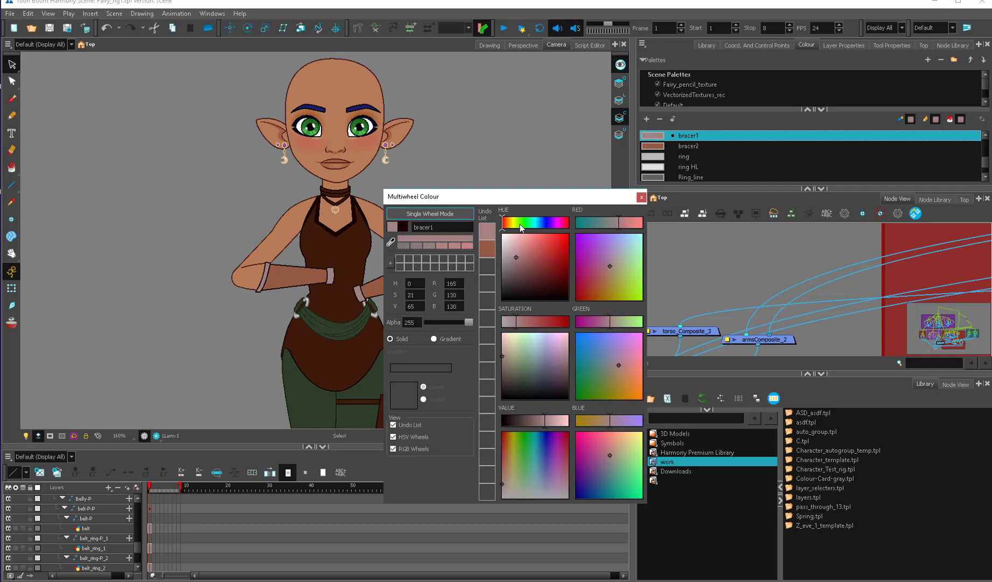
left_click_drag(521, 229, 508, 223)
left_click(533, 254)
left_click(641, 197)
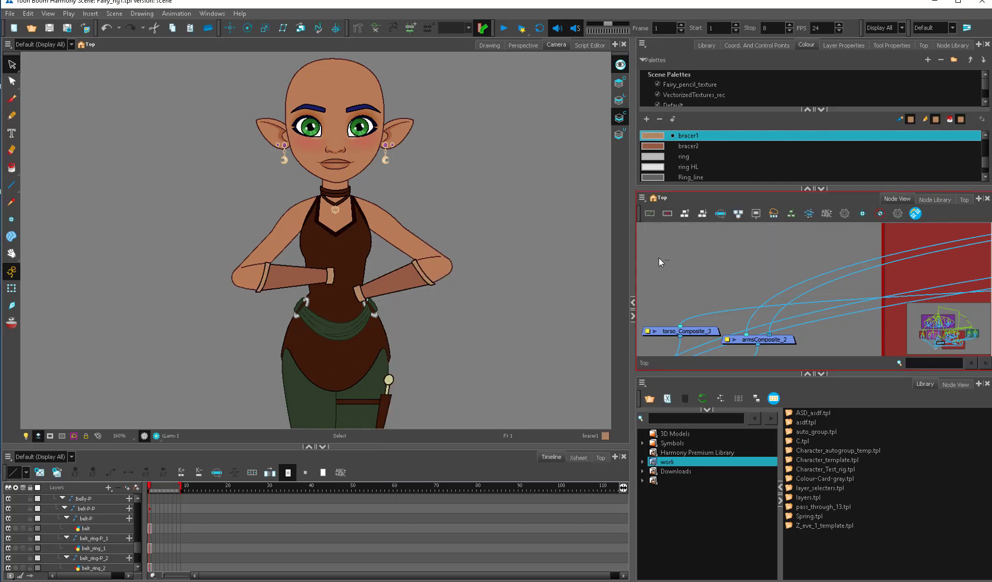
key("shift+z")
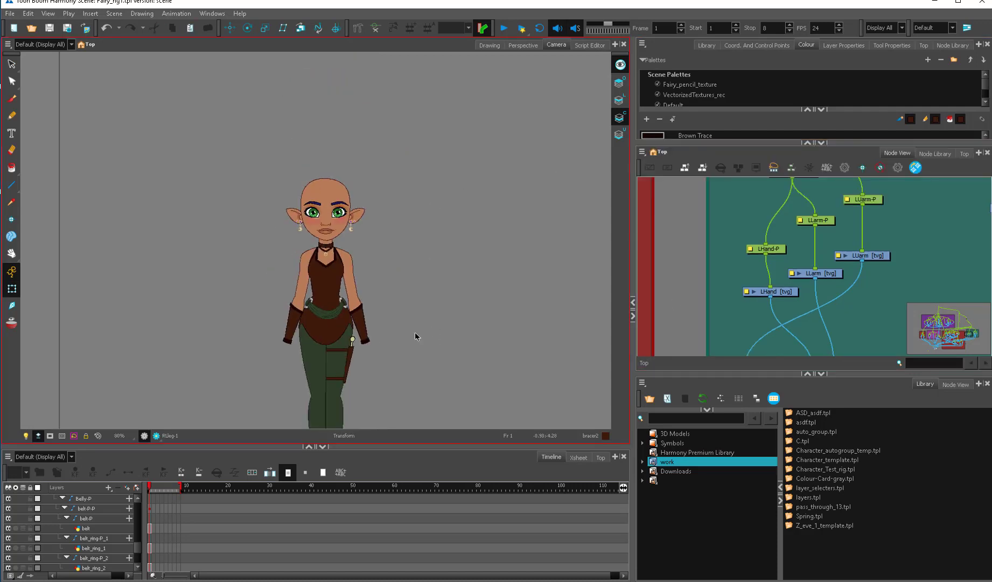
Delete the asdf drawing with its peg, and connect the fae turnaround reference drawing to the CASD composite.
left_click(154, 486)
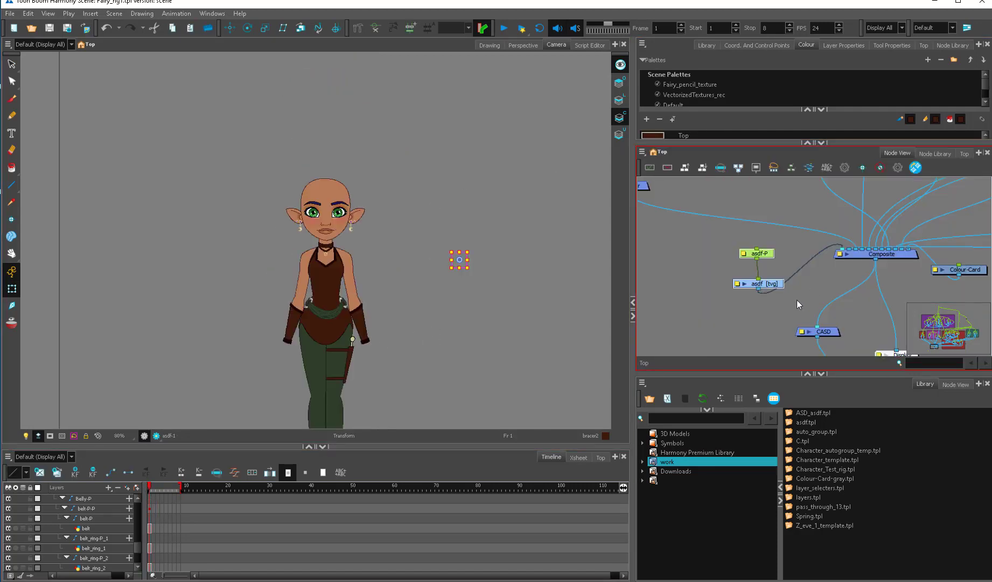
key("Delete")
left_click_drag(765, 317, 798, 218)
scroll(799, 217, "down", 2)
left_click_drag(667, 299, 690, 332)
key("a")
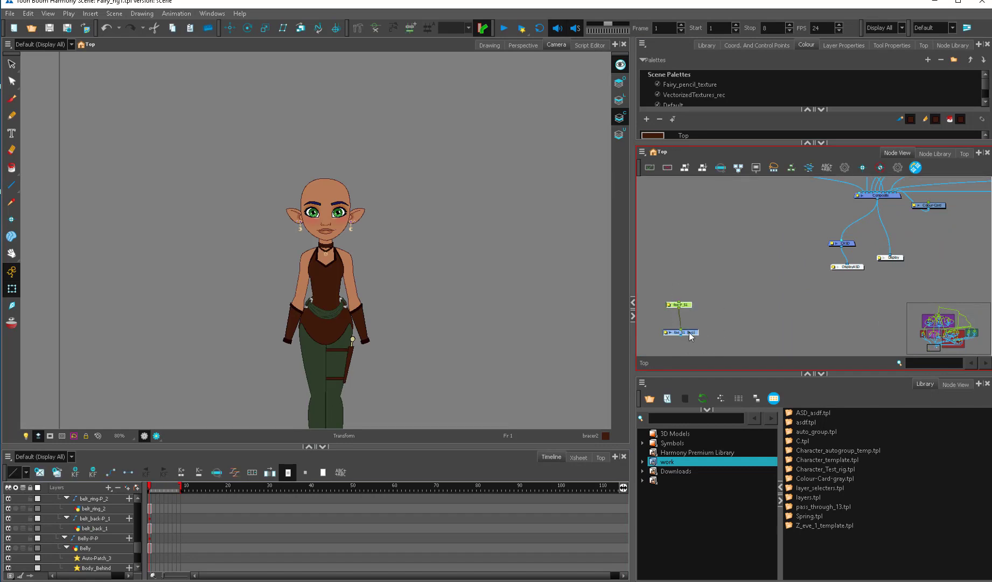
scroll(769, 224, "down", 2)
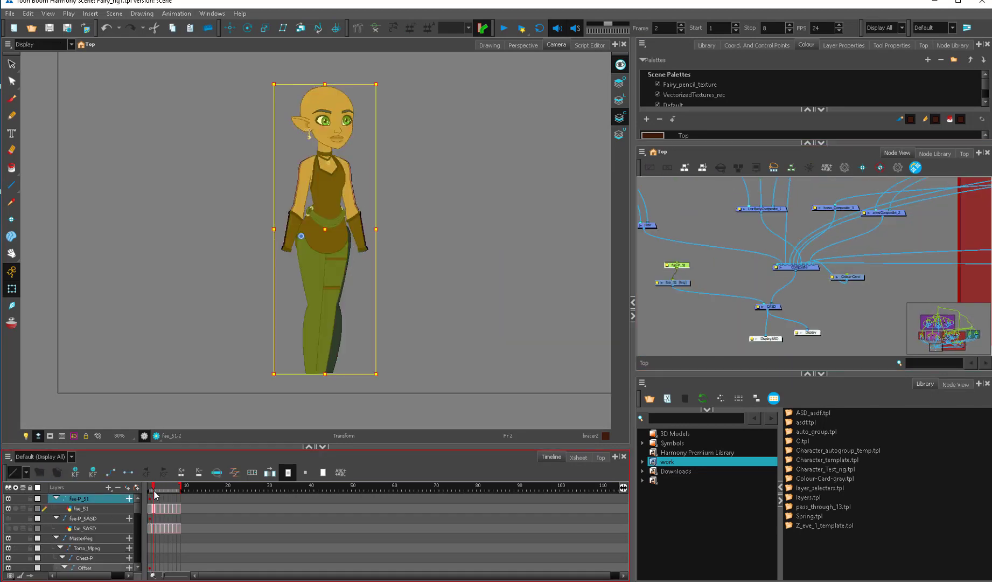
Place the fae reference drawing behind the character rig in the CASD composite, and show both on frame 2.
left_click_drag(155, 491, 143, 467)
left_click(726, 276)
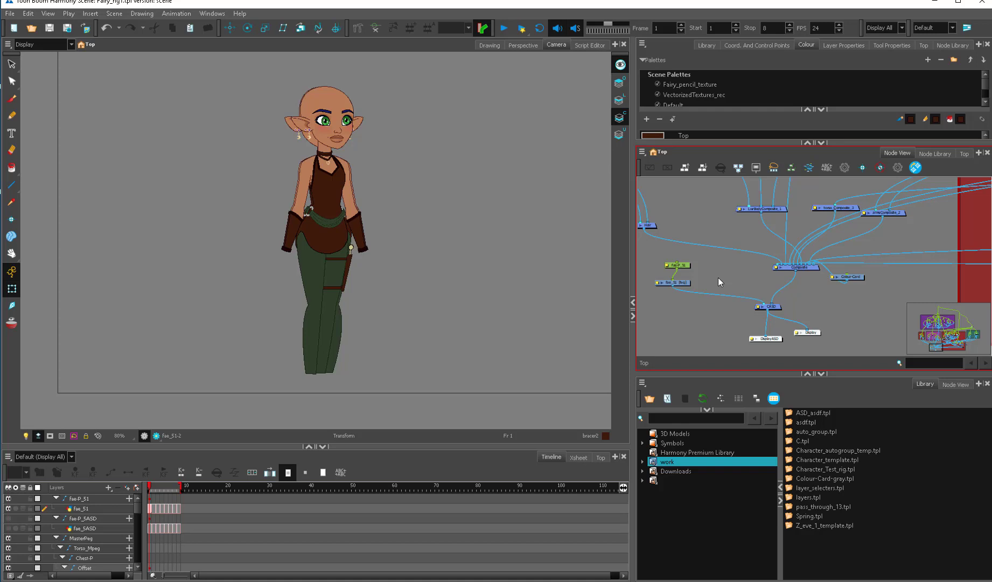
left_click_drag(678, 265, 671, 268)
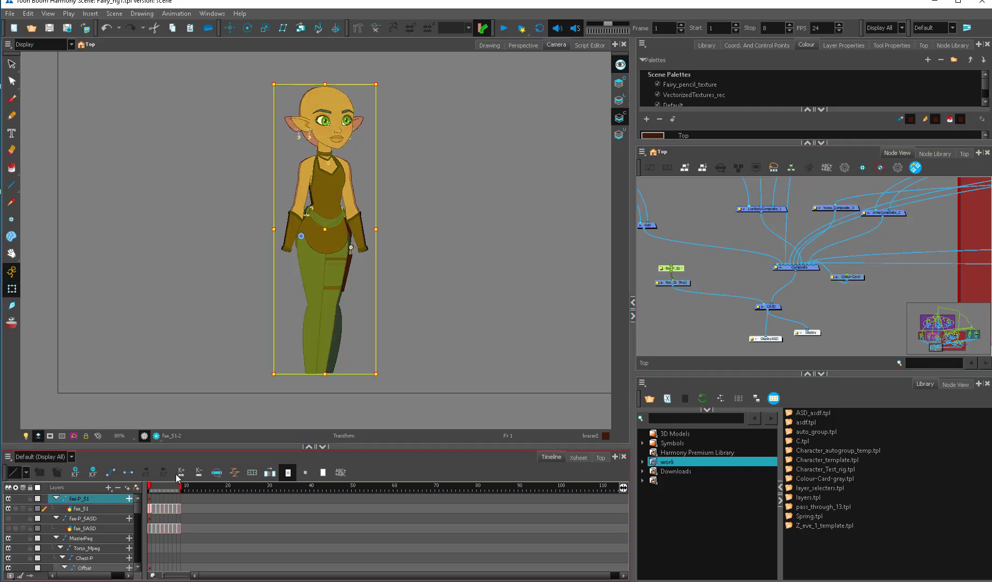
left_click(155, 507)
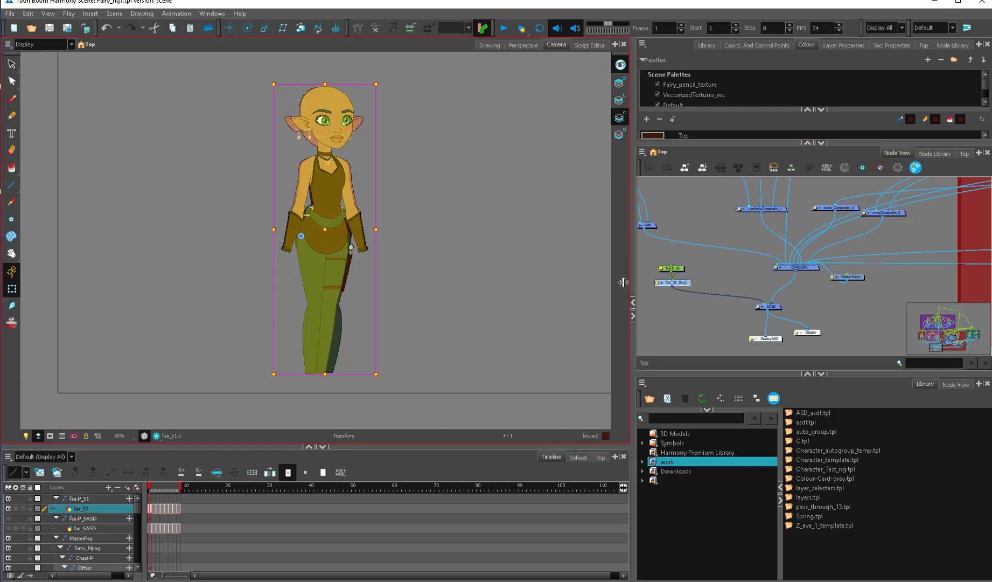
left_click(154, 485)
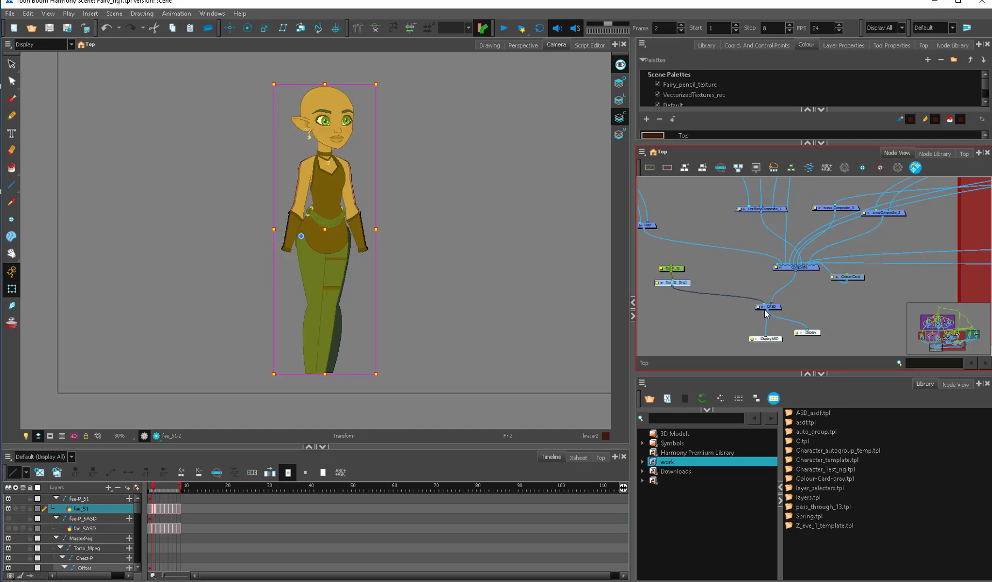
left_click_drag(770, 305, 770, 305)
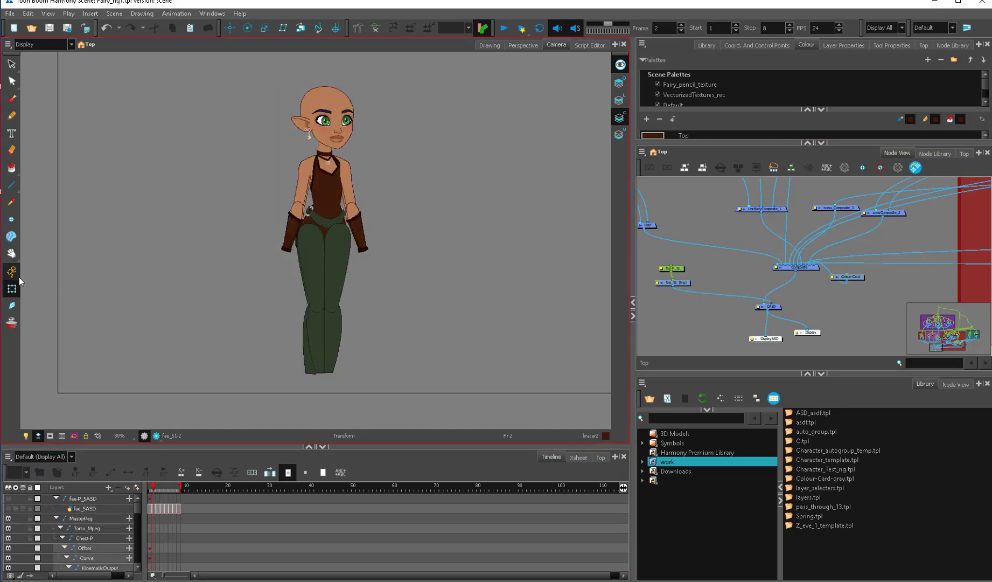
left_click_drag(508, 243, 483, 298)
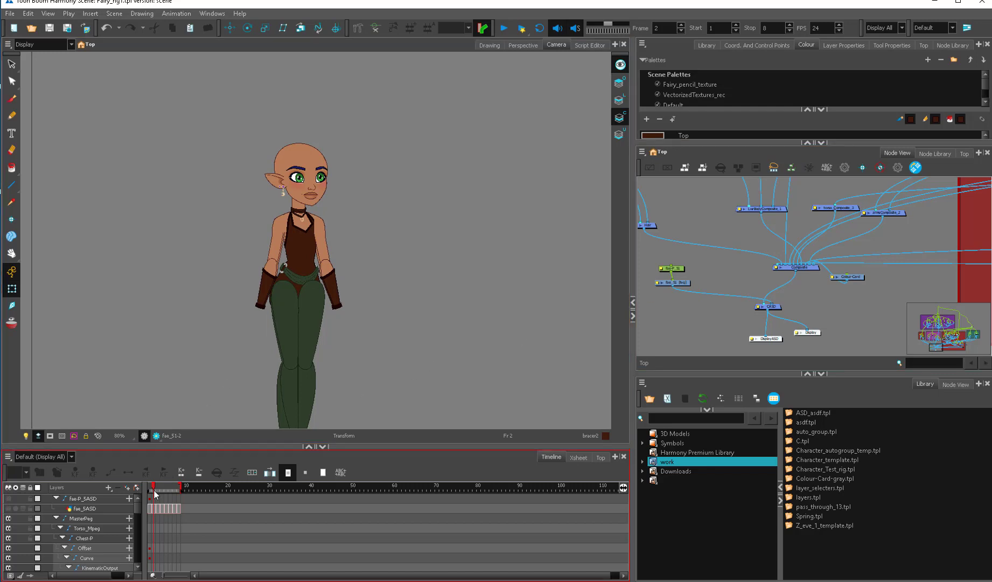
Move the head's master peg down into the Head group and reposition the neighbouring peg beside it.
left_click_drag(154, 487, 154, 488)
left_click_drag(939, 343, 941, 316)
left_click_drag(792, 256, 709, 350)
left_click(713, 275)
scroll(749, 265, "down", 2)
left_click_drag(828, 321, 831, 260)
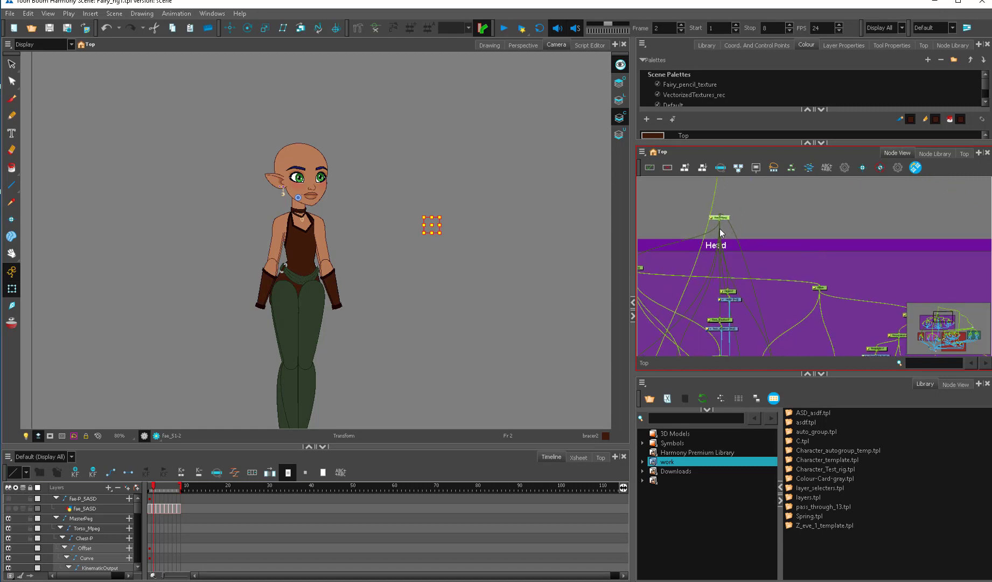
left_click_drag(642, 273, 655, 288)
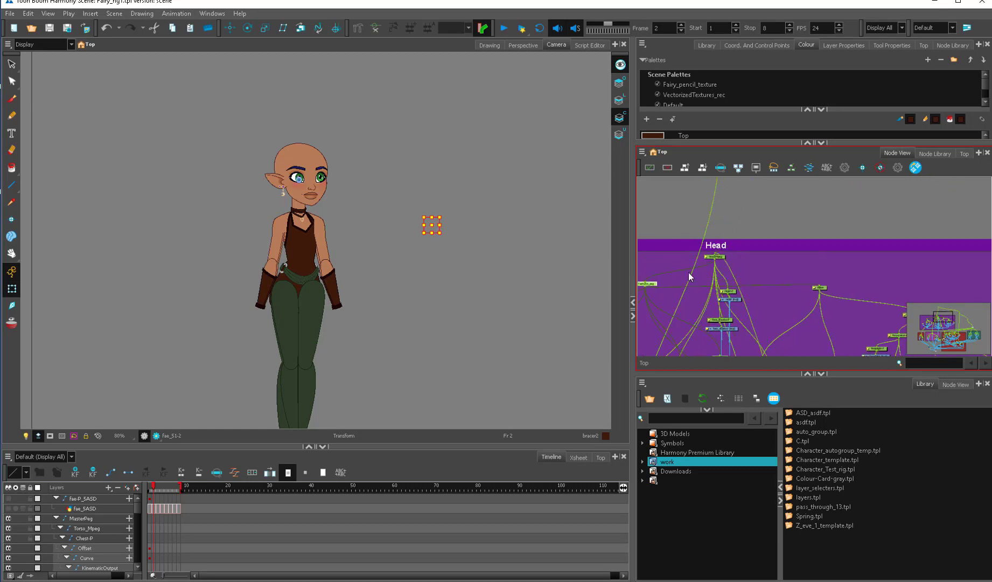
left_click(745, 221)
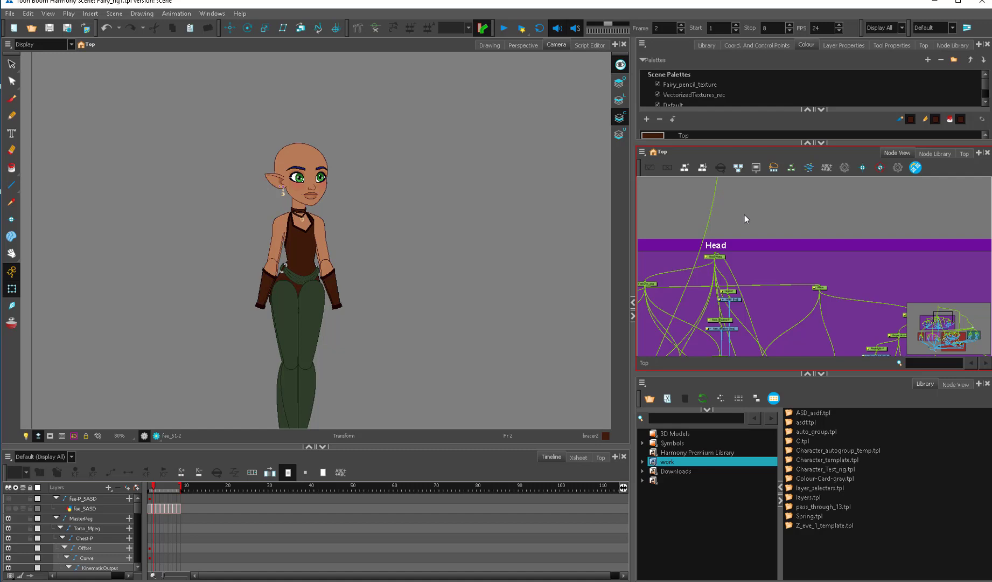
Locate the MasterPeg above the Head group, select it and examine which parts of the fairy it controls.
left_click_drag(944, 318, 940, 310)
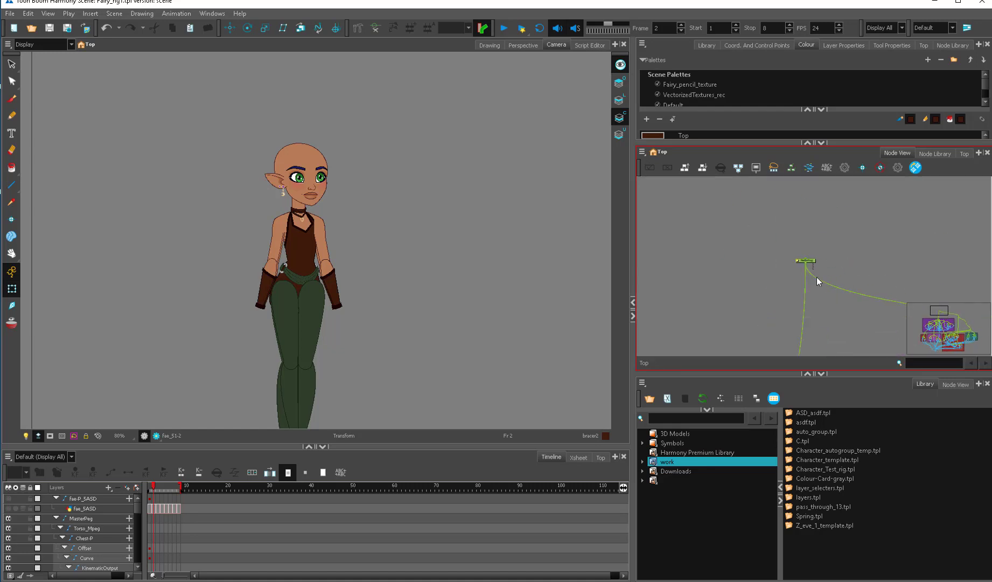
left_click(808, 261)
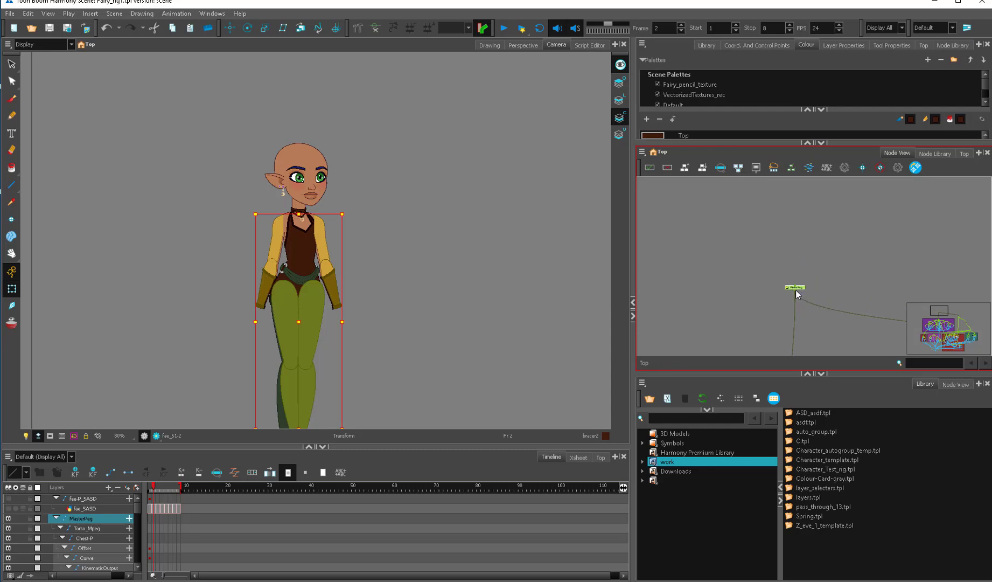
left_click_drag(506, 339, 494, 248)
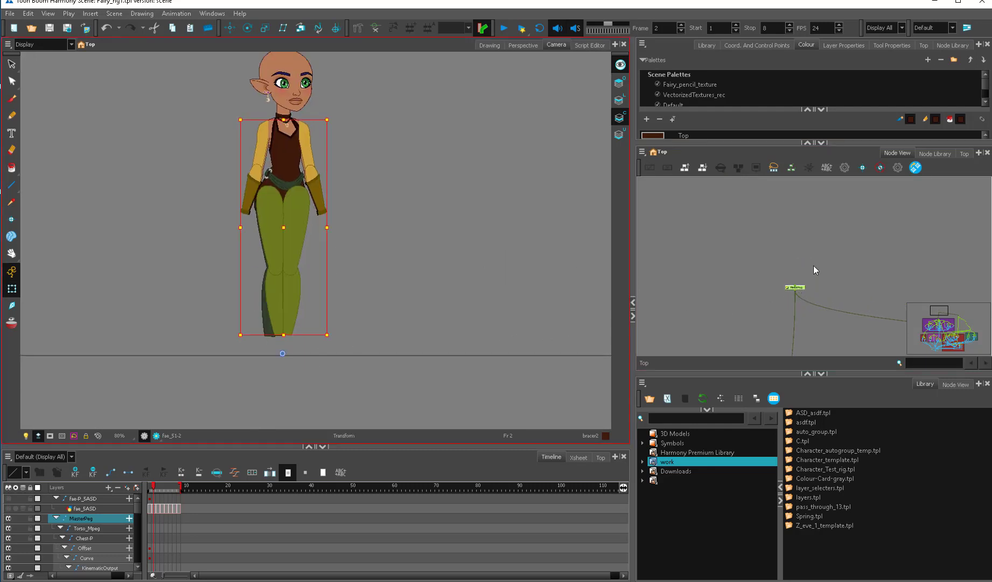
Locate and select the Torso_Mpeg peg, and widen the node network area.
left_click_drag(942, 322, 963, 313)
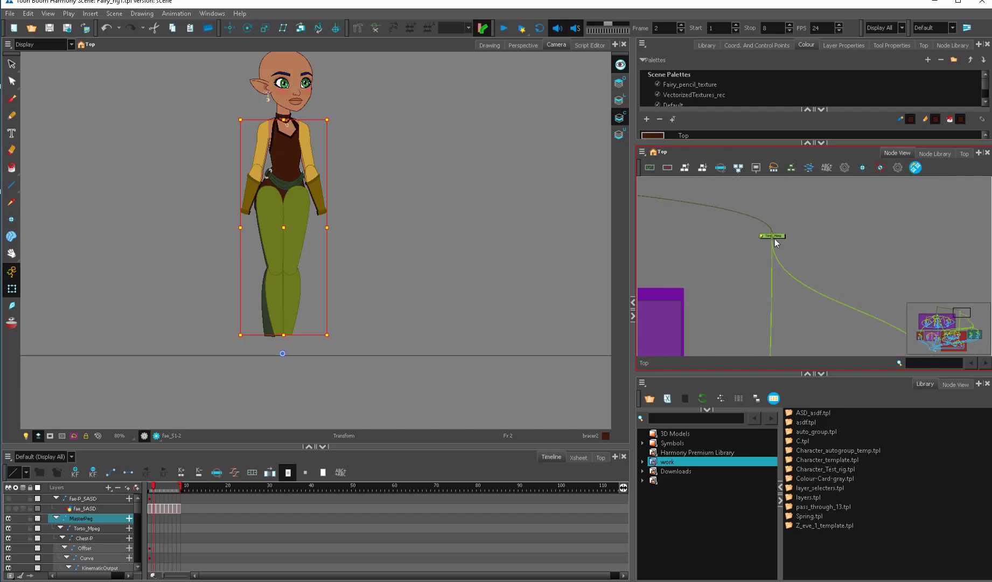
left_click(774, 237)
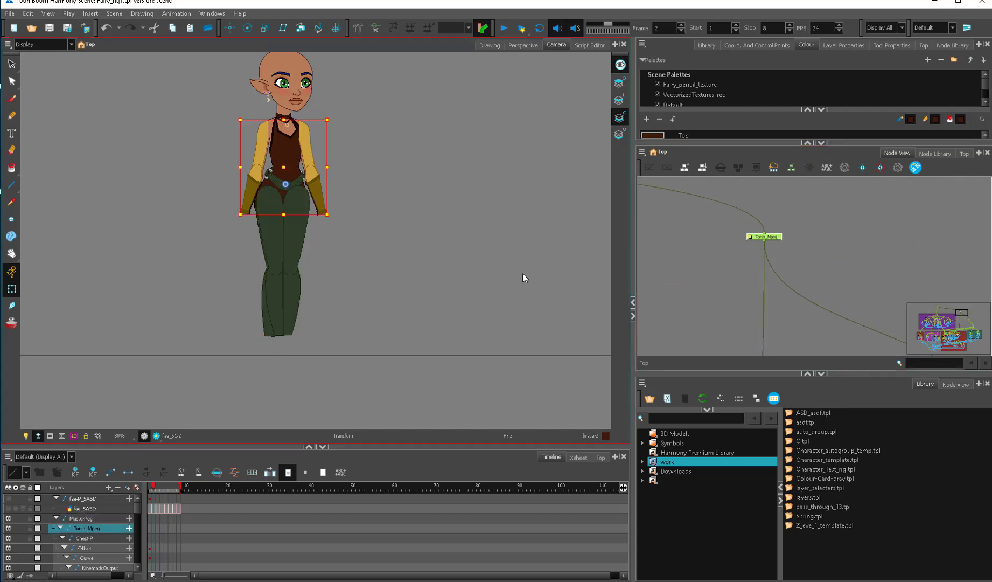
left_click_drag(633, 256, 545, 258)
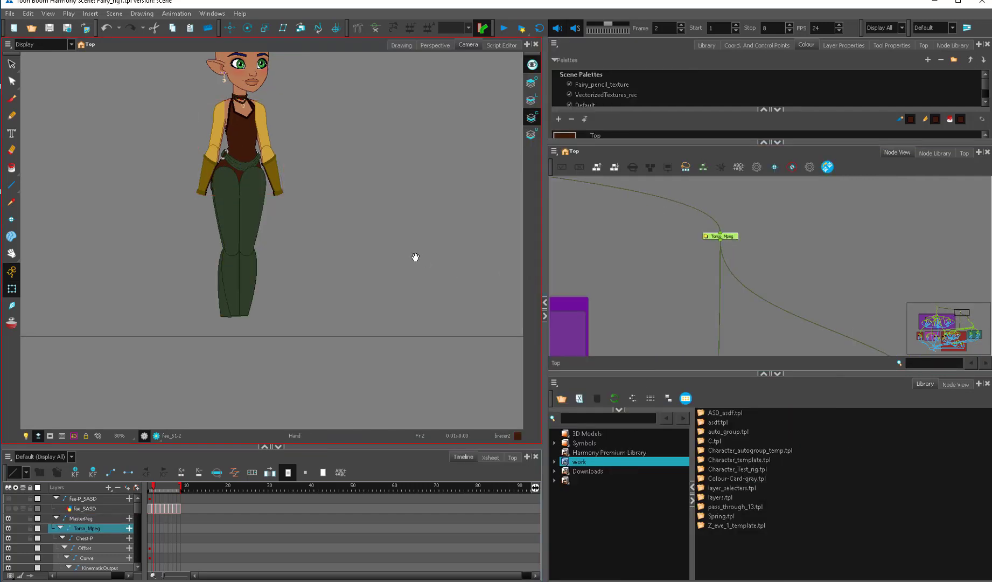
left_click_drag(630, 284, 791, 319)
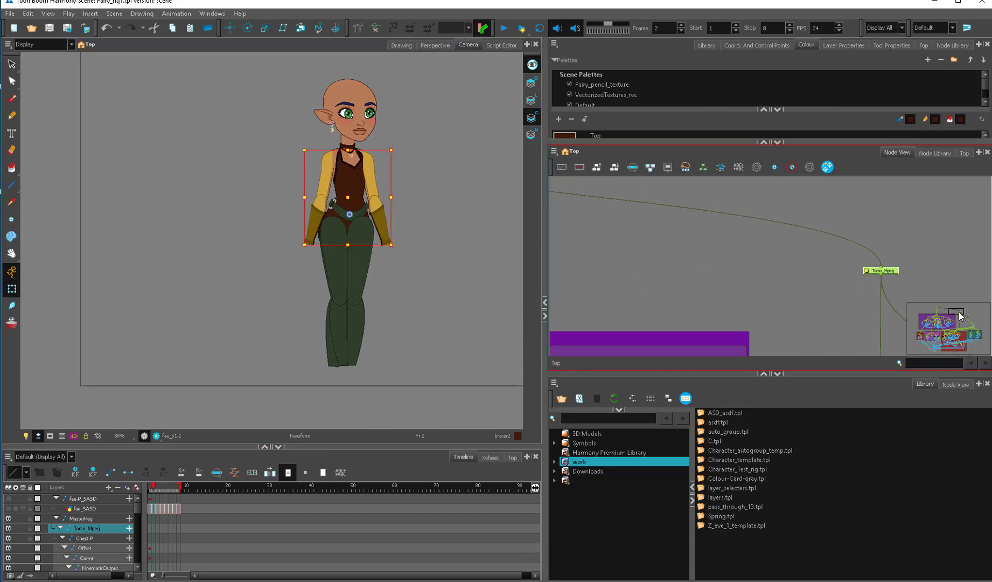
Move the Torso_Mpeg peg beside the MasterPeg above the Head group.
mouse_move(960, 316)
left_mouse_down()
mouse_move(939, 316)
mouse_move(947, 311)
left_mouse_up()
left_click_drag(627, 258, 627, 304)
left_click_drag(911, 300, 784, 249)
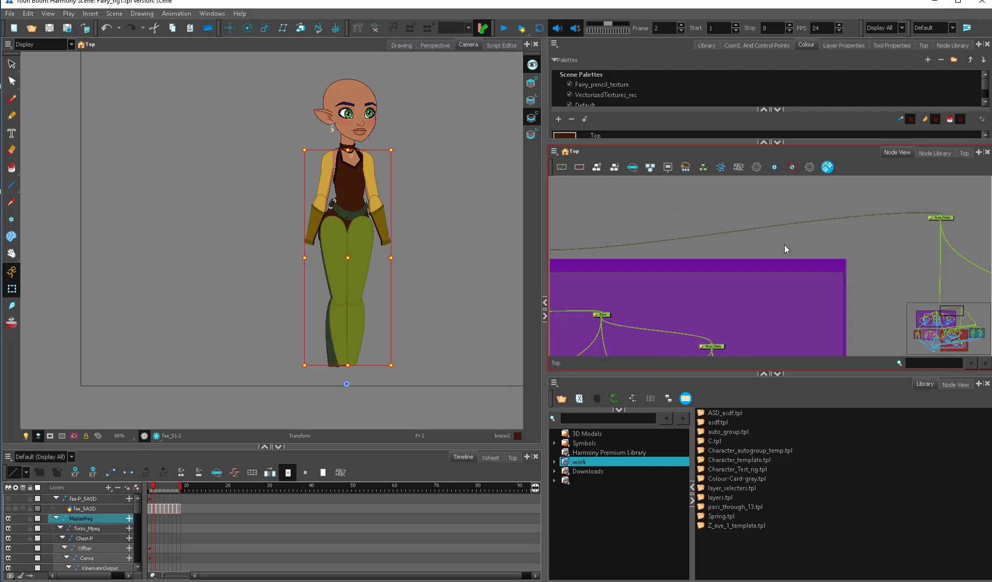
left_click_drag(947, 220, 574, 249)
scroll(679, 264, "up", 1)
left_click(662, 257)
left_click_drag(574, 248, 693, 286)
Examine how the pegs connect down to the Head, Torso and arms groups in the node network.
scroll(770, 313, "down", 1)
scroll(776, 323, "down", 1)
left_click_drag(795, 329, 813, 197)
scroll(821, 314, "down", 3)
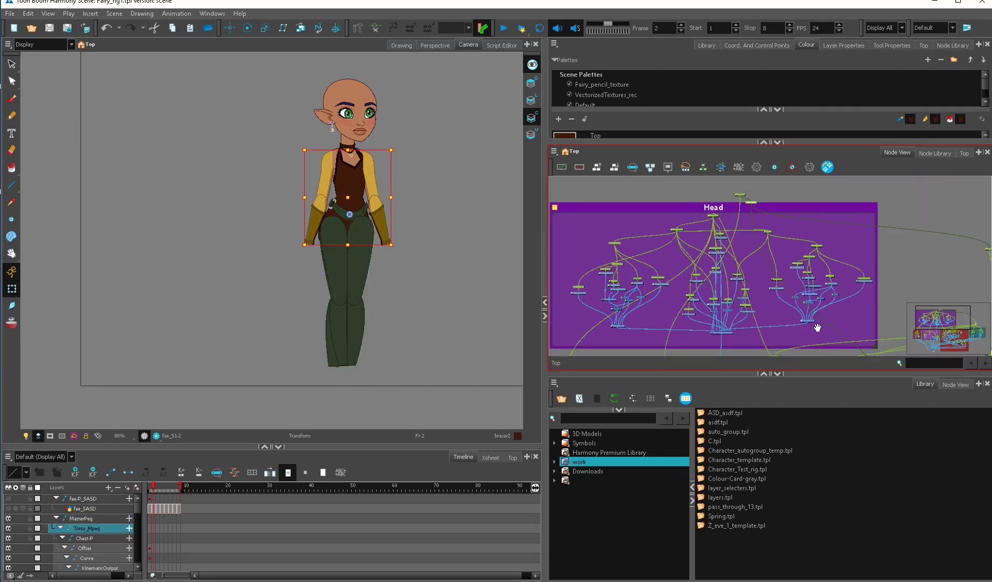
left_click_drag(817, 328, 838, 254)
scroll(770, 277, "down", 2)
left_click_drag(870, 312, 699, 280)
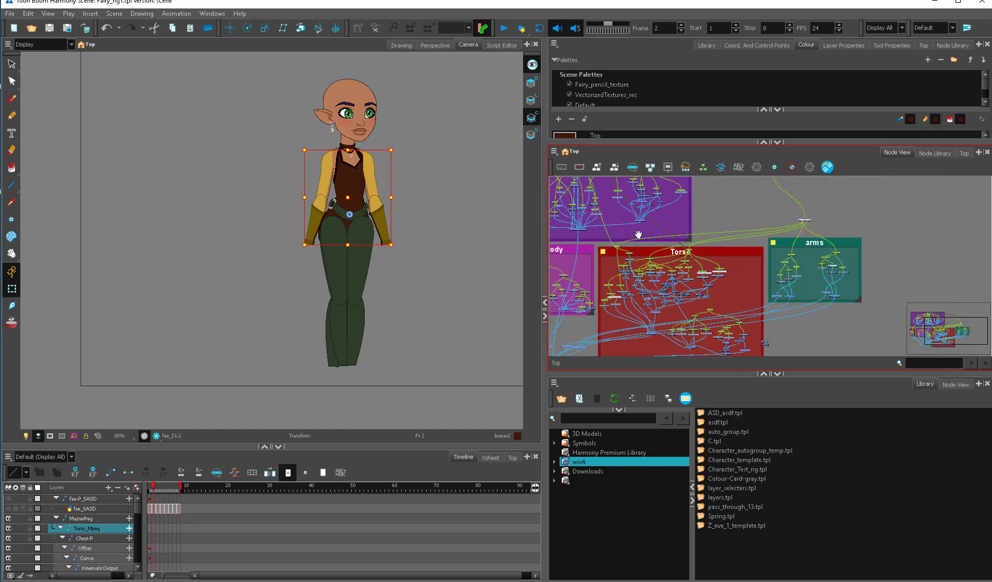
left_click_drag(639, 234, 746, 356)
Select the MasterPeg node and compare the fairy on frames 1 and 2.
scroll(706, 272, "up", 6)
left_click(607, 254)
left_click_drag(449, 267, 378, 286)
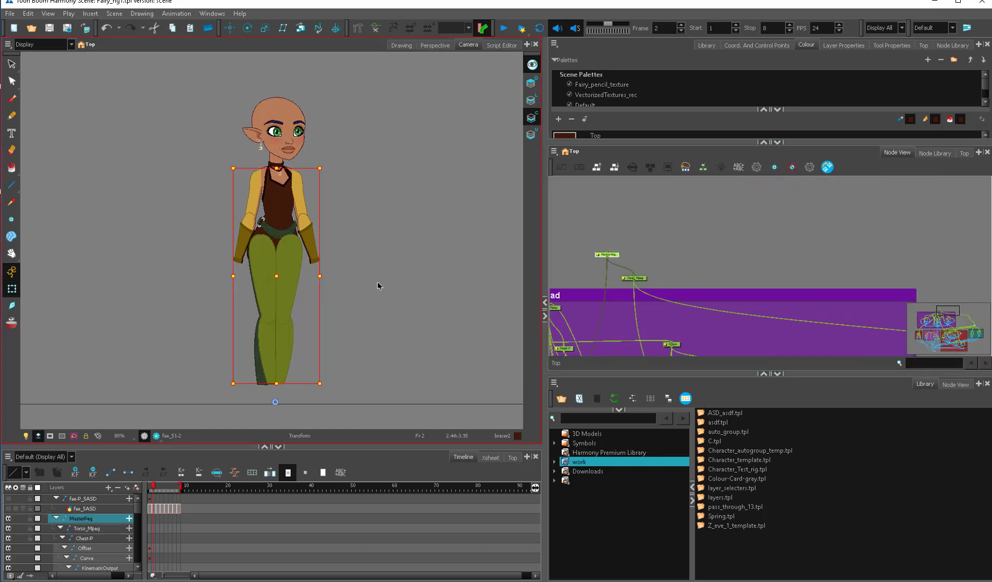
scroll(379, 284, "up", 2)
scroll(475, 309, "down", 1)
left_click(151, 491)
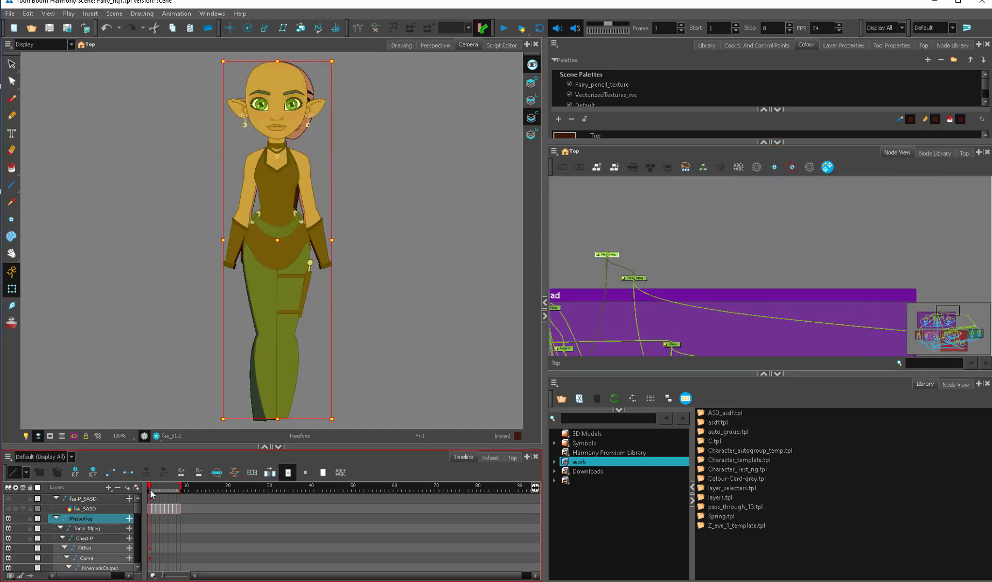
key("period")
Clear the rig's frame 2 content on the MasterPeg layer, leaving only the turned reference drawing there.
left_click(293, 324)
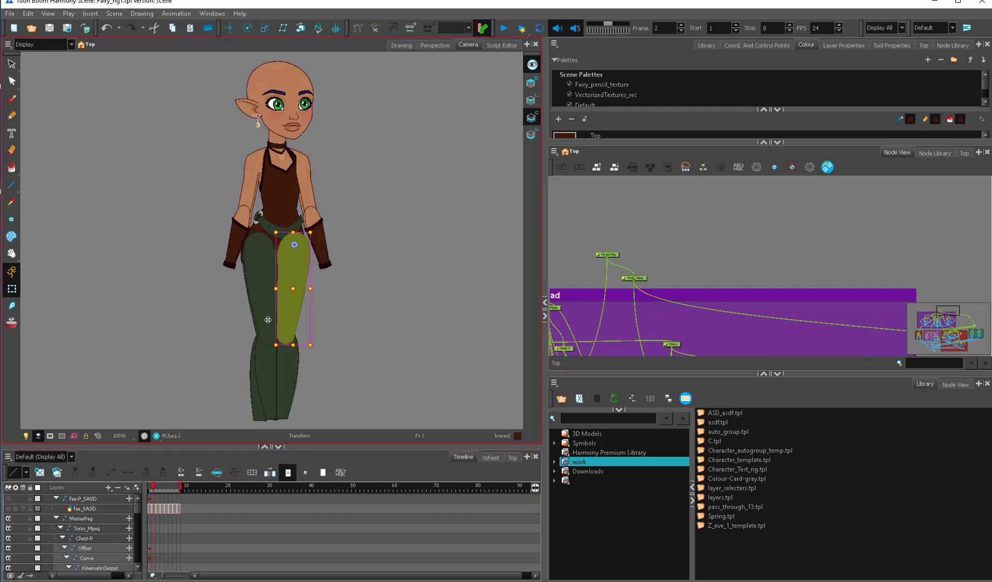
key("o")
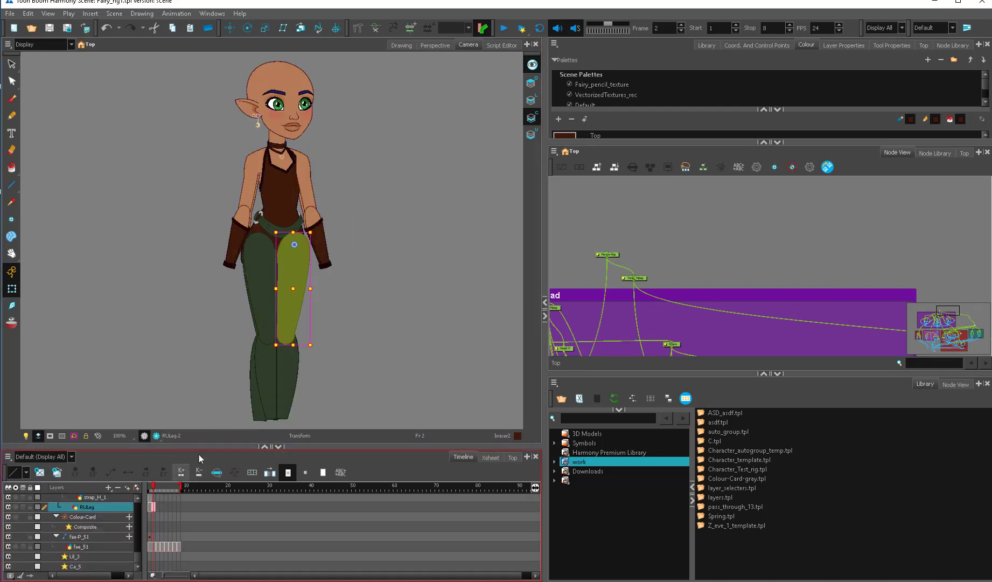
left_click(616, 255)
left_click(155, 506)
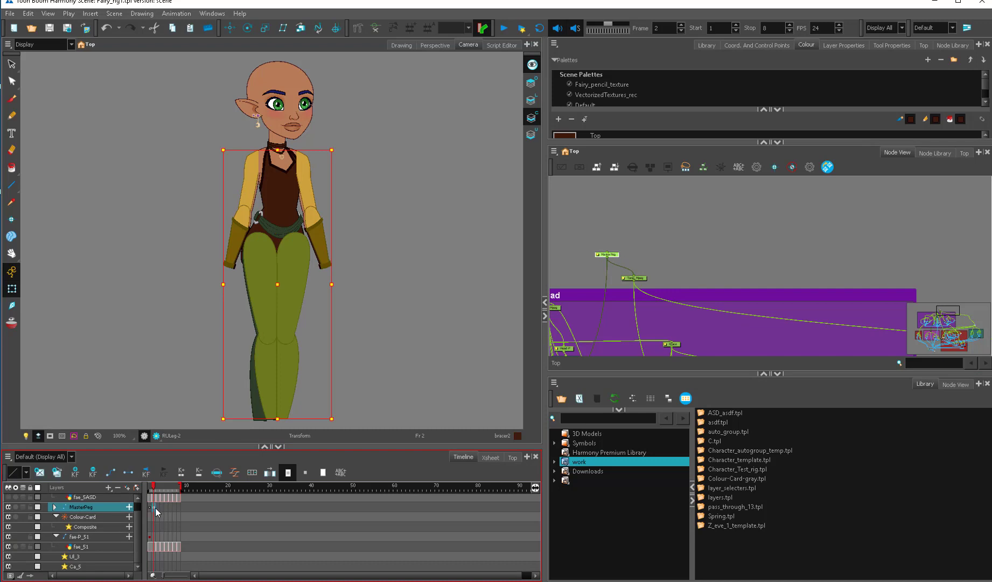
key("Delete")
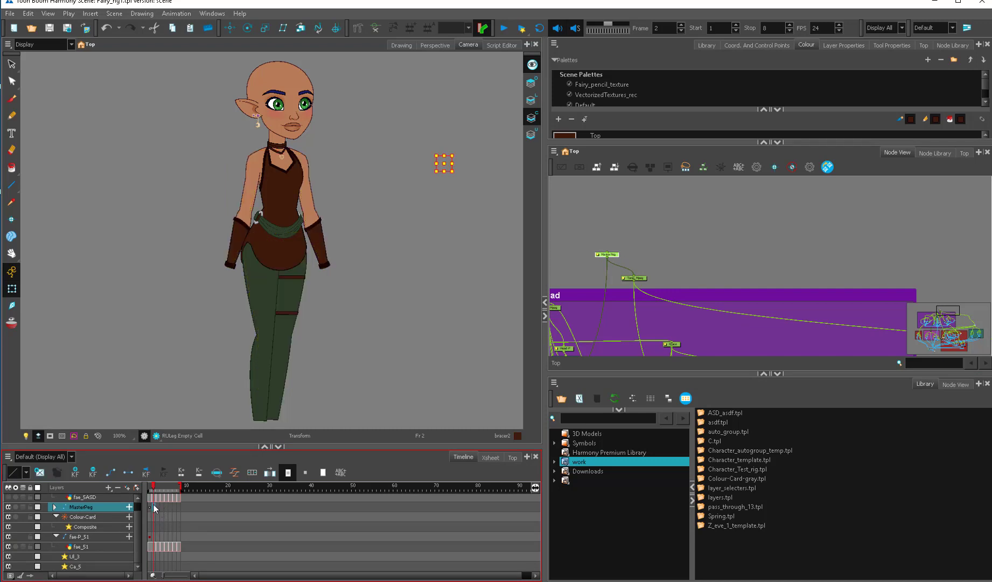
Try rotating one of the fairy's lower legs on frame 1, and undo the rotation.
left_click(148, 508)
left_click(266, 329)
left_click(268, 358)
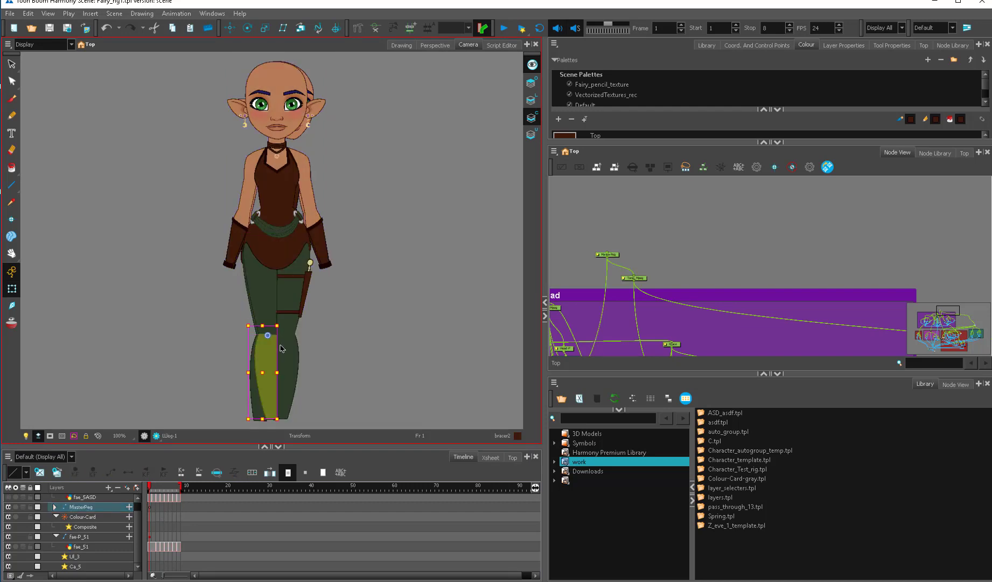
scroll(318, 288, "up", 1)
left_click_drag(283, 349, 317, 246)
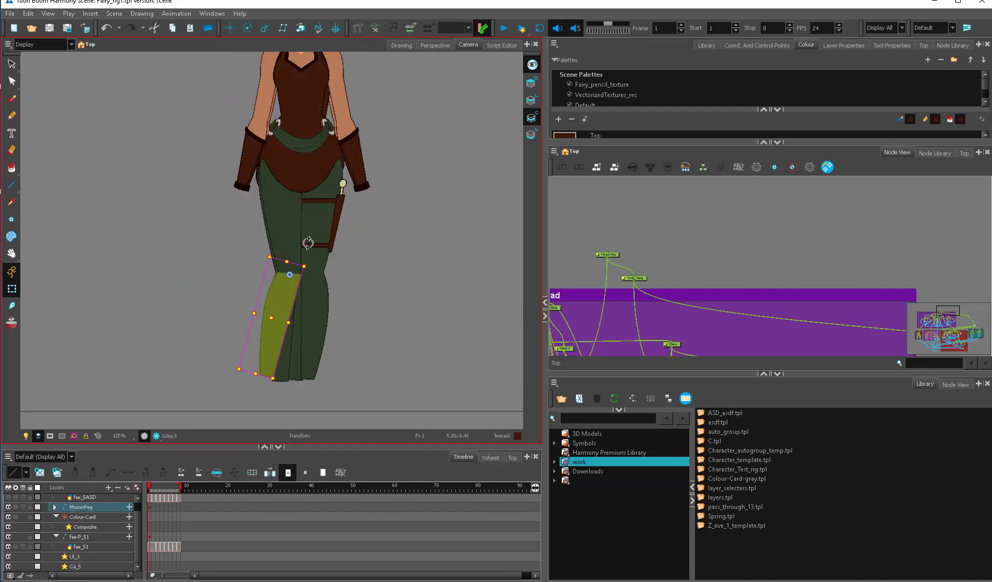
key("ctrl+z")
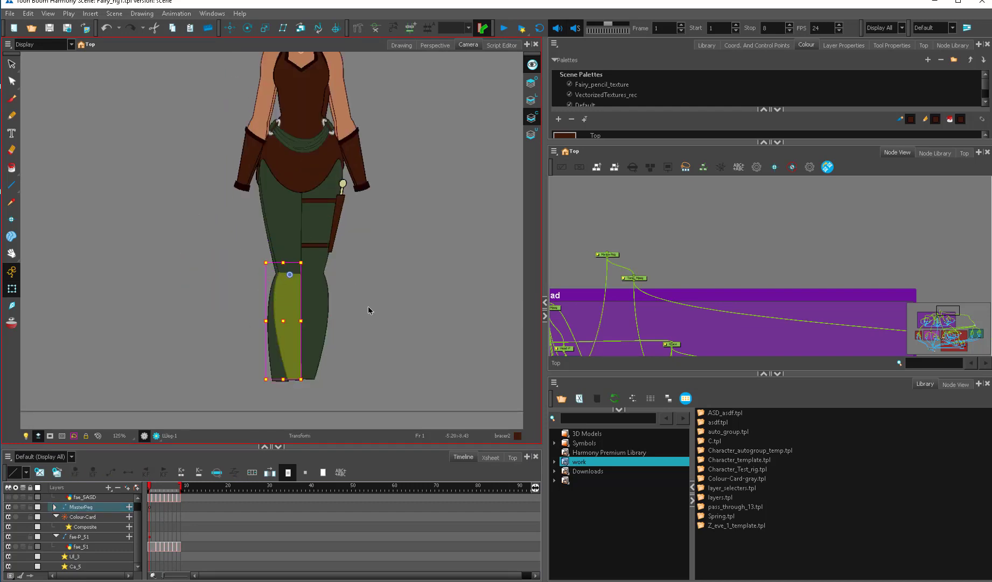
Compare the front-facing rig on frame 1 with the turned reference on frame 2, and select the MasterPeg layer.
left_click(151, 517)
left_click_drag(150, 489, 150, 493)
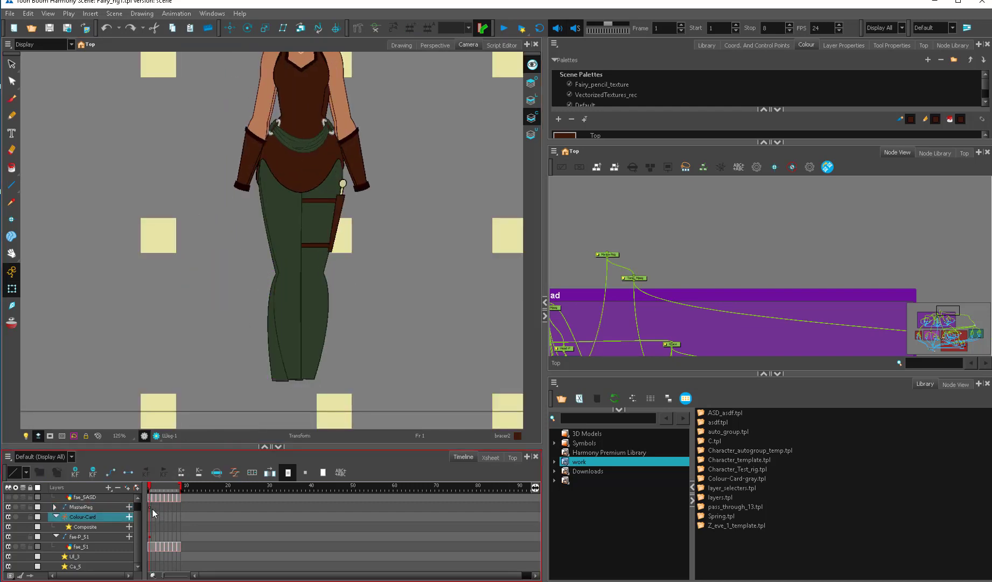
left_click(153, 509)
scroll(362, 387, "up", 3)
left_click(559, 248)
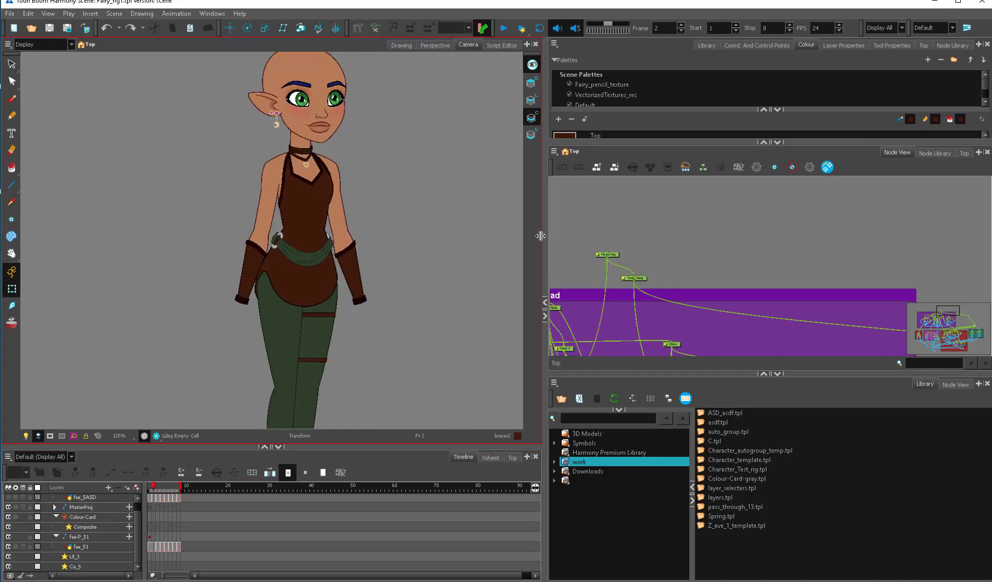
scroll(331, 199, "up", 1)
left_click_drag(331, 199, 317, 279)
left_click(149, 490)
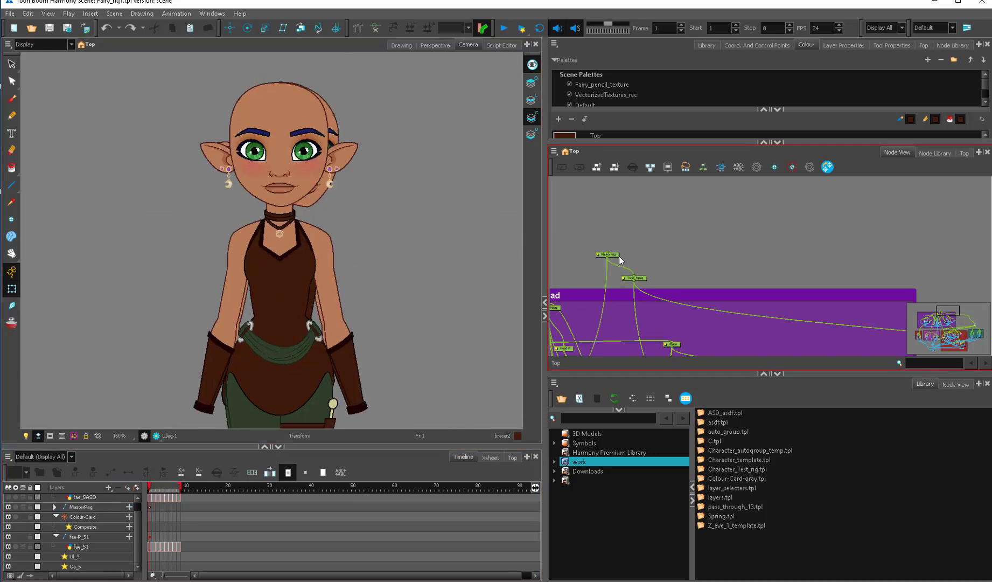
left_click(175, 507)
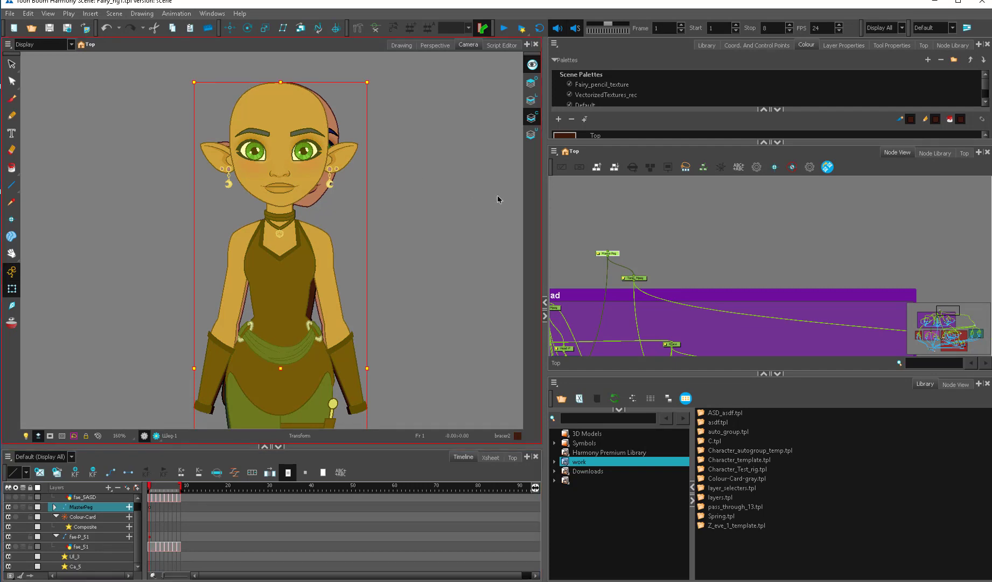
Try adjusting the Torso_Mpeg peg on frame 2 with the Rotate and Transform tools, and undo the attempts.
left_click(637, 278)
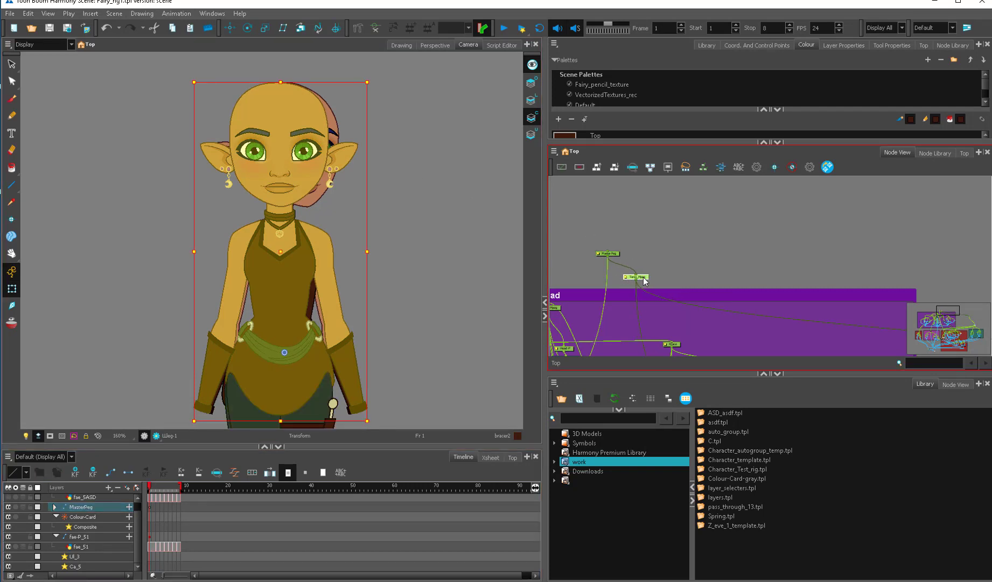
scroll(339, 318, "down", 1)
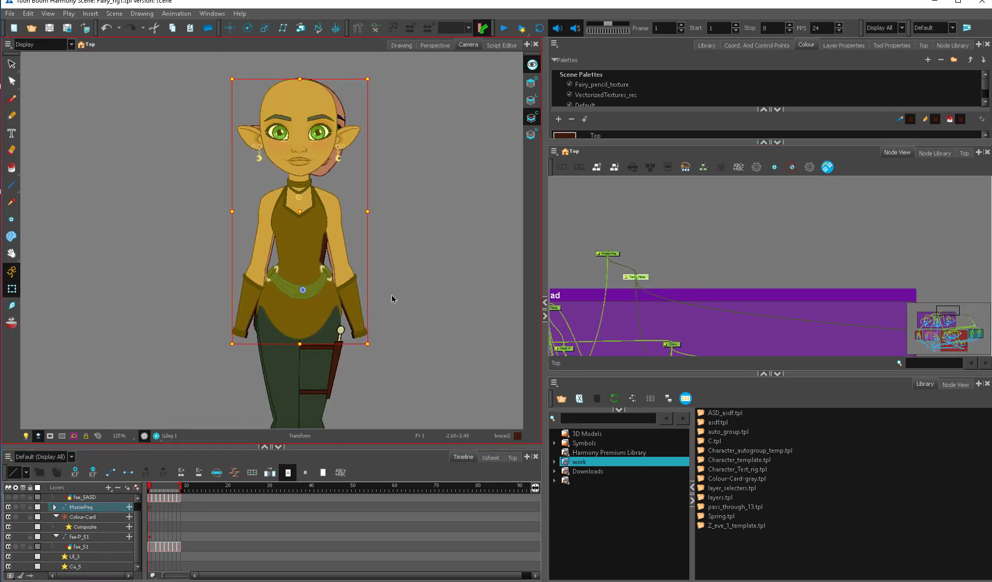
scroll(392, 299, "up", 1)
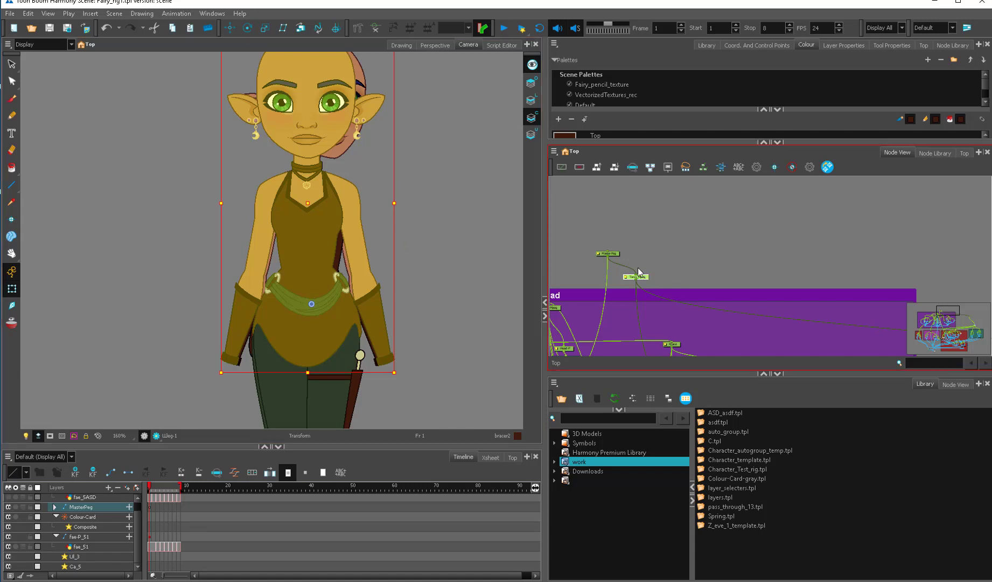
key("alt+3")
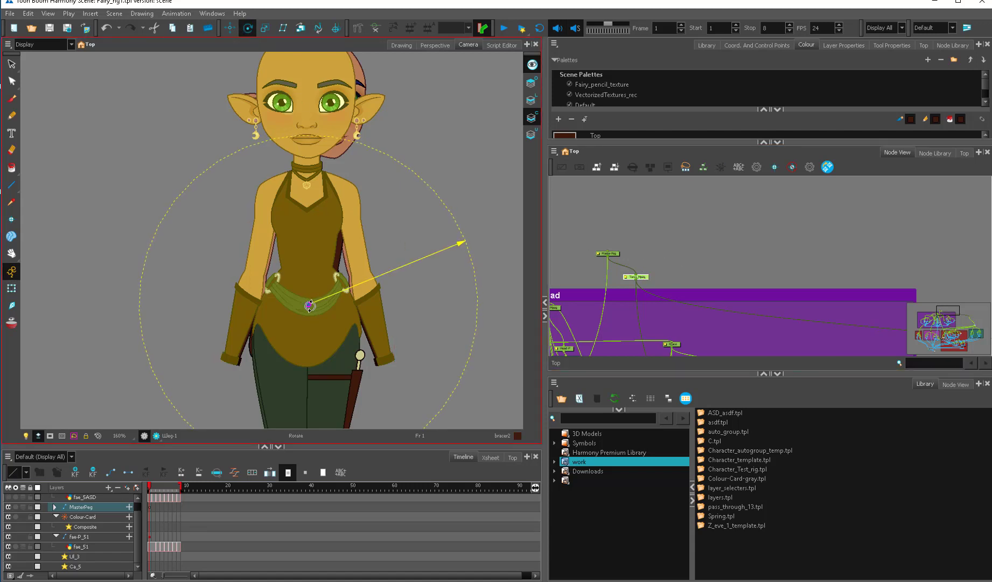
key("period")
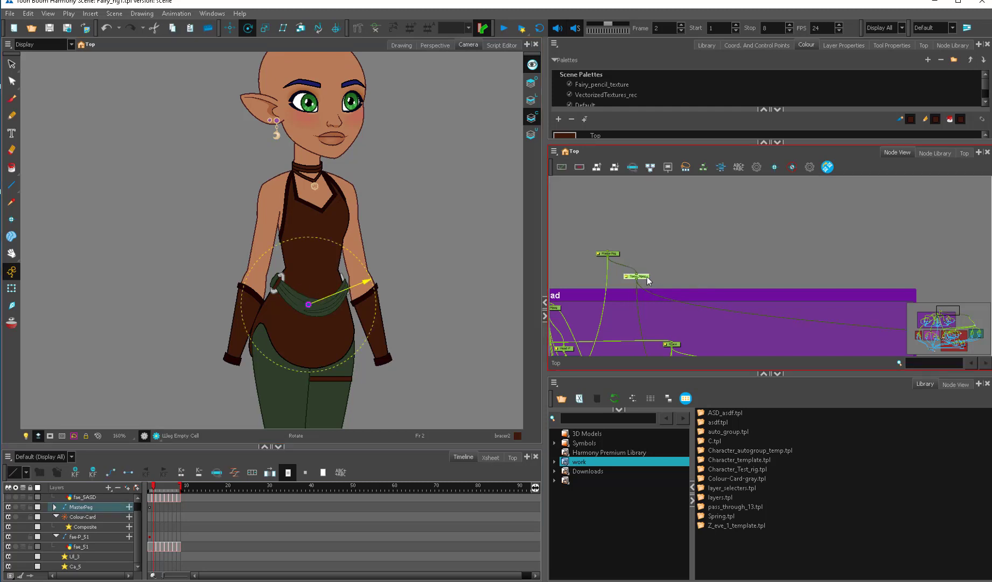
left_click(229, 30)
key("shift+t")
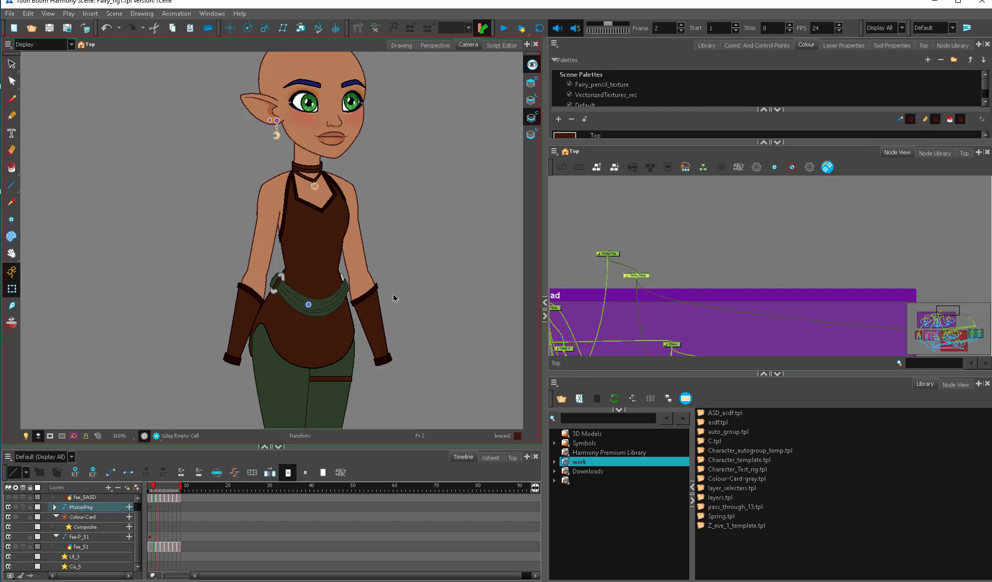
key("ctrl+z")
key("ctrl+z")
key("ctrl+z")
key("ctrl+z")
key("ctrl+z")
Try shifting the torso sideways with the Translate tool and check the effect and MasterPeg keyframes on frame 1.
left_click(230, 27)
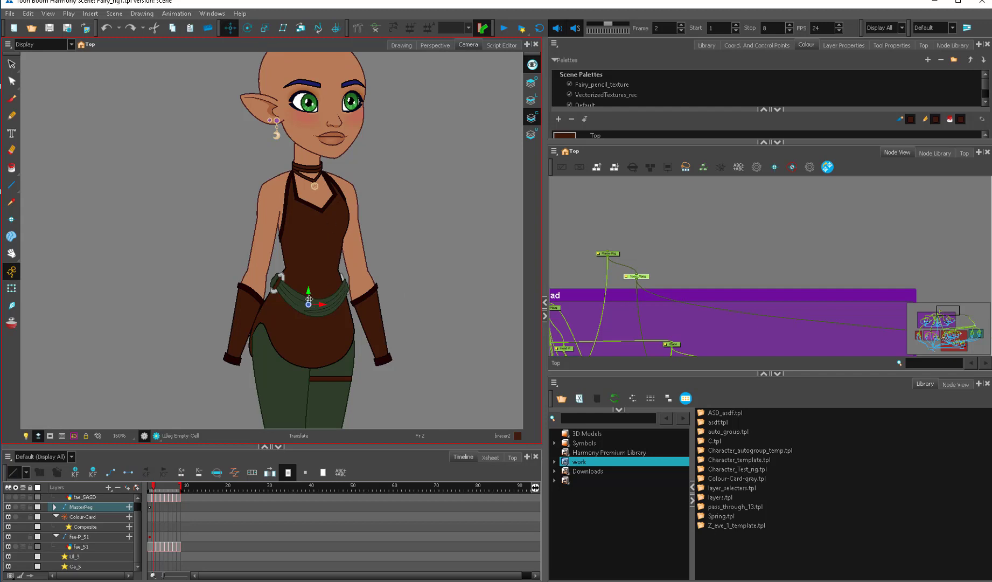
left_click_drag(324, 304, 334, 306)
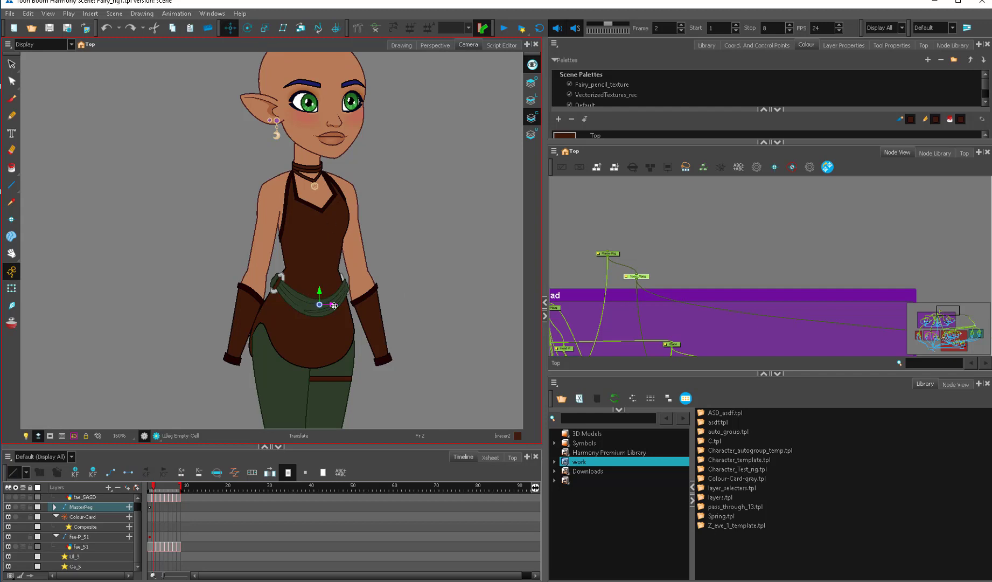
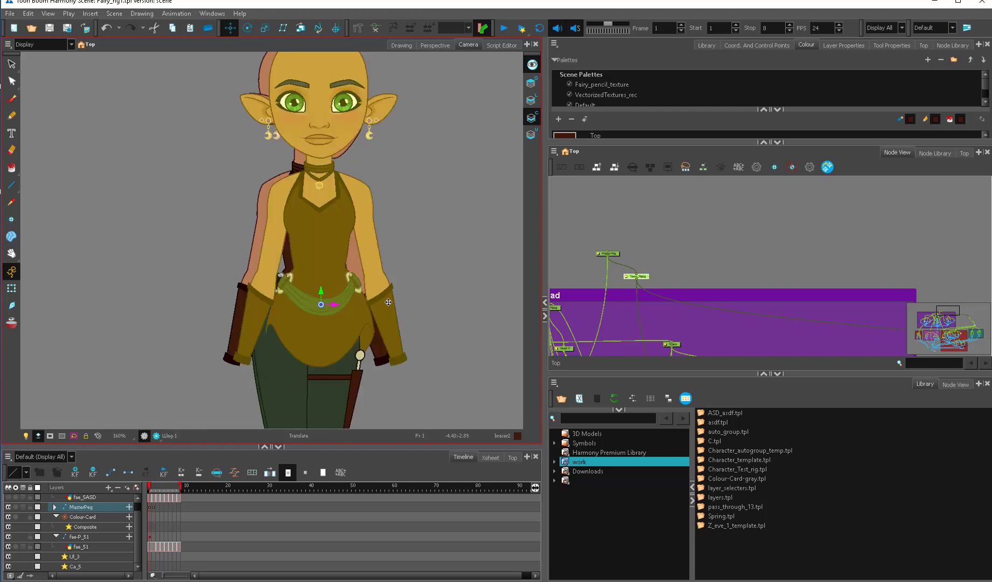
left_click(151, 507)
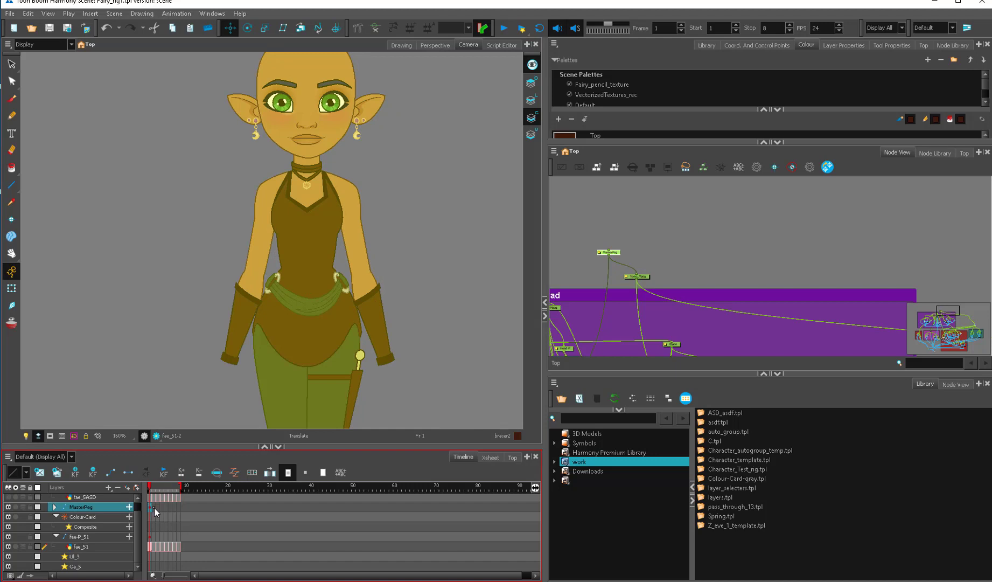
left_click(693, 264)
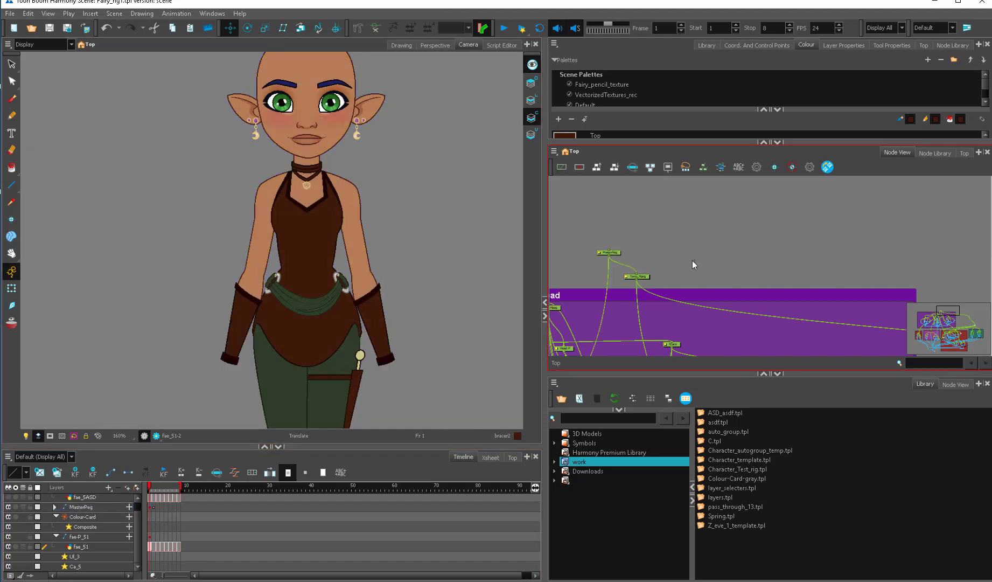
key("ctrl+a")
left_click(599, 249)
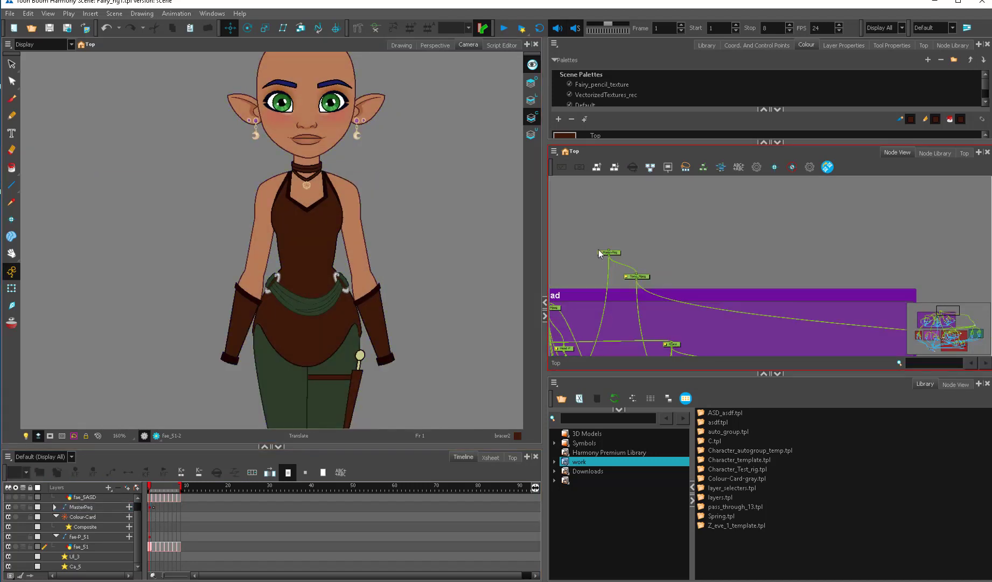
Shift the Torso_Mpeg peg slightly sideways on frame 2 with the Translate tool.
left_click(153, 507)
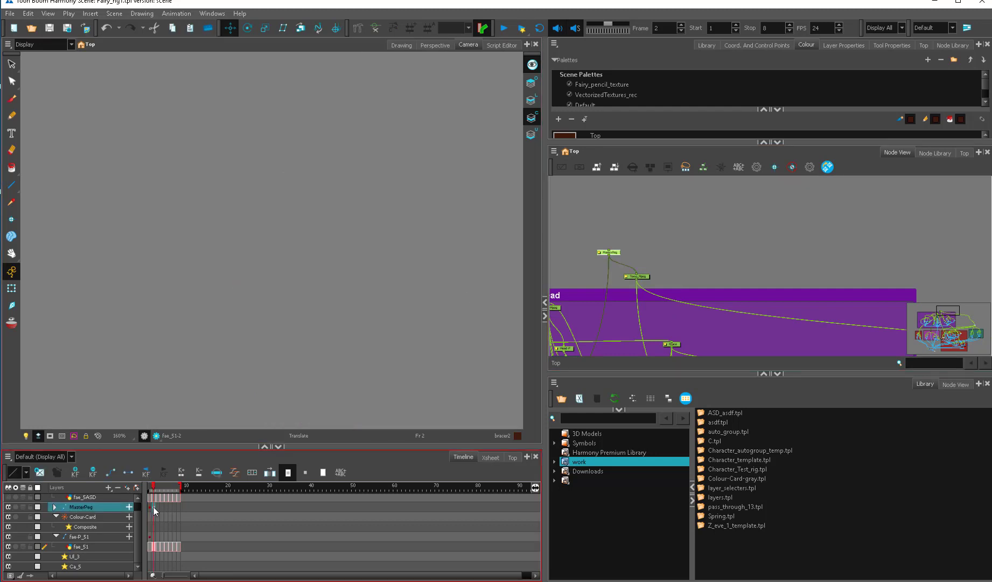
left_click(642, 277)
left_click_drag(346, 275, 347, 275)
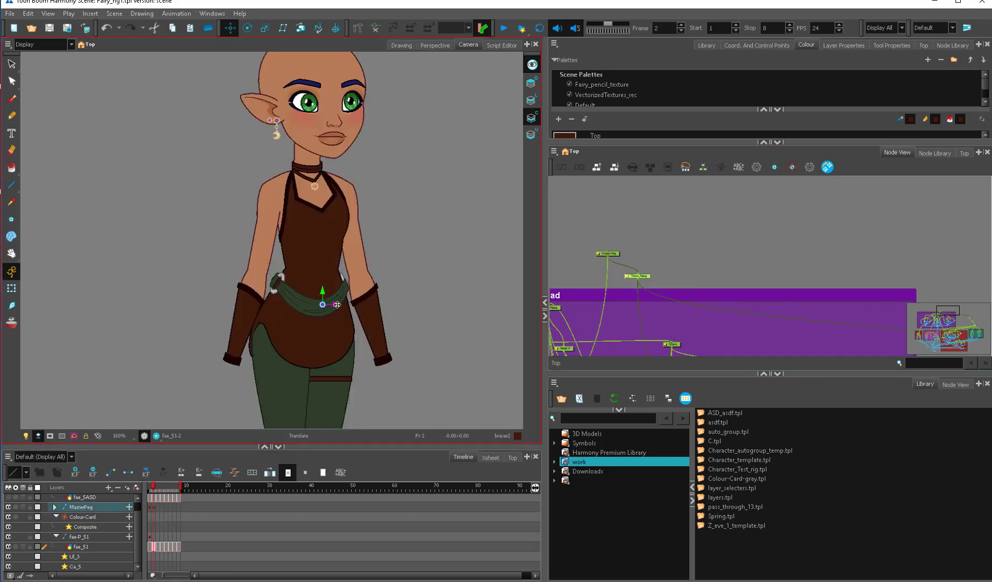
left_click_drag(335, 305, 341, 296)
Move the Torso_Mpeg peg from the MasterPeg to beside the Chest-P peg, outside the Head group.
left_click_drag(605, 282, 658, 251)
left_click_drag(825, 291, 678, 264)
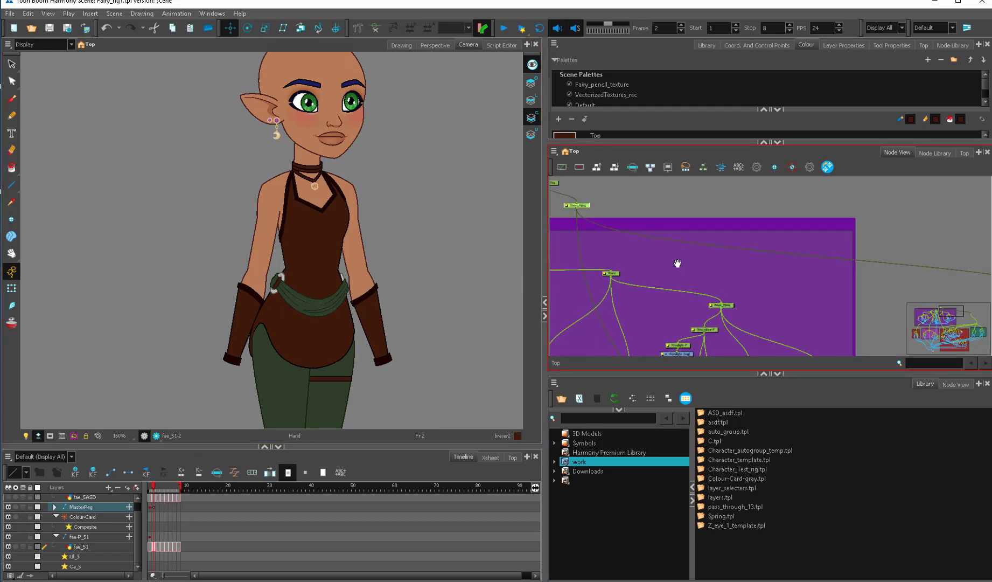
left_click_drag(949, 314, 972, 317)
left_click_drag(738, 224, 908, 312)
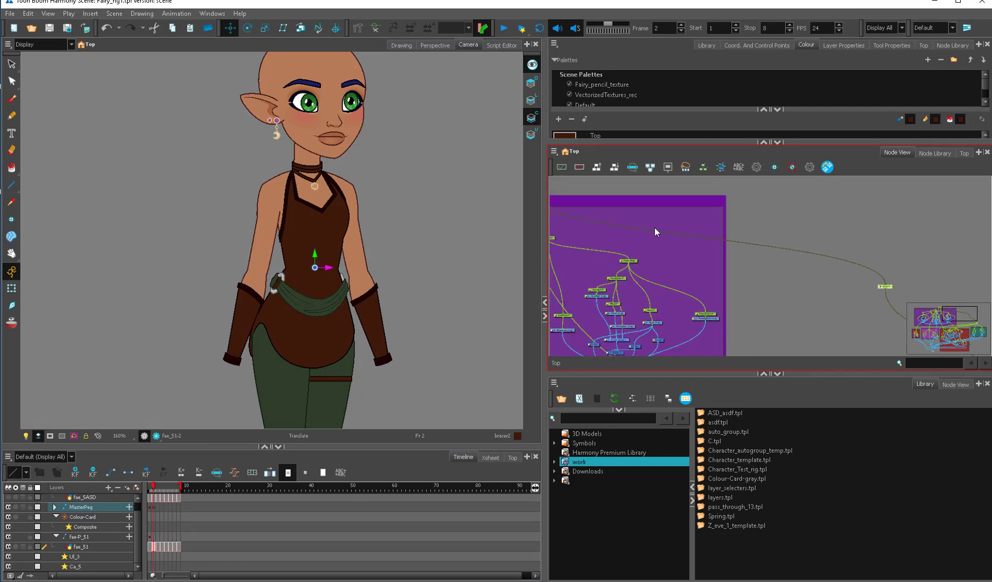
left_click_drag(562, 200, 910, 269)
left_click_drag(932, 273, 641, 268)
Reposition the Chest-P peg diagonally below Torso_Mpeg in the node network, and inspect its pivot on the fairy's waist up close.
left_click_drag(683, 303, 712, 162)
left_click_drag(656, 319, 734, 217)
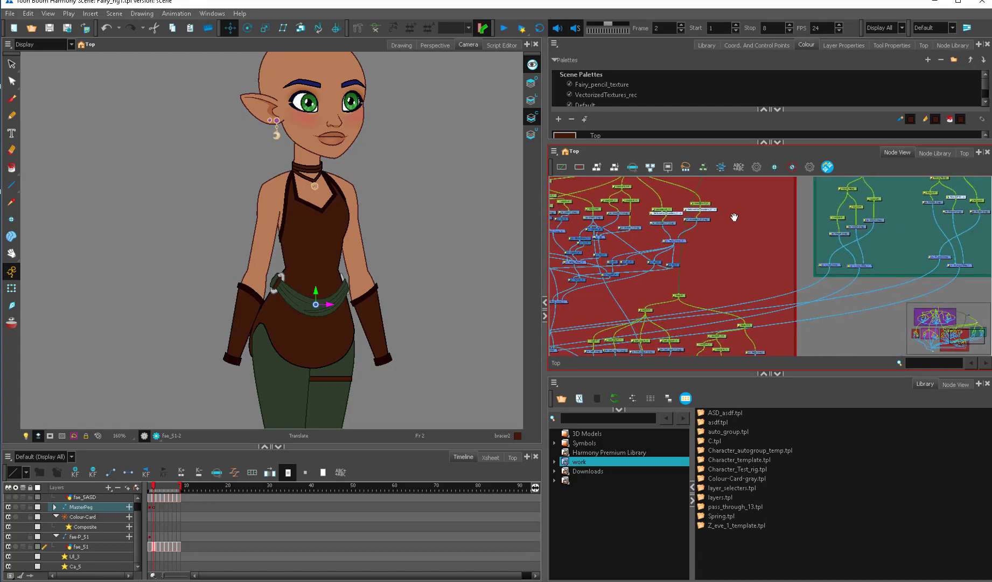
scroll(671, 306, "up", 1)
scroll(672, 307, "up", 1)
left_click(645, 307)
scroll(603, 318, "up", 2)
left_click_drag(611, 346, 636, 420)
left_click(688, 280)
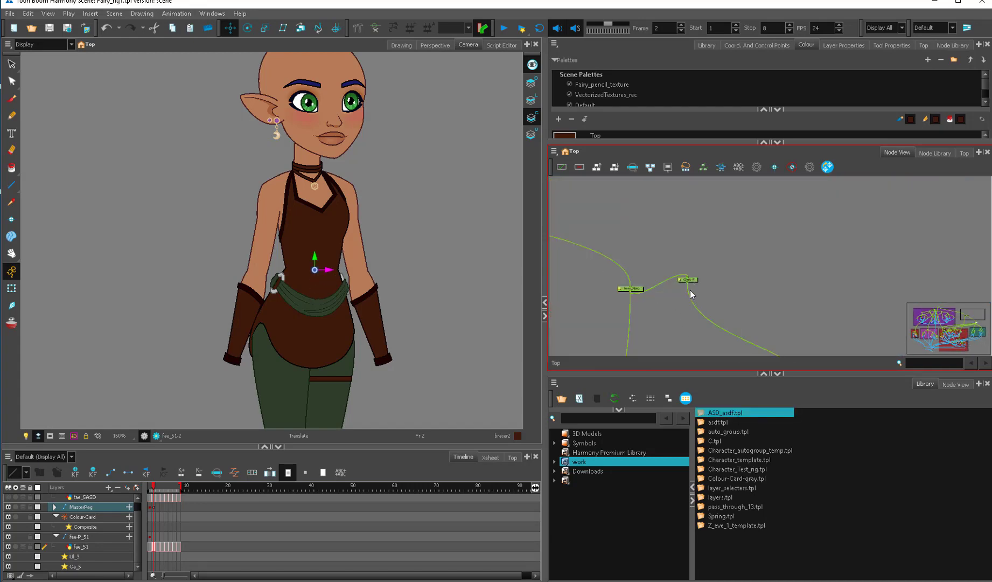
left_click_drag(689, 280, 685, 316)
key("2")
scroll(357, 271, "up", 3)
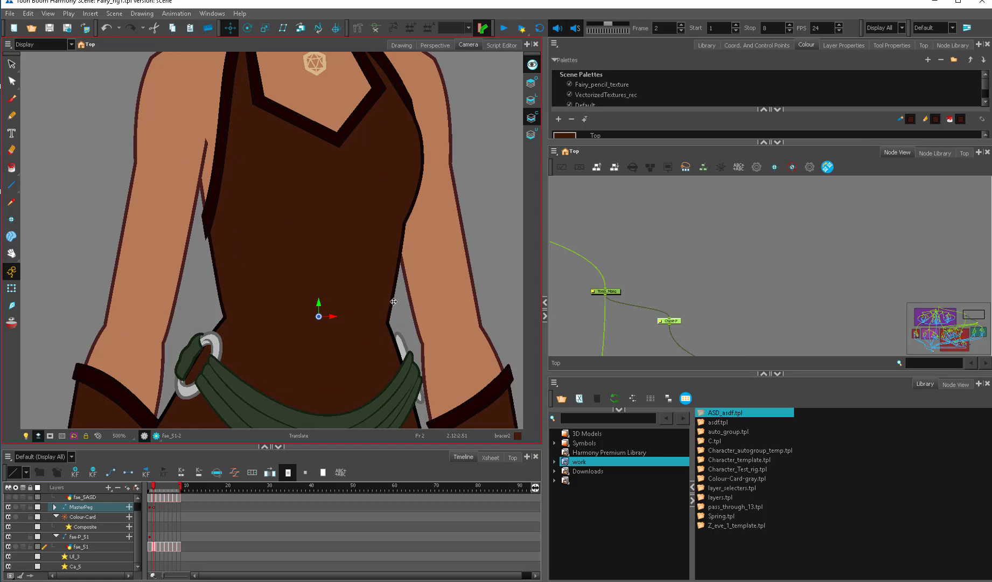
Mark the centre of the fairy's waist with a small Brown Trace brush dot on the Overlay Art of the fae_51 drawing on frame 2.
left_click(11, 289)
left_click(394, 291)
key("alt+s")
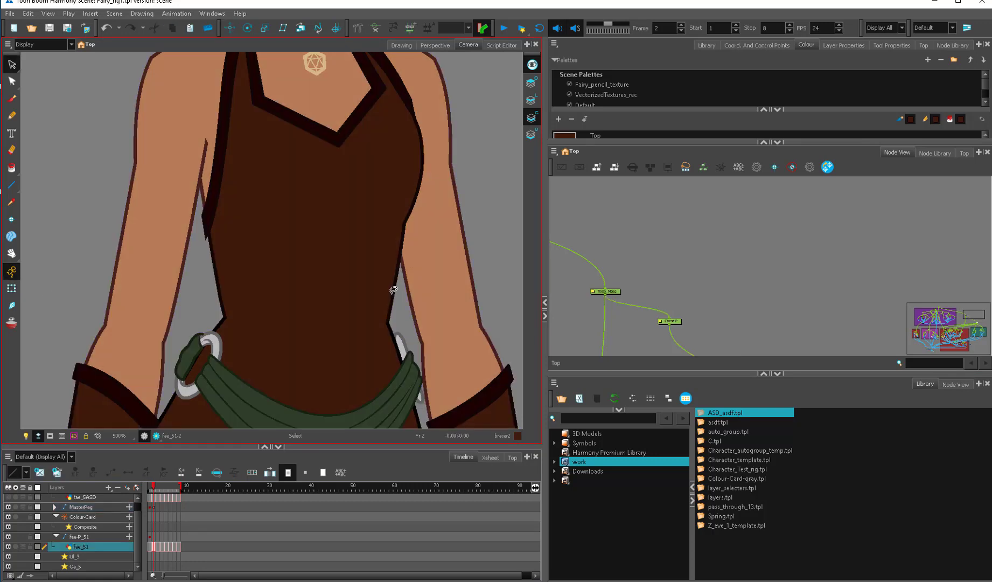
key("d")
left_click(396, 285)
key("alt+b")
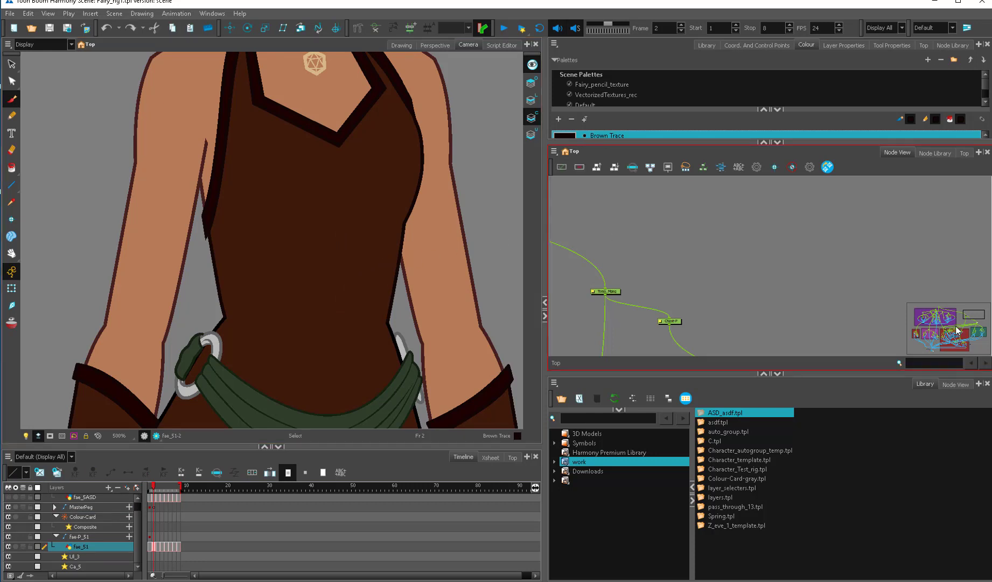
left_click_drag(956, 327, 930, 351)
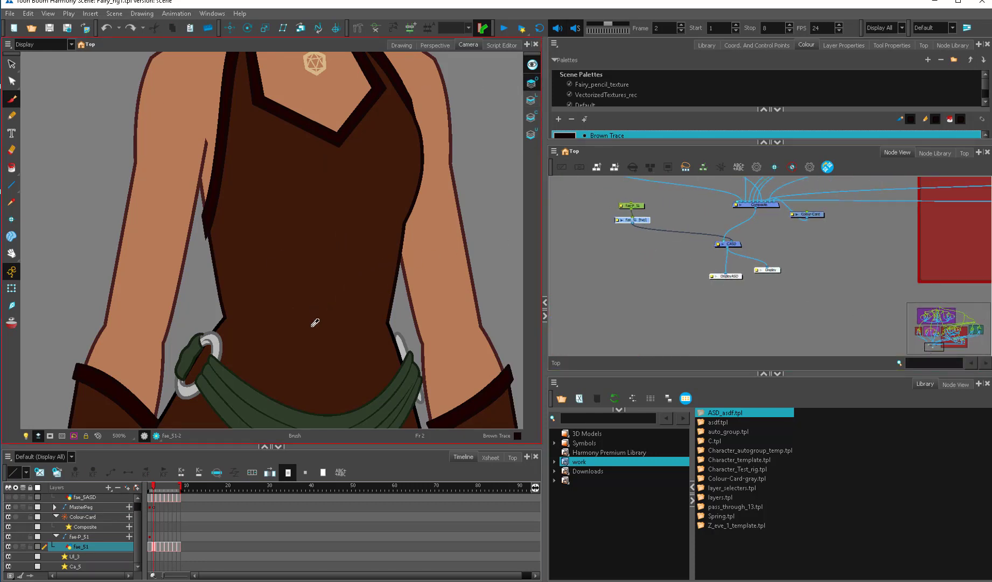
left_click(531, 100)
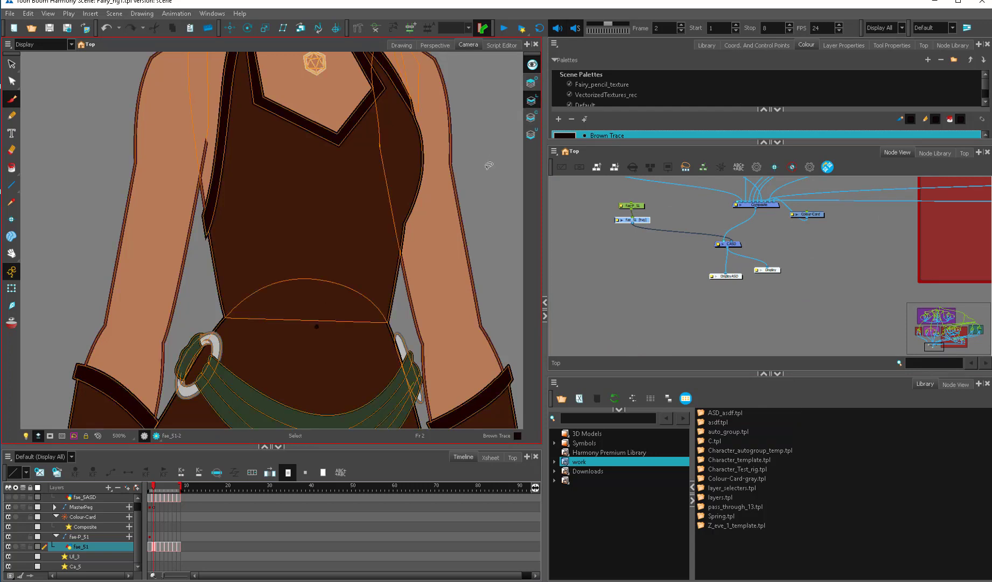
left_click(531, 84)
left_click(316, 326)
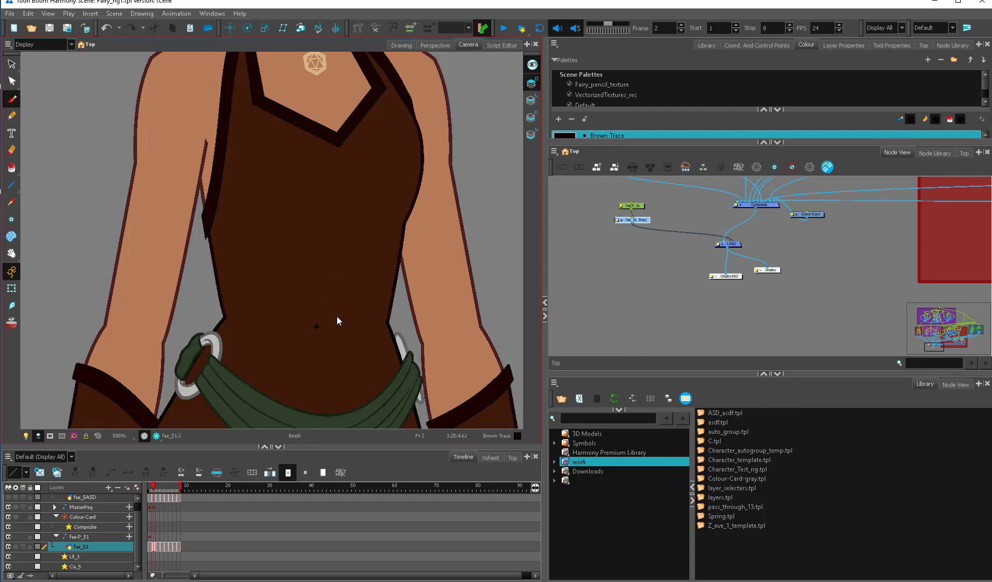
Try a guide circle centred on the waist dot, switch to the Pencil Editor to check its line options, and undo the circle.
key("alt+equal")
left_click_drag(317, 326, 400, 267)
key("alt+q")
left_click(888, 46)
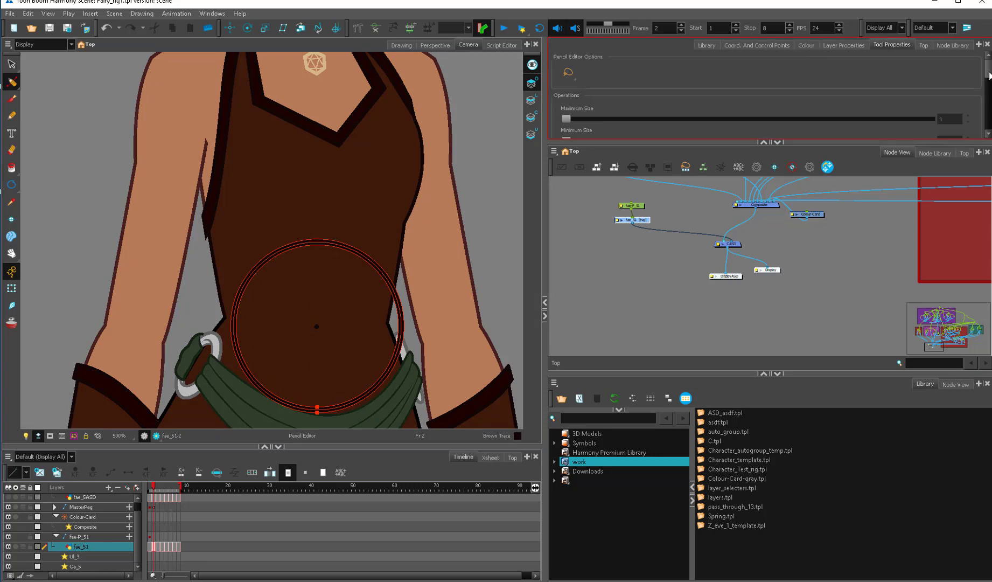
key("alt+s")
key("ctrl+z")
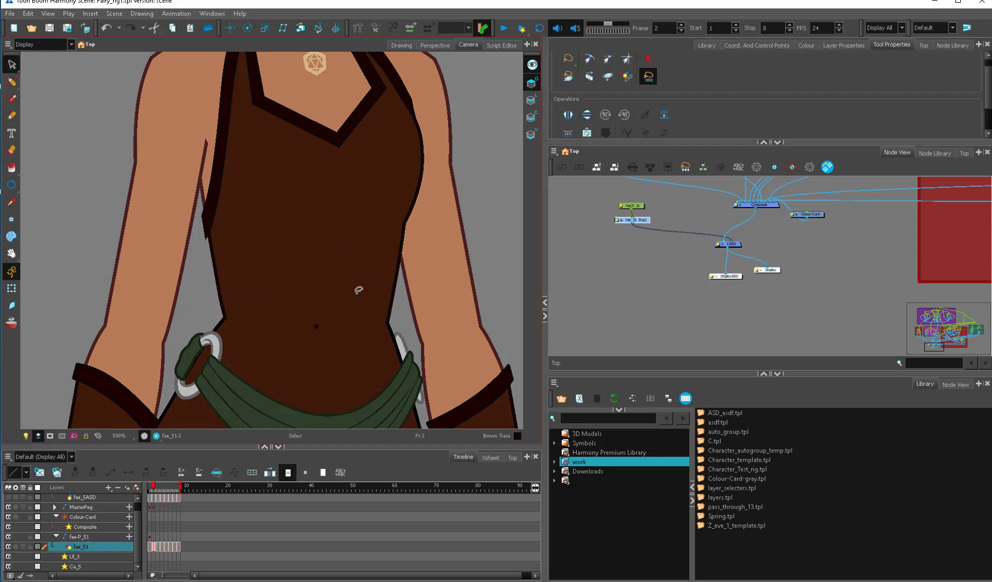
Draw a circle spanning the waist's width, starting from the brush dot, and shift it slightly sideways so its edges meet the waist corners.
key("alt+equal")
mouse_move(317, 326)
left_mouse_down()
mouse_move(370, 240)
mouse_move(331, 328)
left_mouse_up()
key("alt+s")
left_click_drag(394, 290, 384, 289)
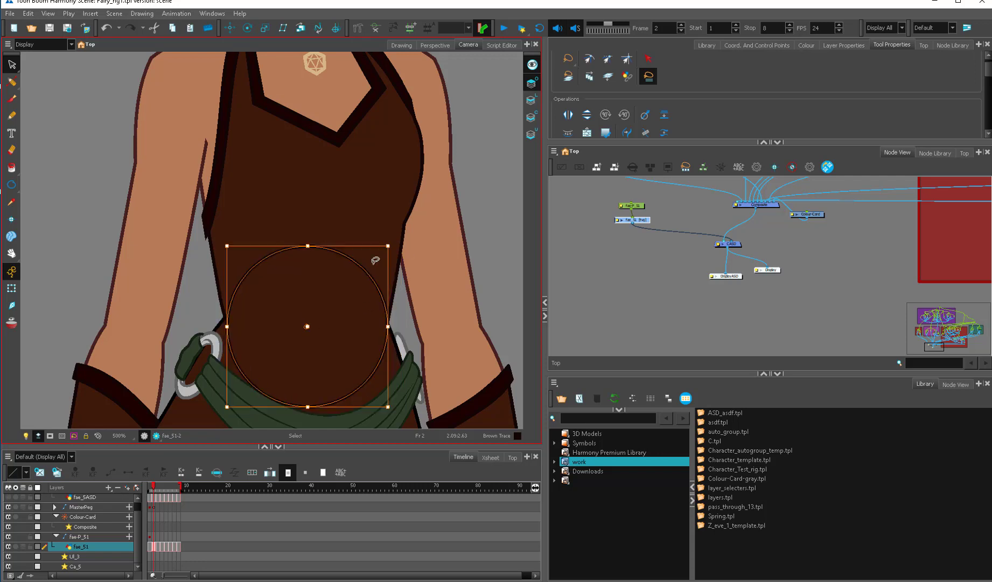
Enlarge the waist circle on frame 2, then paste a copy on frame 3 and fit it to the side-view waist.
left_click_drag(392, 241, 390, 243)
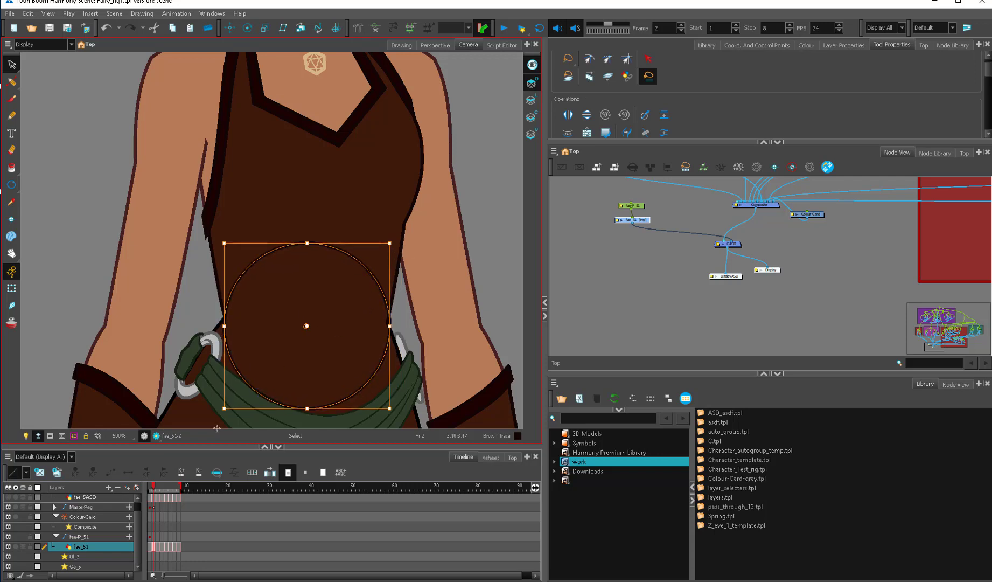
left_click(158, 488)
key("ctrl+v")
left_click_drag(314, 326, 336, 326)
left_click_drag(409, 244, 377, 293)
Paste the circle on frame 6 and move it over the character's waist.
left_click(158, 488)
left_click_drag(158, 488, 170, 485)
left_click(283, 371)
key("ctrl+v")
left_click_drag(325, 334, 250, 336)
Paste the circle on frame 7, move it over the side-view waist and shrink it to the waist's width.
left_click(168, 491)
key("period")
key("ctrl+v")
left_click_drag(314, 296, 358, 302)
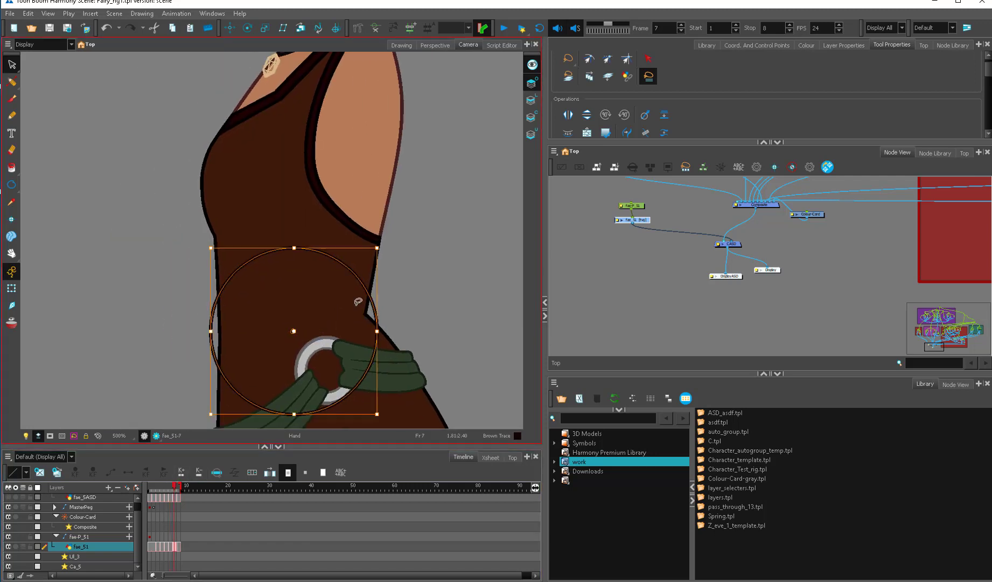
left_click_drag(377, 248, 372, 260)
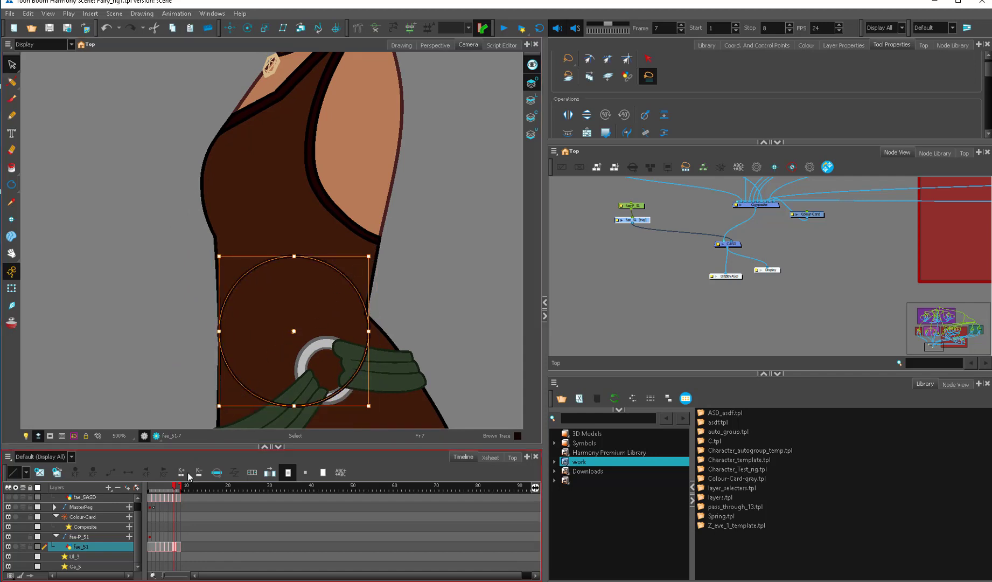
Center the circle over the waist on frame 8 and enlarge it to match the torso width.
left_click(180, 489)
left_click(296, 334)
left_click_drag(296, 334, 321, 333)
left_click_drag(396, 256, 403, 254)
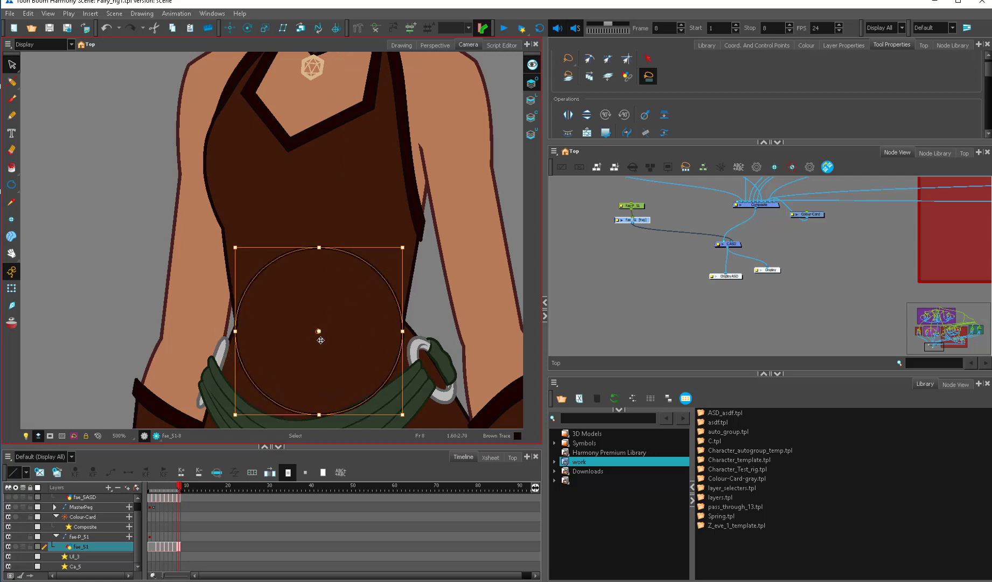
left_click_drag(320, 340, 320, 340)
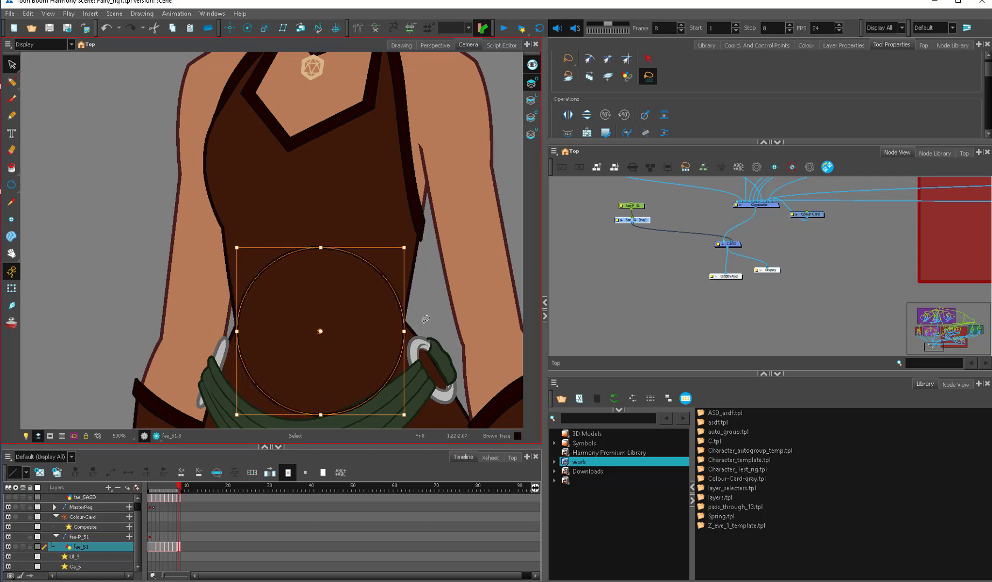
Examine the character on frame 1 with the Transform tool and inspect the peg nodes beside the purple group.
left_click_drag(178, 492, 147, 493)
left_click(597, 213)
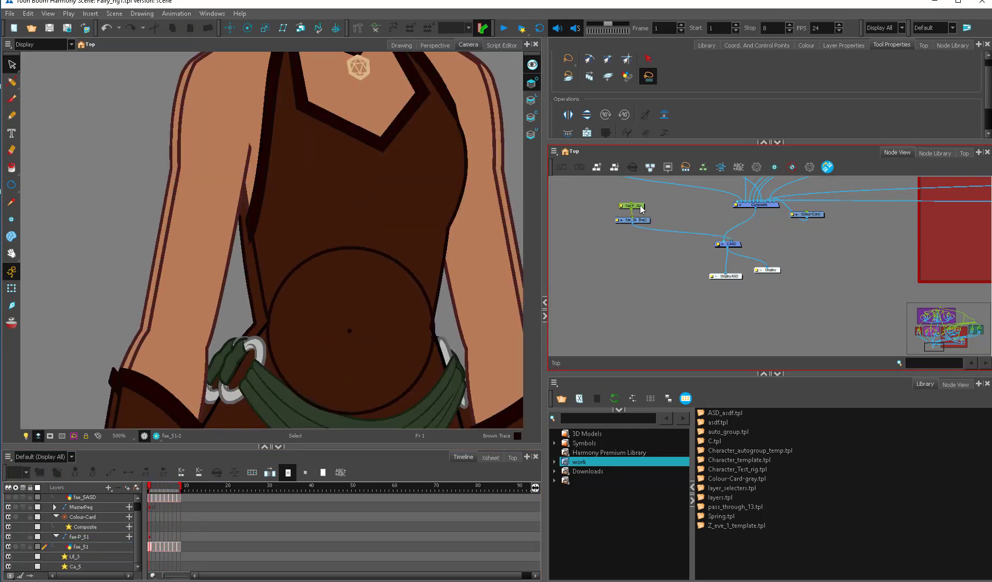
left_click(15, 290)
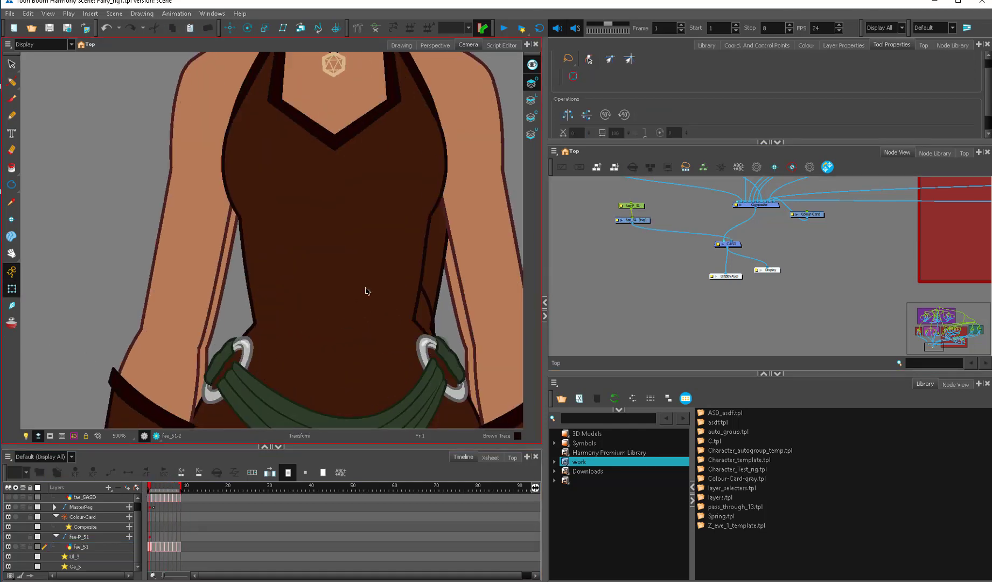
scroll(692, 253, "down", 2)
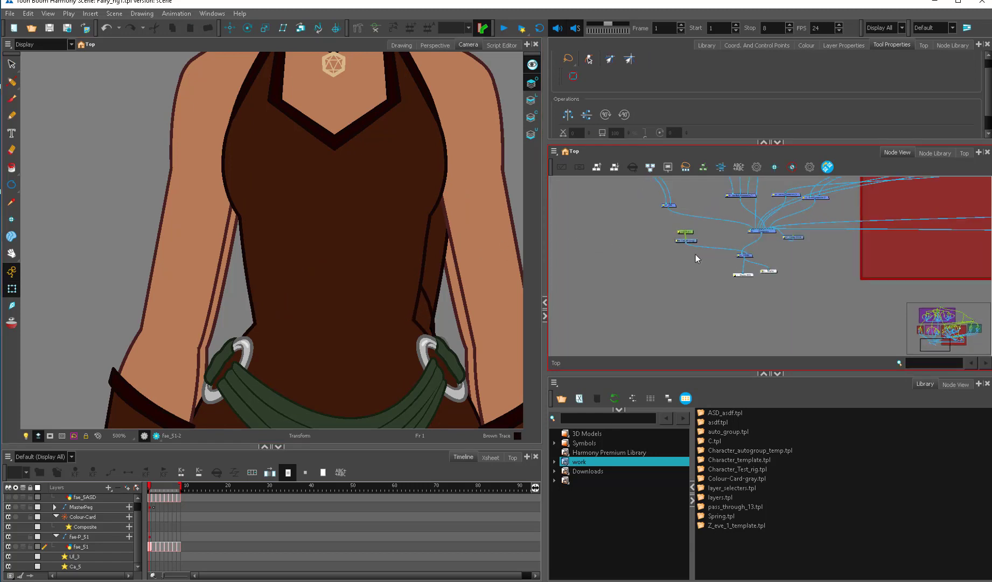
mouse_move(156, 492)
left_mouse_down()
mouse_move(175, 491)
mouse_move(140, 490)
left_mouse_up()
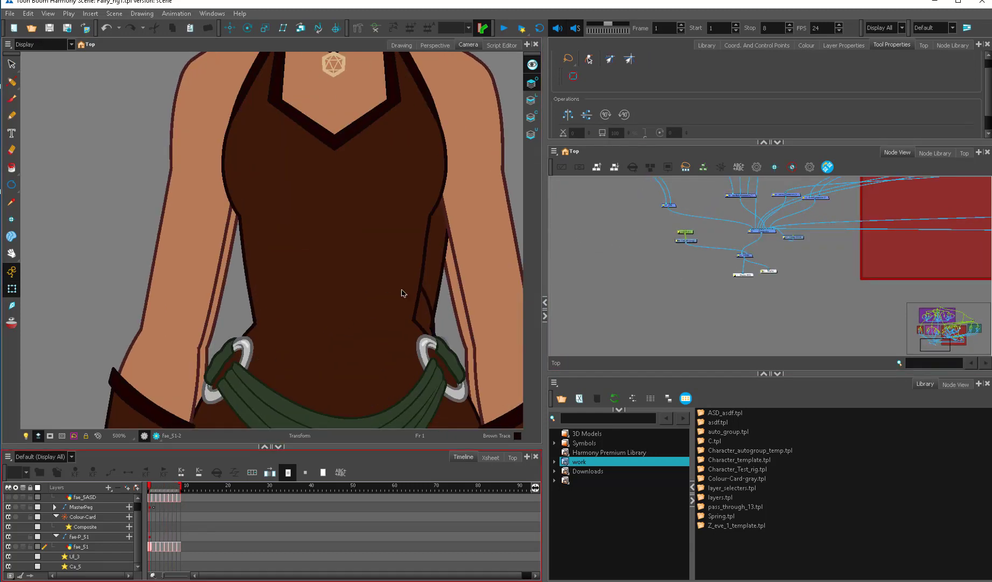
left_click_drag(942, 348, 974, 320)
scroll(418, 296, "down", 2)
left_click_drag(973, 322, 977, 310)
left_click(829, 301)
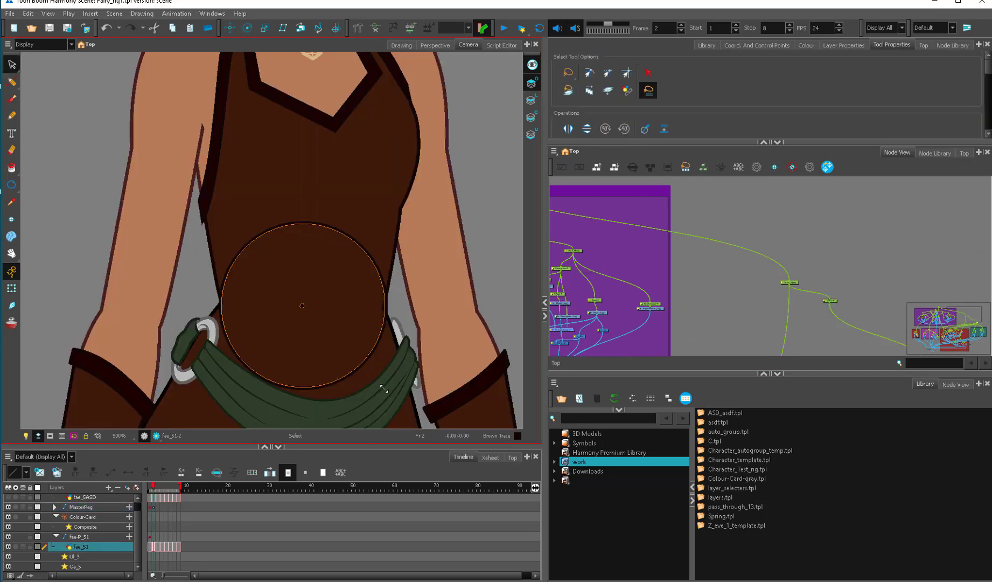
Shrink the circle slightly on frame 2 to fit the waist.
left_click_drag(221, 223, 382, 385)
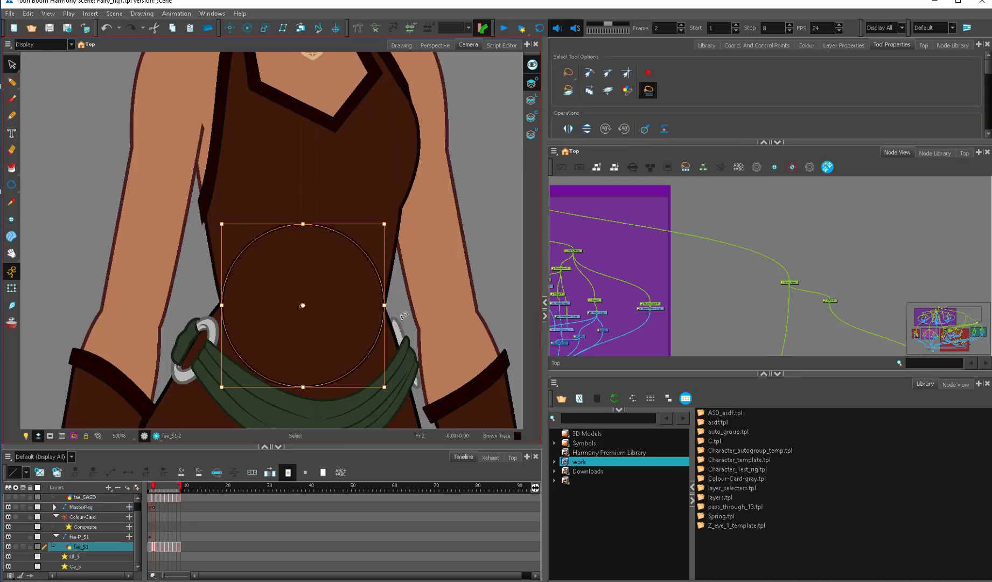
left_click(408, 300)
key("ctrl+a")
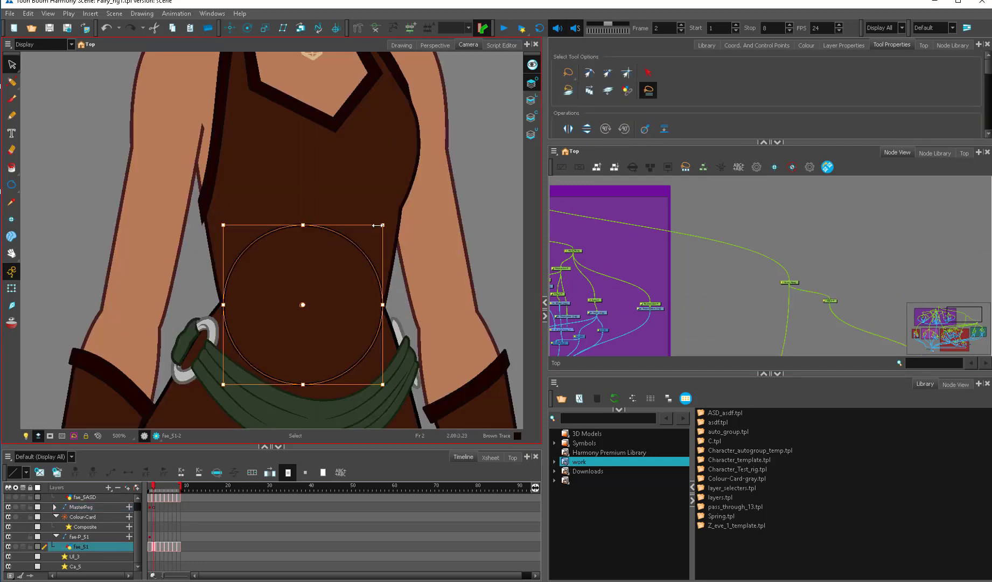
left_click(390, 224)
Check frame 2 against the whole character and copy its waist circle.
scroll(368, 218, "down", 5)
left_click_drag(330, 173, 337, 238)
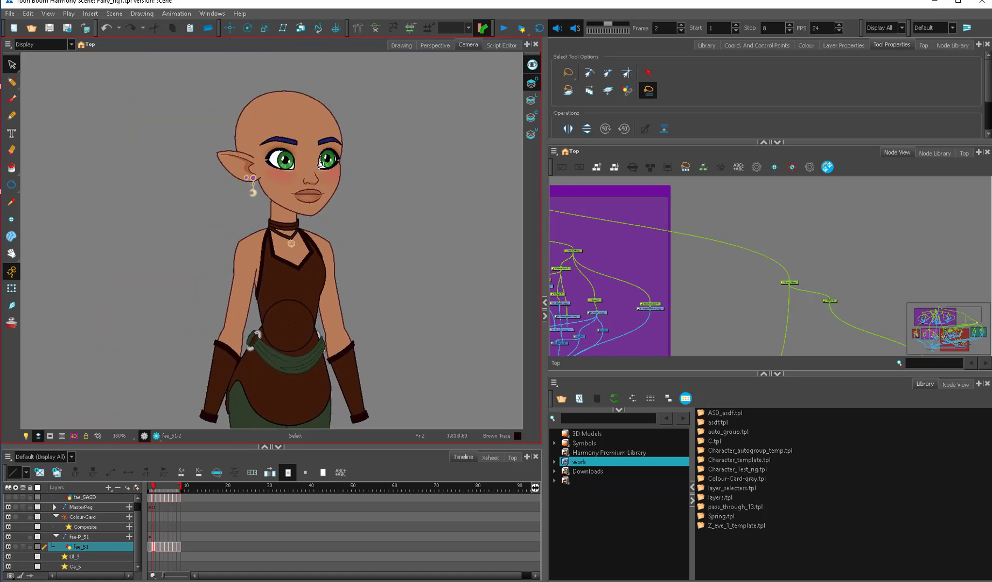
left_click(151, 488)
left_click(153, 487)
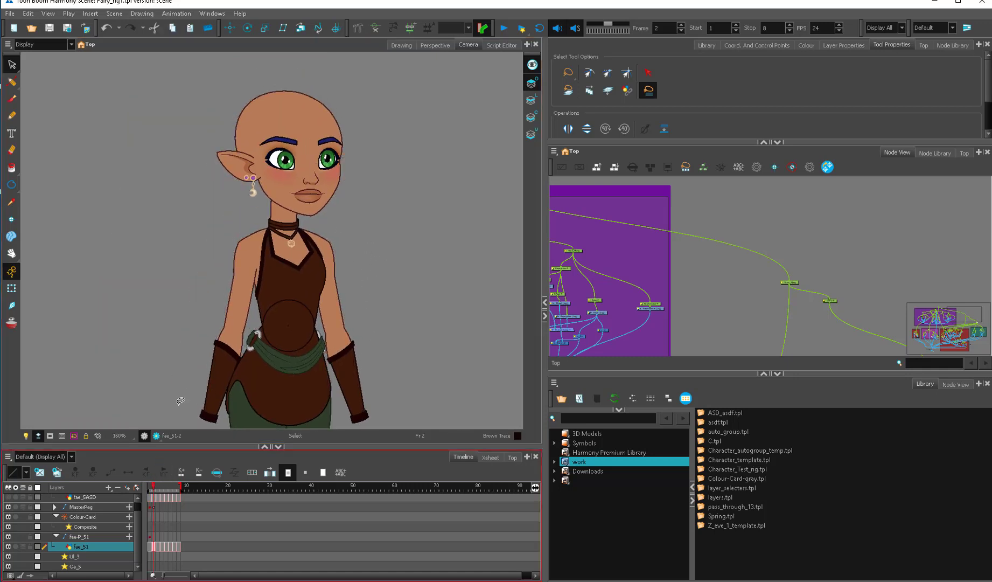
left_click(323, 257)
scroll(381, 282, "up", 4)
mouse_move(372, 341)
left_mouse_down()
mouse_move(380, 281)
mouse_move(360, 291)
left_mouse_up()
scroll(361, 290, "up", 1)
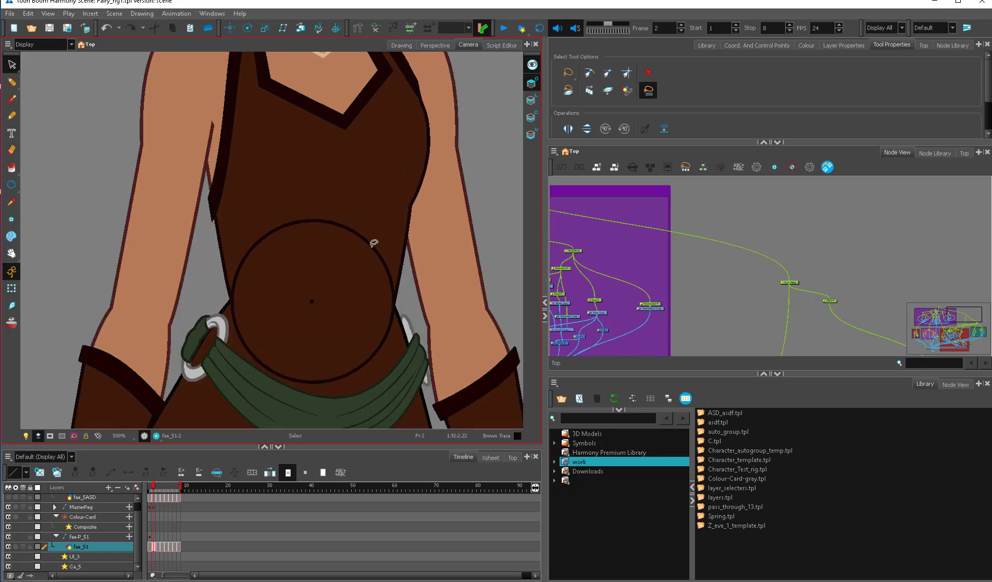
left_click(371, 242)
key("ctrl+c")
Reposition the existing circle on frame 3 and reduce it to the width of the side-view waist.
left_click(158, 544)
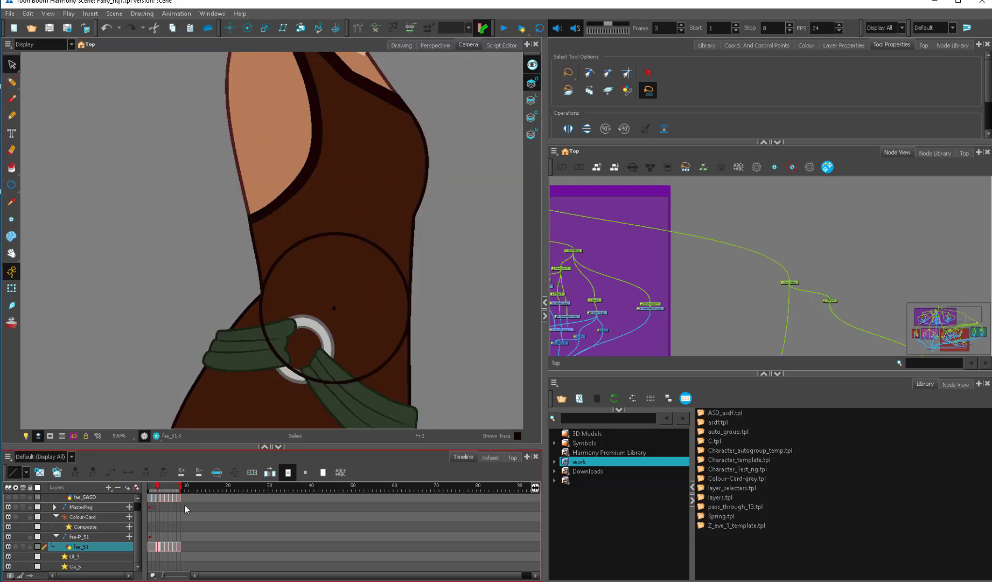
left_click(399, 276)
left_click_drag(410, 382, 393, 350)
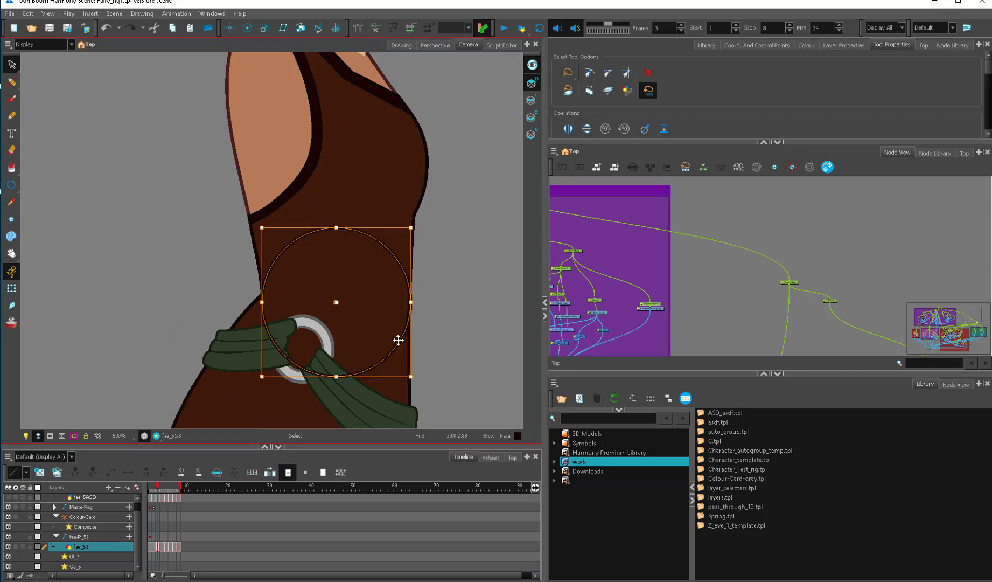
left_click_drag(412, 231, 410, 234)
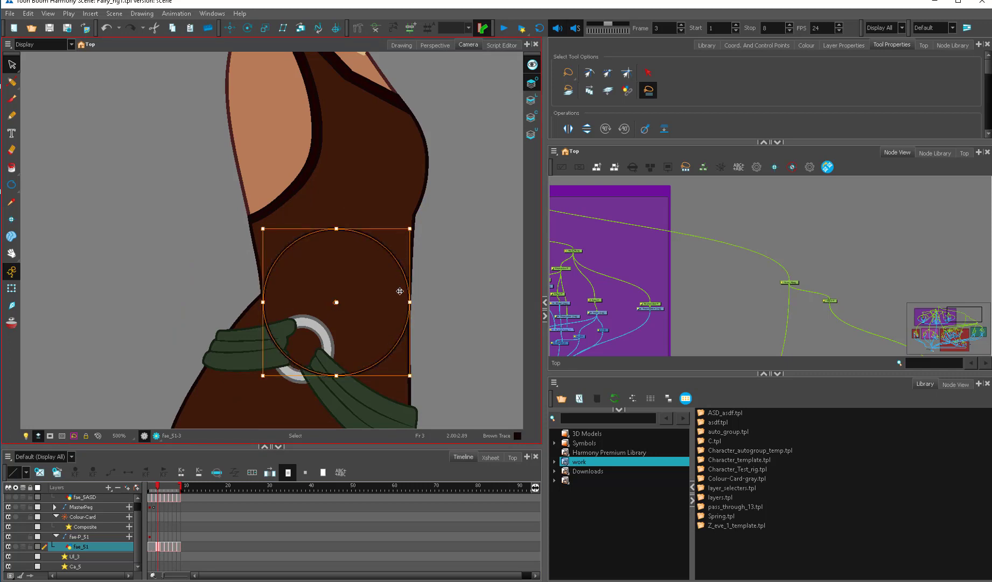
left_click_drag(396, 344, 396, 343)
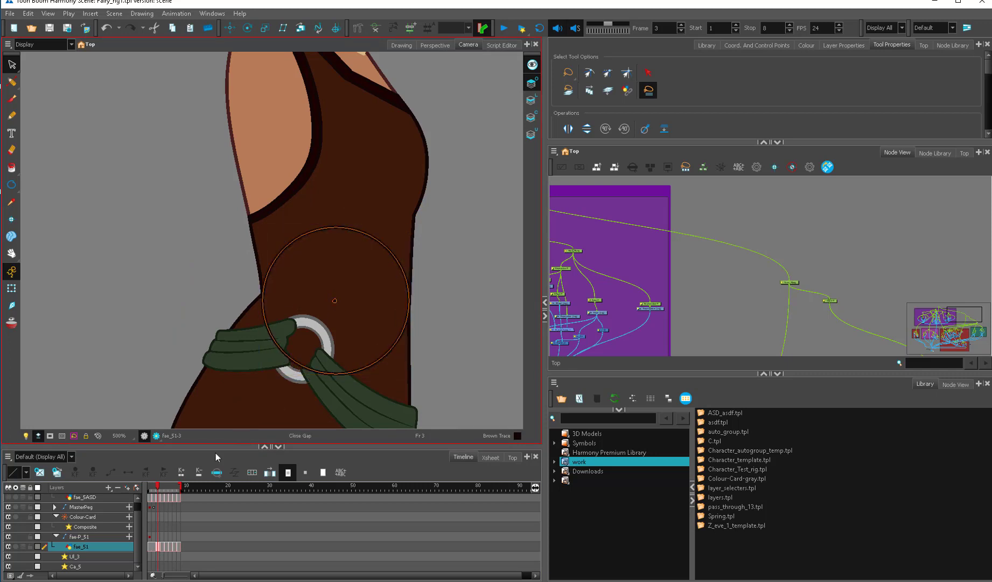
Copy the circle from frame 2, paste it on frame 3 and align it with the side-view waist.
left_click(153, 490)
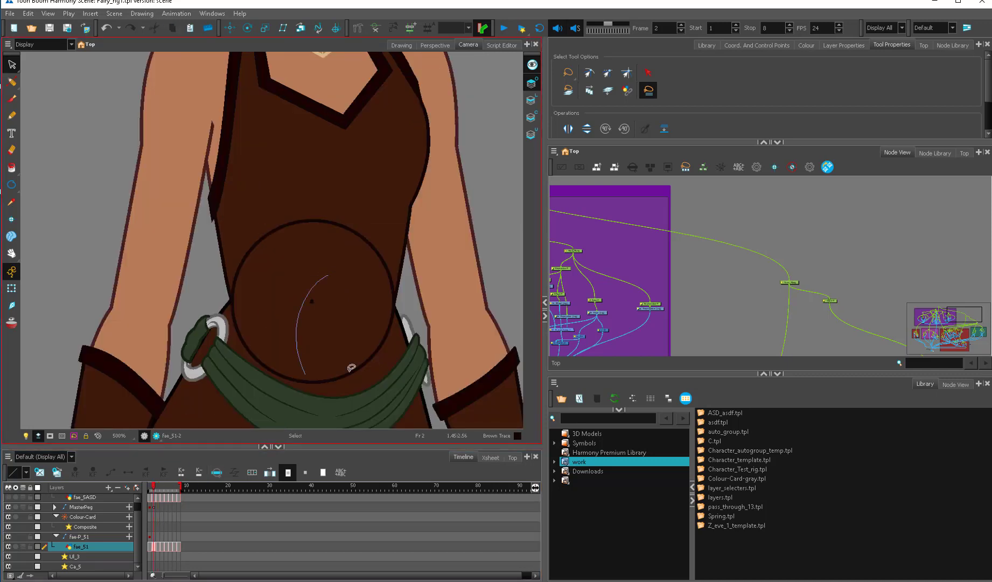
left_click(157, 490)
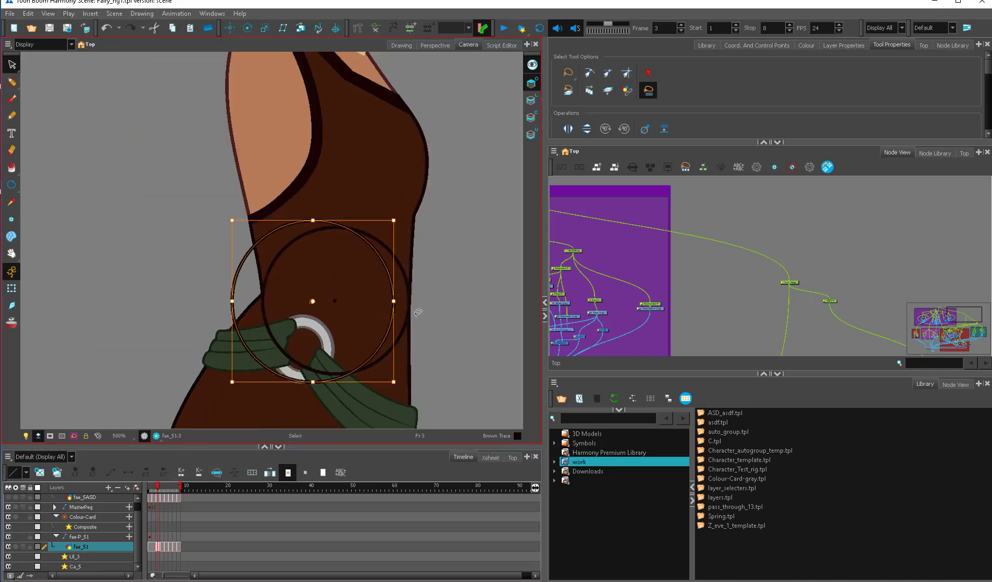
left_click_drag(375, 310, 398, 310)
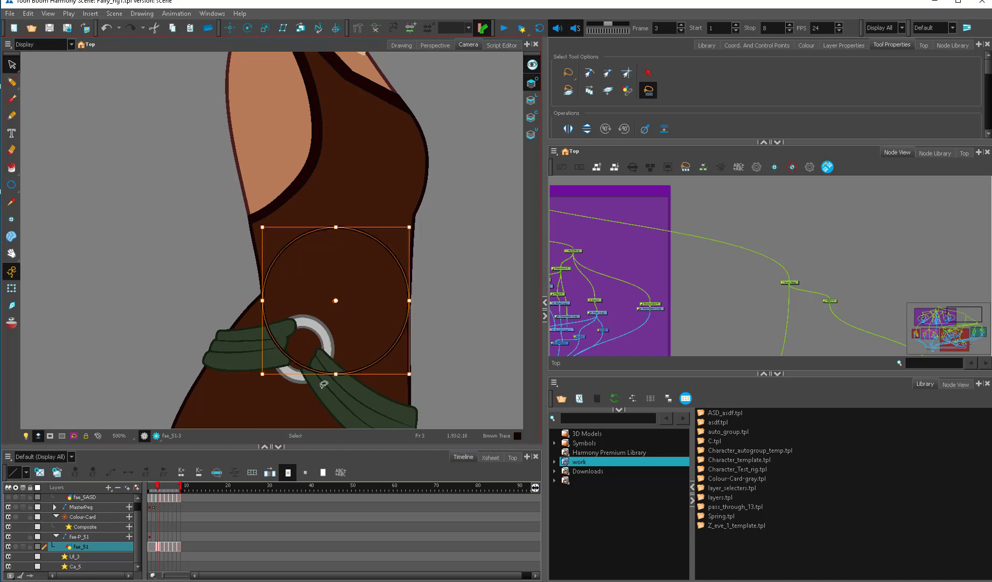
Replace the circle on frame 4 with the copied one, center it over the waist and enlarge it to fit.
left_click(161, 489)
key("ctrl+a")
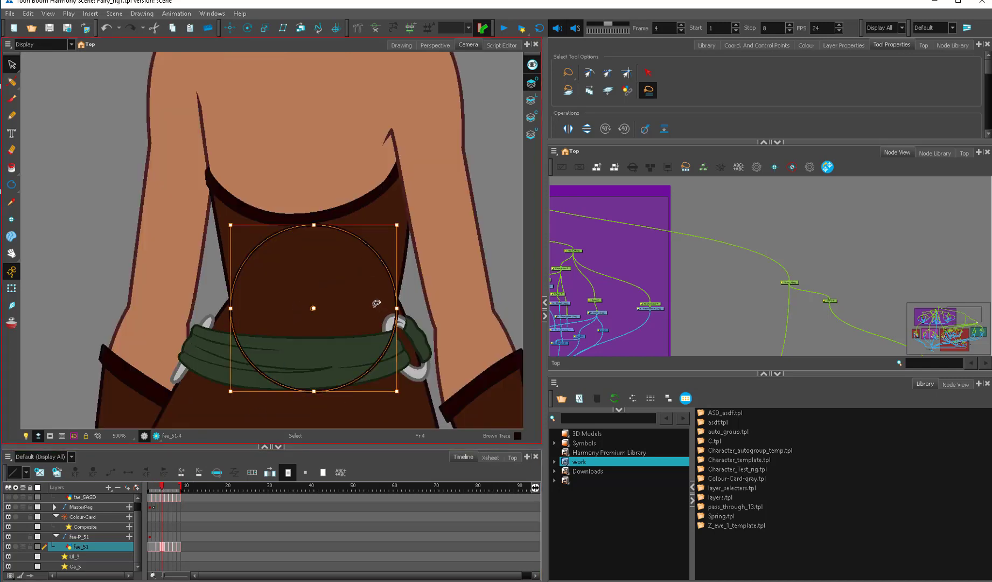
key("Delete")
key("ctrl+v")
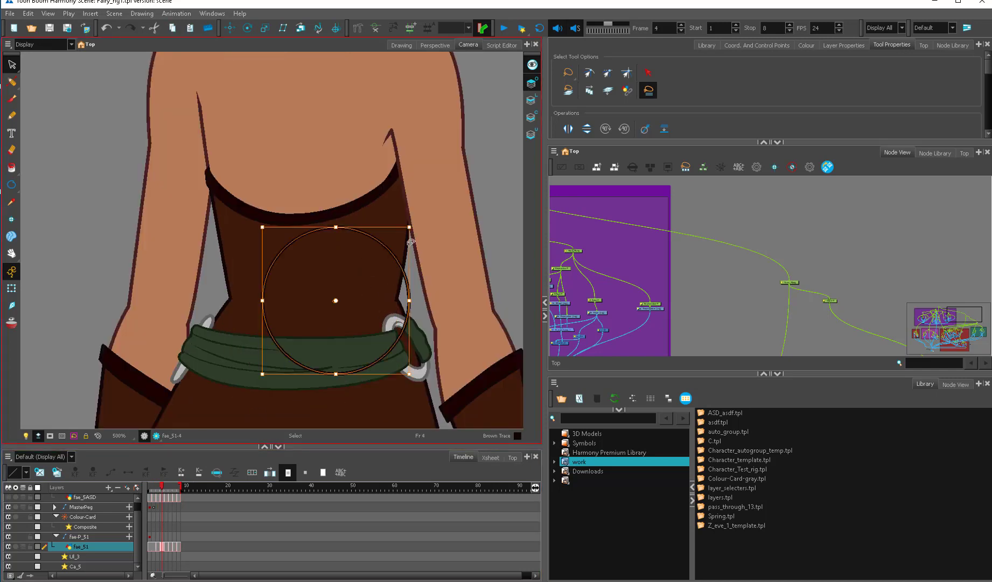
left_click_drag(340, 305, 315, 303)
left_click_drag(390, 225, 395, 220)
Paste the circle on frame 5, center it over the back-view waist and shrink it slightly.
left_click(167, 546)
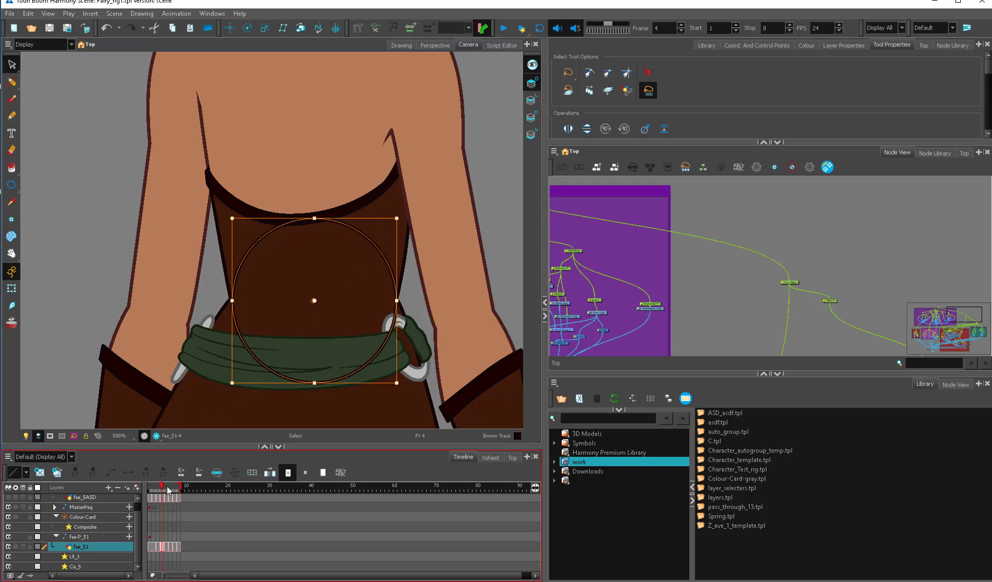
left_click(396, 260)
key("ctrl+v")
left_click_drag(315, 309, 301, 309)
left_click_drag(385, 219, 380, 223)
left_click_drag(299, 312, 300, 311)
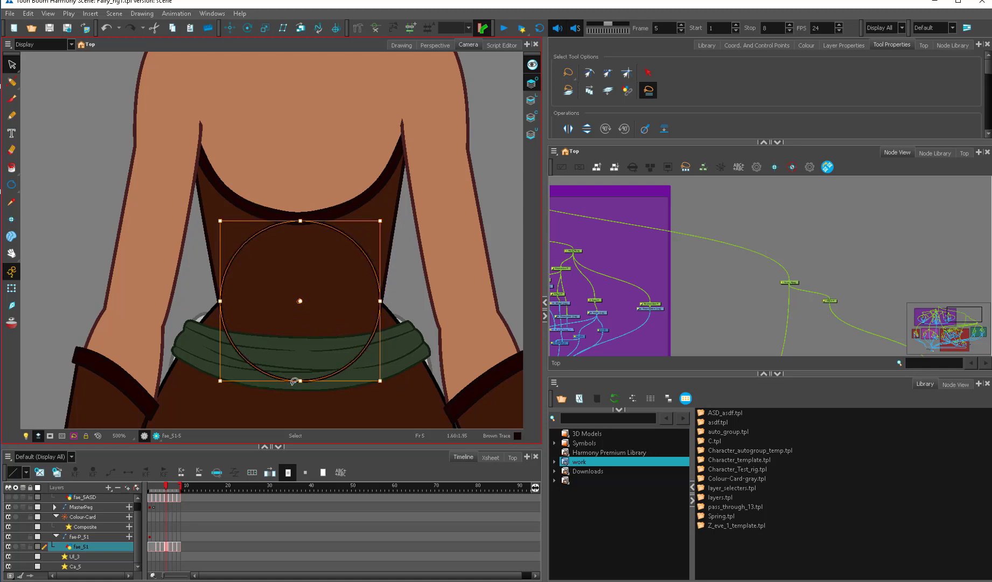
Line up the chest peg with the center of the waist circle on frames 5 to 8 using the Translate tool.
left_click(169, 490)
key("ctrl+a")
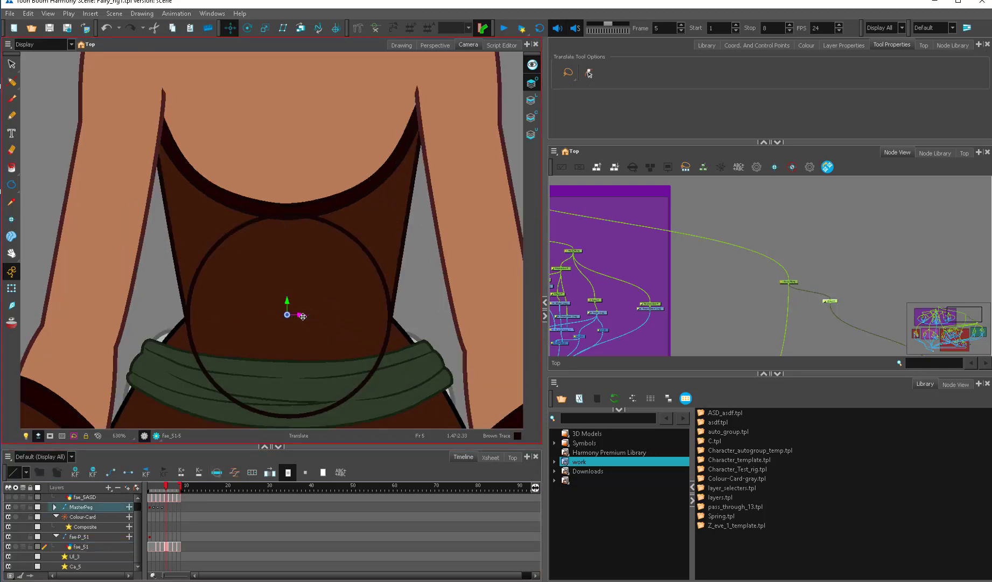
key("period")
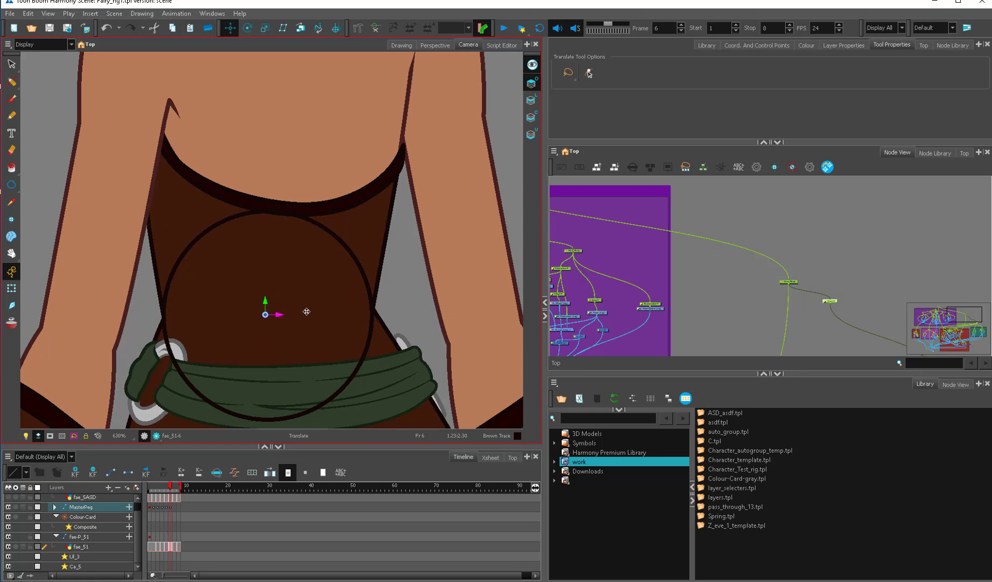
key("period")
mouse_move(285, 316)
left_mouse_down()
mouse_move(246, 315)
mouse_move(279, 327)
mouse_move(266, 310)
left_mouse_up()
key("period")
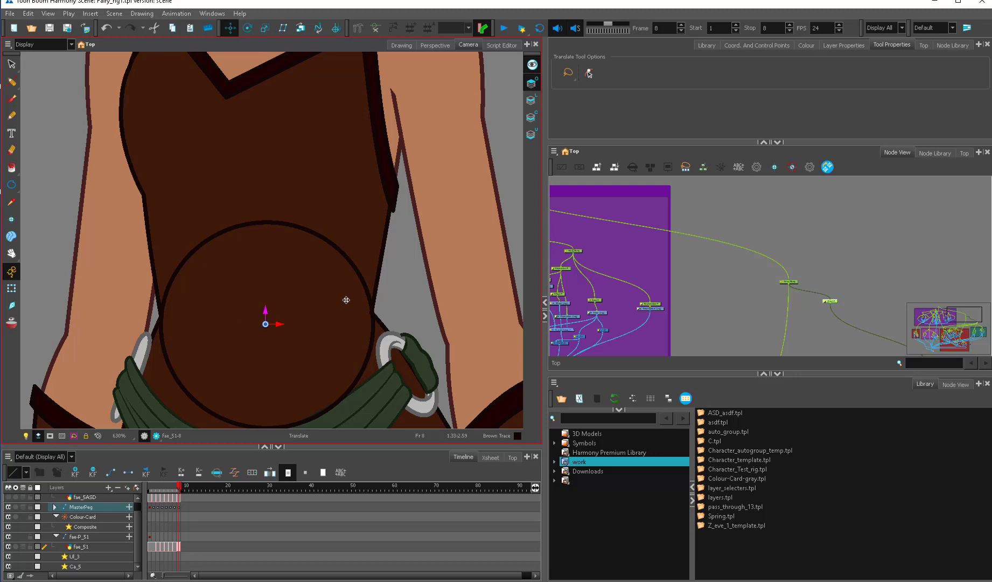
Select the waist circle on frame 8 and nudge it slightly down and to the right.
key("1")
key("1")
mouse_move(178, 487)
left_mouse_down()
mouse_move(148, 498)
mouse_move(180, 498)
mouse_move(152, 490)
mouse_move(179, 489)
left_mouse_up()
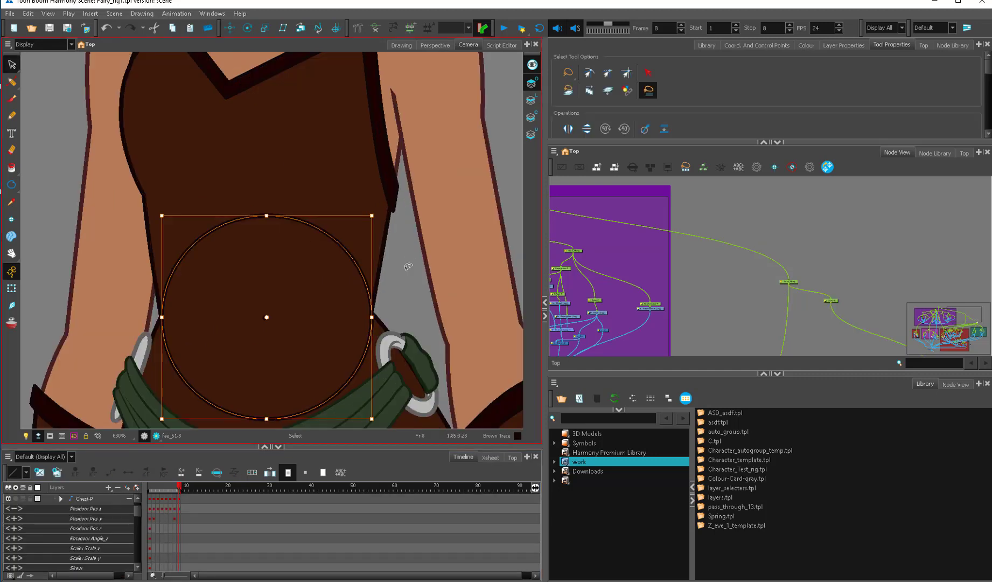
left_click(390, 289)
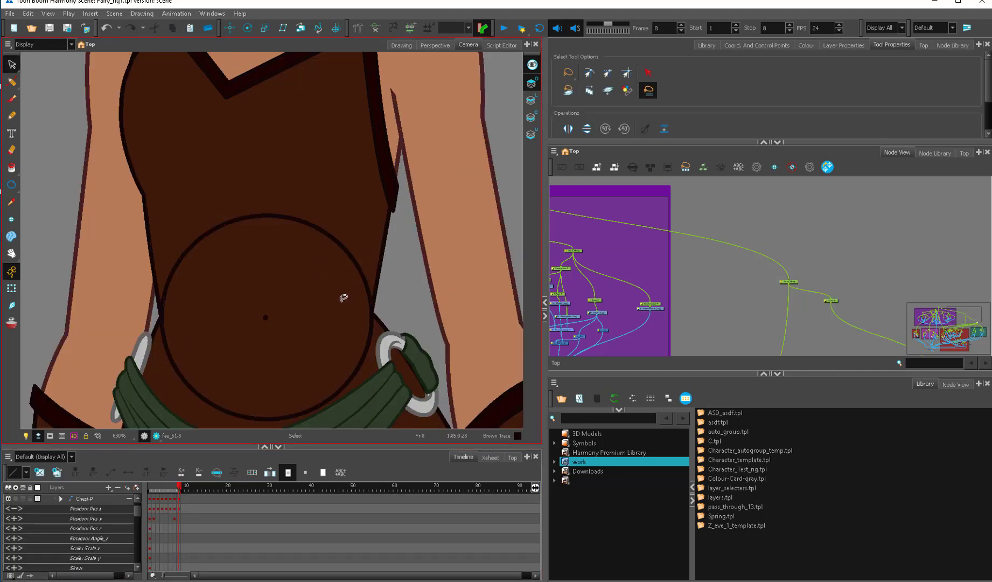
mouse_move(326, 217)
left_mouse_down()
mouse_move(361, 299)
mouse_move(336, 232)
left_mouse_up()
left_click_drag(315, 307, 317, 311)
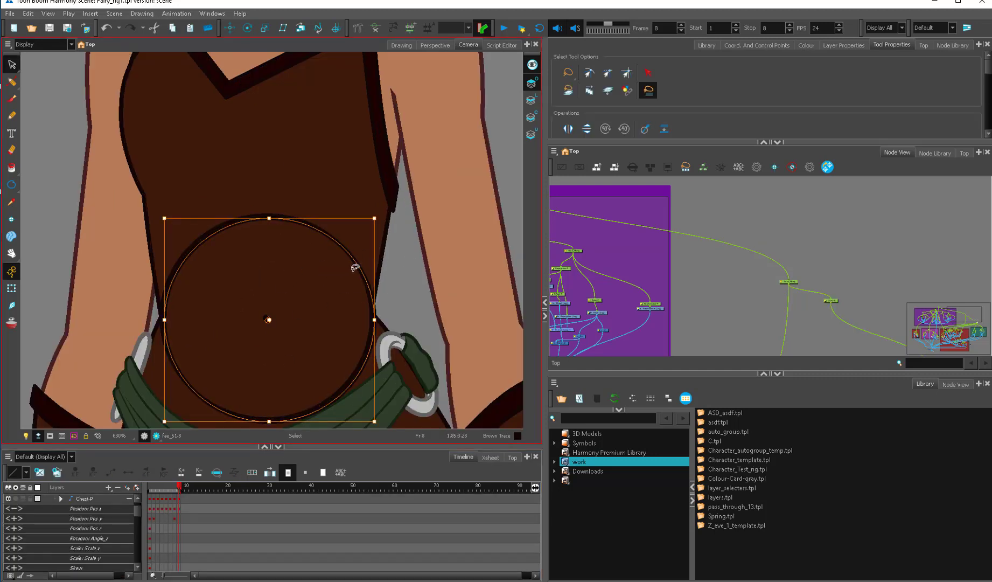
left_click(390, 279)
Return to frame 1 and select the master peg of the Head group.
scroll(390, 279, "down", 7)
mouse_move(152, 490)
left_mouse_down()
mouse_move(170, 496)
mouse_move(142, 493)
left_mouse_up()
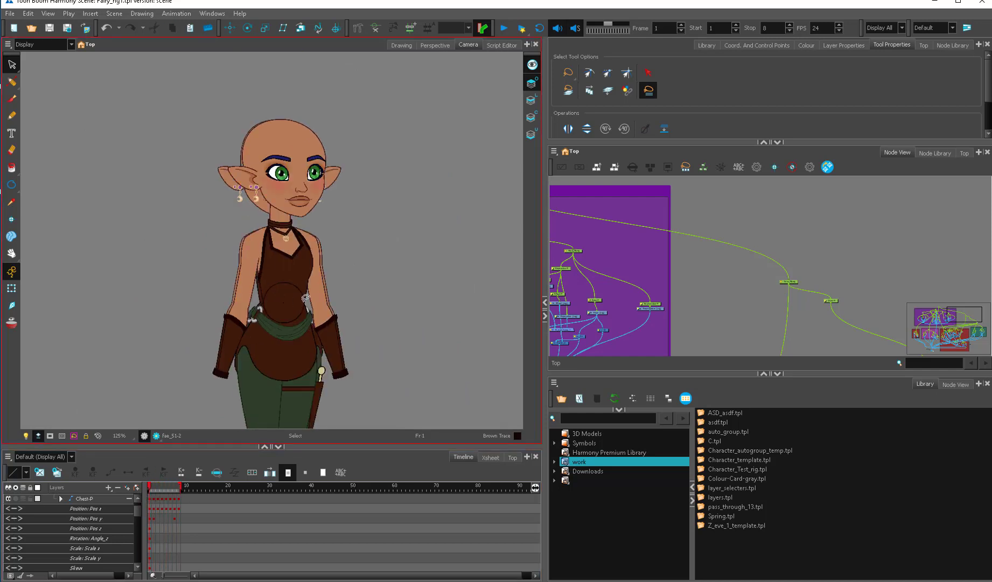
key("space")
left_click_drag(323, 281, 321, 305)
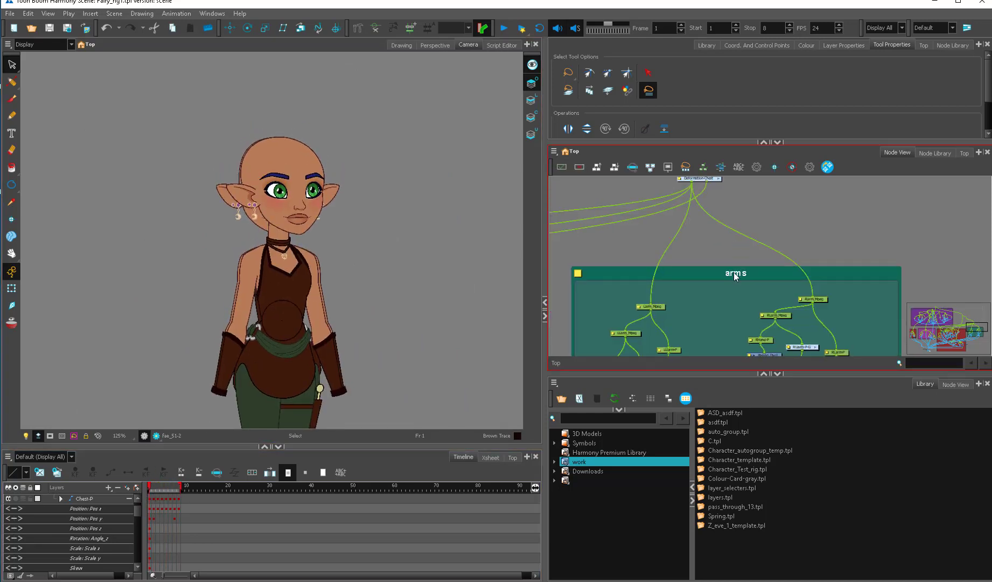
left_click(659, 307)
left_click(12, 289)
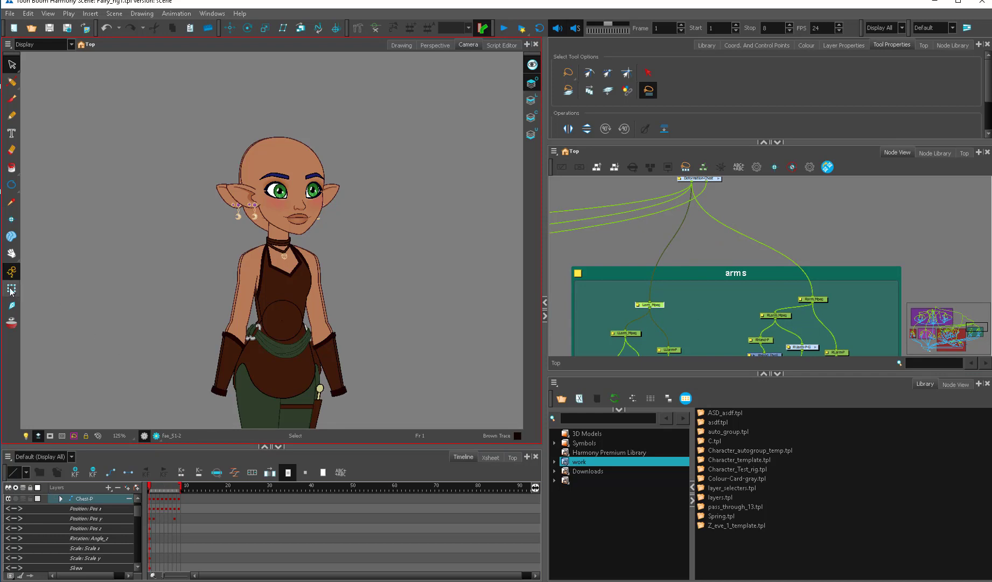
left_click(650, 244)
scroll(649, 244, "down", 3)
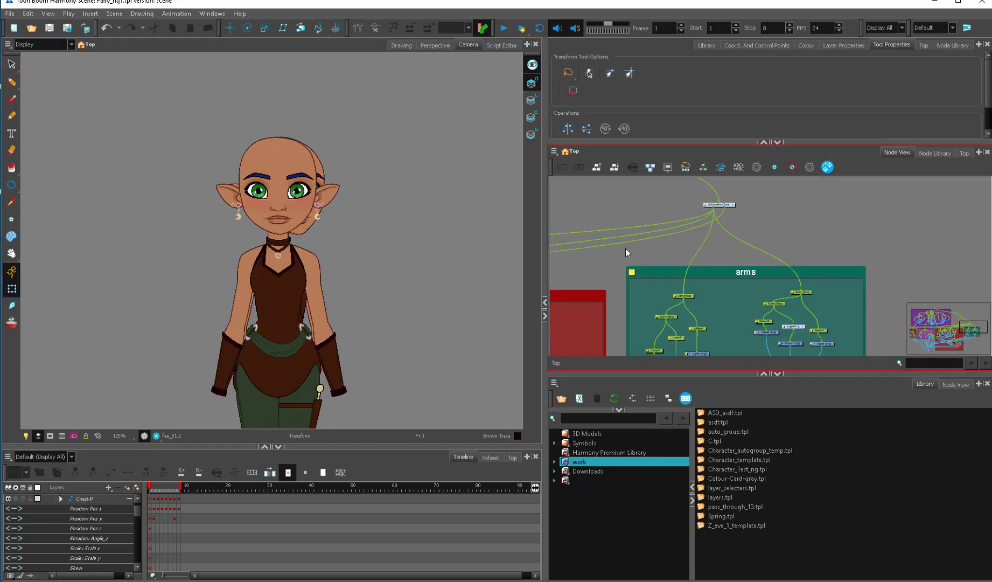
key("space")
left_click_drag(674, 264, 983, 353)
left_click(722, 262)
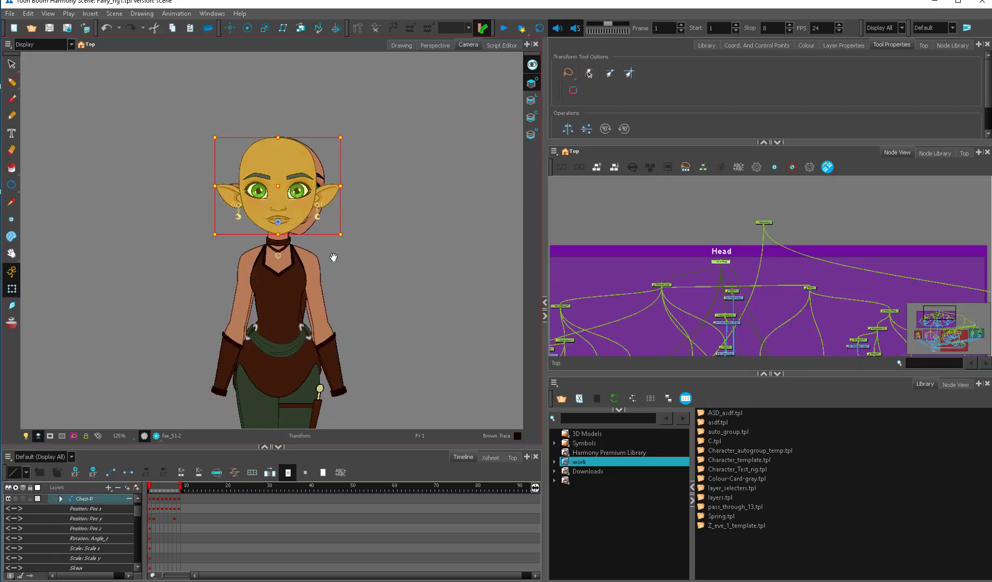
Nudge the selected head peg into line with the base of the head on frames 2 and 3 using the Translate tool.
left_click_drag(332, 257, 337, 326)
scroll(337, 326, "up", 2)
left_click(230, 28)
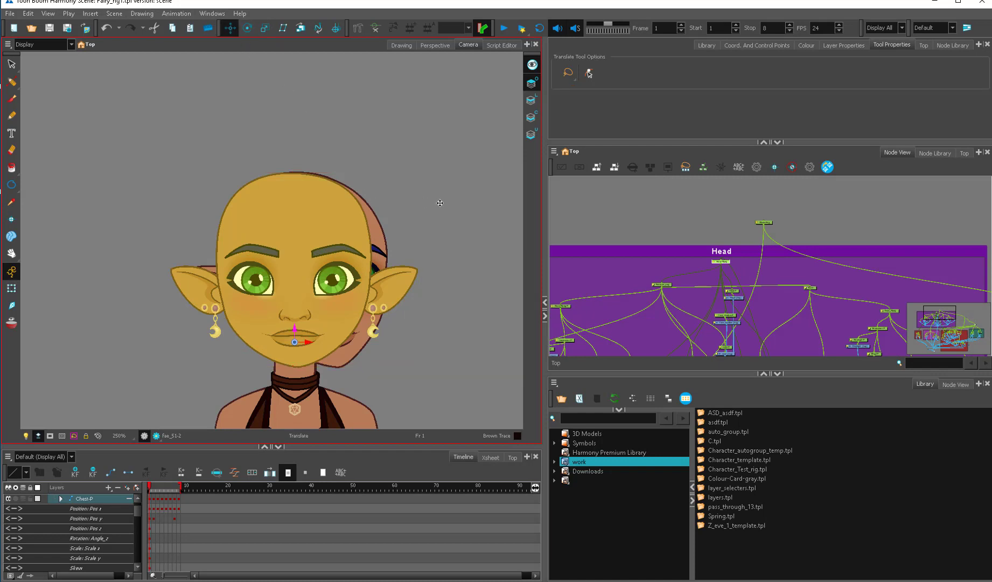
key("period")
key("comma")
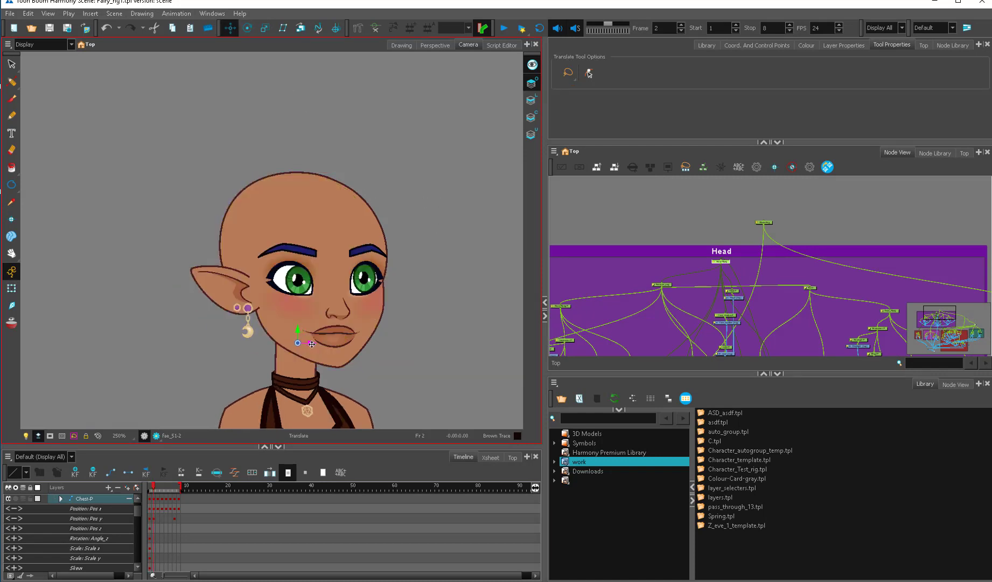
key("period")
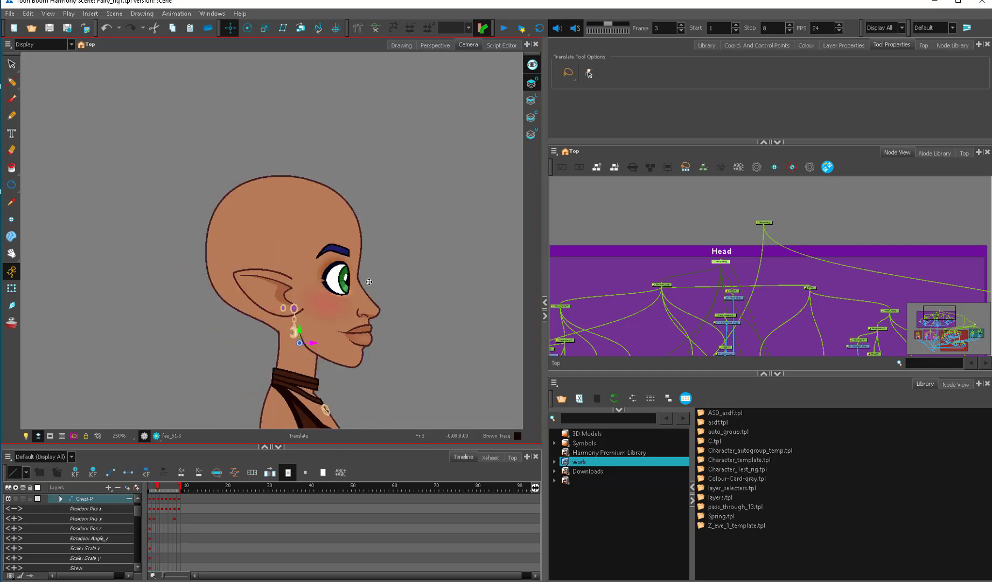
left_click_drag(300, 330, 318, 337)
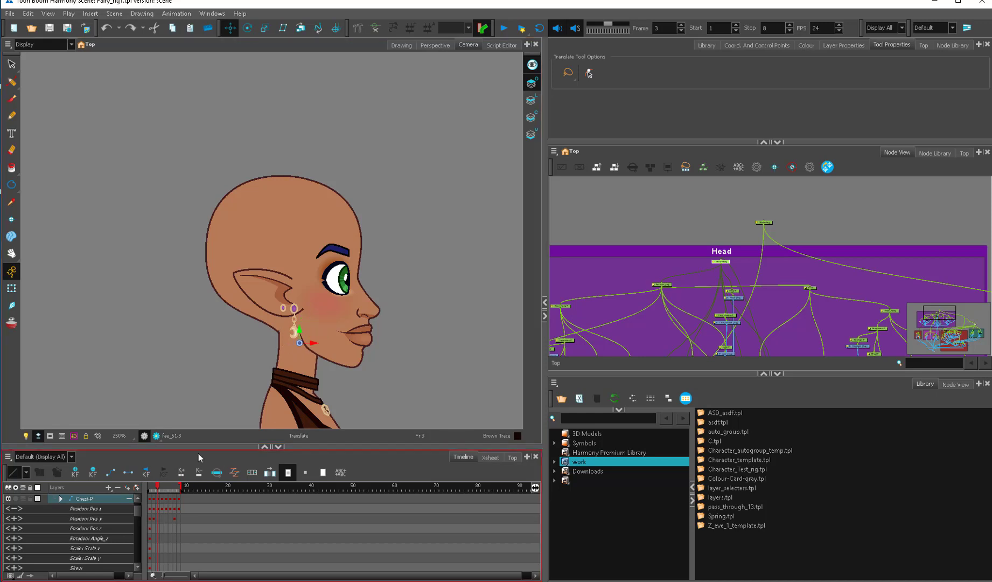
left_click(299, 328)
left_click(314, 343)
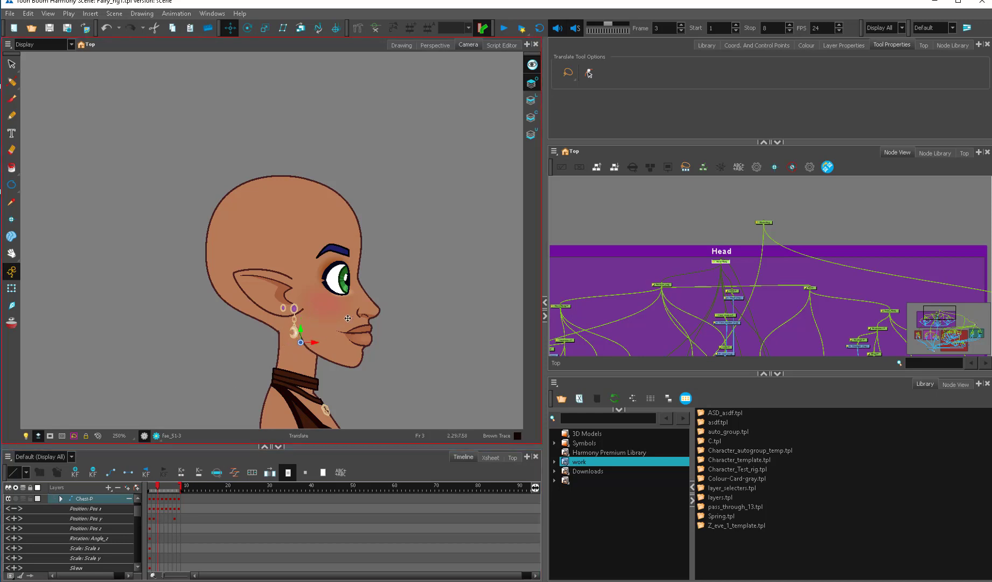
Line up the head peg with the top of the neck on the back-view frames, stepping through frames 4 to 6.
key("period")
key("period")
key("shift+t")
key("2")
left_click(715, 263)
key("alt+2")
key("period")
left_click(314, 373)
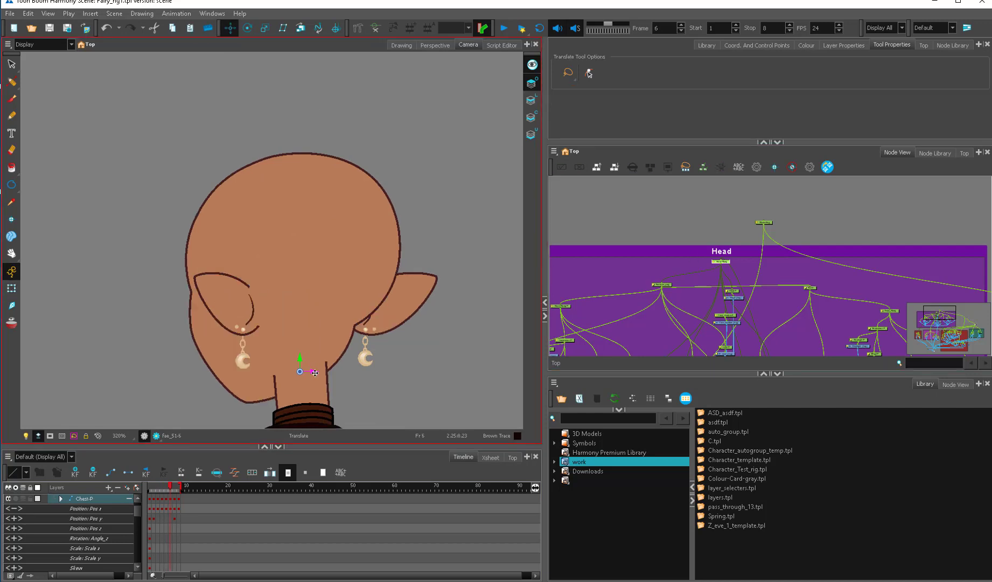
key("comma")
key("comma")
key("comma")
key("comma")
key("comma")
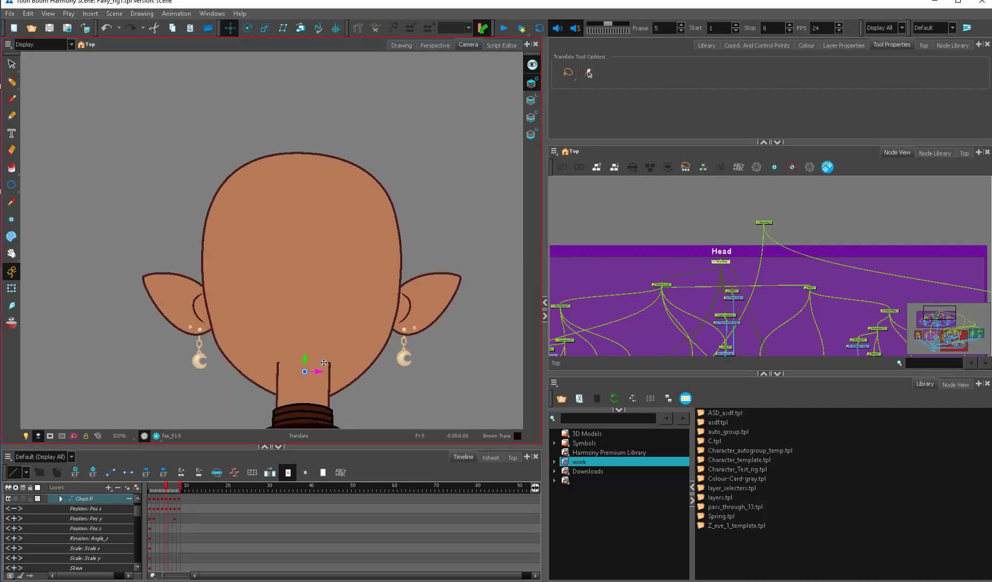
Select the Head-P peg and shift it horizontally toward the front of the face on frames 2 and 3.
key("shift+b")
key("slash")
key("period")
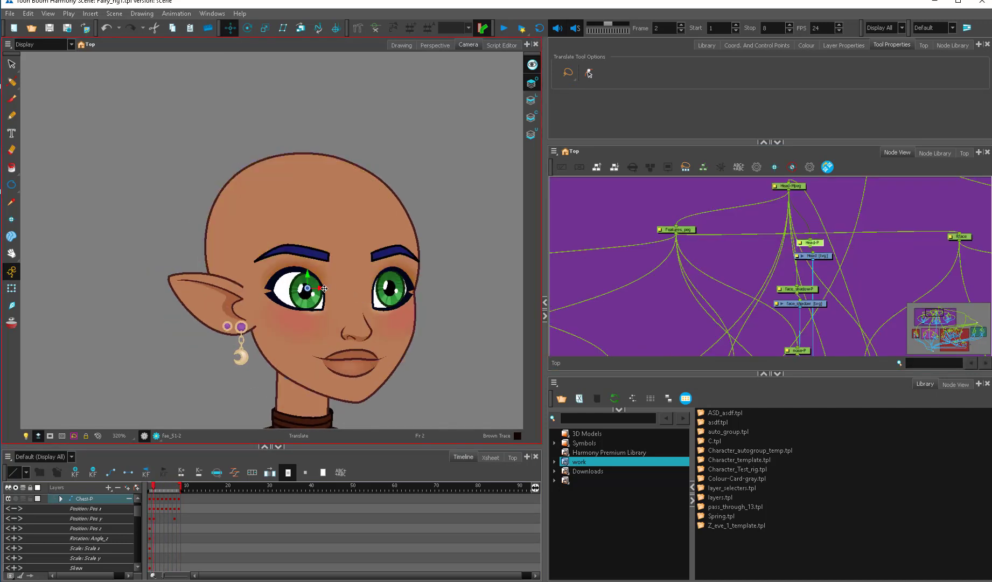
left_click_drag(319, 289, 358, 289)
key("period")
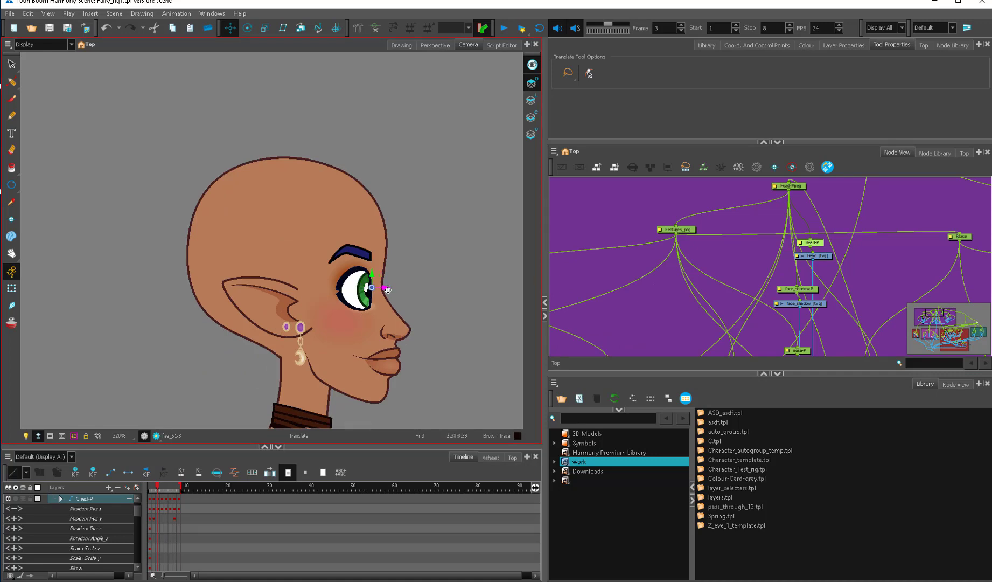
key("period")
key("period")
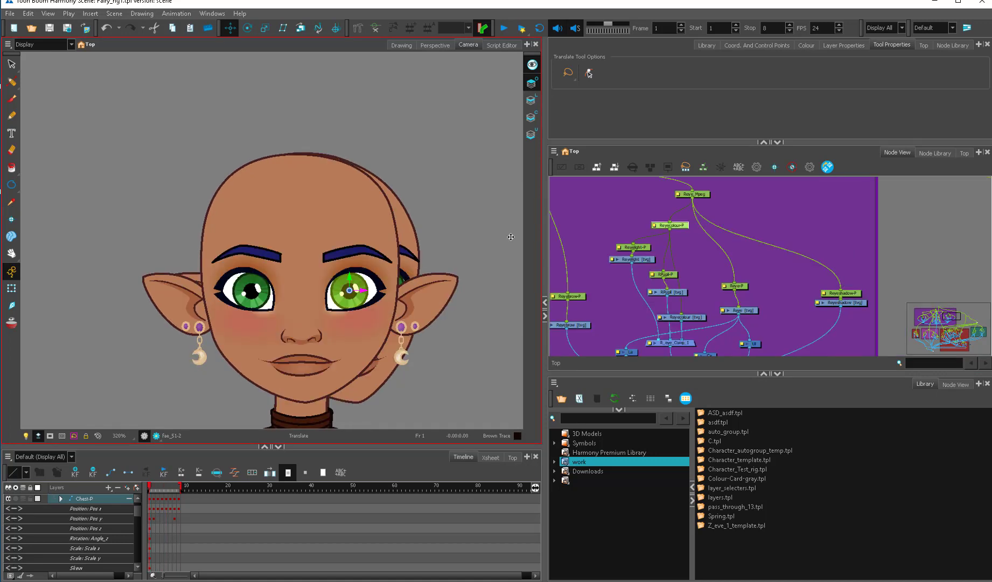
Enlarge the node view, select the Reye_Mpeg peg and examine its pivot through the turnaround frames.
left_click_drag(720, 186, 712, 245)
left_click_drag(678, 142, 678, 96)
scroll(694, 212, "up", 2)
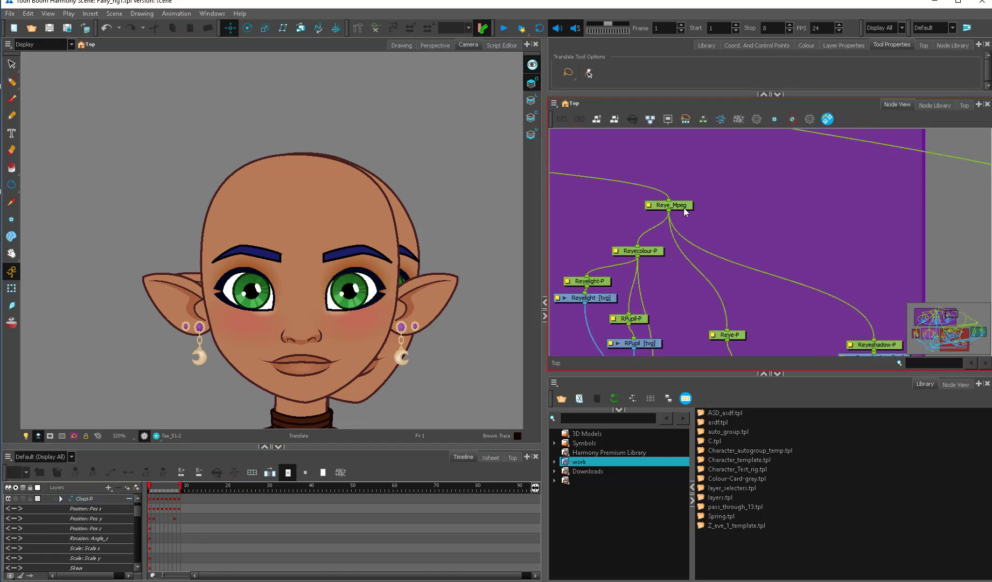
key("period")
key("period")
key("period")
key("period")
key("period")
key("period")
key("period")
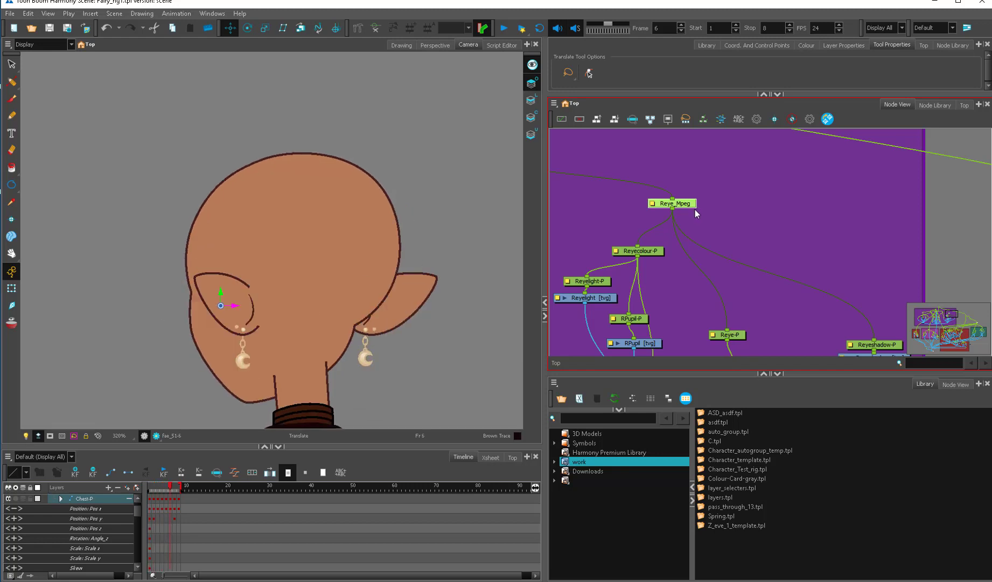
Select the Reyecolour-P peg and examine its pivot from frame 8 back to frame 1.
left_click(647, 254)
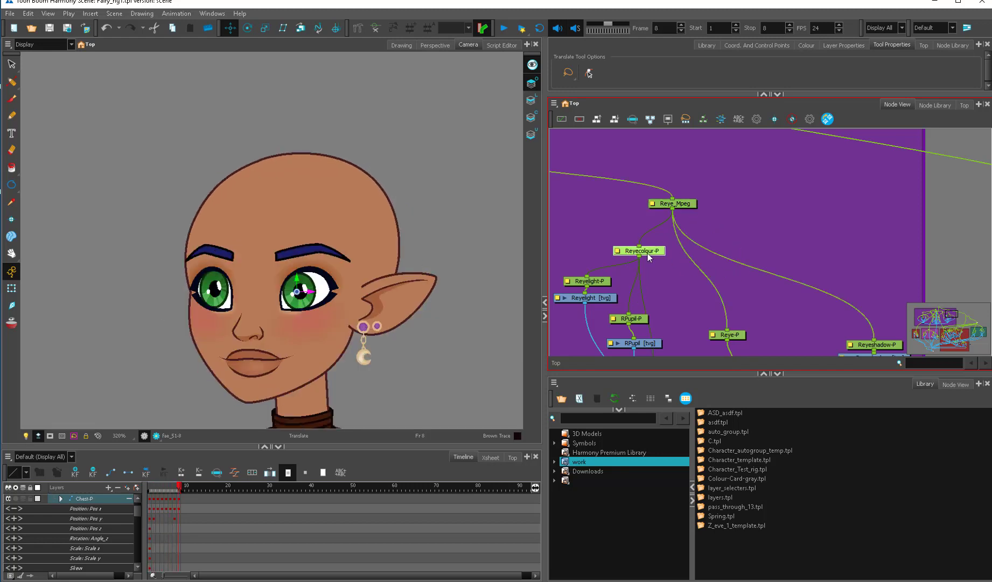
left_click(473, 286)
key("comma")
key("comma")
key("comma")
key("comma")
key("comma")
key("comma")
key("comma")
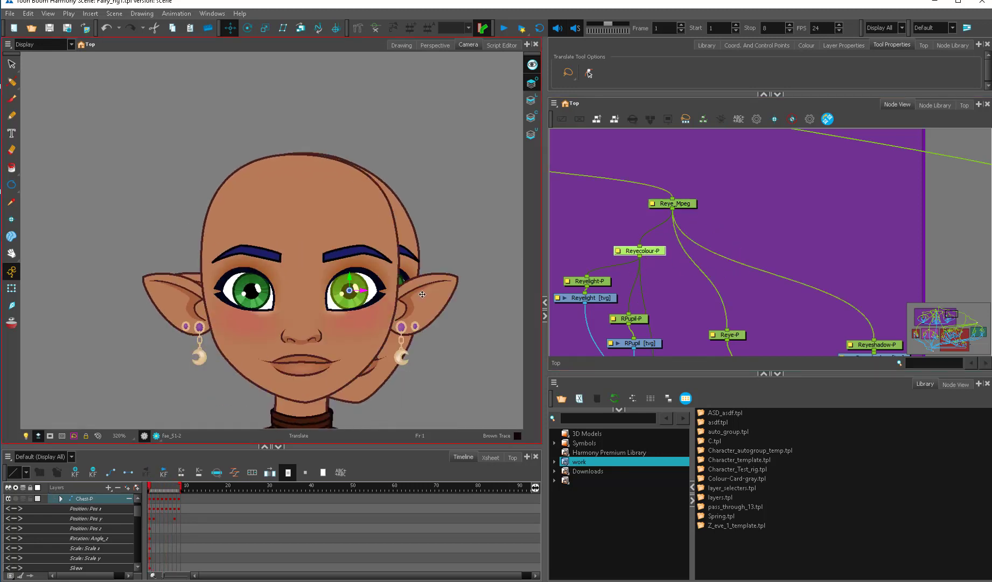
Line up the Reyecolour-P peg with the iris on frames 2 and 3 using the Translate tool.
left_click(674, 203)
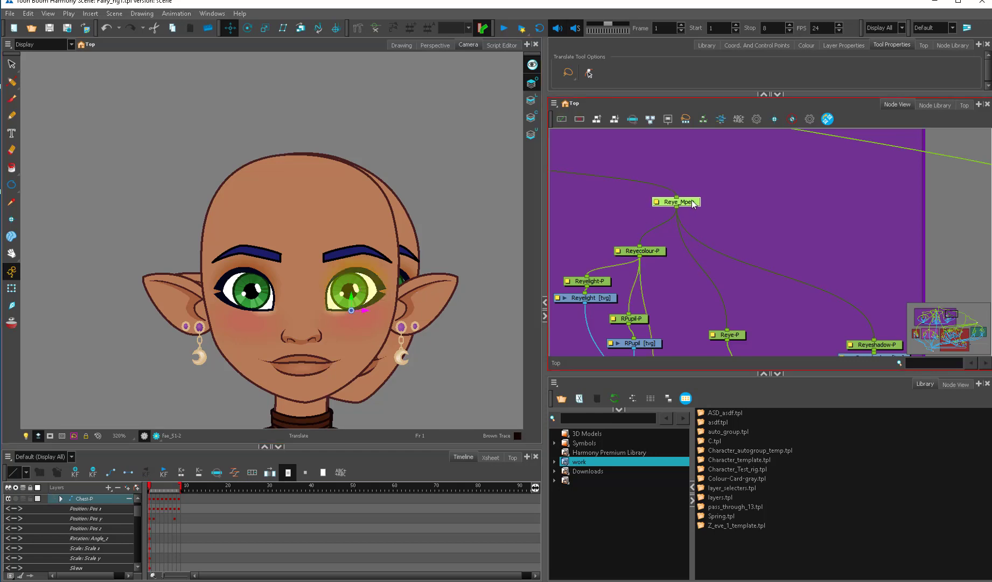
left_click(654, 253)
key("period")
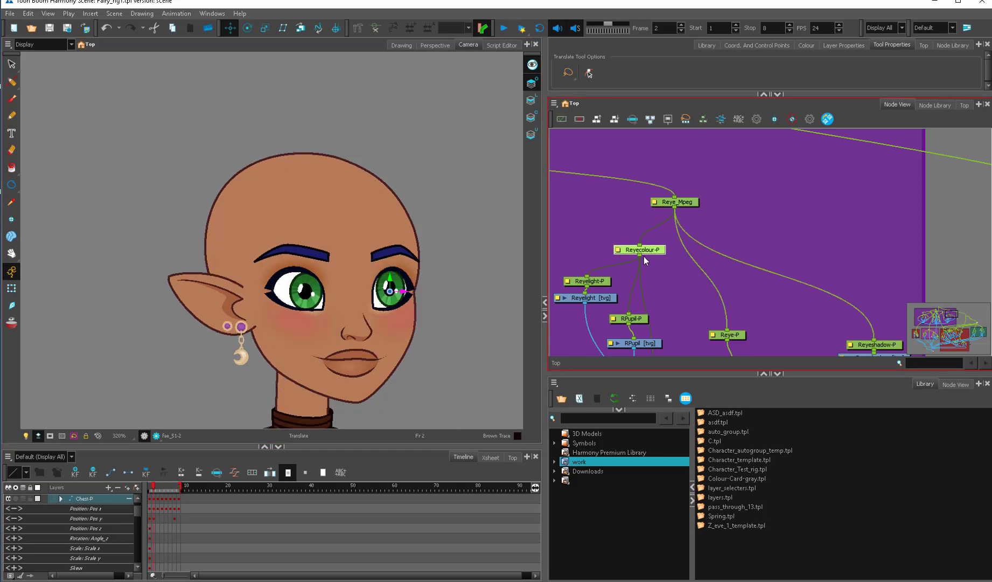
left_click(398, 293)
left_click_drag(405, 292, 382, 293)
key("period")
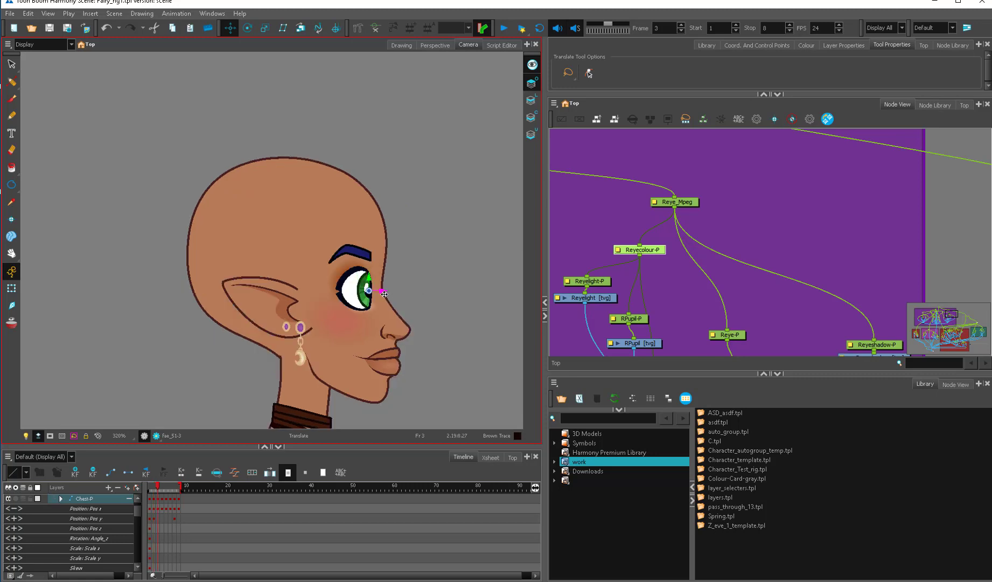
Line up the Reyecolour-P peg with the center of the iris on frames 7 and 8.
key("period")
key("period")
key("period")
key("period")
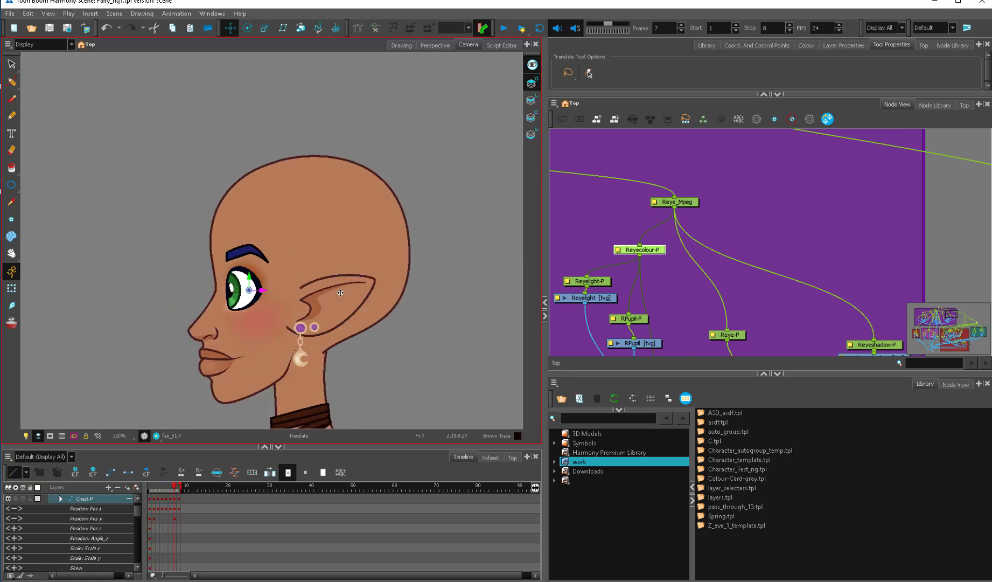
left_click_drag(251, 291, 242, 292)
key("period")
left_click_drag(305, 292, 315, 293)
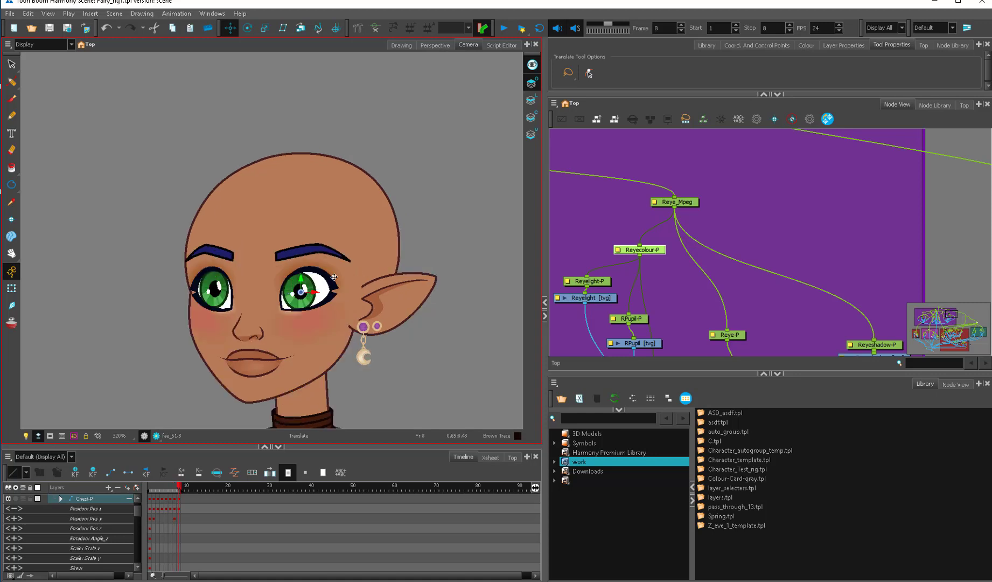
Step back from frame 8 to frame 1 to check the Reyecolour-P pivot against the iris.
key("comma")
key("comma")
key("comma")
key("comma")
key("comma")
key("comma")
key("comma")
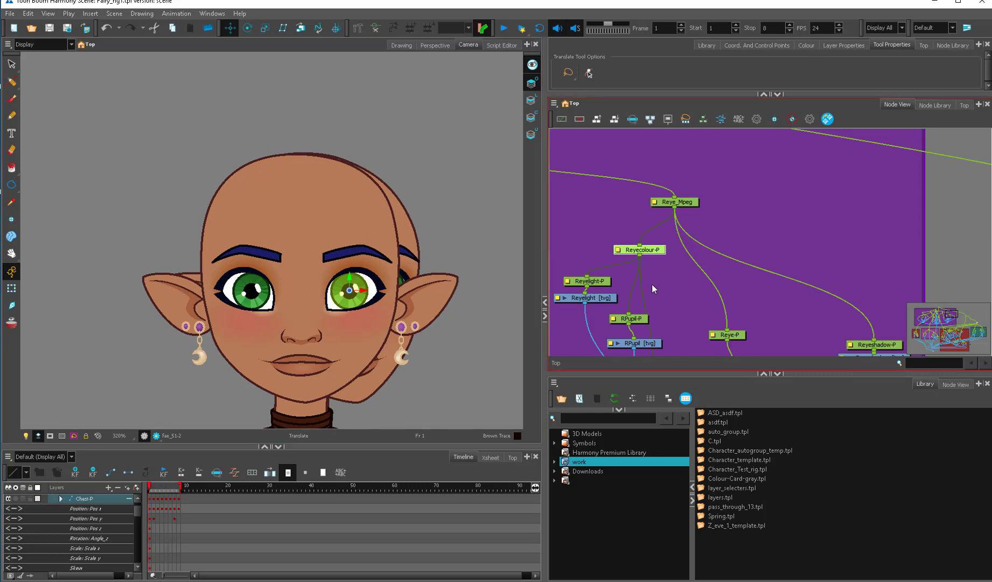
Select the Reyelight-P peg and examine its pivot on every frame up to 8 and back to 1.
left_click(573, 280)
key("period")
key("period")
key("period")
key("period")
key("period")
key("period")
key("period")
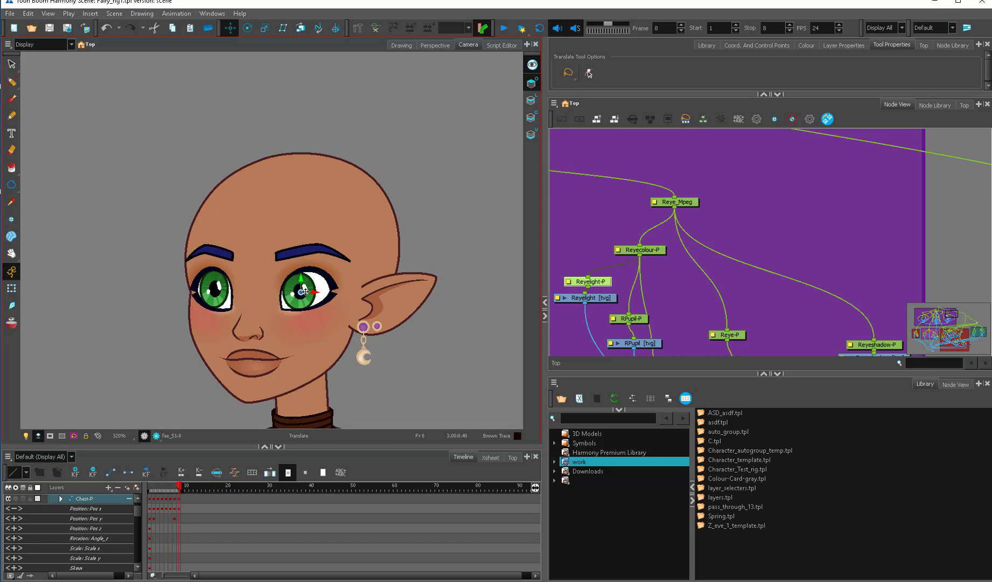
key("comma")
key("comma")
key("comma")
key("comma")
key("comma")
key("comma")
key("comma")
Select the RPupil-P peg and examine its pivot forward through the turnaround and back to frame 2.
left_click(687, 322)
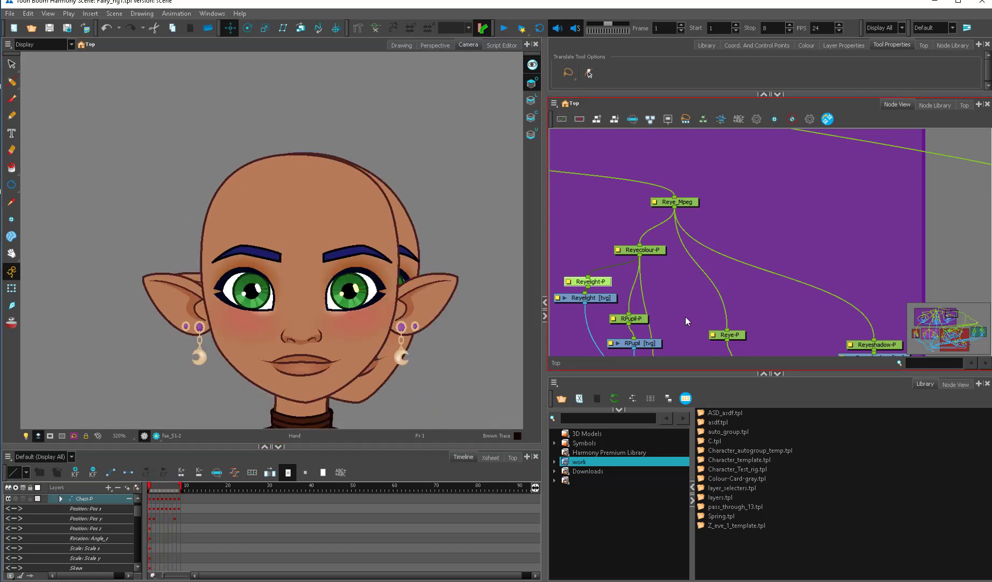
left_click_drag(686, 321, 663, 269)
left_click(616, 269)
left_click_drag(625, 199, 632, 201)
left_click(612, 265)
key("period")
key("period")
key("period")
key("period")
key("period")
key("period")
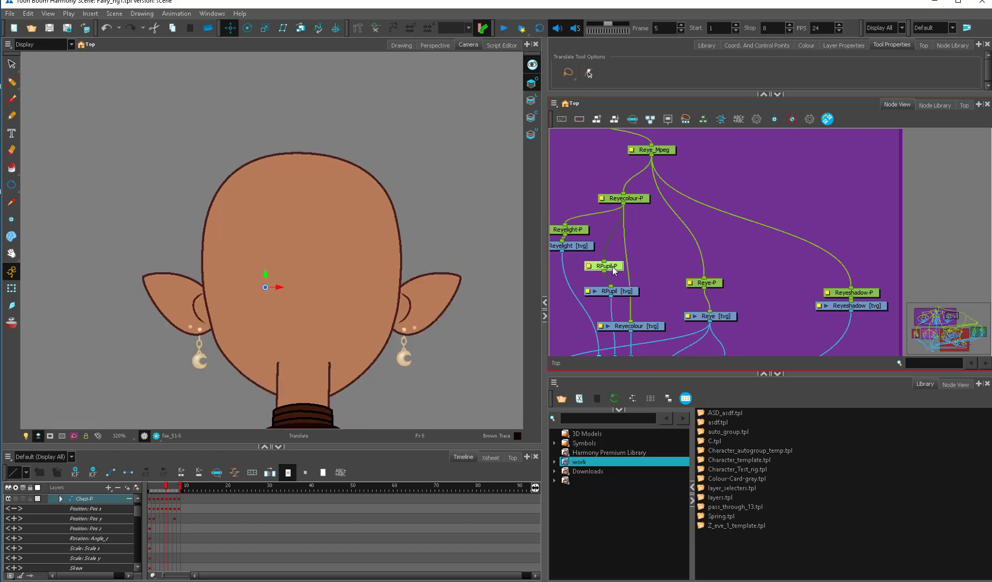
key("comma")
key("comma")
key("comma")
key("comma")
key("comma")
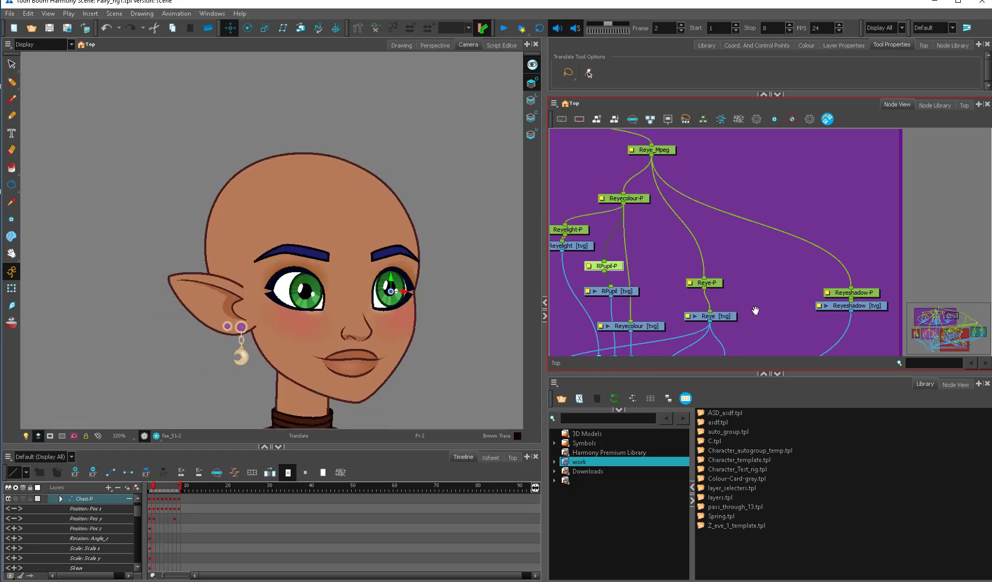
Select the highlight drawing of the character's eye on frame 1 with the Transform tool.
left_click_drag(756, 310, 778, 327)
left_click(395, 288)
scroll(408, 293, "up", 4)
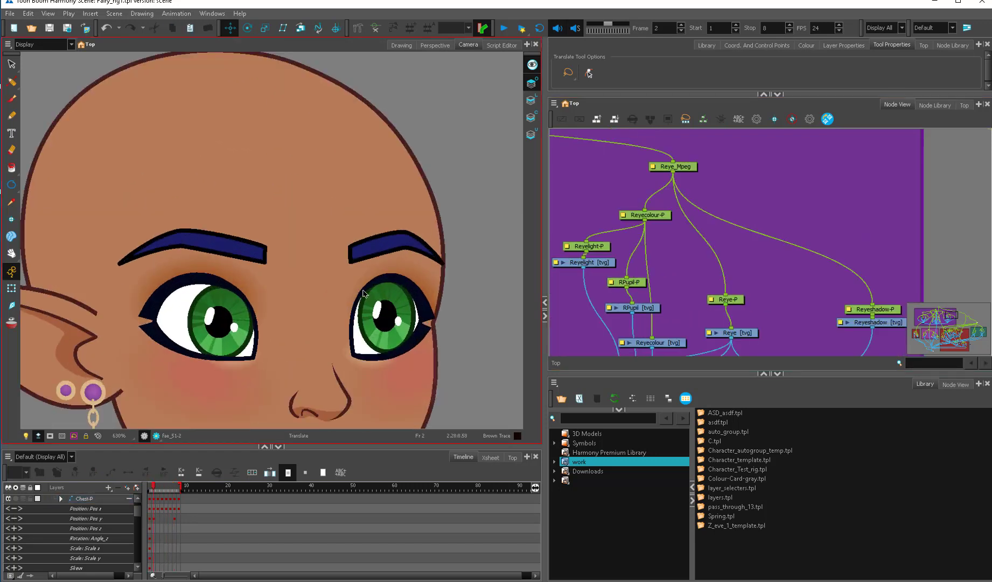
left_click(154, 488)
key("comma")
left_click(315, 322)
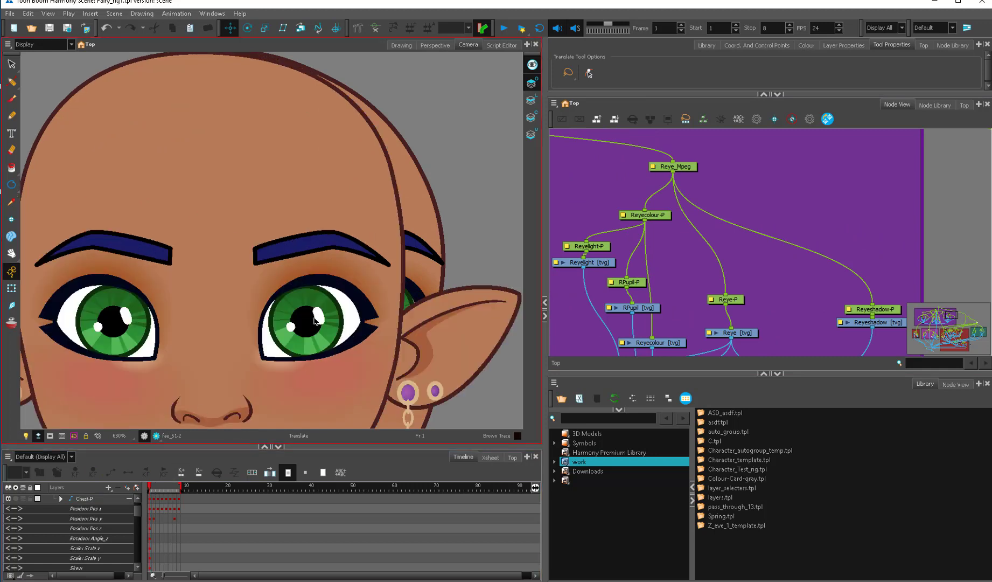
left_click(11, 288)
left_click(319, 320)
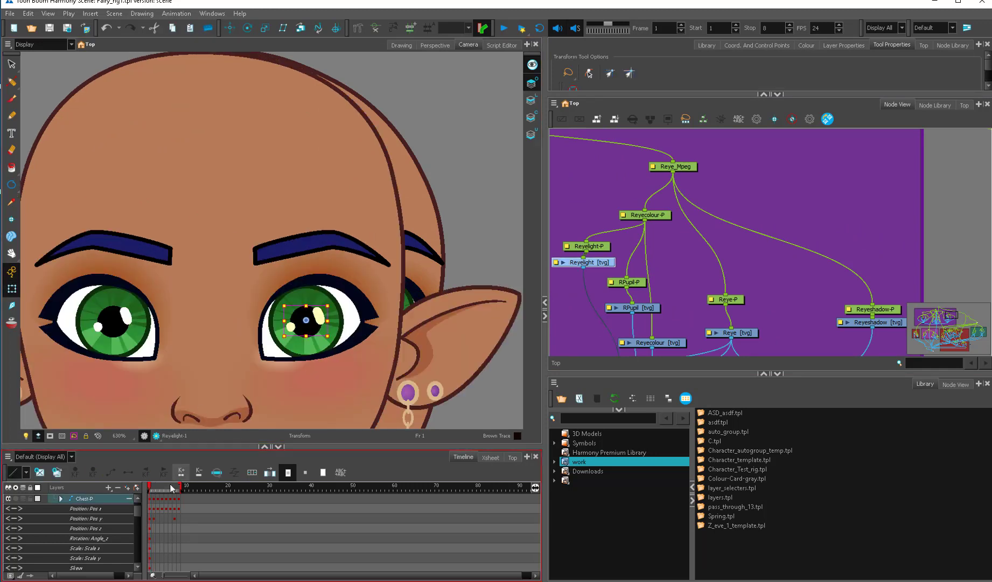
Select the Reyecolour-P peg and examine the iris on frame 8 and back to frame 2.
left_click(328, 345)
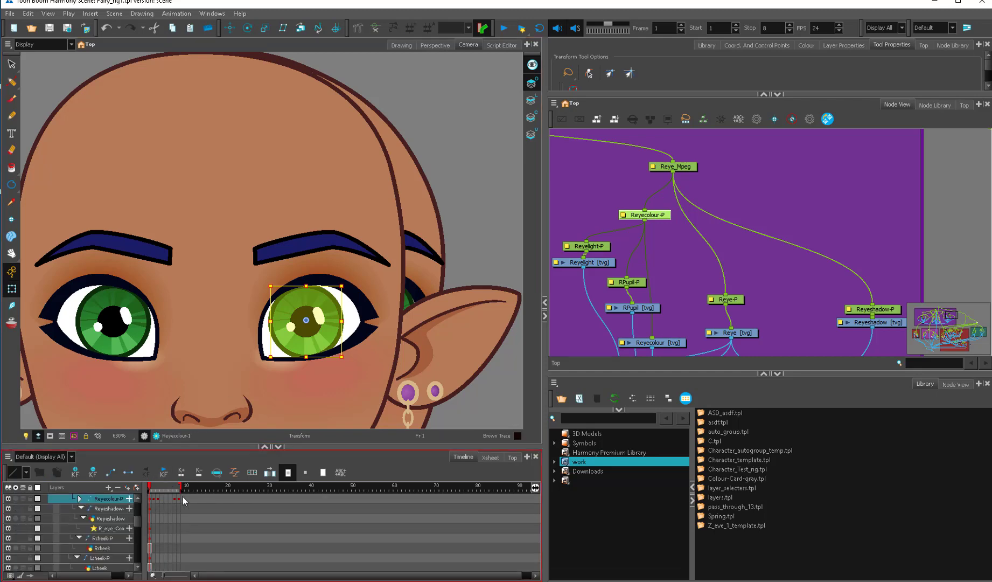
left_click(180, 499)
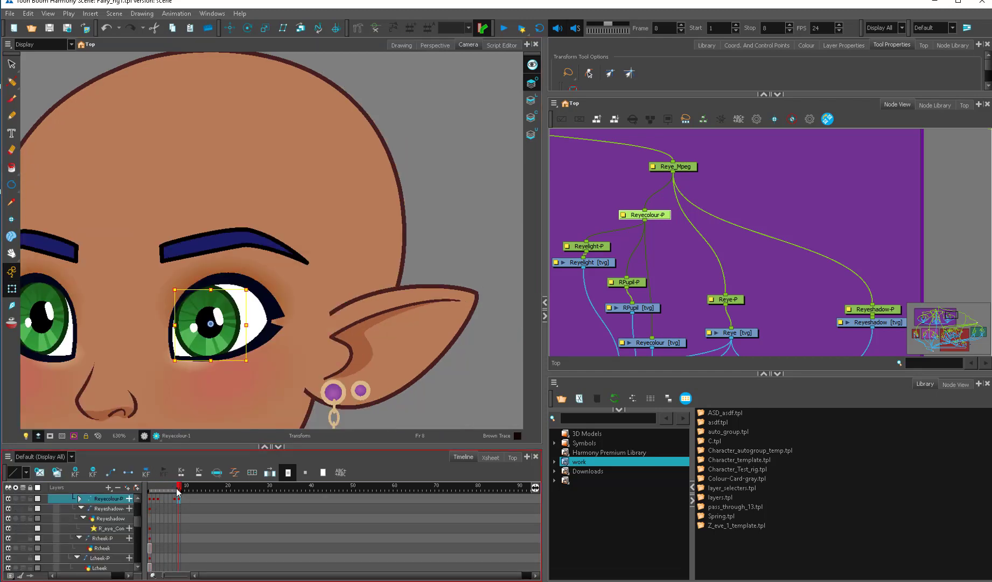
left_click_drag(178, 488, 154, 489)
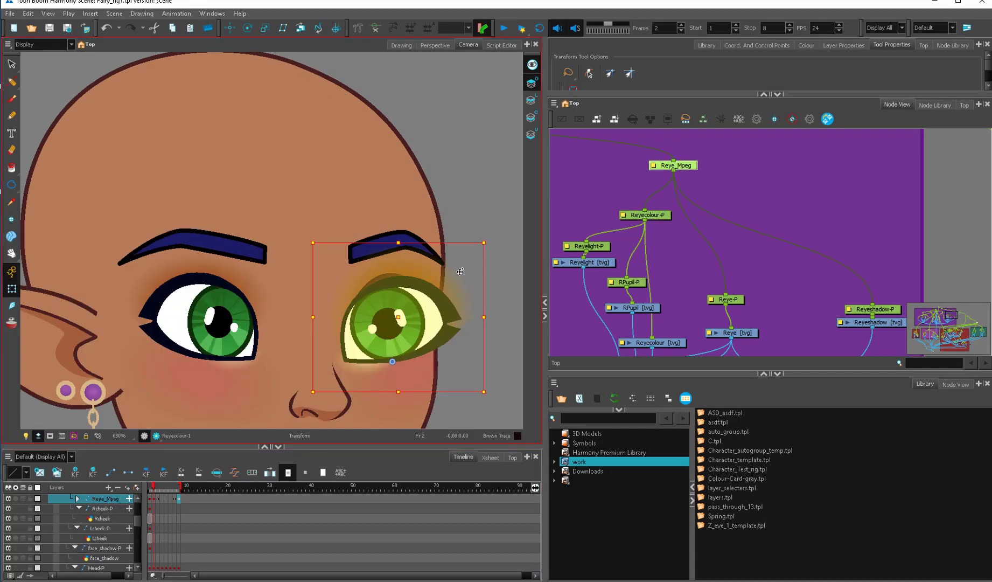
Narrow the whole eye with the Reye_Mpeg peg on frame 2 and nudge the Reye drawing over the eye artwork.
key("2")
mouse_move(489, 308)
left_mouse_down()
mouse_move(439, 281)
mouse_move(457, 305)
mouse_move(438, 307)
left_mouse_up()
left_click(444, 301)
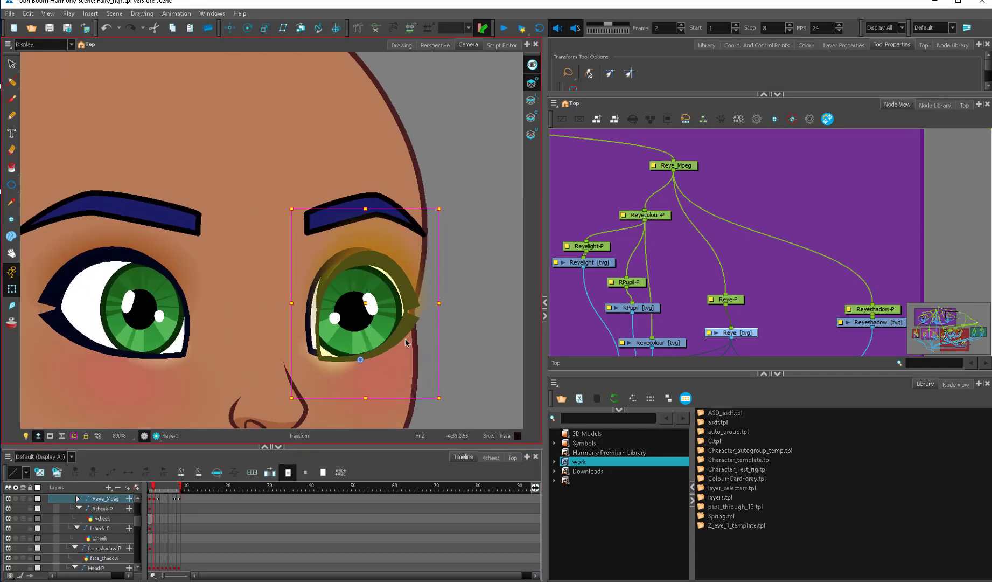
mouse_move(406, 342)
left_mouse_down()
mouse_move(425, 299)
mouse_move(399, 332)
left_mouse_up()
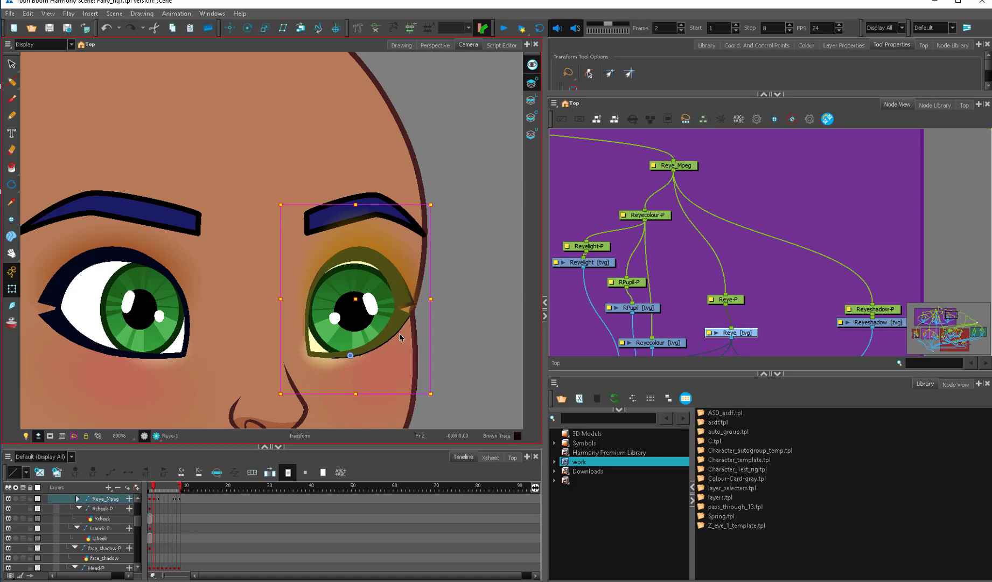
Disable and re-enable the R_eye_Comp composite to compare the rigged eye with the artwork beneath.
left_click(366, 321)
key("space")
left_click_drag(697, 248, 696, 139)
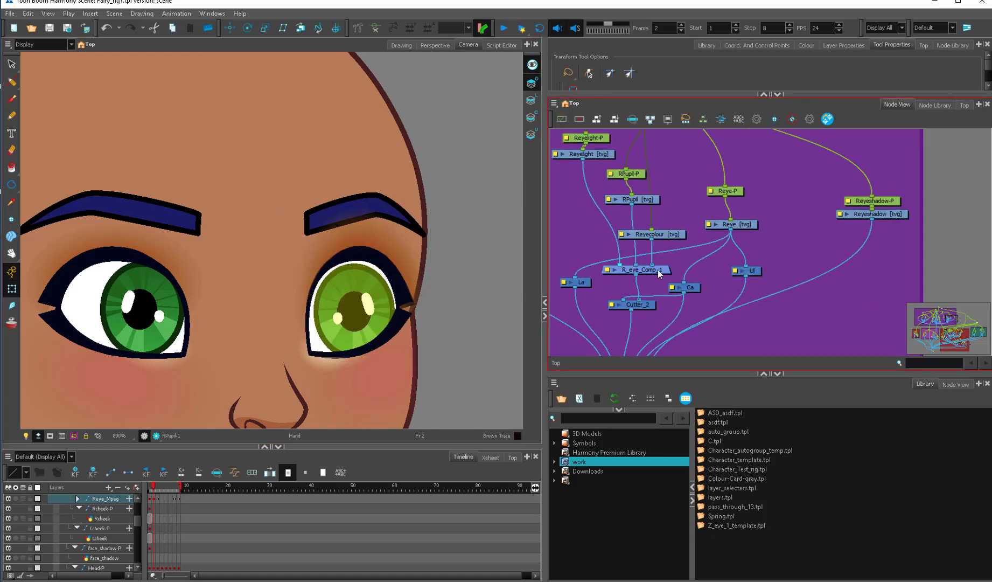
left_click_drag(658, 270, 661, 267)
key("space")
left_click_drag(661, 267, 684, 212)
left_click(667, 331)
key("d")
key("a")
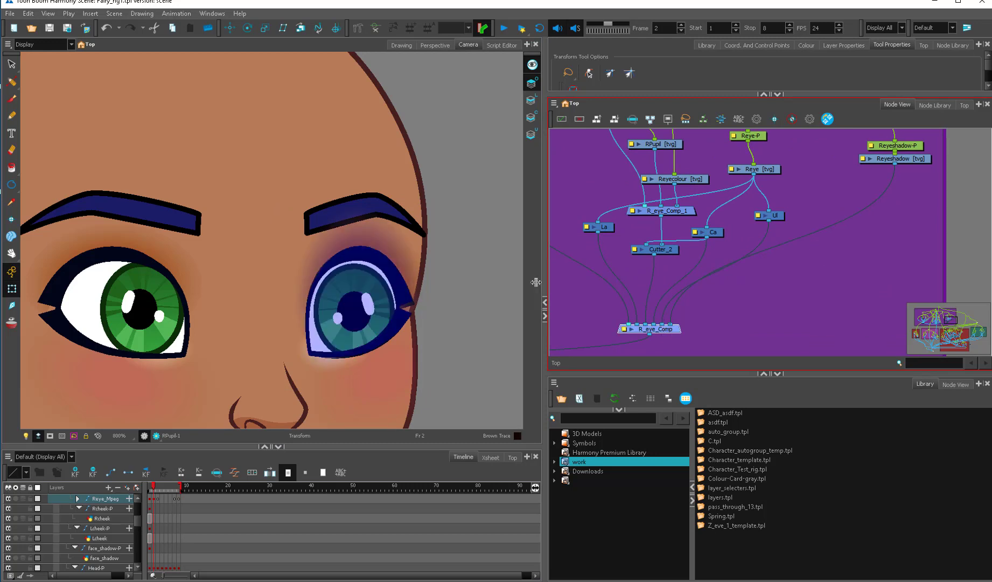
Narrow the iris with the Reyecolour-P peg on frame 2 and compare it with the artwork by toggling R_eye_Comp.
left_click(368, 312)
key("b")
key("b")
left_click_drag(378, 315, 379, 306)
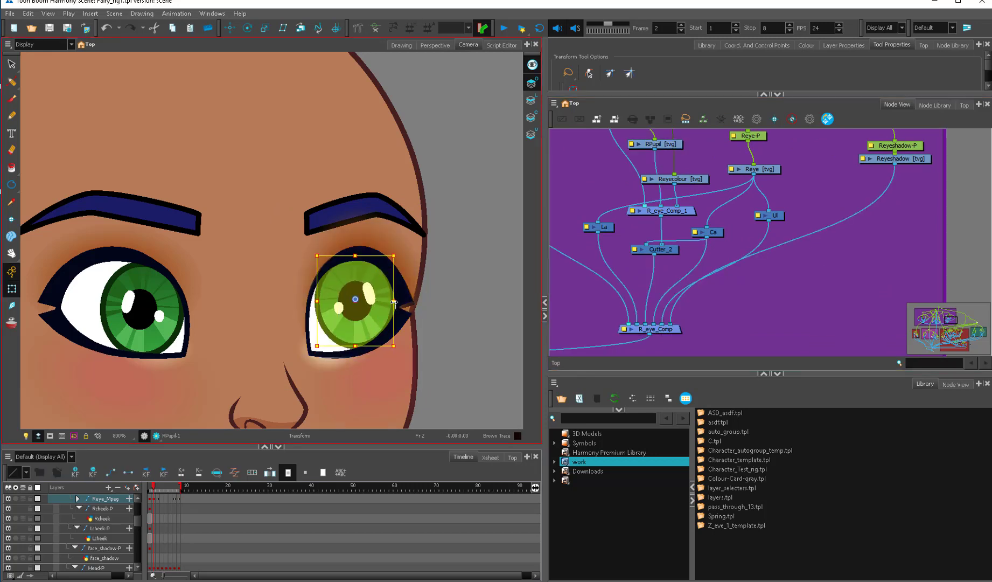
left_click(668, 330)
key("d")
key("a")
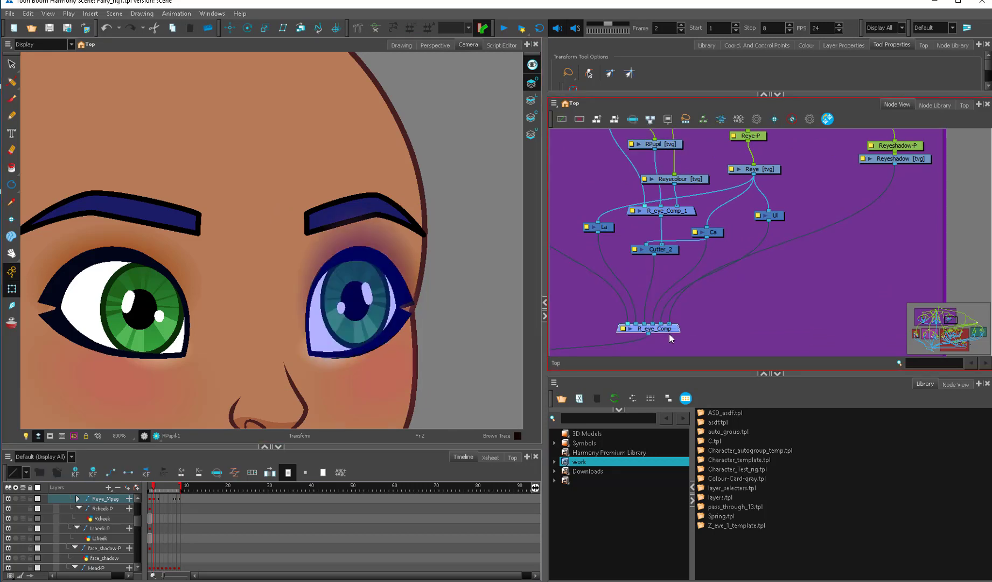
Move the whole eye off the face with the Reye_Mpeg peg, placing it beside the reference eye.
key("space")
left_click_drag(680, 294, 634, 401)
scroll(643, 215, "down", 1)
left_click(664, 162)
left_click_drag(428, 351, 551, 358)
Narrow the iris further with the Reyecolour-P peg to match the reference eye on the face.
key("space")
left_click_drag(483, 337, 378, 338)
left_click(445, 299)
left_click(406, 310)
key("b")
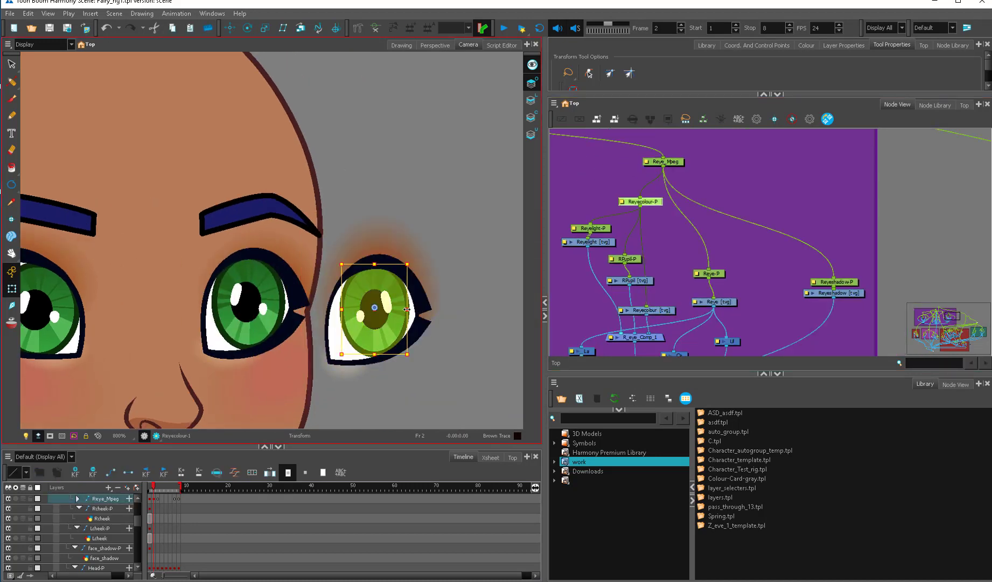
Nudge the RPupil-P and Reyelight-P pegs slightly towards the nose and trim the iris width with Reyecolour-P.
left_click(382, 312)
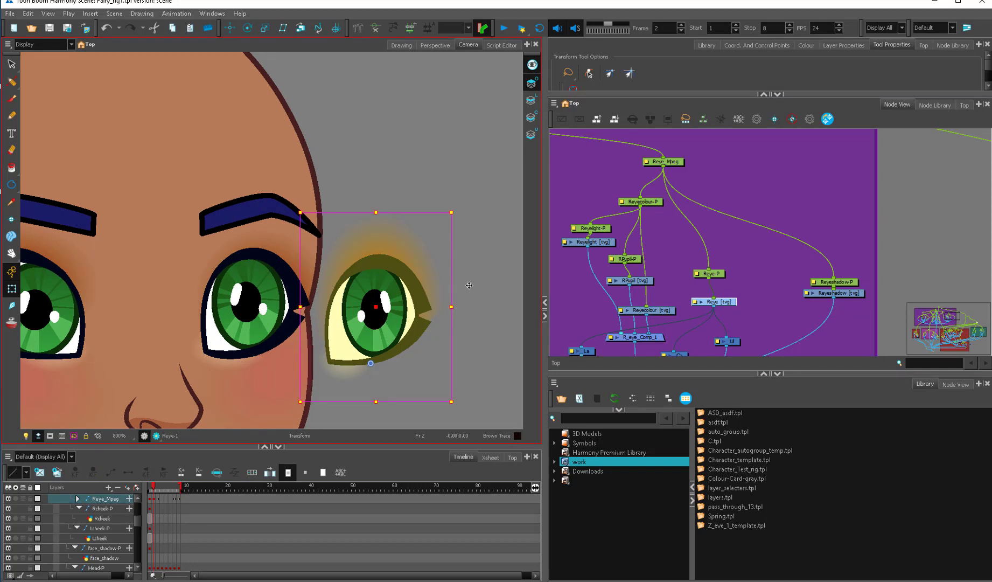
key("Escape")
left_click(383, 321)
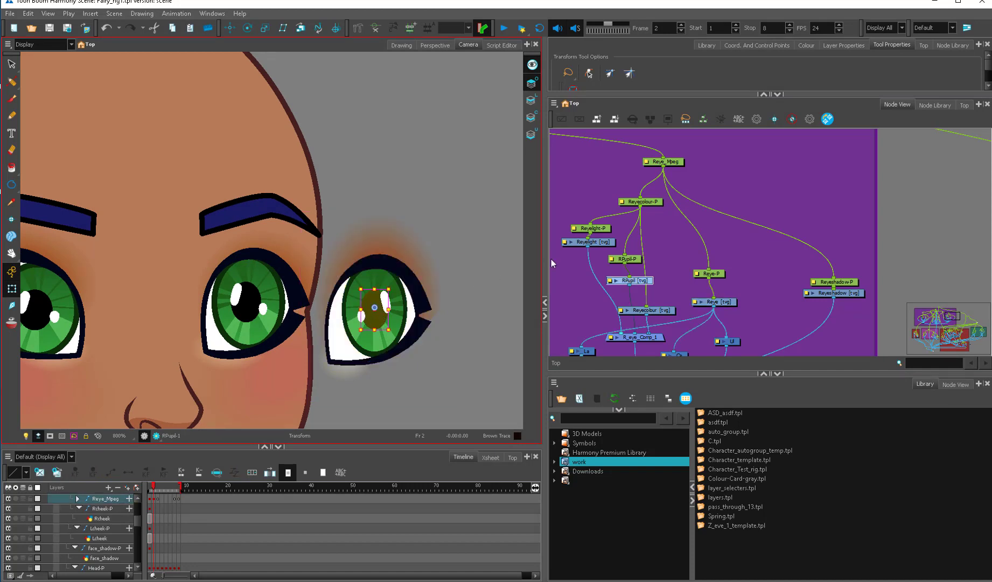
left_click(625, 258)
left_click_drag(386, 329, 383, 327)
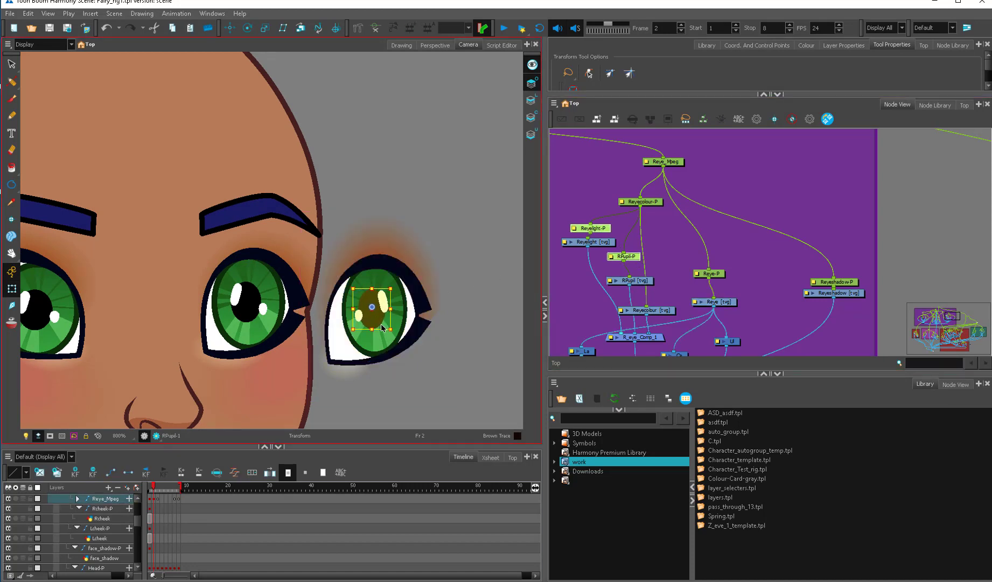
left_click(392, 335)
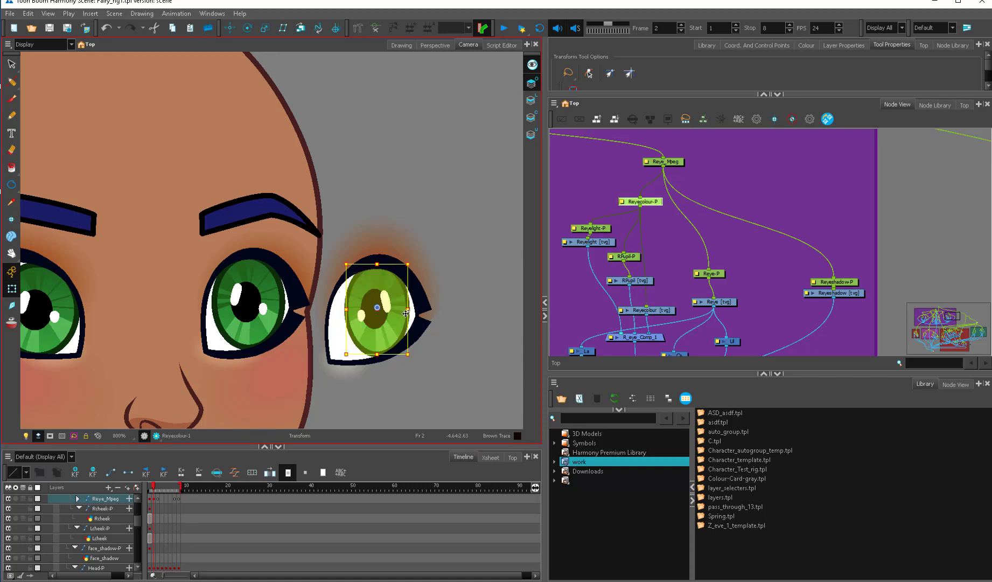
key("Escape")
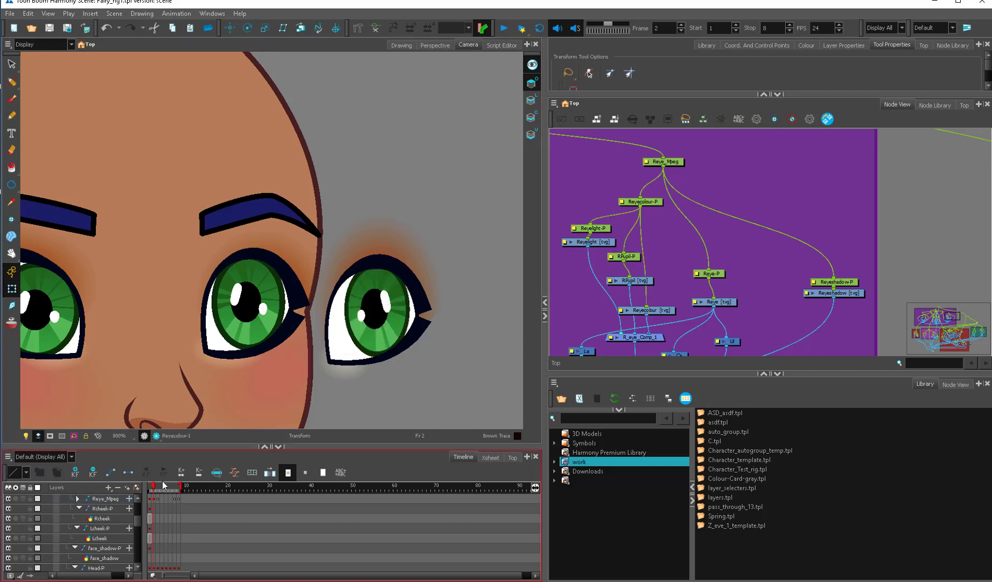
Move the whole eye back over the face artwork with the Reye_Mpeg peg on frame 2.
left_click(149, 487)
left_click(154, 486)
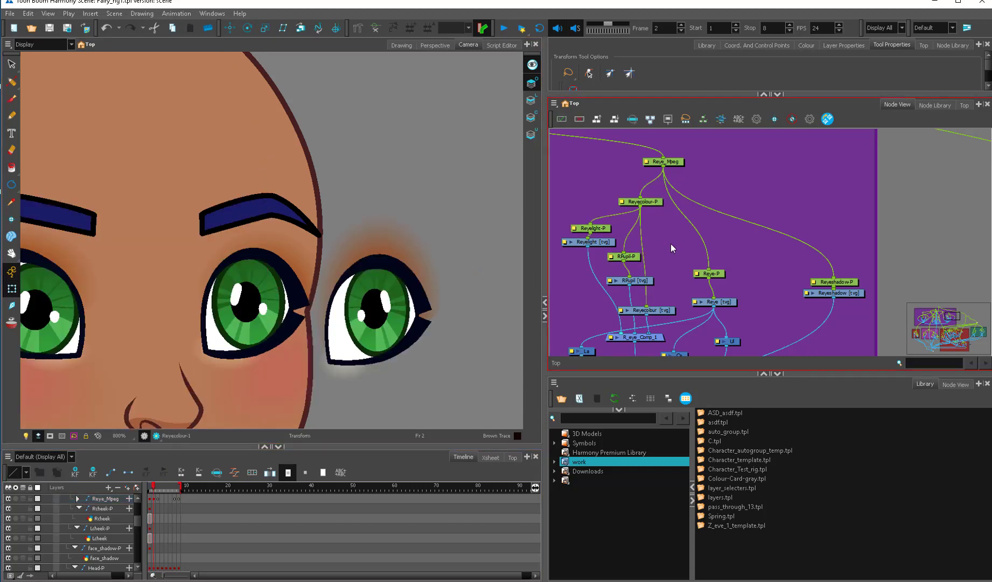
left_click(665, 164)
key("ctrl+a")
left_click(676, 163)
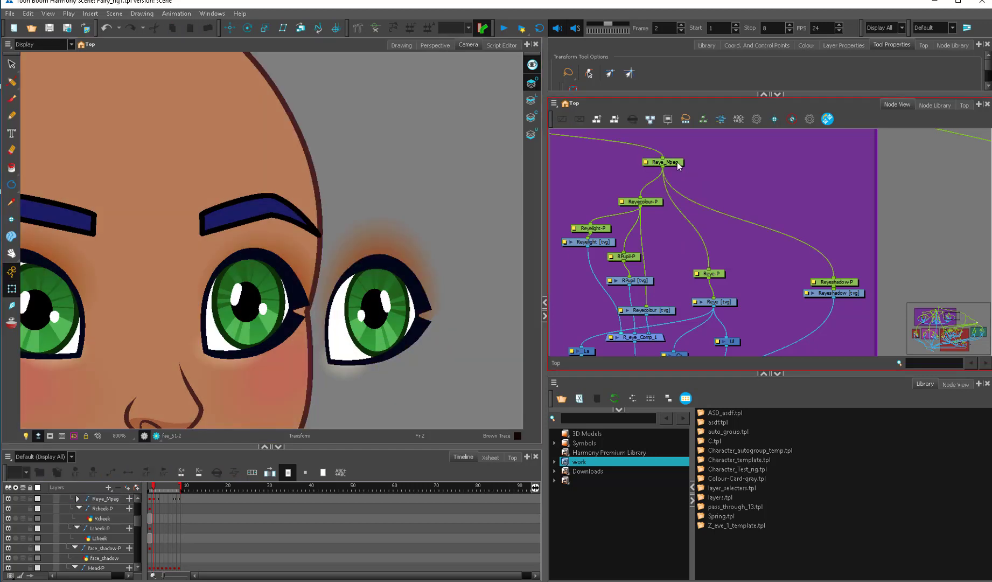
left_click_drag(450, 350, 364, 353)
key("2")
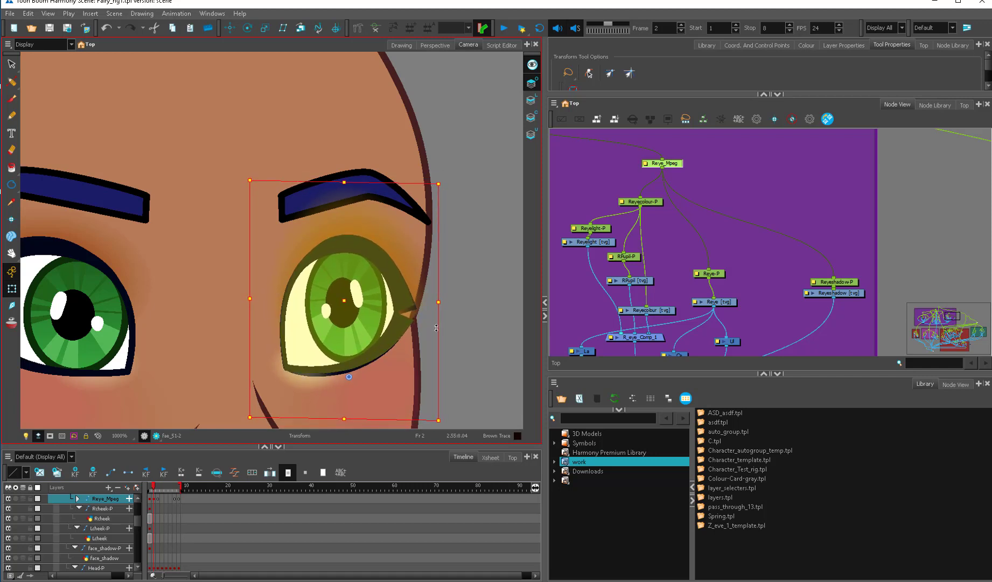
Set the Reye drawing's pivot at the upper edge of the eye, then skew and narrow the drawing to fit the artwork.
left_click(413, 328)
left_click_drag(438, 321, 438, 323)
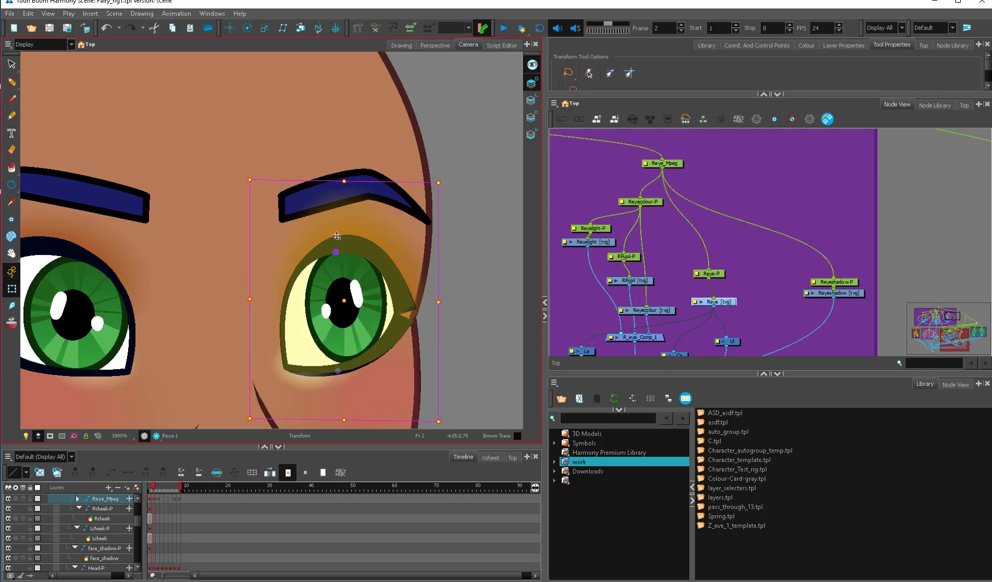
left_click_drag(343, 234, 343, 236)
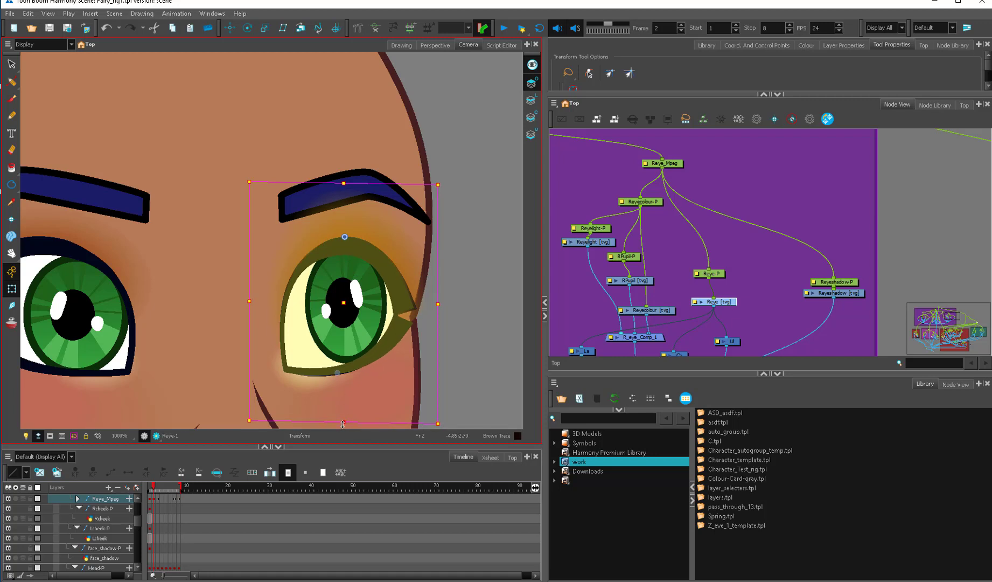
left_click_drag(343, 424, 343, 424)
left_click_drag(438, 424, 435, 424)
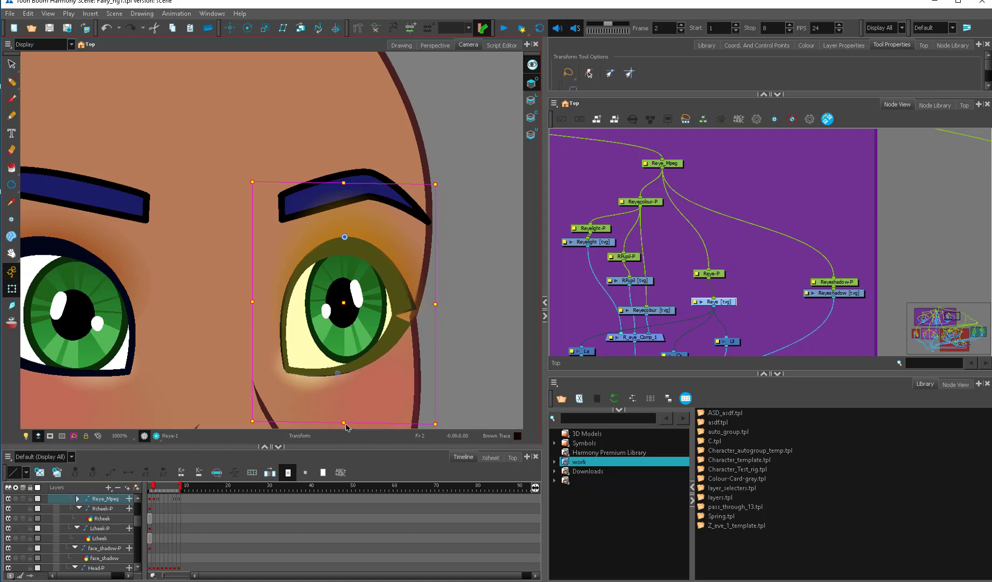
left_click_drag(344, 424, 345, 424)
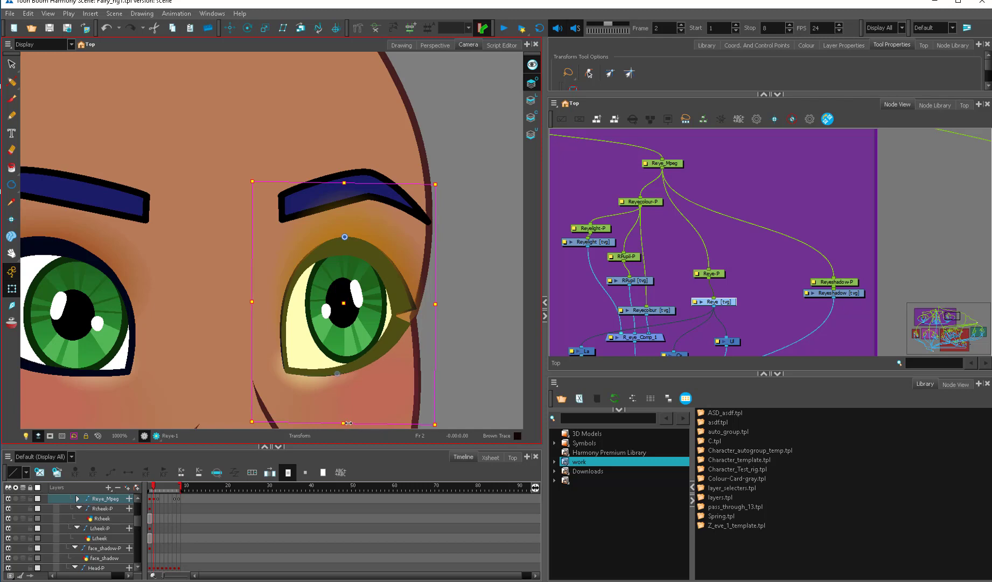
Disable and re-enable the fae_51 reference drawing and its peg to compare the rigged eye with the original artwork.
left_click_drag(947, 322, 931, 342)
scroll(804, 248, "down", 2)
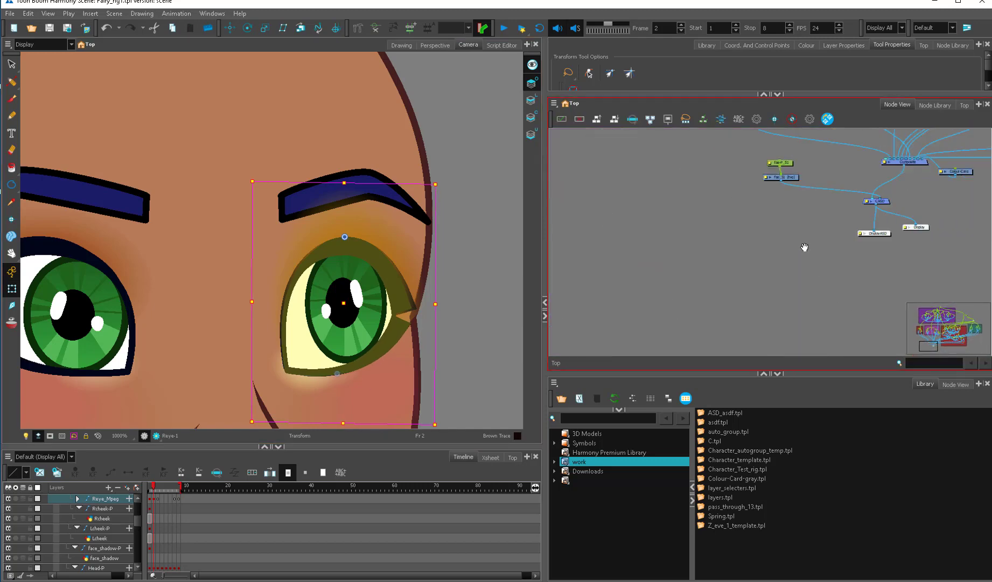
left_click_drag(804, 248, 715, 366)
left_click_drag(699, 275, 653, 293)
key("d")
scroll(379, 344, "down", 3)
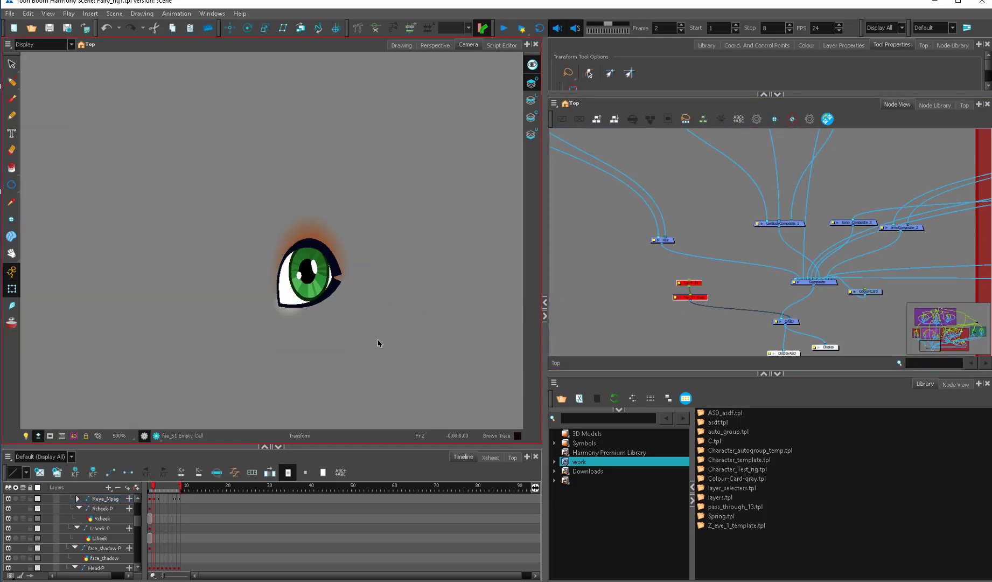
key("a")
key("d")
key("a")
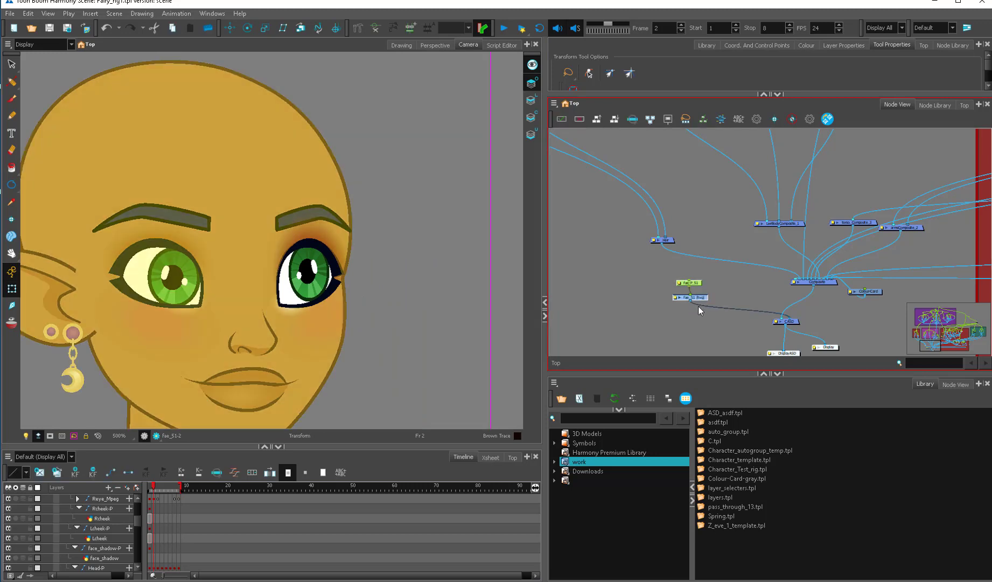
Locate the R_eye_Comp composite from the eye drawing and toggle it to check the fit on frame 2.
left_click(331, 283)
key("o")
mouse_move(798, 264)
left_mouse_down()
mouse_move(768, 286)
mouse_move(786, 228)
left_mouse_up()
left_click(705, 311)
key("d")
key("a")
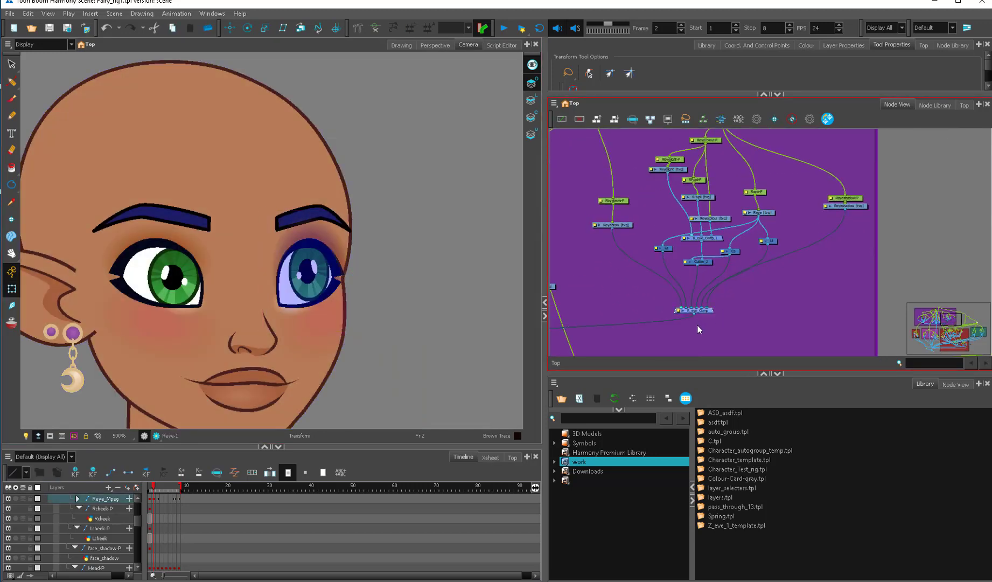
Shift the iris slightly away from the nose with the Reyecolour-P peg and recheck it by toggling R_eye_Comp.
left_click(335, 303)
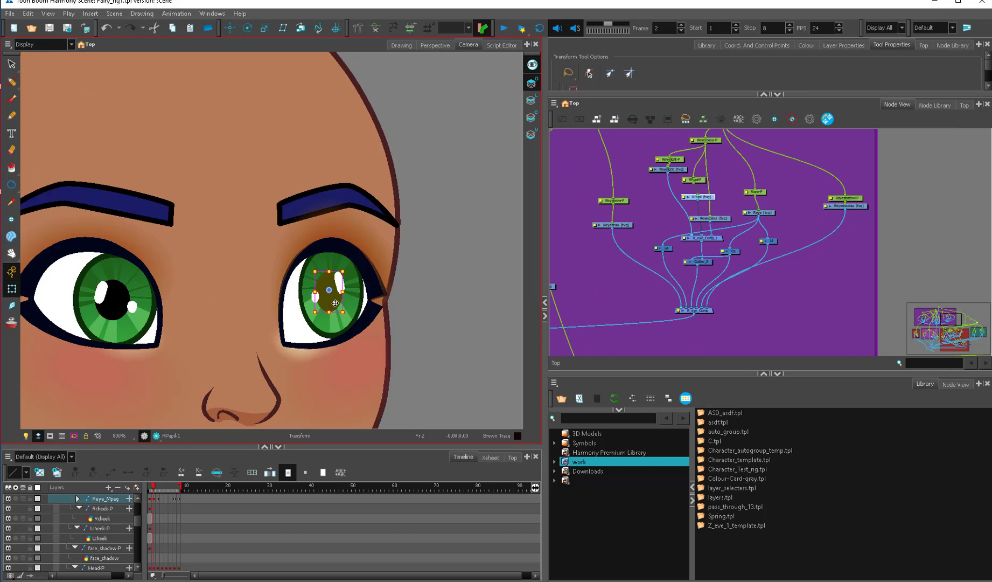
left_click(353, 318)
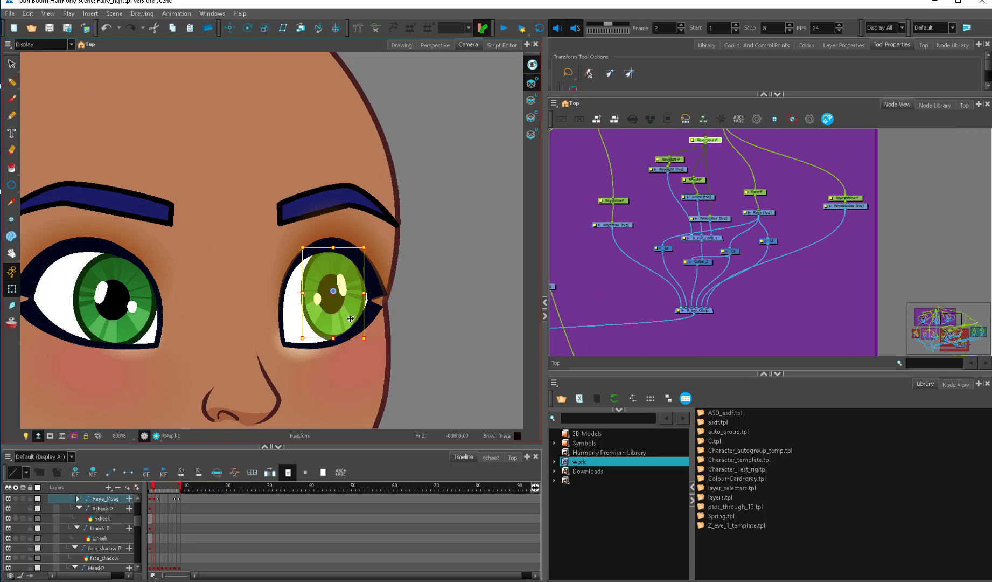
key("1")
key("1")
left_click(712, 311)
key("d")
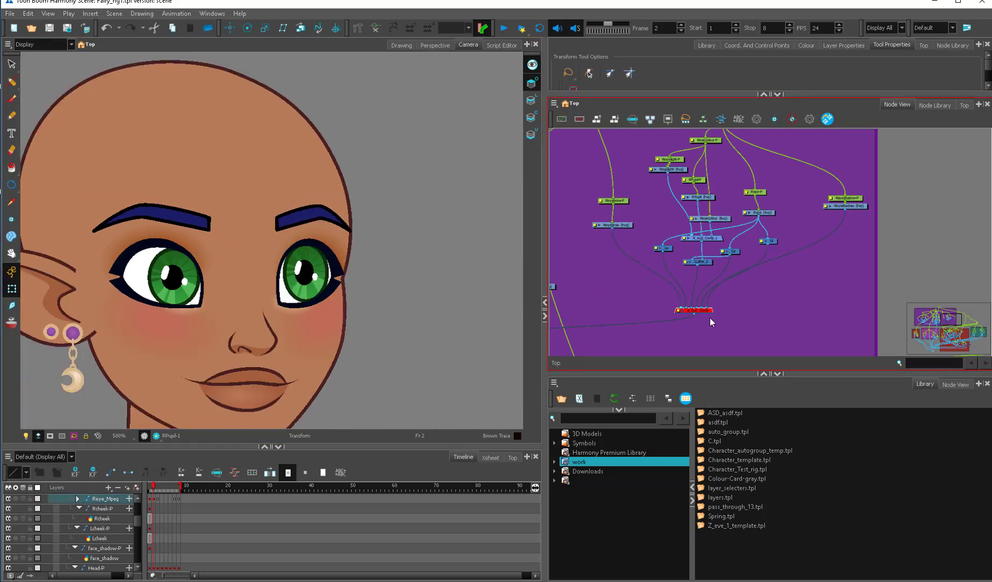
key("a")
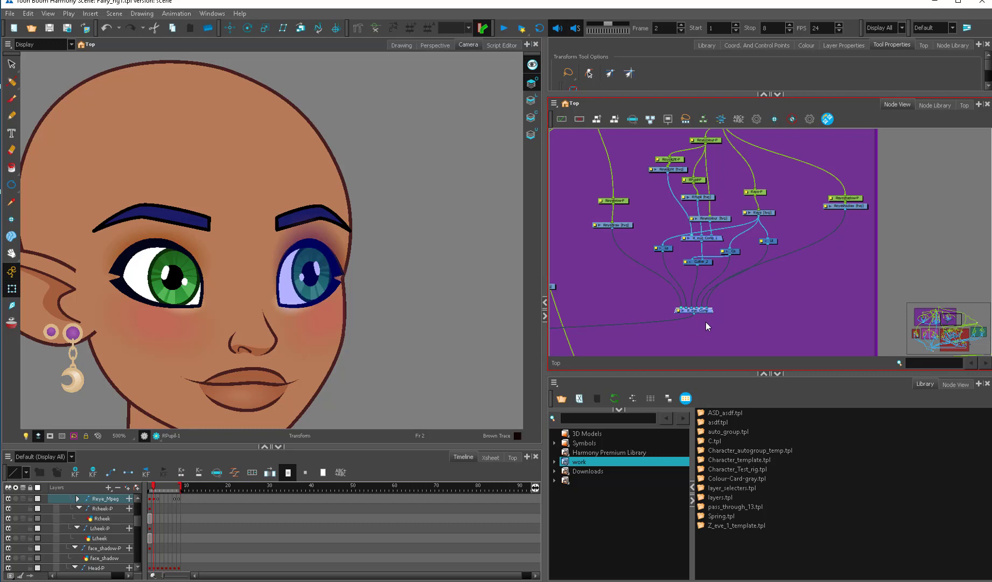
Go to frame 3, select the Reye_Mpeg peg and reveal the full Transform tool operations.
left_click(161, 494)
left_click(157, 489)
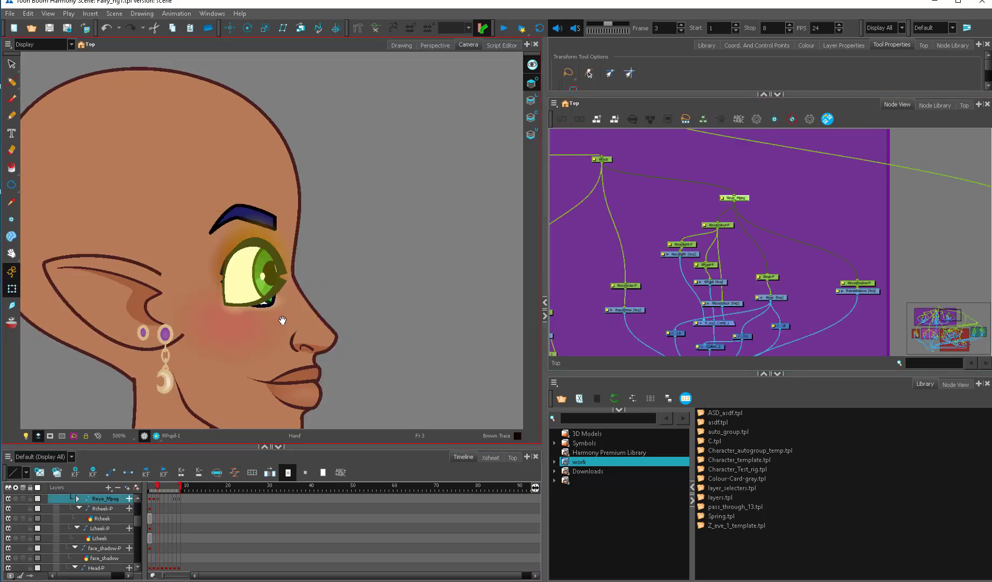
left_click_drag(712, 94, 711, 201)
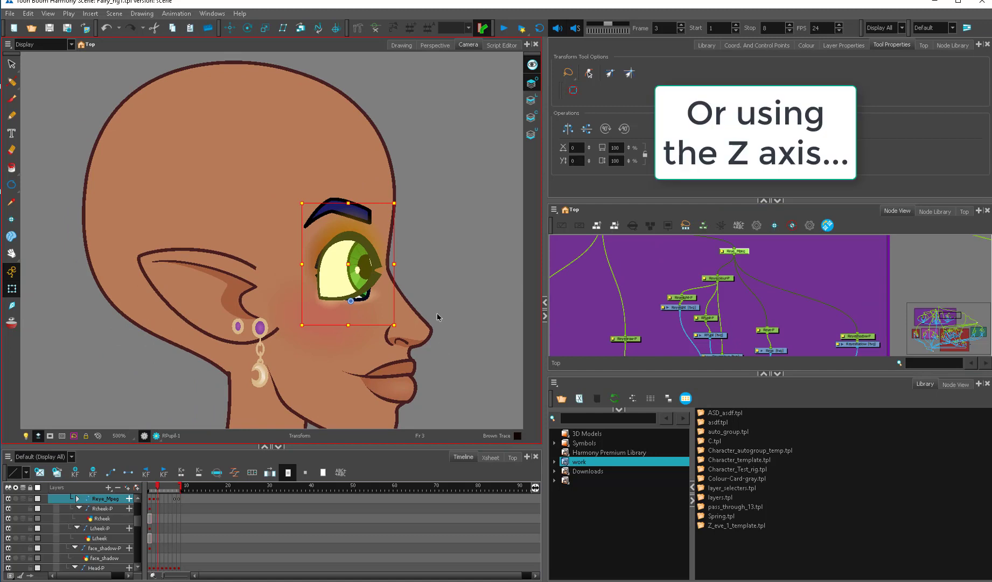
left_click_drag(781, 302, 683, 234)
left_click_drag(724, 281, 745, 304)
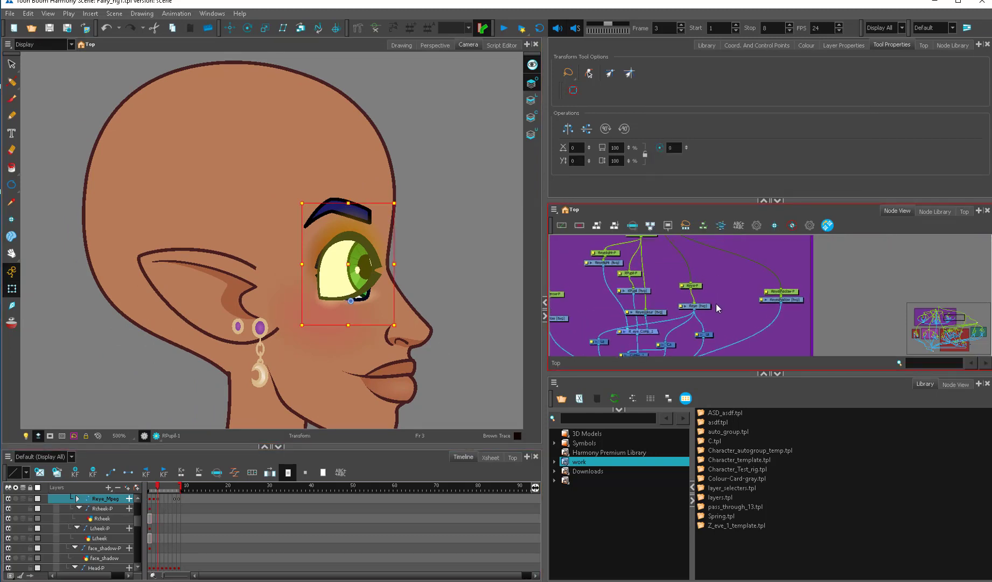
Give frame 3 its own duplicate of the Reye drawing and select that drawing.
left_click(696, 307)
key("o")
key("o")
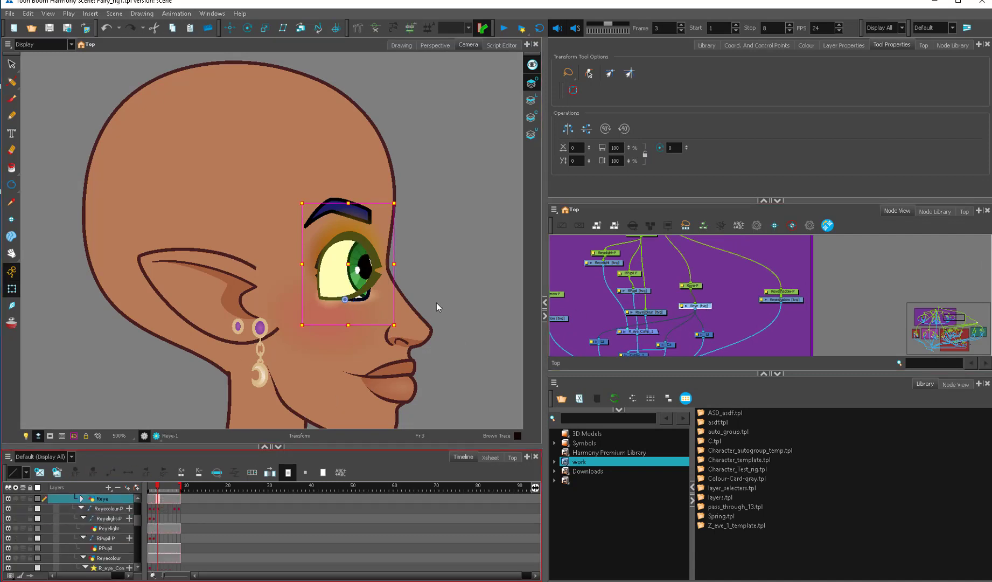
left_click(494, 259)
left_click(737, 305)
left_click(705, 305)
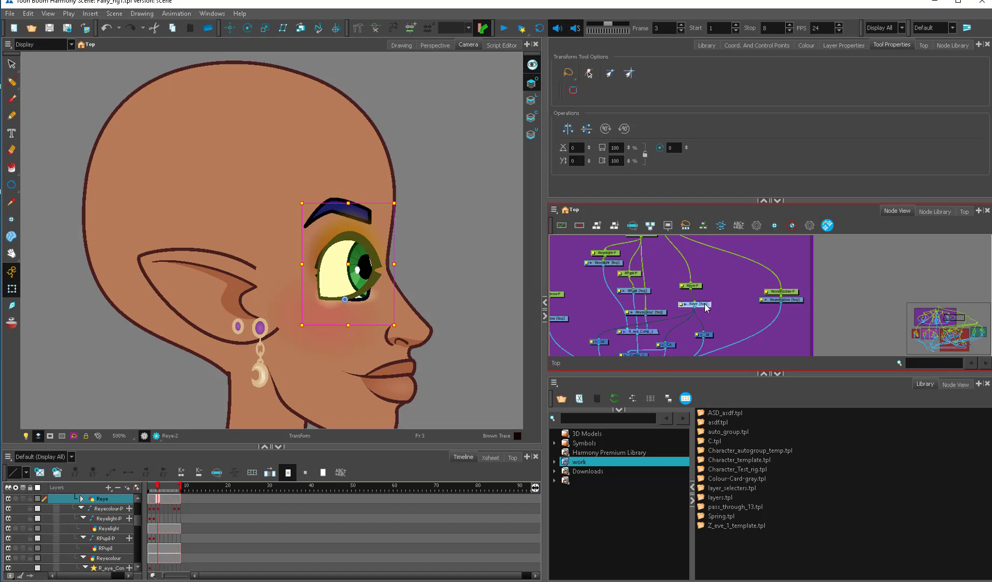
Clear the colour and underlay artwork of the Reye drawing on frame 3.
key("alt+s")
left_click(532, 117)
key("ctrl+a")
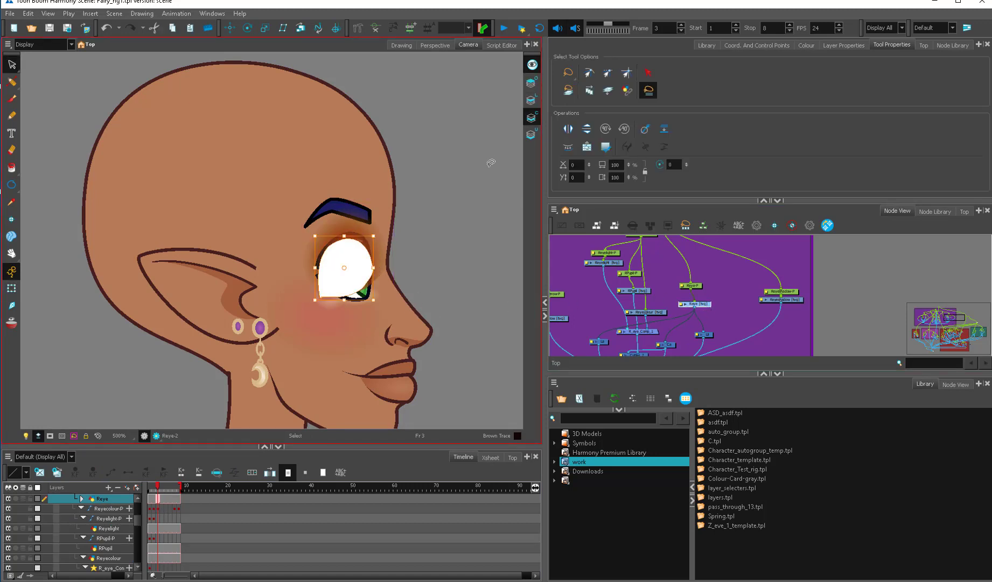
key("Delete")
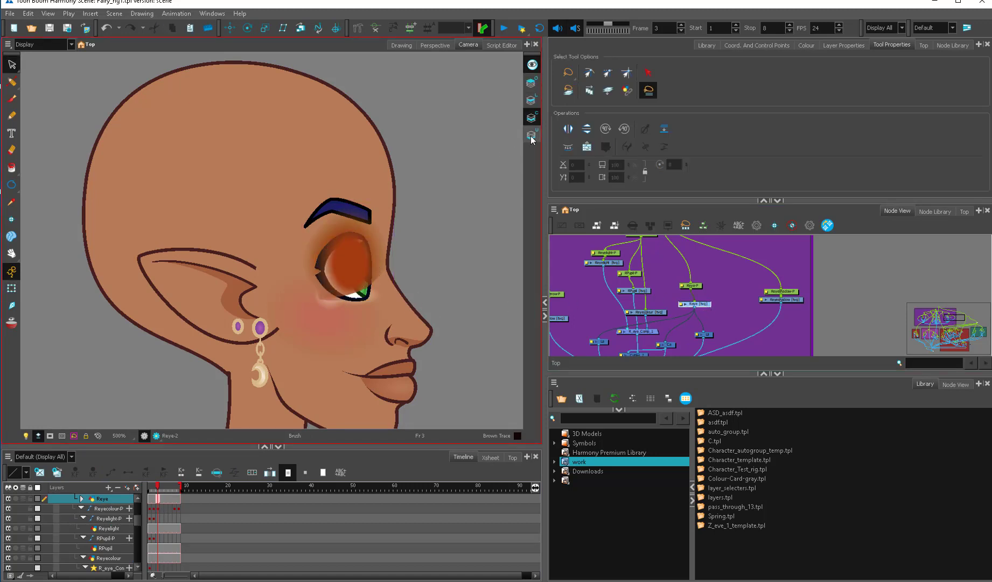
left_click(532, 135)
key("ctrl+a")
key("Delete")
left_click(12, 289)
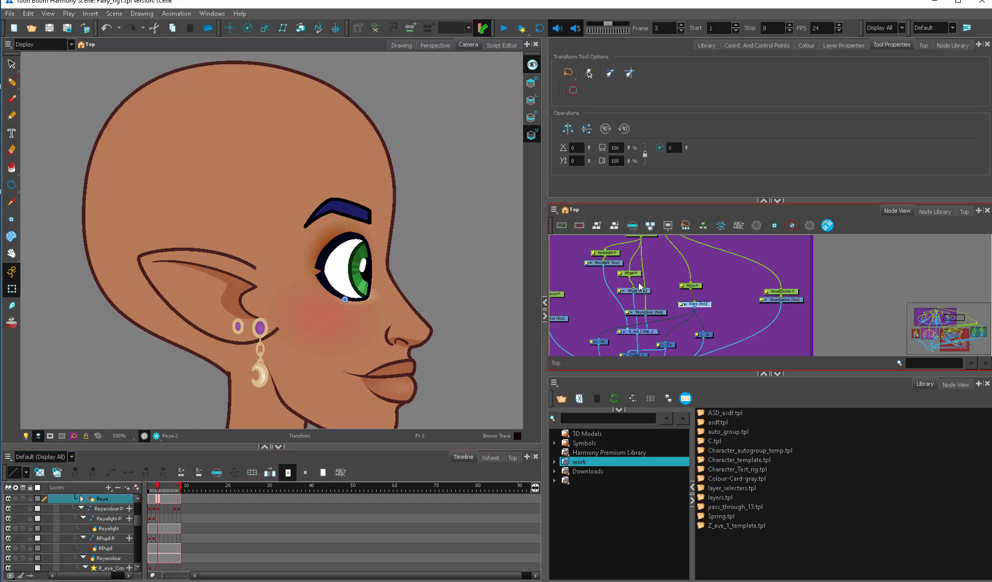
Select the Reyecolour, RPupil, Reyelight and Reye drawings in turn to check the eye parts on frame 3.
scroll(641, 301, "up", 1)
left_click(642, 312)
left_click(614, 288)
left_click(585, 257)
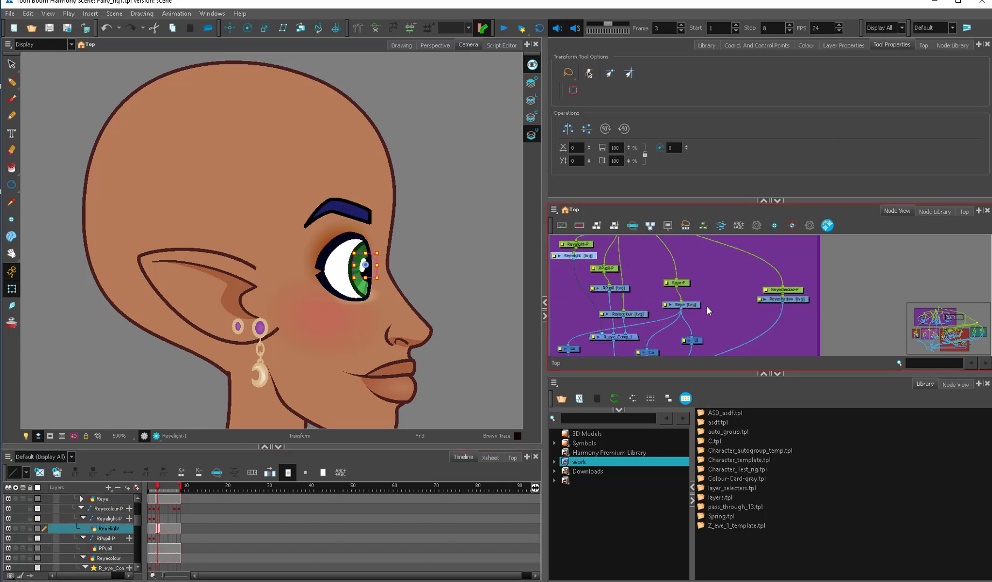
left_click_drag(693, 305, 674, 297)
left_click(685, 268)
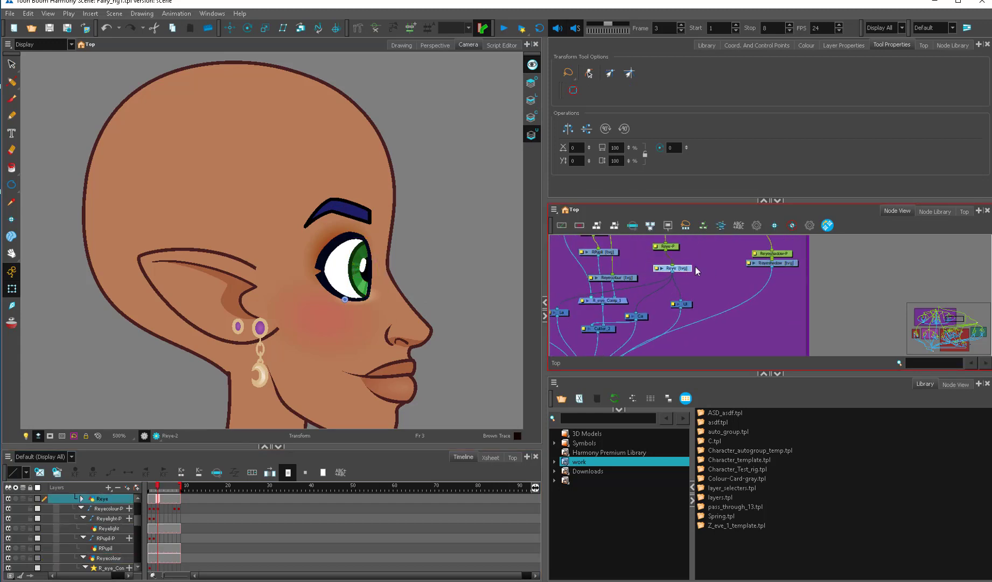
Disable the Reyeshadow drawing and its Reyeshadow-P peg.
left_click(782, 264)
left_click_drag(782, 265, 815, 255)
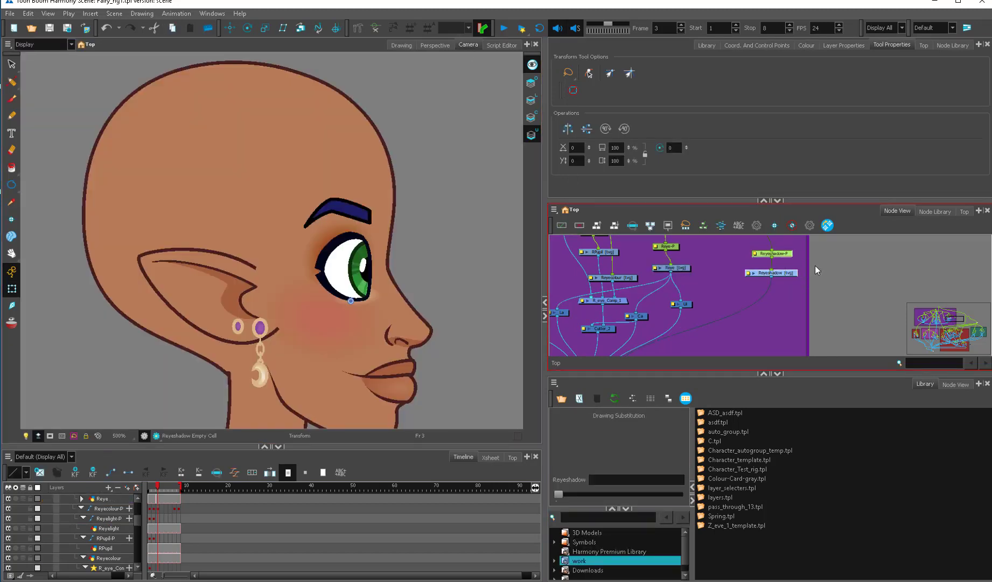
left_click(762, 291)
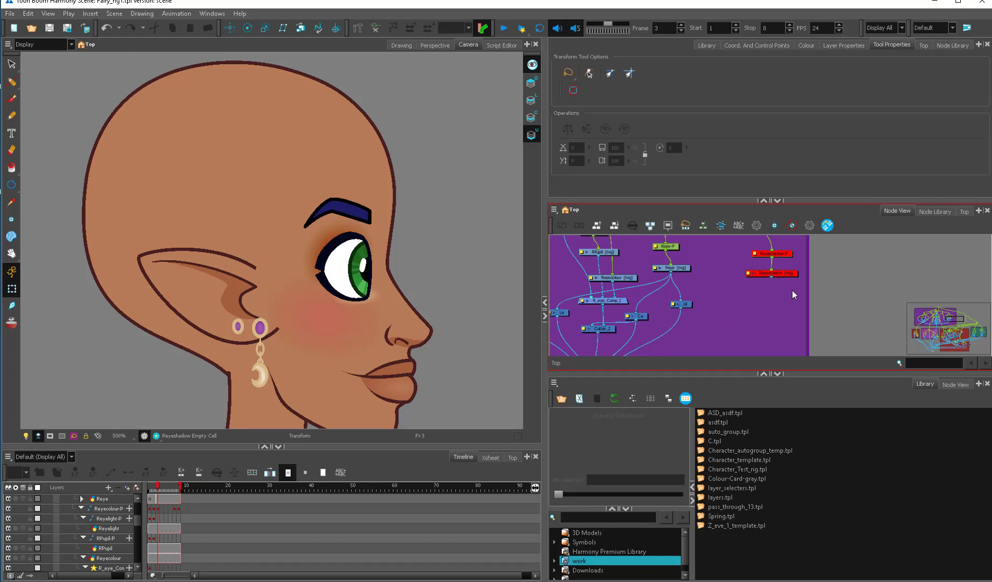
Select the Reye_Mpeg peg and compare the eye with the reference artwork on frames 1 and 8.
left_click(152, 490)
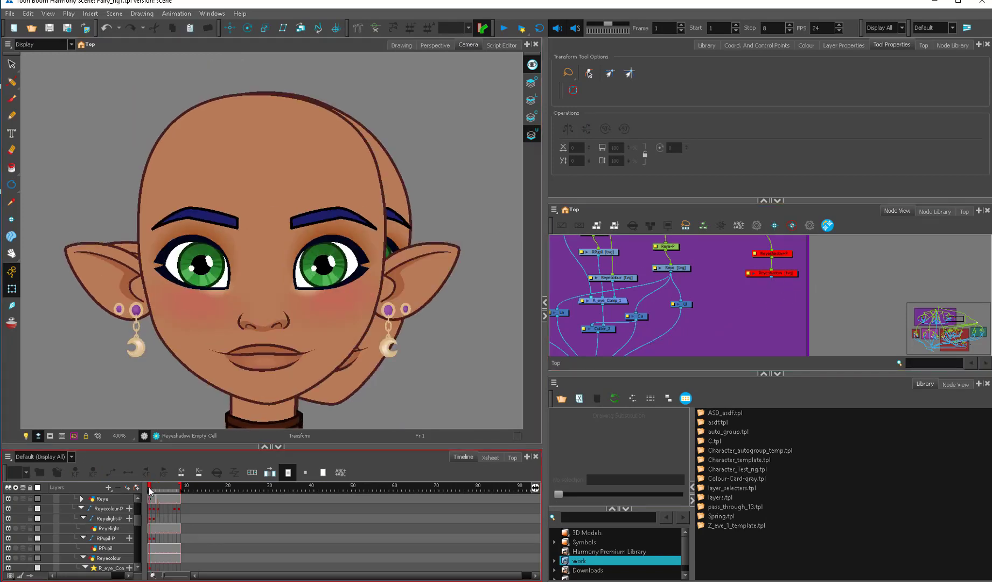
mouse_move(151, 490)
left_mouse_down()
mouse_move(180, 493)
mouse_move(149, 497)
left_mouse_up()
left_click_drag(712, 240, 678, 304)
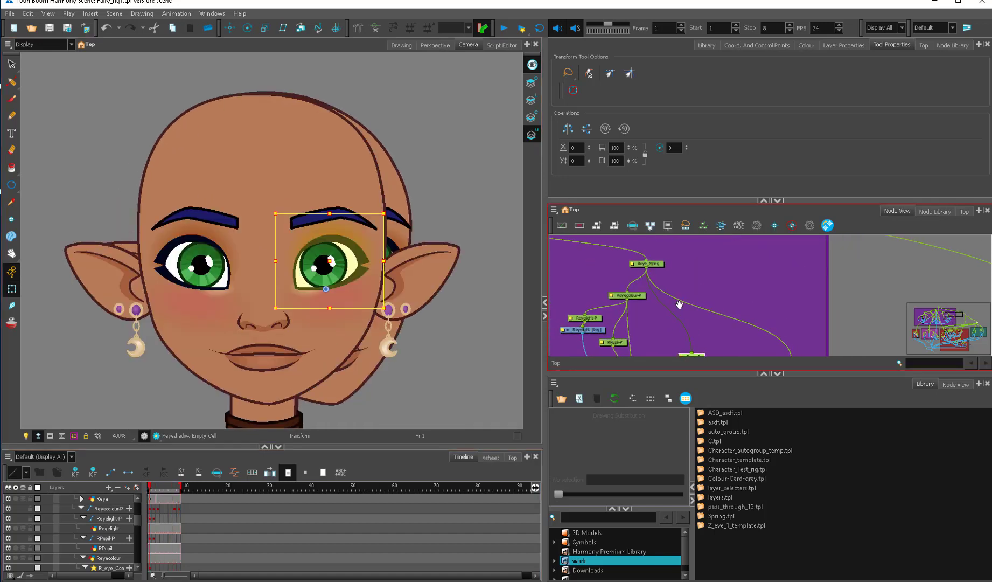
left_click(646, 263)
key("o")
left_click(179, 499)
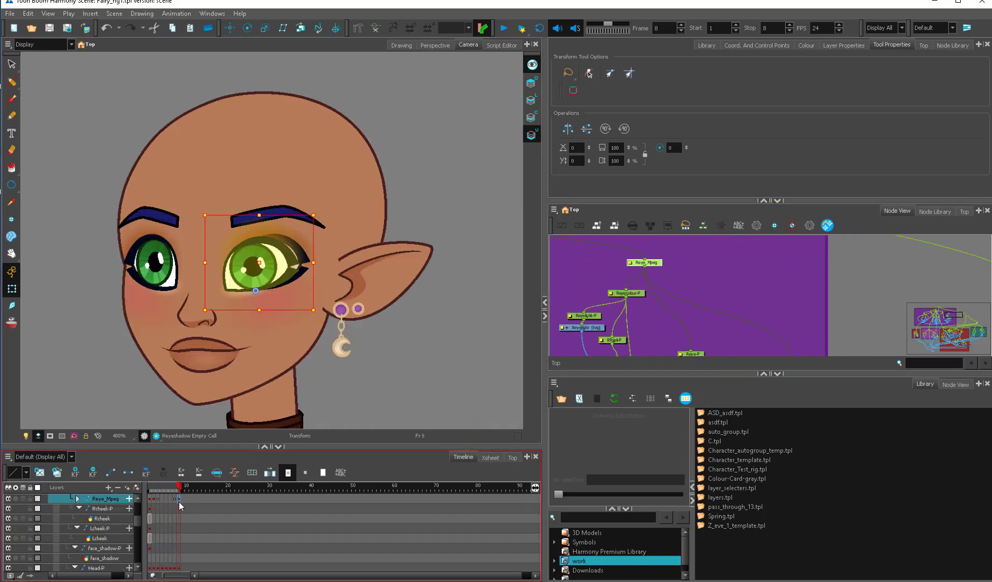
left_click_drag(275, 294, 316, 308)
scroll(317, 308, "up", 4)
key("Right")
key("Right")
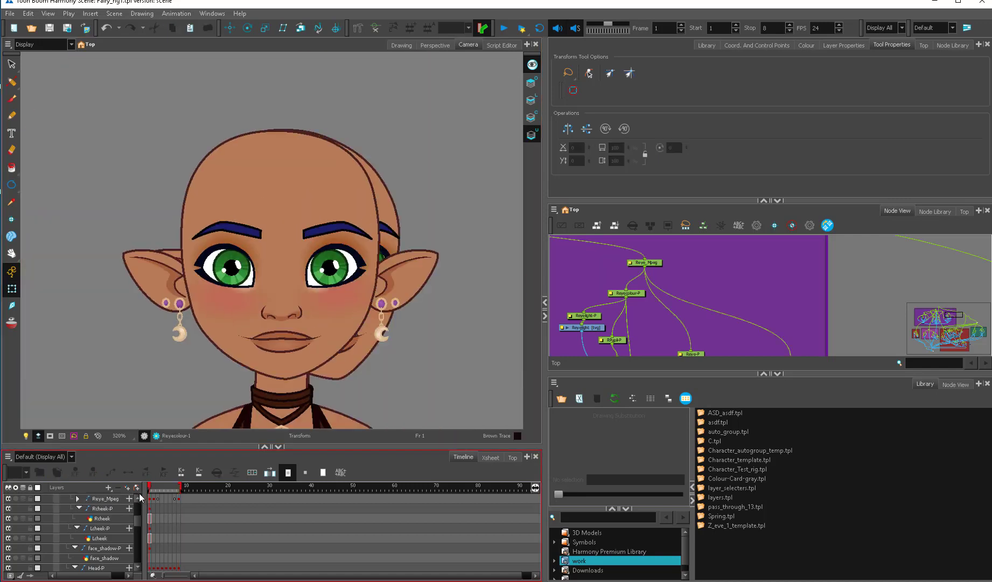
Disable the fae_51 reference drawing and its peg to inspect the rigged face alone on frame 1.
left_click(816, 327)
key("d")
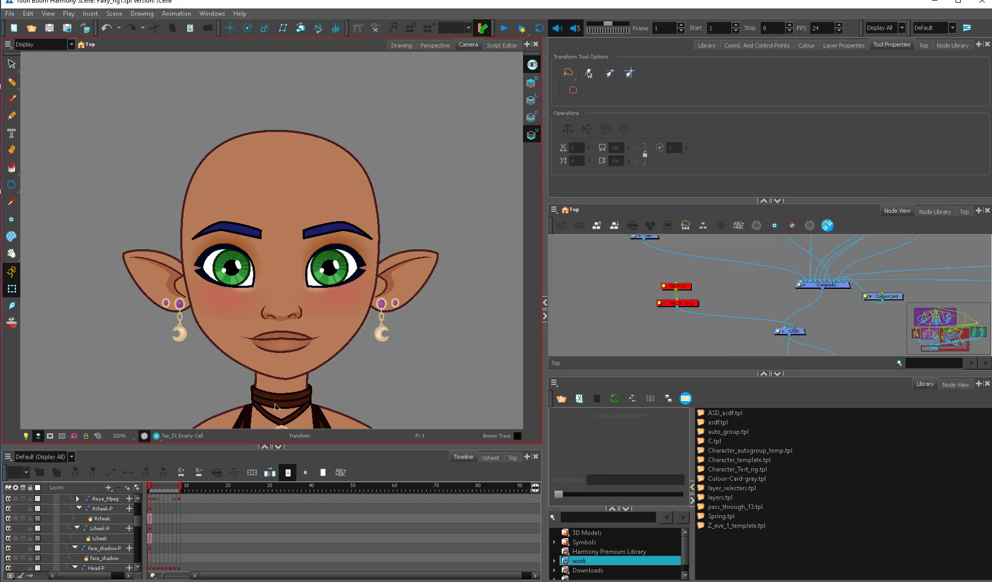
mouse_move(152, 486)
left_mouse_down()
mouse_move(183, 488)
mouse_move(142, 491)
left_mouse_up()
scroll(259, 227, "up", 2)
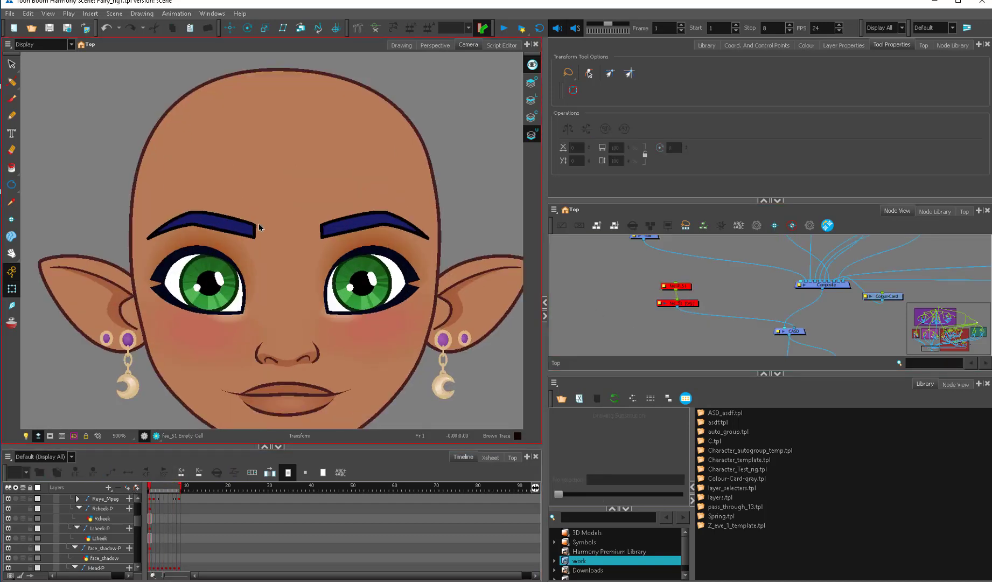
Locate the Reye_Mpeg-P peg above the Leye drawing and check that eye on frame 8.
left_click(227, 264)
left_click(717, 291)
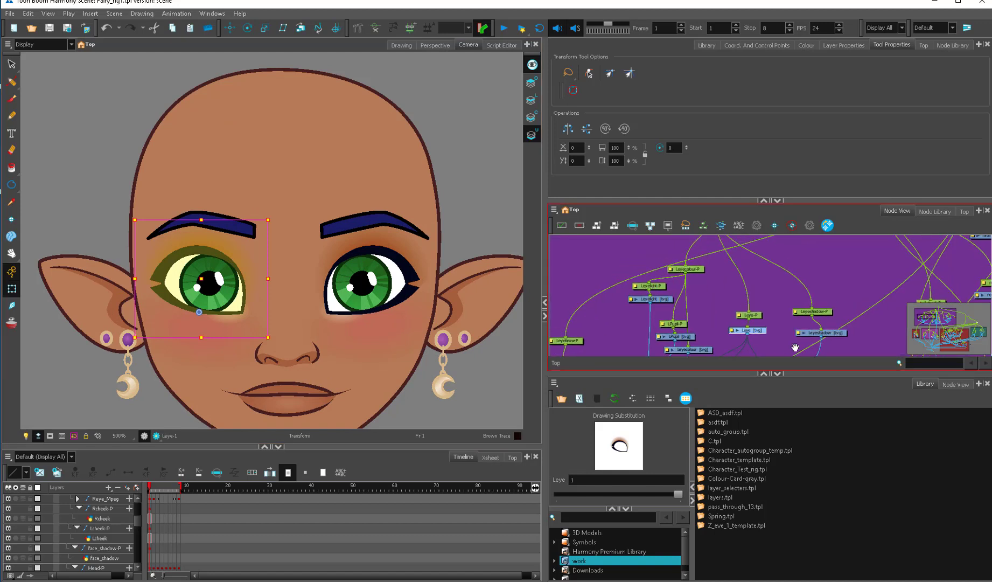
left_click(708, 241)
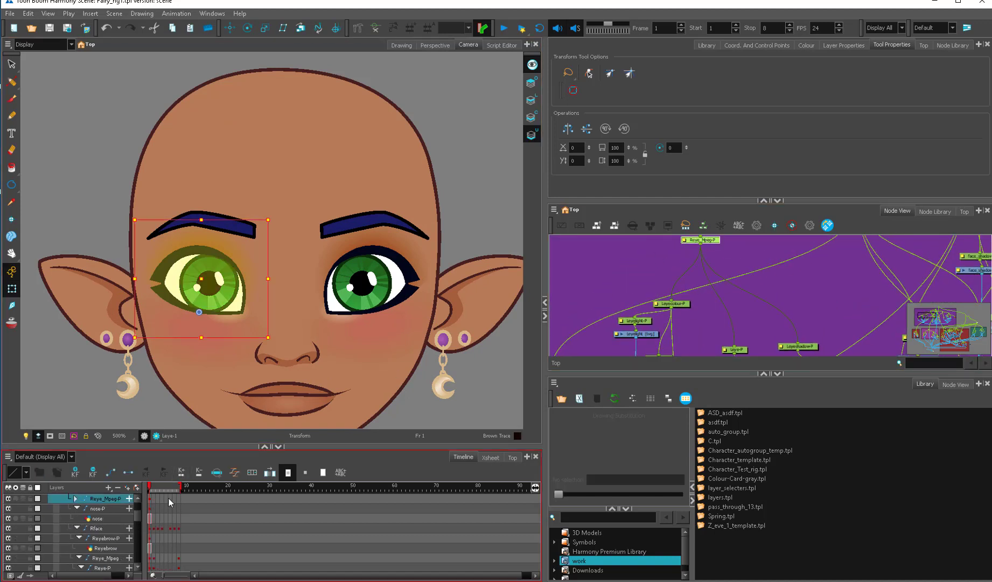
left_click(178, 501)
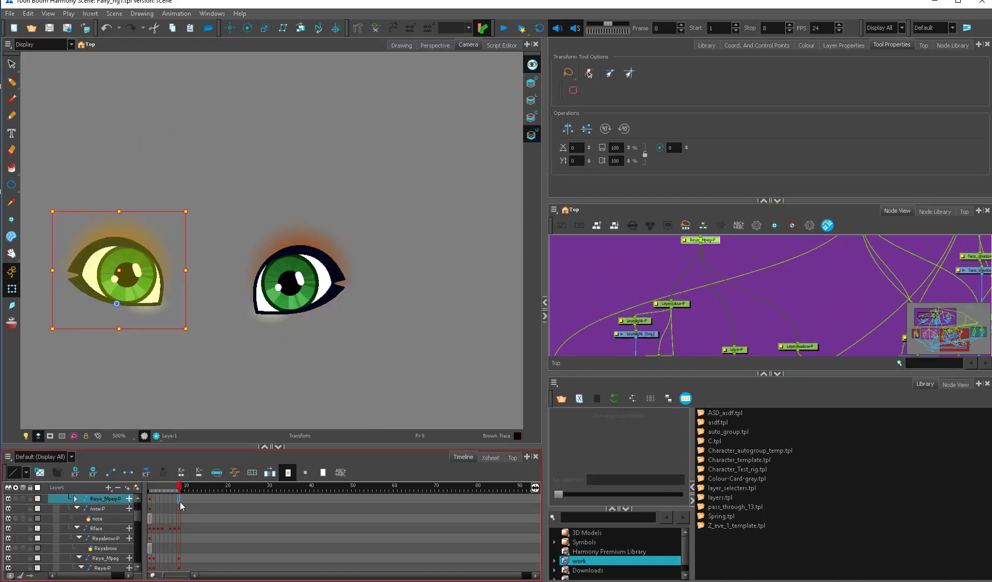
Re-enable the fae_51 reference drawing and its peg, and select the Features_peg above both eyes.
mouse_move(948, 329)
left_mouse_down()
mouse_move(948, 358)
mouse_move(949, 327)
left_mouse_up()
left_click(681, 305)
left_click(718, 319)
left_click(765, 278)
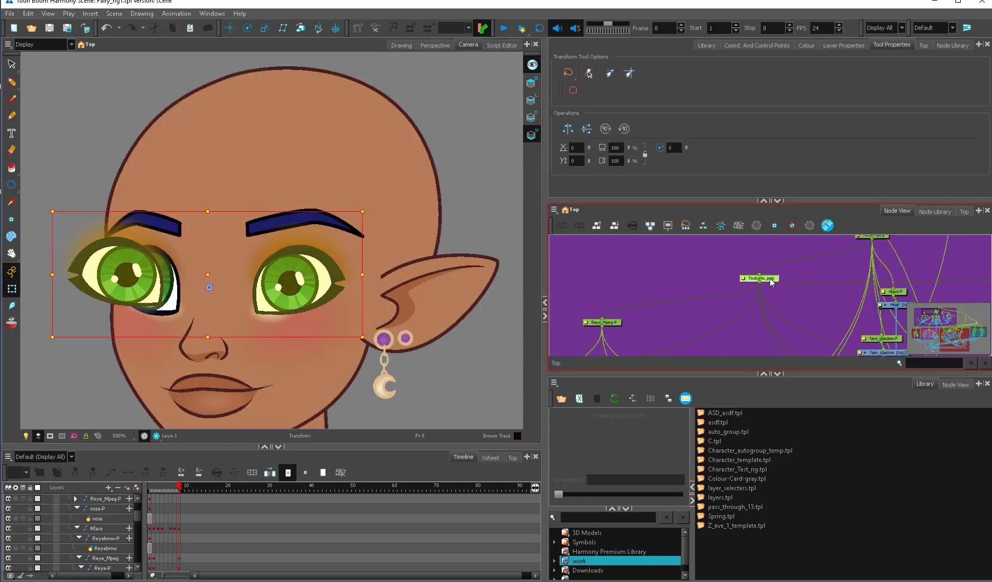
Select the Reye_Mpeg-P peg and check the Leye eye against the reference on frames 1 and 2.
left_click(604, 322)
left_click_drag(286, 329, 397, 318)
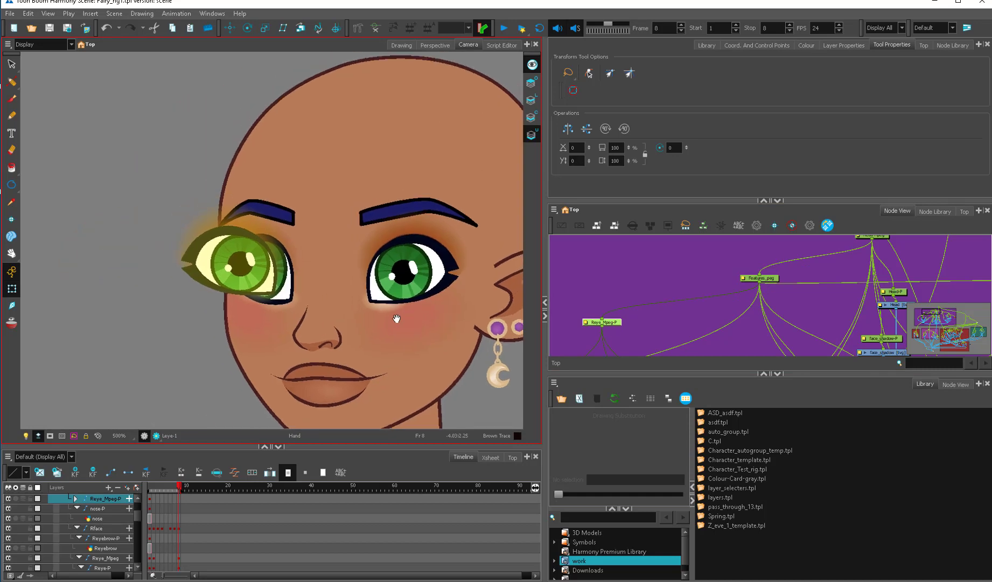
left_click(149, 489)
left_click(153, 489)
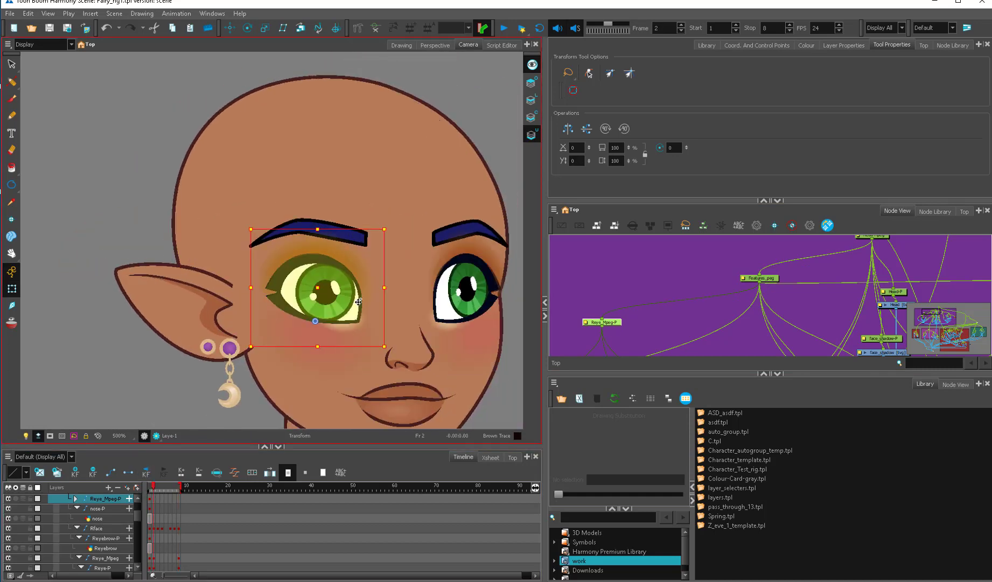
key("space")
left_click_drag(431, 296, 373, 297)
key("comma")
key("period")
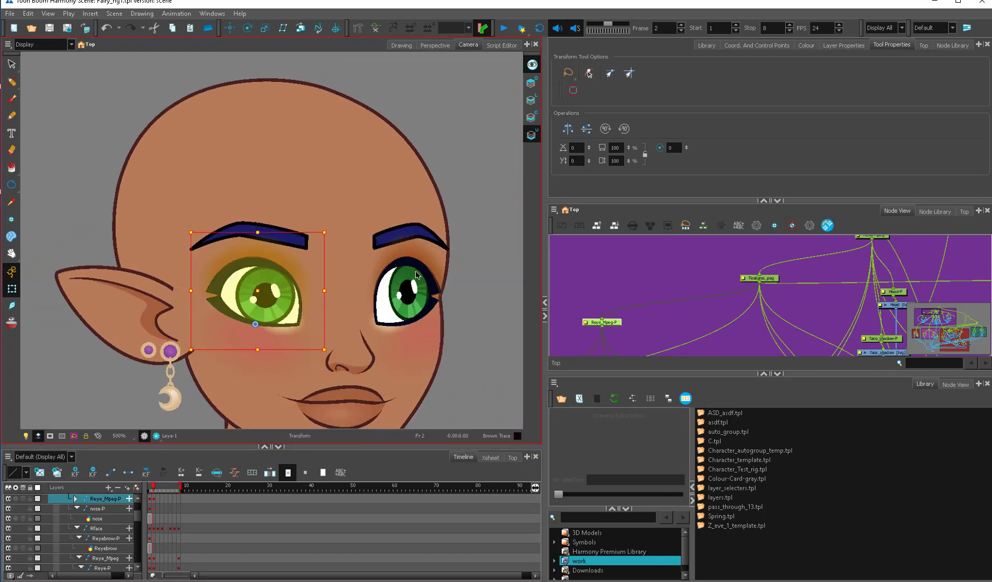
Add a keyframe to the Reye_Mpeg-P peg on frame 3.
key("period")
key("F6")
key("space")
left_click_drag(451, 310, 390, 290)
key("2")
Compare the opposite profile on frame 7, and narrow the Leye eye horizontally on frame 3 with the Reye_Mpeg-P peg.
left_click(149, 489)
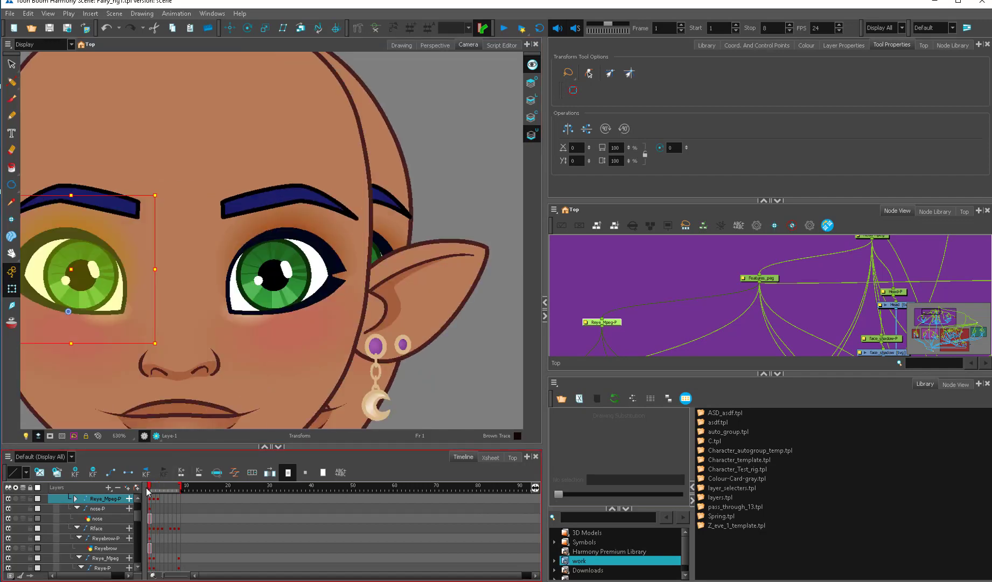
left_click_drag(158, 490, 175, 486)
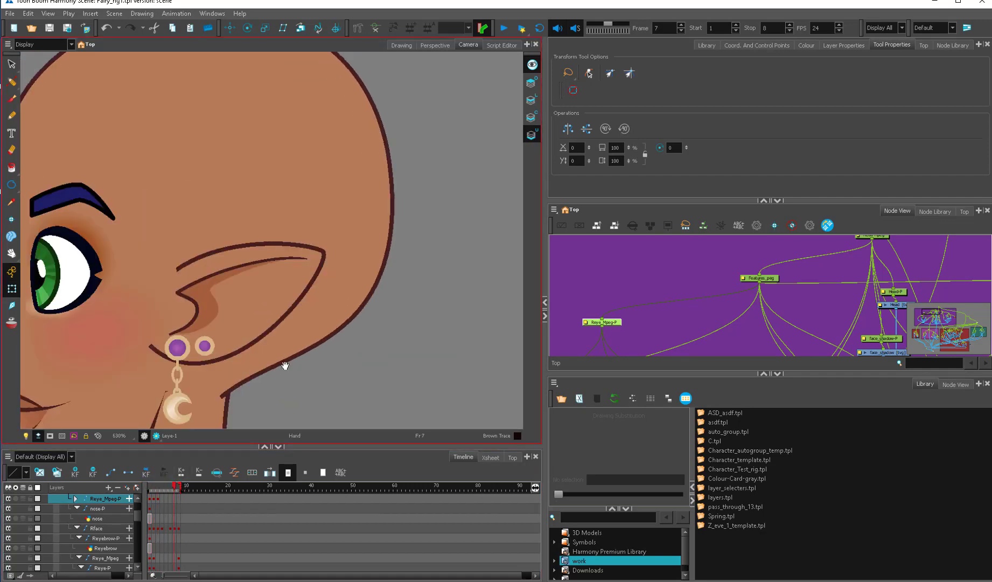
key("space")
left_click_drag(141, 278, 334, 307)
mouse_move(173, 488)
left_mouse_down()
mouse_move(146, 489)
mouse_move(157, 489)
left_mouse_up()
left_click_drag(409, 292, 373, 289)
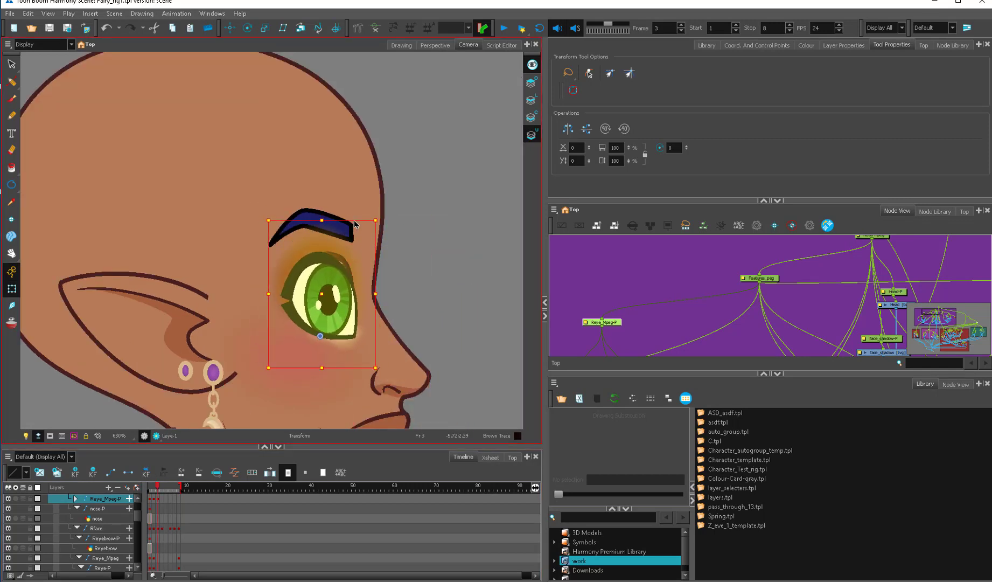
Try further scaling of the Leye eye with the Reye_Mpeg-P peg on frame 3 and undo the attempts.
left_click_drag(355, 221, 362, 220)
key("ctrl+z")
key("ctrl+z")
key("ctrl+z")
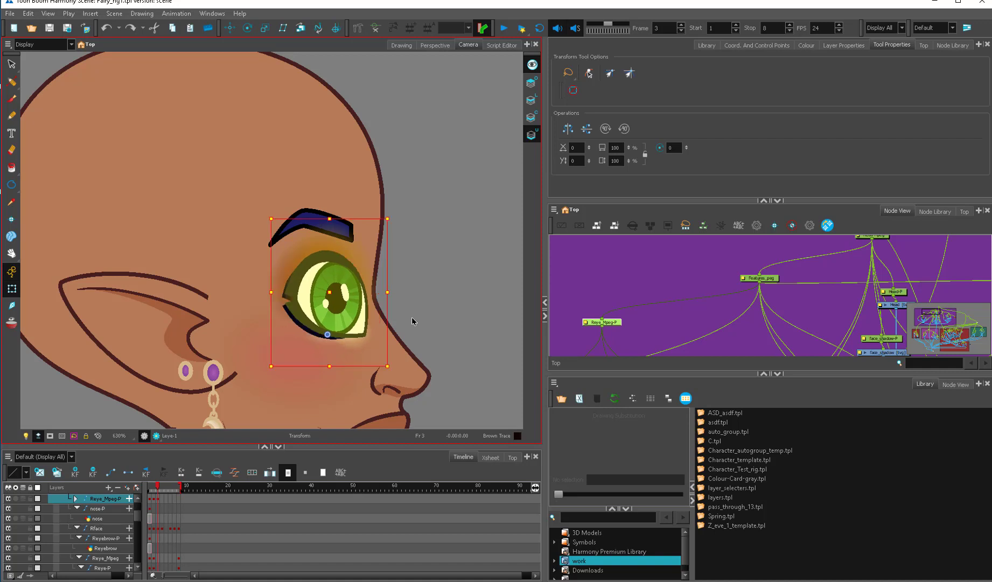
key("ctrl+z")
mouse_move(288, 354)
left_mouse_down()
mouse_move(370, 338)
mouse_move(344, 356)
mouse_move(357, 329)
mouse_move(356, 353)
mouse_move(480, 248)
mouse_move(365, 311)
mouse_move(413, 296)
mouse_move(386, 294)
left_mouse_up()
key("ctrl+z")
Reselect the Reye_Mpeg-P peg and shift the Leye eye slightly away from the nose on frame 3.
left_click(388, 288)
left_click_drag(669, 270, 652, 336)
left_click(643, 250)
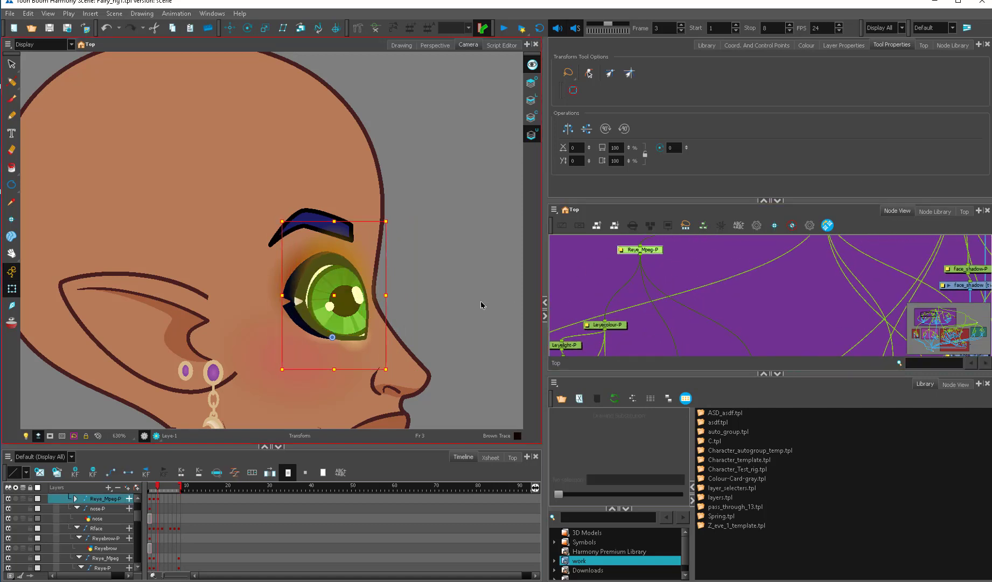
mouse_move(436, 312)
left_mouse_down()
mouse_move(422, 308)
mouse_move(430, 312)
left_mouse_up()
Stretch the eye outline vertically with the Leye-P peg on frame 3, undoing the unwanted adjustments.
left_click(712, 309)
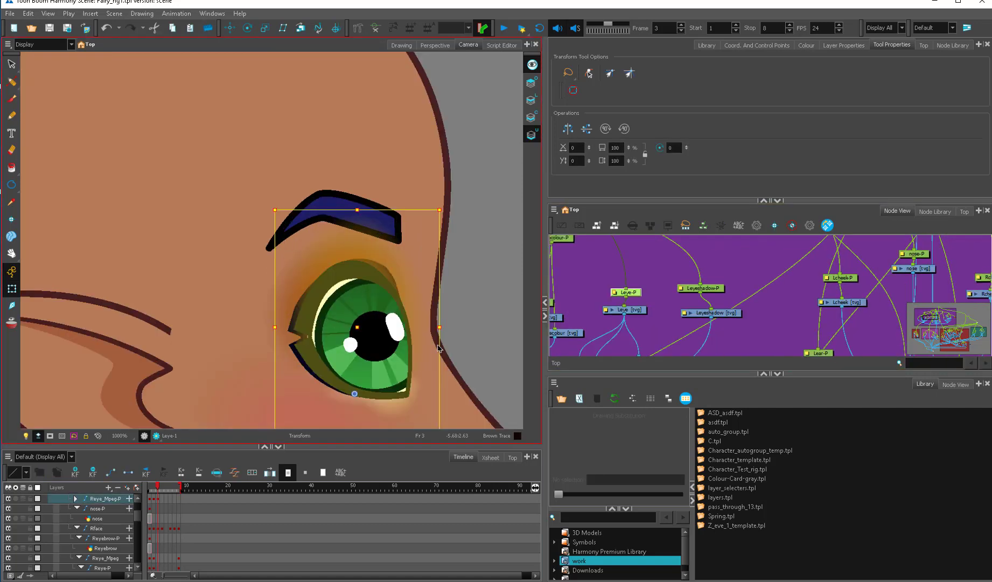
left_click_drag(439, 349, 419, 334)
key("ctrl+z")
key("ctrl+z")
key("ctrl+z")
key("ctrl+z")
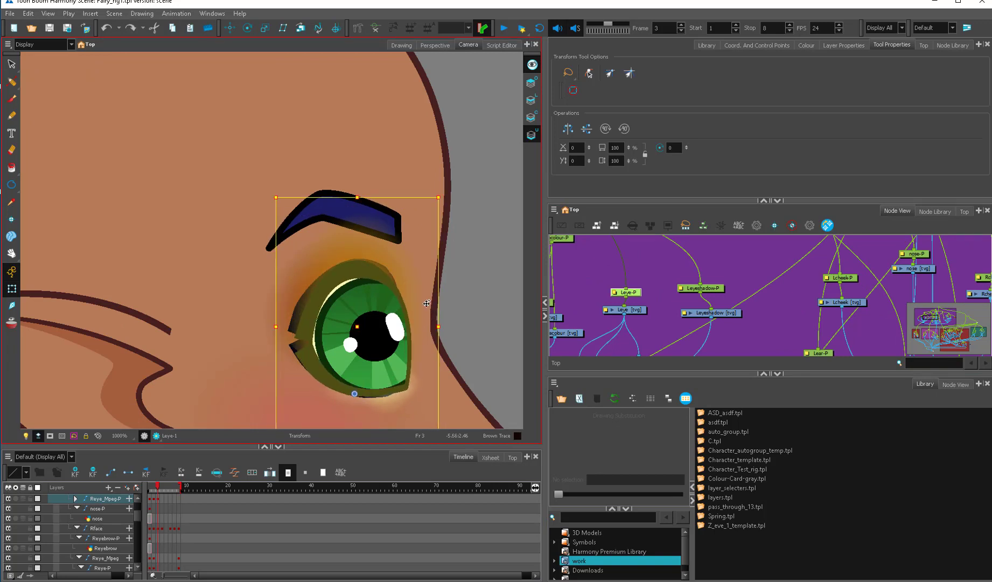
Skew the eye outline slightly toward the nose with the Leye-P peg and review the fit on frame 3.
left_click_drag(395, 197, 363, 195)
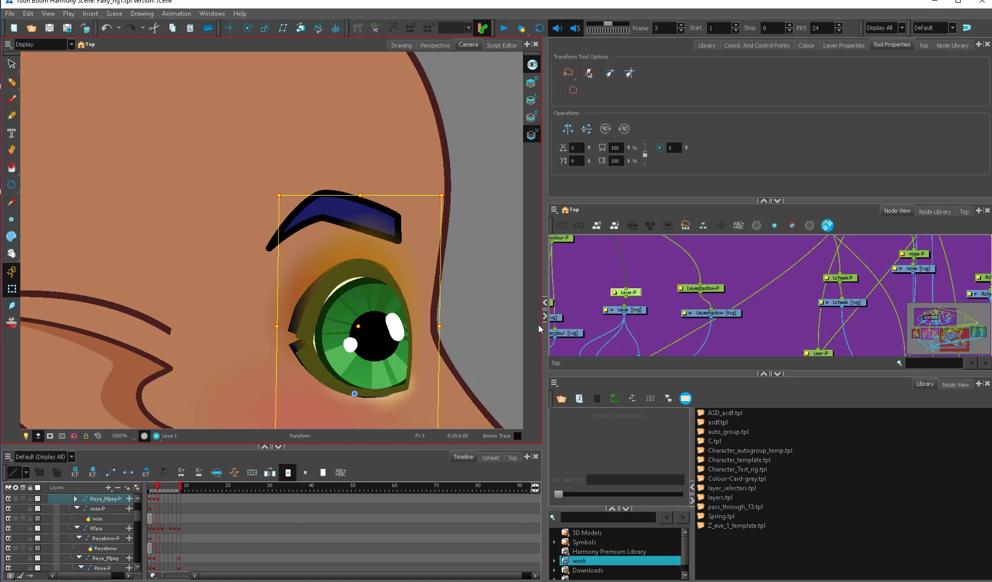
left_click(653, 329)
scroll(405, 351, "down", 2)
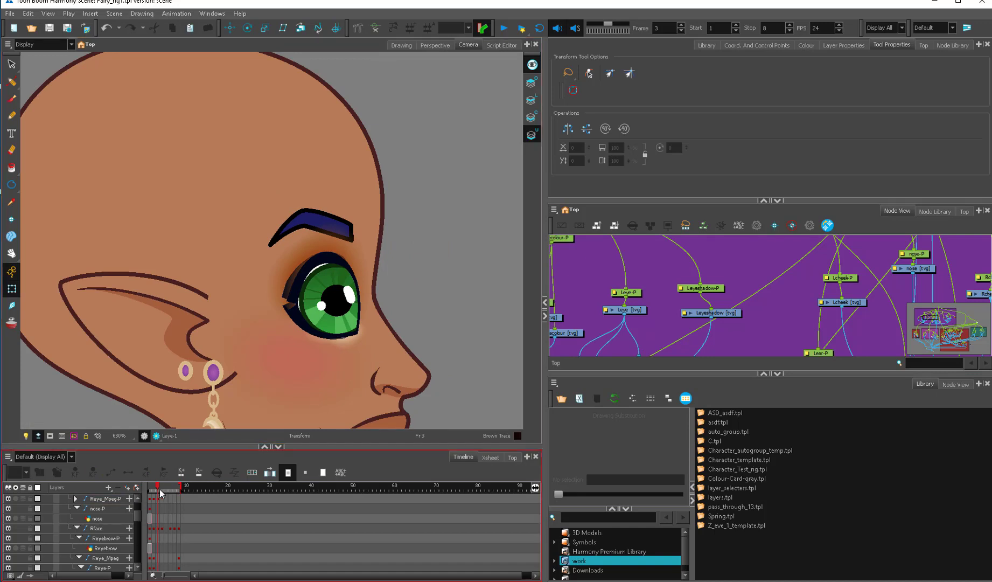
left_click_drag(160, 491, 158, 491)
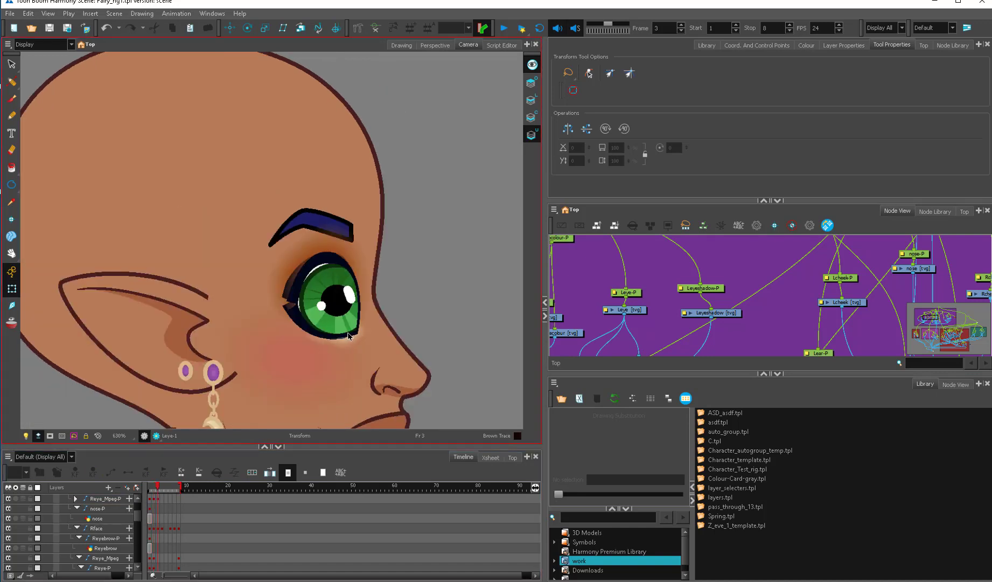
Give frame 3 its own duplicate of the Leye drawing and examine its outer corner against the reference.
left_click(326, 302)
key("o")
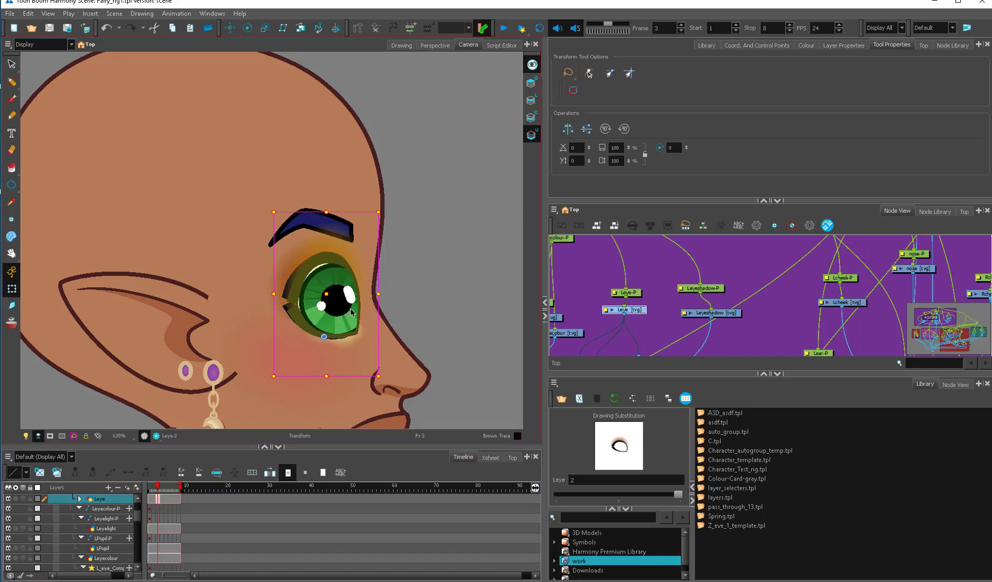
key("2")
key("2")
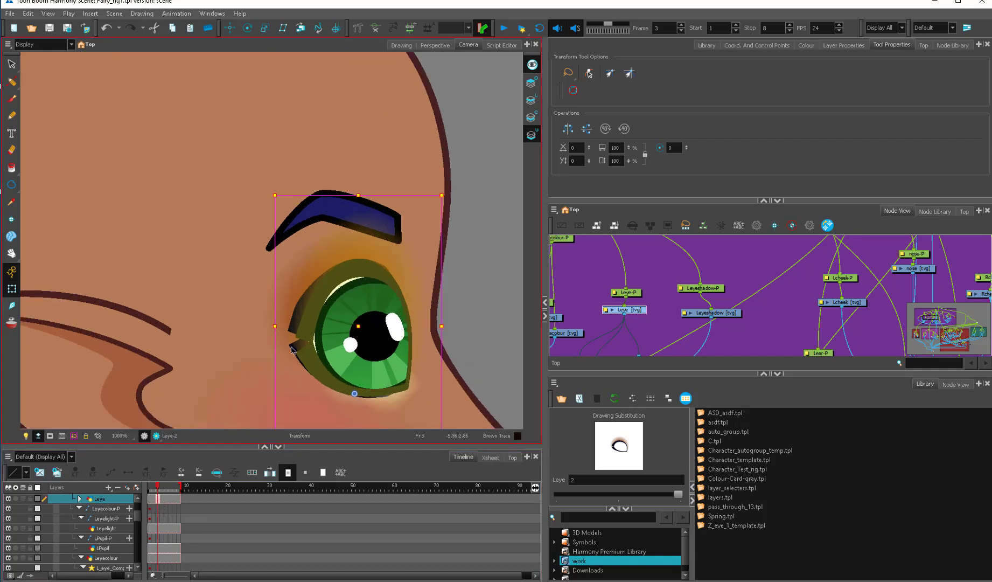
left_click(296, 348)
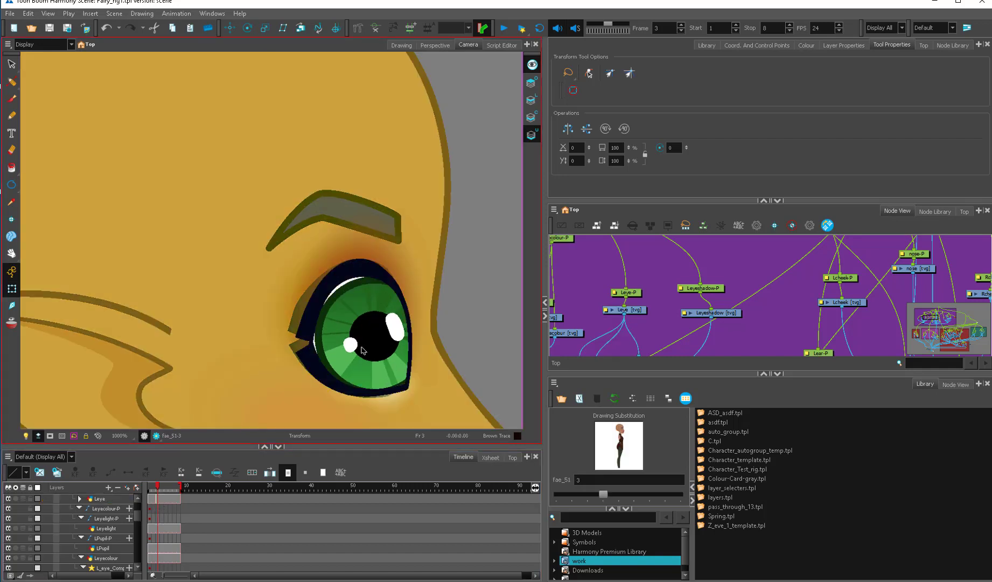
Replace the eye outline in frame 3's Leye drawing with a copy of the reference artwork's eye outline.
key("alt+s")
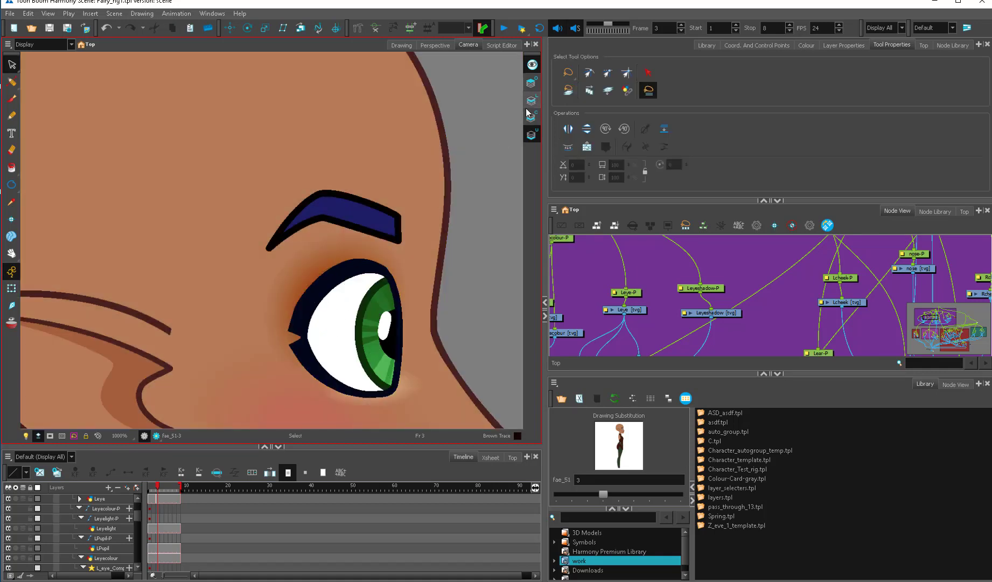
left_click(294, 330)
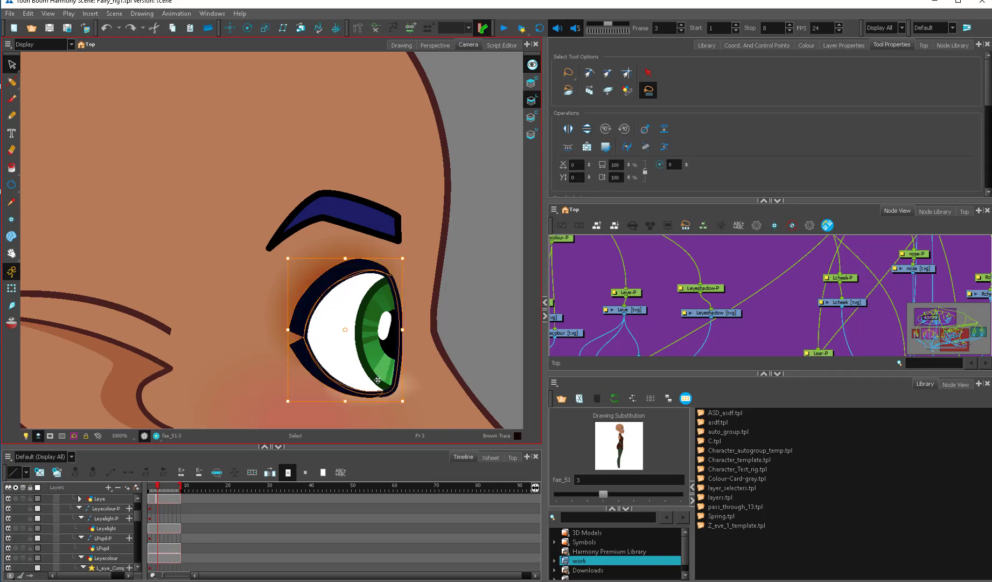
key("shift+t")
left_click(318, 361)
key("alt+s")
left_click(379, 269)
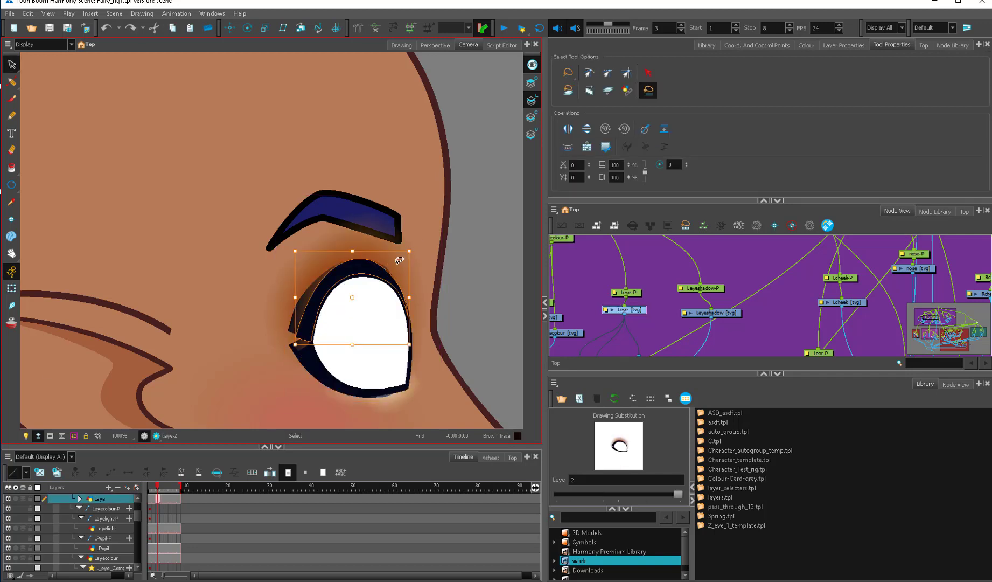
key("ctrl+shift+z")
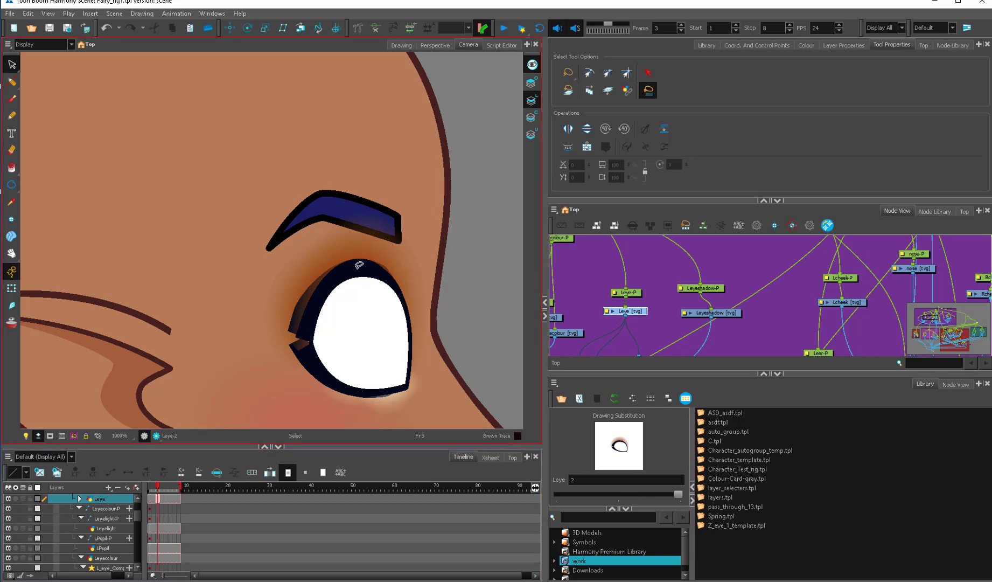
left_click(360, 266)
key("Delete")
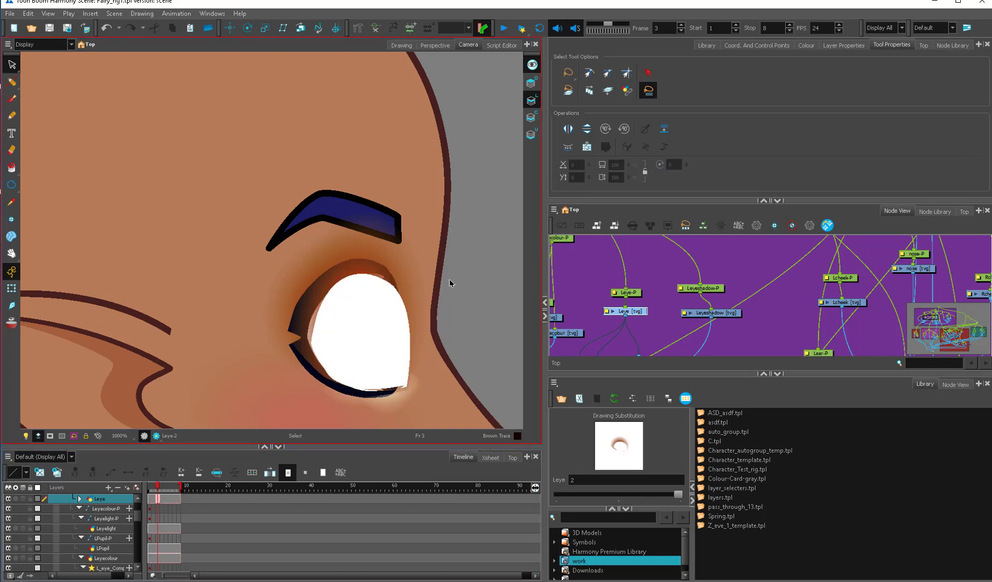
key("ctrl+z")
Reshape the white eye fill with the Contour Editor to follow the new outline on frame 3, especially along the nose side.
key("alt+q")
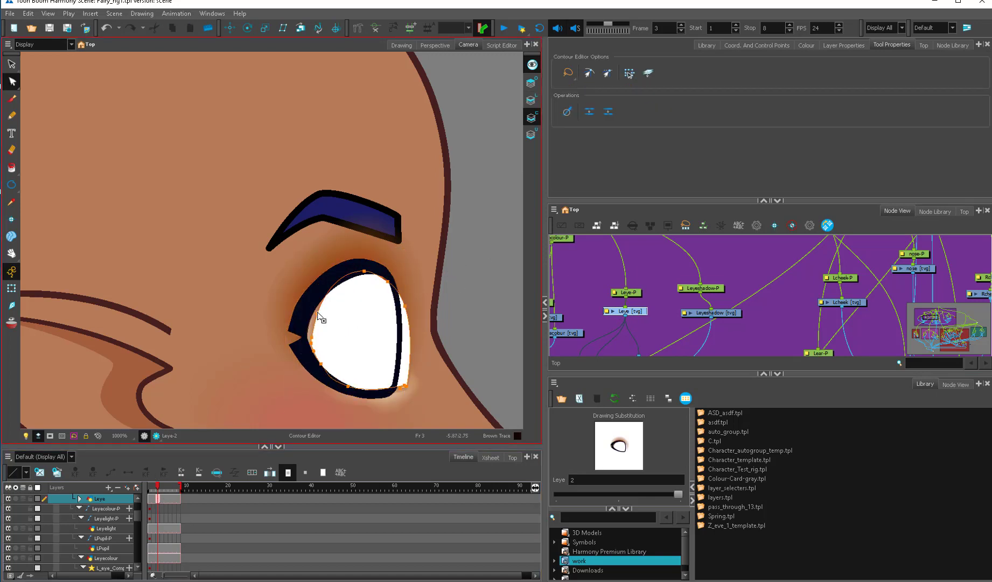
scroll(306, 343, "up", 3)
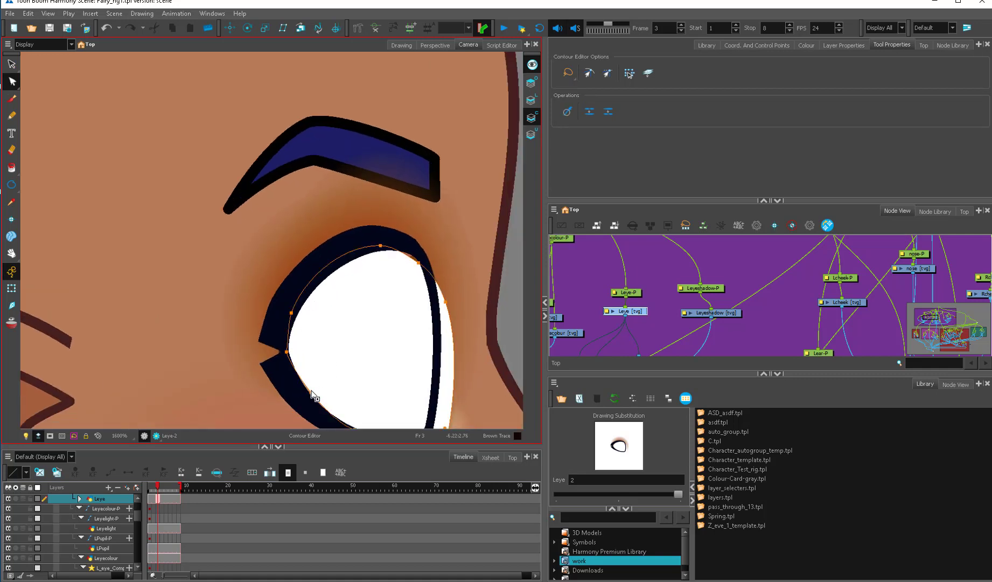
left_click_drag(291, 315, 292, 317)
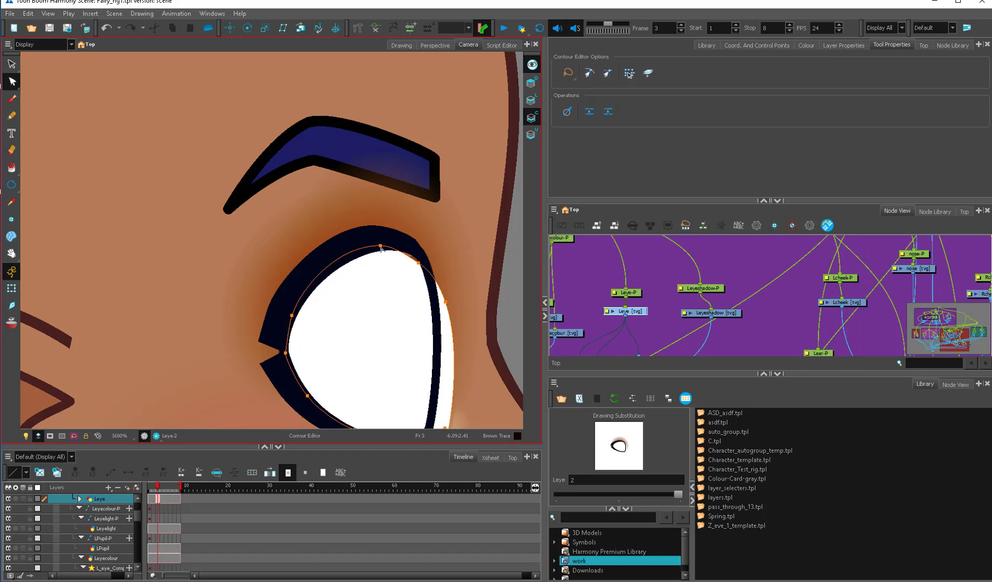
left_click_drag(381, 247, 405, 231)
scroll(428, 259, "up", 1)
key("ctrl+z")
key("ctrl+z")
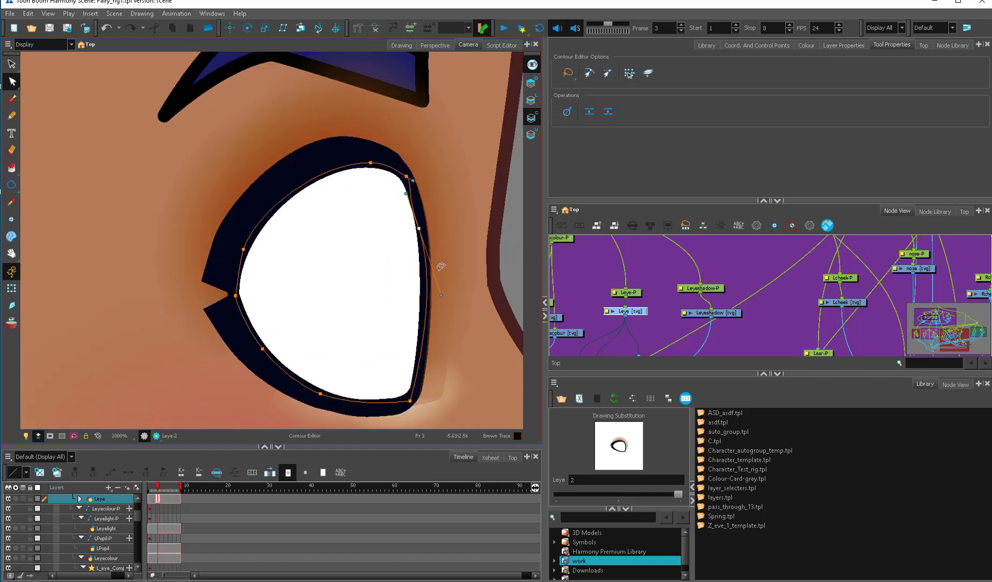
left_click_drag(438, 302, 431, 317)
left_click_drag(414, 190, 424, 240)
left_click_drag(429, 319, 433, 321)
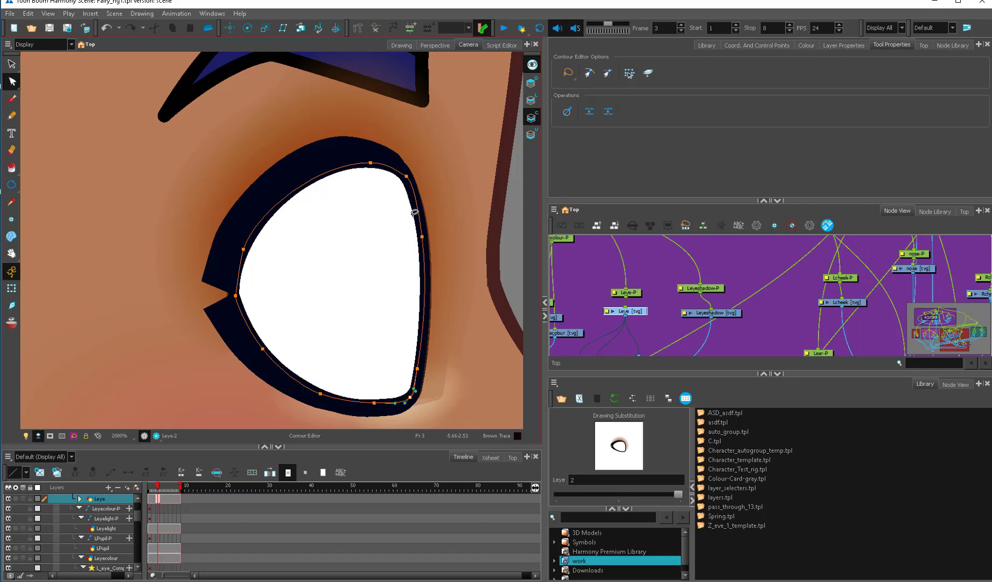
Narrow the iris and pupil horizontally with the Leyecolour-P peg and place them closer to the nose on frame 3.
left_click(11, 288)
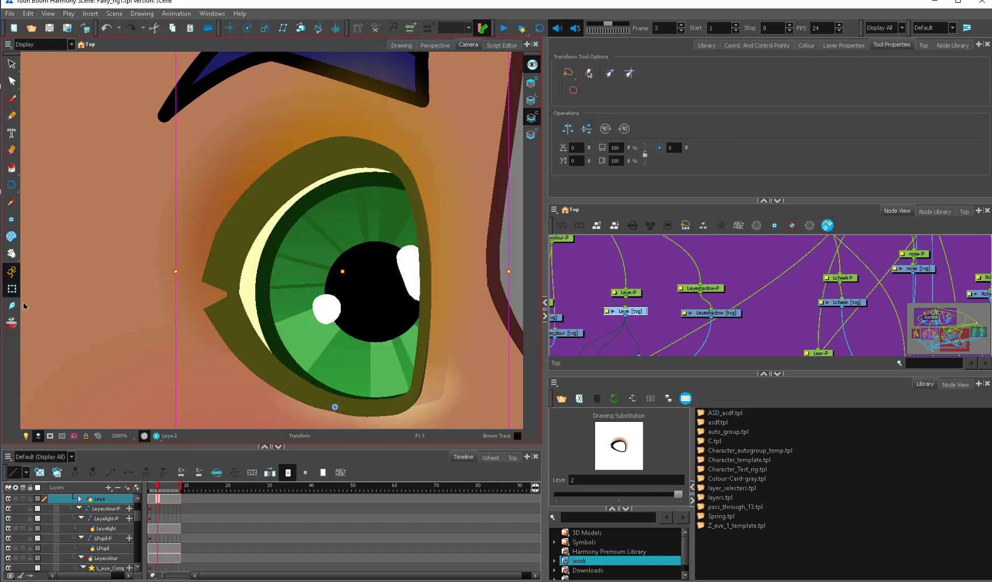
left_click(379, 301)
scroll(380, 300, "down", 5)
left_click_drag(353, 325, 350, 326)
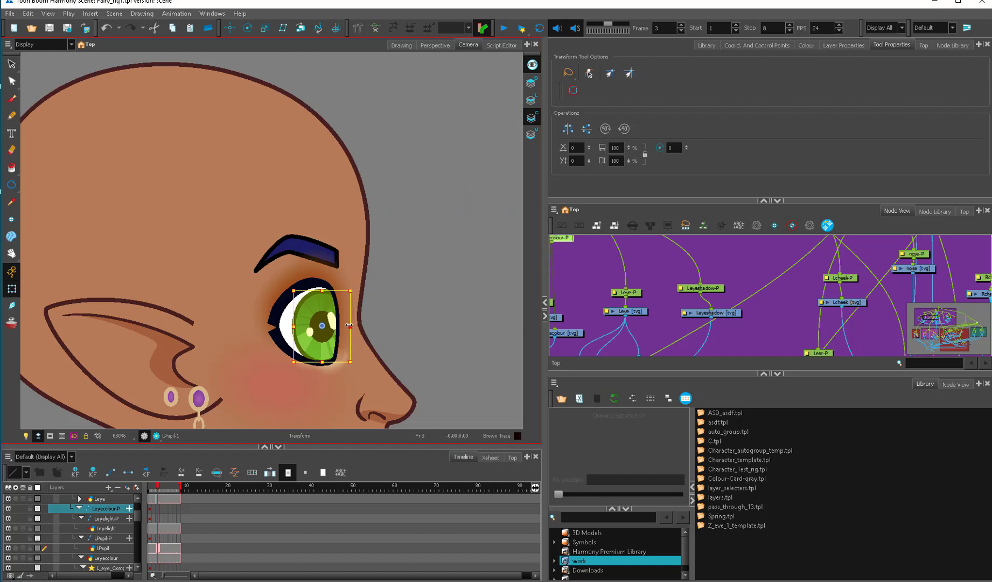
left_click(330, 332)
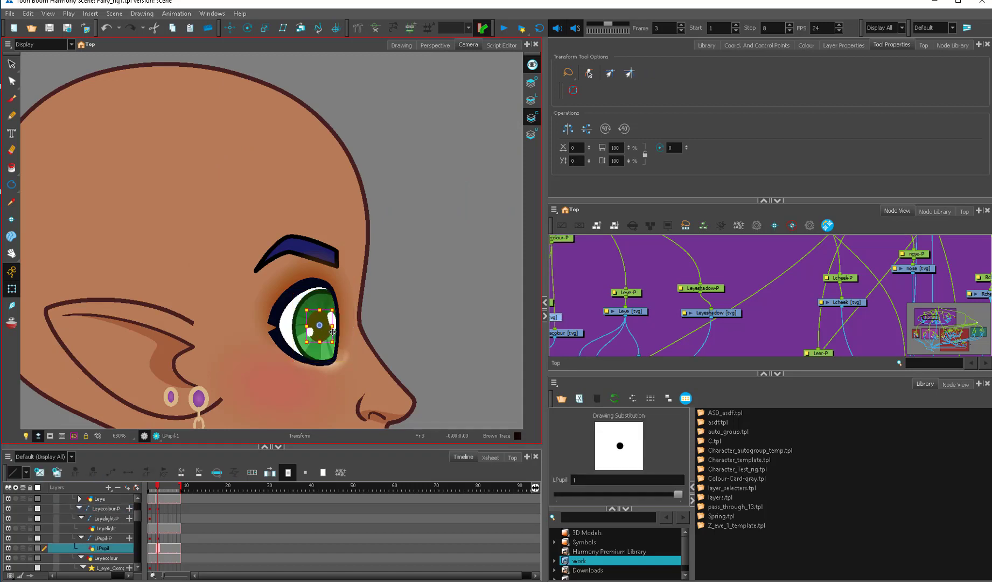
left_click(335, 330)
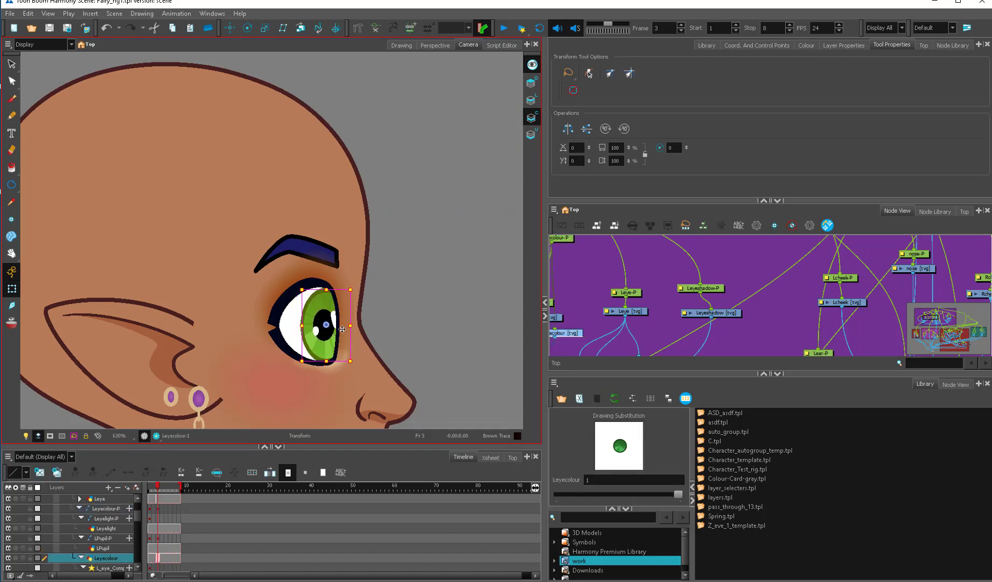
left_click(410, 312)
Reduce the iris height slightly with the Leyecolour-P peg and review the whole head on frame 3.
key("1")
key("1")
key("1")
key("2")
key("2")
left_click(318, 291)
key("b")
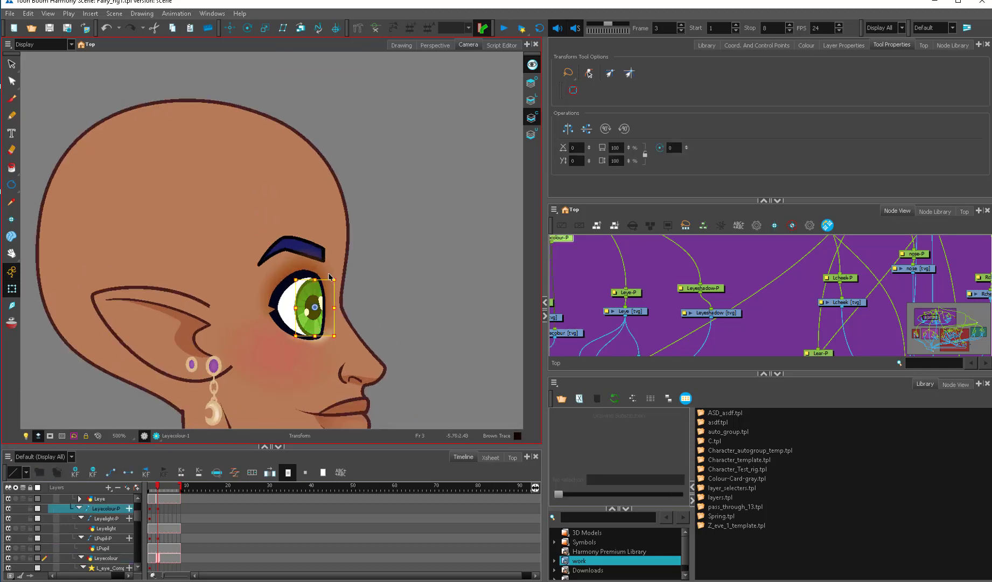
left_click_drag(315, 279, 315, 281)
left_click(362, 283)
key("2")
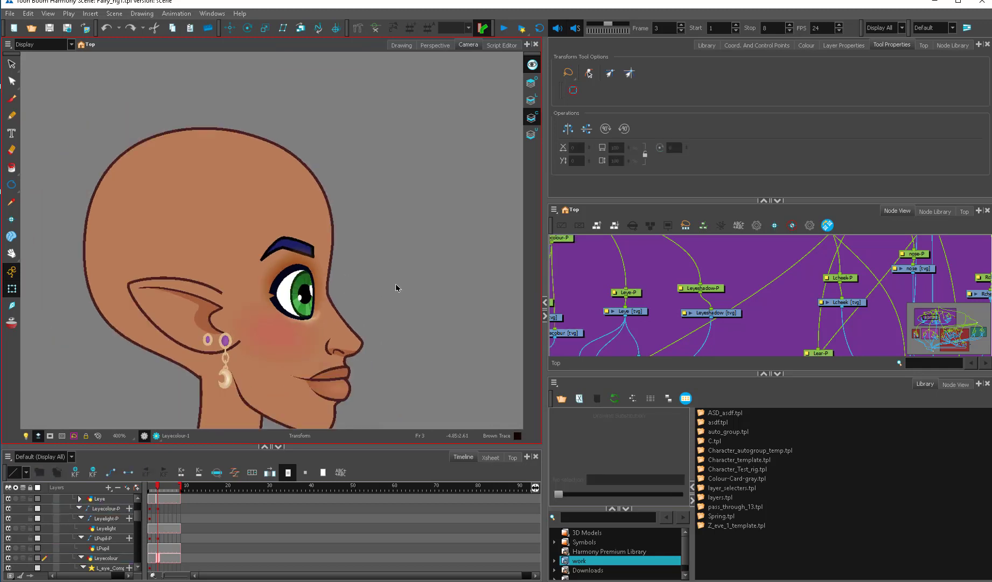
key("2")
key("2")
Try copying the Reye_Mpeg-P keyframes to frame 31, scrub the motion between them, and delete the test keyframes.
left_click(151, 490)
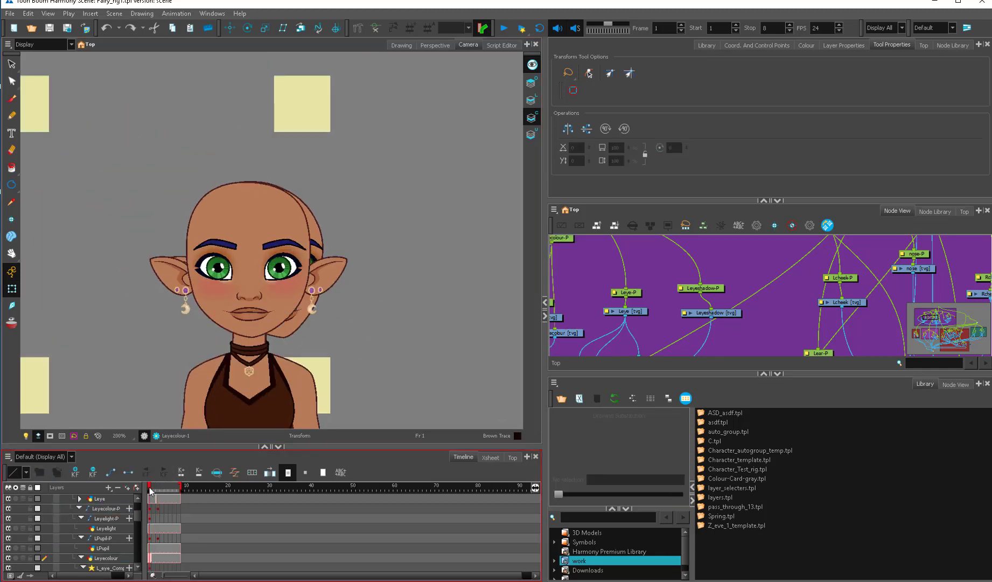
left_click_drag(151, 490, 153, 491)
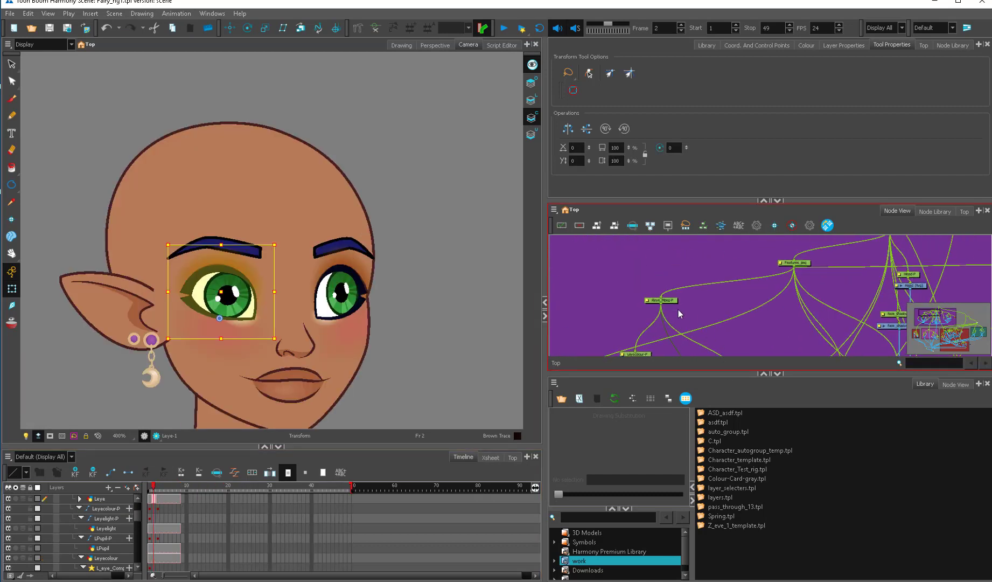
left_click(671, 300)
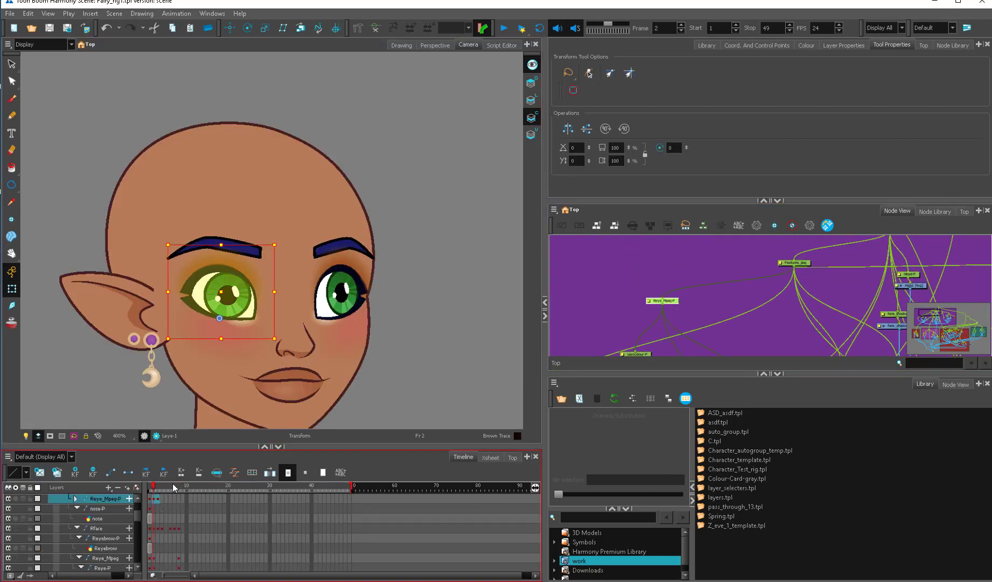
left_click(273, 498)
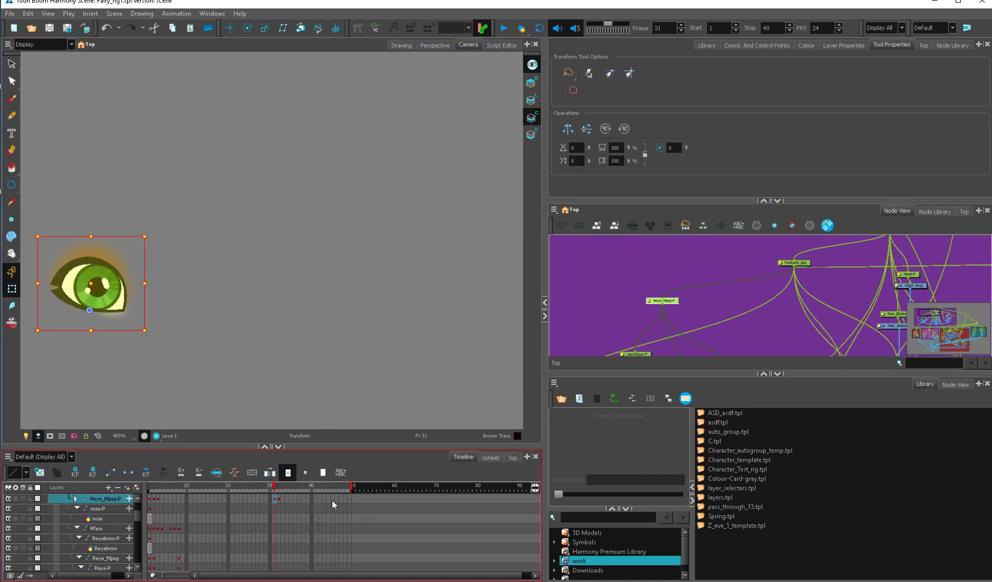
left_click(283, 488)
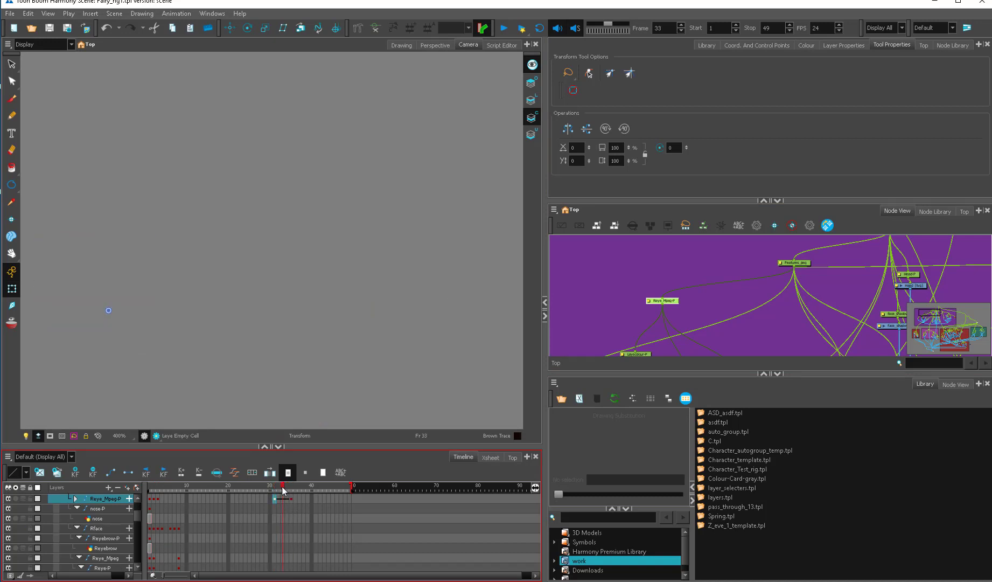
mouse_move(282, 488)
left_mouse_down()
mouse_move(292, 489)
mouse_move(271, 490)
mouse_move(292, 496)
mouse_move(138, 496)
left_mouse_up()
scroll(350, 372, "up", 2)
scroll(314, 398, "down", 1)
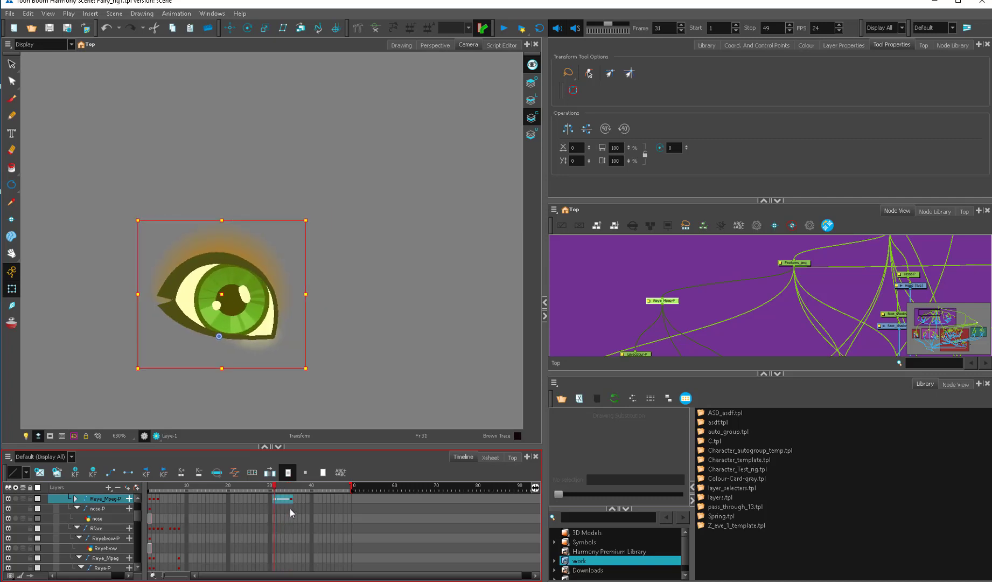
key("Delete")
Compare how the eye sits on the head on frames 1, 4 and 3.
key("1")
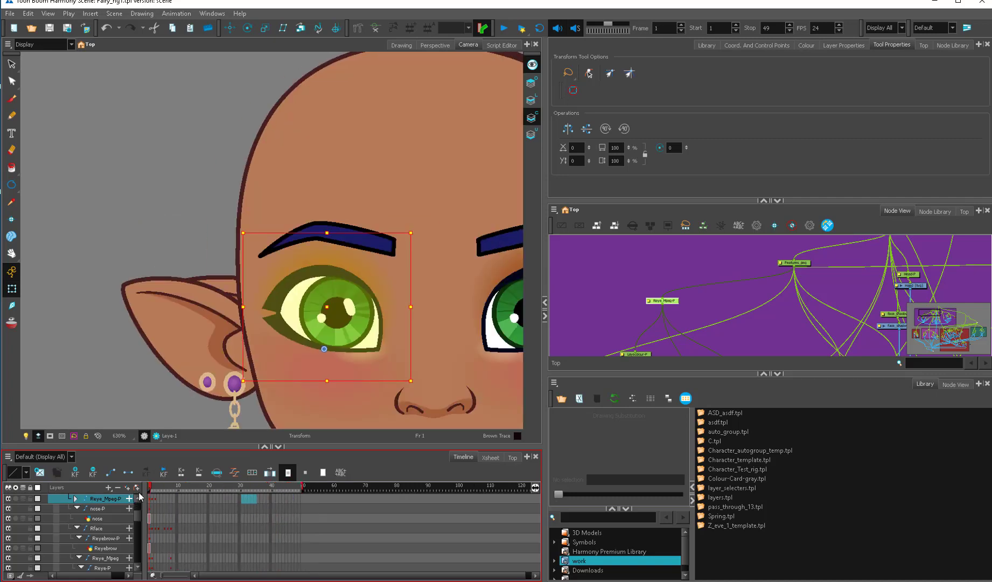
key("1")
left_click(599, 283)
left_click_drag(361, 328, 267, 316)
left_click(161, 486)
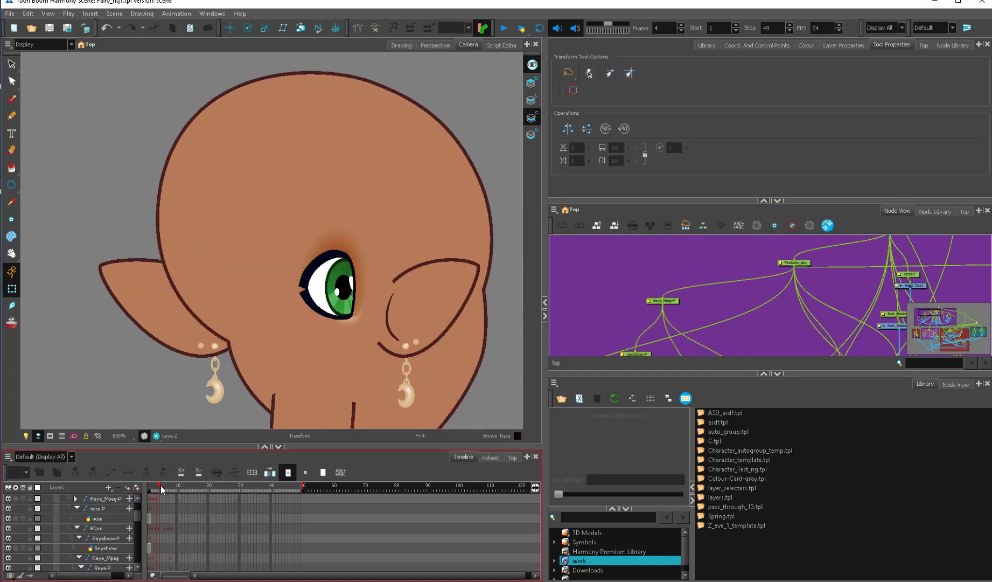
left_click_drag(161, 489, 158, 492)
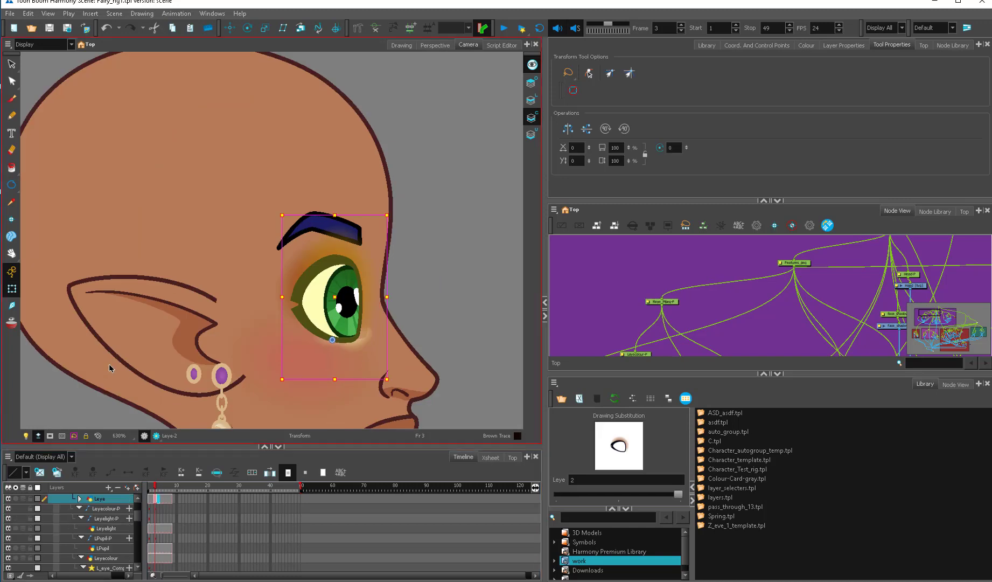
Examine the Leye drawing's outline and underlay shading around the eye on frame 3.
left_click(405, 264)
key("2")
key("ctrl+z")
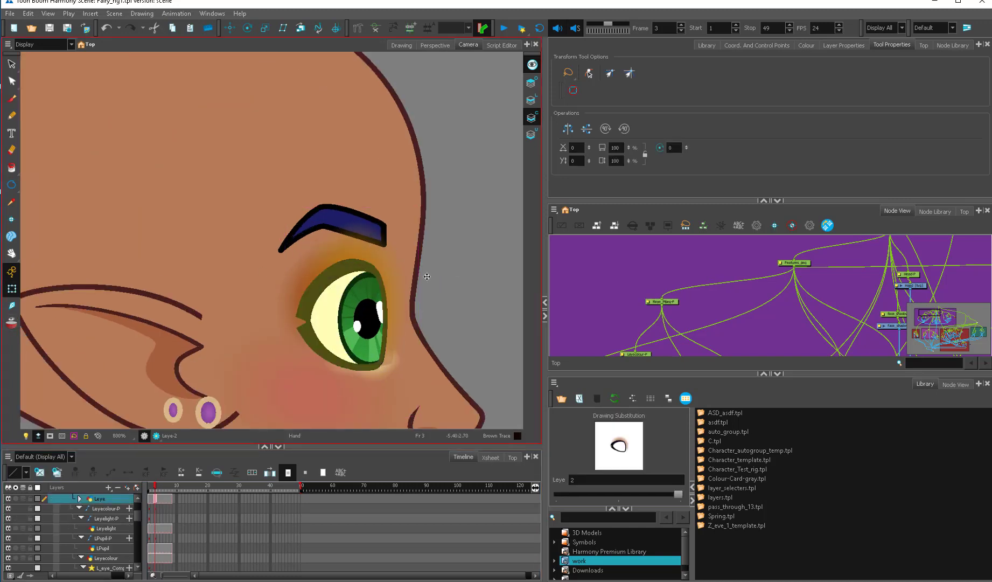
left_click_drag(464, 308, 422, 275)
key("2")
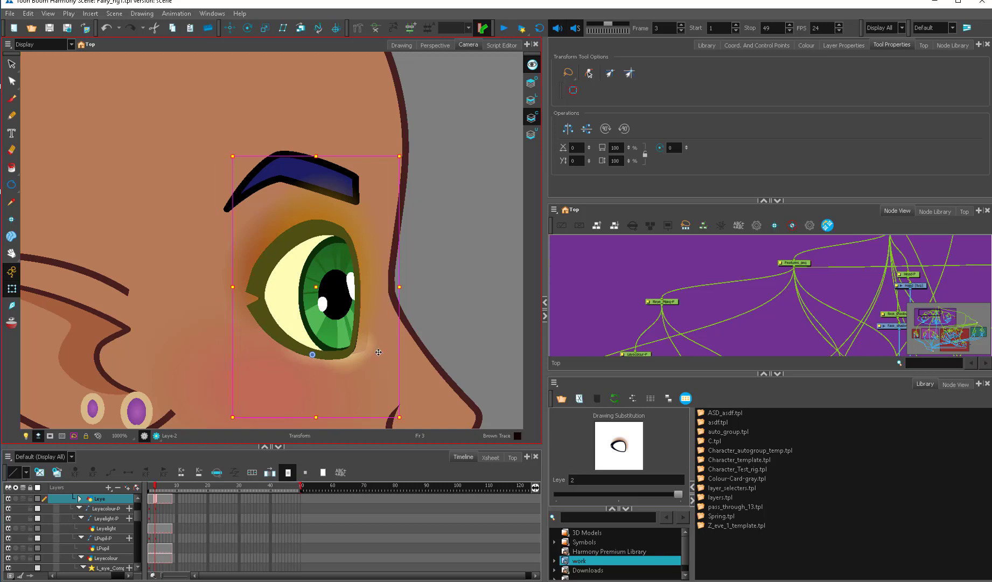
key("o")
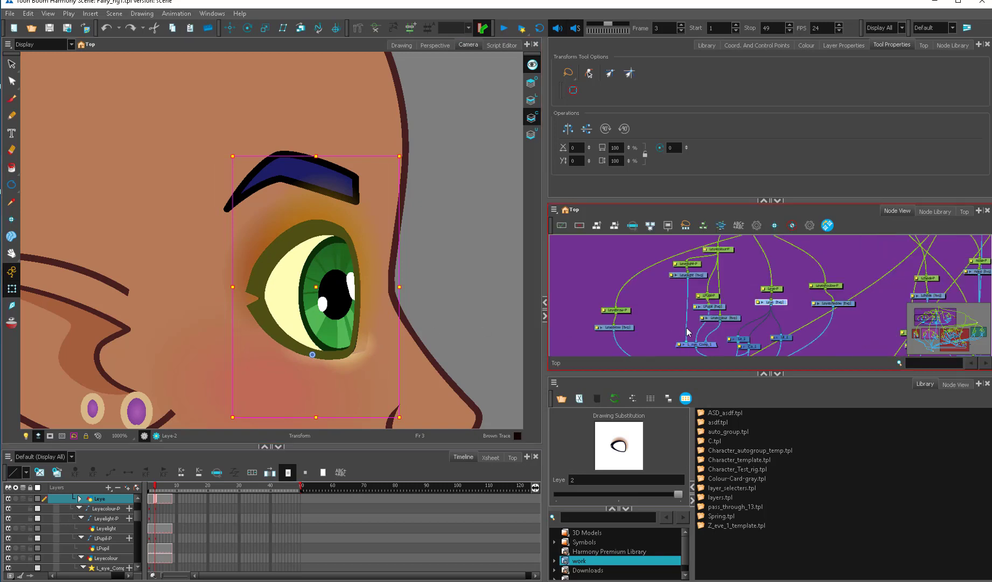
left_click_drag(766, 323, 700, 311)
key("2")
key("2")
key("alt+s")
left_click(374, 345)
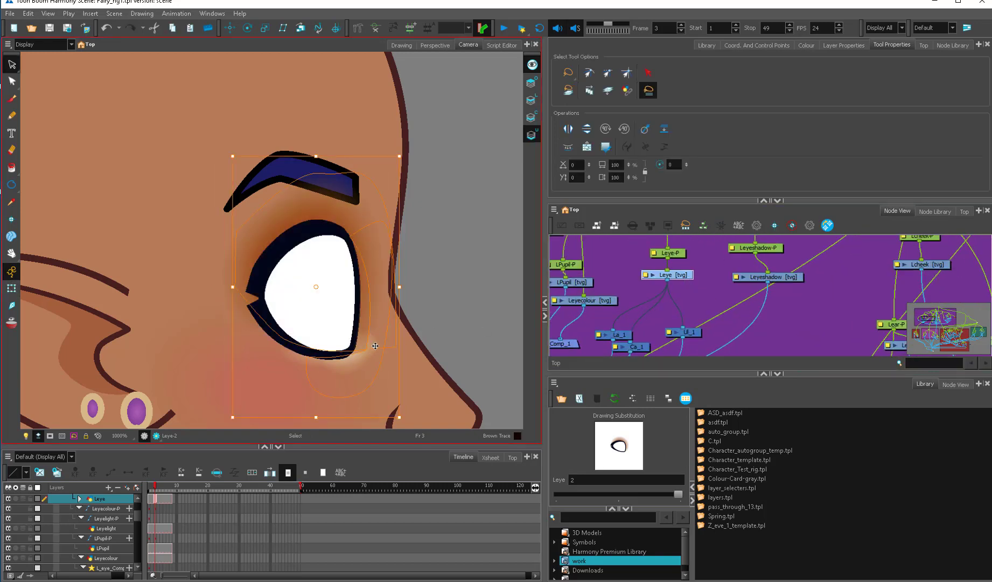
key("2")
left_click_drag(391, 382, 376, 384)
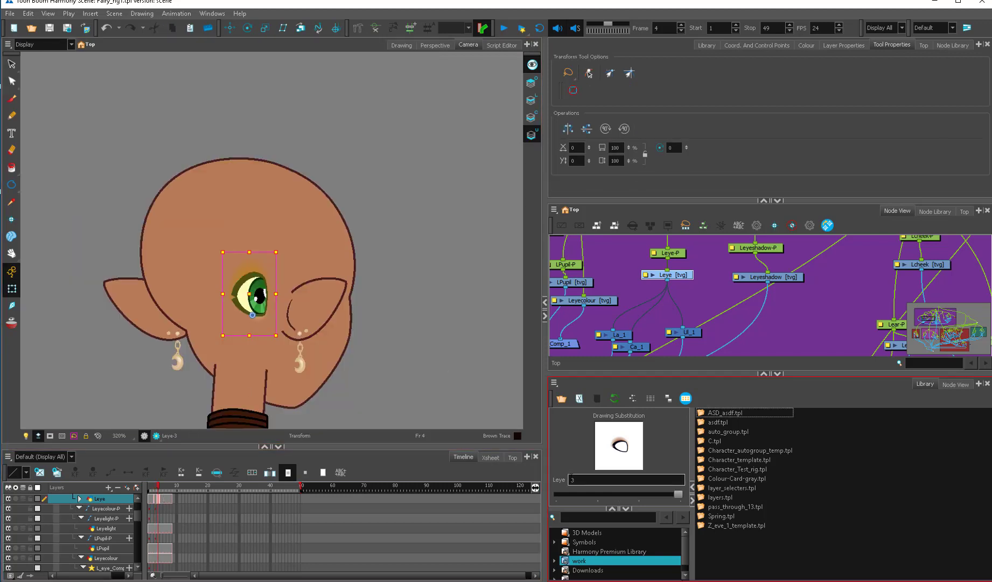
Delete the eye outline from the line art of Leye drawing 3 on frame 4, keeping its underlay shading.
key("alt+s")
key("ctrl+a")
key("Delete")
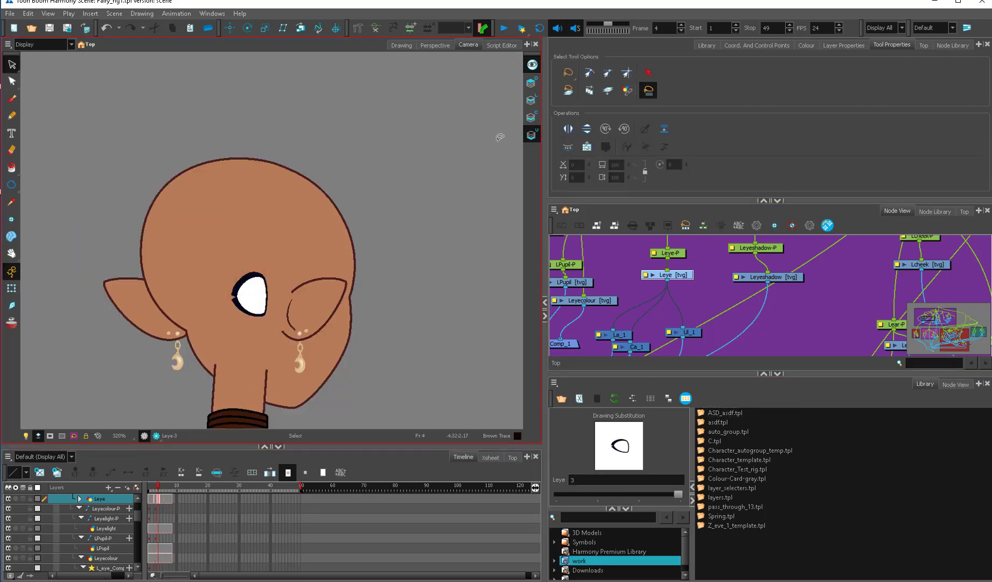
key("ctrl+z")
left_click(532, 100)
key("ctrl+a")
key("Delete")
Delete the underlay shading and the white colour fill from Leye drawing 3 on frame 4.
left_click(531, 135)
key("ctrl+a")
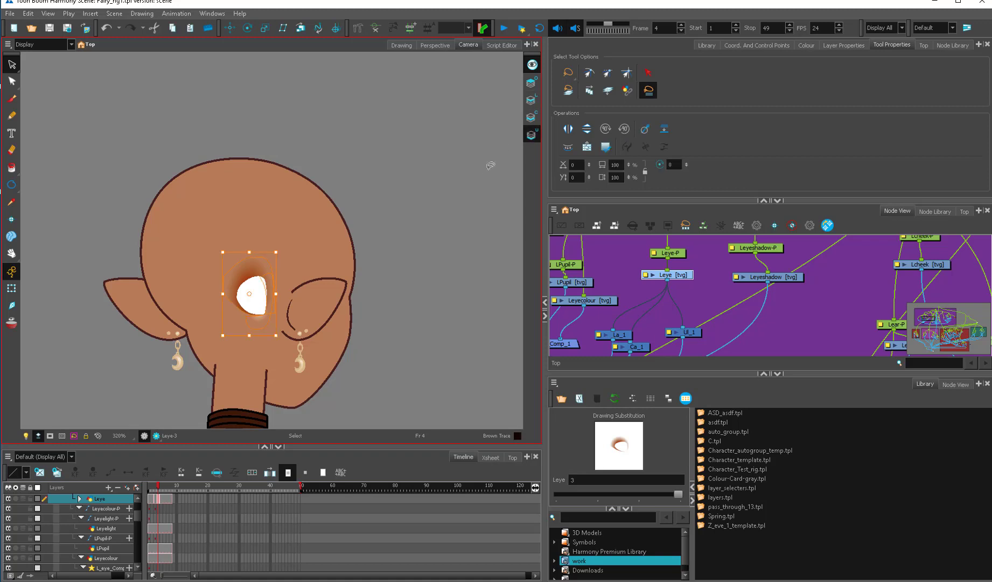
key("Delete")
left_click(531, 122)
key("ctrl+a")
key("Delete")
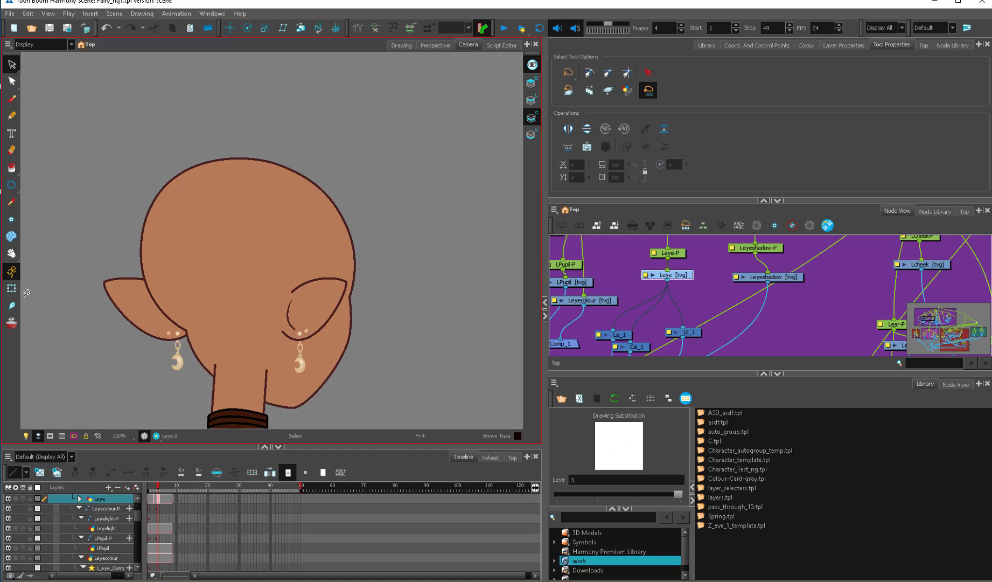
Select the Reye_Mpeg-P peg with the Transform tool and locate its layer in the timeline.
left_click(11, 288)
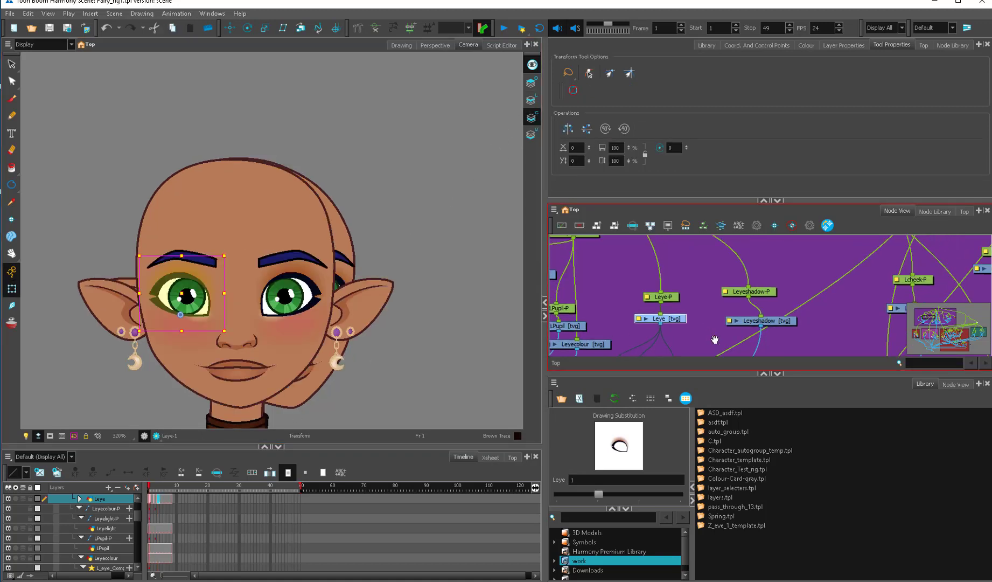
scroll(715, 340, "down", 3)
left_click_drag(681, 262, 693, 326)
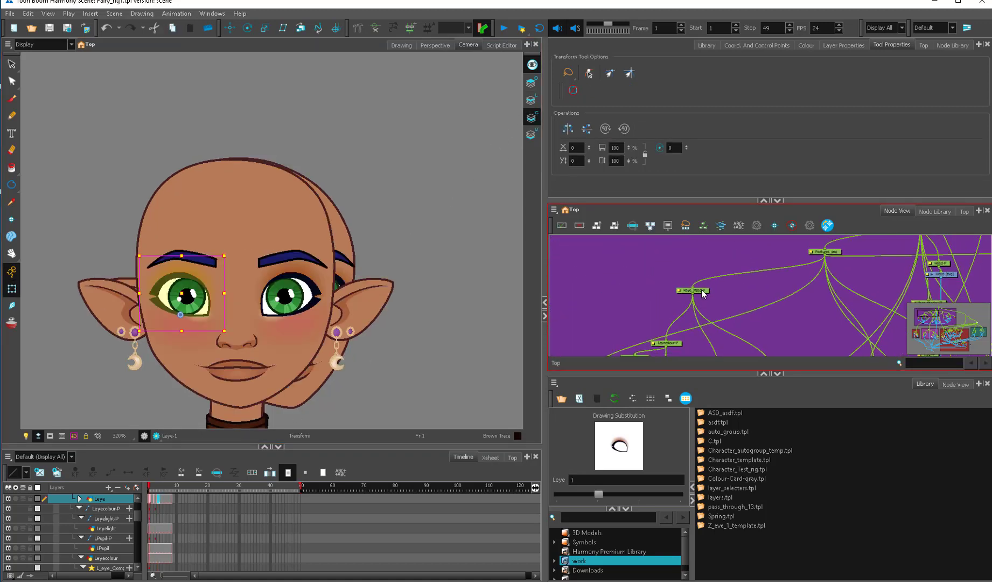
left_click(702, 290)
key("o")
Extend the exposure of the Reye_Mpeg-P group to frame 7, overwriting existing cells.
left_click(152, 499)
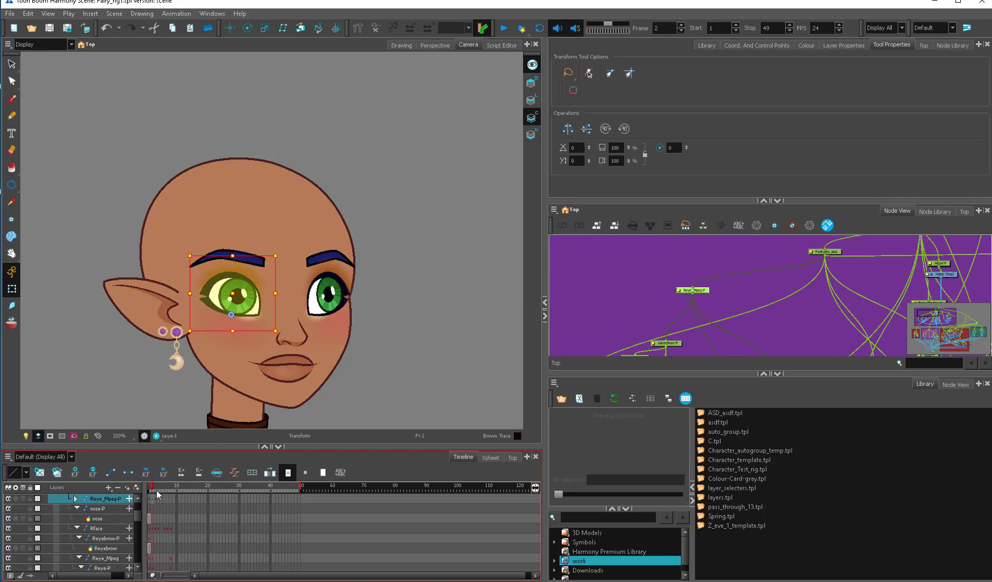
left_click(149, 500)
left_click_drag(152, 489, 169, 494)
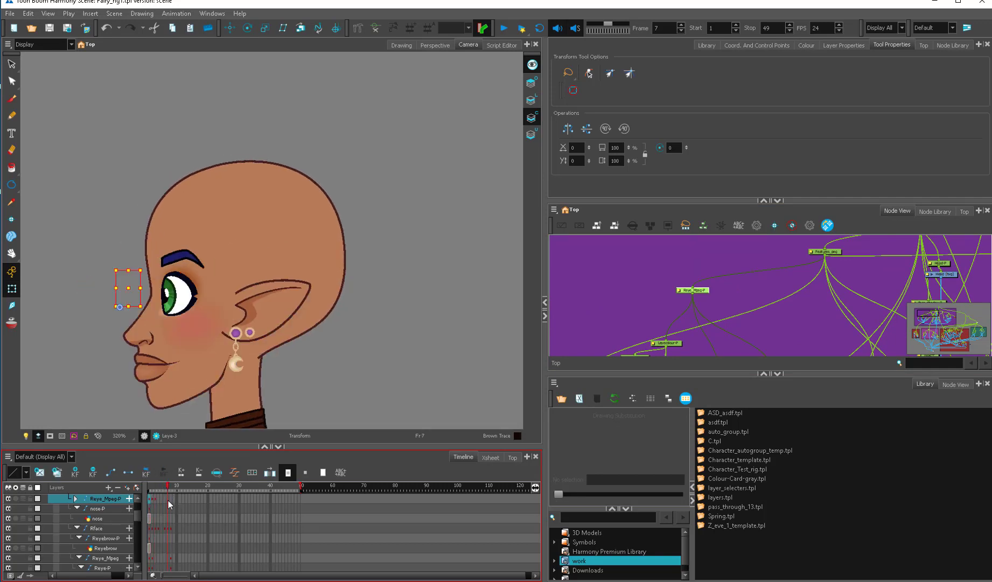
left_click(168, 500)
key("F5")
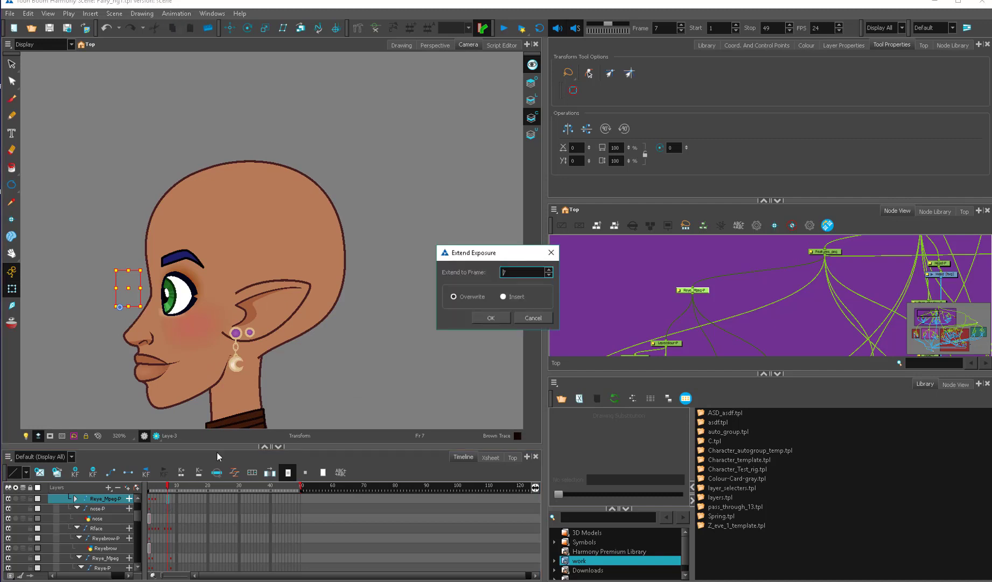
left_click(488, 320)
Check the Leye exposures and fill frame 8 of the collapsed Reye_Mpeg-P group with the eye, using Leye drawing 1.
left_click(76, 498)
left_click_drag(150, 518, 169, 519)
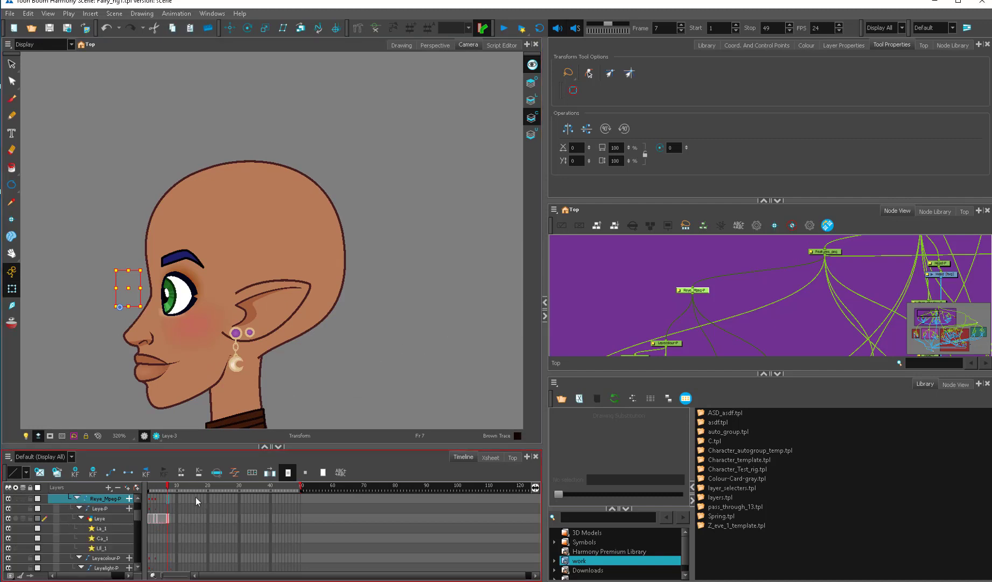
left_click(170, 518)
left_click(700, 291)
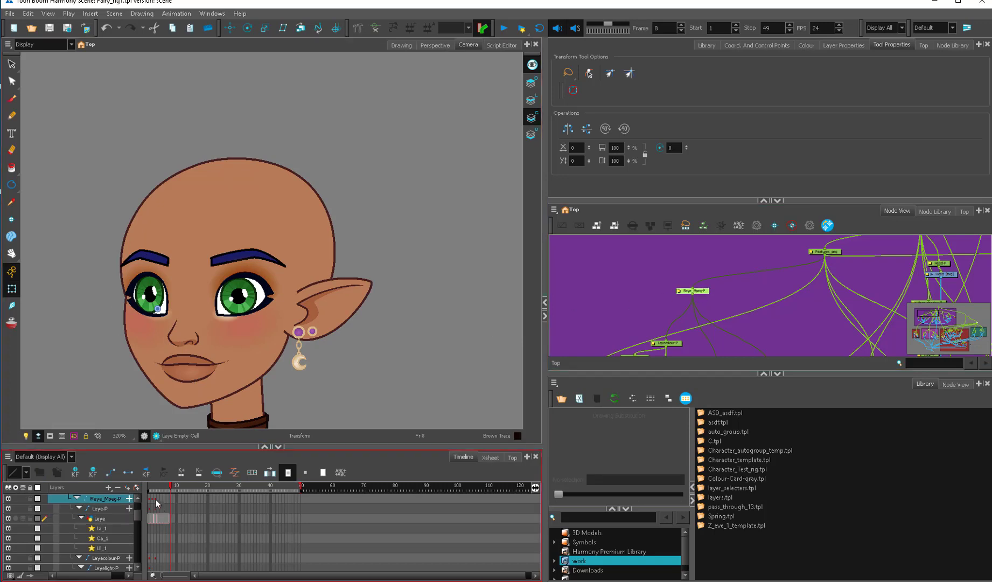
left_click(76, 499)
left_click(163, 500)
left_click(168, 500)
left_click(172, 498)
left_click(173, 501)
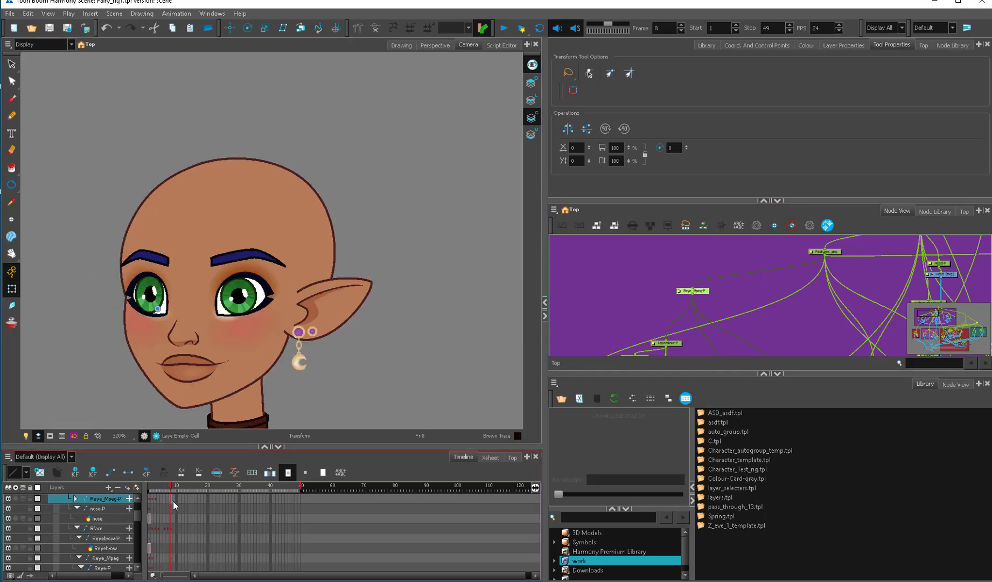
Try to move the whole eye inward onto the face on frame 8.
left_click_drag(186, 256, 411, 200)
scroll(411, 200, "up", 4)
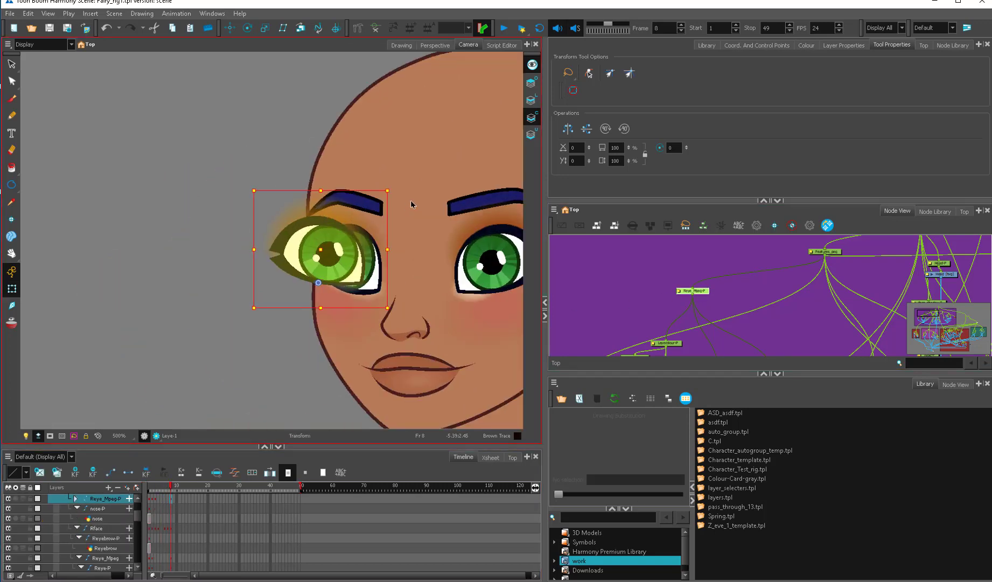
left_click_drag(403, 270, 333, 320)
left_click_drag(365, 317, 411, 322)
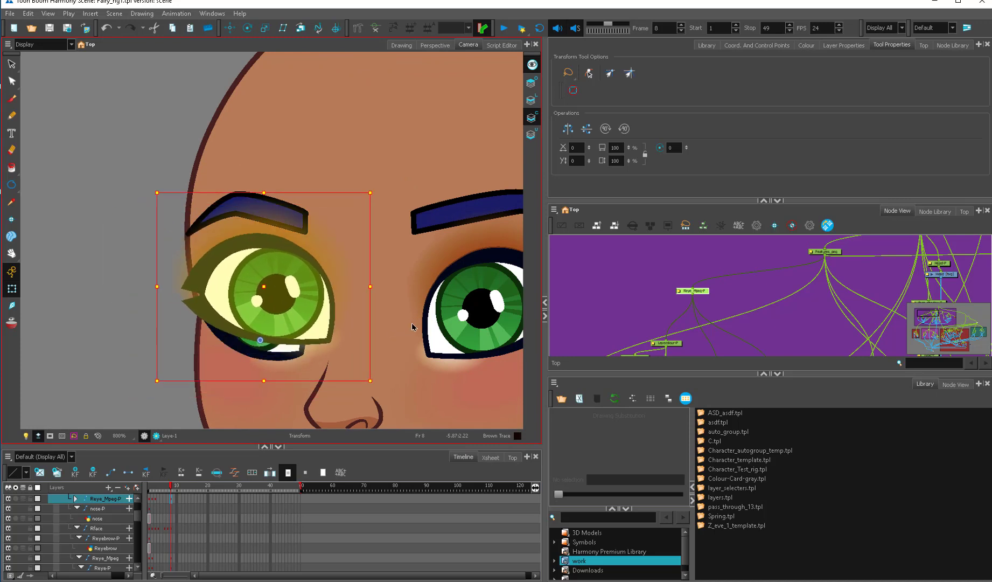
key("ctrl+z")
key("ctrl+z")
Move the whole eye inward and slightly down over the reference eye on frame 8.
left_click_drag(719, 297, 705, 259)
scroll(694, 263, "up", 1)
left_click_drag(370, 341, 322, 325)
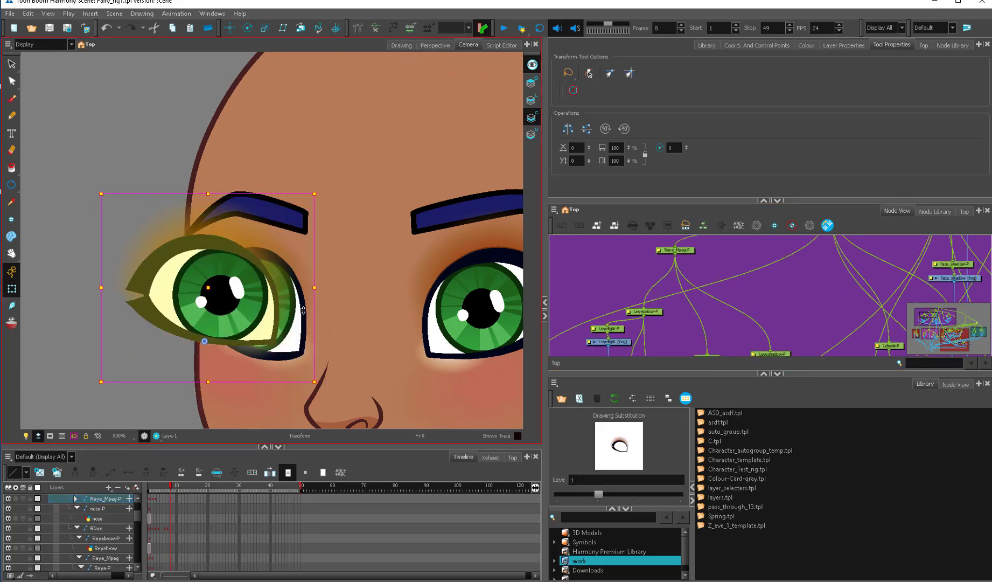
mouse_move(263, 357)
left_mouse_down()
mouse_move(337, 336)
mouse_move(315, 371)
left_mouse_up()
left_click(315, 267)
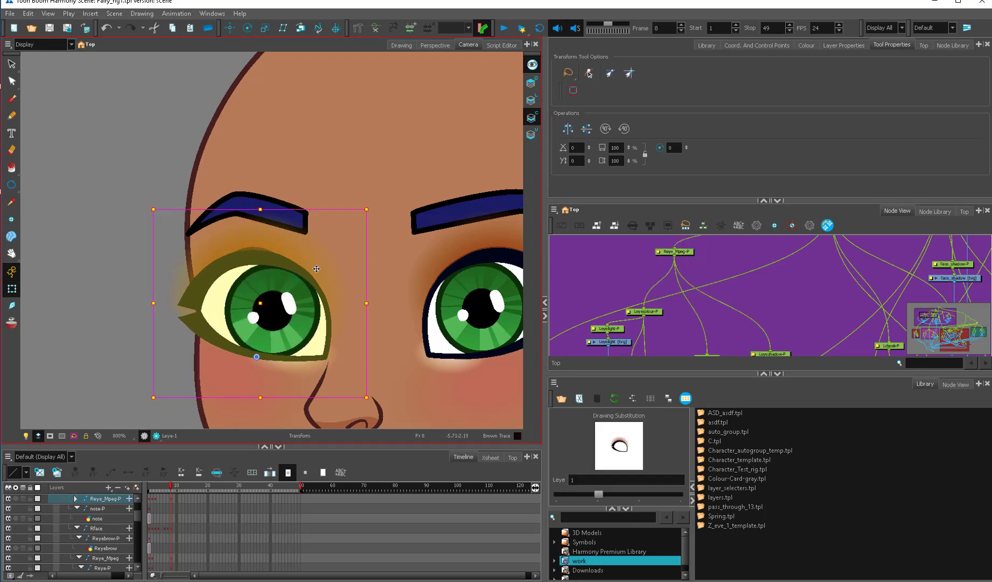
key("b")
Try to narrow the whole eye horizontally on frame 8 by scaling the Reye_Mpeg-P peg.
left_click(688, 251)
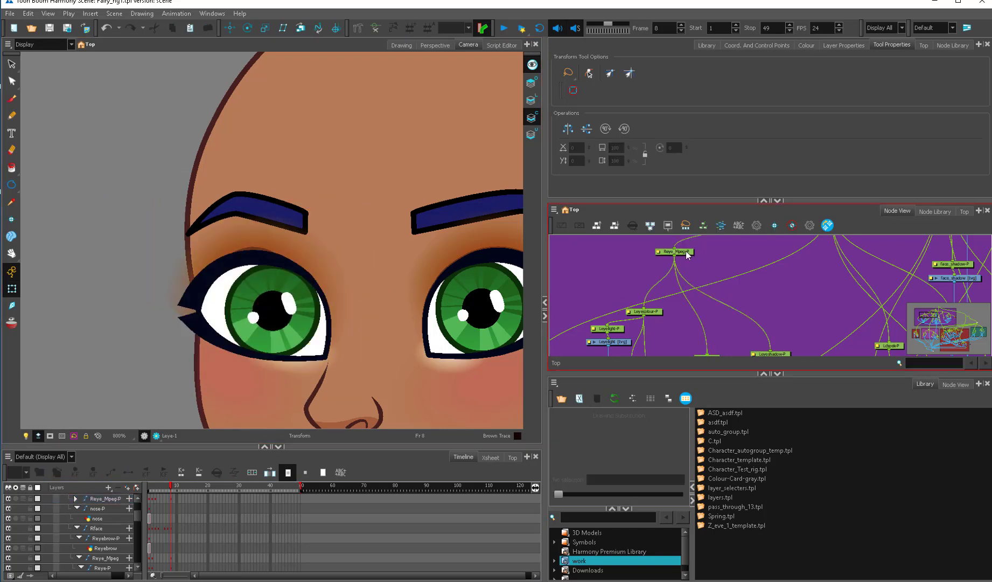
left_click_drag(367, 304, 316, 304)
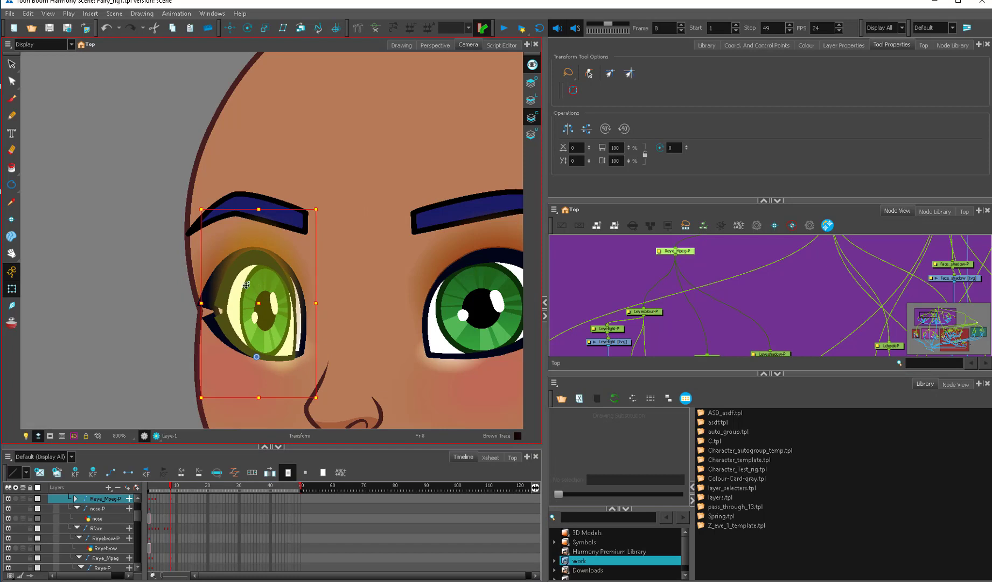
key("ctrl+z")
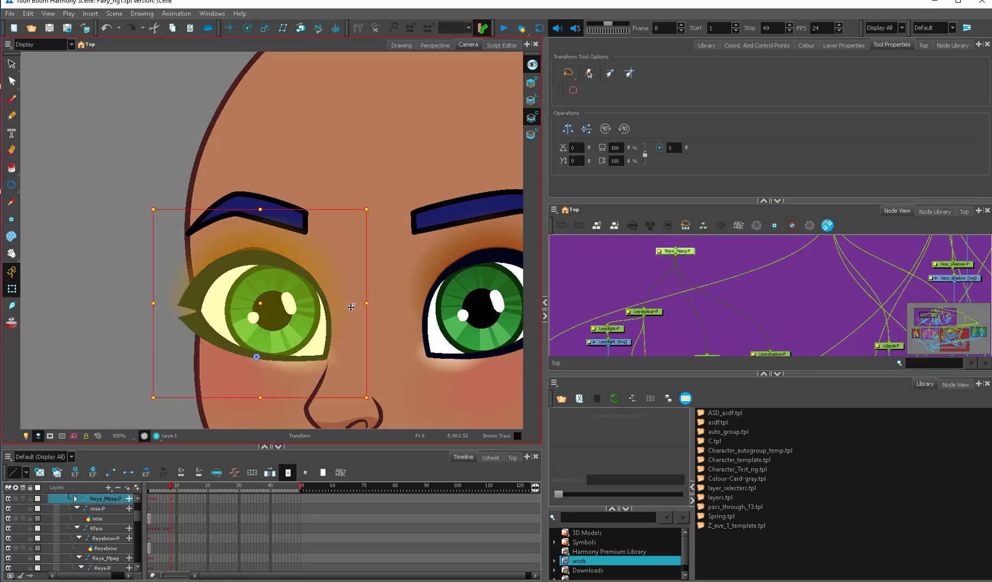
Select the Leye-P peg and narrow only the eye outline horizontally toward the reference width on frame 8.
left_click(327, 310)
left_click_drag(710, 340, 672, 274)
scroll(671, 293, "up", 1)
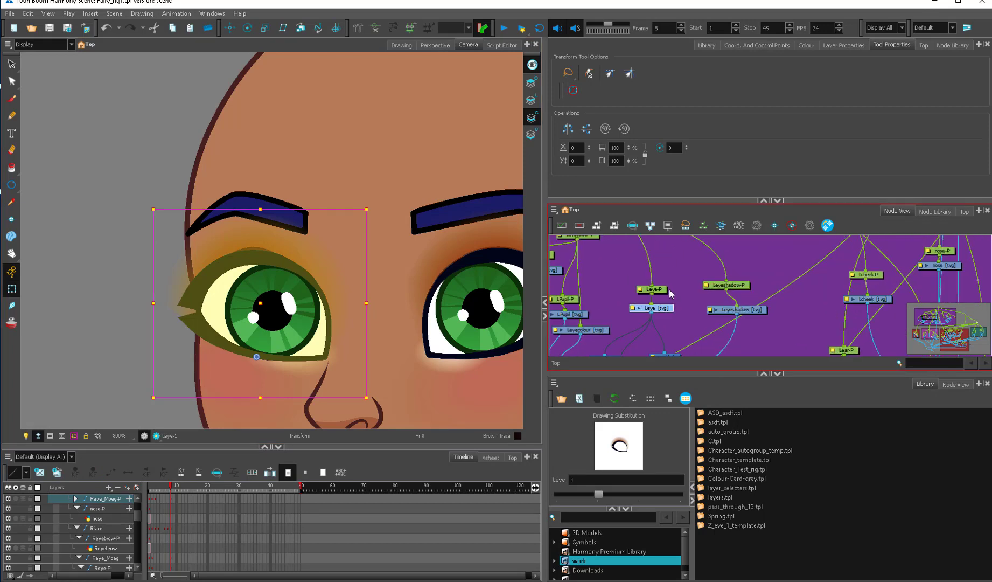
left_click(670, 291)
left_click_drag(367, 302, 335, 310)
key("2")
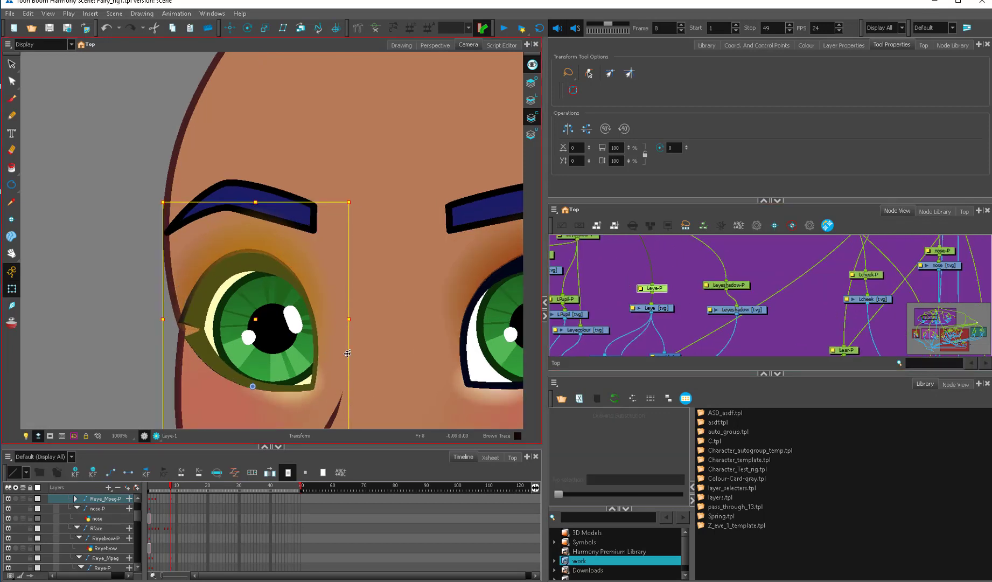
Nudge the whole eye slightly up and toward the face edge with the Reye_Mpeg-P peg on frame 8.
left_click_drag(615, 270, 631, 370)
left_click(643, 264)
left_click_drag(339, 385, 336, 381)
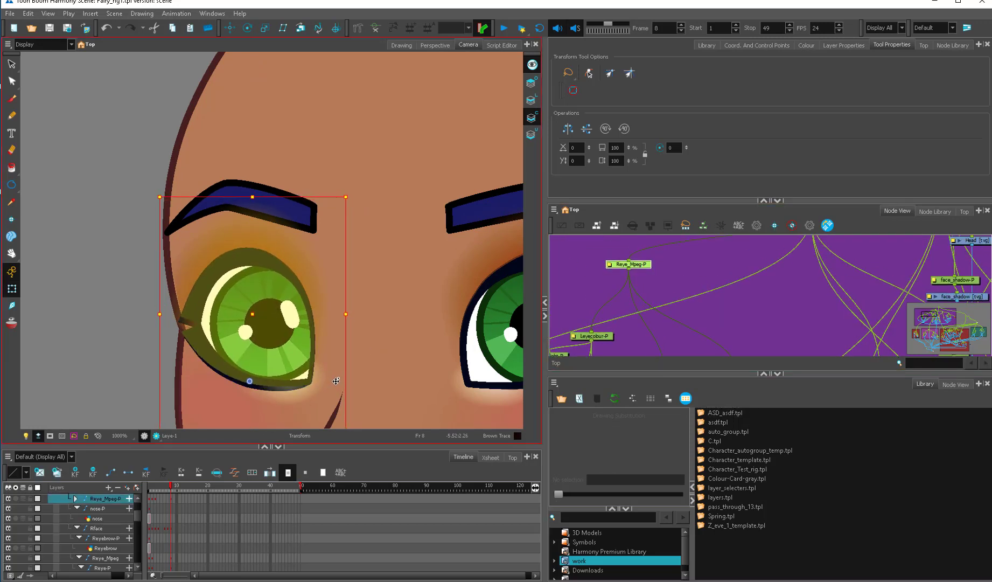
Skew and fine-tune the Leye-P peg on frame 8 so the eye outline follows the reference shape.
left_click_drag(664, 351, 635, 284)
left_click(643, 324)
left_click_drag(276, 400, 290, 312)
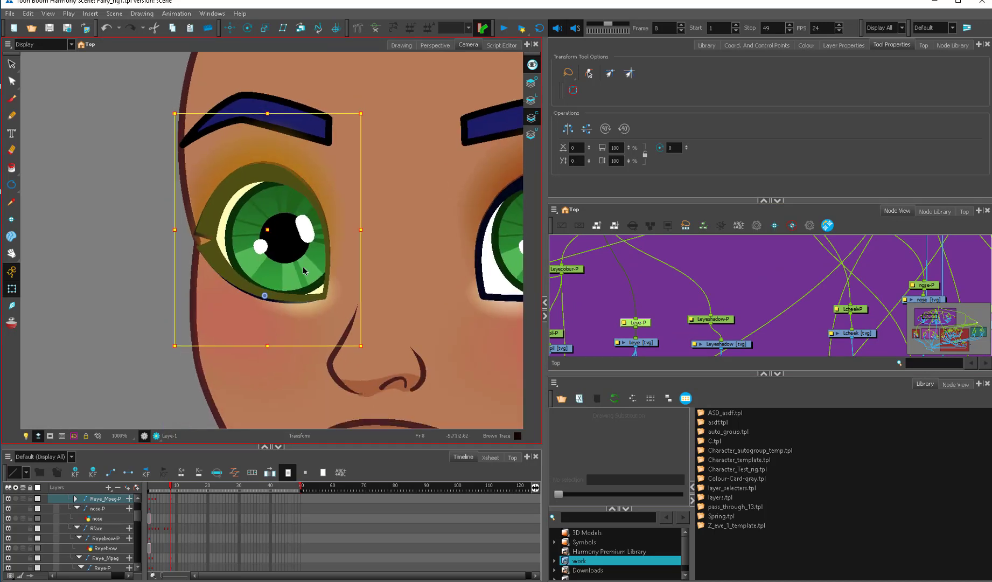
left_click_drag(268, 113, 285, 110)
left_click_drag(284, 159, 284, 162)
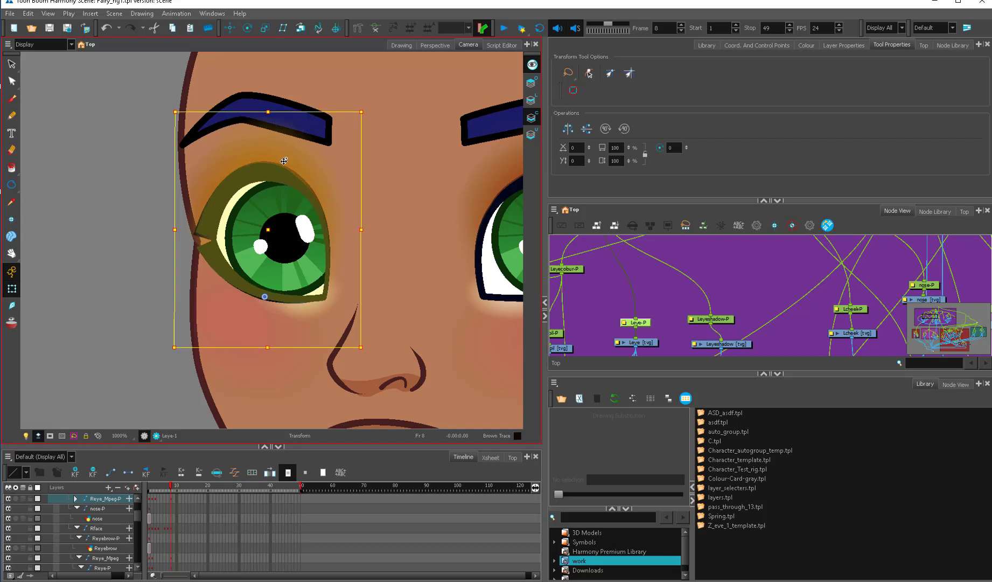
left_click_drag(265, 113, 301, 107)
key("Escape")
Try shifting the irises of both eyes down and sideways on frame 8, using the parent pegs of the pupils.
scroll(270, 237, "down", 2)
left_click_drag(268, 236, 291, 299)
left_click(272, 300)
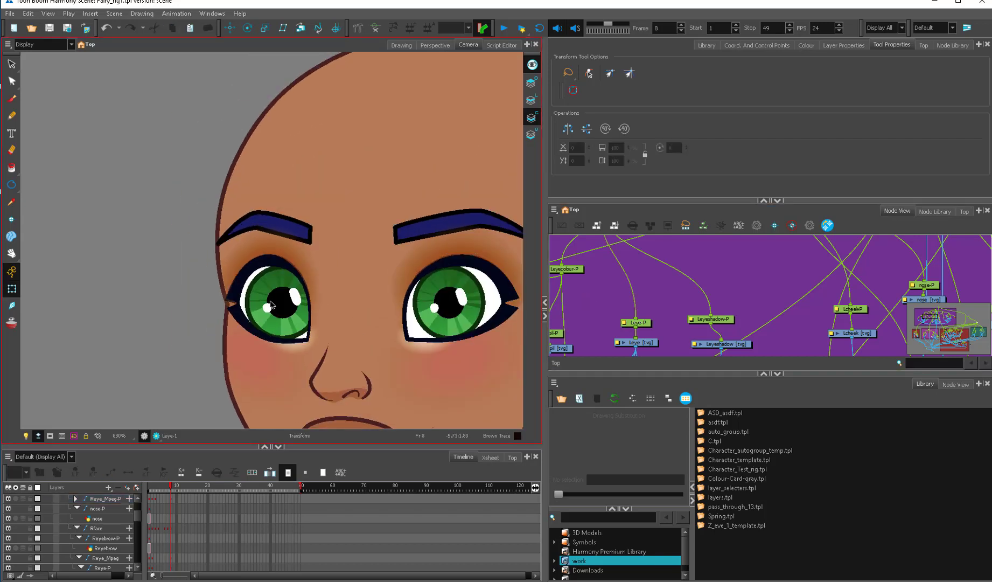
key("b")
scroll(261, 242, "down", 2)
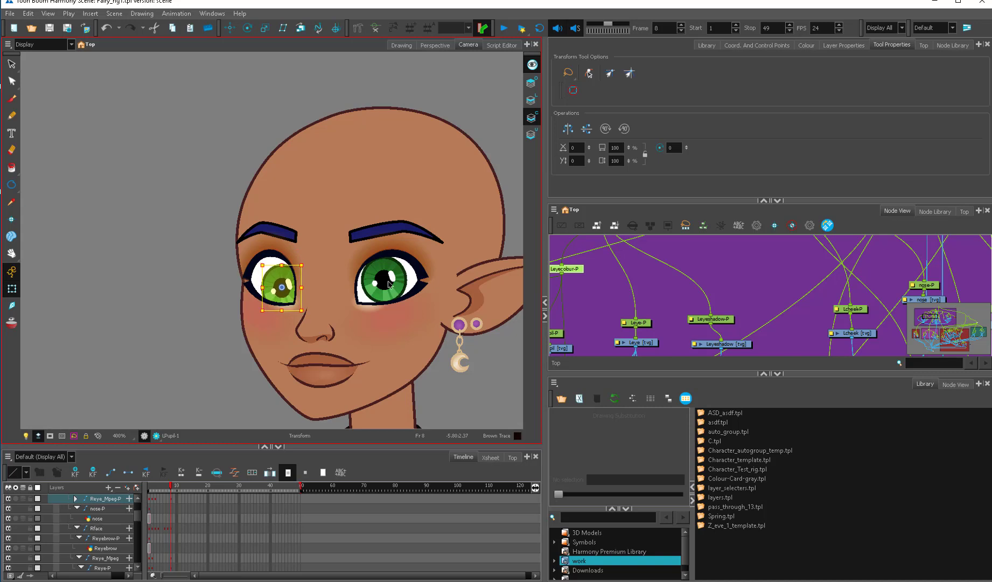
left_click(391, 288)
key("b")
left_click_drag(390, 288, 374, 295)
Try other iris positions in both eyes on frame 8 and undo the iris moves.
left_click(282, 291)
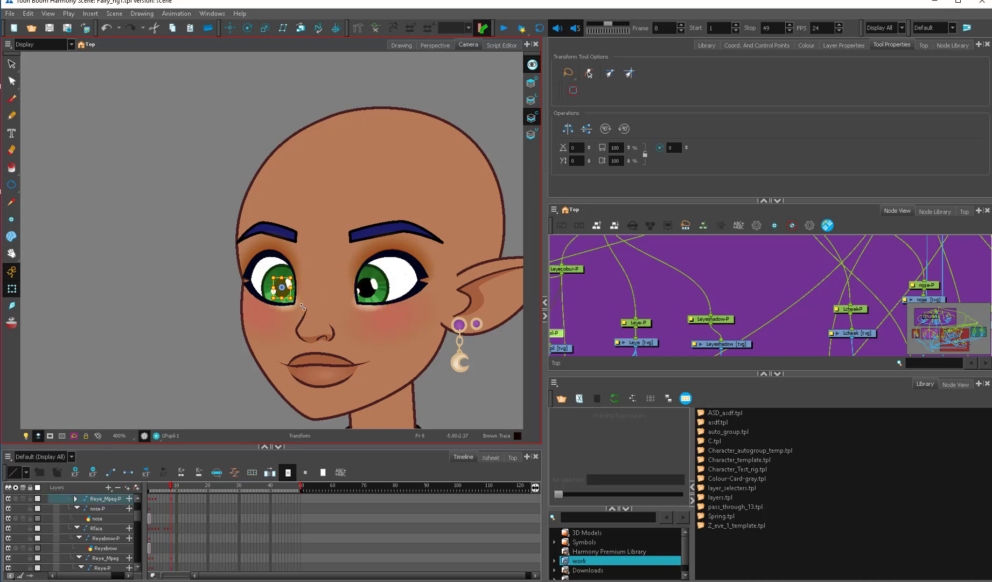
key("b")
left_click_drag(303, 311, 291, 297)
key("ctrl+z")
left_click_drag(327, 341, 318, 325)
left_click(373, 286)
key("b")
mouse_move(377, 337)
left_mouse_down()
mouse_move(396, 315)
mouse_move(386, 330)
left_mouse_up()
key("ctrl+z")
key("ctrl+z")
key("ctrl+z")
Try to narrow the near eye's iris on frame 8, undo it, and inspect the Reyecolour drawing.
left_click_drag(406, 280, 403, 280)
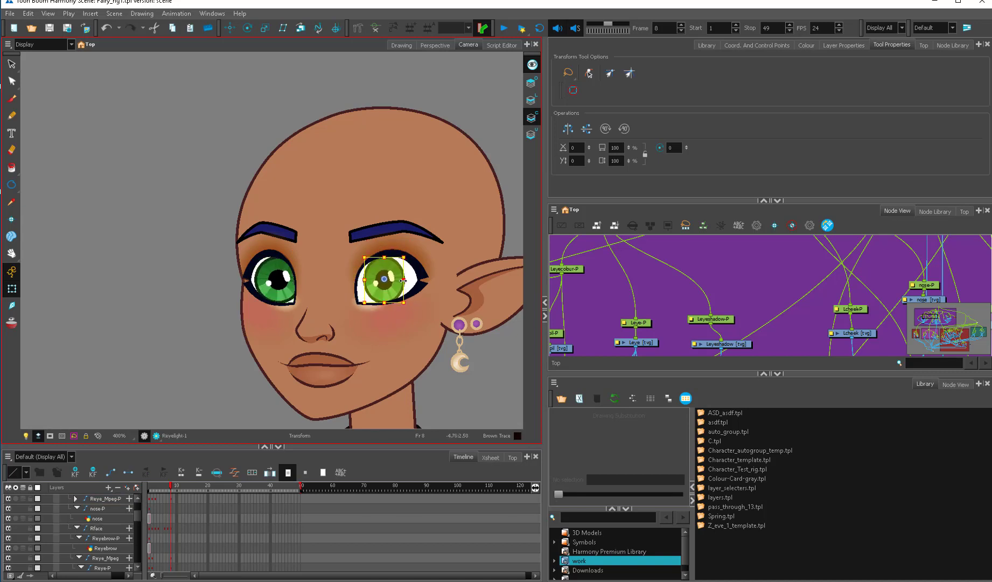
key("ctrl+z")
left_click(433, 370)
key("2")
left_click(418, 297)
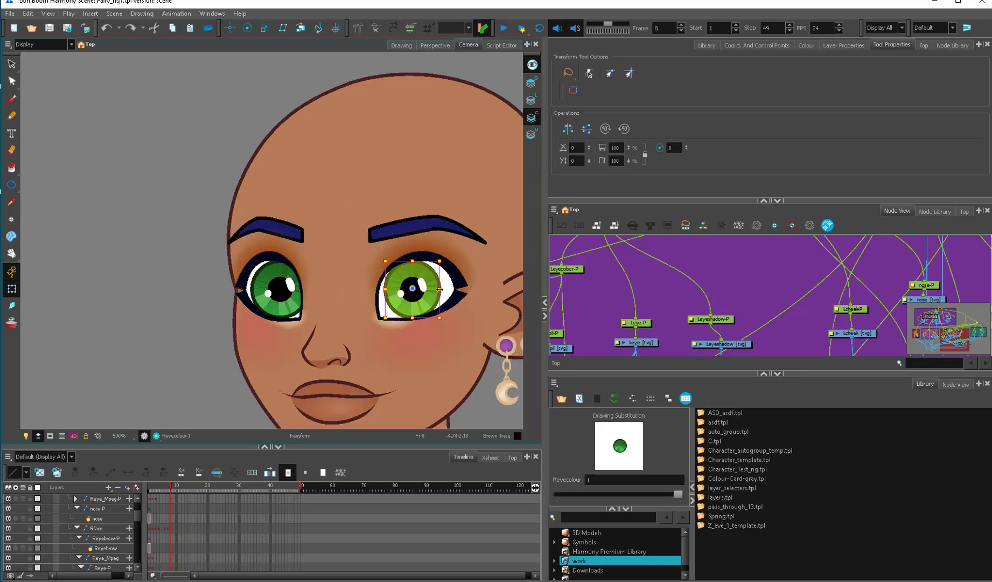
key("Escape")
Review the eyes at full view across the turnaround frames and locate the Reye_Mpeg branch in the node network.
key("shift+m")
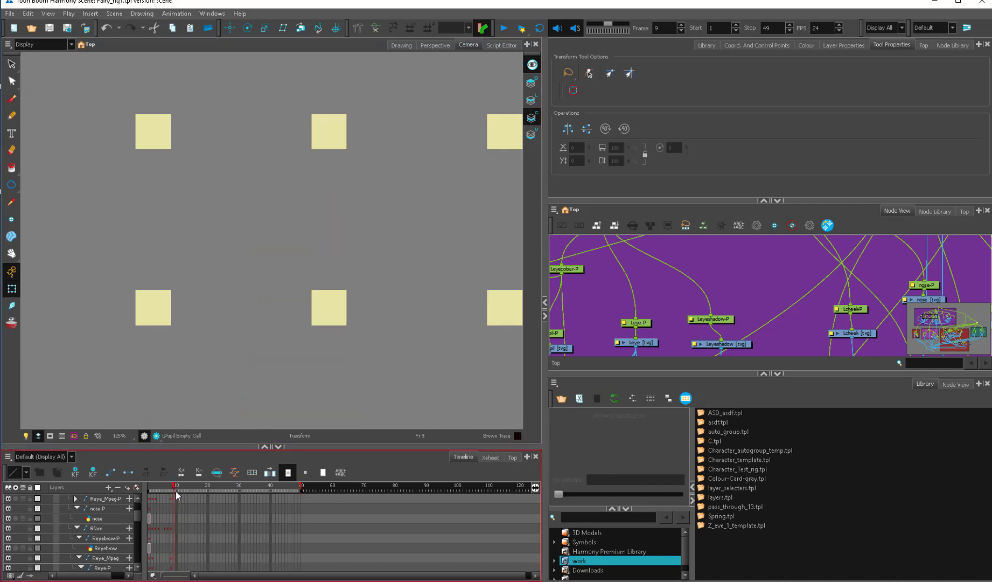
left_click(169, 499)
left_click_drag(170, 489, 170, 488)
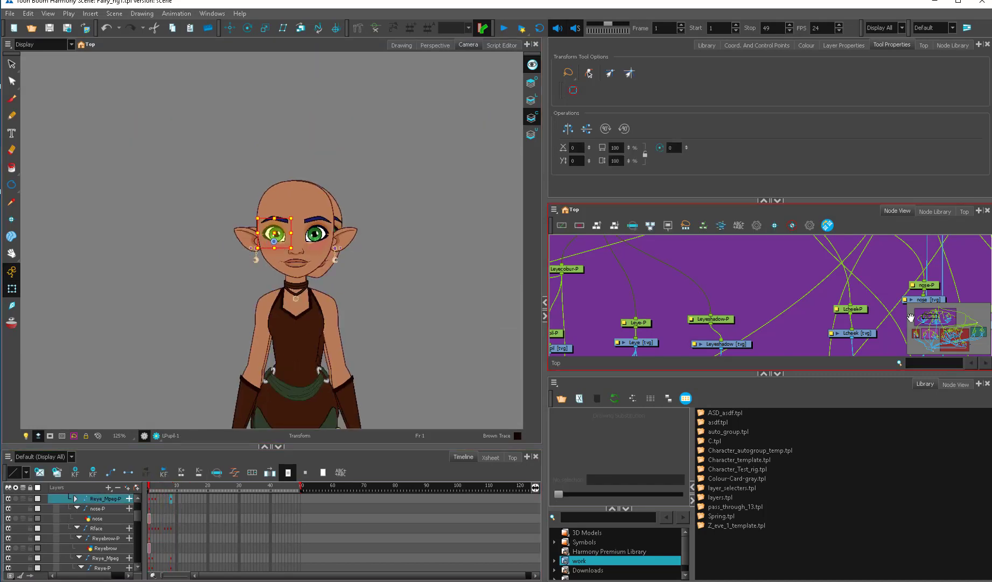
left_click_drag(911, 318, 873, 313)
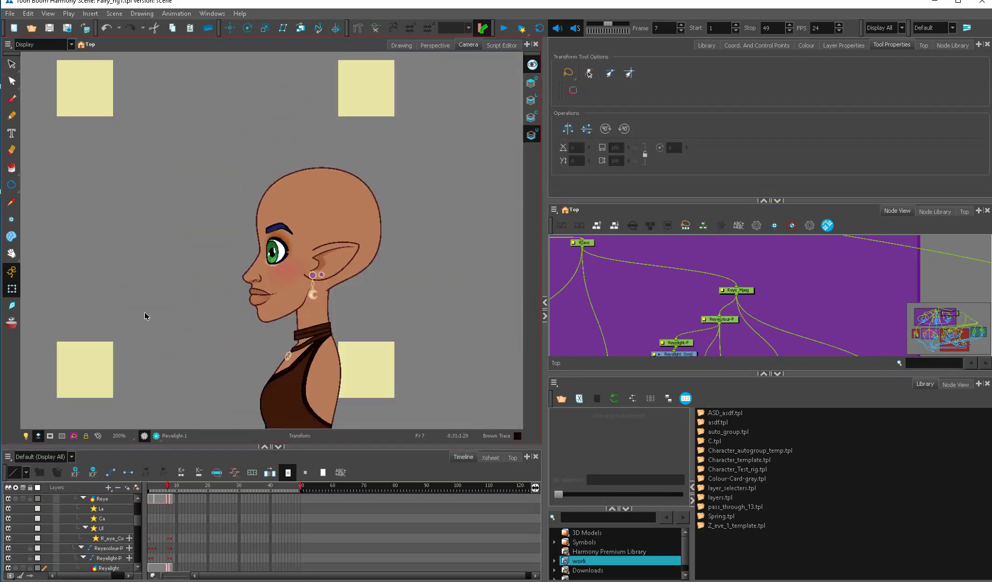
Shift the profile eye's iris and pupil forward on frame 7 with the Reyecolour-P peg, then check the iris and pupil.
key("2")
key("2")
key("2")
left_click(276, 263)
key("b")
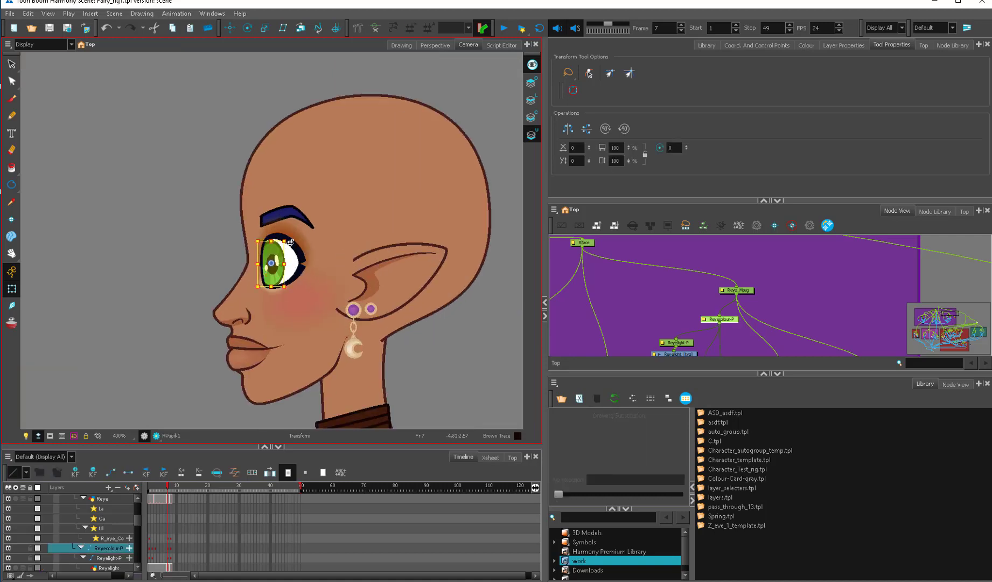
scroll(284, 266, "up", 3)
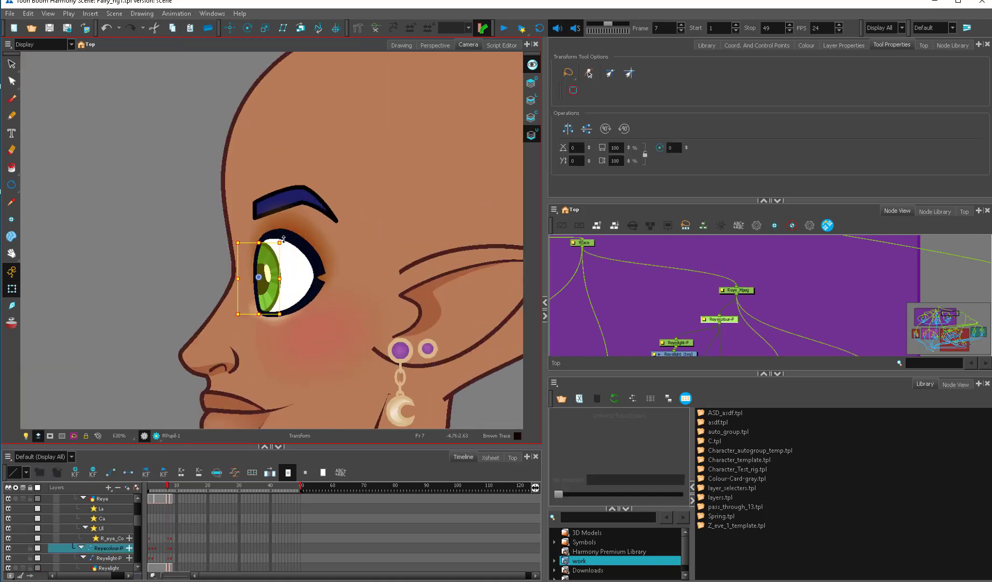
left_click(272, 258)
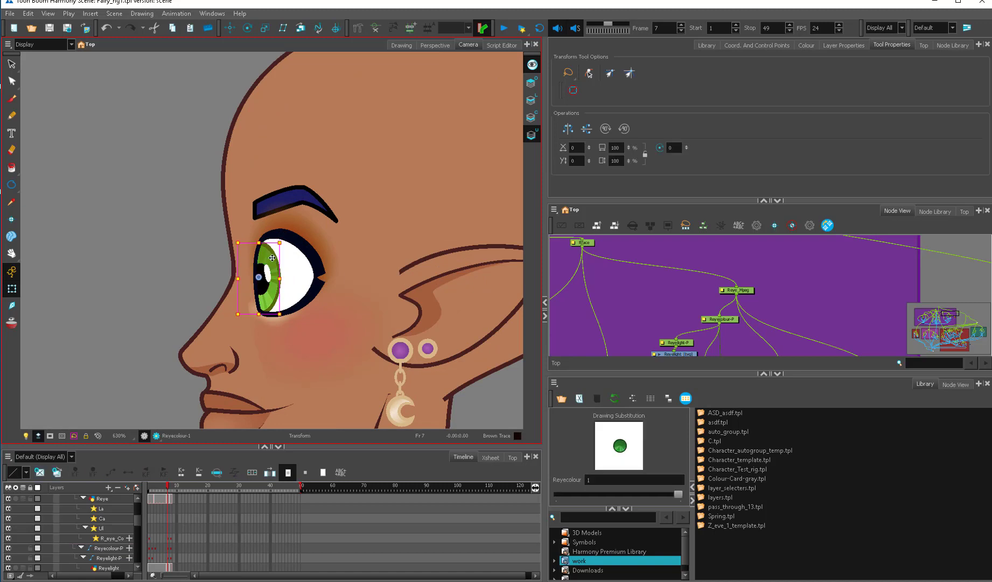
left_click(265, 286)
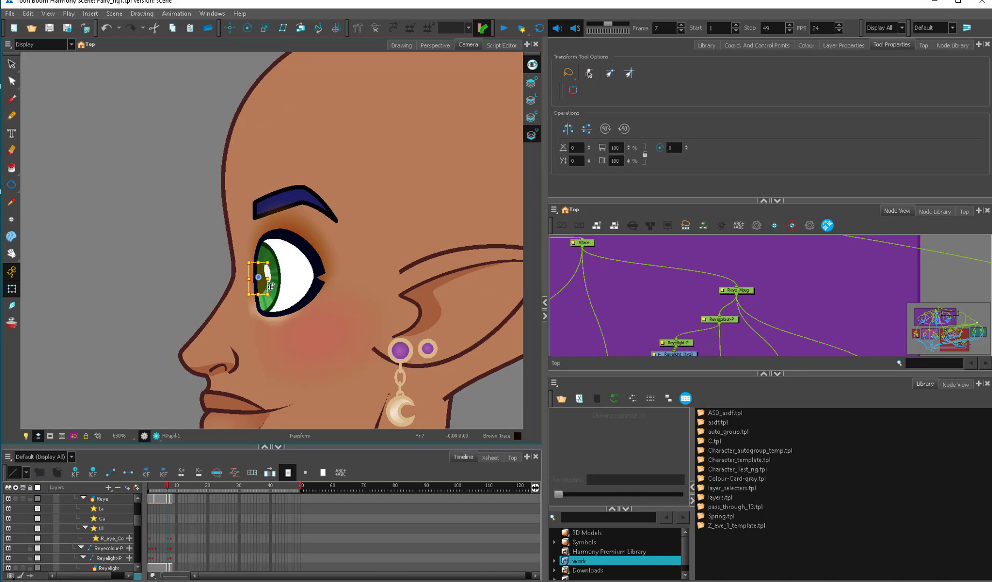
left_click(271, 286)
Deselect the eye parts and review the head through the turnaround frames starting from frame 1.
left_click(204, 287)
scroll(203, 286, "down", 6)
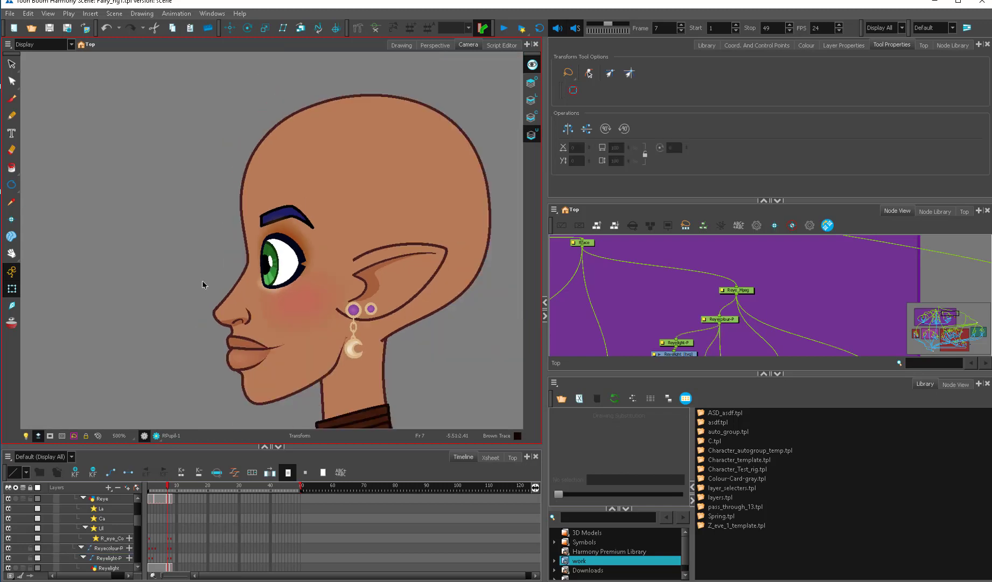
left_click_drag(410, 345, 402, 359)
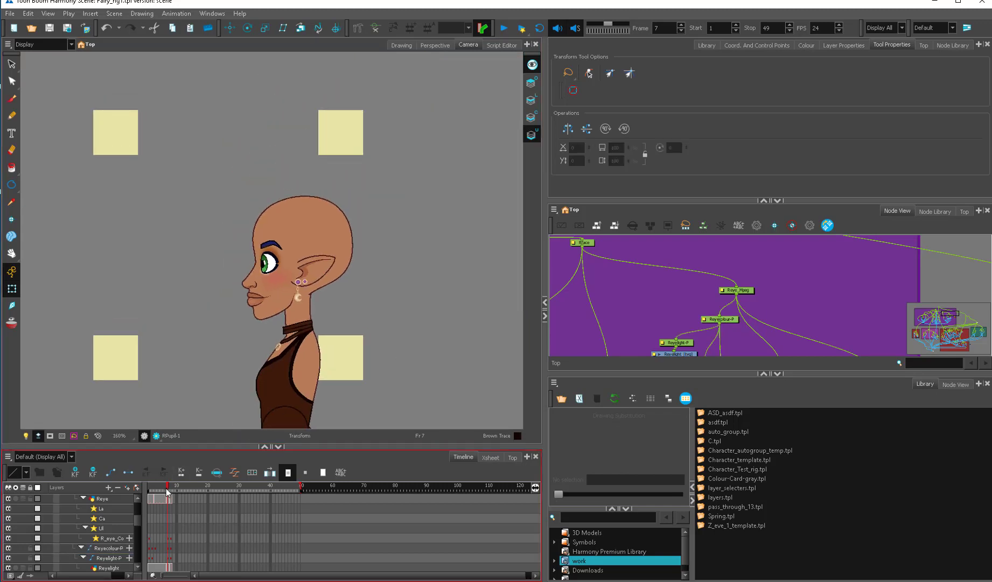
left_click(149, 491)
left_click_drag(150, 494, 176, 492)
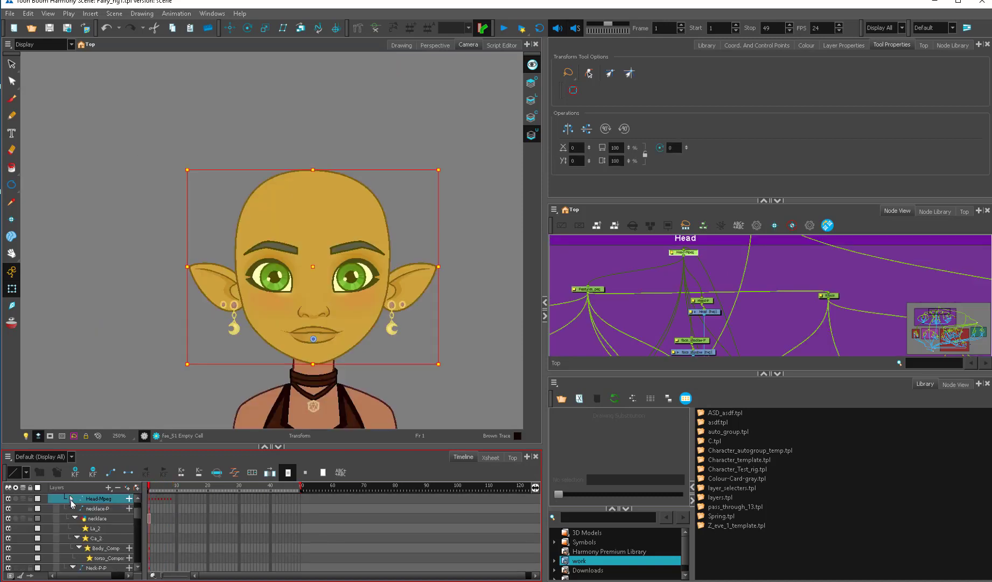
Extend the exposure of the Head drawing from frame 1 across the turnaround frames.
left_click(71, 499)
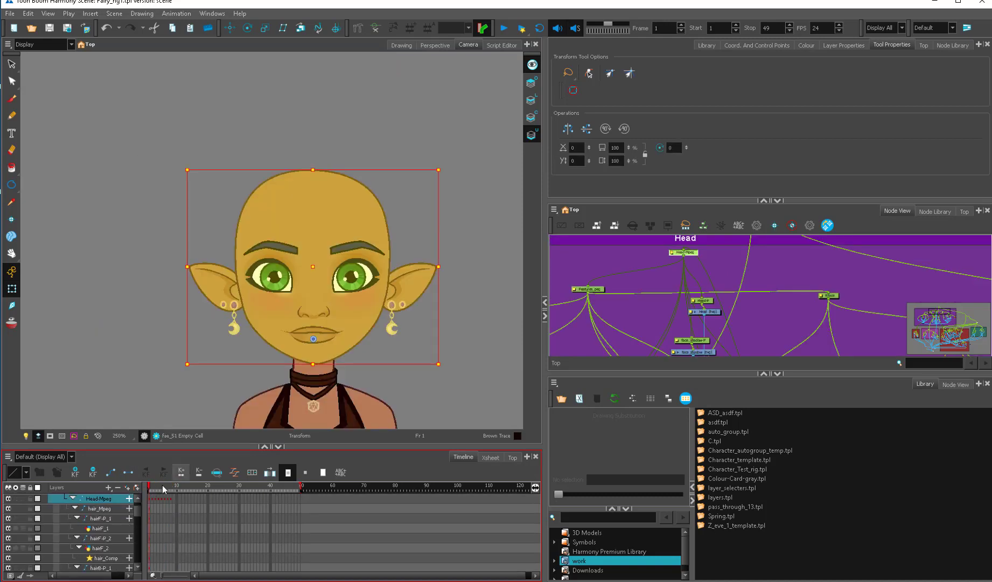
left_click(153, 489)
left_click(150, 489)
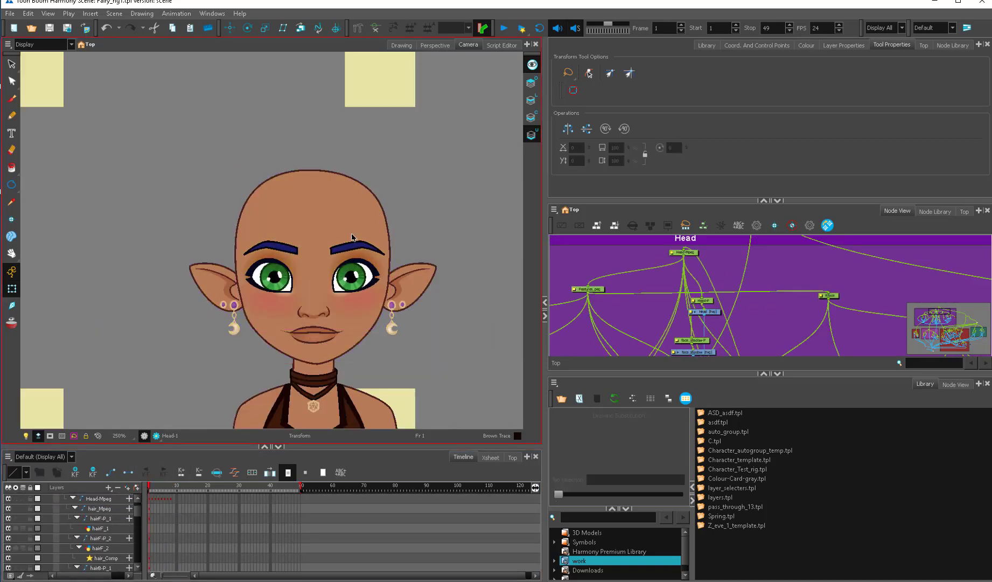
left_click(358, 347)
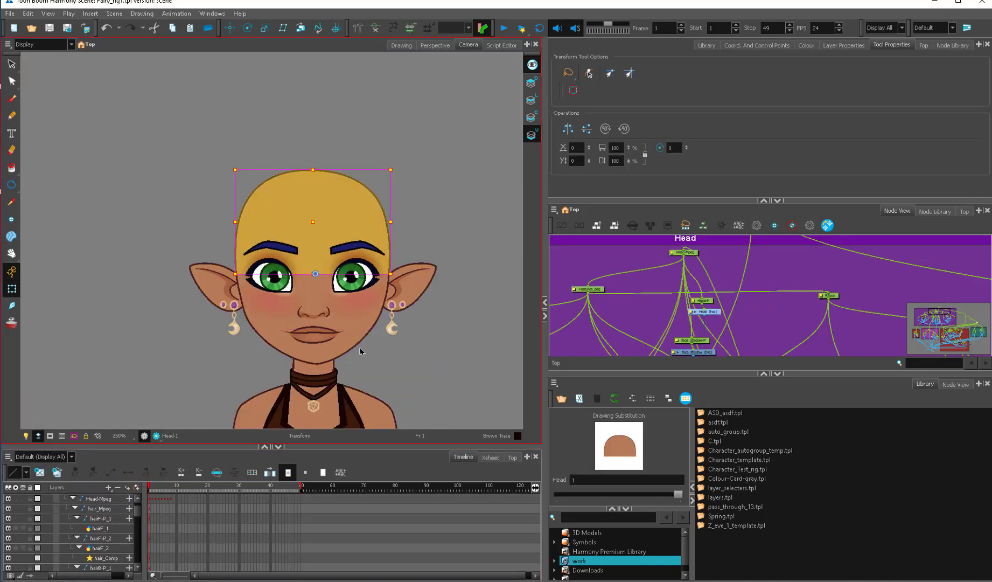
key("o")
mouse_move(178, 489)
left_mouse_down()
mouse_move(170, 499)
mouse_move(142, 492)
left_mouse_up()
key("F5")
left_click(185, 508)
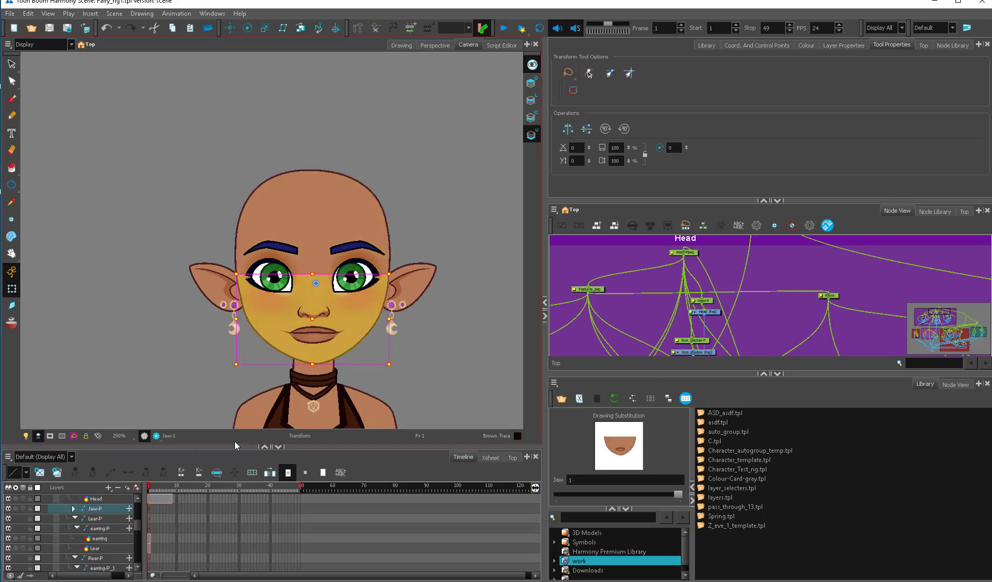
Extend the exposure of the Jaw drawing across the same turnaround frames and return to frame 1.
key("shift+b")
left_click_drag(173, 489, 171, 489)
key("F5")
left_click_drag(171, 489, 142, 494)
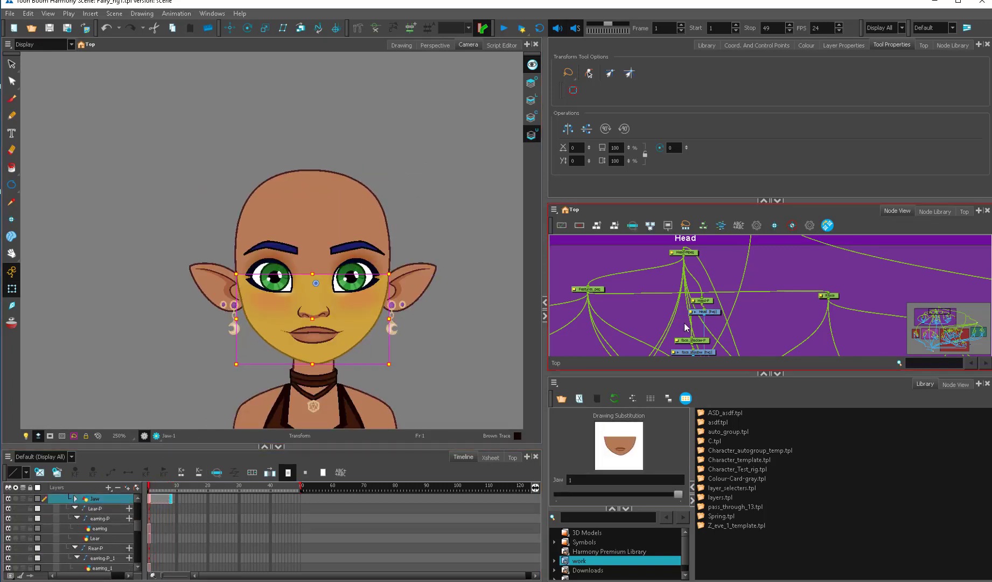
Shift the jaw sideways on frame 2 with the Jaw-P peg so it lines up under the skull.
scroll(739, 315, "down", 3)
scroll(742, 323, "up", 5)
left_click(704, 305)
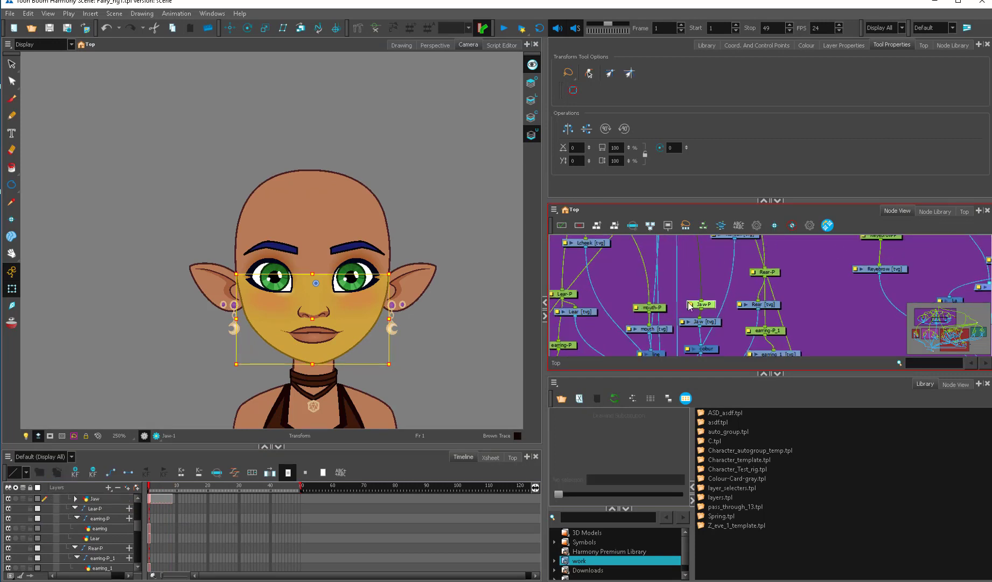
key(".")
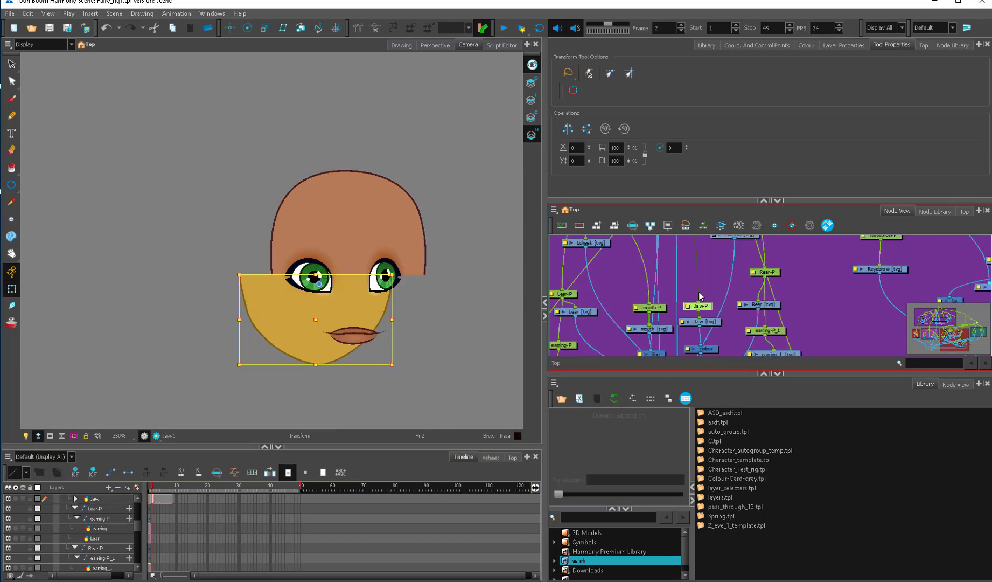
left_click_drag(366, 312, 342, 323)
scroll(342, 323, "up", 1)
left_click_drag(284, 333, 322, 333)
scroll(350, 312, "up", 1)
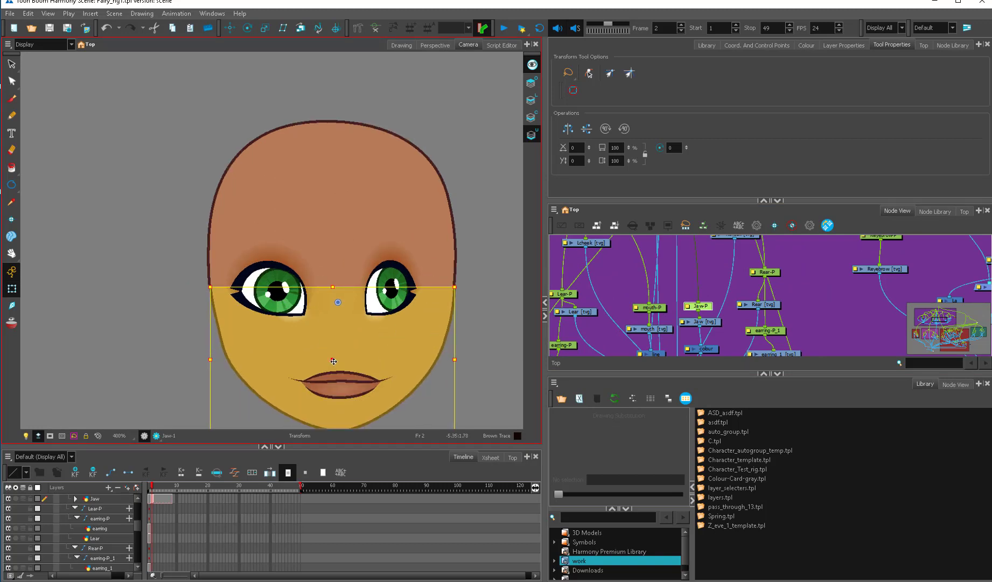
Check how the head and jaw fit together on the turnaround frames, then return to frame 1.
key(".")
key(".")
key(".")
key(".")
key(".")
key(".")
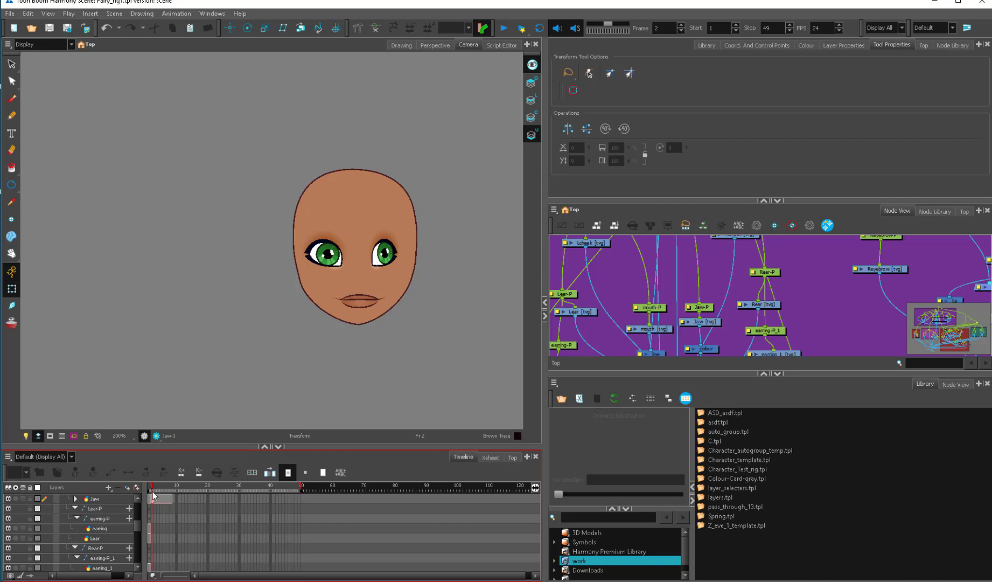
left_click(152, 496)
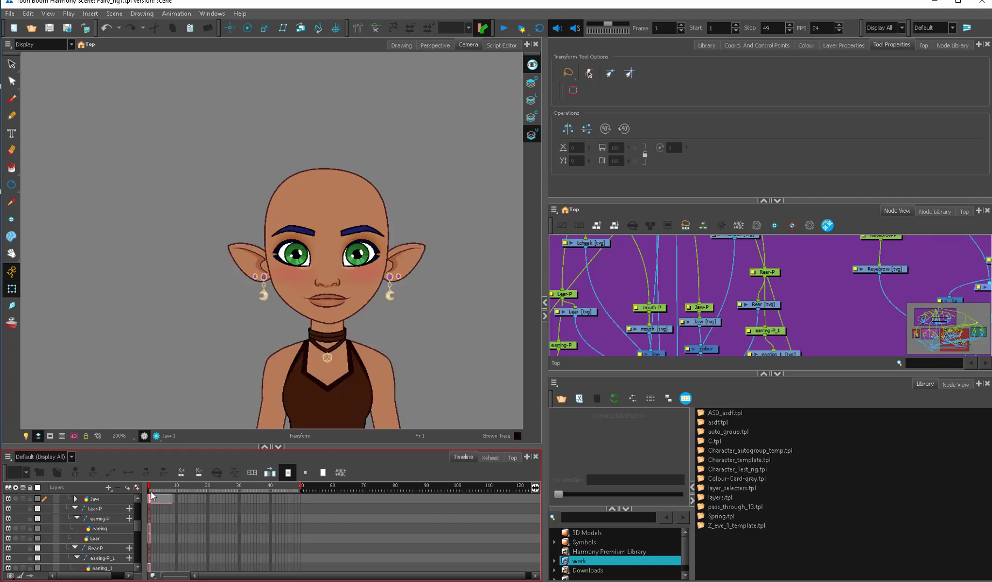
mouse_move(151, 492)
left_mouse_down()
mouse_move(171, 494)
mouse_move(149, 493)
left_mouse_up()
Start a curve deformation chain on the Head drawing with the Rigging tool, running from beside the ear over the temple to the crown.
scroll(653, 294, "up", 3)
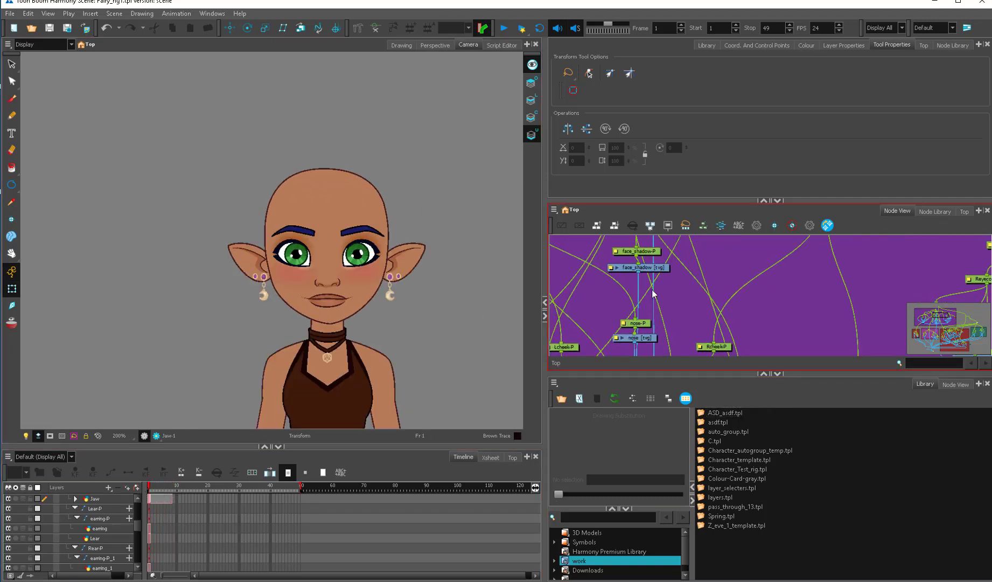
left_click(656, 269)
left_click_drag(657, 272, 649, 364)
left_click(650, 309)
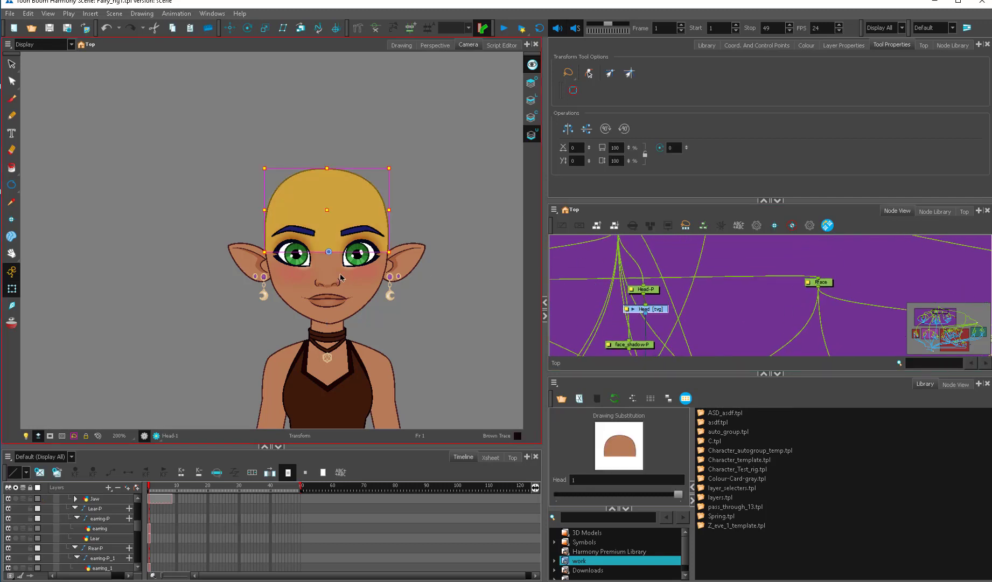
left_click(699, 304)
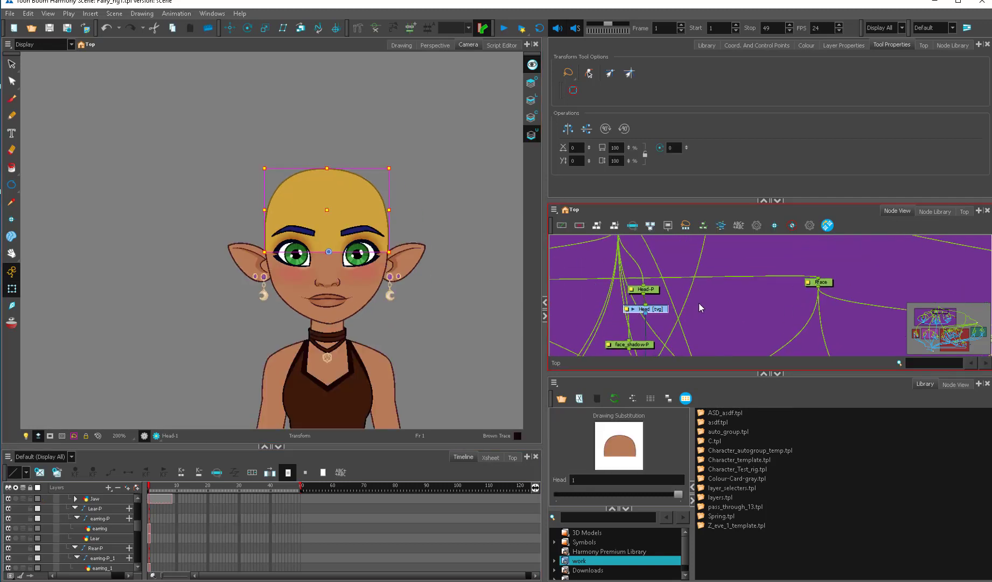
left_click(655, 310)
scroll(428, 294, "up", 2)
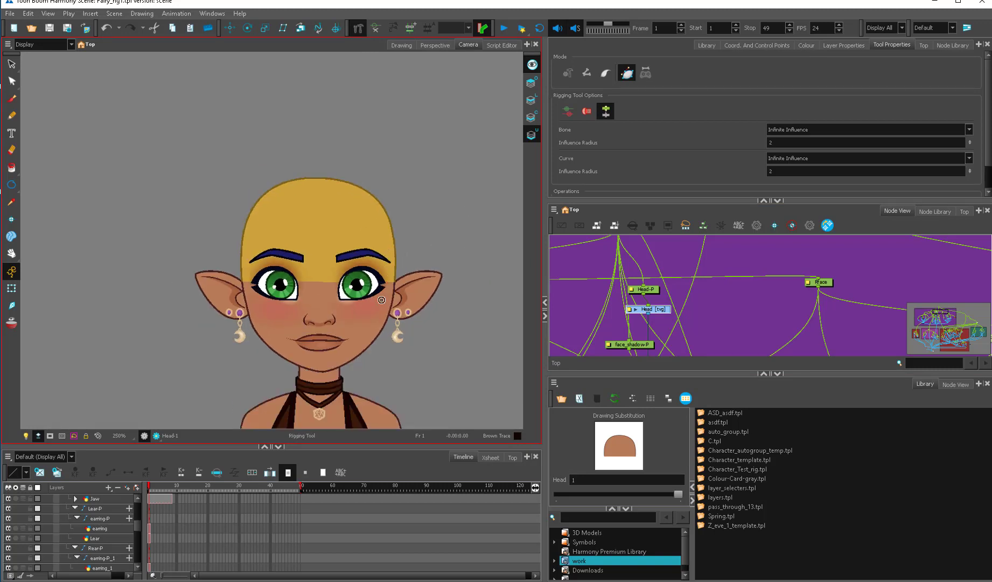
scroll(316, 372, "up", 1)
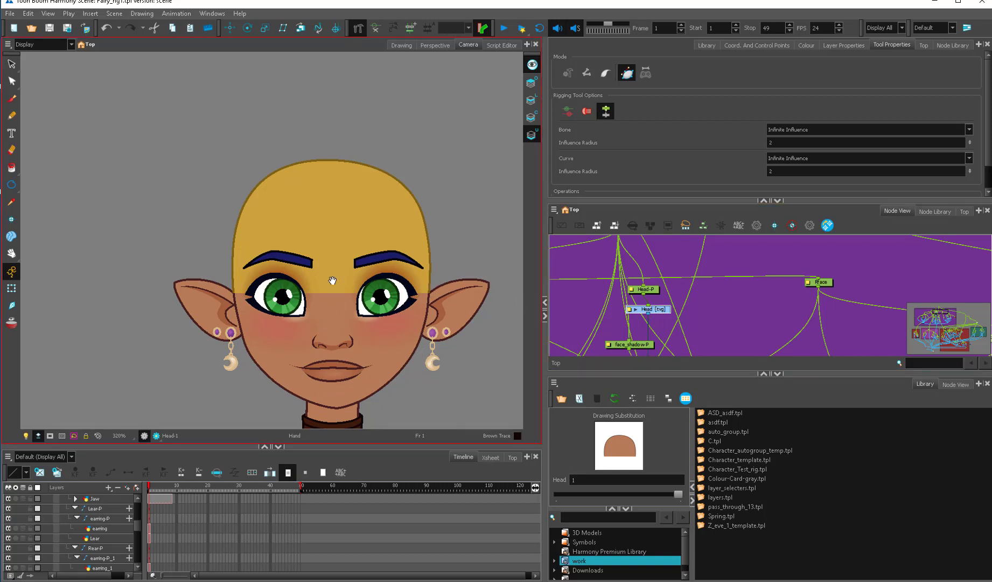
scroll(333, 280, "up", 1)
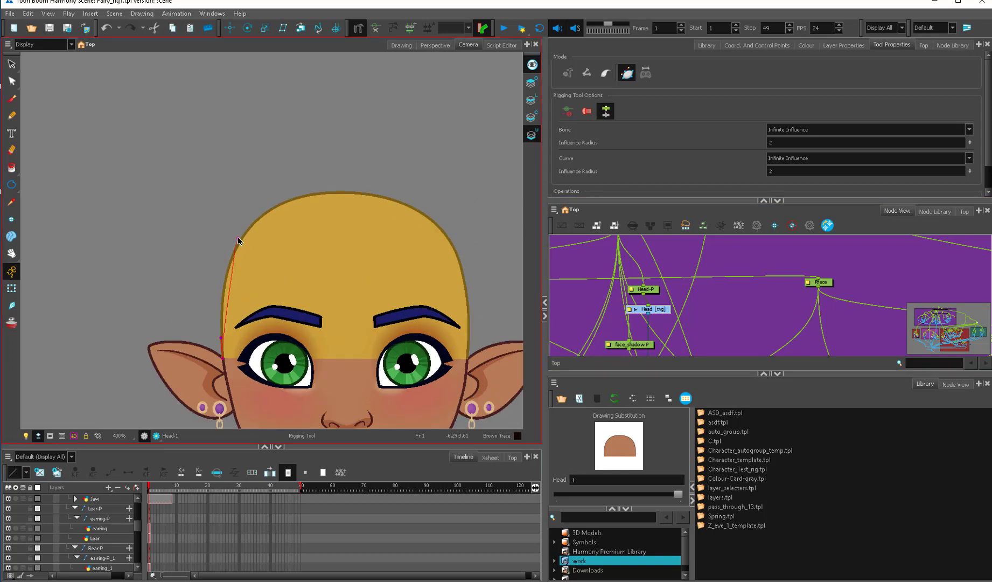
left_click(234, 251)
left_click(345, 191)
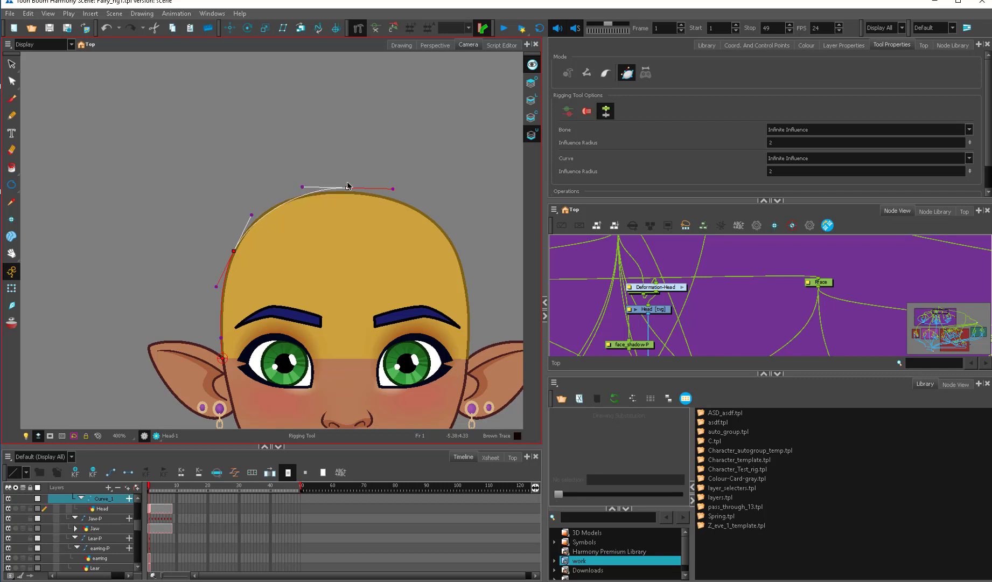
Fit the temple point and the handles of the first curve to the outline of the skull.
scroll(334, 195, "up", 3)
left_click_drag(323, 197, 365, 260)
scroll(242, 353, "up", 1)
left_click_drag(242, 353, 249, 323)
scroll(238, 335, "up", 2)
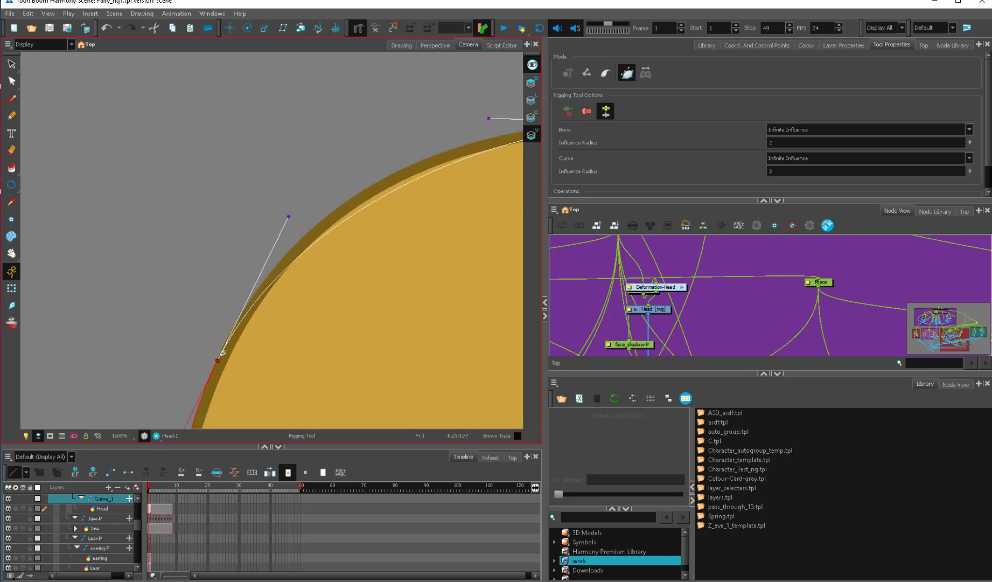
left_click_drag(216, 360, 304, 189)
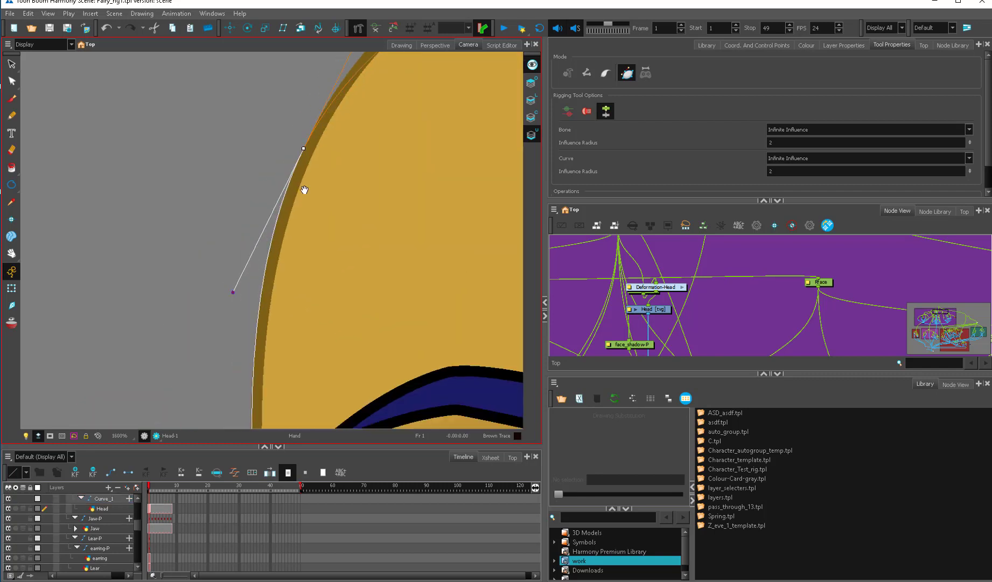
left_click_drag(233, 292, 231, 295)
left_click_drag(376, 201, 217, 465)
left_click_drag(215, 266, 230, 222)
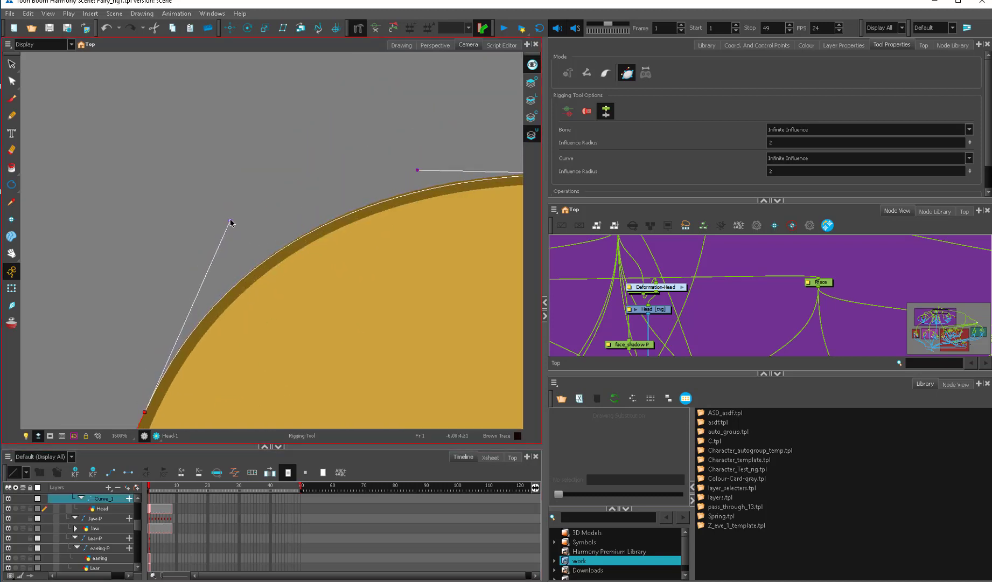
Refine the crown point and its handle so the curve follows the outer edge of the head.
scroll(305, 244, "up", 1)
left_click_drag(462, 179, 248, 231)
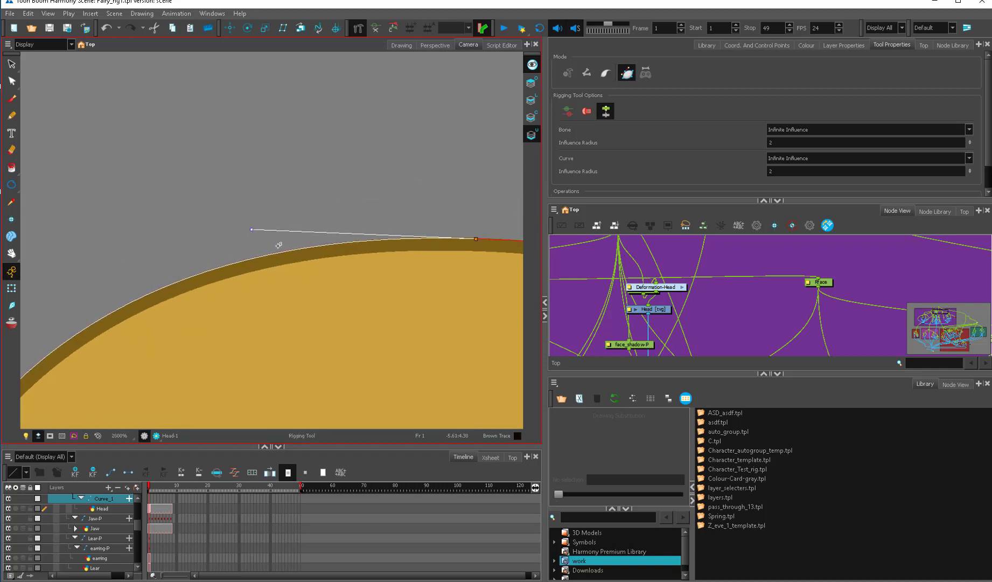
scroll(350, 273, "up", 2)
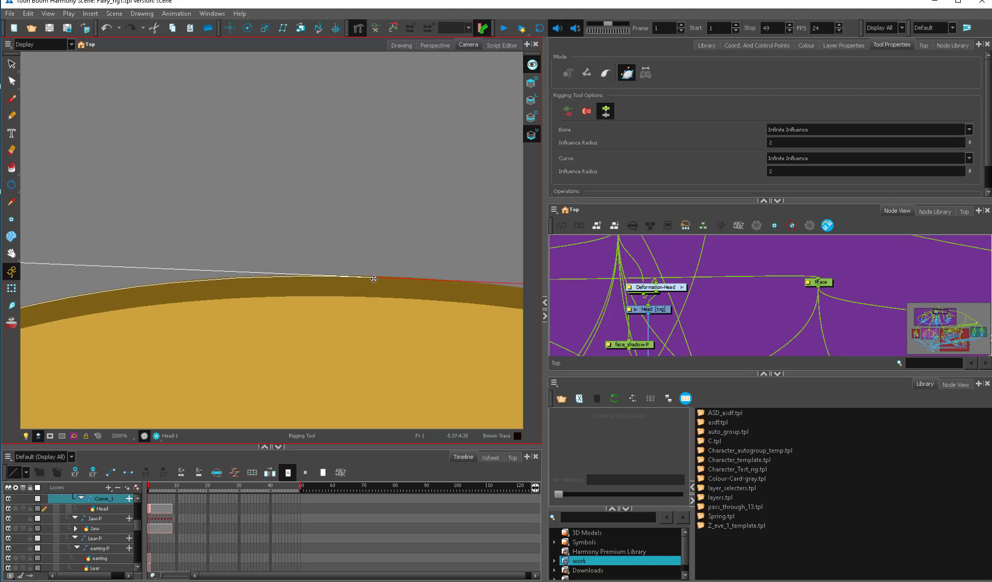
left_click_drag(371, 272, 373, 276)
scroll(374, 275, "down", 3)
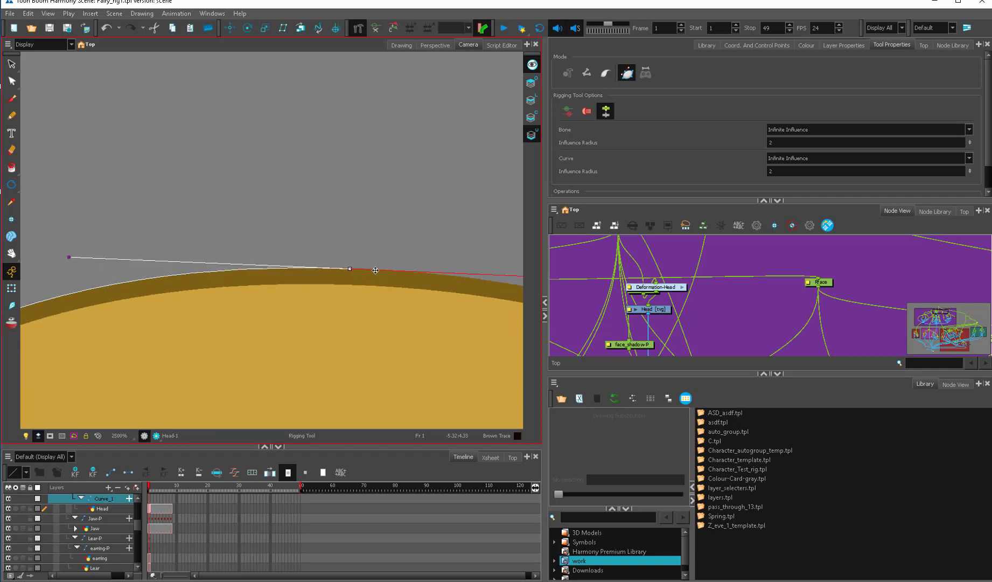
key("space")
left_click_drag(200, 268, 435, 165)
scroll(437, 170, "down", 4)
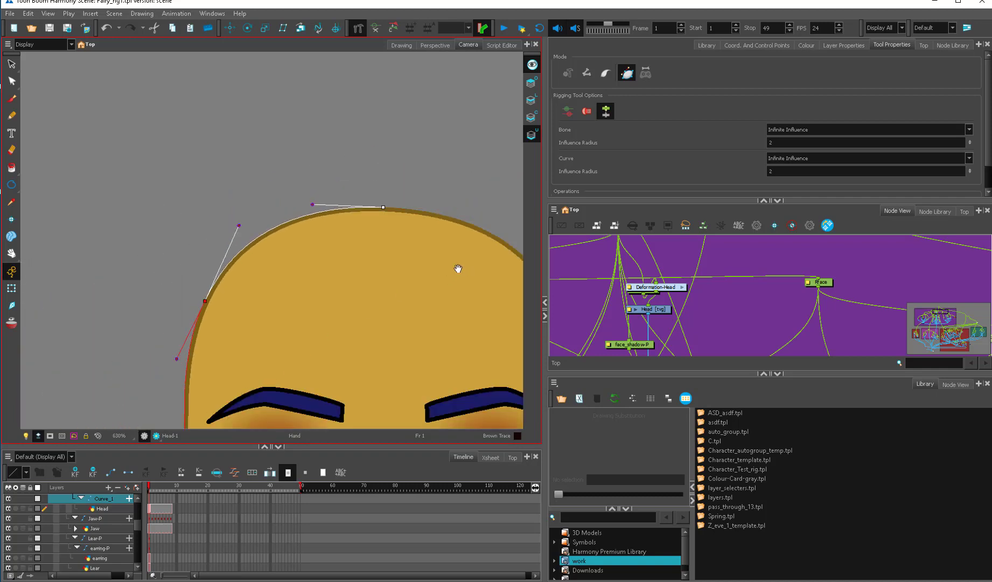
Add a second curve segment to the Head deformation from the crown to the opposite temple.
left_click_drag(458, 268, 334, 312)
scroll(372, 261, "up", 1)
scroll(374, 260, "up", 2)
left_click_drag(485, 313, 324, 237)
scroll(409, 261, "down", 3)
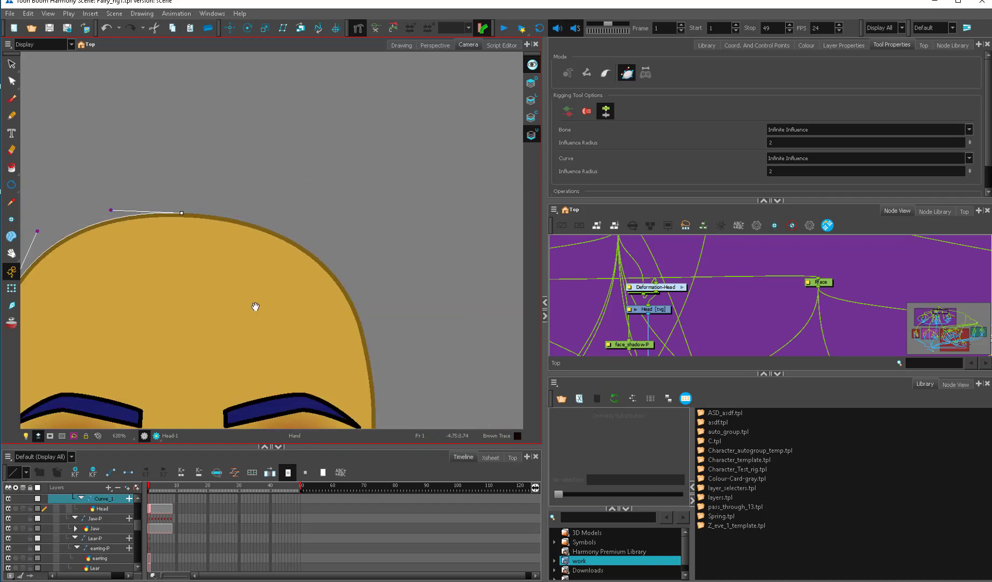
left_click_drag(255, 308, 357, 306)
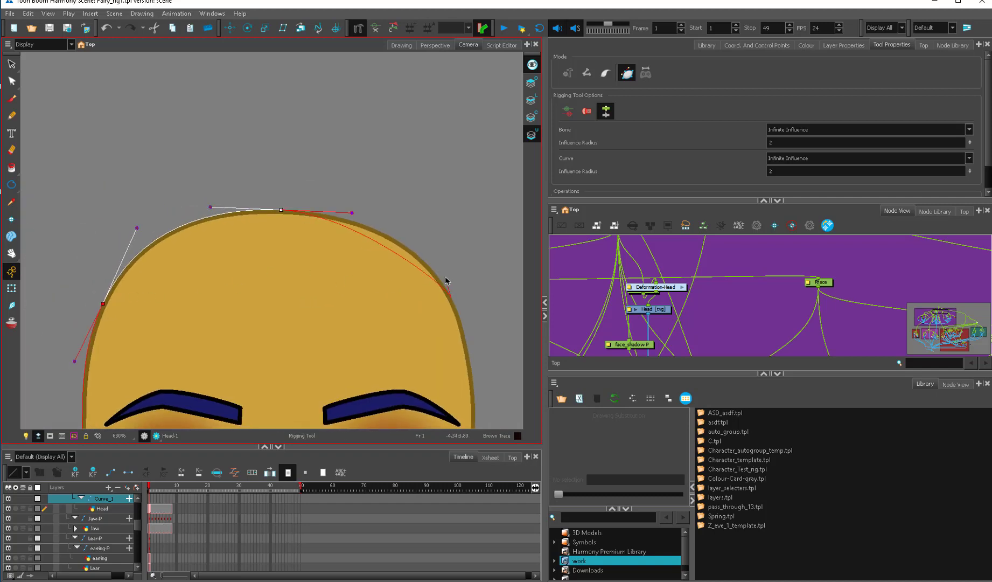
left_click(431, 238)
Fit the handles and temple point of the second curve segment to the skull outline.
scroll(326, 281, "up", 4)
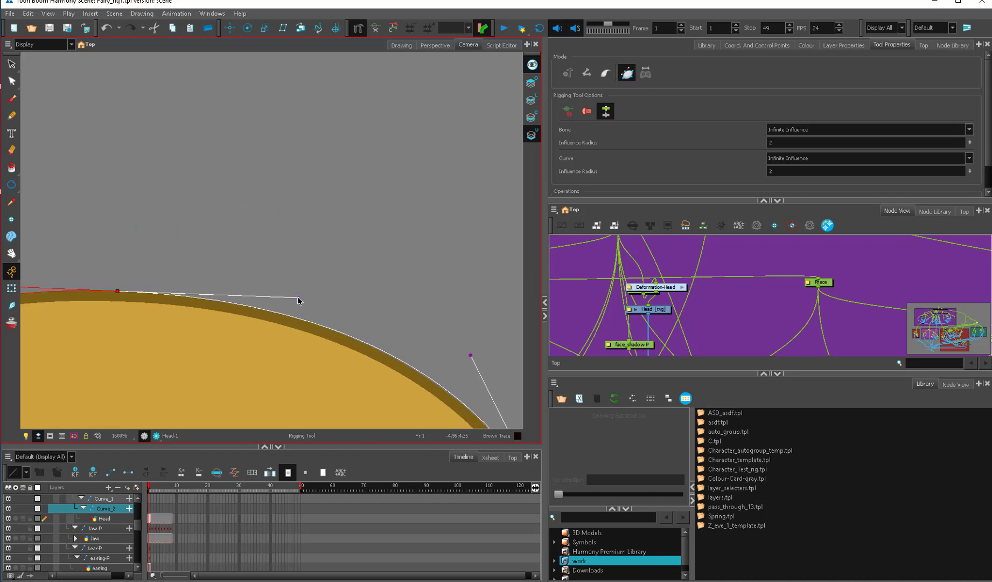
left_click_drag(468, 366, 313, 276)
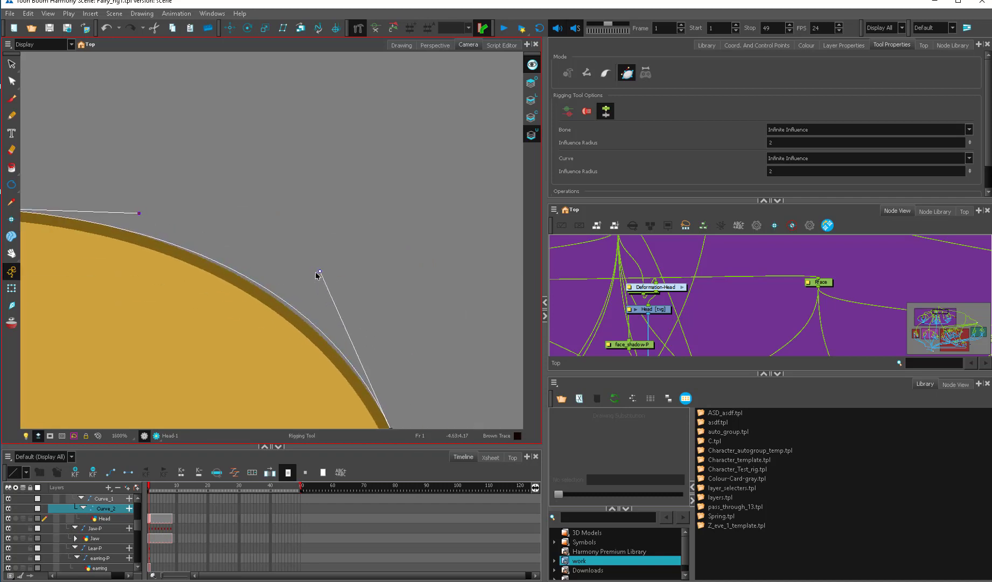
left_click_drag(371, 339, 301, 201)
scroll(331, 255, "up", 2)
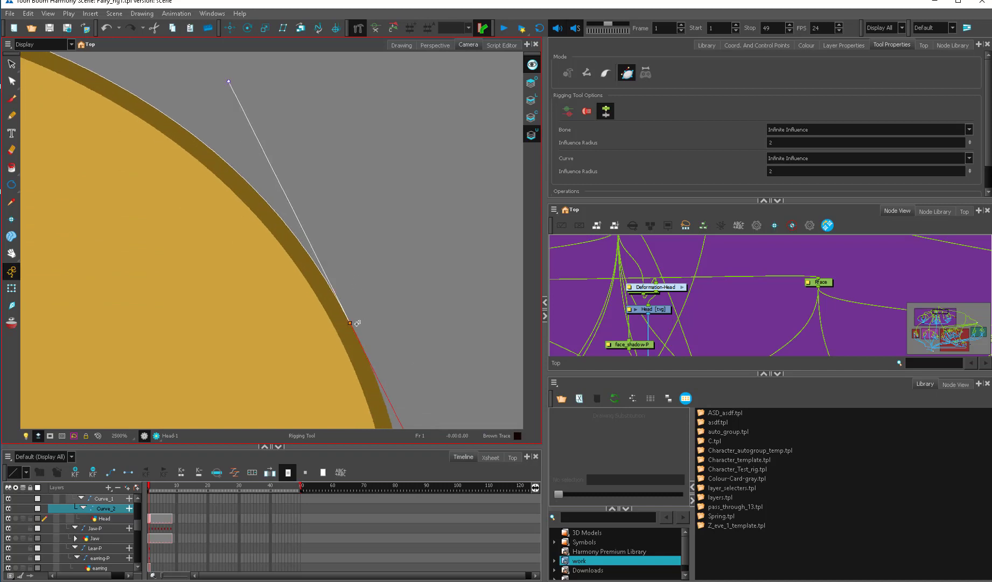
left_click_drag(351, 323, 352, 324)
Add a third curve segment down to the Head drawing's lower edge beside the ear and place its end point on the outline.
scroll(363, 324, "down", 3)
mouse_move(365, 361)
left_mouse_down()
mouse_move(357, 218)
mouse_move(361, 229)
left_mouse_up()
scroll(361, 229, "up", 2)
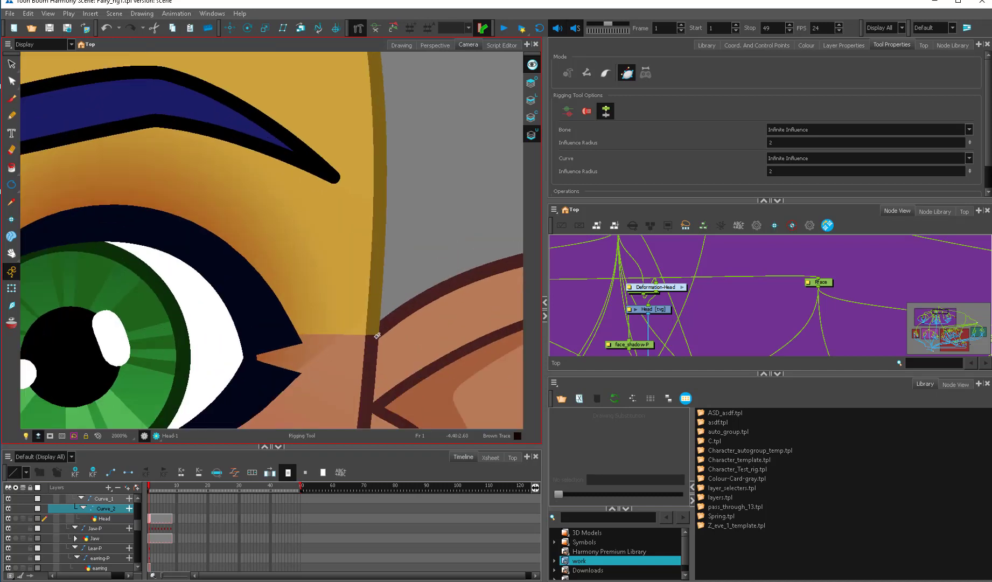
left_click_drag(380, 288, 383, 279)
left_click_drag(378, 339, 426, 309)
key("ctrl+z")
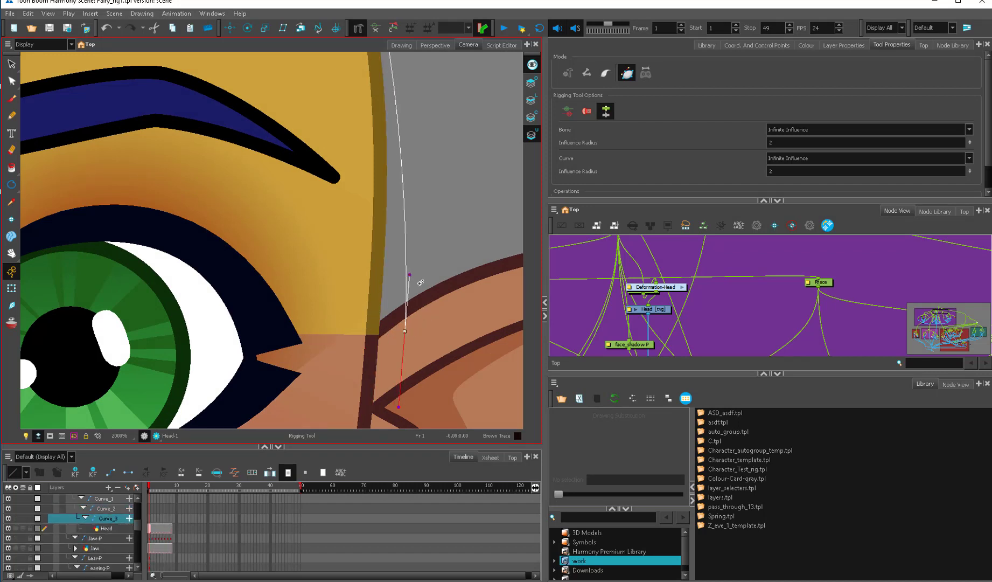
left_click_drag(405, 332, 378, 336)
left_click_drag(401, 158, 373, 294)
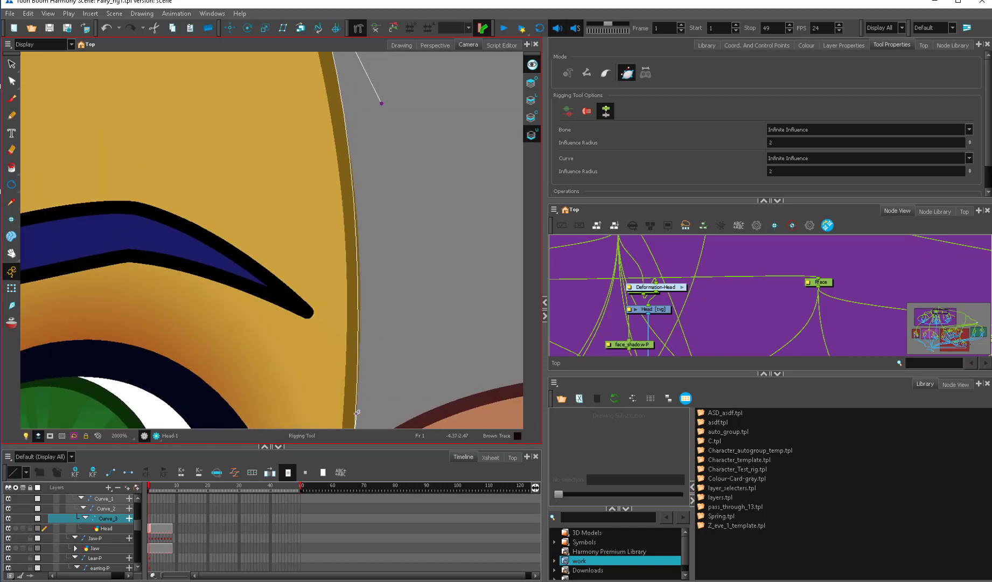
Fit the third curve's upper handle to the side of the head, then switch to the Transform tool to check the whole chain.
key("2")
key("2")
left_click_drag(388, 151, 410, 335)
key("1")
key("1")
key("1")
key("1")
key("1")
key("1")
key("1")
key("1")
key("1")
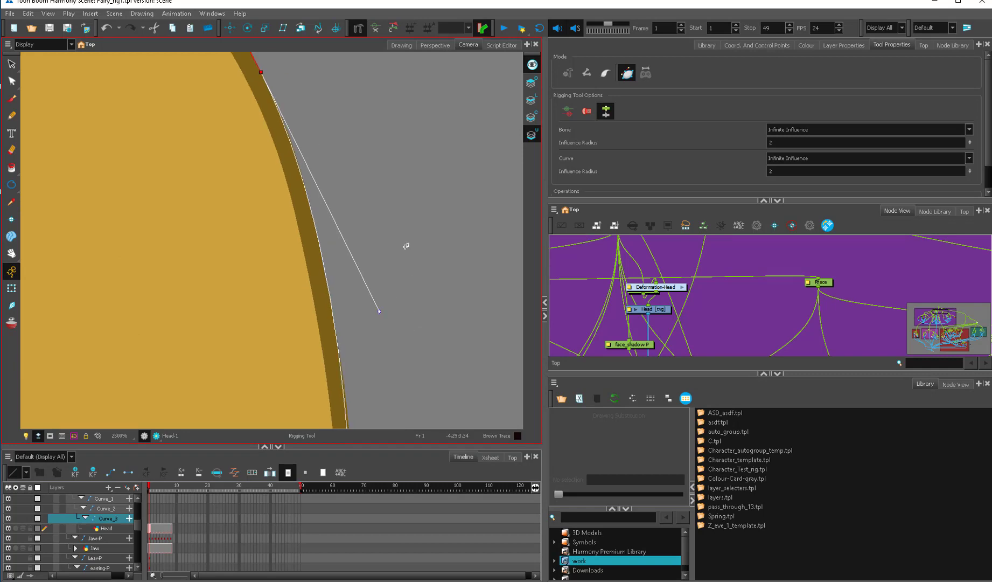
left_click(11, 289)
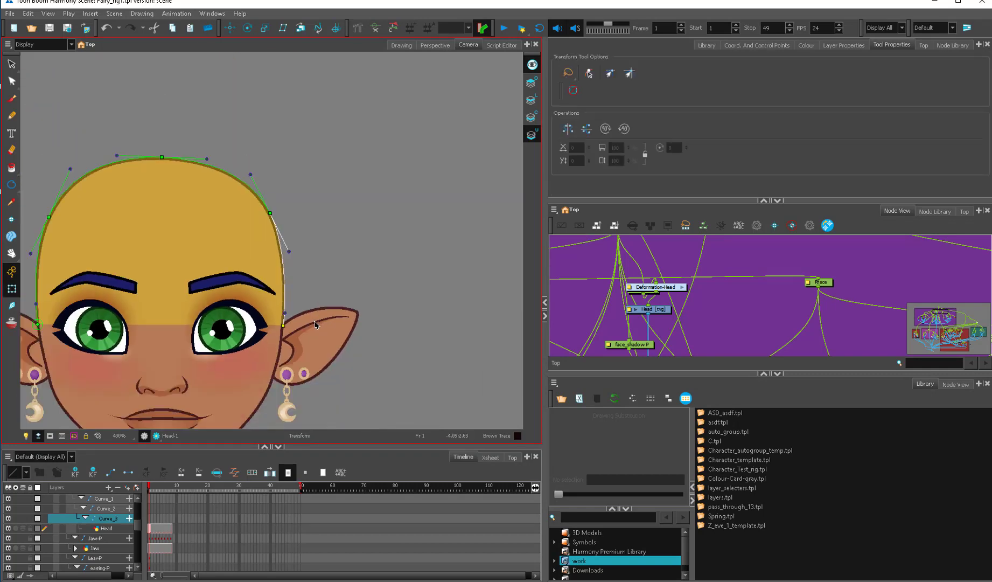
left_click_drag(315, 322, 434, 288)
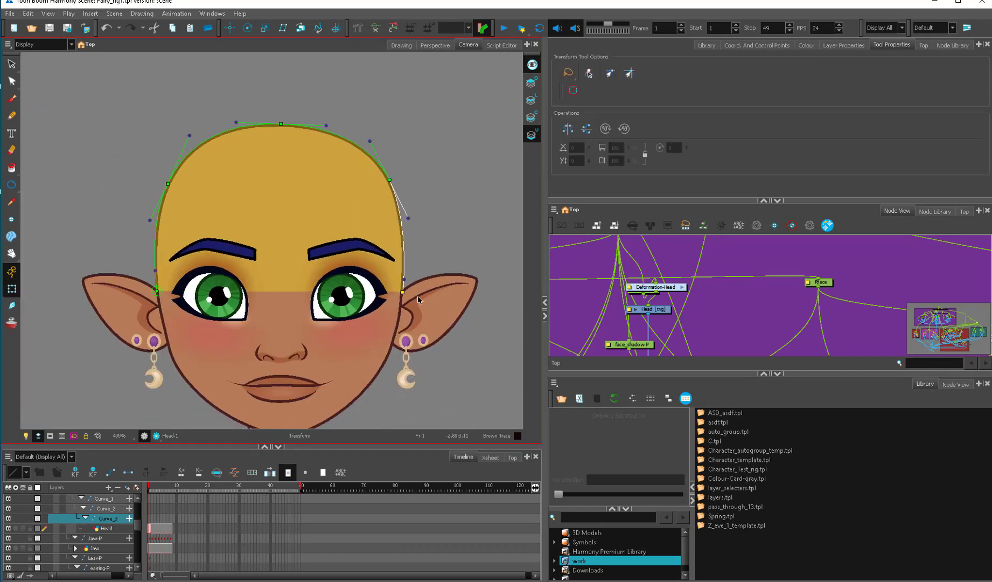
Separate the Head-P peg from the Deformation-Head node in the network, then show Head-P in the timeline and compare frames 1 and 2.
mouse_move(667, 287)
left_mouse_down()
mouse_move(654, 303)
mouse_move(654, 285)
left_mouse_up()
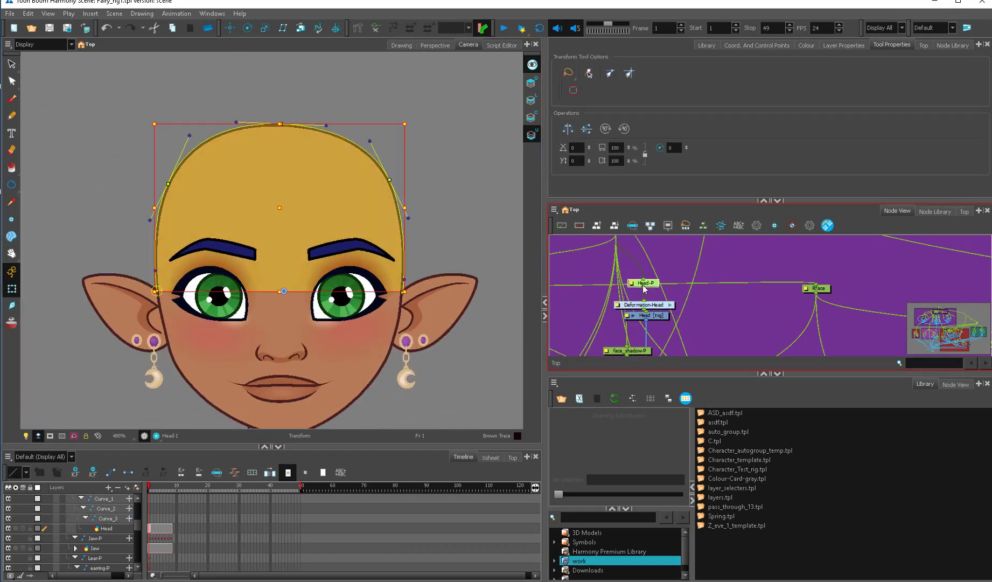
key("o")
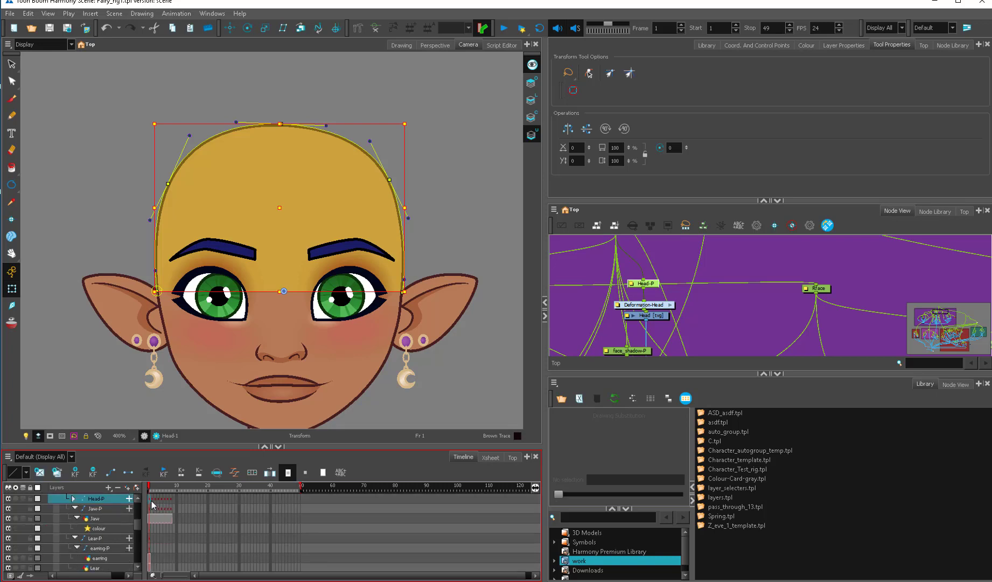
left_click(153, 489)
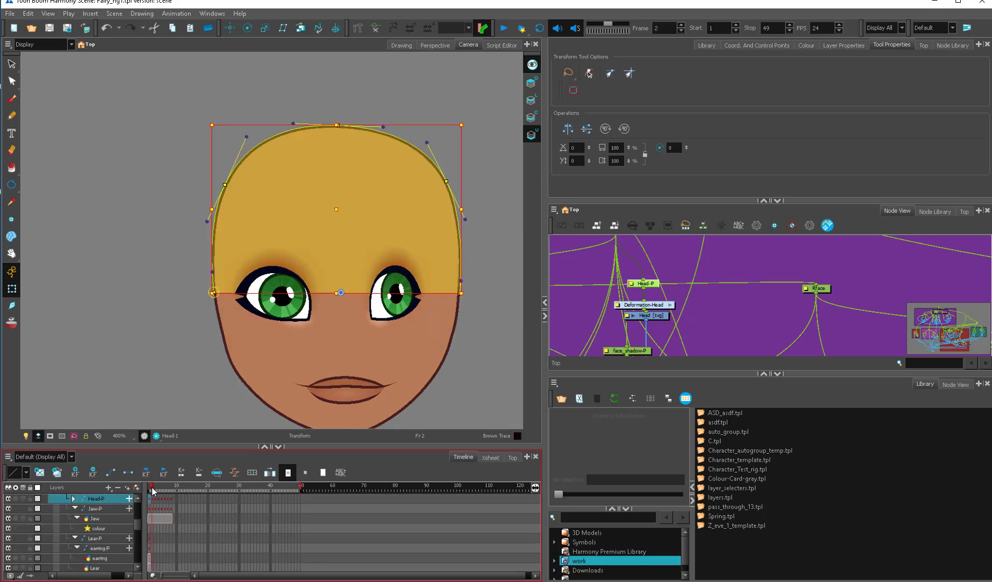
left_click(150, 490)
Show the turnaround reference and, on frame 2, move Head-P so the head overlaps the three-quarter skull outline.
mouse_move(945, 329)
left_mouse_down()
mouse_move(936, 353)
mouse_move(860, 365)
mouse_move(846, 319)
left_mouse_up()
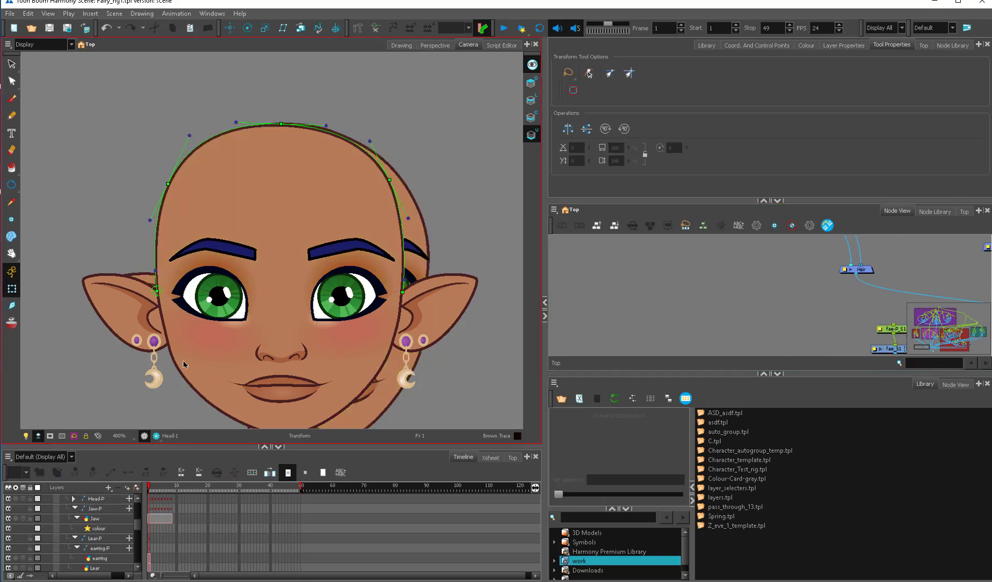
left_click(153, 487)
scroll(375, 324, "down", 2)
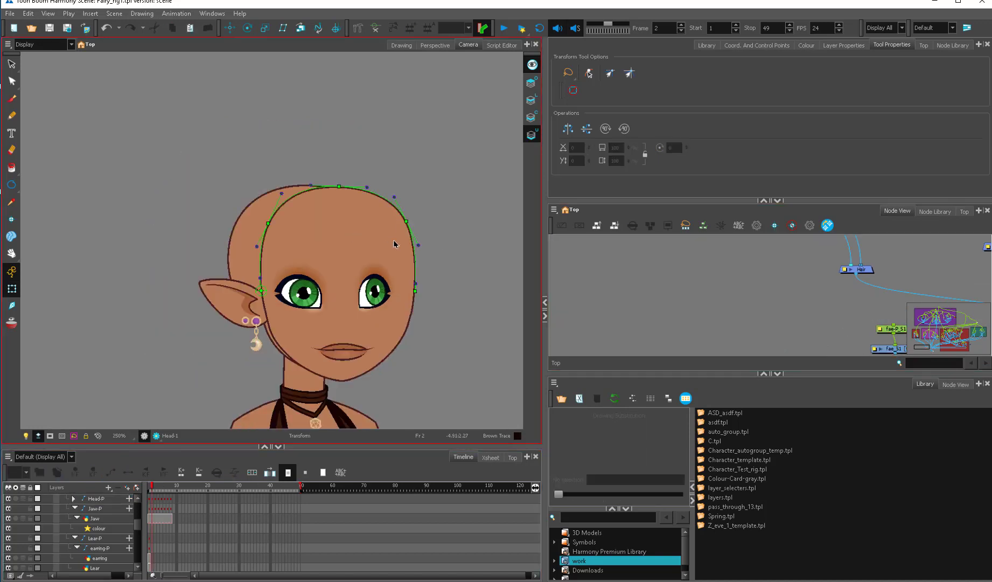
scroll(361, 253, "up", 3)
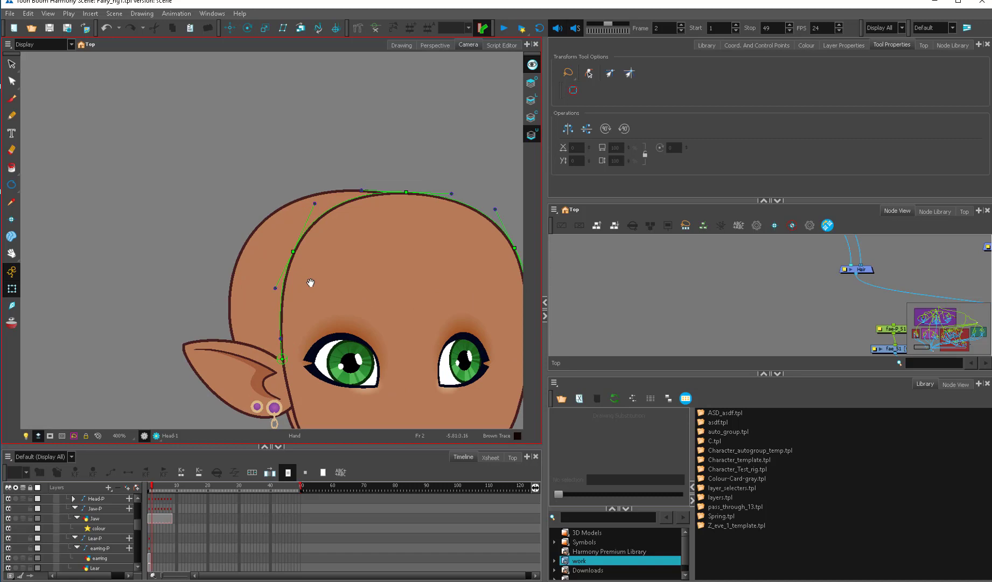
left_click_drag(311, 283, 365, 315)
key("1")
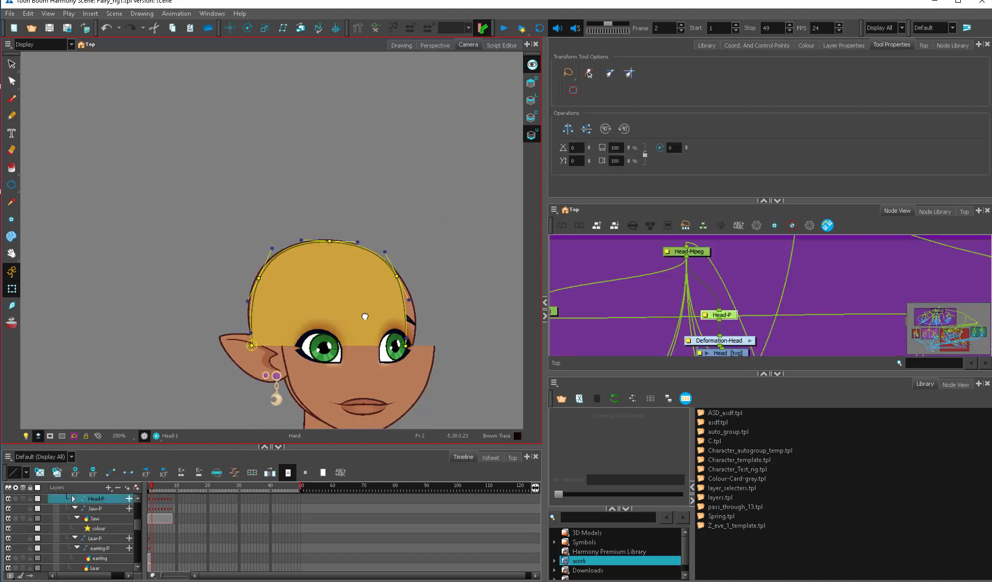
Try to fit the Head deformation's lower end points to the three-quarter outline on frame 2.
key("2")
key("2")
left_click_drag(212, 365, 202, 372)
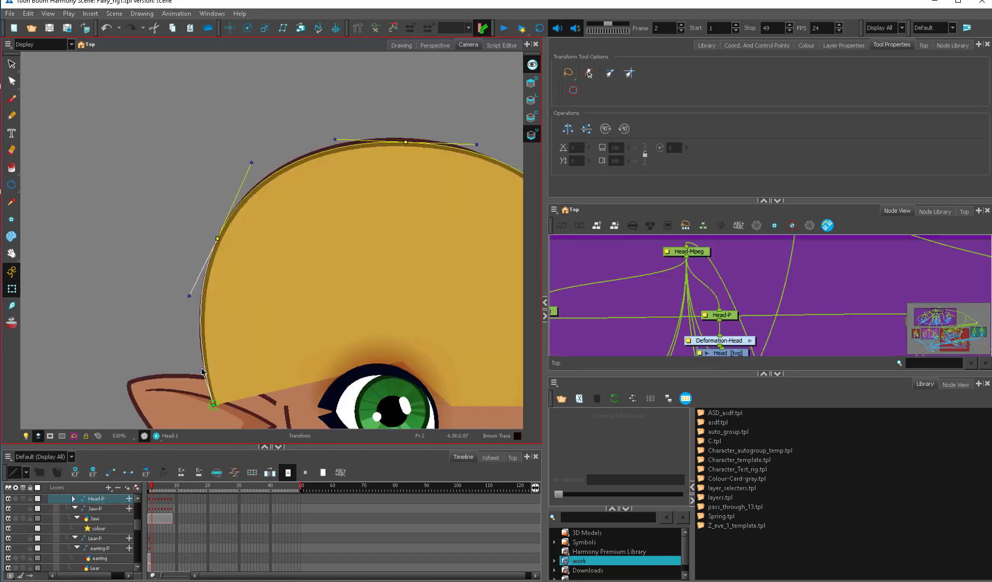
left_click_drag(405, 317, 399, 257)
key("1")
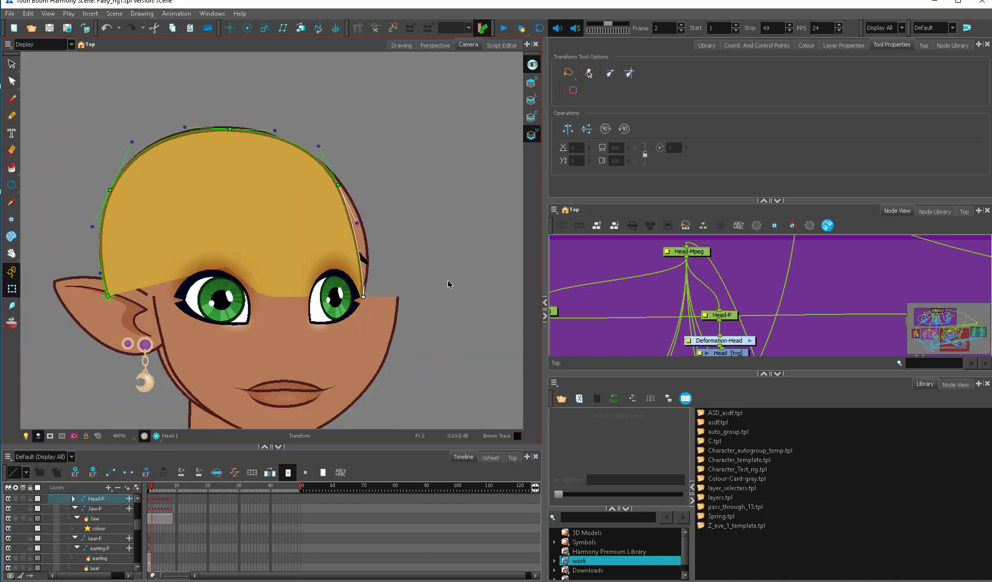
Close the Head deformation with a fourth curve segment along the drawing's lower edge between the two end points.
left_click(719, 334)
left_click(737, 353)
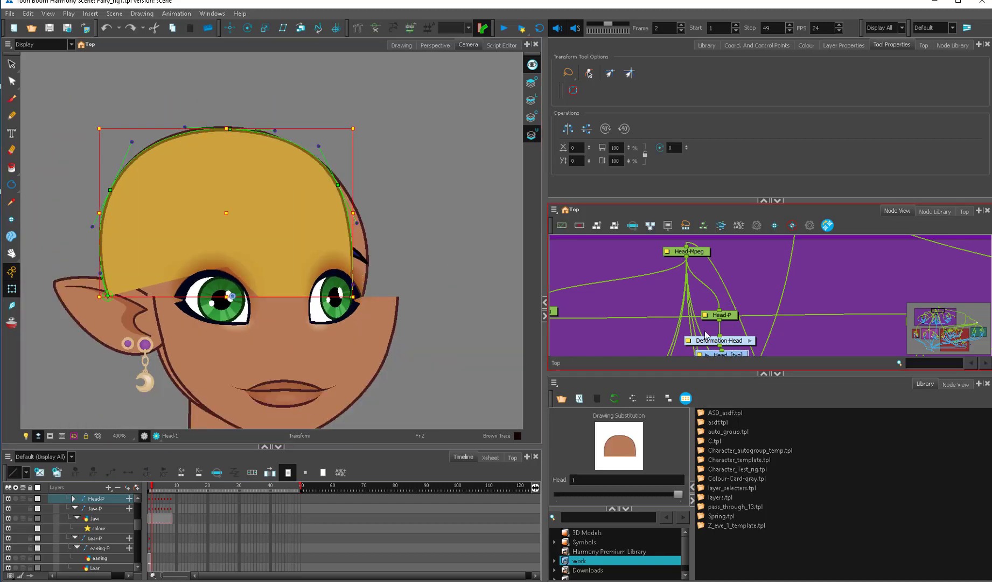
left_click(359, 28)
left_click_drag(302, 270, 390, 236)
key("2")
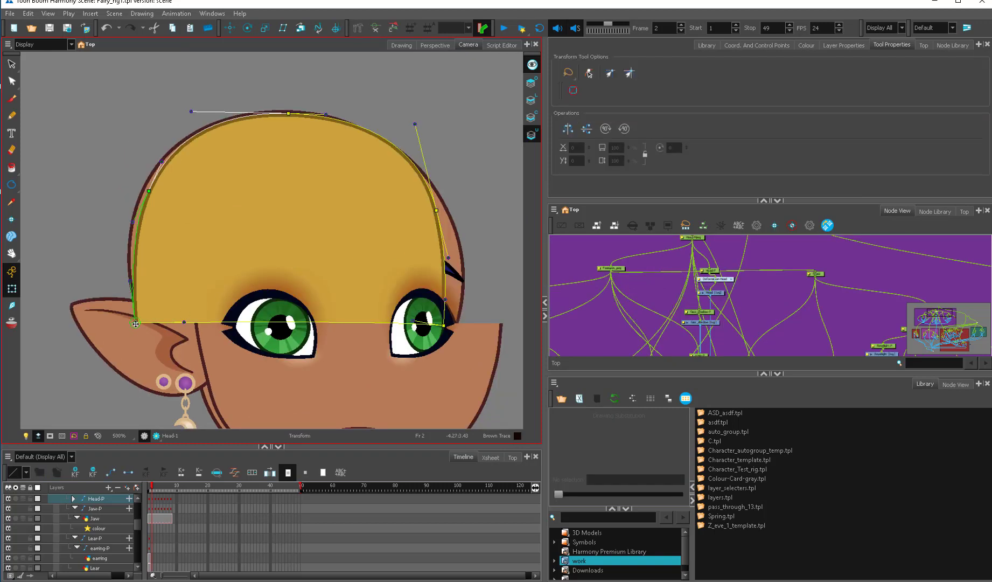
On frame 2, fit the ear-side lower corner, temple point and side handle to the back of the skull outline.
left_click_drag(136, 323, 143, 326)
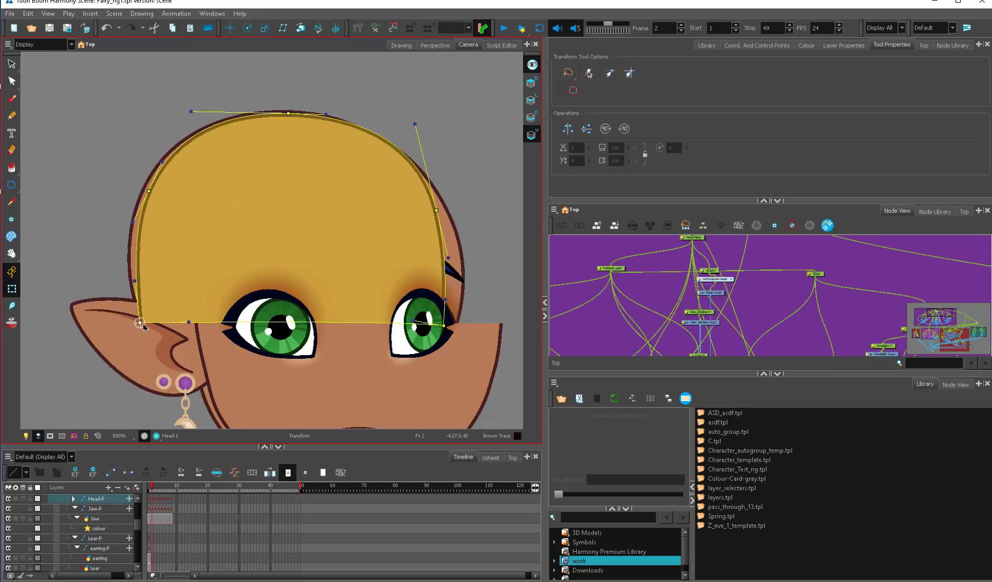
left_click_drag(362, 282, 353, 299)
scroll(340, 353, "up", 1)
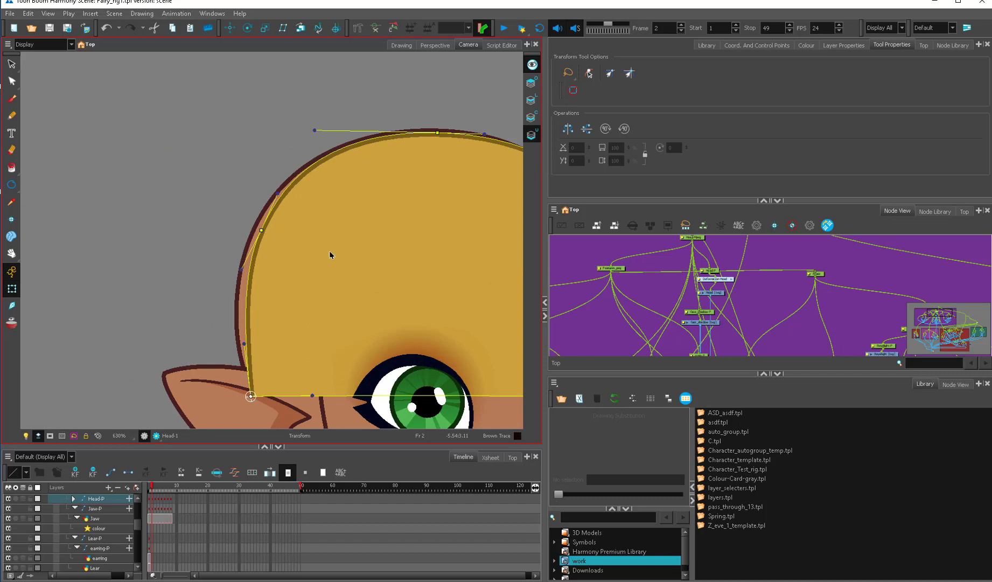
left_click_drag(263, 230, 250, 233)
left_click_drag(244, 344, 231, 345)
Fit the opposite temple point and its handles to the far side of the three-quarter skull outline on frame 2.
left_click_drag(390, 224, 286, 332)
scroll(325, 263, "up", 1)
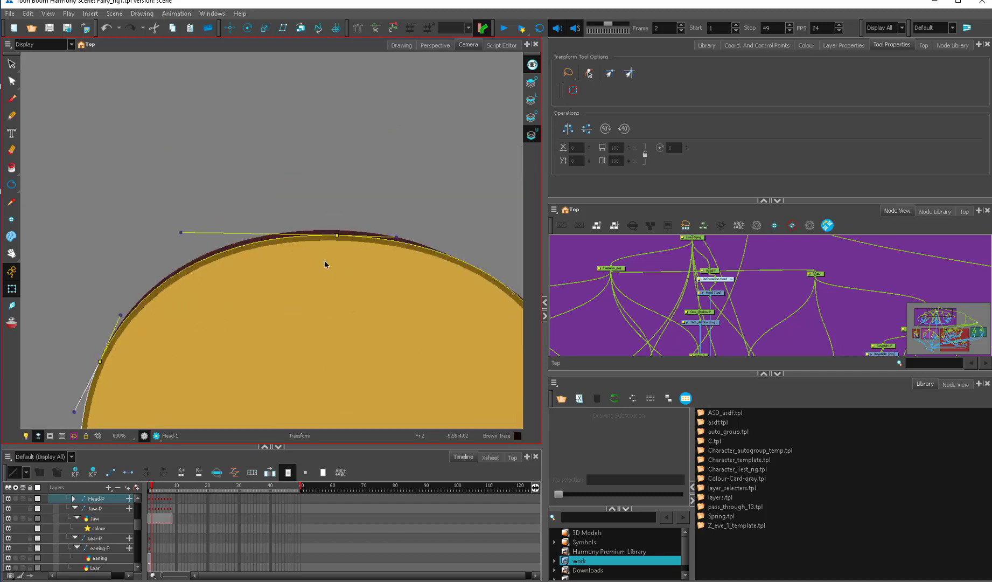
left_click_drag(399, 264, 202, 169)
left_click_drag(398, 292, 397, 287)
left_click_drag(324, 163, 328, 157)
left_click_drag(429, 352, 393, 208)
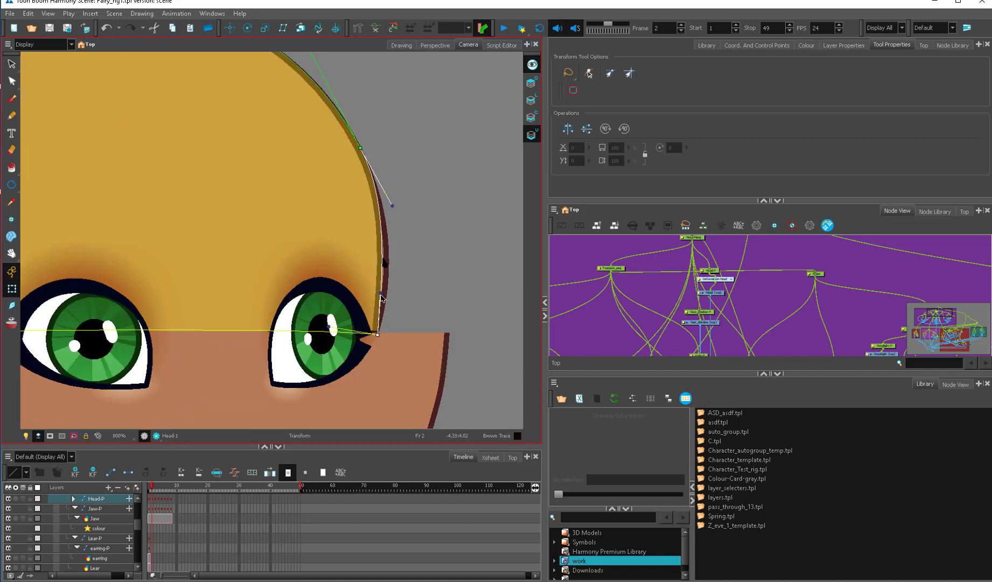
scroll(420, 286, "down", 5)
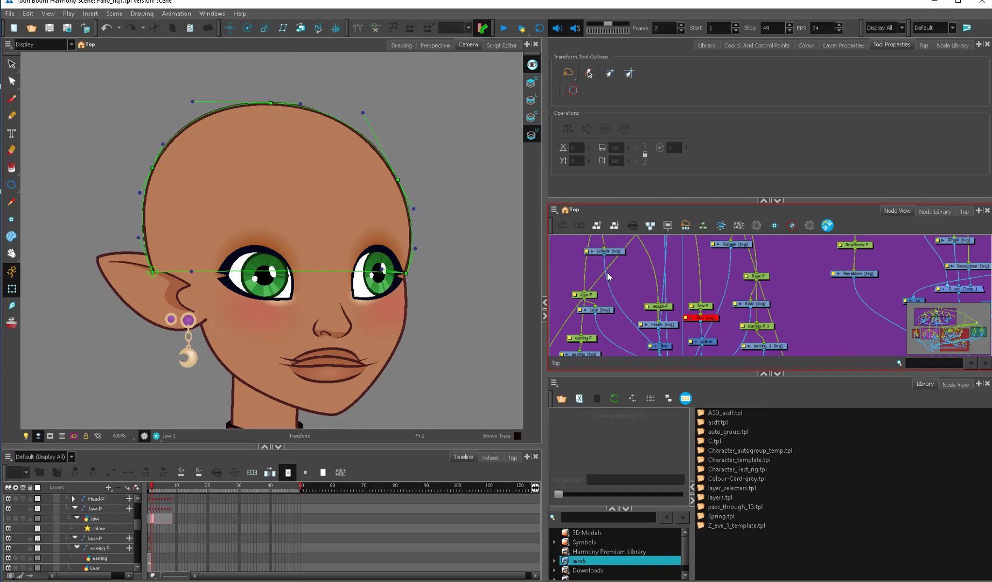
scroll(281, 243, "up", 2)
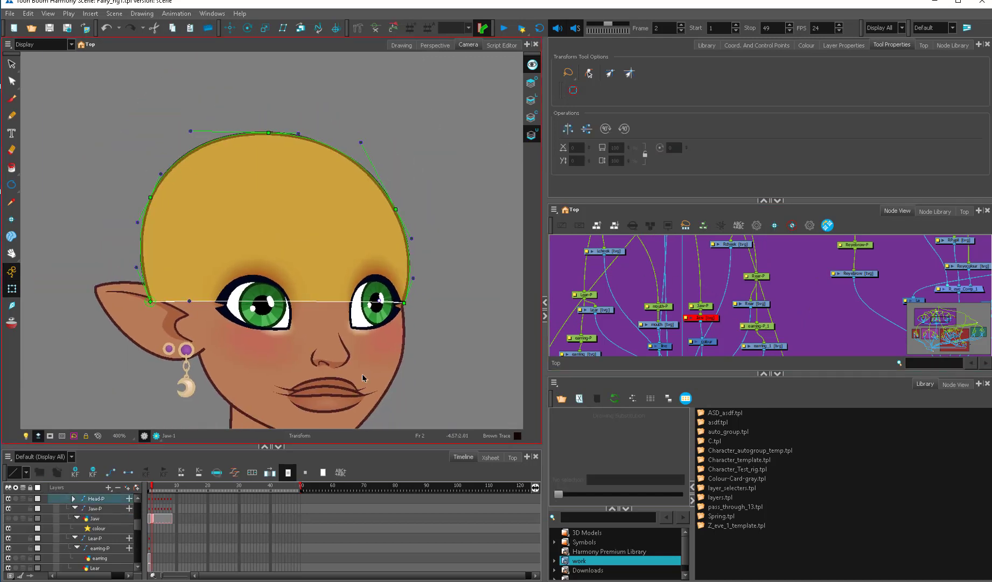
On frame 3, place the head over the profile pose and fit the rear curve and crown point to its outline.
left_click(158, 491)
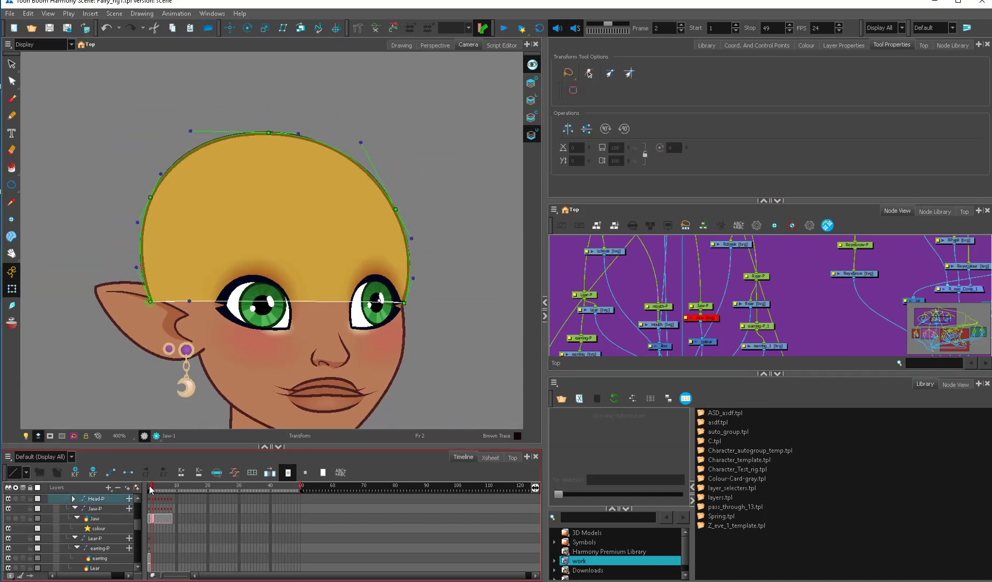
left_click_drag(149, 488, 147, 485)
left_click(347, 220)
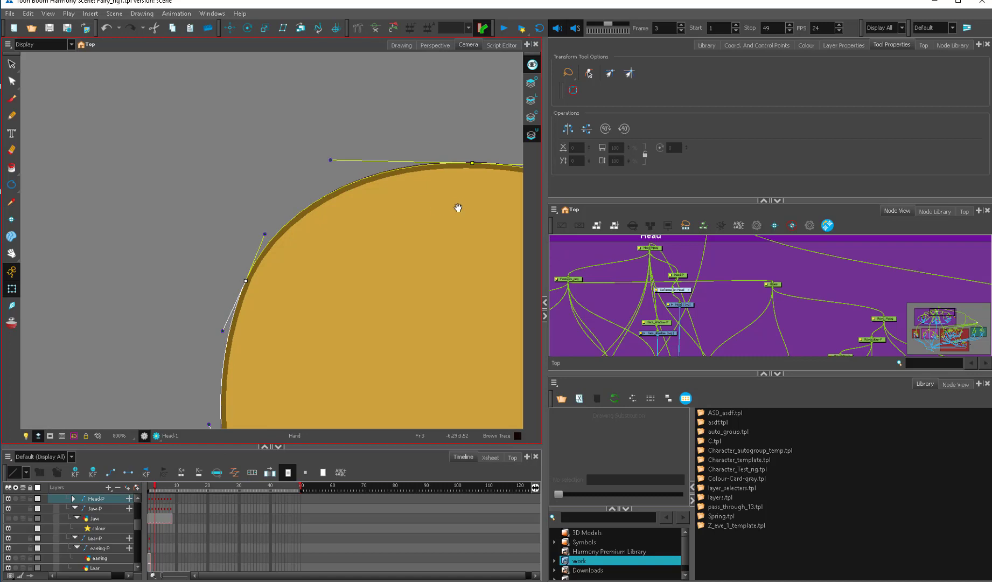
left_click_drag(458, 208, 290, 282)
key("2")
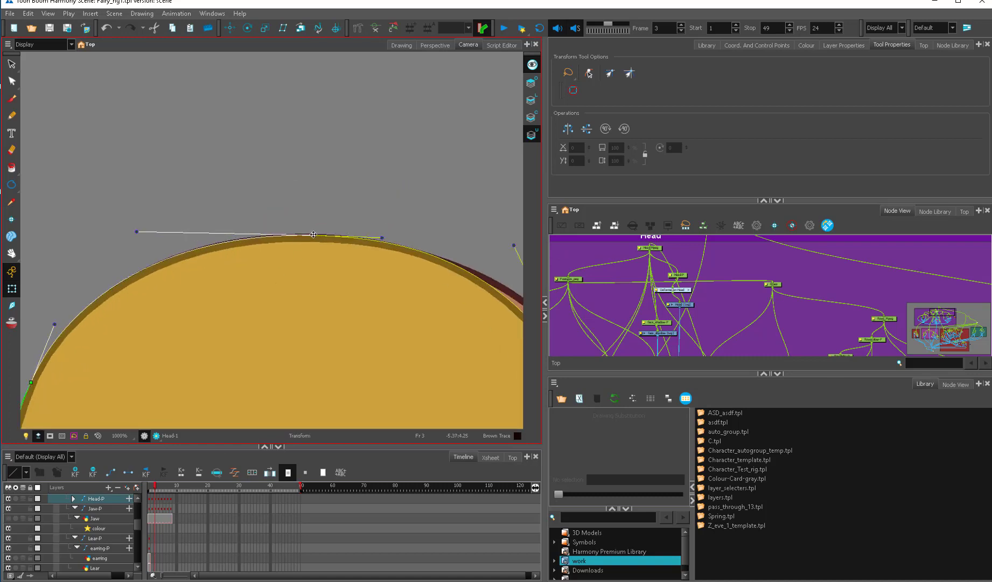
Move the forehead-side temple point and its upper handle onto the profile outline on frame 3.
left_click_drag(490, 283, 274, 223)
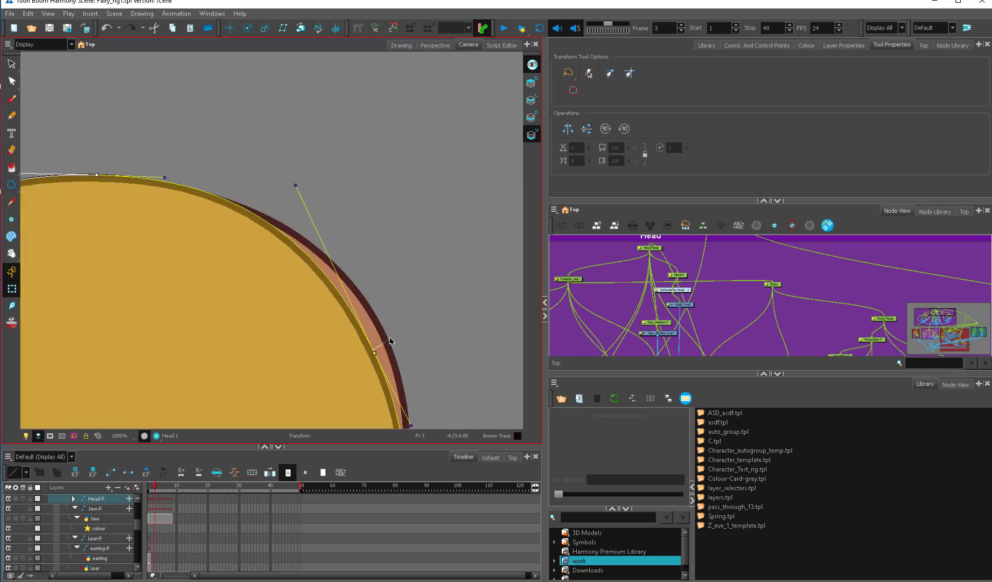
left_click(390, 340)
left_click(425, 327)
left_click_drag(374, 354, 392, 347)
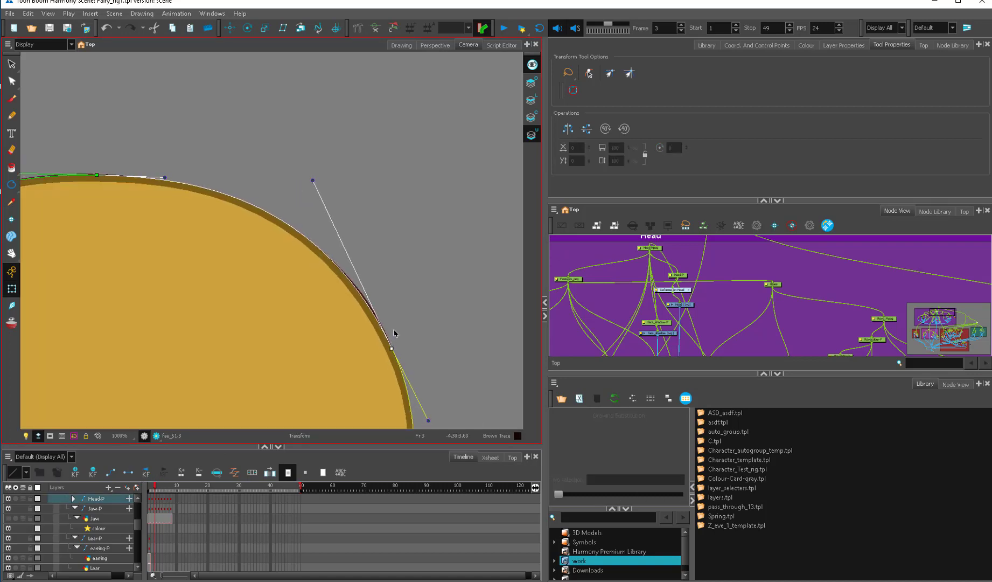
left_click_drag(313, 181, 327, 196)
left_click(392, 348)
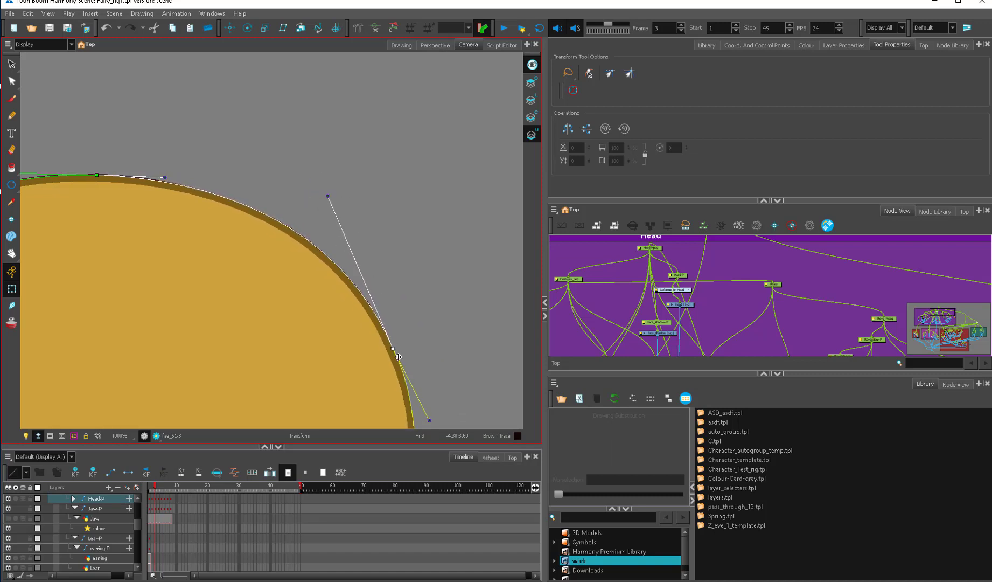
Adjust the handles of the front side curve between temple and eye to follow the profile's forehead.
left_click_drag(430, 383, 404, 240)
mouse_move(403, 276)
left_mouse_down()
mouse_move(381, 286)
mouse_move(390, 280)
left_mouse_up()
key("ctrl+z")
left_click_drag(392, 366, 382, 239)
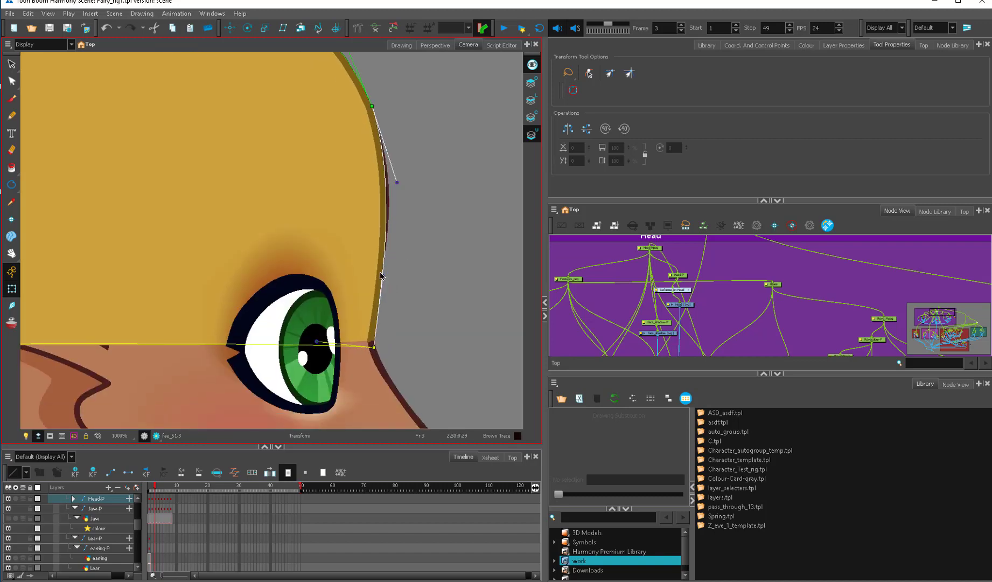
left_click_drag(397, 182, 399, 183)
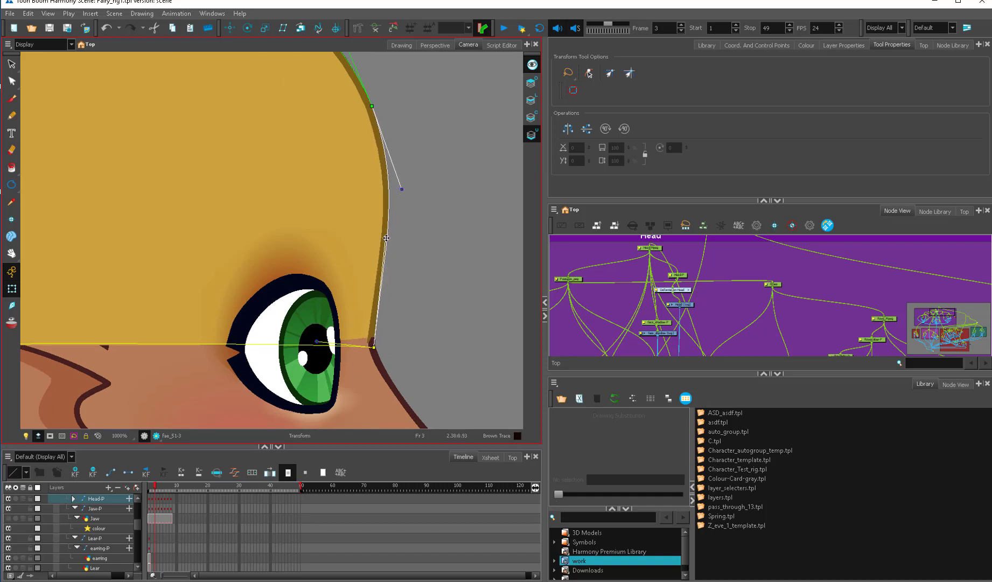
scroll(394, 245, "down", 3)
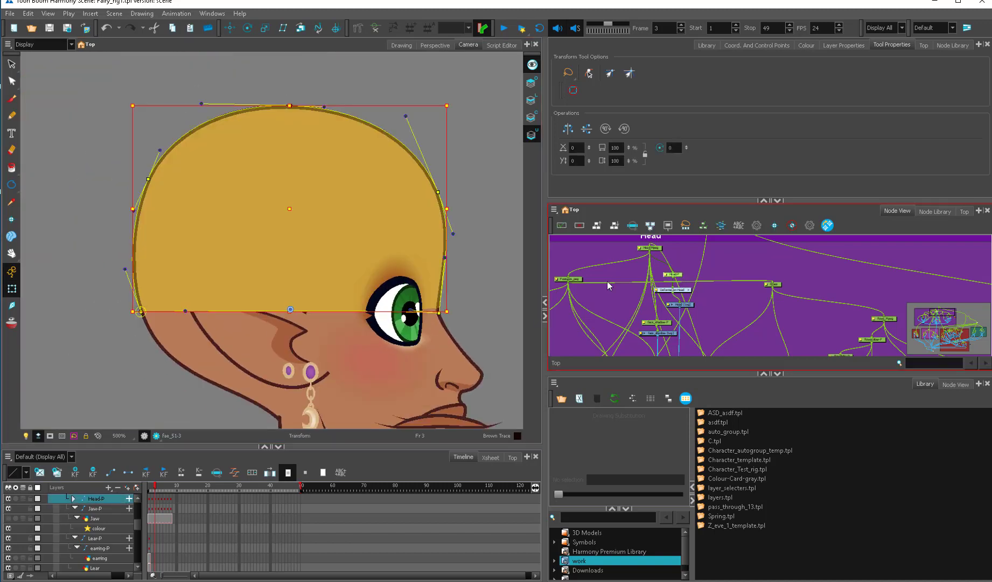
On frame 4, move Head-P so the head overlaps the back-view skull of the turnaround.
left_click(152, 504)
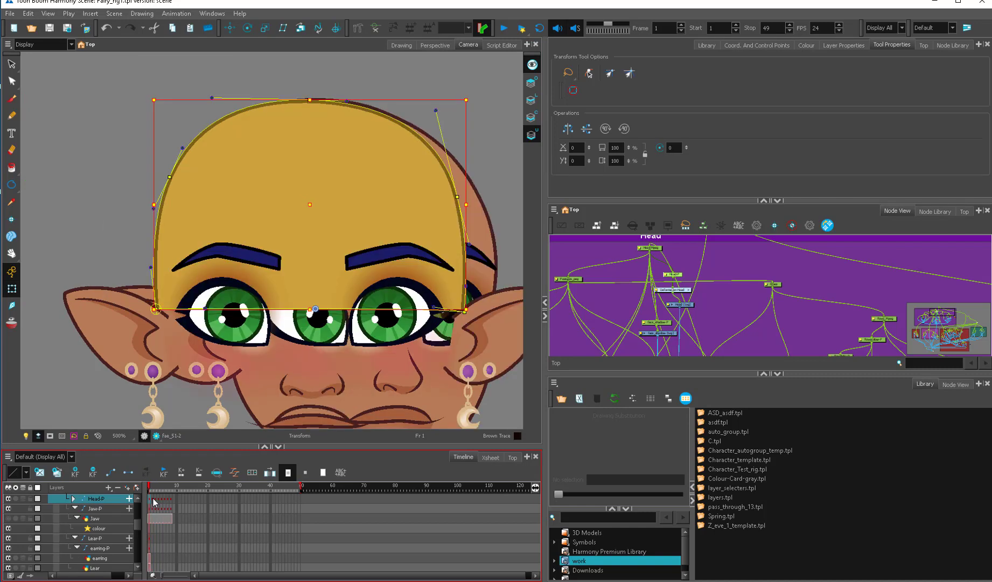
left_click(157, 502)
left_click(160, 503)
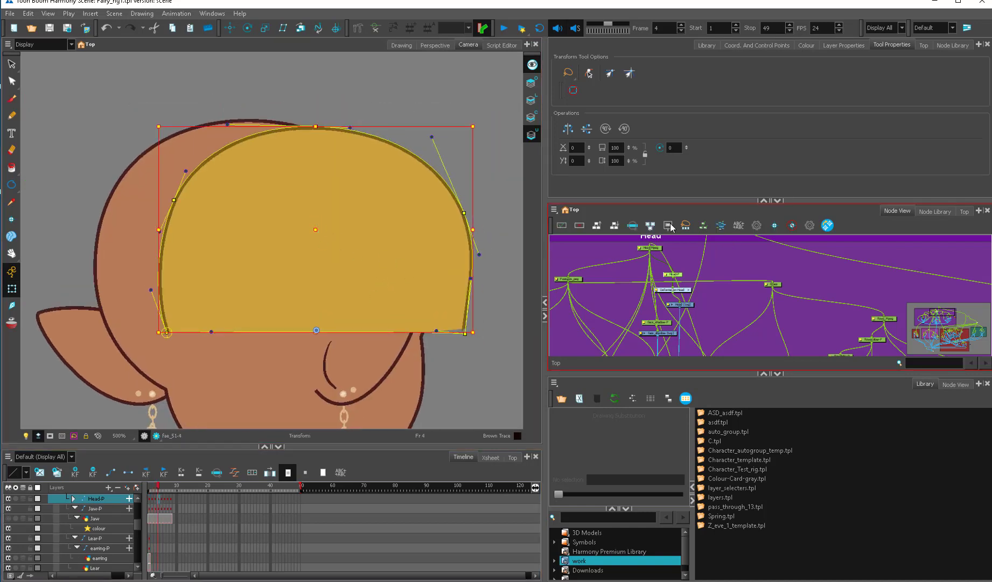
left_click_drag(314, 247, 260, 240)
left_click_drag(260, 240, 257, 241)
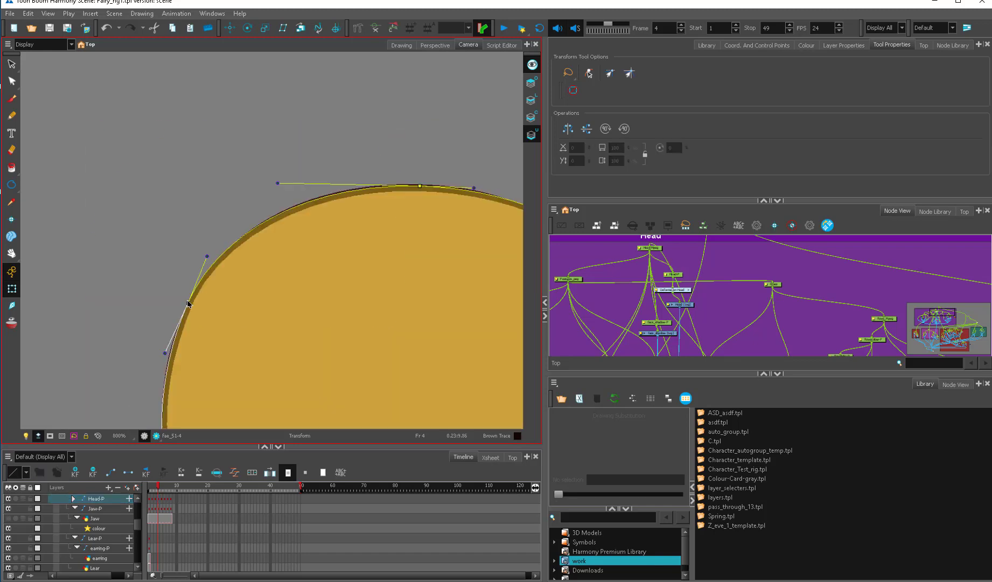
Raise the crown point to the back-view outline on frame 4 and move the temple point above the far ear onto it.
left_click_drag(407, 213, 323, 248)
key("2")
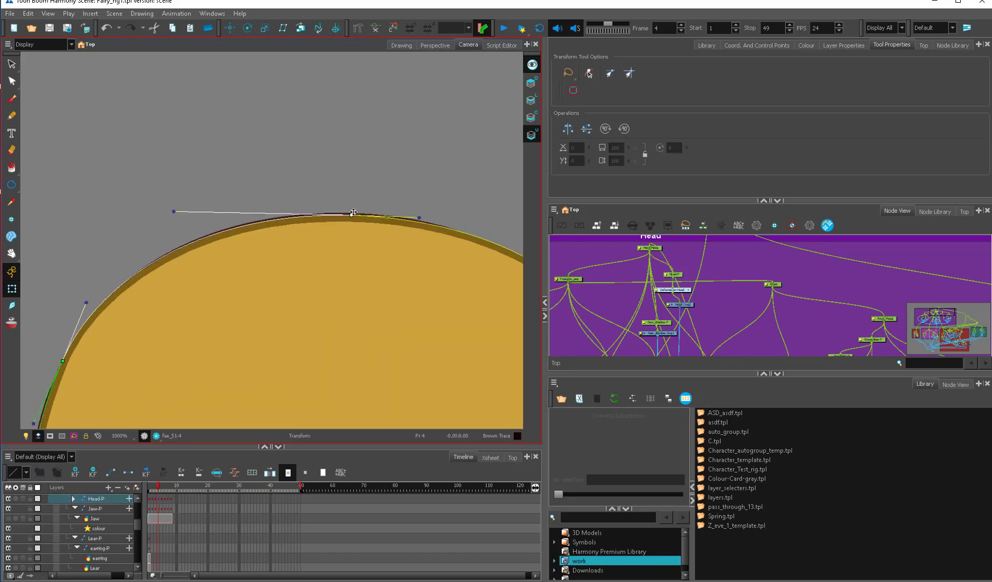
left_click_drag(353, 212, 353, 211)
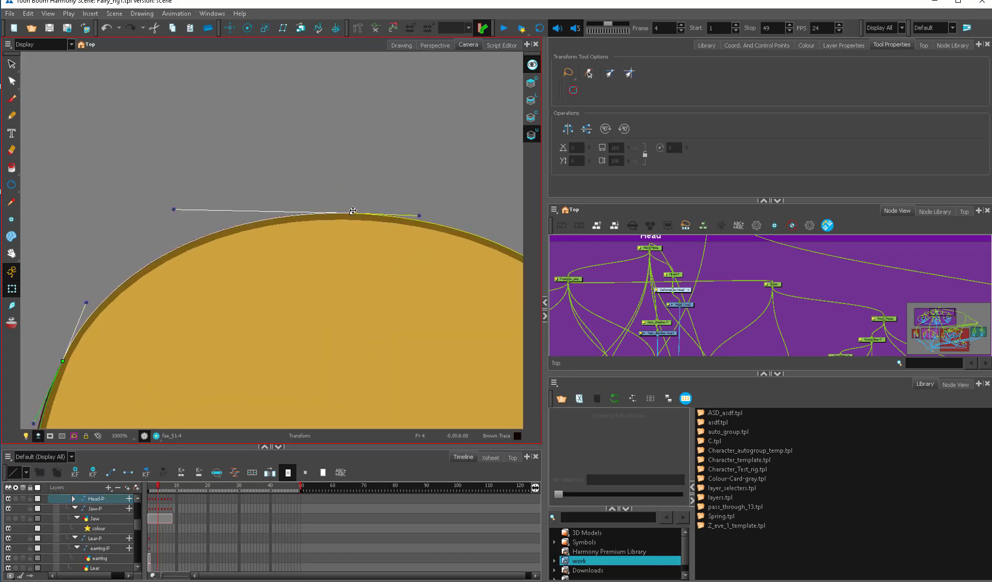
left_click_drag(489, 291, 182, 231)
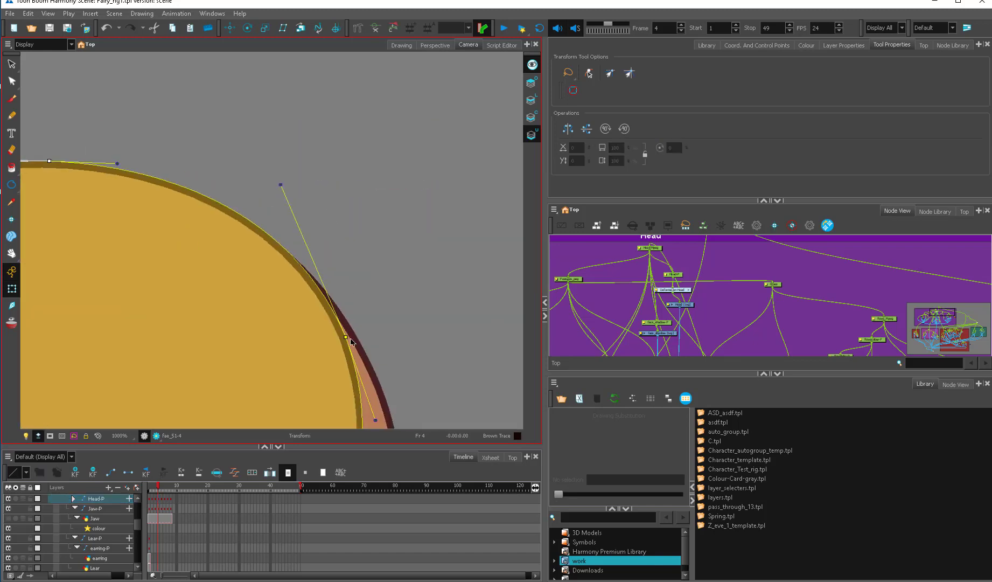
left_click_drag(351, 339, 363, 356)
Pull the far lower corner point of the Head deformation out to the back-view outline beside the ear.
left_click_drag(398, 400, 354, 217)
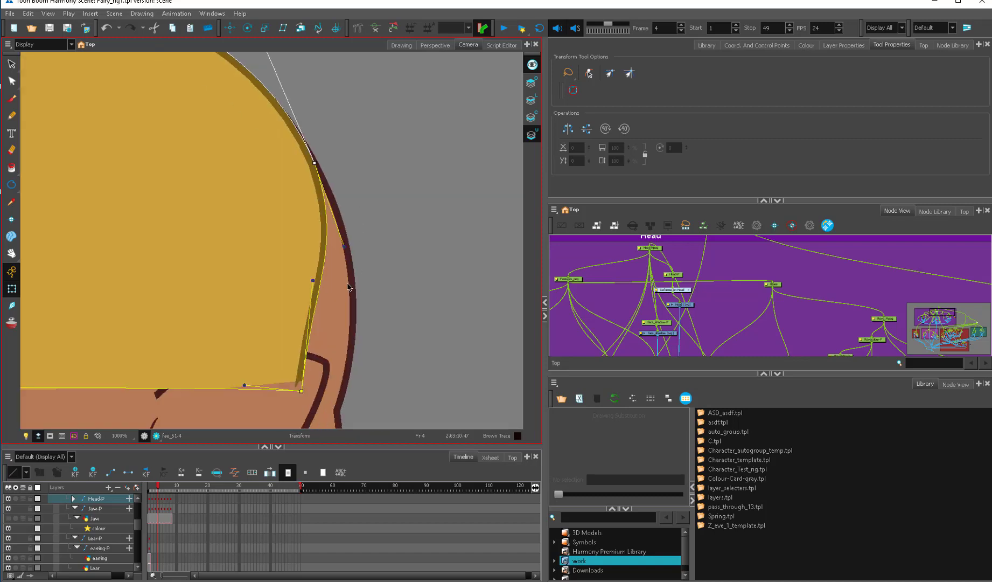
key("1")
left_click_drag(294, 358, 325, 367)
Try a temple point tweak, undo it, and fit the side curve's handles to the back-view outline on frame 4.
left_click_drag(332, 229, 331, 309)
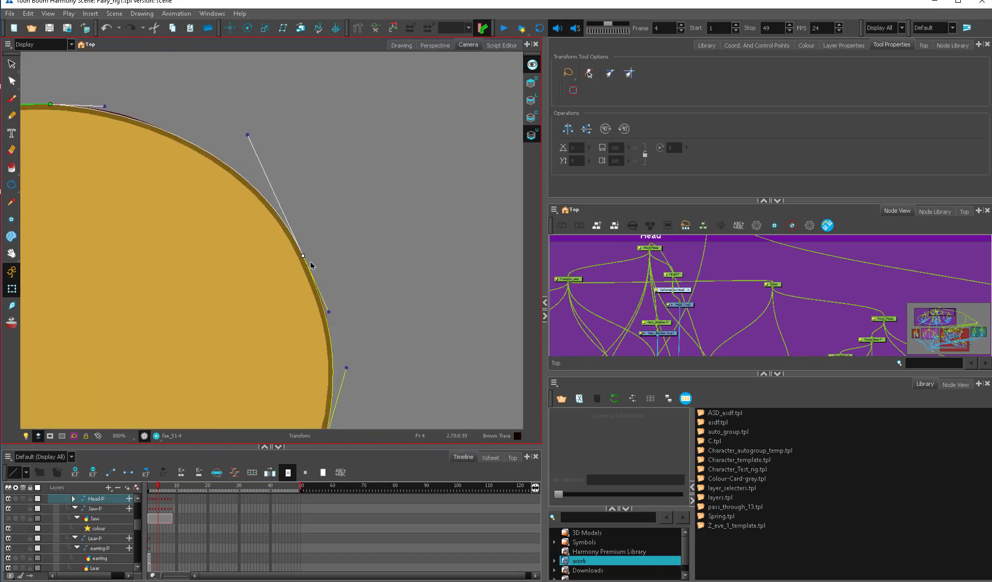
left_click_drag(295, 262, 301, 256)
key("ctrl+z")
left_click_drag(328, 312, 330, 198)
left_click_drag(334, 283, 183, 254)
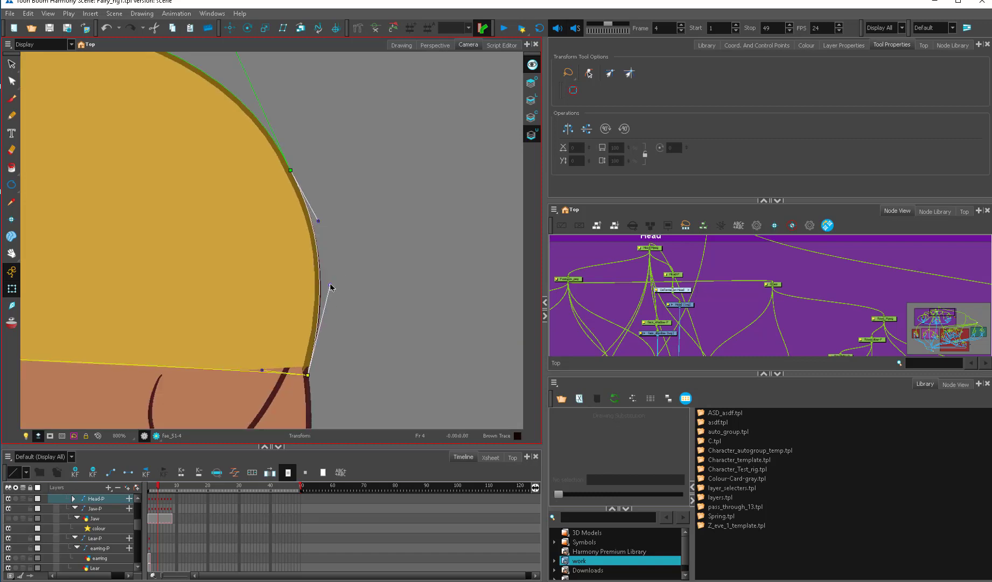
Select Head-P and, on frame 5, pull the right temple point of the Head deformation out to the turnaround outline.
scroll(266, 276, "down", 5)
scroll(332, 298, "up", 2)
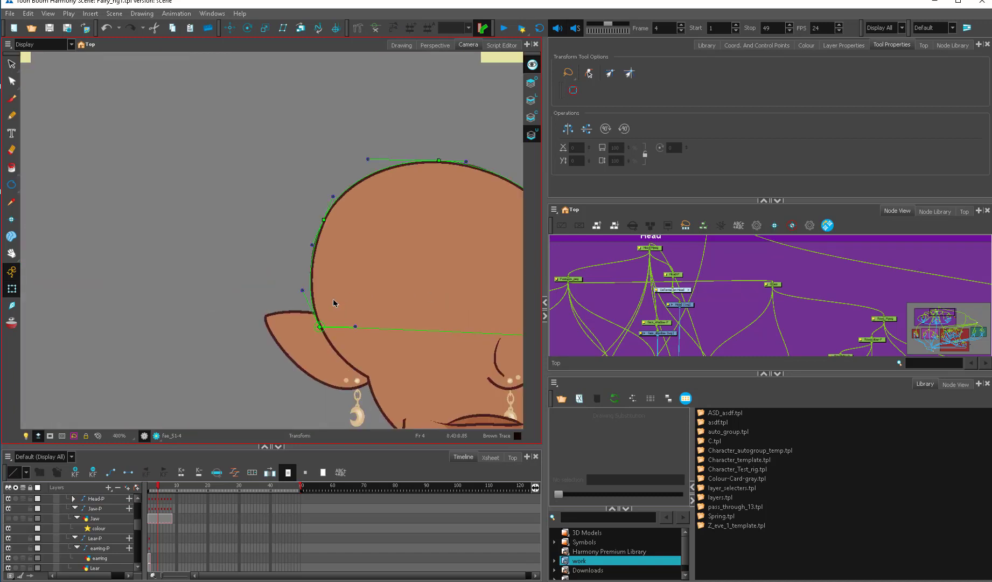
scroll(183, 254, "down", 1)
left_click(676, 276)
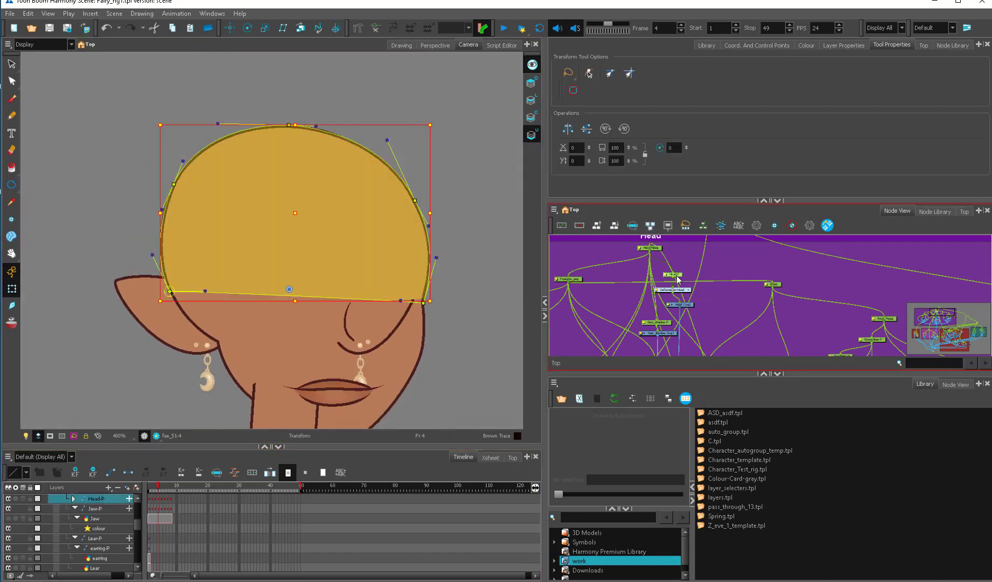
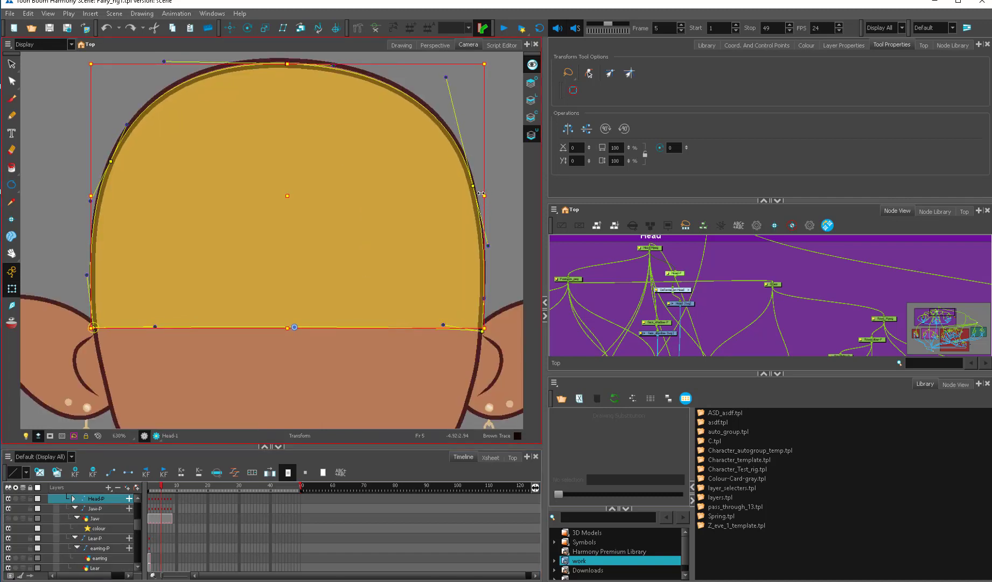
left_click(474, 185)
left_click_drag(474, 186, 477, 185)
Move the left temple point and its handles onto the back-view skull outline on frame 5.
left_click_drag(203, 171, 341, 302)
scroll(341, 302, "up", 1)
left_click(226, 291)
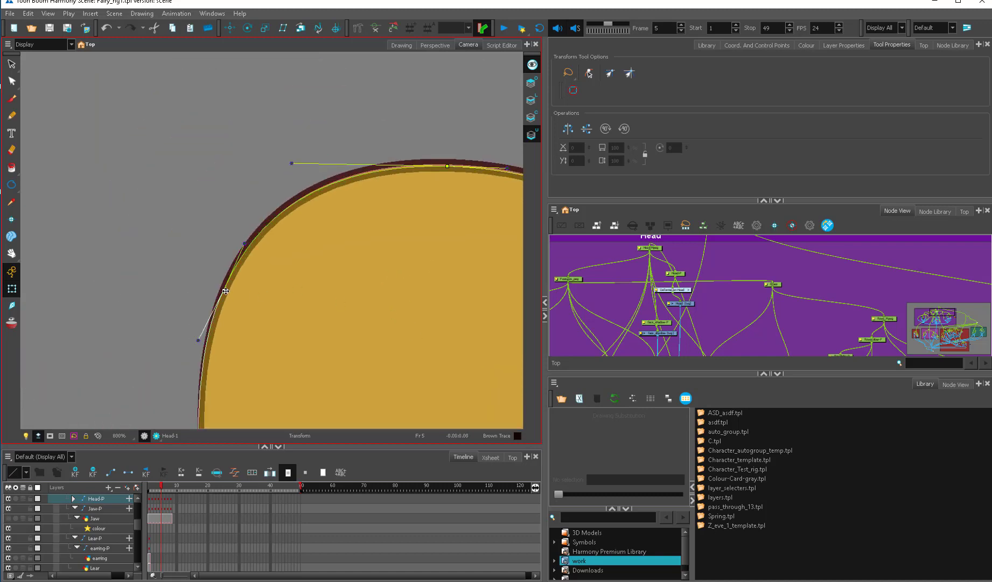
left_click_drag(226, 291, 221, 290)
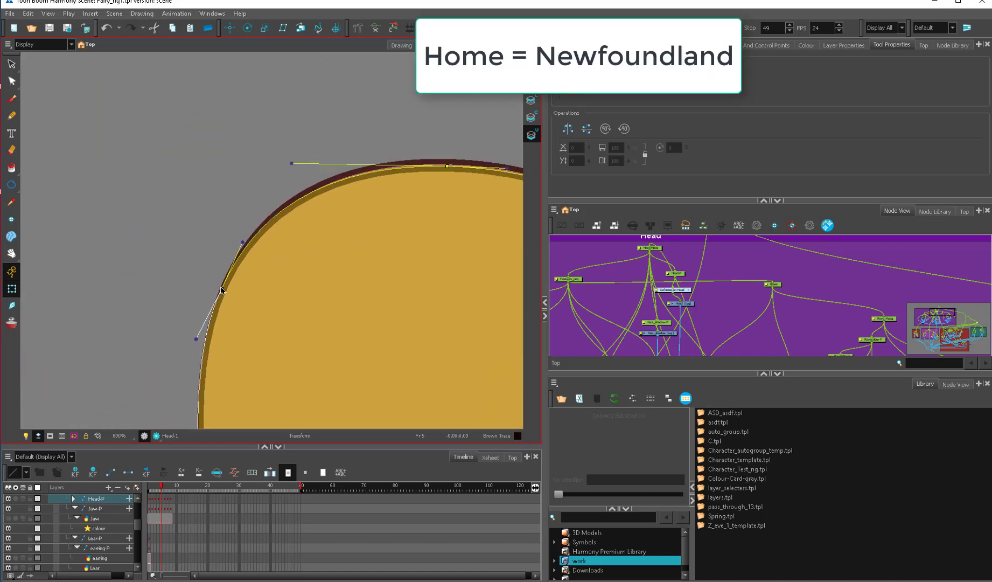
left_click_drag(243, 242, 239, 239)
left_click_drag(222, 289, 219, 295)
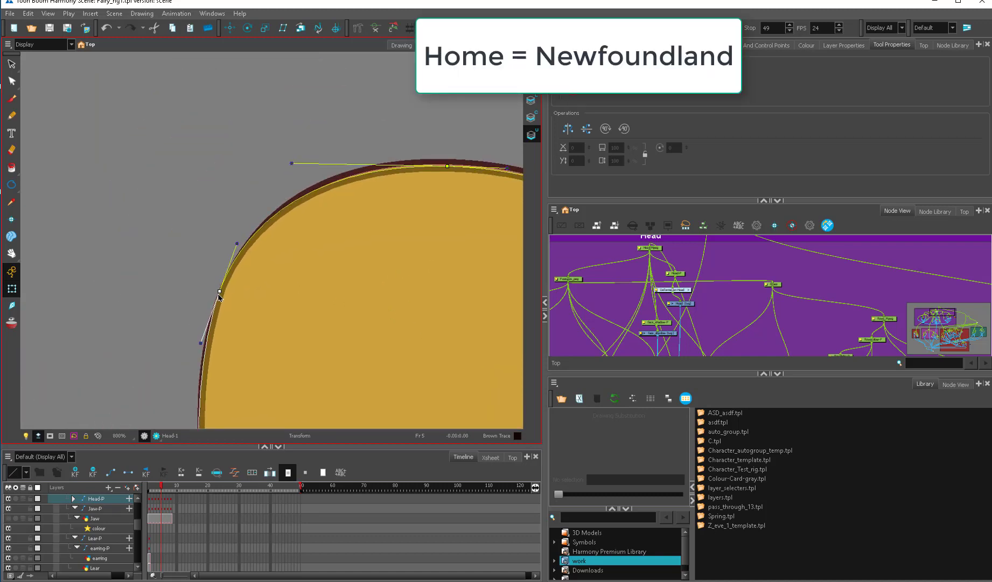
left_click_drag(200, 346, 198, 346)
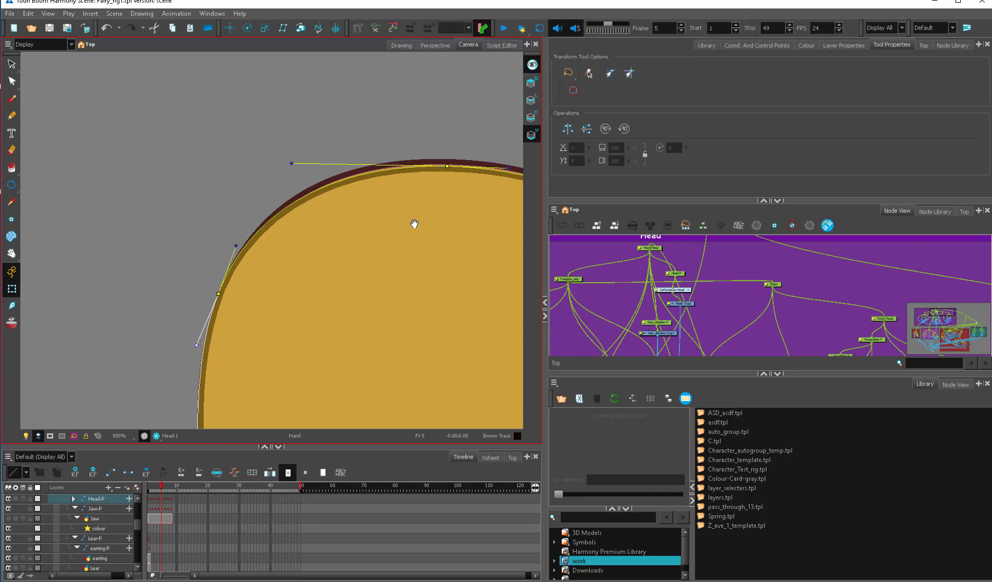
Raise the crown point to the outline on frame 5 and fit the handles along both sides of the crown.
left_click_drag(414, 224, 295, 272)
scroll(329, 224, "up", 1)
left_click_drag(327, 211, 326, 202)
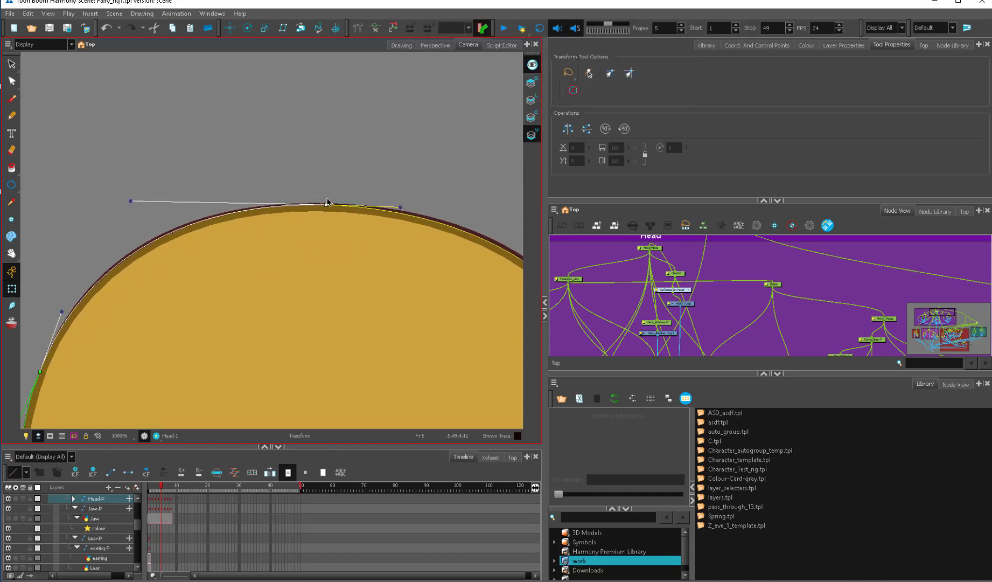
left_click_drag(61, 312, 63, 306)
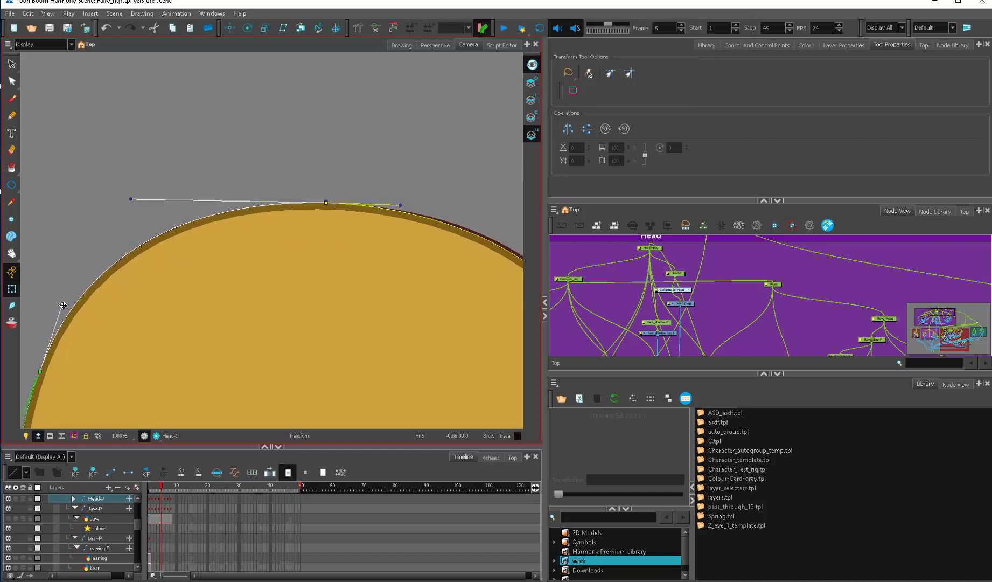
left_click_drag(402, 206, 415, 207)
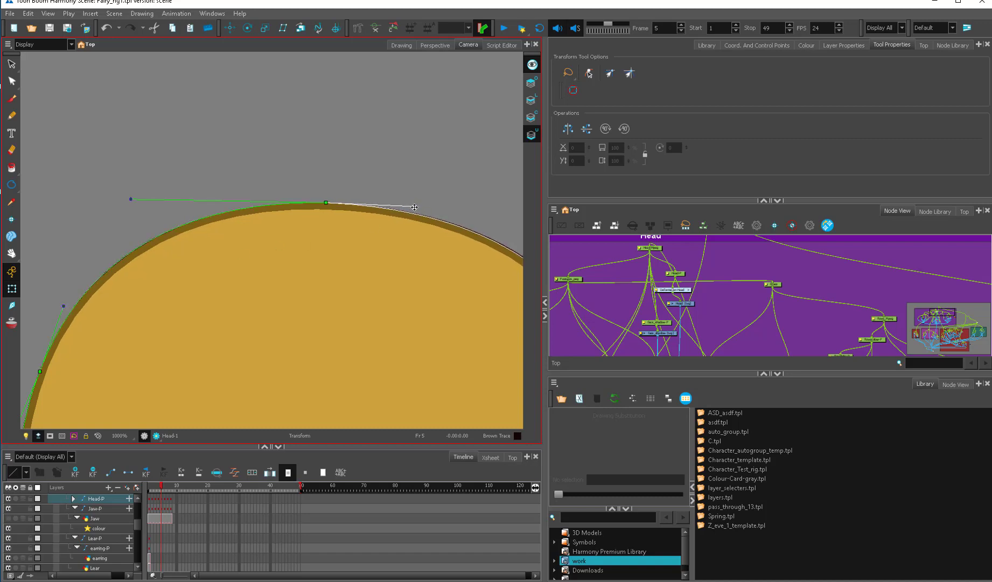
left_click_drag(510, 243, 326, 241)
left_click_drag(400, 230, 401, 229)
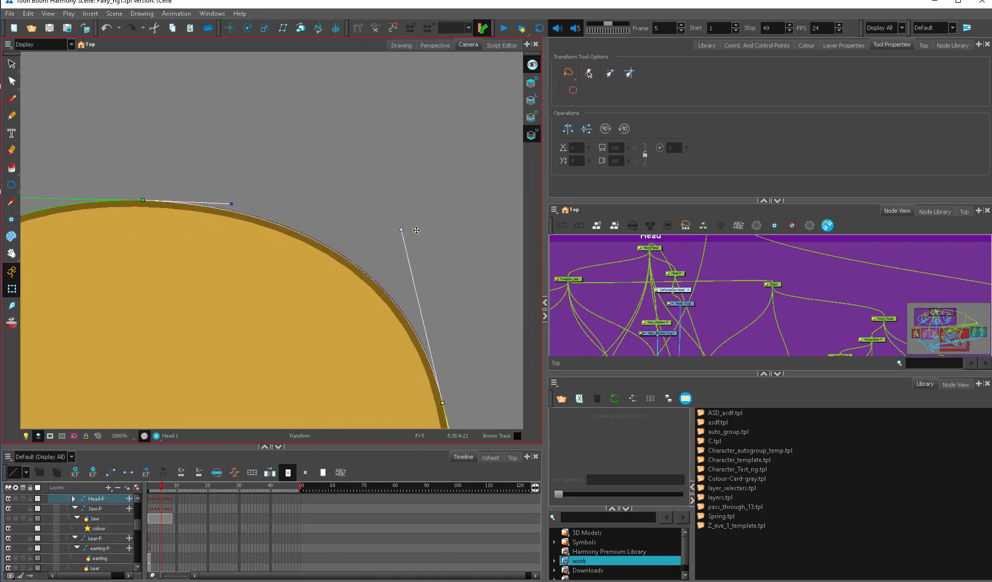
On frame 6, move Head-P so the head overlaps the back three-quarter skull of the turnaround.
key("Escape")
key("1")
key("1")
key("1")
key("1")
key("1")
left_click(163, 502)
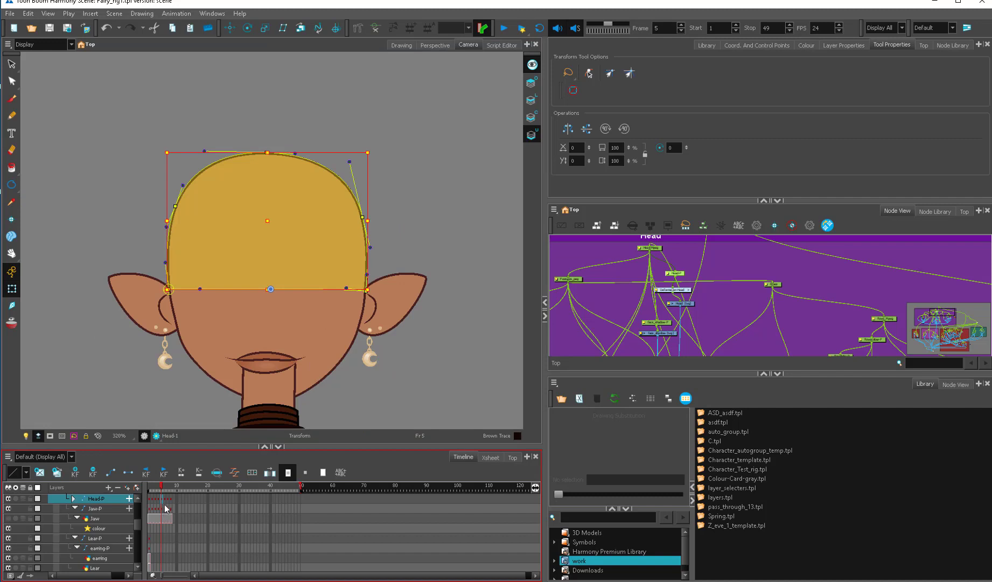
left_click(166, 492)
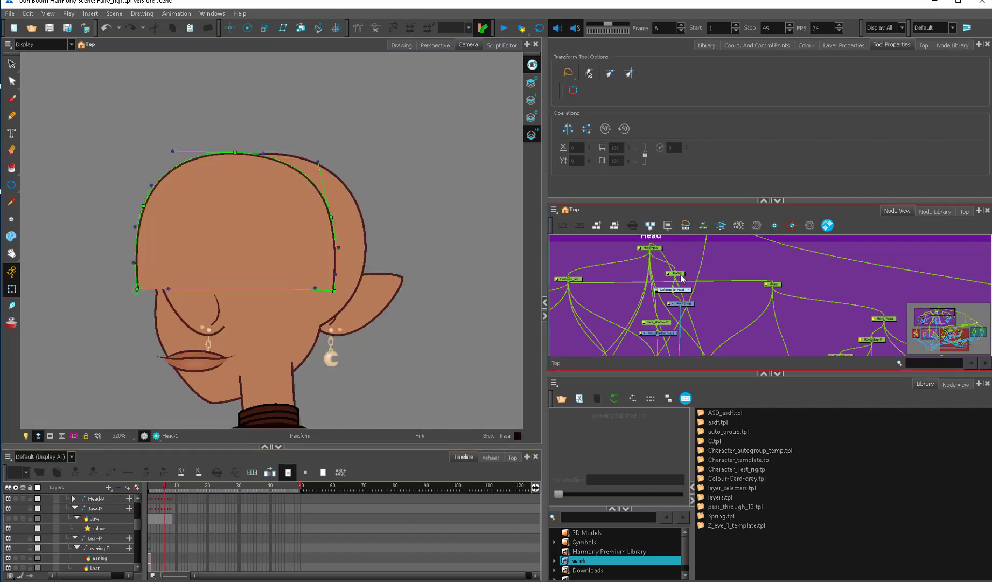
key("2")
key("2")
left_click_drag(167, 257, 348, 278)
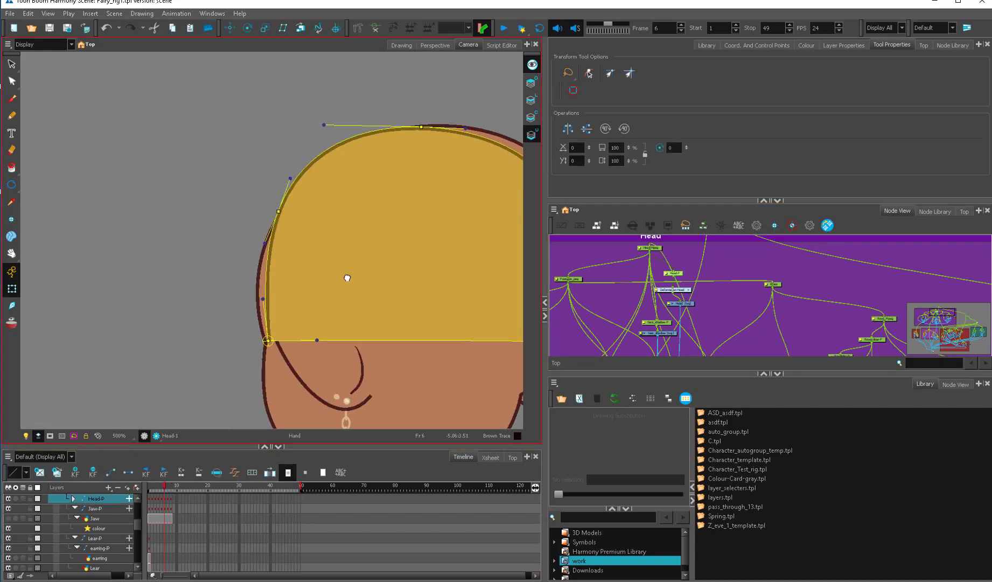
Move the crown point onto the back three-quarter outline on frame 6 and adjust its front handle.
left_click(366, 249)
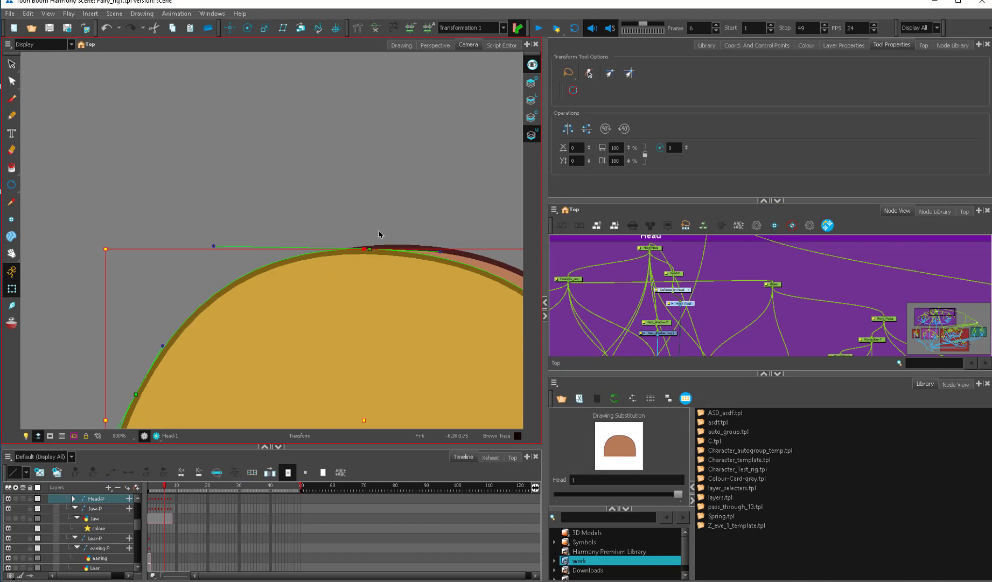
left_click_drag(369, 249, 405, 246)
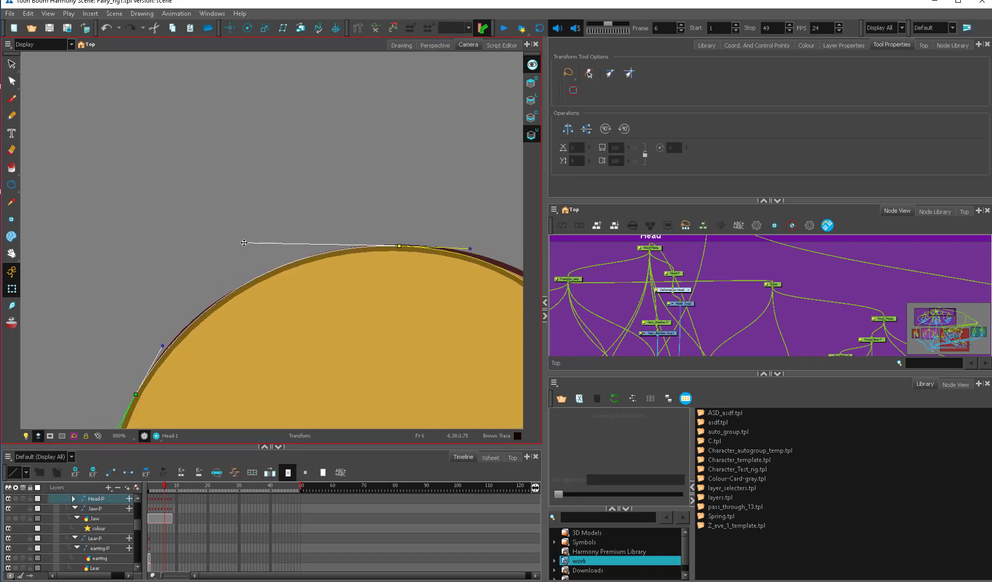
left_click_drag(244, 243, 230, 249)
Pull the right temple point out to the skull outline on frame 6 and fit the side handles down to the ear.
left_click_drag(484, 246, 230, 253)
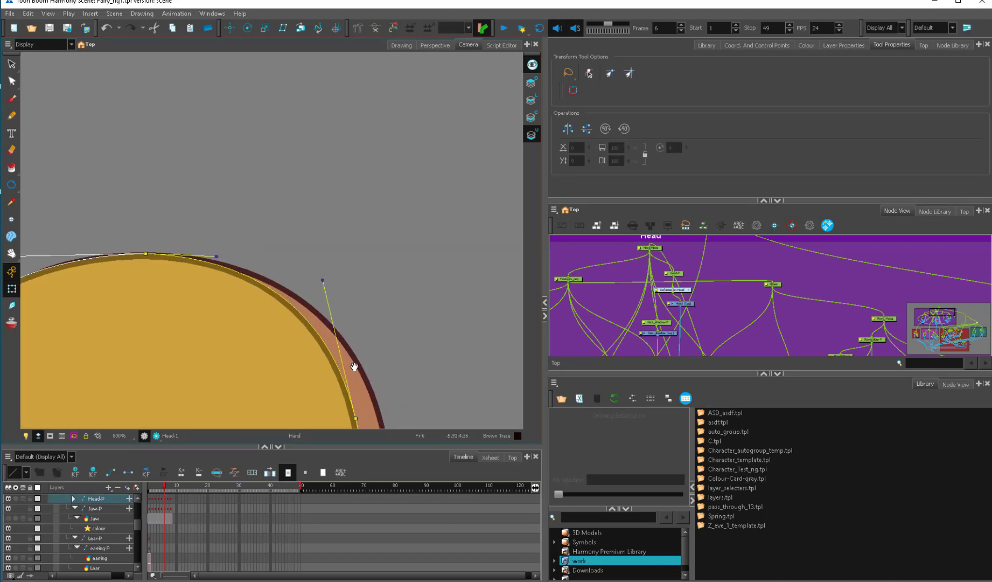
left_click_drag(355, 367, 340, 266)
left_click_drag(340, 318, 366, 310)
left_click_drag(377, 394, 375, 244)
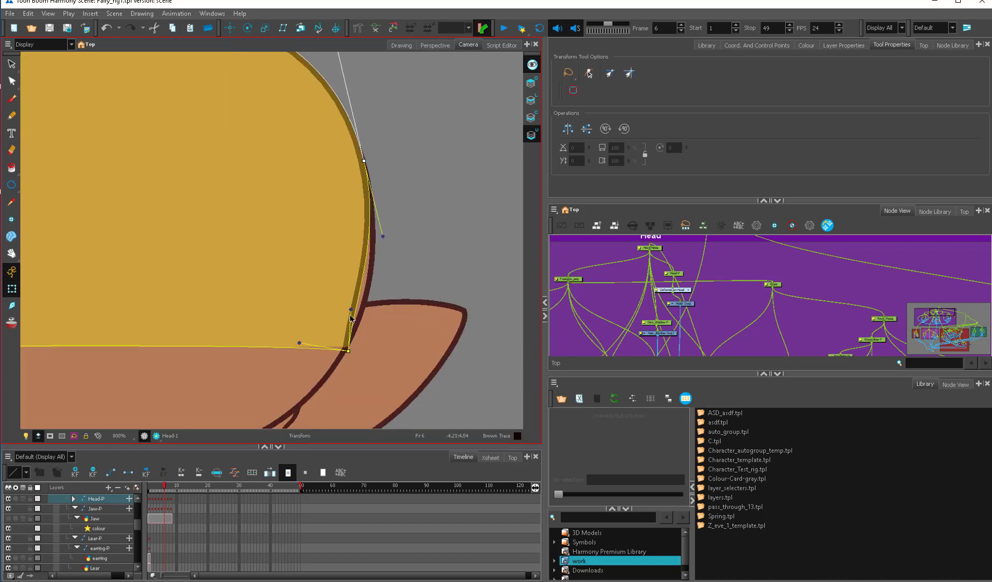
left_click_drag(351, 310, 371, 310)
left_click_drag(383, 236, 399, 379)
left_click_drag(327, 147, 329, 150)
left_click(369, 288)
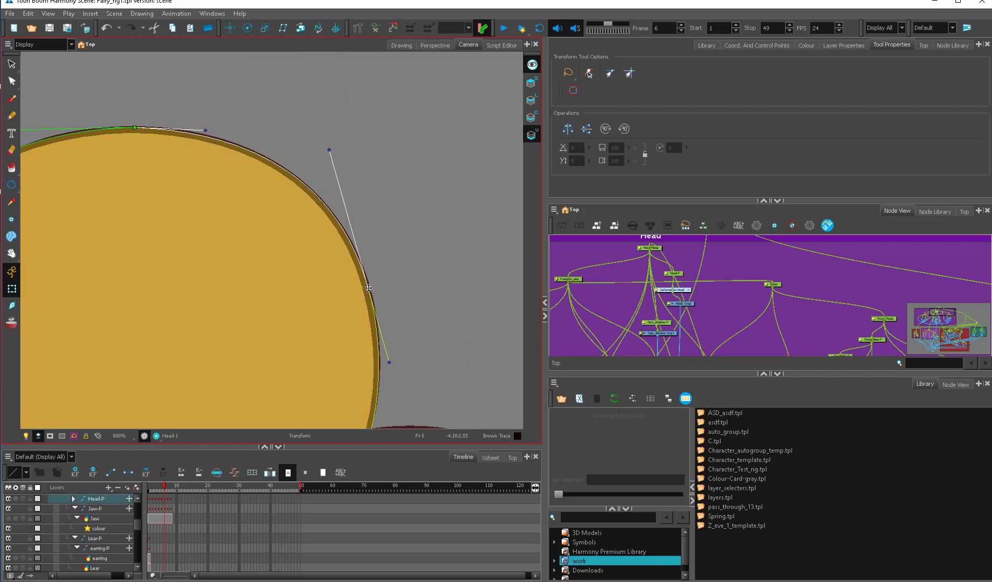
left_click_drag(368, 288, 370, 284)
Refine both handles of the crown point so the top curve follows the outline on frame 6.
key("Escape")
scroll(357, 277, "down", 2)
left_click_drag(276, 249, 383, 357)
scroll(381, 353, "up", 2)
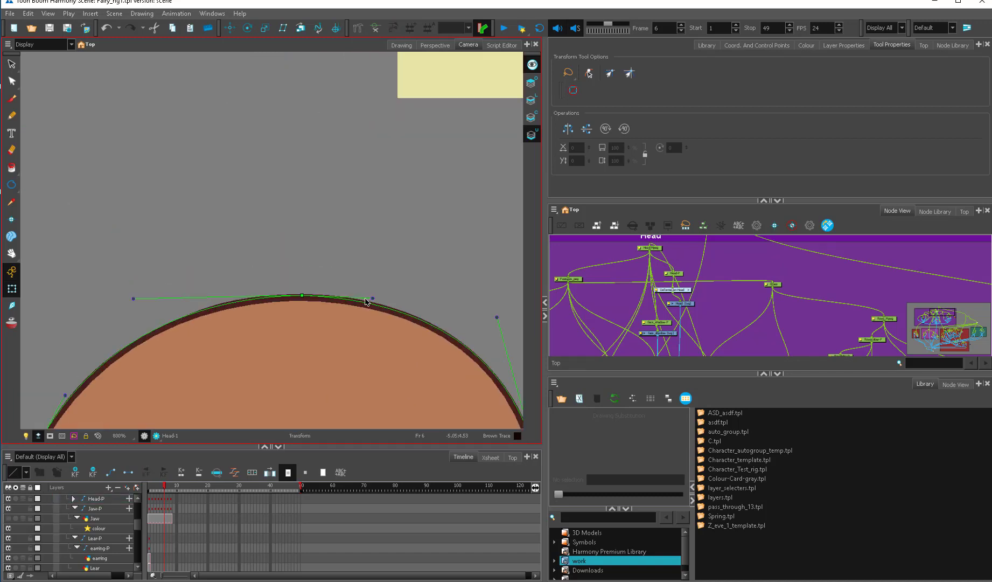
left_click(376, 298)
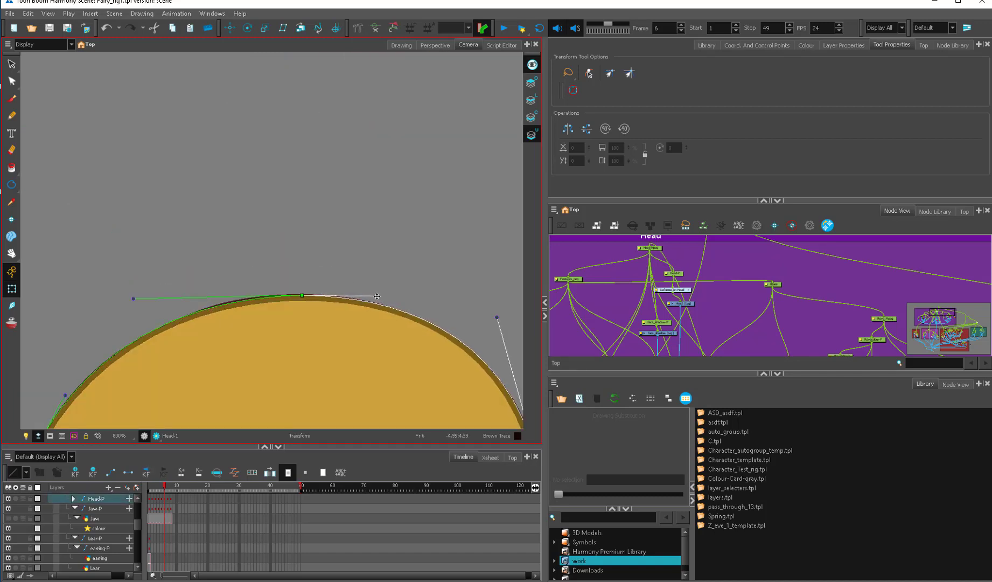
left_click_drag(135, 298, 139, 293)
left_click(163, 281)
Adjust the handle on the lower edge of the head beside the ear on frame 6.
scroll(163, 280, "down", 4)
left_click_drag(434, 374, 441, 263)
scroll(439, 264, "up", 2)
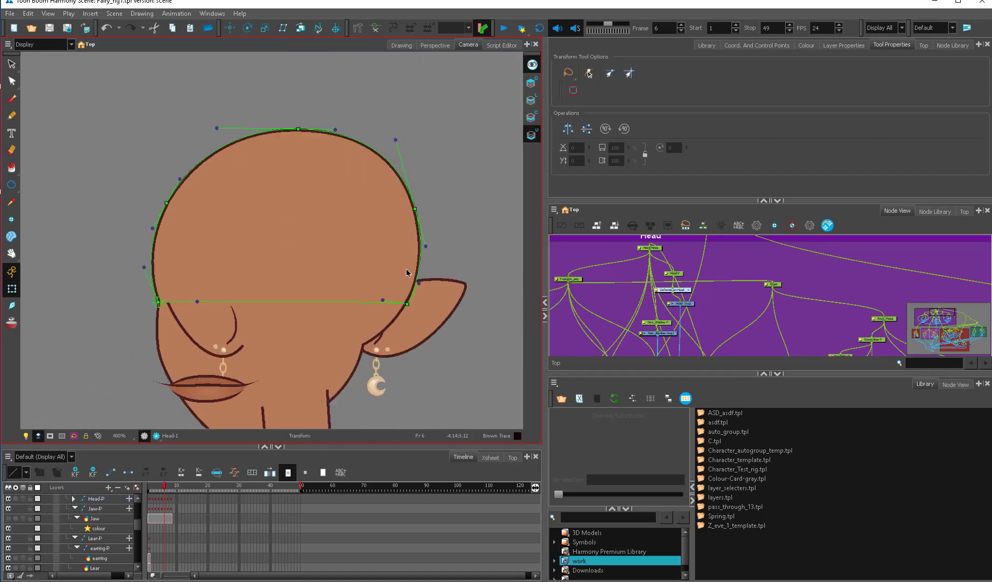
left_click(410, 316)
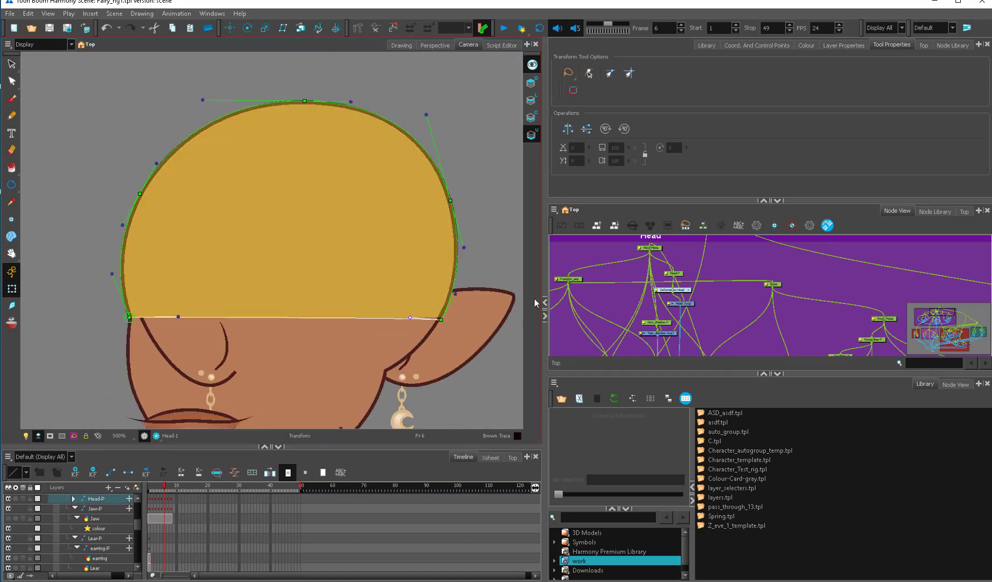
On frame 7, move Head-P so the head overlaps the side-view skull of the turnaround.
left_click(165, 501)
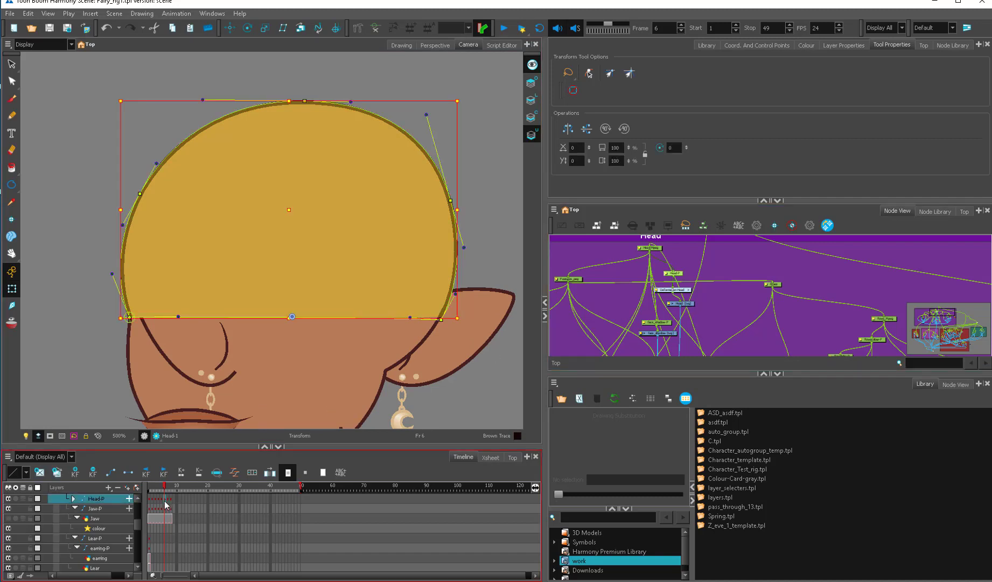
left_click(168, 498)
left_click(165, 498)
left_click(162, 498)
left_click(165, 499)
left_click(168, 498)
left_click(678, 273)
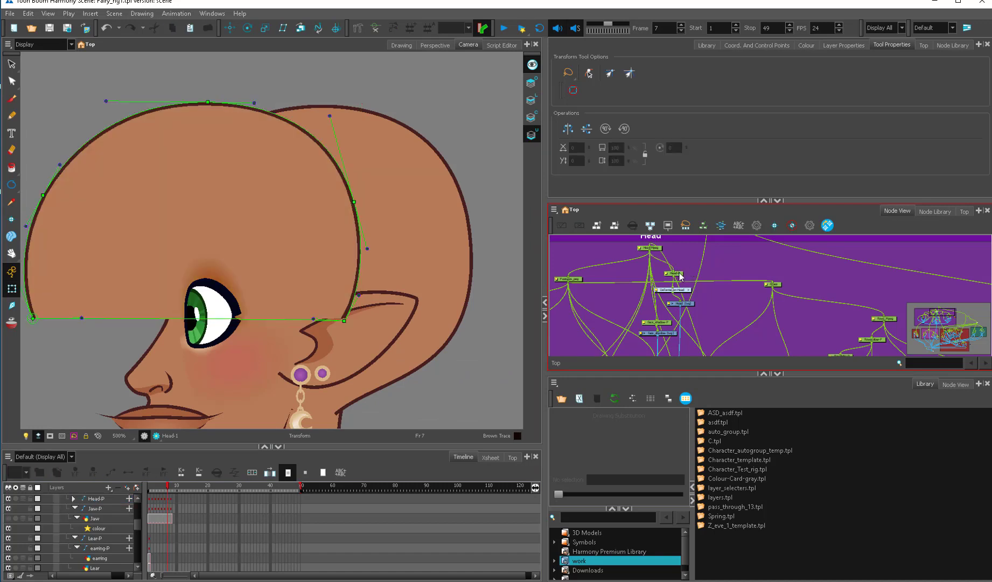
left_click_drag(314, 314, 425, 310)
Reset the Head deformation to its resting shape on frame 7.
left_click(687, 304)
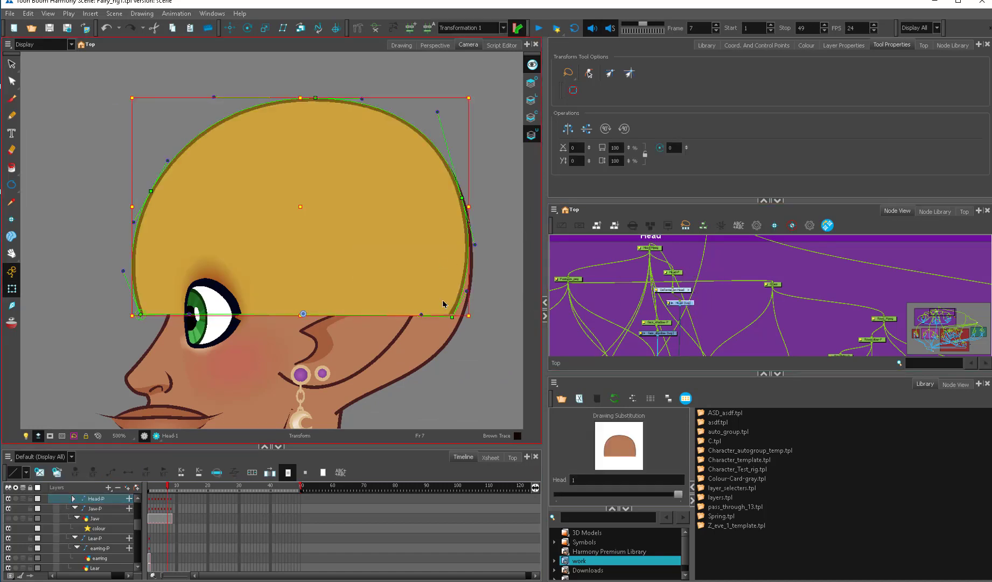
key("Escape")
left_click(376, 29)
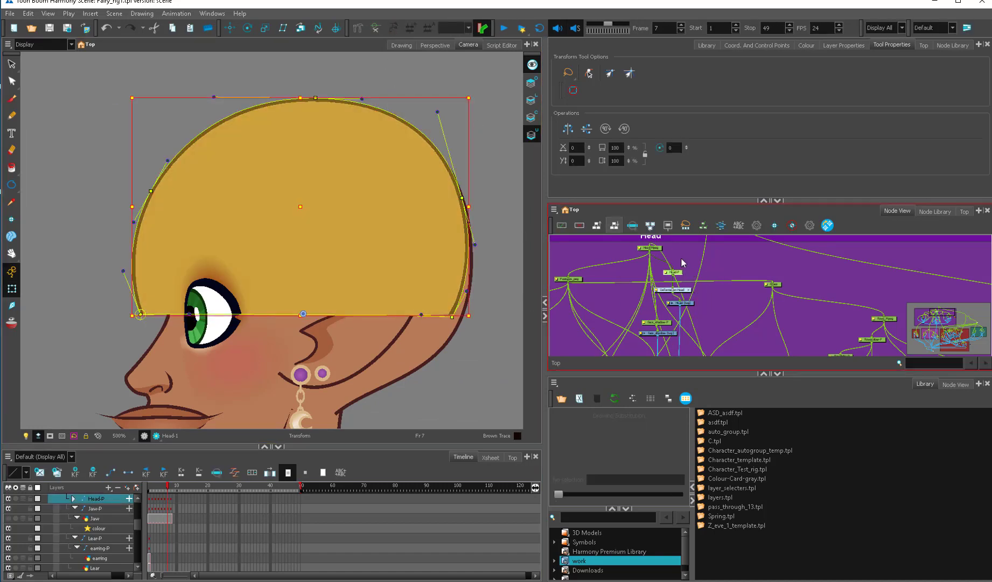
left_click(688, 304)
left_click(377, 29)
left_click(394, 29)
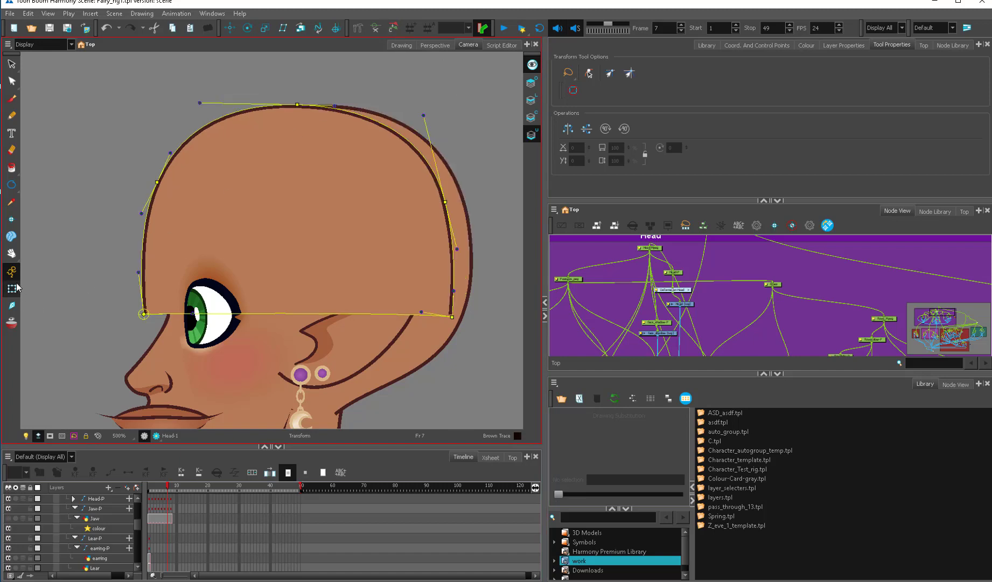
Reposition Head-P on frame 7 so the reset head shape sits centrally within the side-view skull.
left_click(388, 277)
mouse_move(388, 277)
left_mouse_down()
mouse_move(425, 275)
mouse_move(413, 274)
left_mouse_up()
left_click_drag(481, 209, 470, 208)
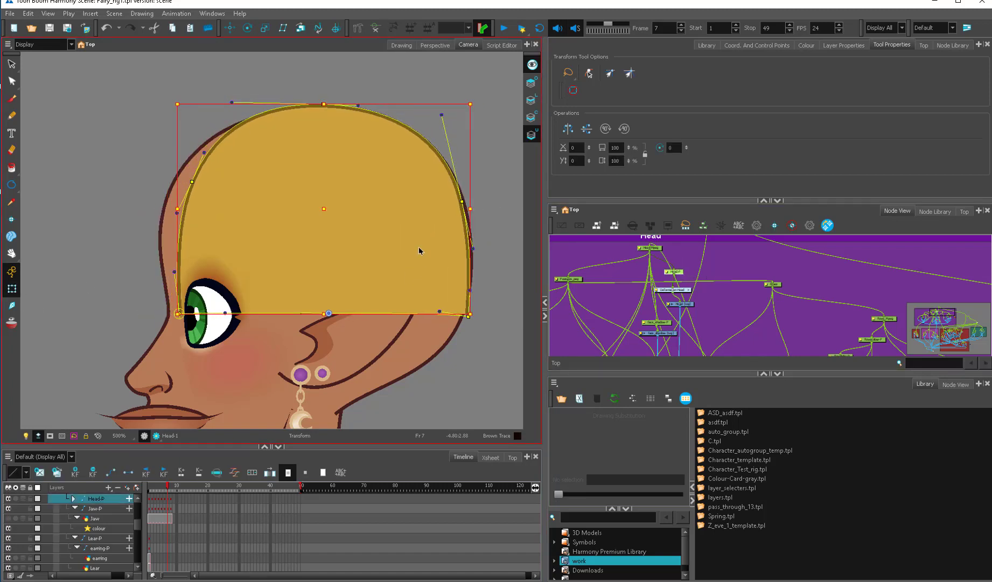
left_click_drag(420, 250, 409, 252)
left_click(501, 274)
Fit the rear temple point, the forehead corner point and the forehead curve to the side-view outline on frame 7.
left_click(458, 318)
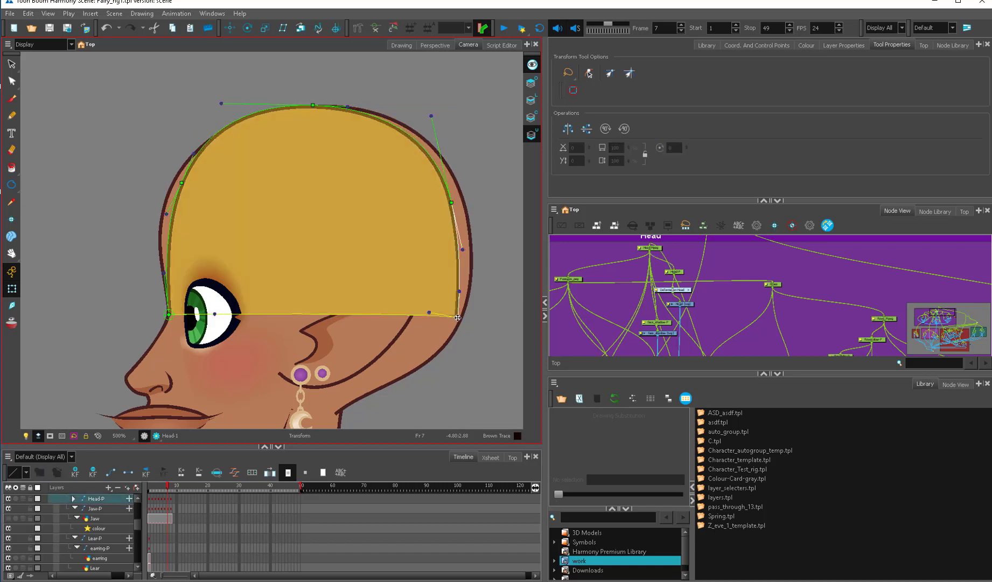
left_click_drag(452, 203, 469, 200)
scroll(344, 216, "up", 1)
left_click_drag(177, 318, 159, 316)
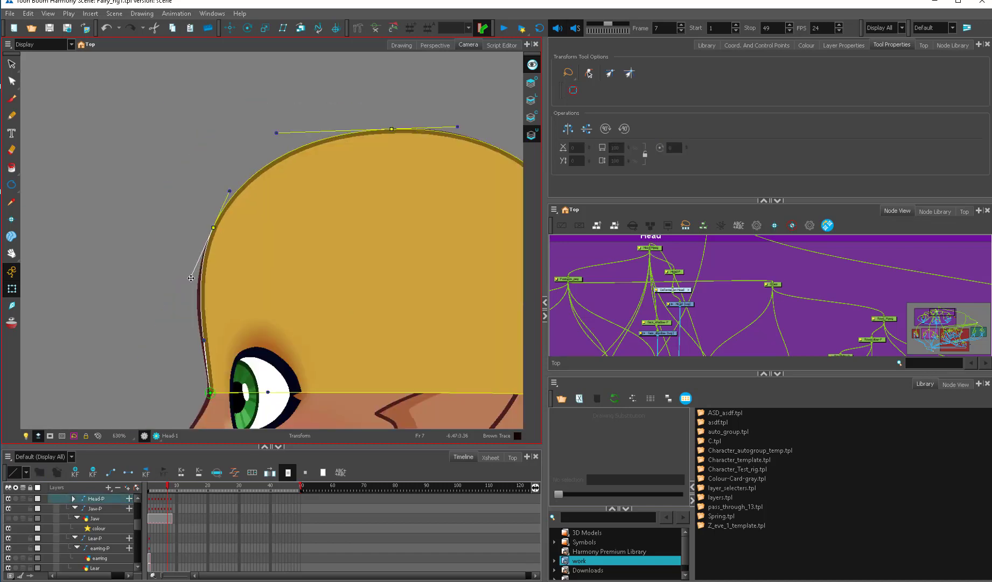
left_click(172, 258)
On frame 8, select Head-P and place the head over the front three-quarter skull of the turnaround.
scroll(220, 269, "down", 4)
left_click(291, 306)
key("period")
left_click_drag(291, 306, 318, 306)
scroll(272, 264, "up", 3)
left_click(673, 275)
scroll(279, 302, "up", 3)
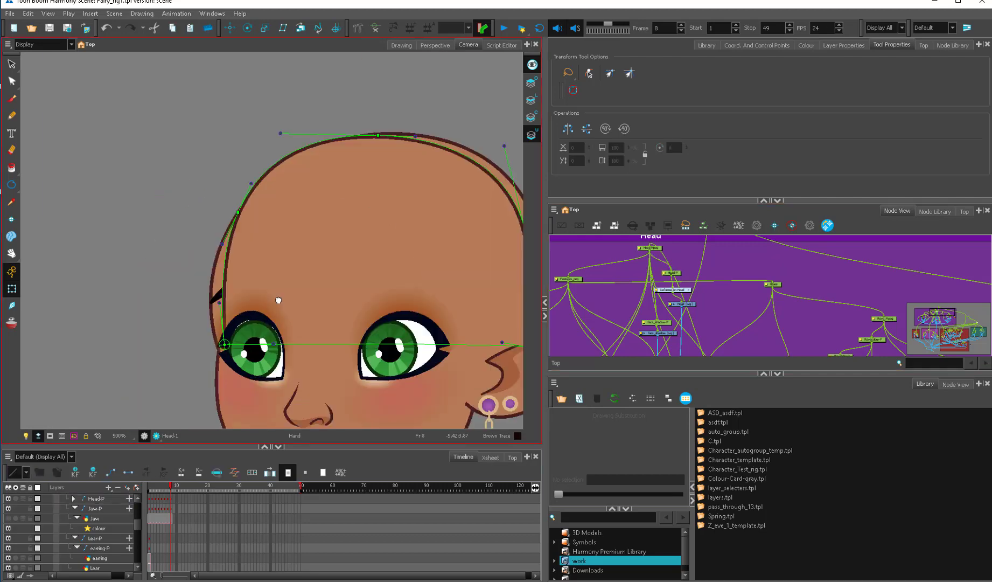
Pull the curve beside the far eye out to the front three-quarter skull outline on frame 8.
left_click(255, 370)
left_click_drag(240, 319, 227, 316)
scroll(377, 259, "up", 1)
left_click(384, 334)
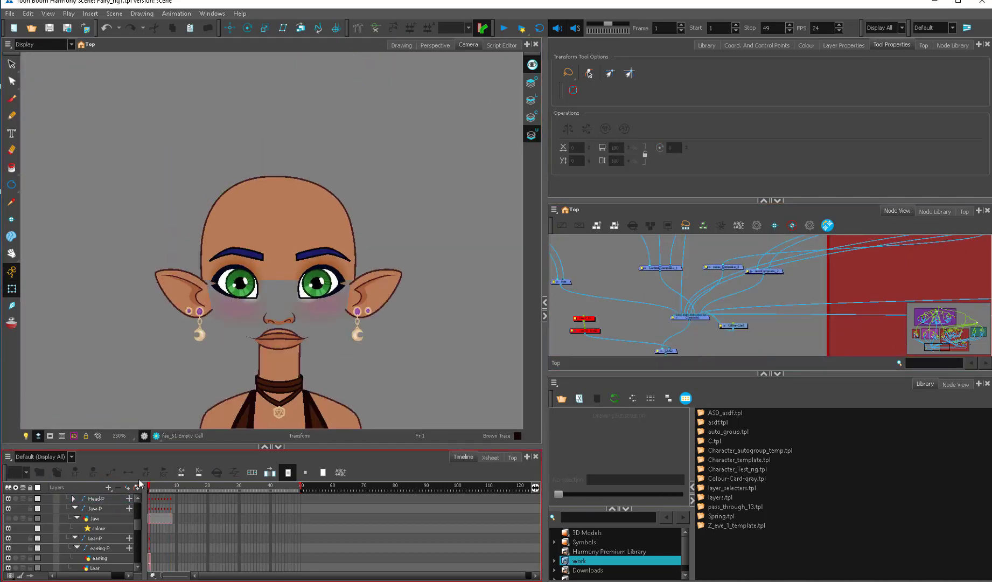
Locate the Jaw drawing in the node network, disable it, and go to frame 4.
key("o")
left_click_drag(761, 306, 706, 299)
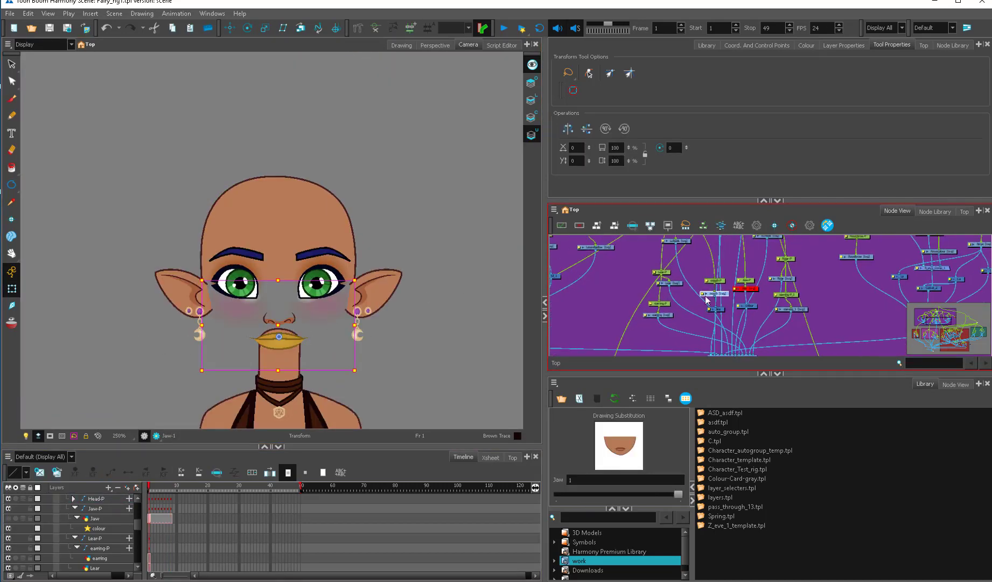
scroll(706, 297, "up", 1)
key("d")
left_click(616, 329)
left_click(161, 498)
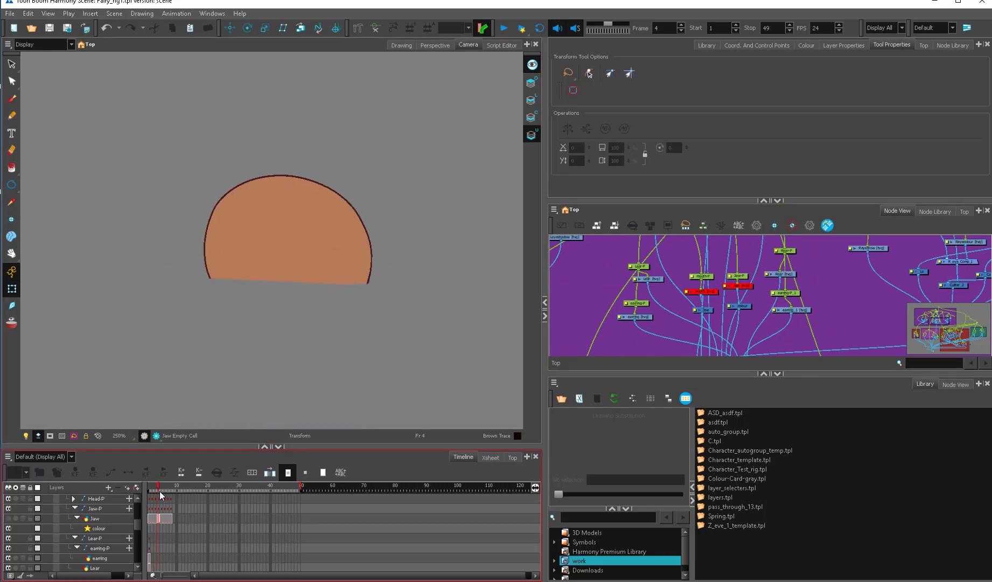
Copy the head turnaround poses of Head-Mpeg, starting at frame 1, and paste them from frame 24.
mouse_move(160, 499)
left_mouse_down()
mouse_move(150, 496)
mouse_move(171, 494)
mouse_move(147, 495)
left_mouse_up()
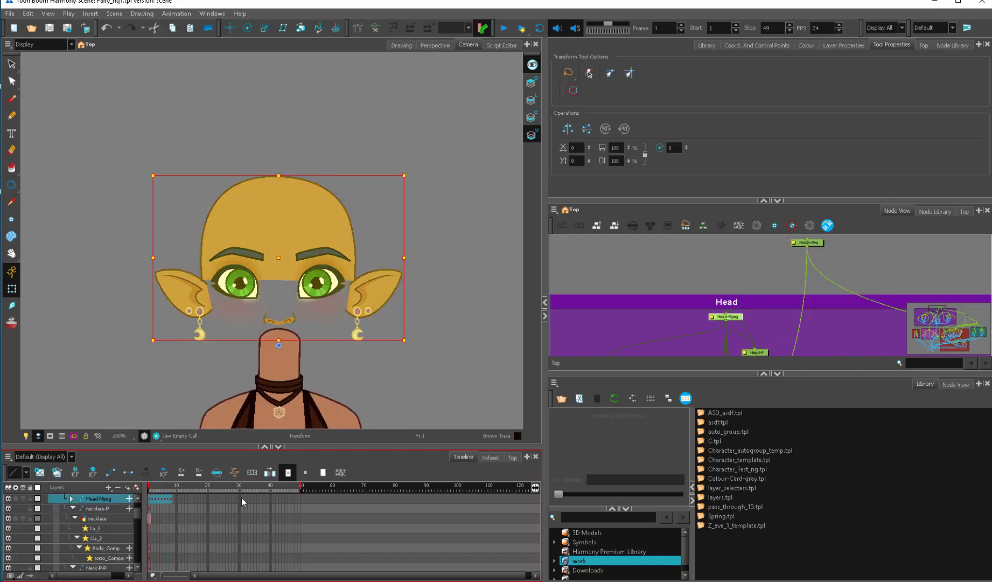
left_click(222, 500)
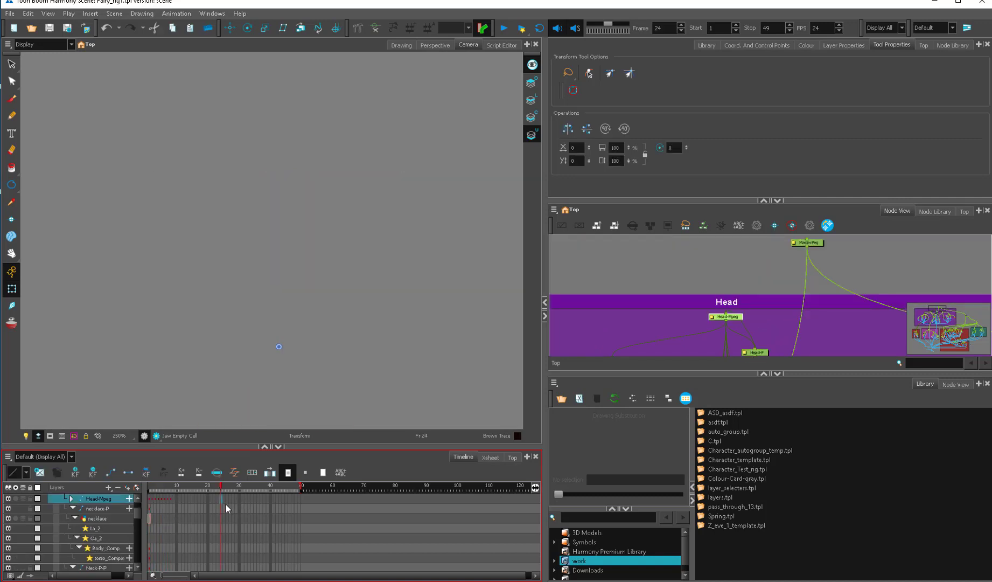
key("ctrl+v")
left_click(225, 500)
left_click(220, 499)
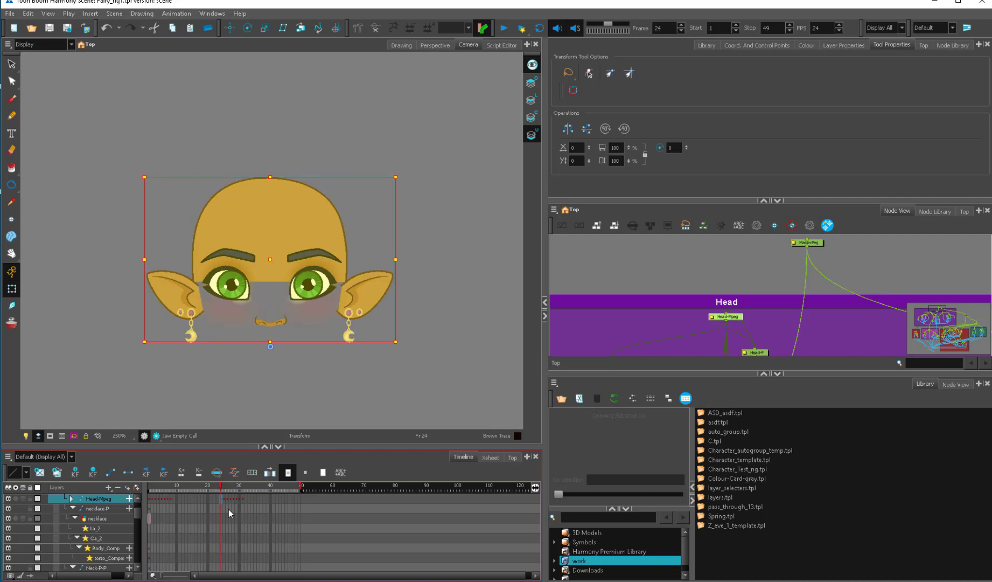
Space the pasted head keyframes about three frames apart from frame 24 and interpolate between them.
left_click(231, 499)
left_click(239, 500)
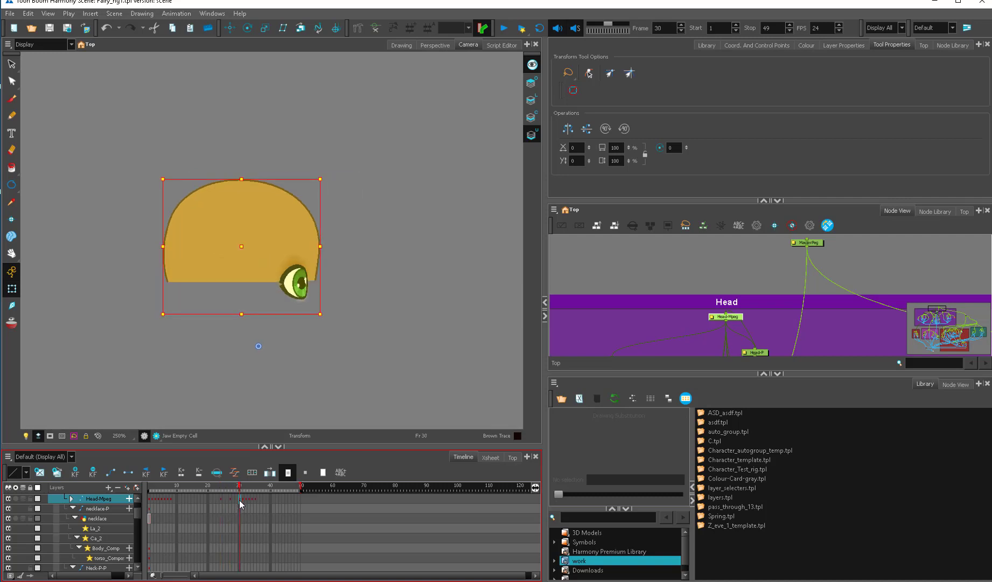
left_click_drag(287, 499, 223, 502)
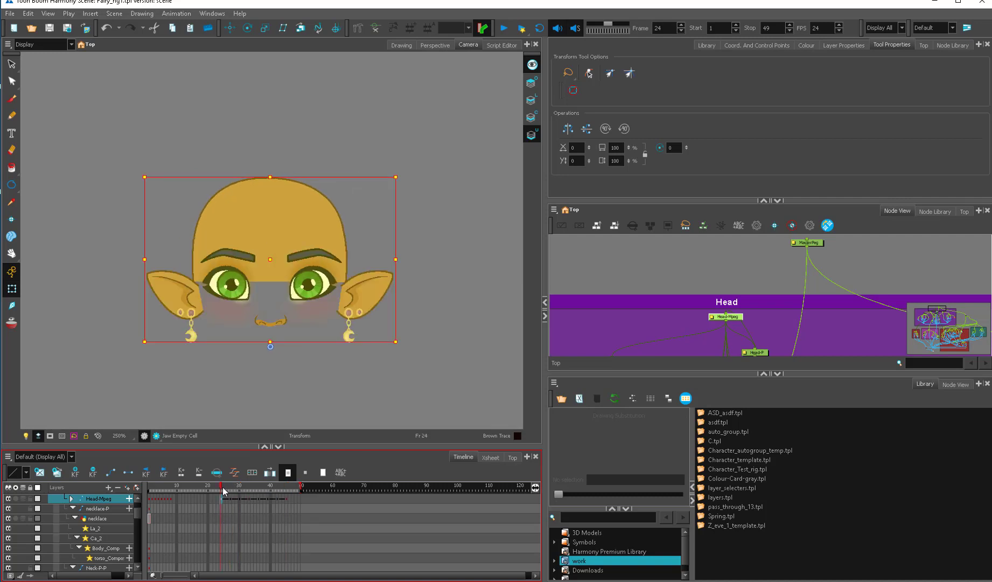
Scrub the interpolated head turn from frame 24 to frame 31 and inspect the skull's in-between shapes.
mouse_move(223, 489)
left_mouse_down()
mouse_move(268, 491)
mouse_move(226, 502)
mouse_move(285, 489)
mouse_move(230, 497)
left_mouse_up()
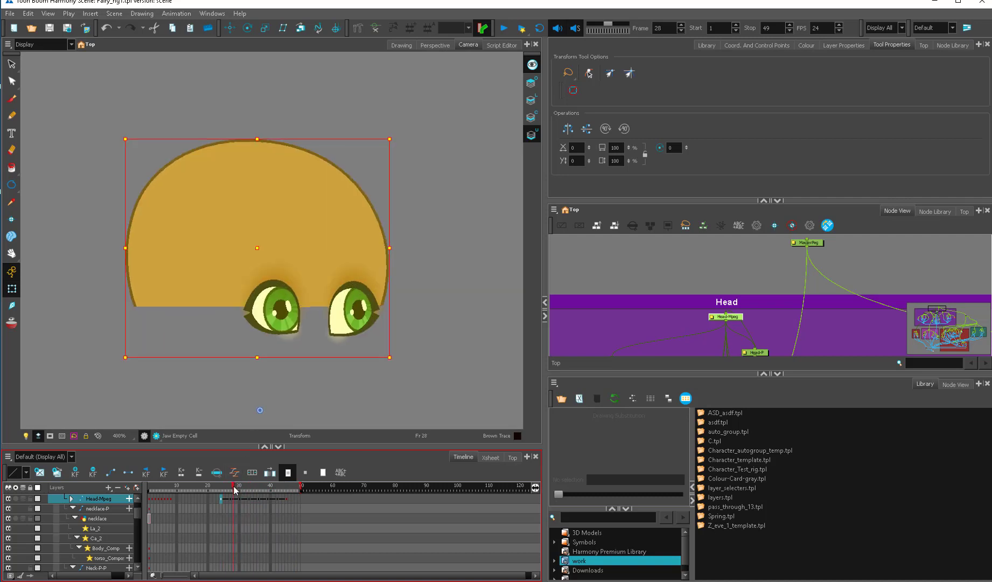
mouse_move(237, 486)
left_mouse_down()
mouse_move(246, 491)
mouse_move(215, 494)
mouse_move(287, 494)
mouse_move(228, 499)
left_mouse_up()
mouse_move(229, 500)
left_mouse_down()
mouse_move(239, 498)
mouse_move(217, 505)
mouse_move(227, 509)
mouse_move(229, 488)
mouse_move(161, 502)
mouse_move(242, 493)
left_mouse_up()
left_click(310, 374)
key("o")
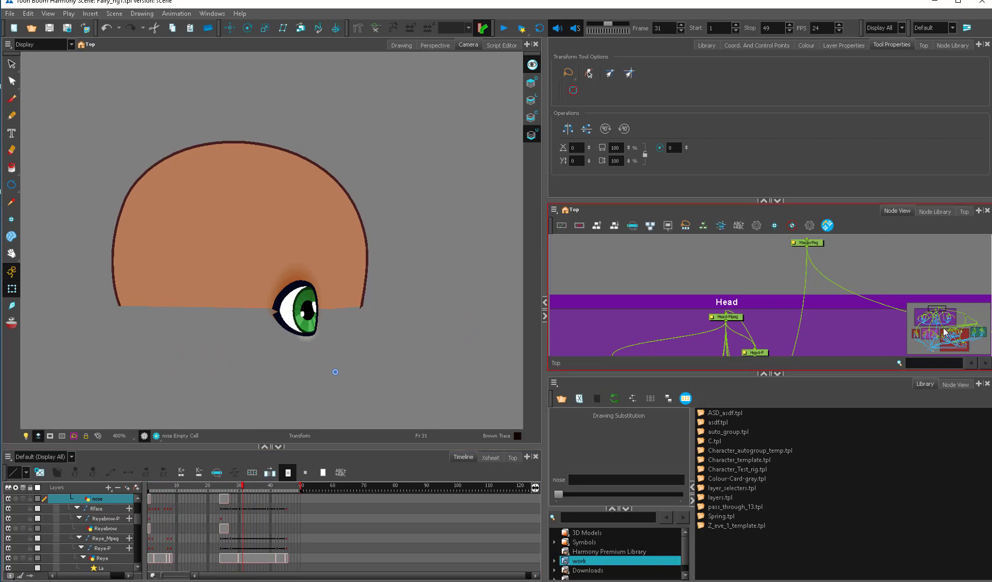
Move the master peg node slightly away from its place above the Head group and return to frame 1.
left_click_drag(946, 330, 945, 317)
left_click(858, 265)
scroll(378, 324, "down", 4)
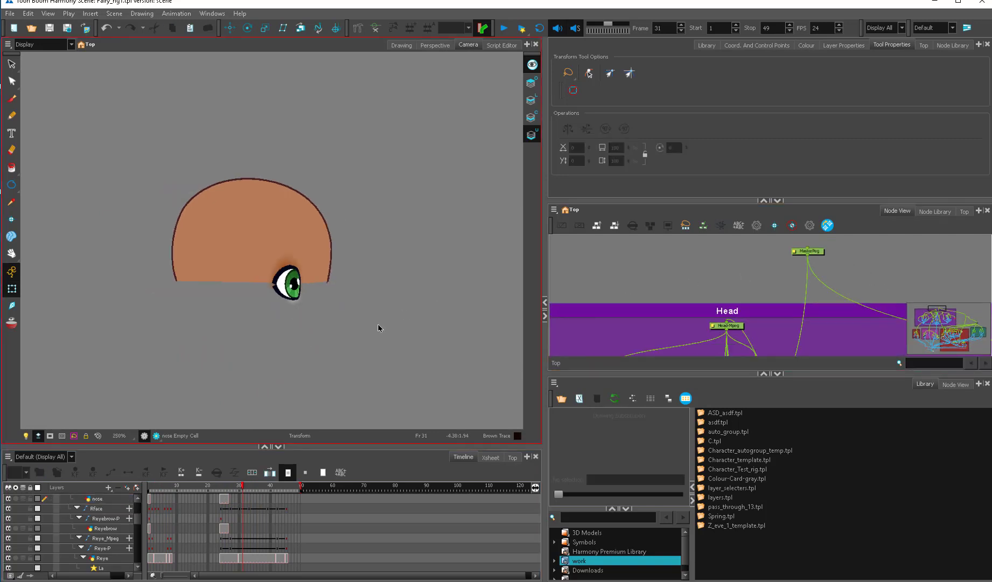
left_click_drag(373, 383, 383, 346)
left_click_drag(819, 253, 830, 263)
left_click(280, 308)
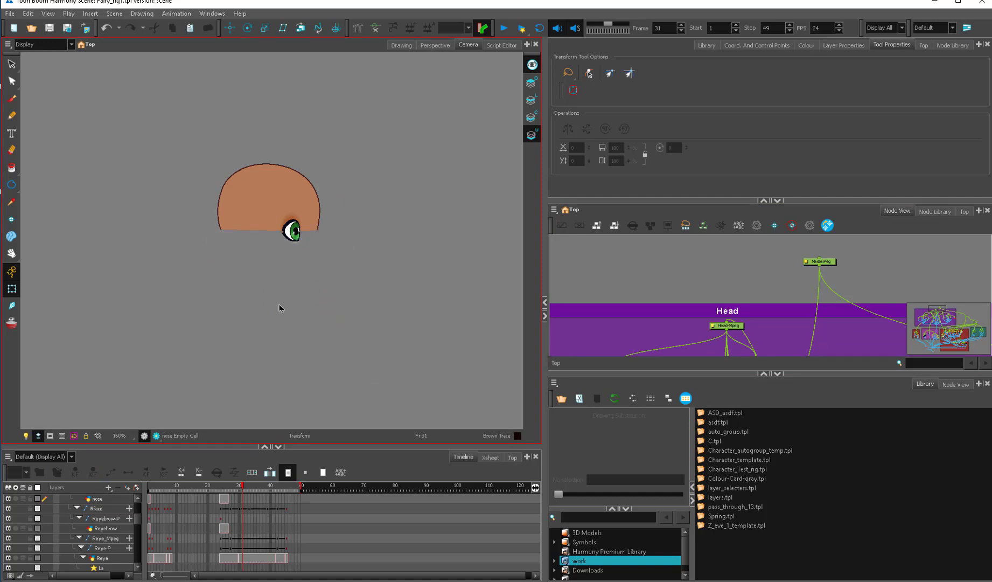
left_click(142, 488)
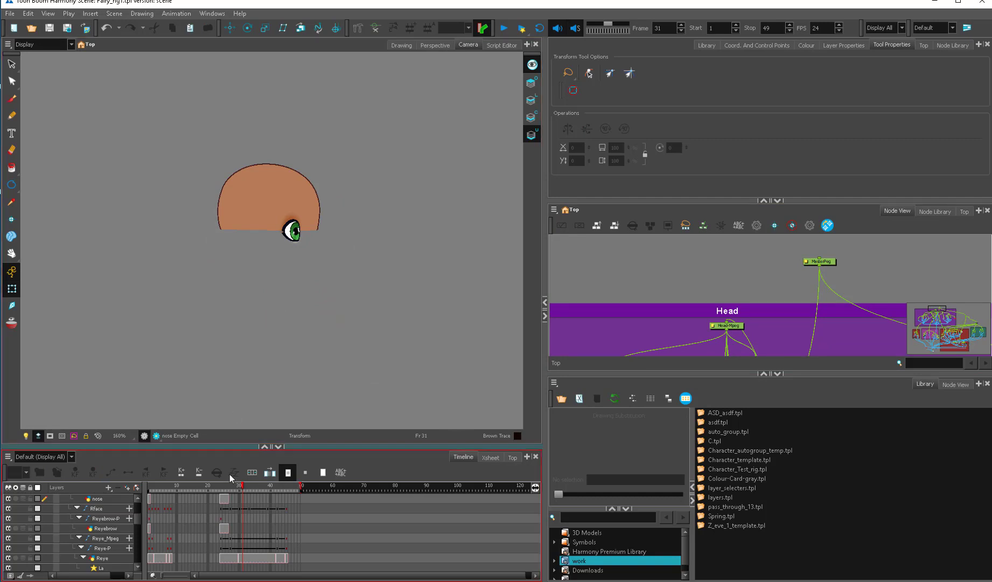
left_click(230, 188)
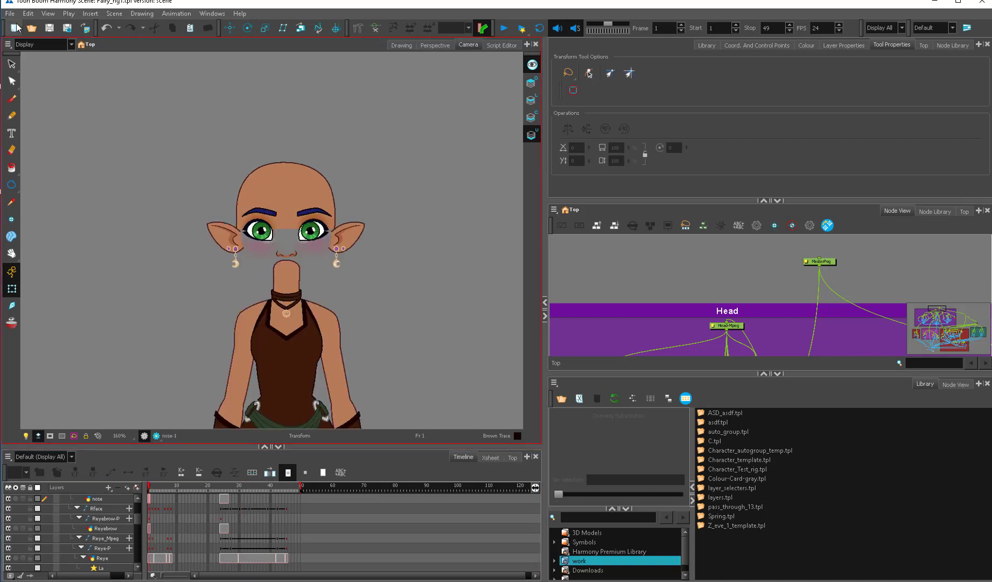
left_click(593, 280)
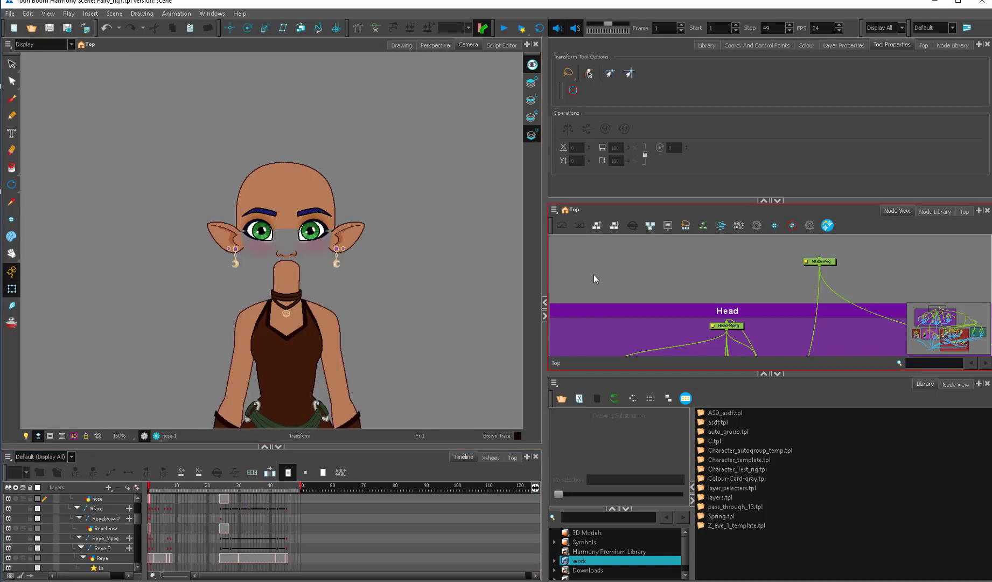